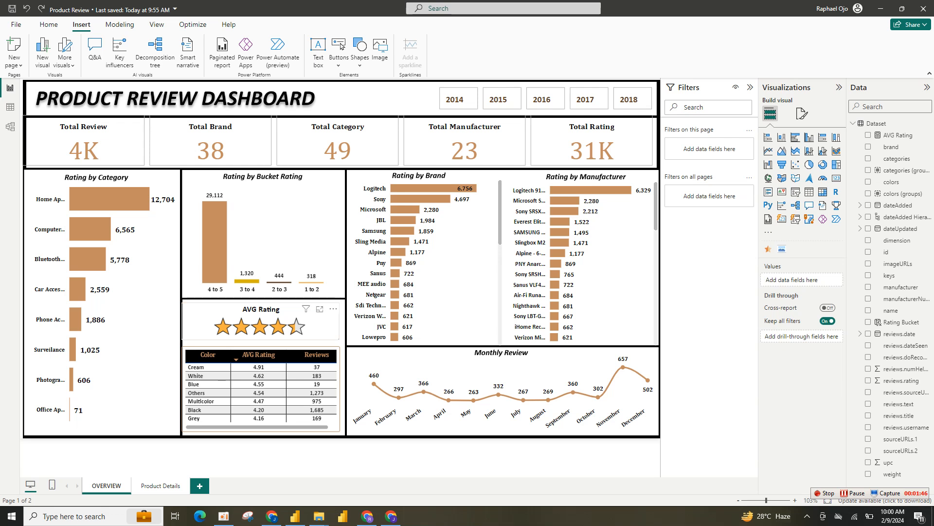
- Review the Overview dashboard and the Product Details page, filtering the product table to the Alpine brand and clearing that filter
{"action": "mouse_move", "coordinate": [265, 326]}
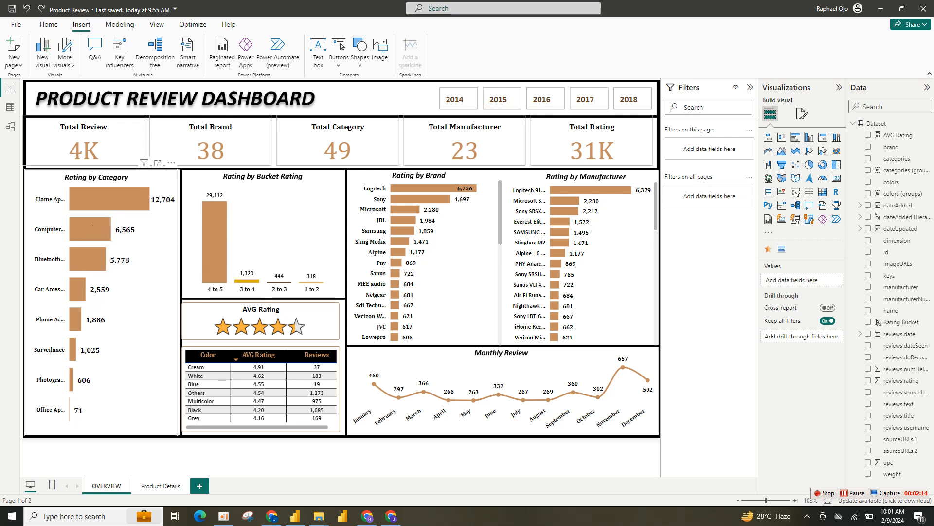
{"action": "mouse_move", "coordinate": [117, 194]}
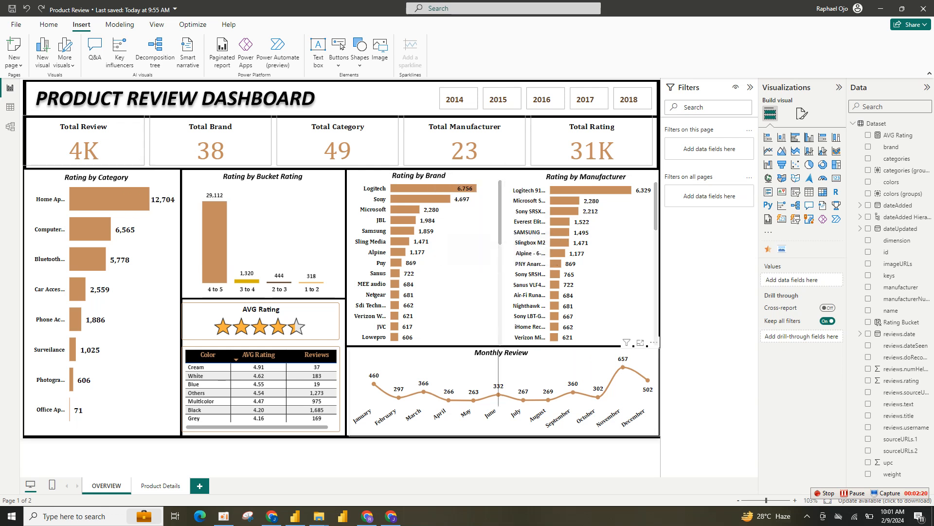
{"action": "mouse_move", "coordinate": [498, 374]}
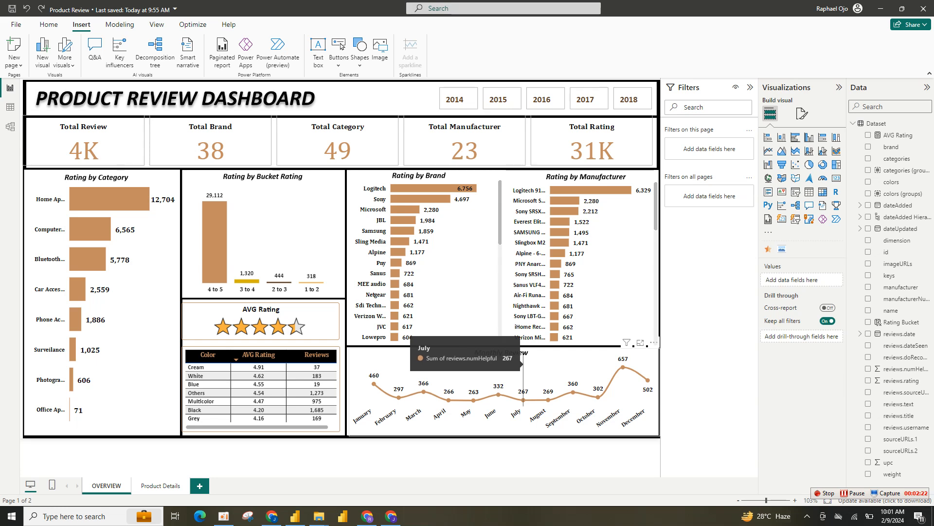
{"action": "left_click", "coordinate": [161, 485]}
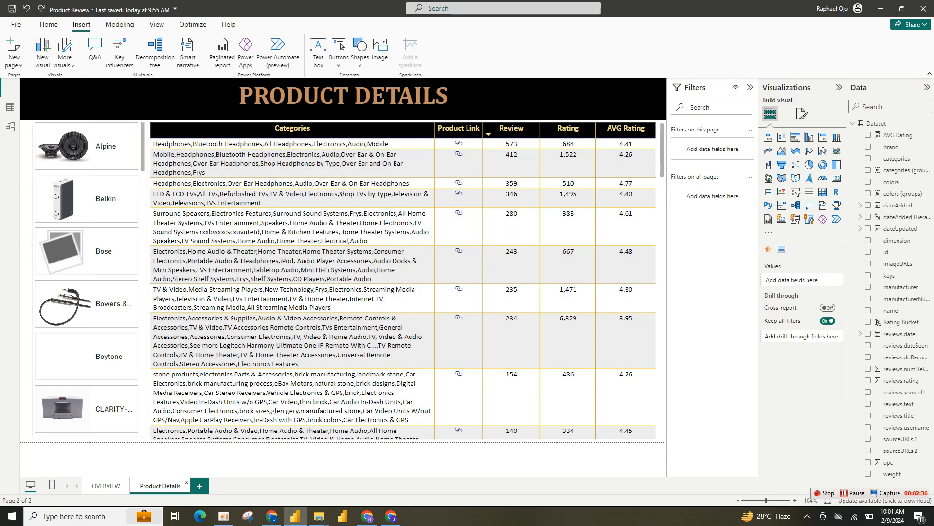
{"action": "left_click", "coordinate": [106, 146]}
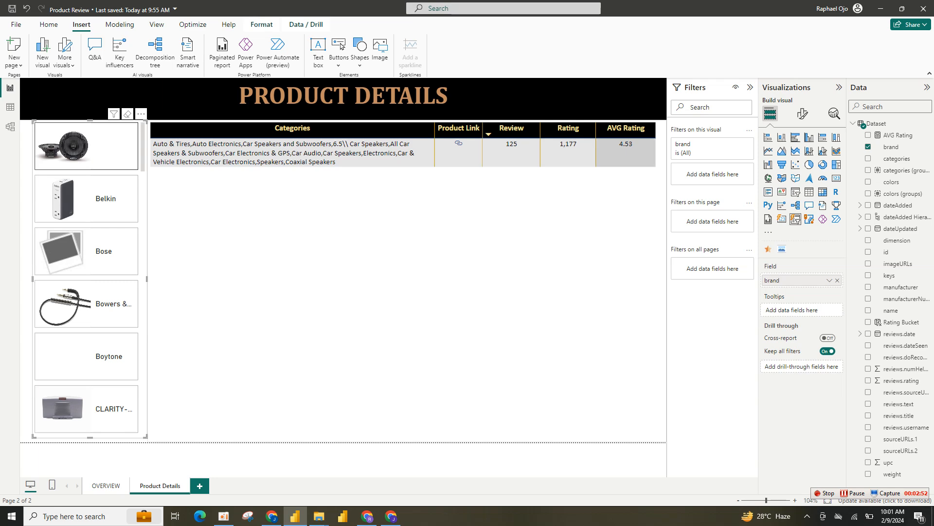
{"action": "left_click", "coordinate": [86, 146]}
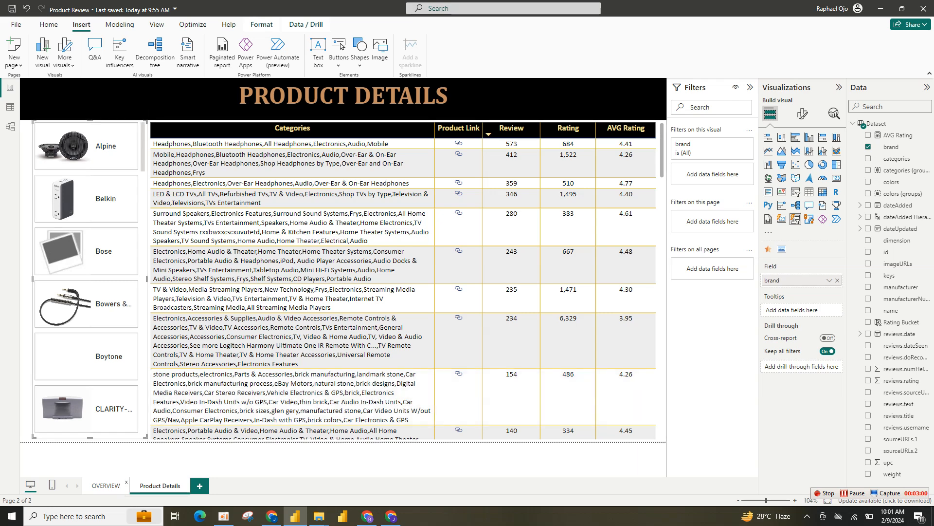
{"action": "left_click", "coordinate": [106, 485]}
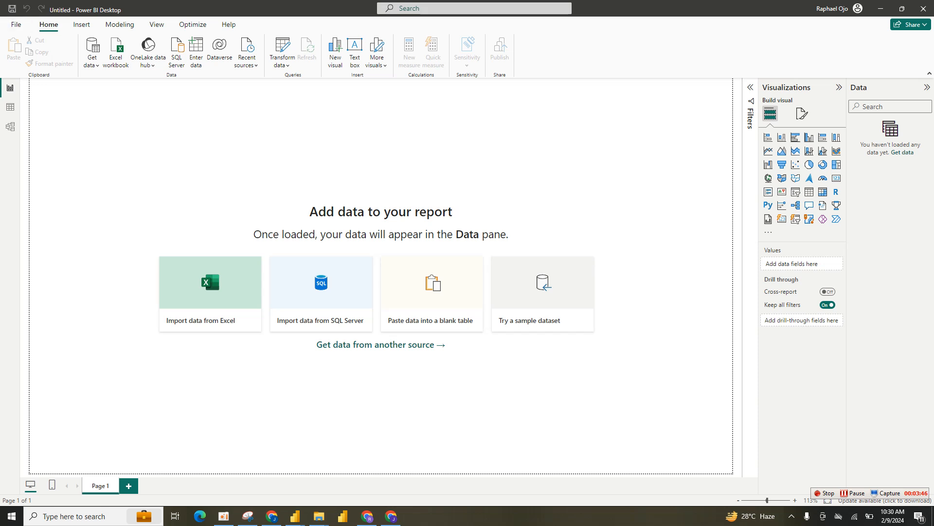
- Import the Dataset sheet from the Onyx Data DataDNA Dataset Challenge Excel workbook and open it for data transformation
{"action": "left_click", "coordinate": [210, 294]}
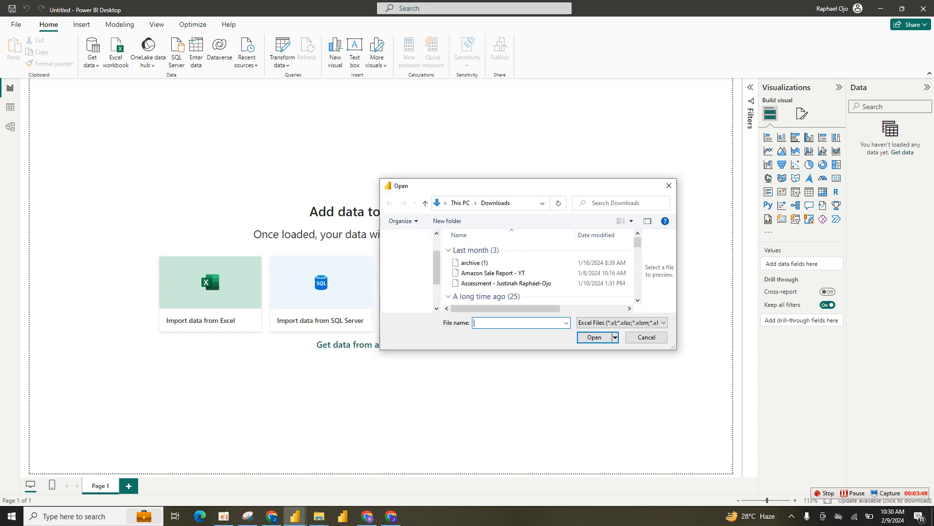
{"action": "double_click", "coordinate": [511, 263]}
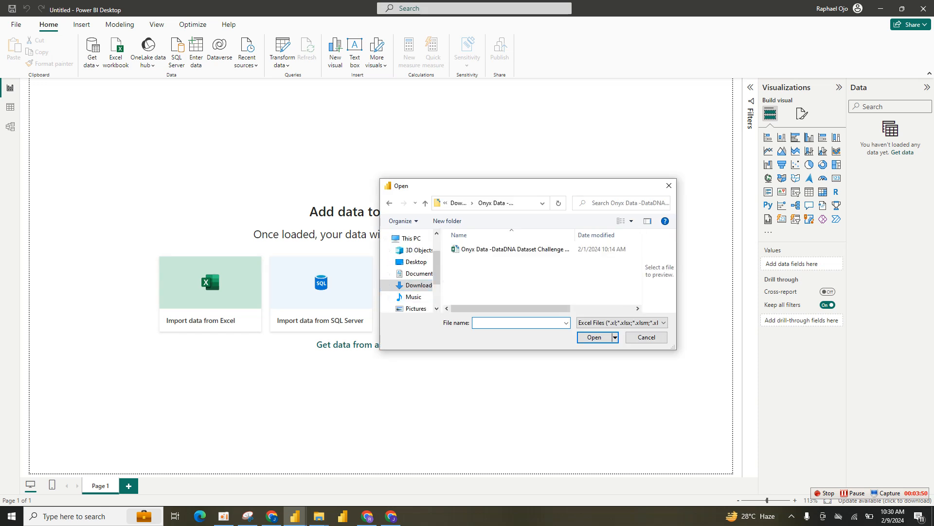
{"action": "double_click", "coordinate": [511, 249]}
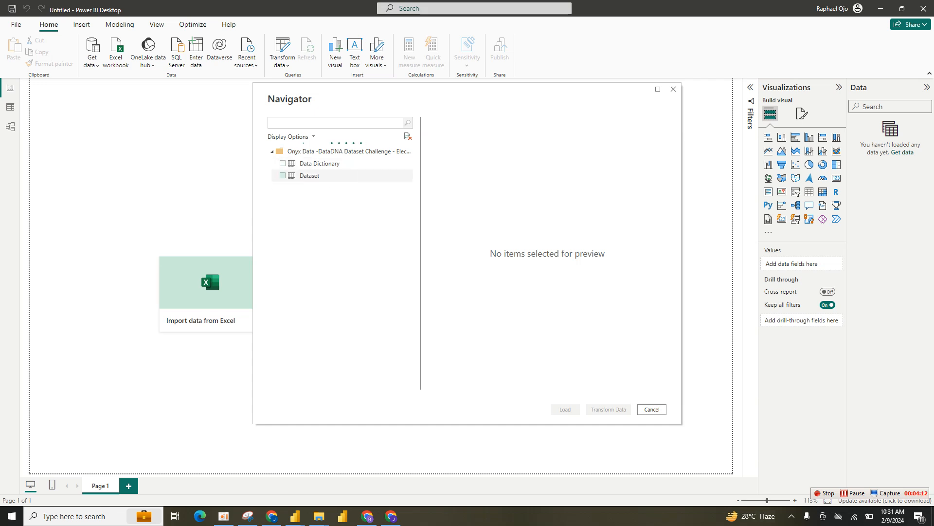
{"action": "left_click", "coordinate": [283, 176]}
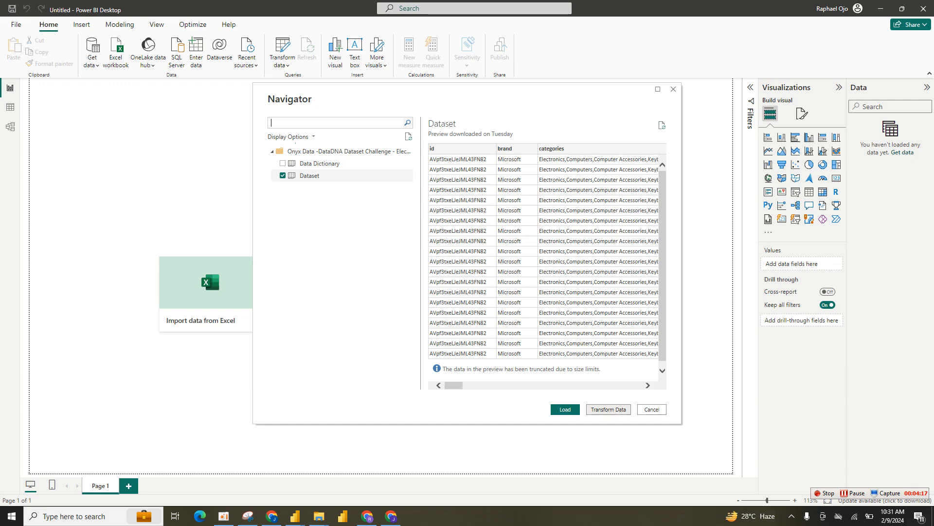
{"action": "left_click", "coordinate": [609, 409]}
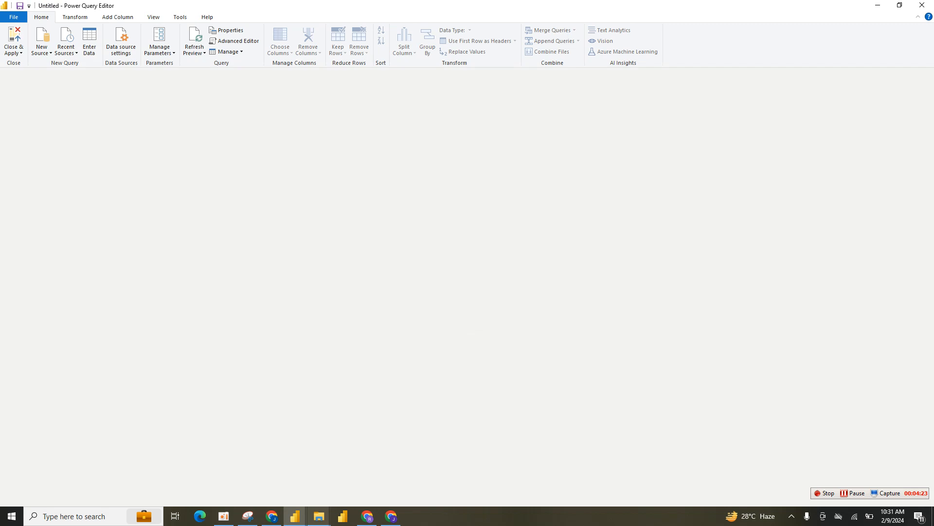
- Look at the finished Product Review dashboard and return to the Power Query Editor with the Dataset query
{"action": "left_click", "coordinate": [295, 516]}
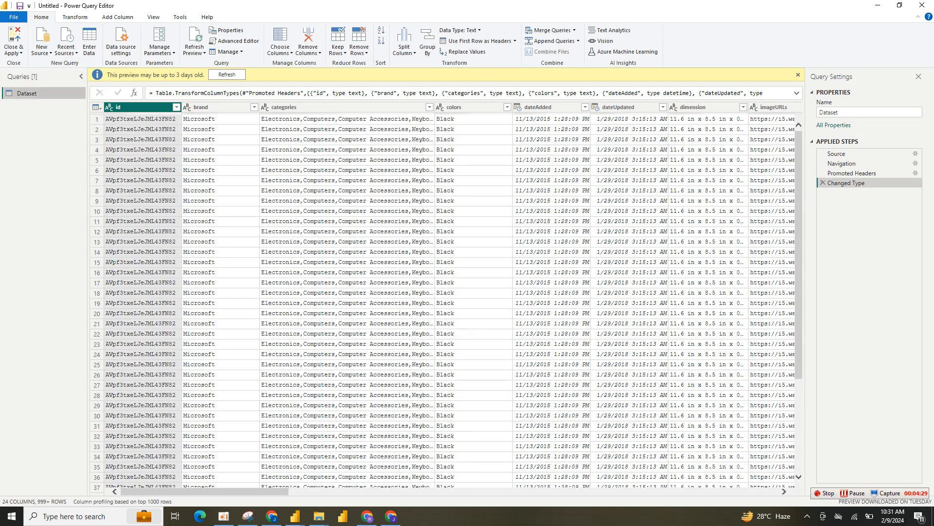
{"action": "left_click", "coordinate": [373, 463]}
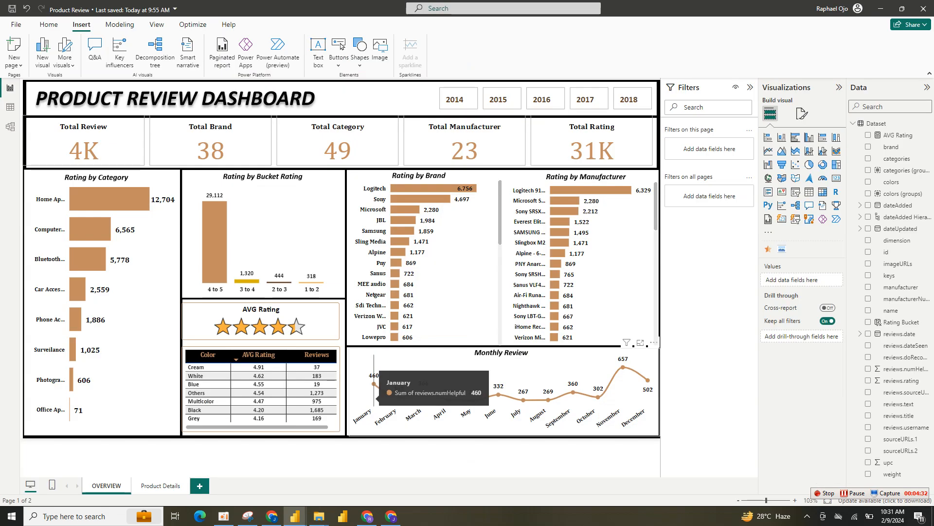
{"action": "mouse_move", "coordinate": [295, 515]}
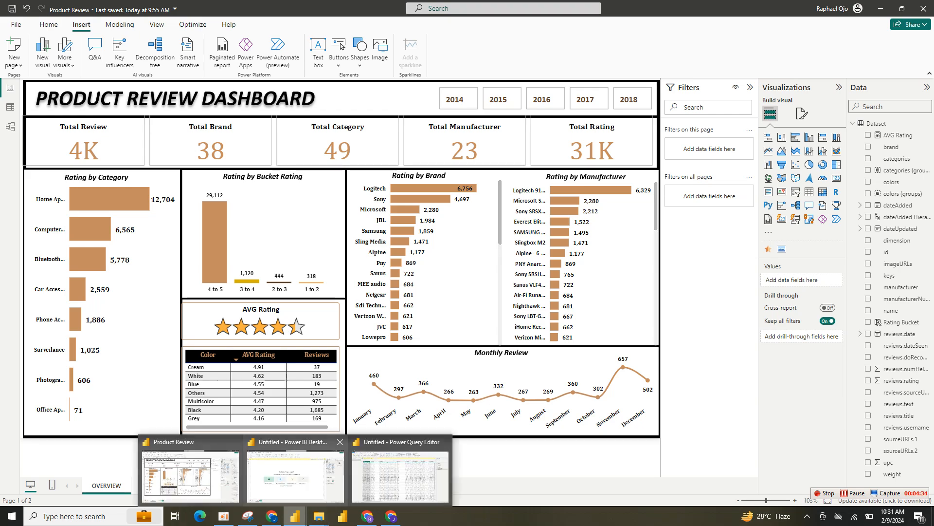
{"action": "left_click", "coordinate": [400, 475]}
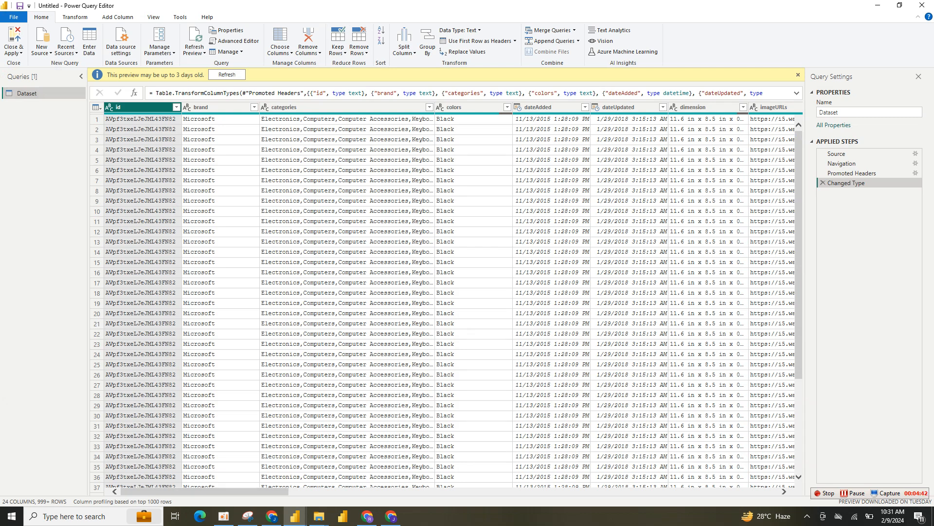
- Examine the full cell contents of the imageURLs and sourceURLs columns in the Dataset query
{"action": "left_click_drag", "start_coordinate": [205, 491], "coordinate": [325, 491]}
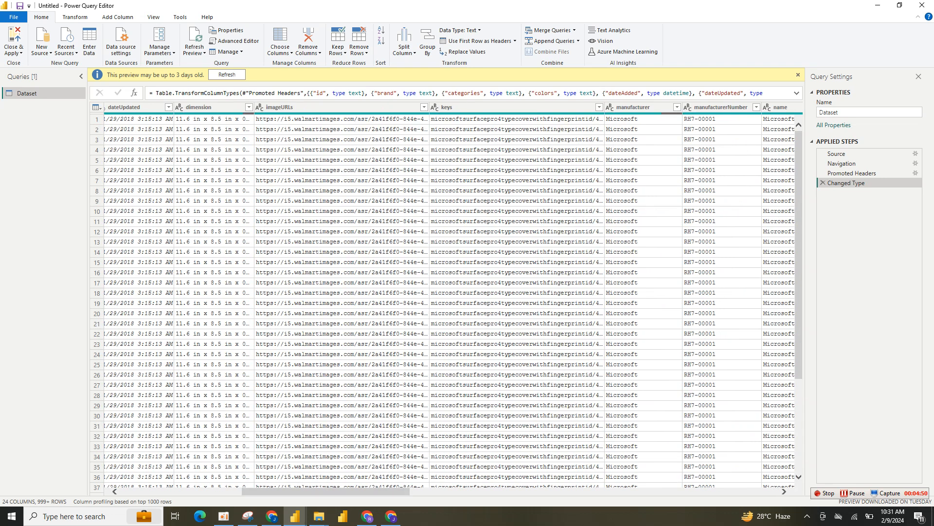
{"action": "left_click", "coordinate": [342, 129]}
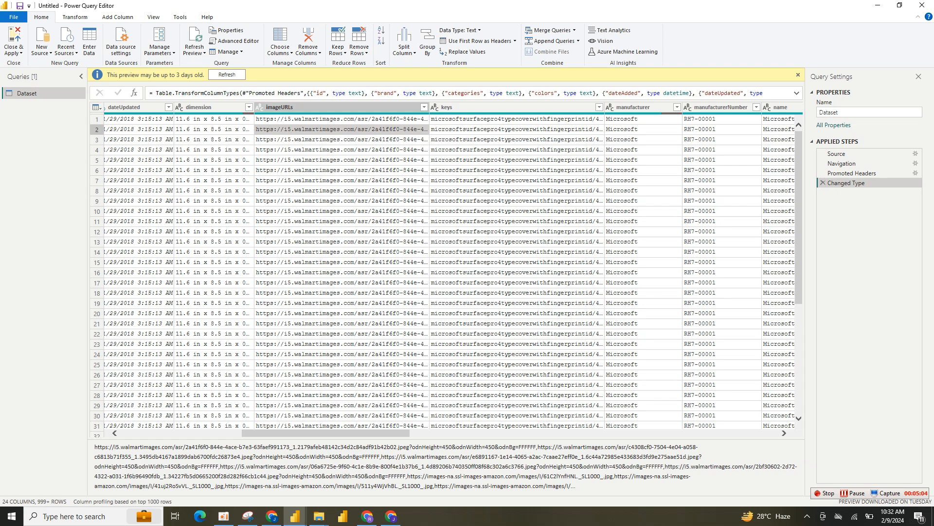
{"action": "left_click_drag", "start_coordinate": [325, 433], "coordinate": [694, 433]}
{"action": "left_click", "coordinate": [525, 107]}
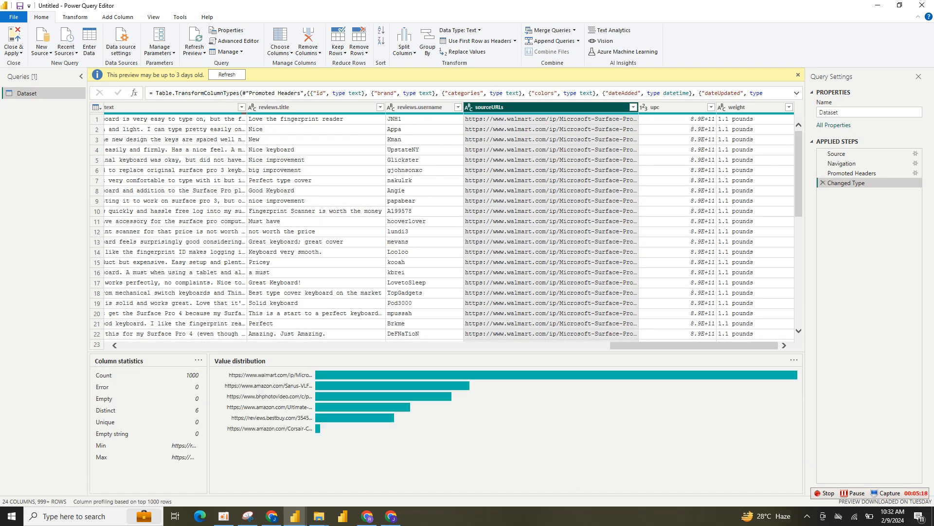
{"action": "left_click", "coordinate": [537, 119]}
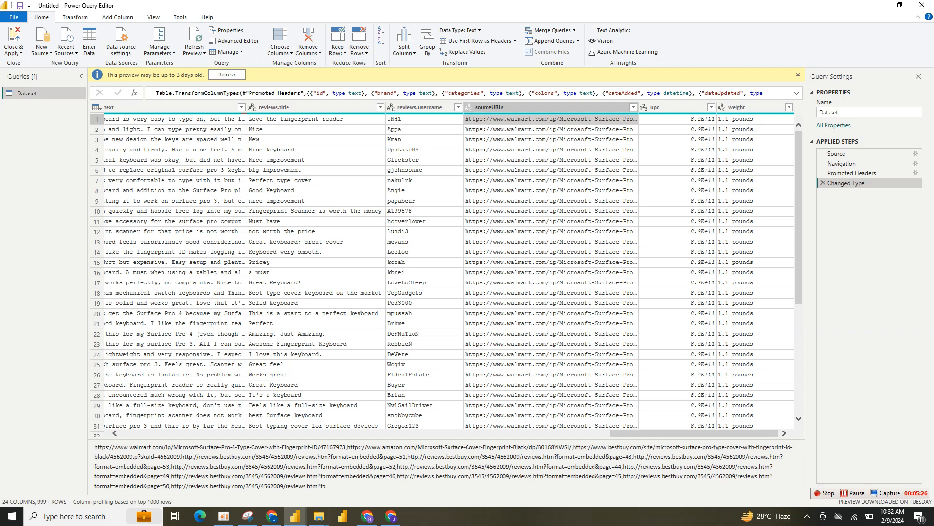
- Split the sourceURLs column by a custom comma delimiter at each occurrence of the delimiter
{"action": "right_click", "coordinate": [558, 106]}
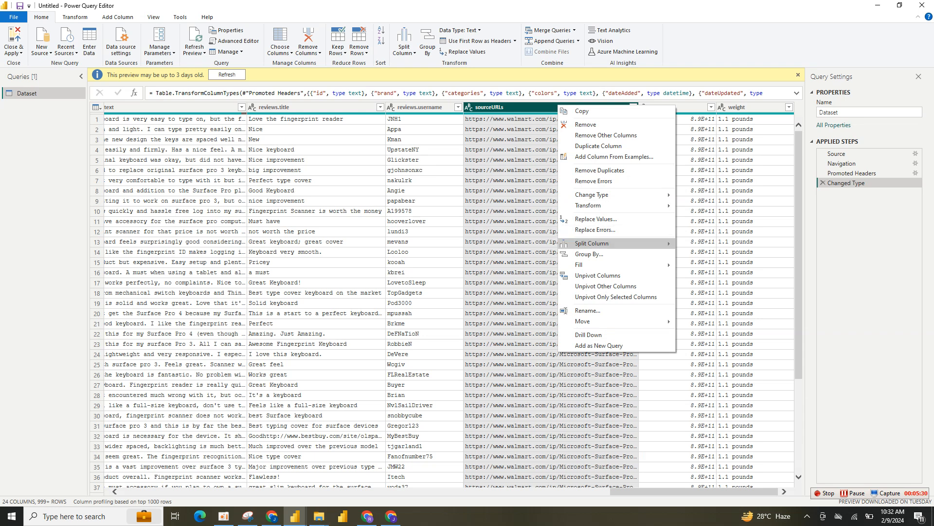
{"action": "mouse_move", "coordinate": [609, 244]}
{"action": "left_click", "coordinate": [728, 255]}
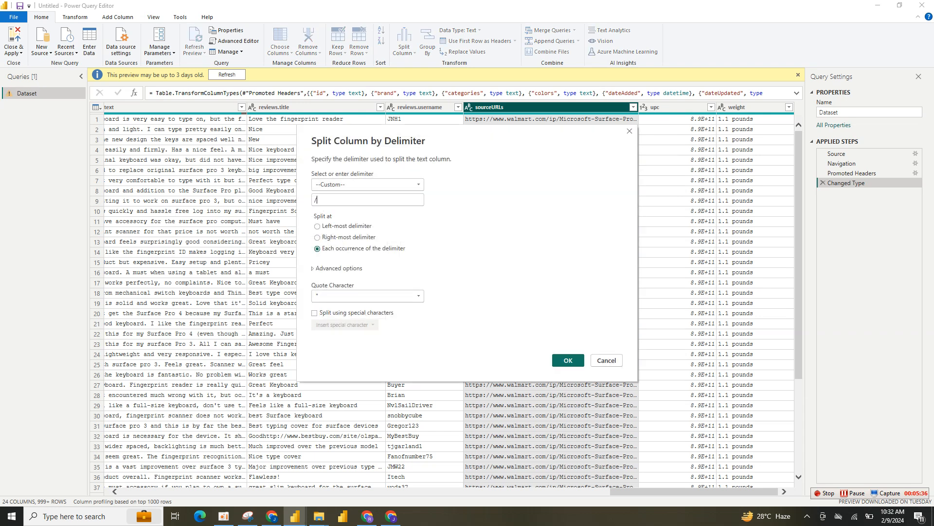
{"action": "key", "text": "BackSpace"}
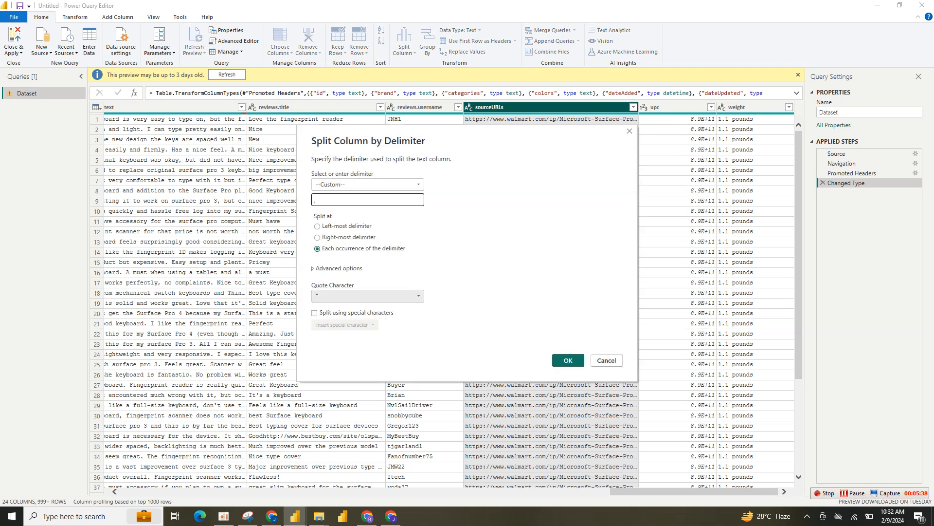
{"action": "key", "text": "Return"}
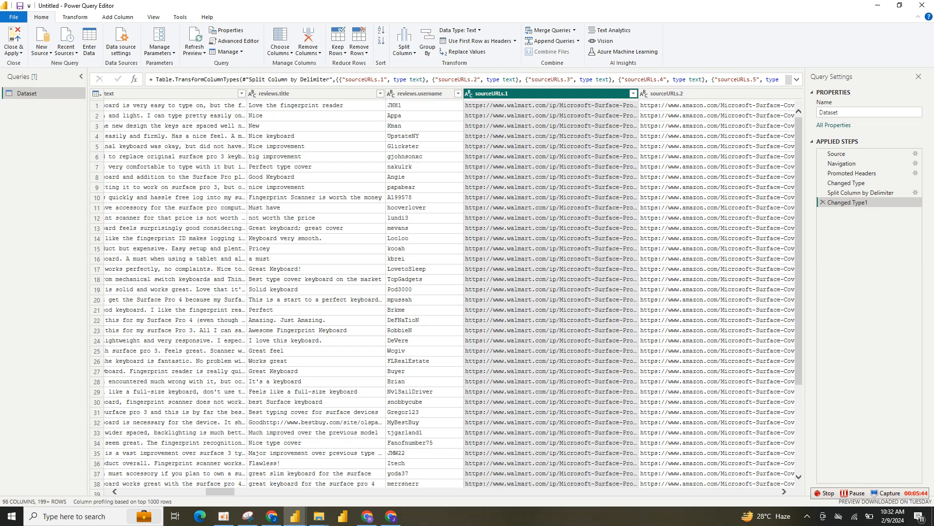
{"action": "scroll", "coordinate": [442, 292], "scroll_direction": "right", "scroll_amount": 10}
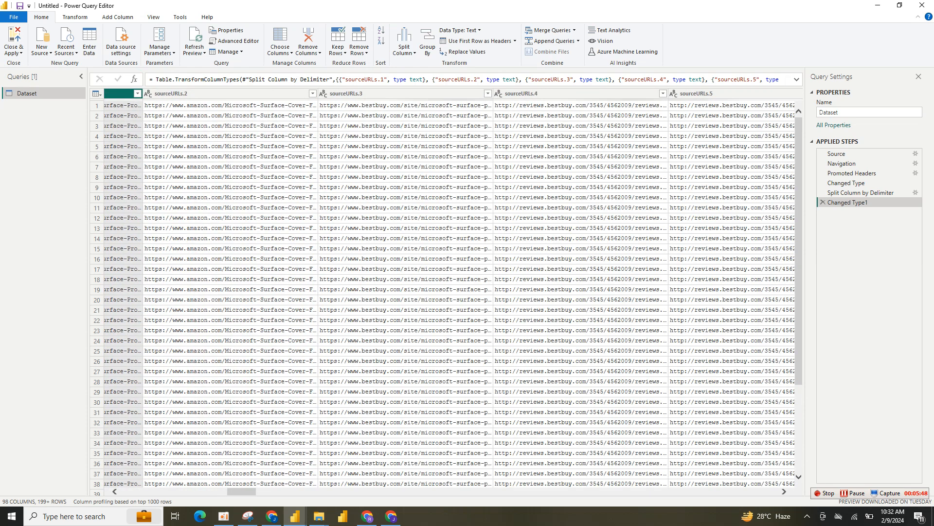
{"action": "left_click", "coordinate": [389, 94]}
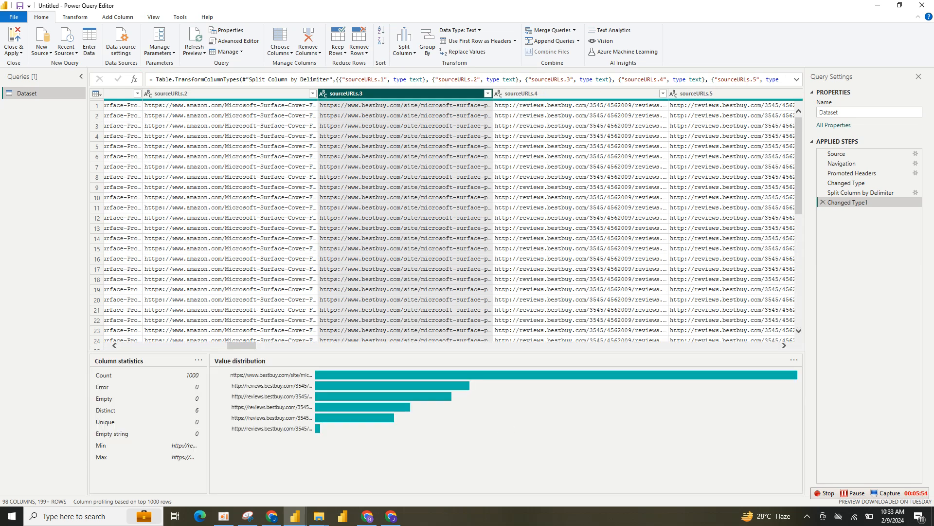
{"action": "left_click_drag", "start_coordinate": [242, 345], "coordinate": [742, 345]}
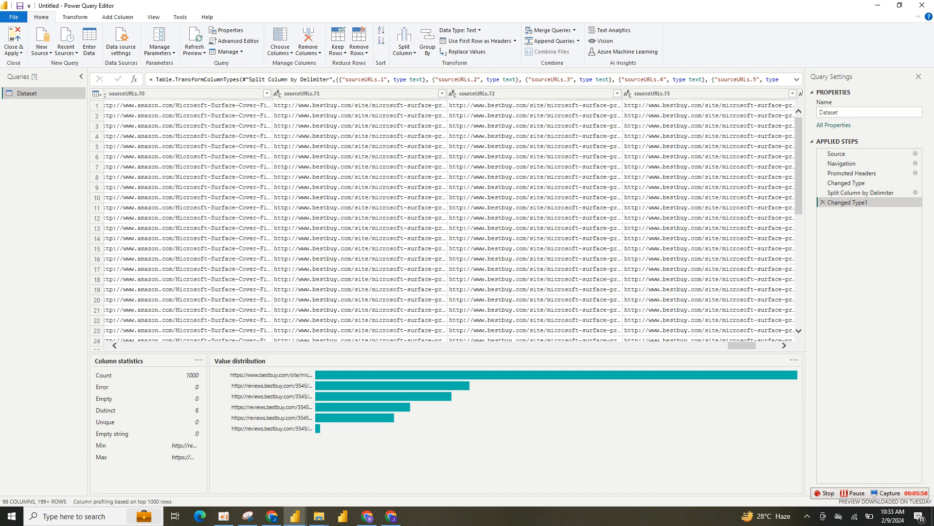
{"action": "left_click_drag", "start_coordinate": [742, 345], "coordinate": [764, 346]}
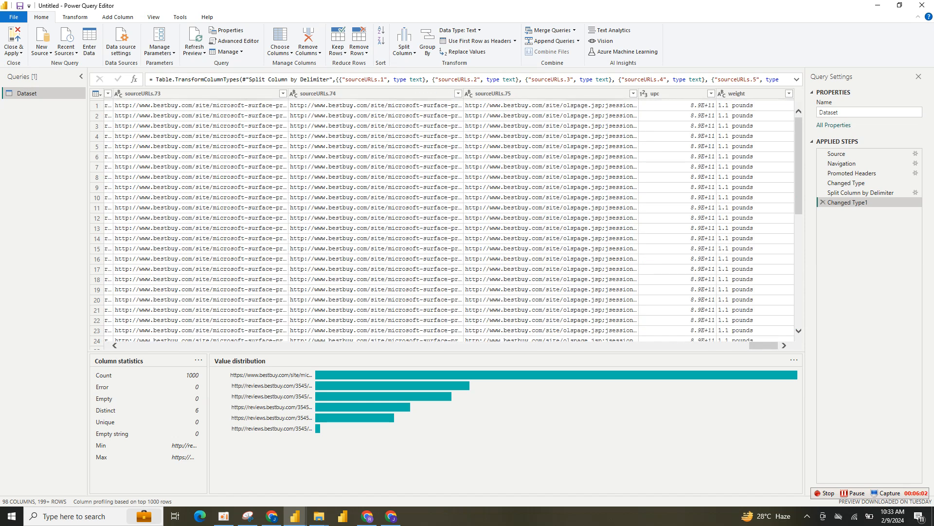
{"action": "left_click", "coordinate": [540, 93], "text": "shift"}
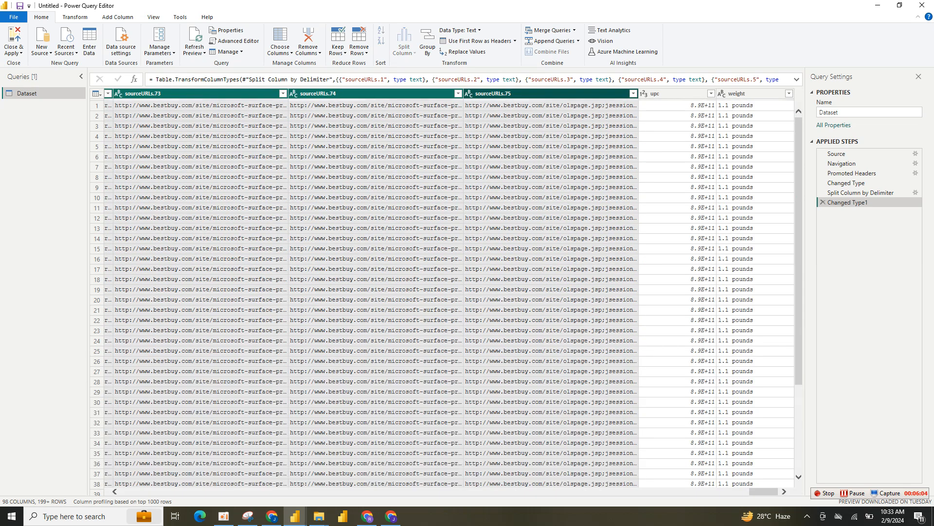
{"action": "left_click_drag", "start_coordinate": [764, 492], "coordinate": [360, 491]}
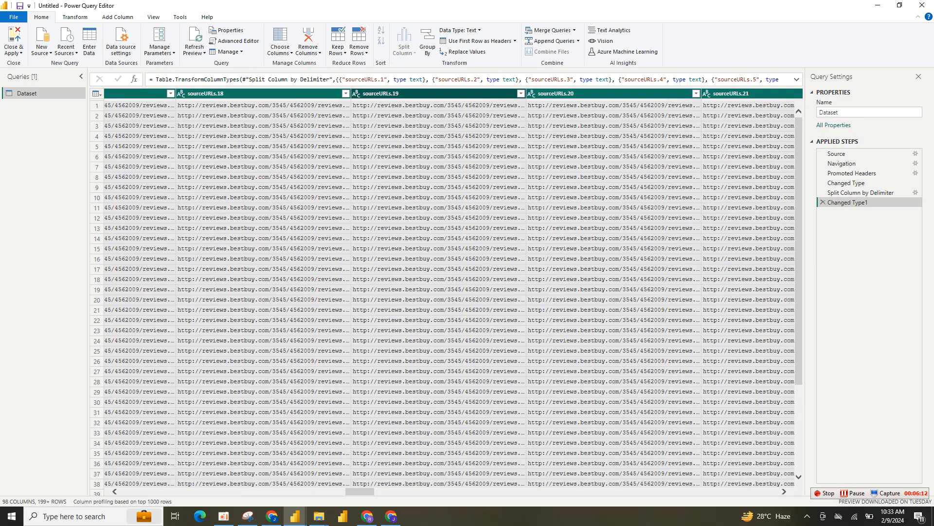
{"action": "left_click", "coordinate": [418, 93]}
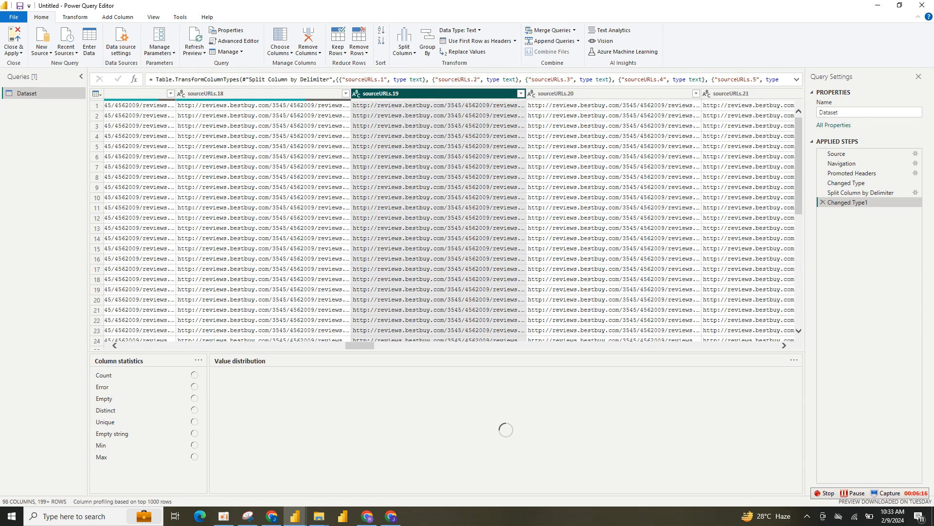
- Remove the split columns sourceURLs.3 through sourceURLs.75 from the Dataset query
{"action": "left_click_drag", "start_coordinate": [360, 345], "coordinate": [250, 345]}
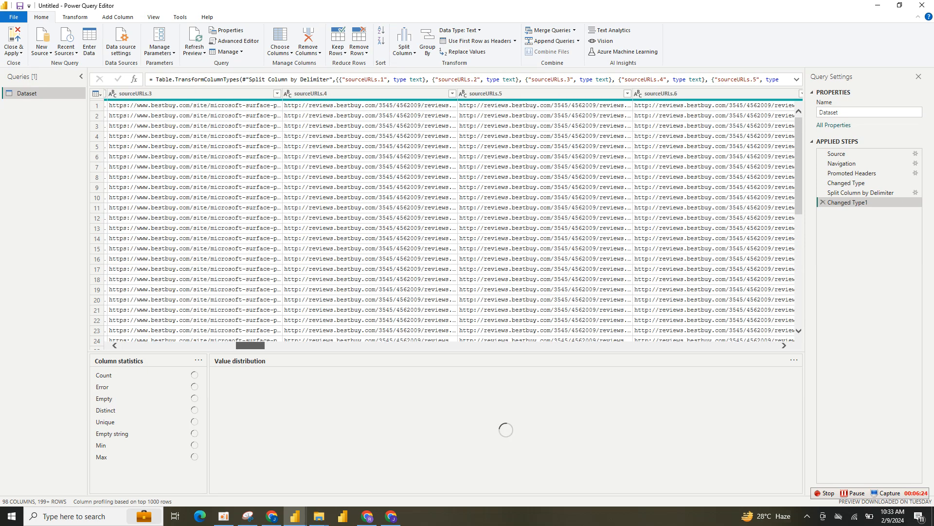
{"action": "left_click", "coordinate": [194, 93]}
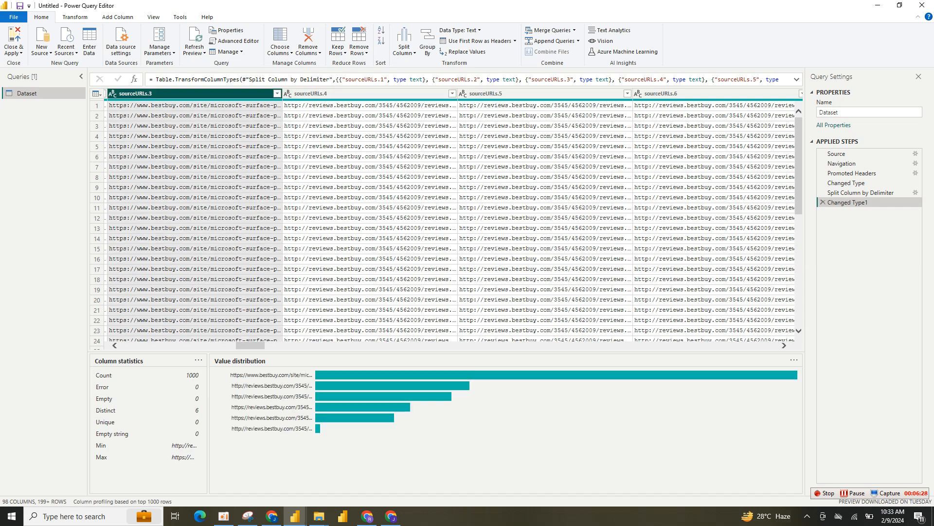
{"action": "left_click_drag", "start_coordinate": [251, 345], "coordinate": [763, 345]}
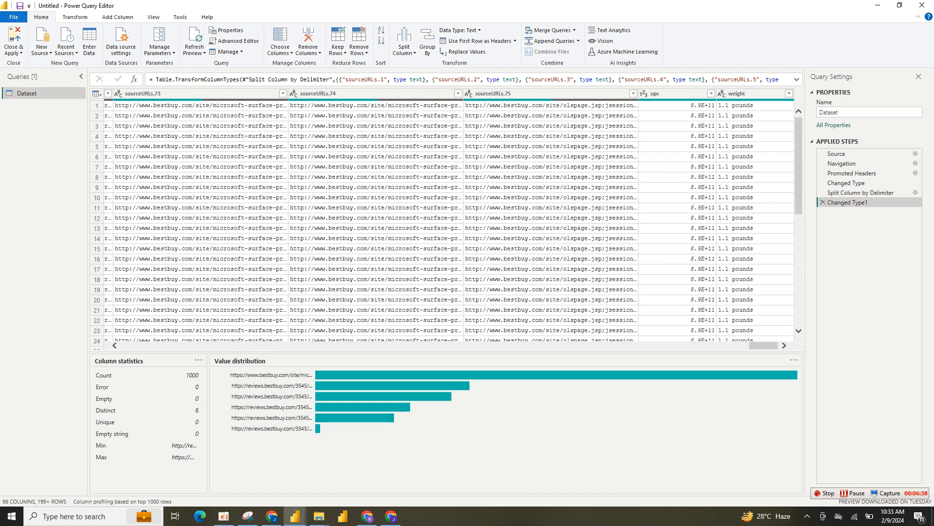
{"action": "left_click", "coordinate": [535, 93], "text": "shift"}
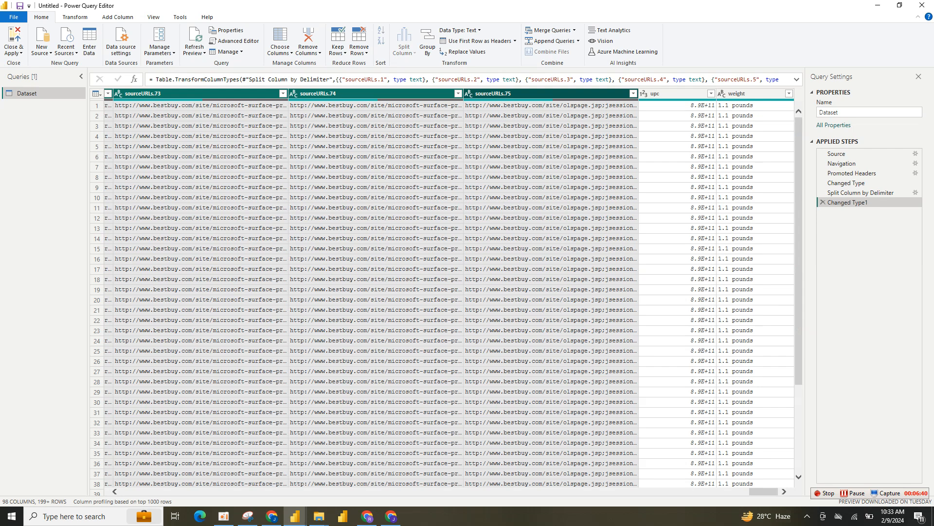
{"action": "right_click", "coordinate": [569, 95]}
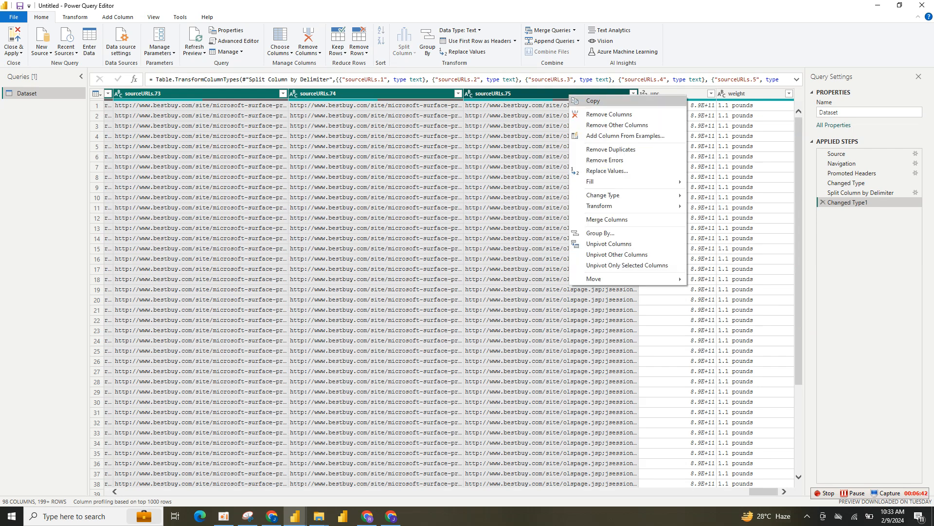
{"action": "left_click", "coordinate": [609, 113]}
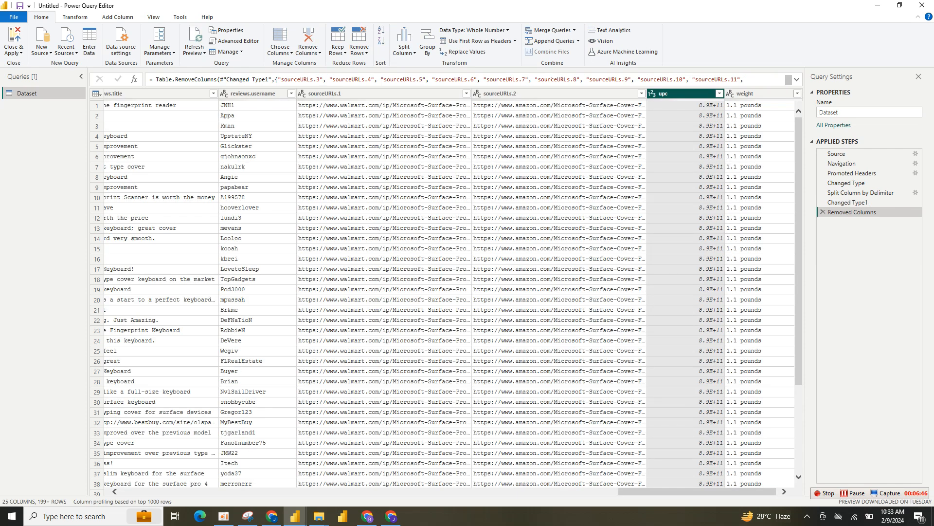
{"action": "left_click", "coordinate": [340, 94]}
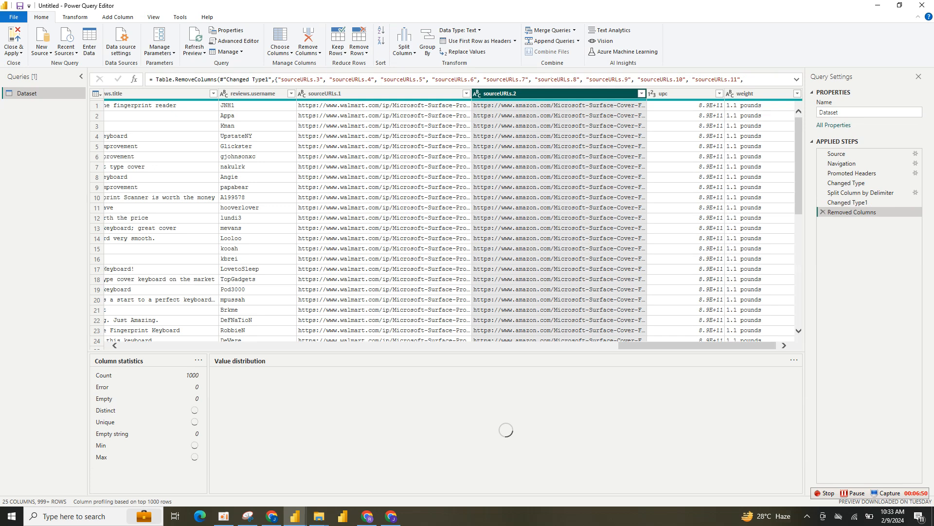
{"action": "left_click", "coordinate": [340, 93]}
{"action": "double_click", "coordinate": [341, 93]}
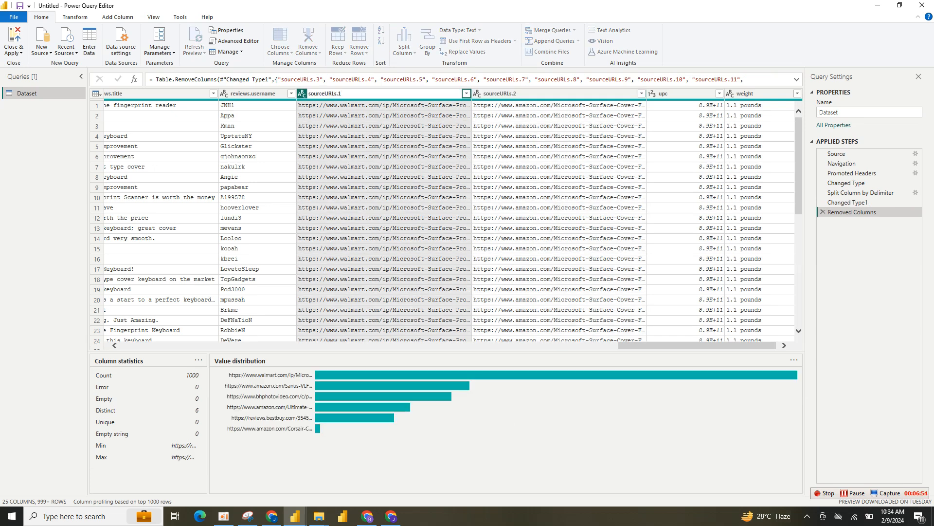
{"action": "key", "text": "Escape"}
- Examine the full contents of an imageURLs cell to see how its URLs are separated
{"action": "left_click_drag", "start_coordinate": [698, 345], "coordinate": [300, 346]}
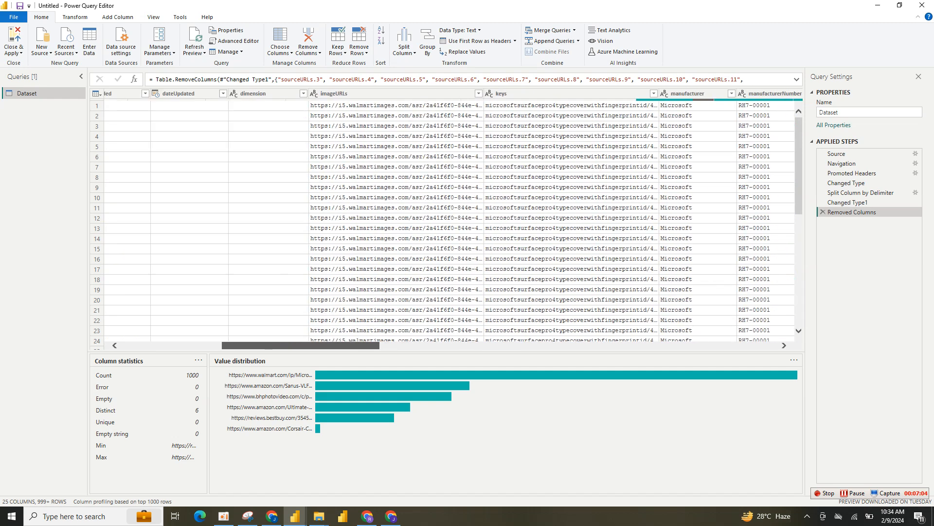
{"action": "left_click", "coordinate": [364, 94]}
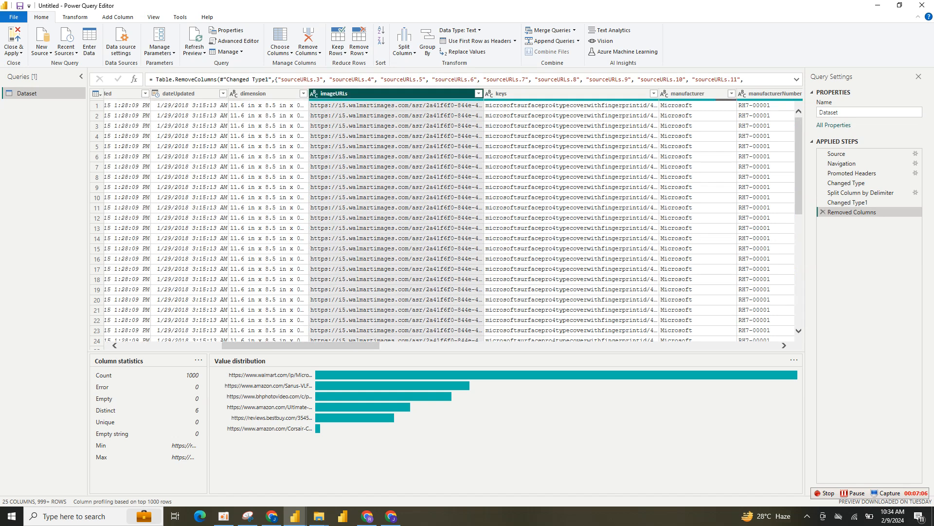
{"action": "right_click", "coordinate": [410, 93]}
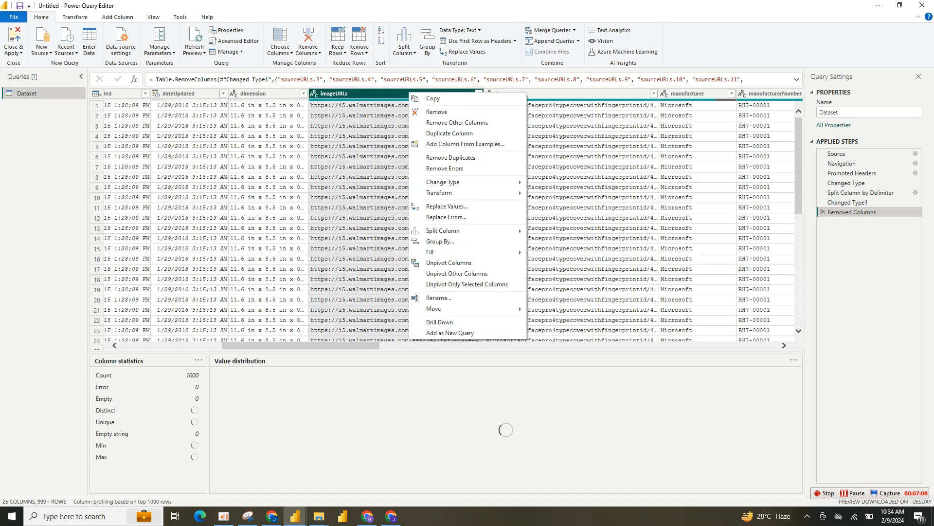
{"action": "mouse_move", "coordinate": [443, 230]}
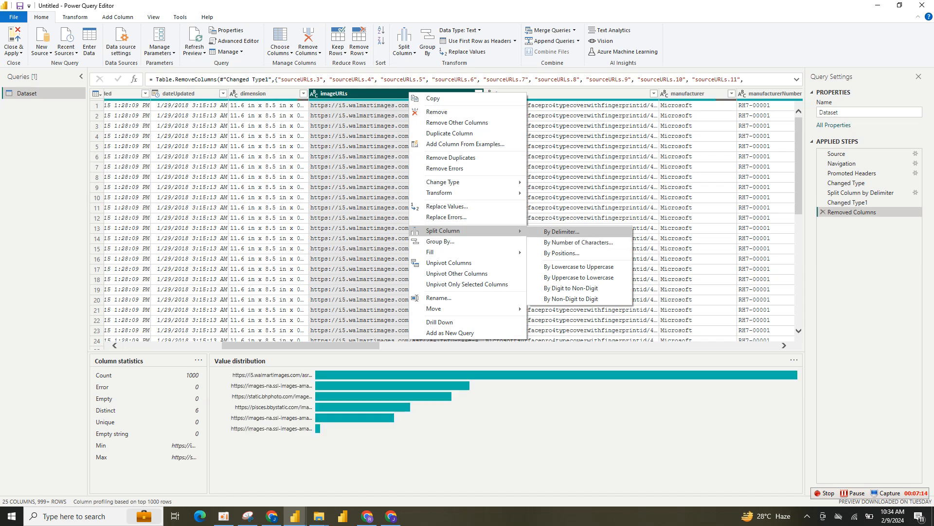
{"action": "left_click", "coordinate": [380, 187]}
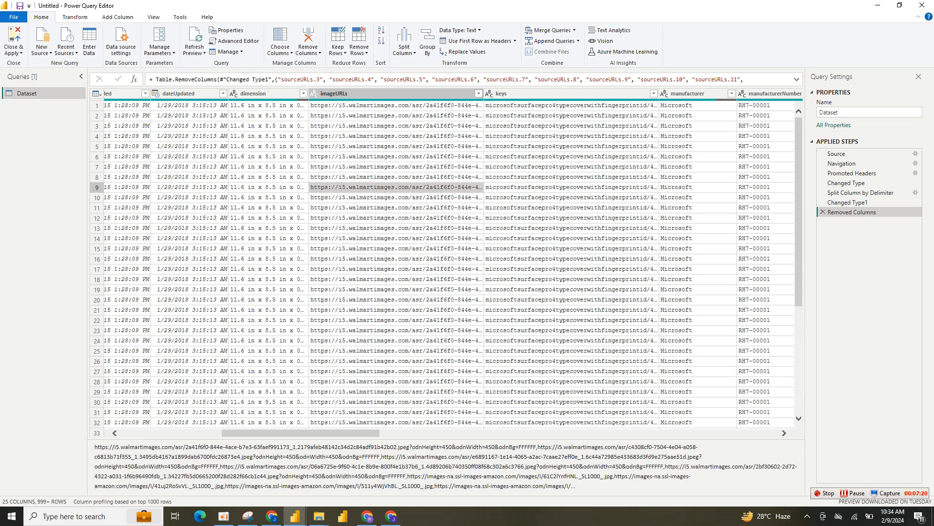
- Split the imageURLs column by a custom comma delimiter at each occurrence of the delimiter
{"action": "left_click", "coordinate": [379, 94]}
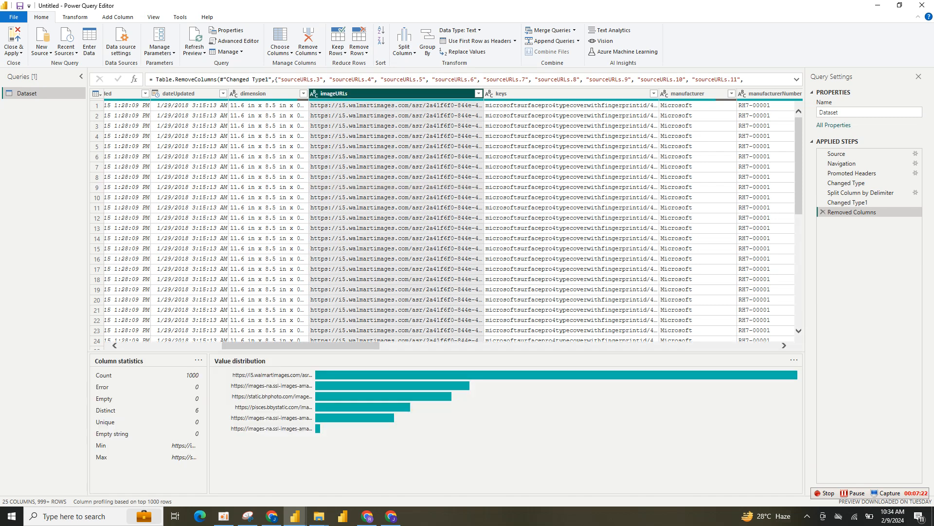
{"action": "right_click", "coordinate": [391, 93]}
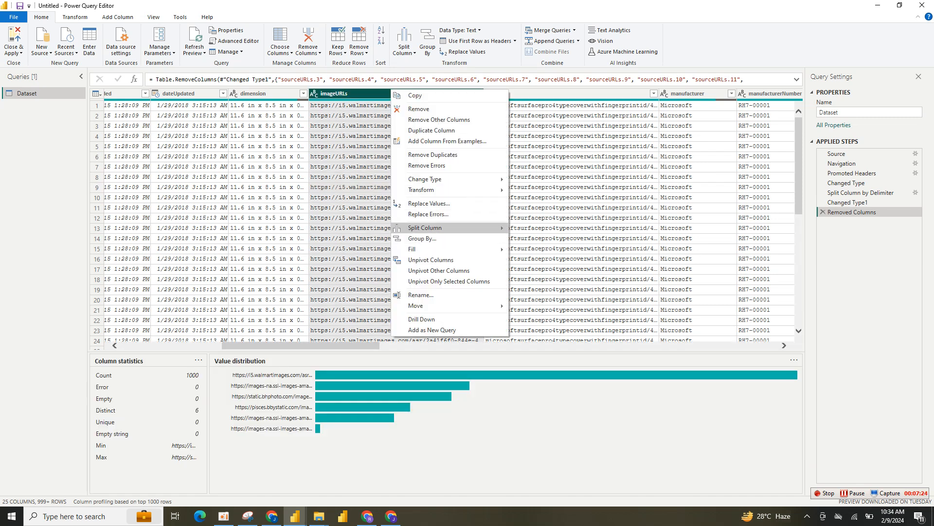
{"action": "left_click", "coordinate": [543, 228]}
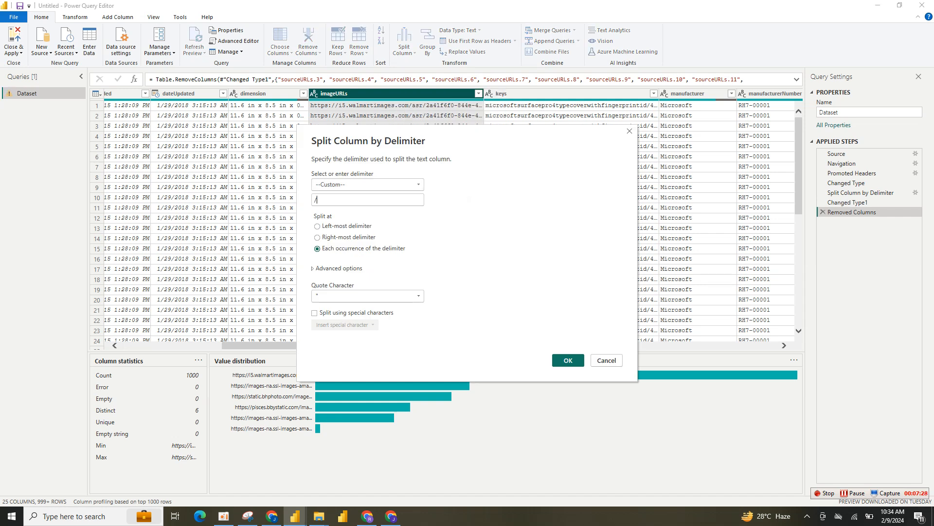
{"action": "key", "text": "BackSpace"}
{"action": "key", "text": "Return"}
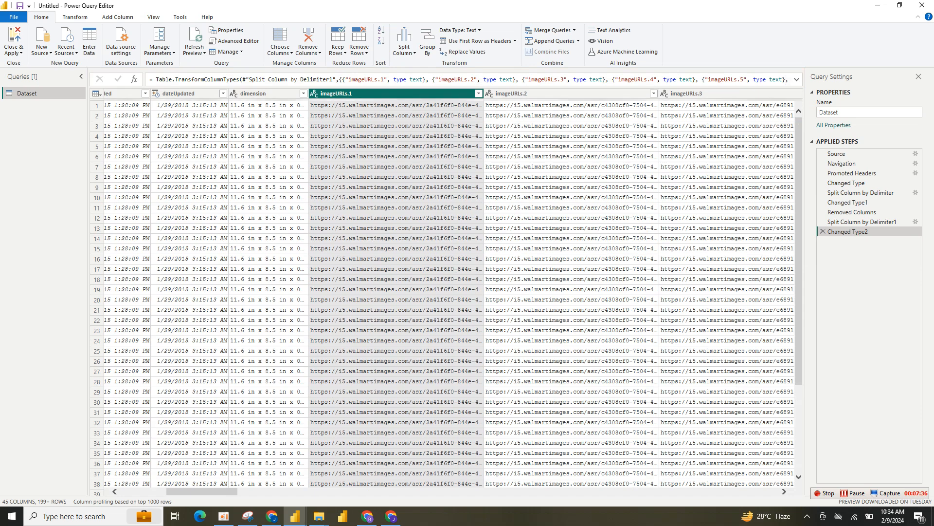
- Remove the split columns imageURLs.3 through imageURLs.21 from the Dataset query
{"action": "left_click_drag", "start_coordinate": [202, 491], "coordinate": [254, 491]}
{"action": "left_click", "coordinate": [253, 93]}
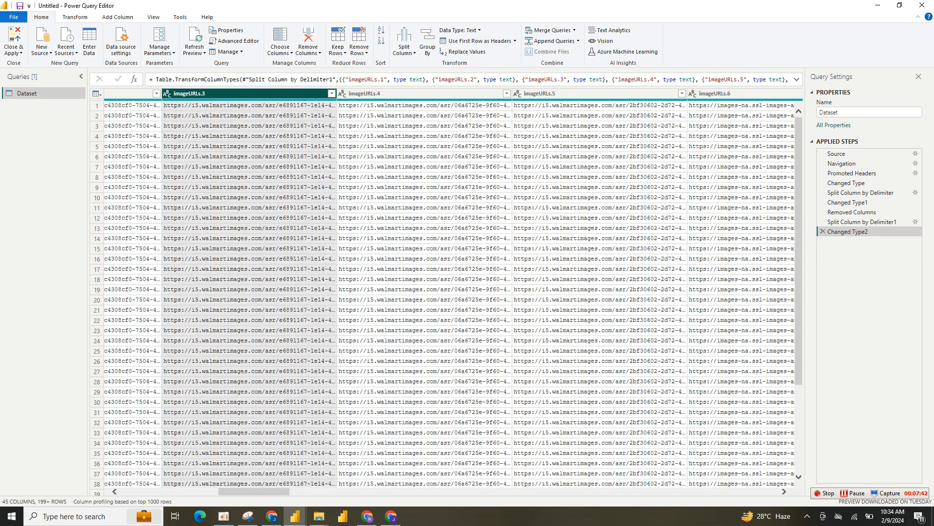
{"action": "left_click_drag", "start_coordinate": [254, 346], "coordinate": [551, 346]}
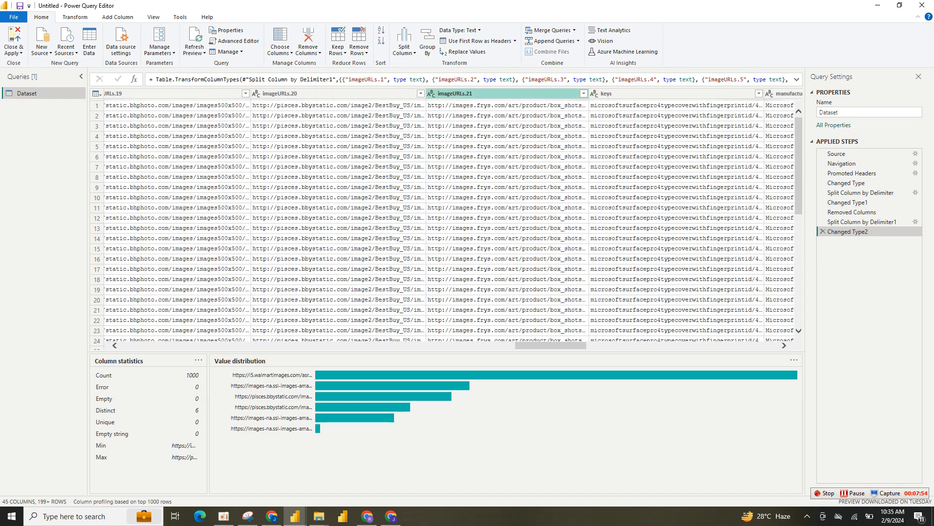
{"action": "left_click", "coordinate": [504, 93], "text": "shift"}
{"action": "right_click", "coordinate": [505, 94]}
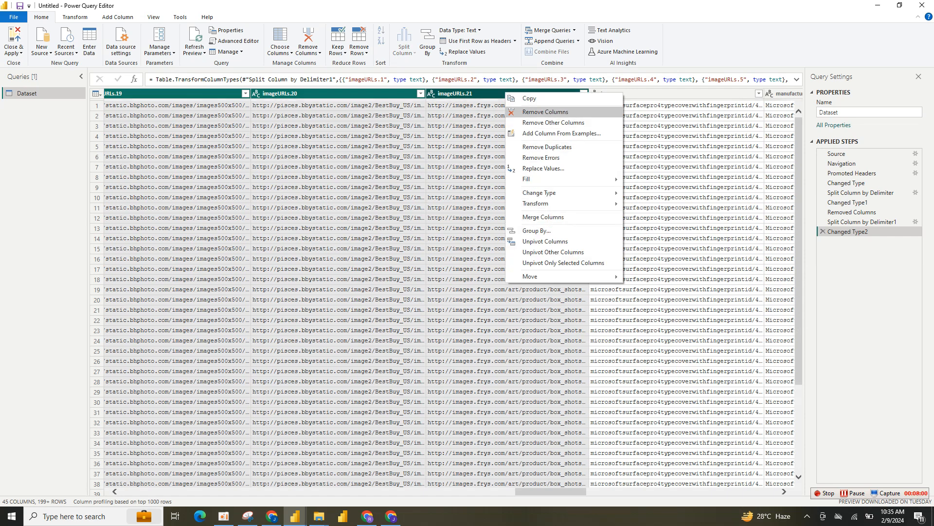
{"action": "left_click", "coordinate": [545, 111]}
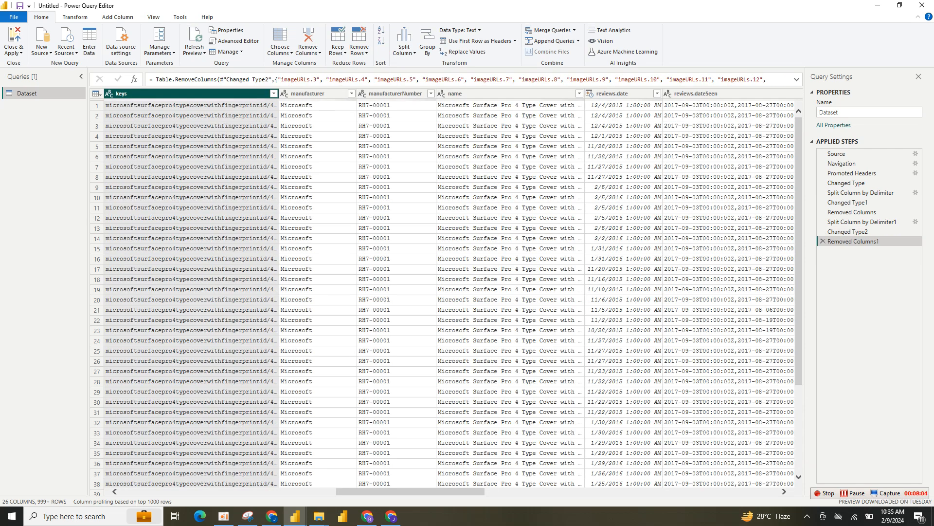
- Check an imageURLs.2 cell's full contents, and close the Power Query Editor with the pending changes applied
{"action": "scroll", "coordinate": [445, 292], "scroll_direction": "left", "scroll_amount": 6}
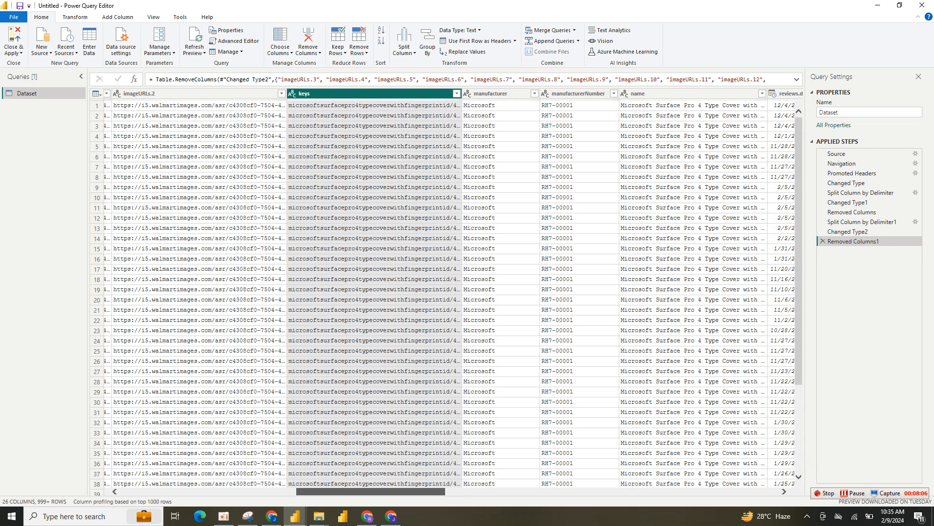
{"action": "scroll", "coordinate": [445, 292], "scroll_direction": "left", "scroll_amount": 3}
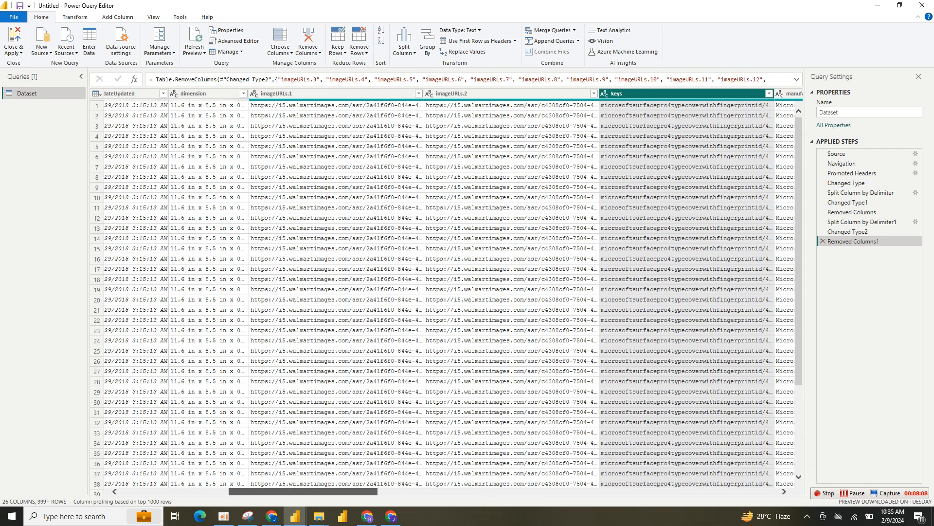
{"action": "left_click", "coordinate": [511, 187]}
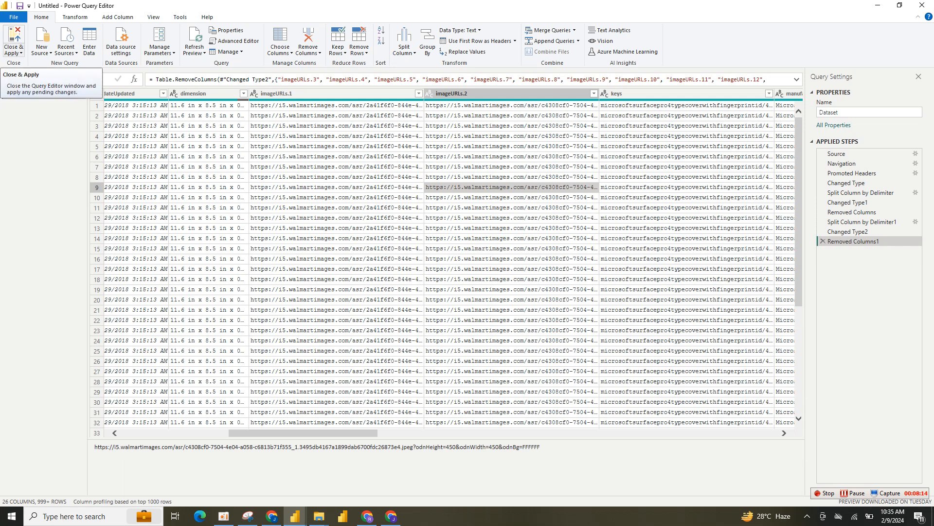
{"action": "left_click", "coordinate": [13, 51]}
{"action": "left_click", "coordinate": [34, 63]}
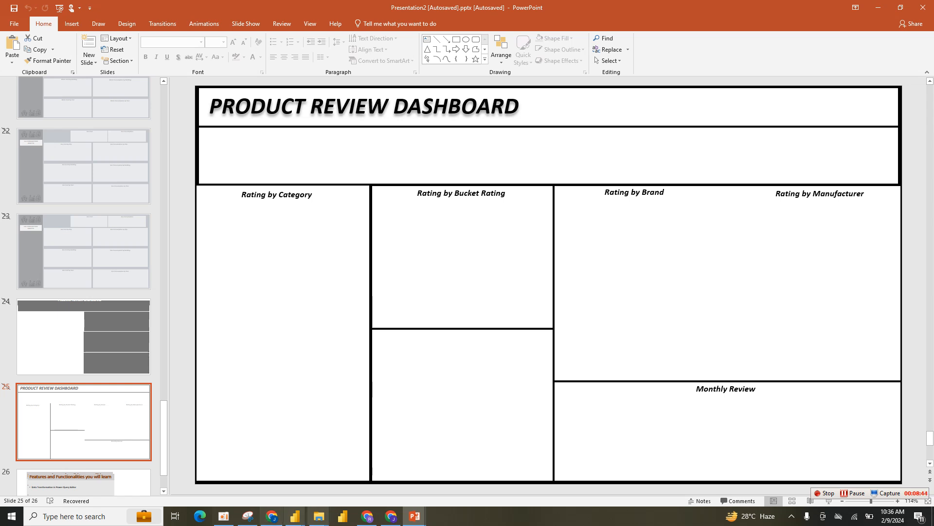
- Switch to the untitled Power BI Desktop report and set Picture1 from the Downloads folder as the canvas background image
{"action": "mouse_move", "coordinate": [295, 516]}
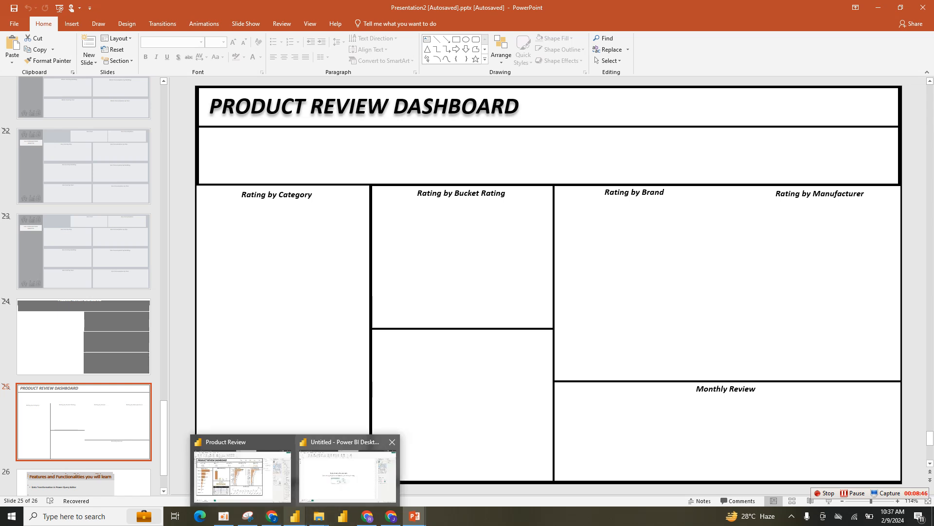
{"action": "left_click", "coordinate": [347, 475]}
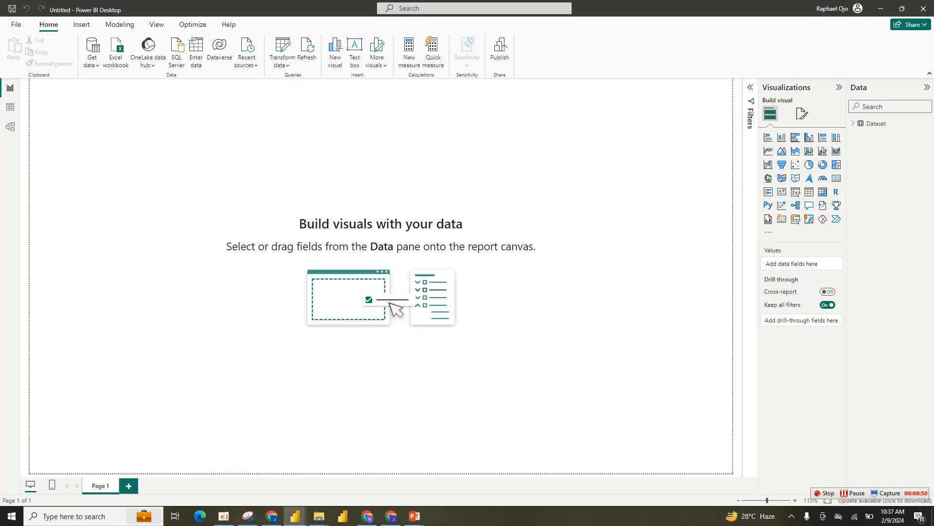
{"action": "left_click", "coordinate": [802, 113]}
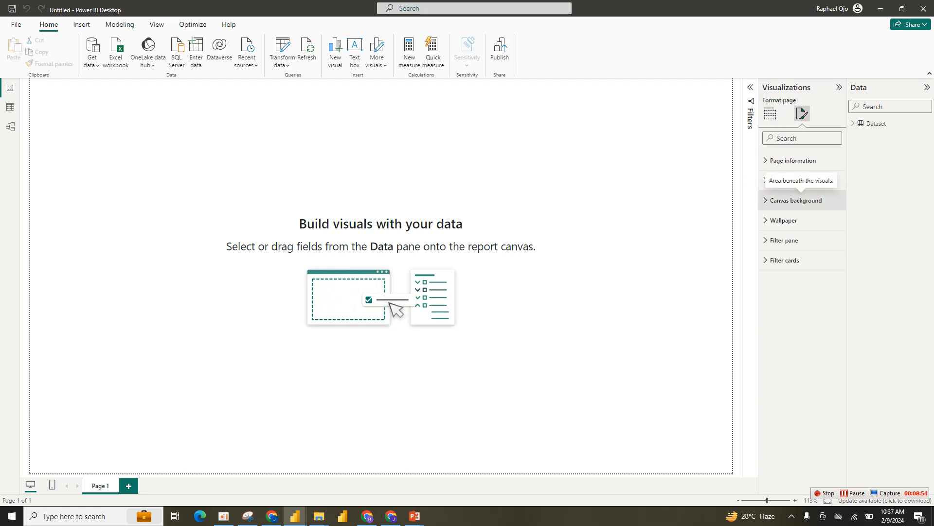
{"action": "left_click", "coordinate": [796, 200]}
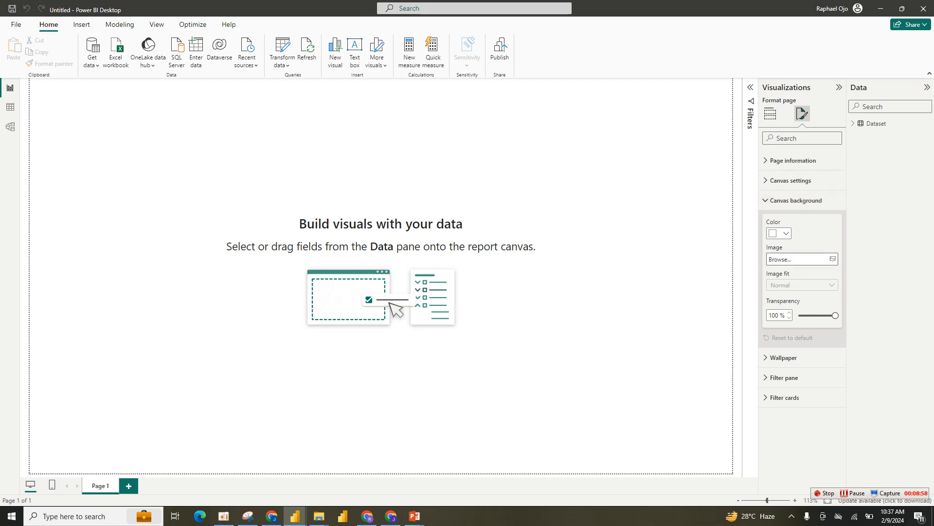
{"action": "left_click", "coordinate": [799, 259]}
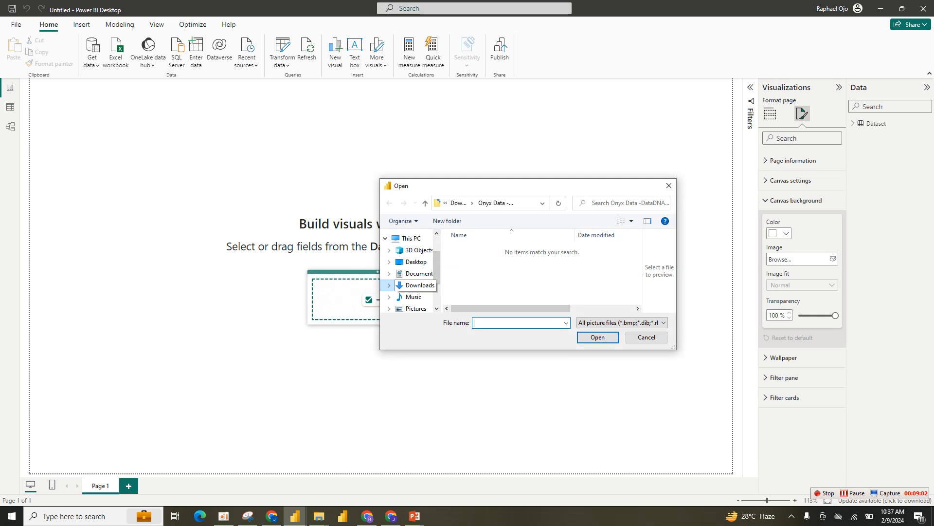
{"action": "left_click", "coordinate": [418, 285]}
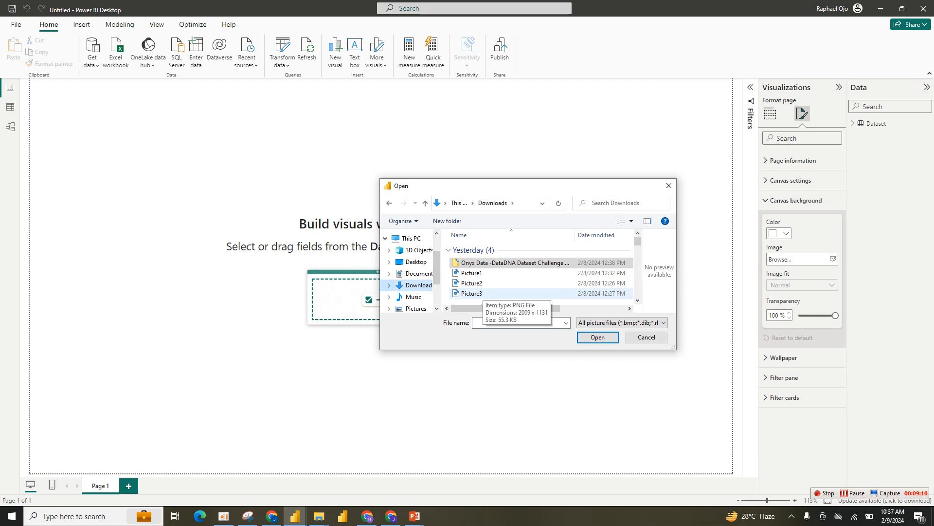
{"action": "double_click", "coordinate": [471, 272]}
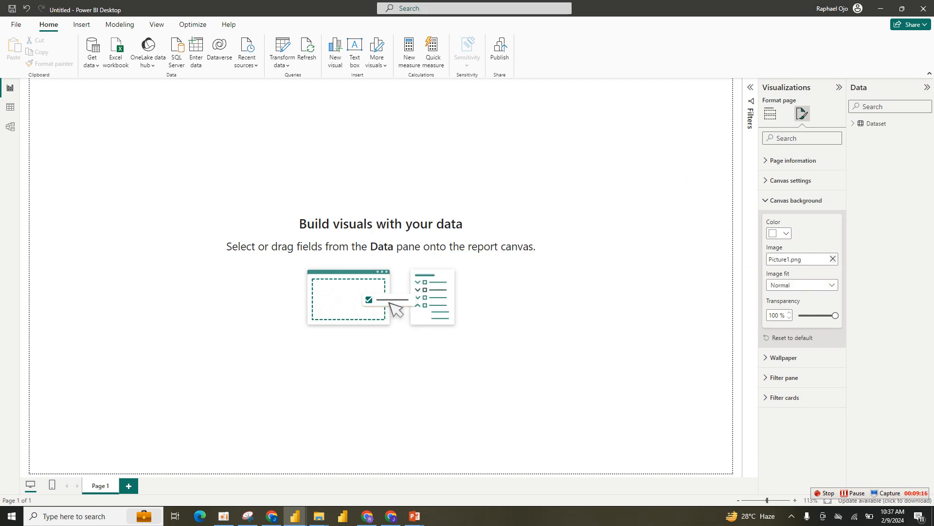
- Set the canvas background's transparency to 0% and its image fit to Fit
{"action": "left_click_drag", "start_coordinate": [835, 315], "coordinate": [798, 315]}
{"action": "left_click", "coordinate": [802, 285]}
{"action": "left_click", "coordinate": [778, 308]}
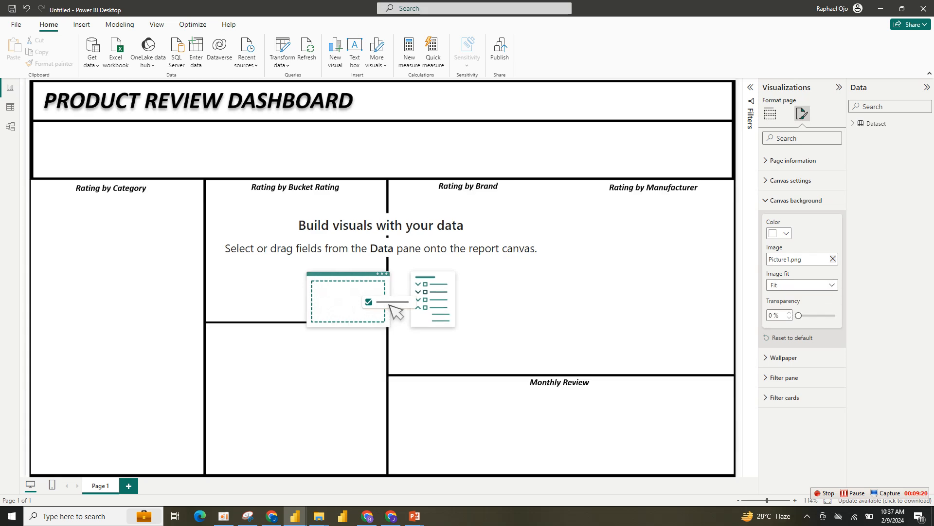
- Return to building visuals and expand the Dataset table to list its fields
{"action": "left_click", "coordinate": [770, 114]}
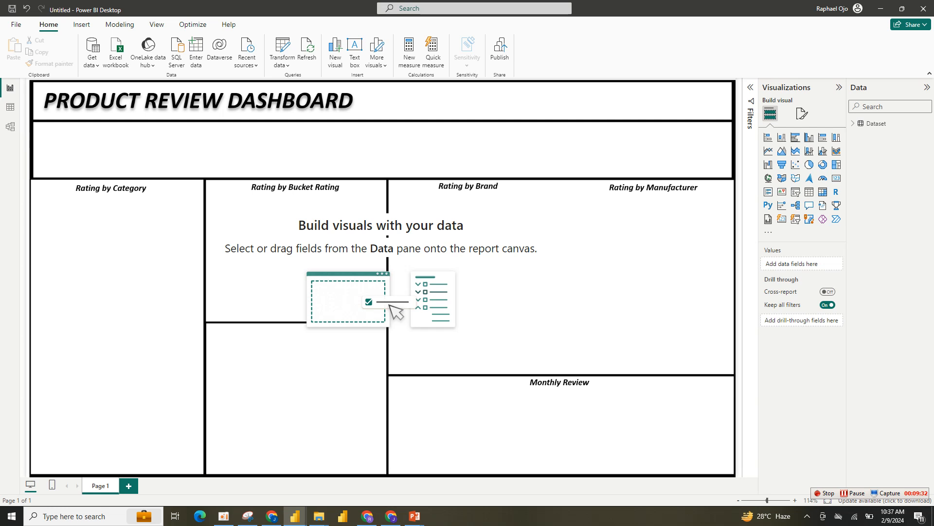
{"action": "left_click", "coordinate": [853, 123]}
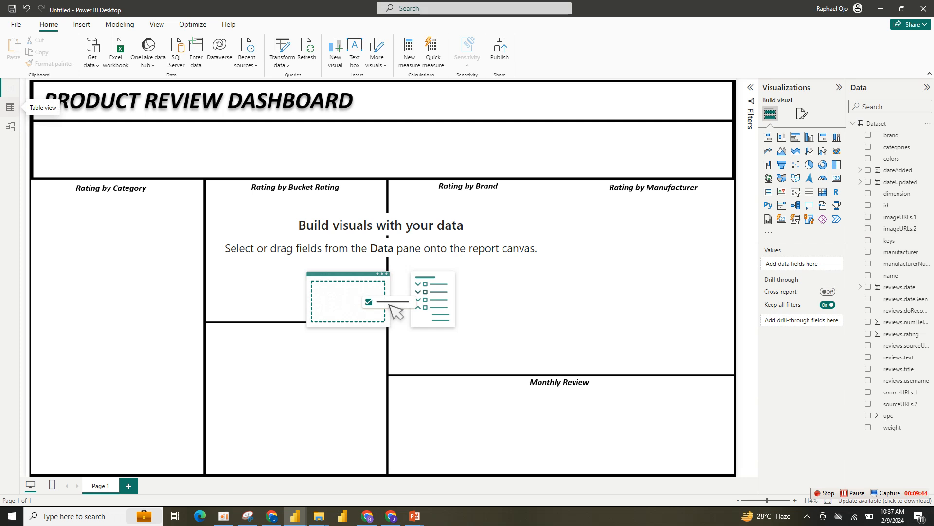
- In the Table view, set the imageURLs.1 column's data category to Image URL
{"action": "left_click", "coordinate": [10, 107]}
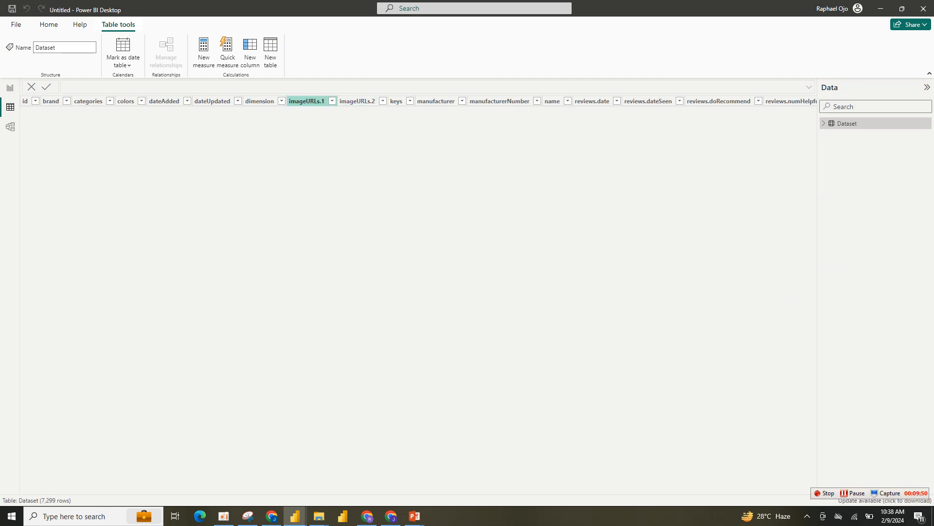
{"action": "left_click", "coordinate": [306, 101]}
{"action": "left_click", "coordinate": [332, 101]}
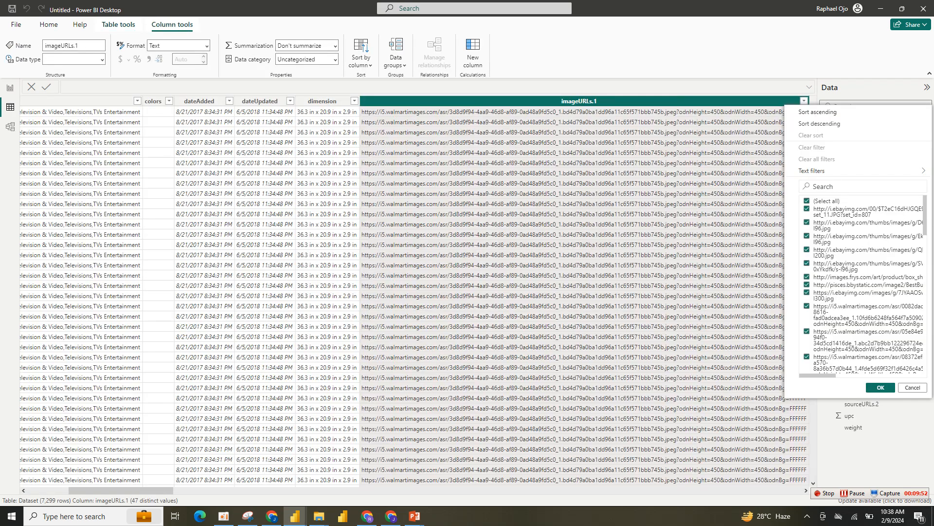
{"action": "left_click", "coordinate": [372, 101]}
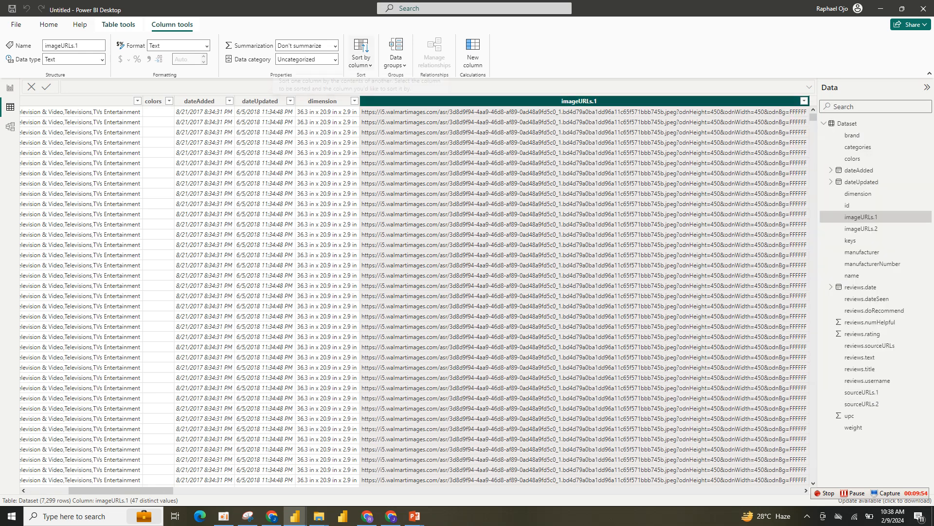
{"action": "left_click", "coordinate": [335, 59]}
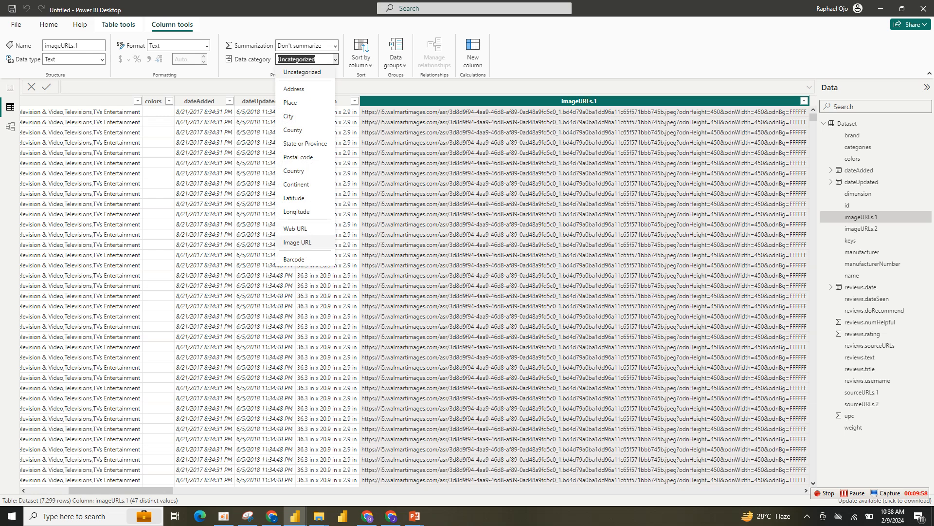
{"action": "left_click", "coordinate": [298, 242]}
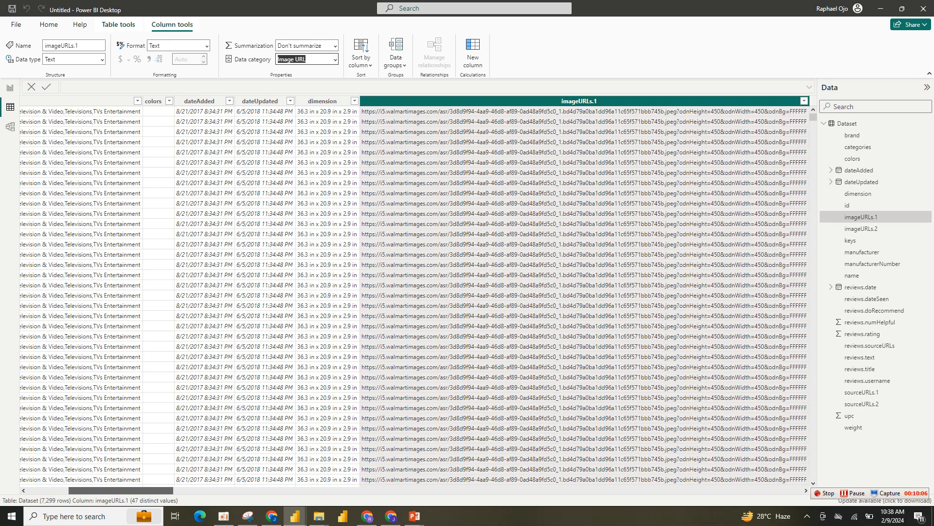
- Set the sourceURLs.1 column's data category to Web URL
{"action": "left_click_drag", "start_coordinate": [120, 490], "coordinate": [354, 491]}
{"action": "scroll", "coordinate": [414, 292], "scroll_direction": "left", "scroll_amount": 3}
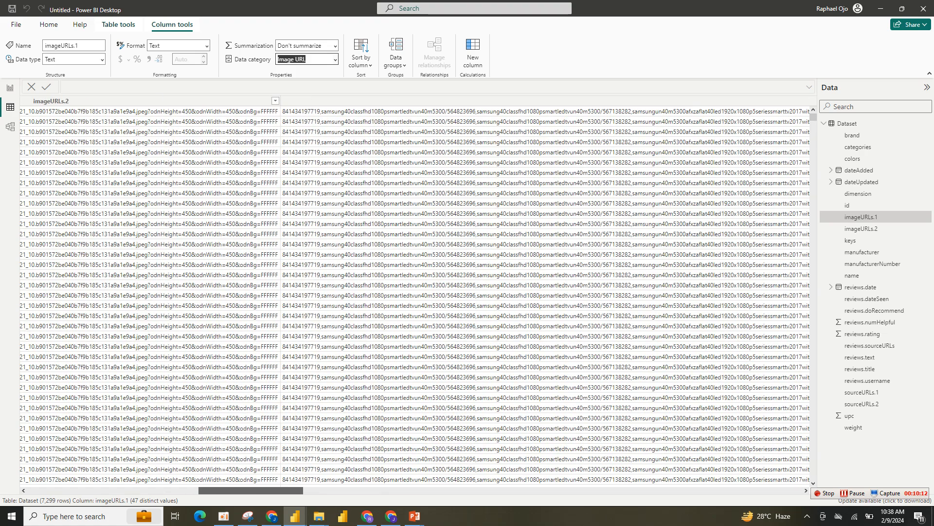
{"action": "scroll", "coordinate": [414, 292], "scroll_direction": "right", "scroll_amount": 10}
{"action": "scroll", "coordinate": [413, 292], "scroll_direction": "right", "scroll_amount": 10}
{"action": "scroll", "coordinate": [413, 292], "scroll_direction": "right", "scroll_amount": 10}
{"action": "scroll", "coordinate": [414, 292], "scroll_direction": "right", "scroll_amount": 2}
{"action": "left_click", "coordinate": [385, 101]}
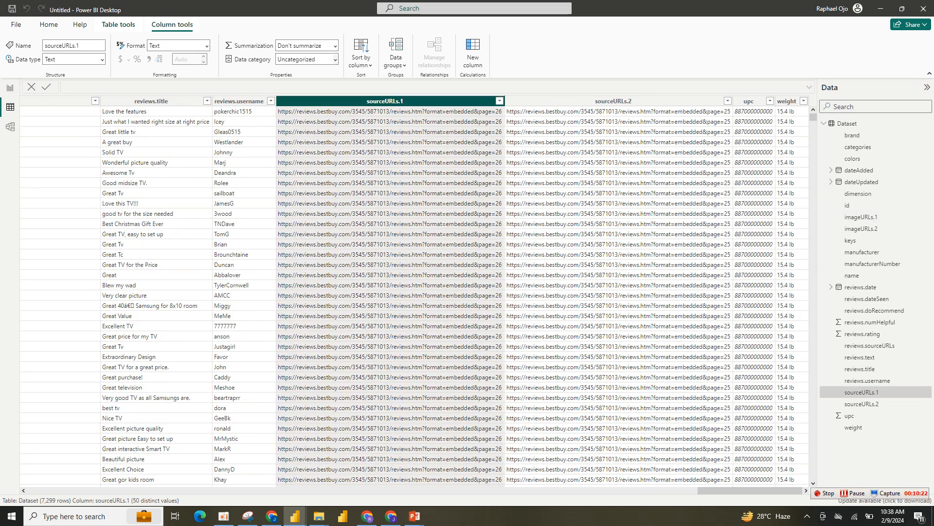
{"action": "left_click", "coordinate": [306, 59]}
{"action": "left_click", "coordinate": [296, 229]}
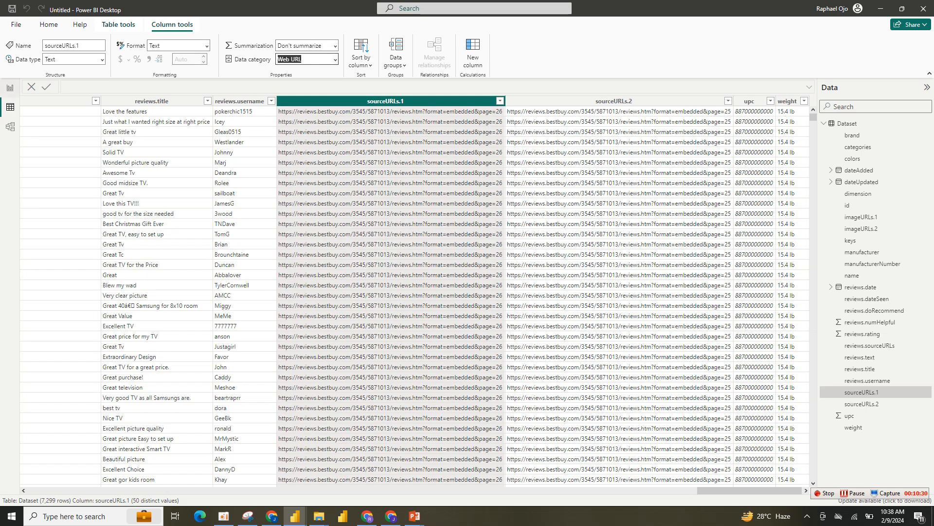
- Return to the report canvas, switch to the Product Review report, and select the entire DAX formula of its Rating Bucket column for copying
{"action": "left_click", "coordinate": [10, 88]}
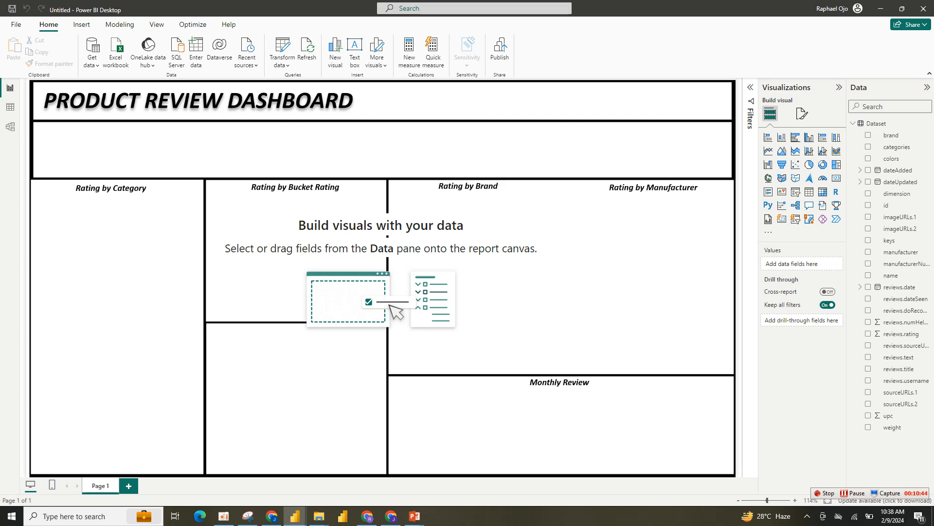
{"action": "mouse_move", "coordinate": [295, 515]}
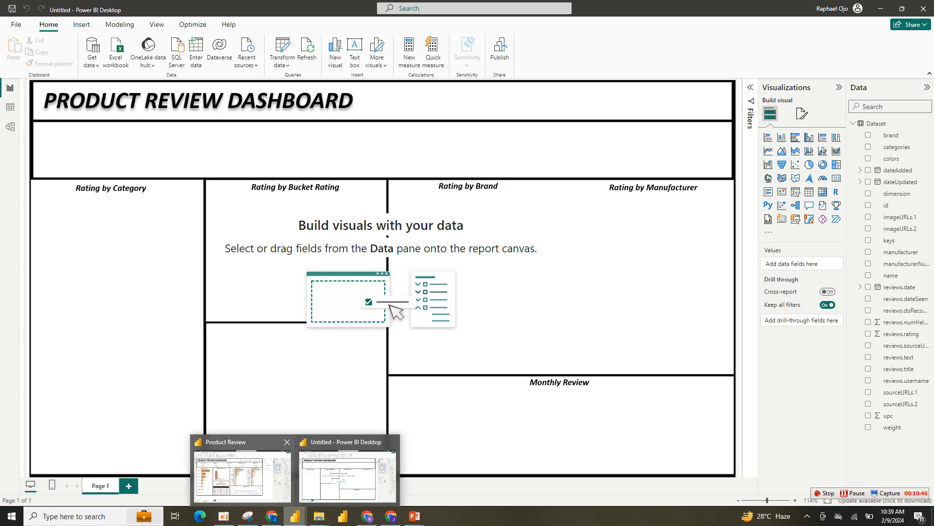
{"action": "left_click", "coordinate": [240, 470]}
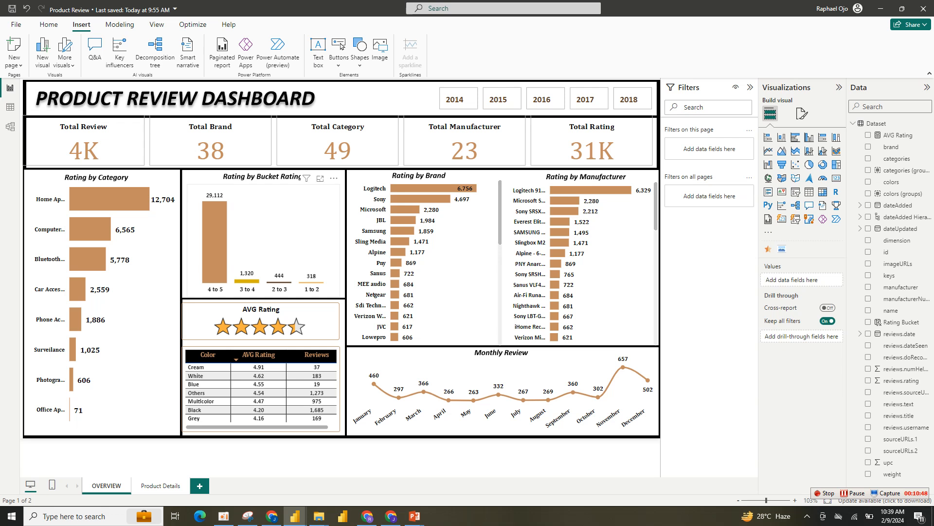
{"action": "left_click", "coordinate": [286, 231]}
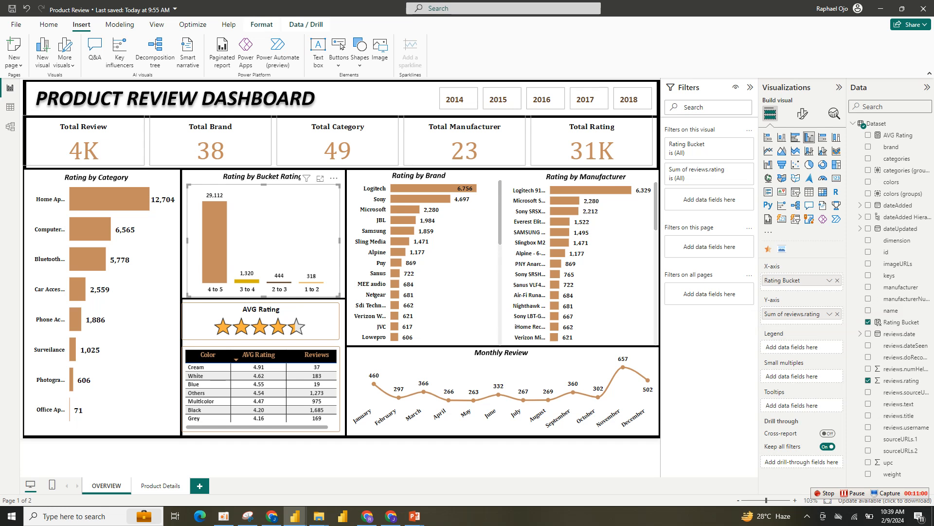
{"action": "left_click", "coordinate": [880, 323]}
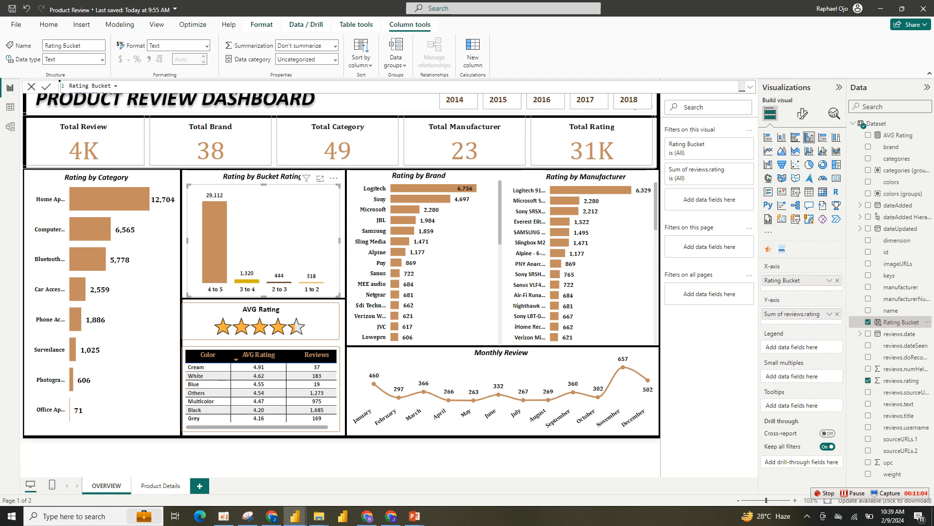
{"action": "left_click", "coordinate": [750, 87]}
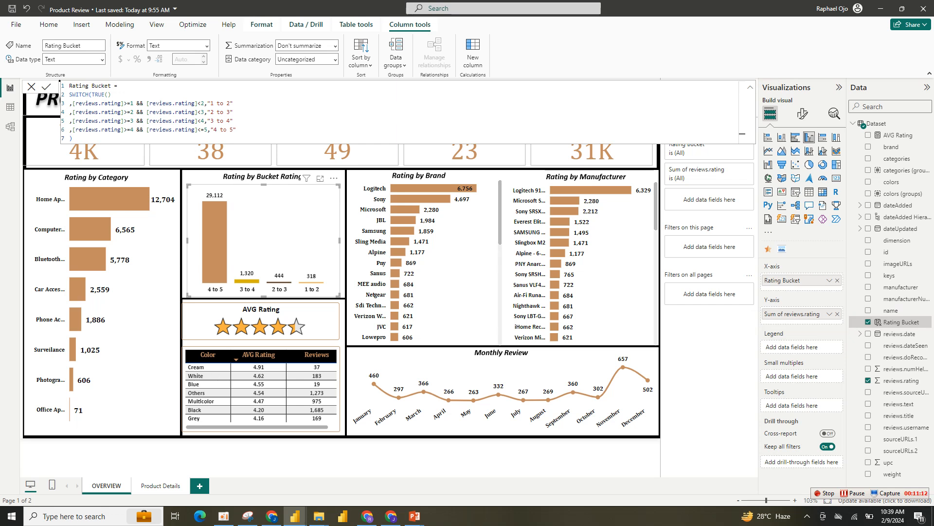
{"action": "key", "text": "shift+Up"}
{"action": "key", "text": "shift+Up"}
{"action": "key", "text": "shift+Up"}
{"action": "key", "text": "shift+Up"}
{"action": "key", "text": "shift+Up"}
{"action": "key", "text": "shift+Up"}
{"action": "key", "text": "shift+Up"}
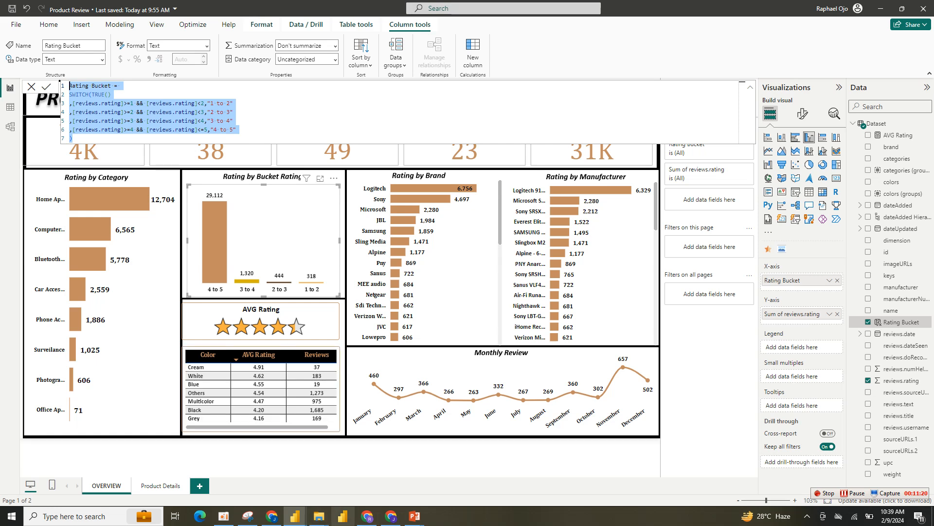
- In the untitled report, add a Rating Bucket calculated column to Dataset using SWITCH(TRUE()) to group reviews.rating into "1 to 2", "2 to 3", "3 to 4" and "4 to 5"
{"action": "mouse_move", "coordinate": [295, 516]}
{"action": "left_click", "coordinate": [353, 474]}
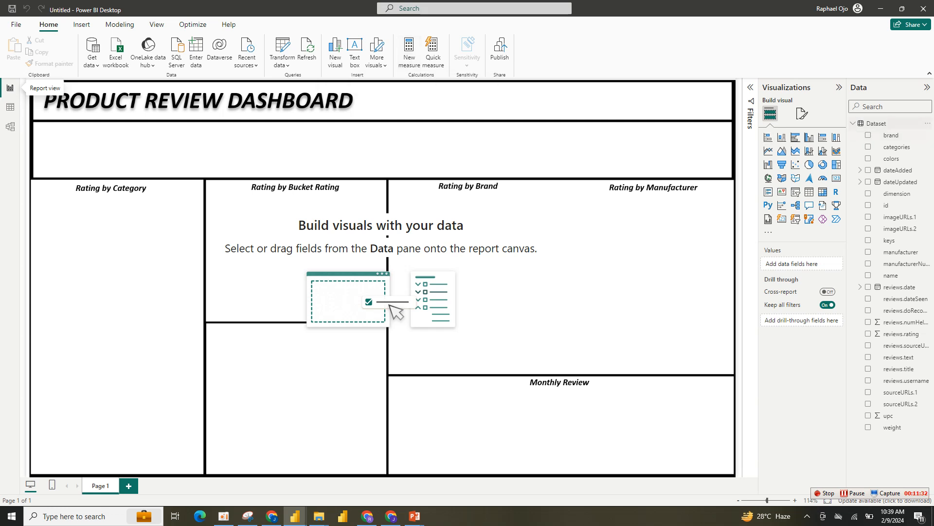
{"action": "right_click", "coordinate": [875, 124]}
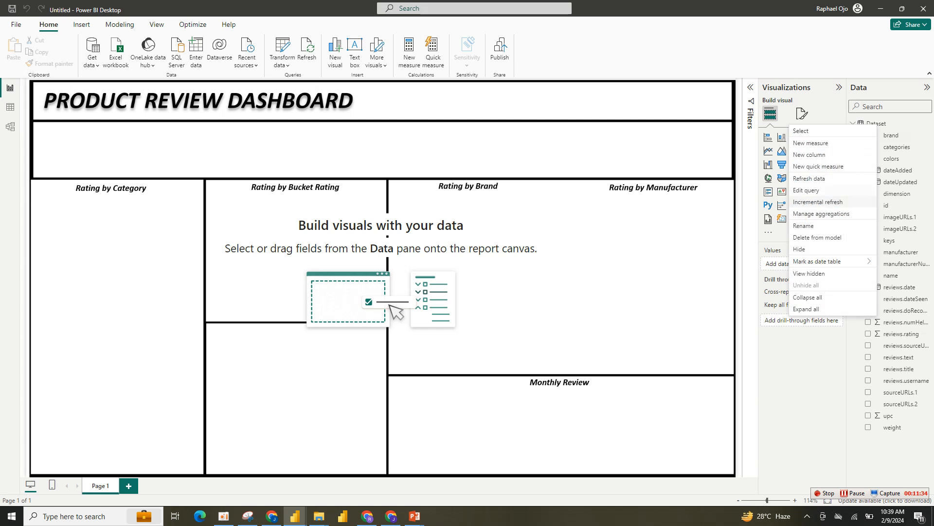
{"action": "key", "text": "Escape"}
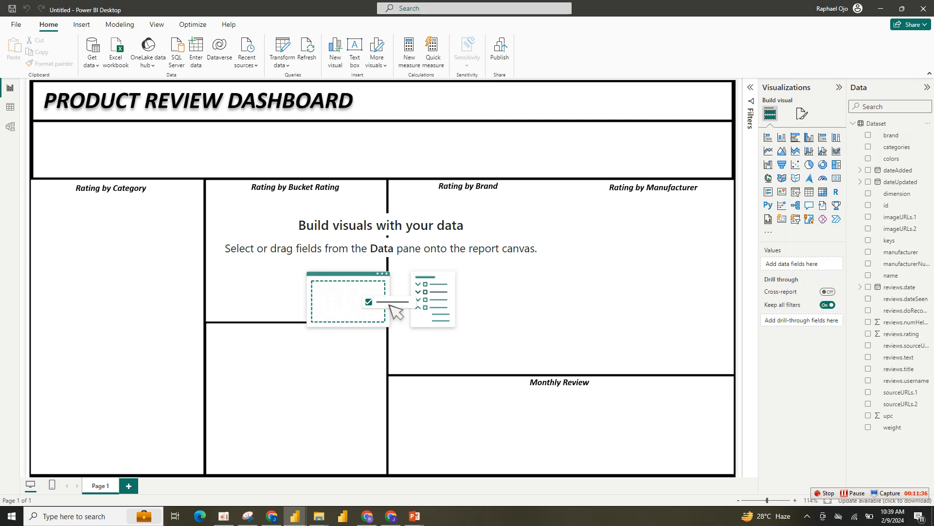
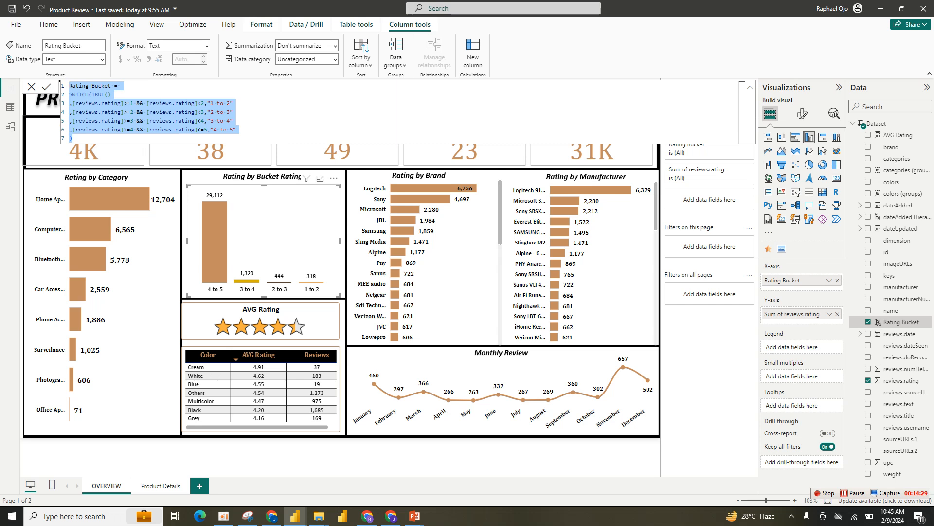
{"action": "mouse_move", "coordinate": [295, 516]}
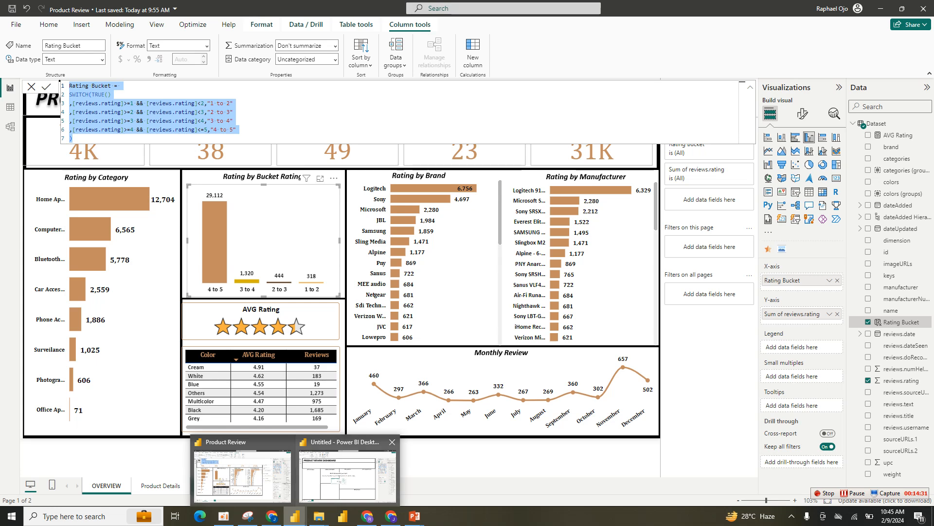
{"action": "left_click", "coordinate": [348, 470]}
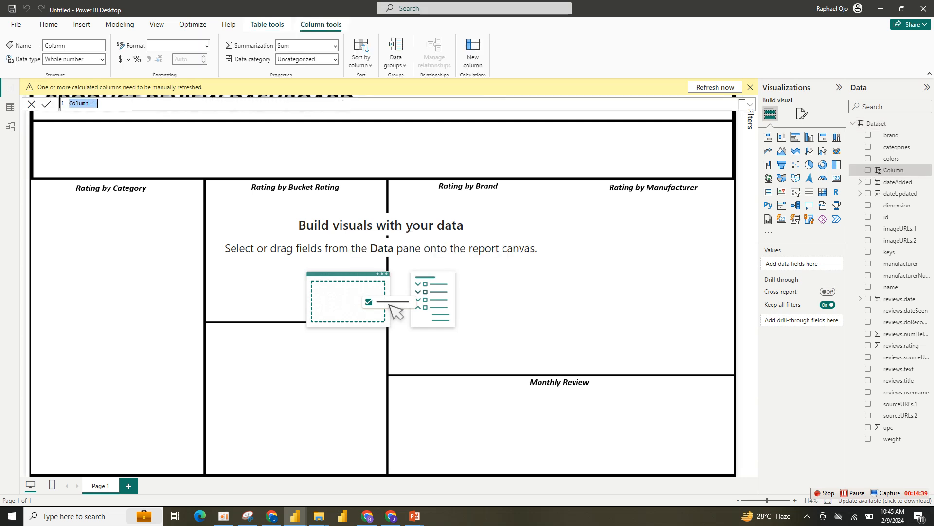
{"action": "type", "text": "Rating Bucket = SWITCH(TRUE() ,[reviews.rating]>=1 && [reviews.rating]<2,\"1 to 2\" ,[reviews.rating]>=2 && [reviews.rating]<3,\"2 to 3\" ,[reviews.rating]>=3 && [reviews.rating]<4,\"3 to 4\" ,[reviews.rating]>=4 && [reviews.rating]<=5,\"4 to 5\" )"}
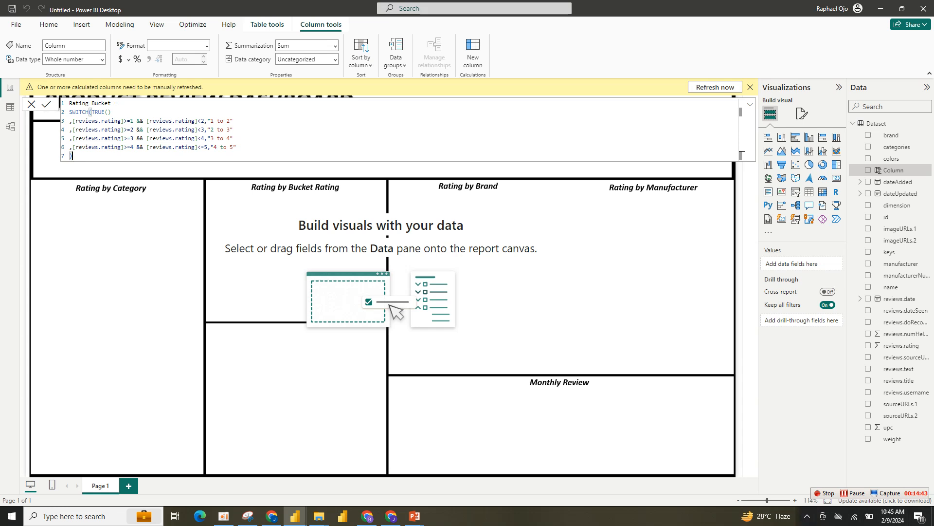
{"action": "left_click", "coordinate": [779, 500]}
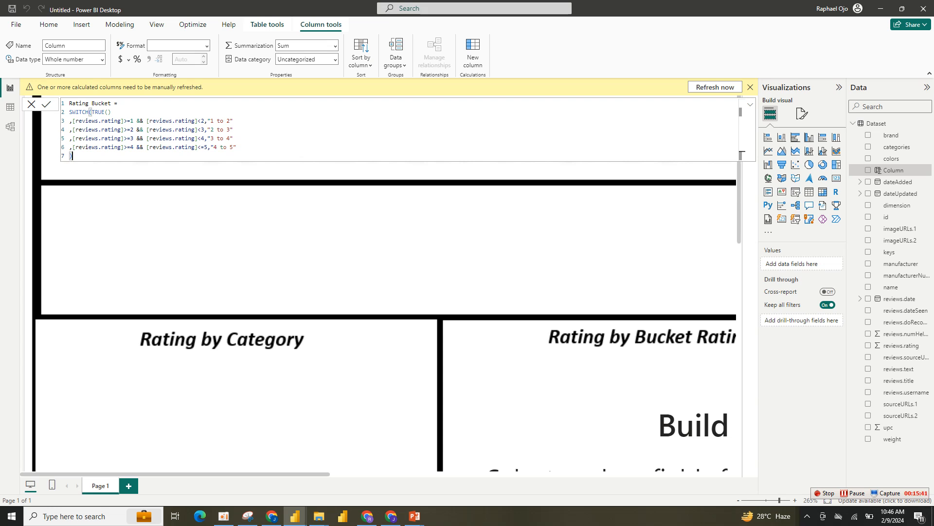
{"action": "key", "text": "Return"}
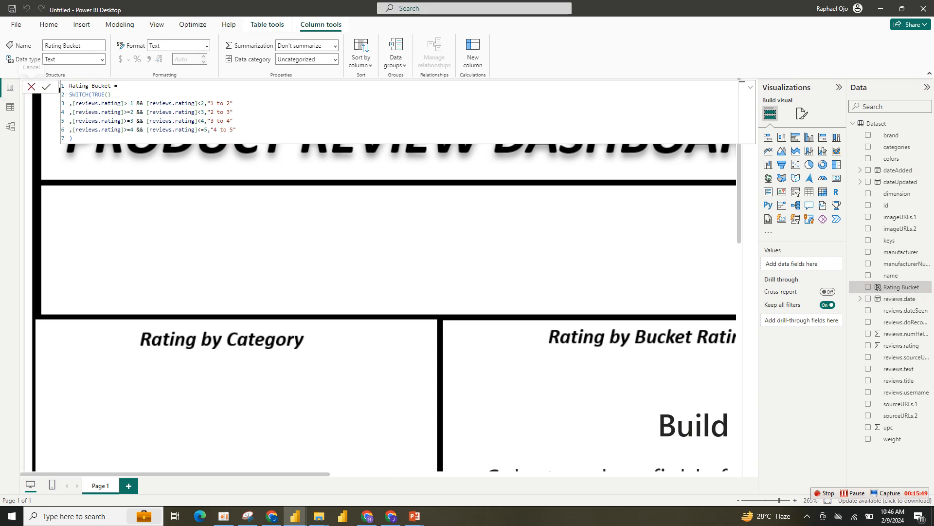
{"action": "left_click", "coordinate": [31, 86]}
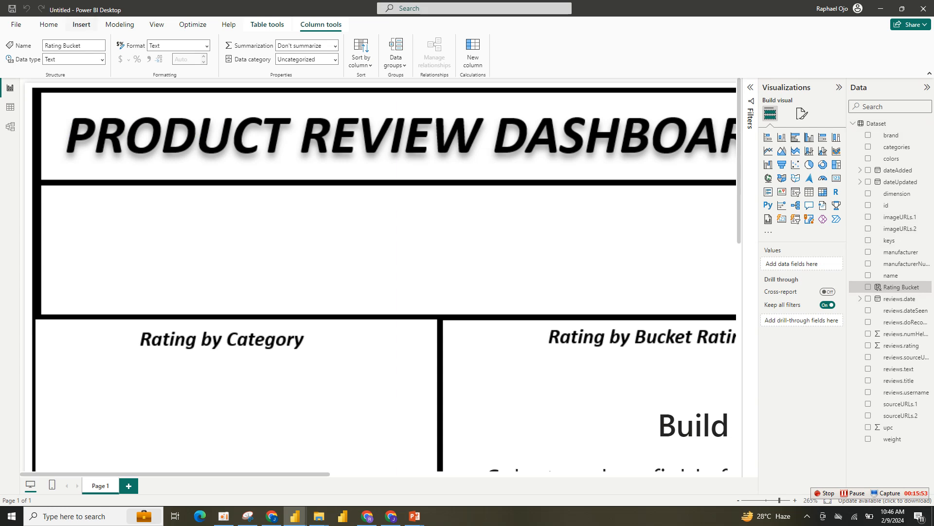
- Create the measure Avg Rating = AVERAGE('Dataset'[reviews.rating])
{"action": "left_click", "coordinate": [48, 24]}
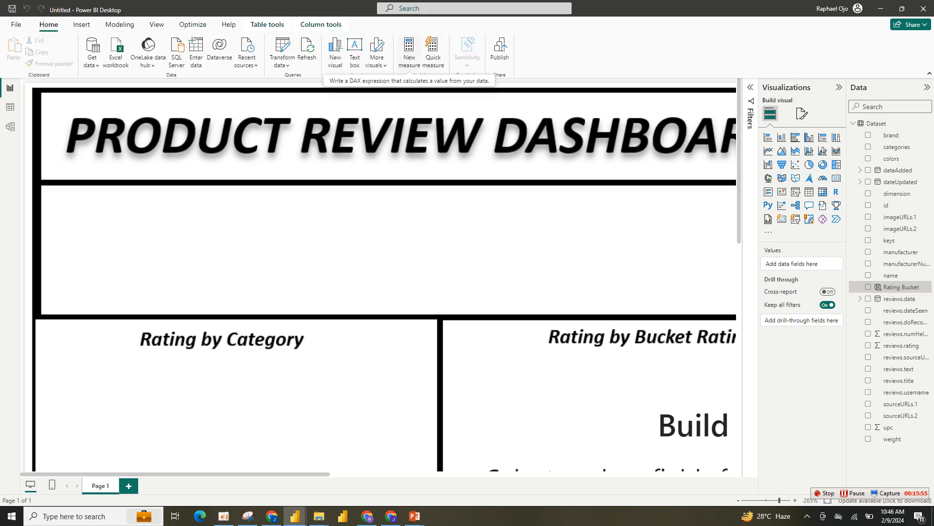
{"action": "left_click", "coordinate": [410, 53]}
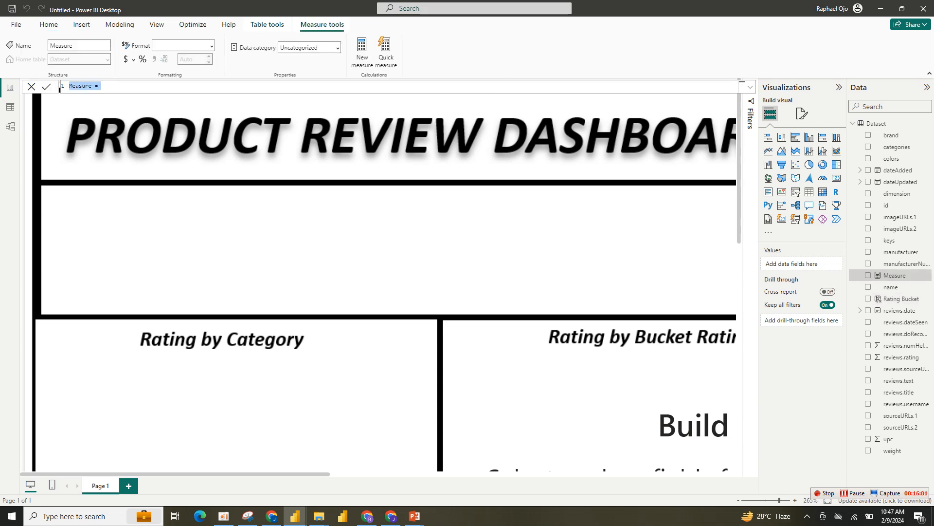
{"action": "type", "text": "Avg Ratuin"}
{"action": "key", "text": "BackSpace"}
{"action": "key", "text": "BackSpace"}
{"action": "key", "text": "BackSpace"}
{"action": "type", "text": "ing = aver"}
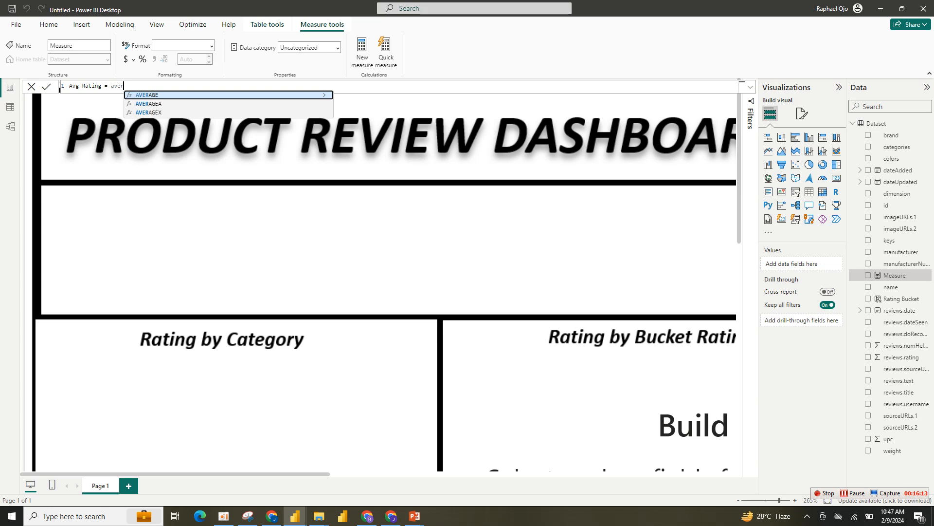
{"action": "key", "text": "Tab"}
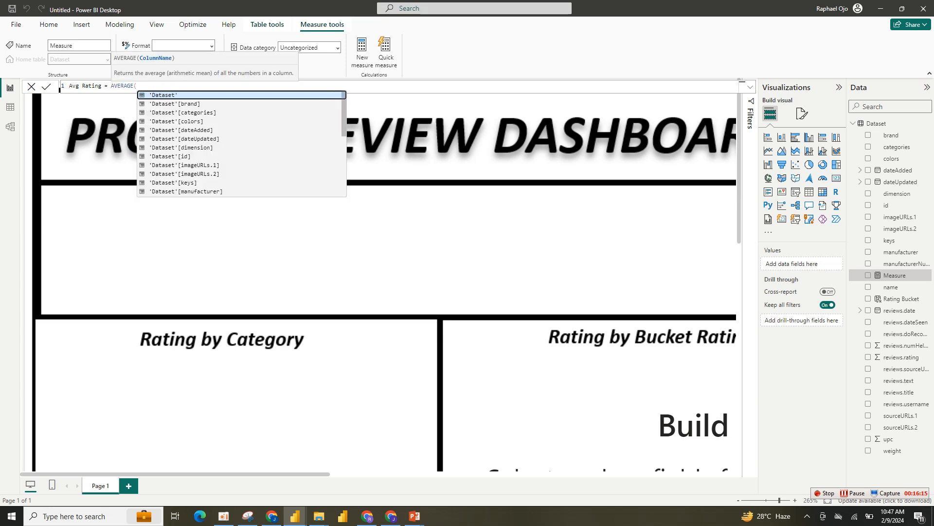
{"action": "type", "text": "rat"}
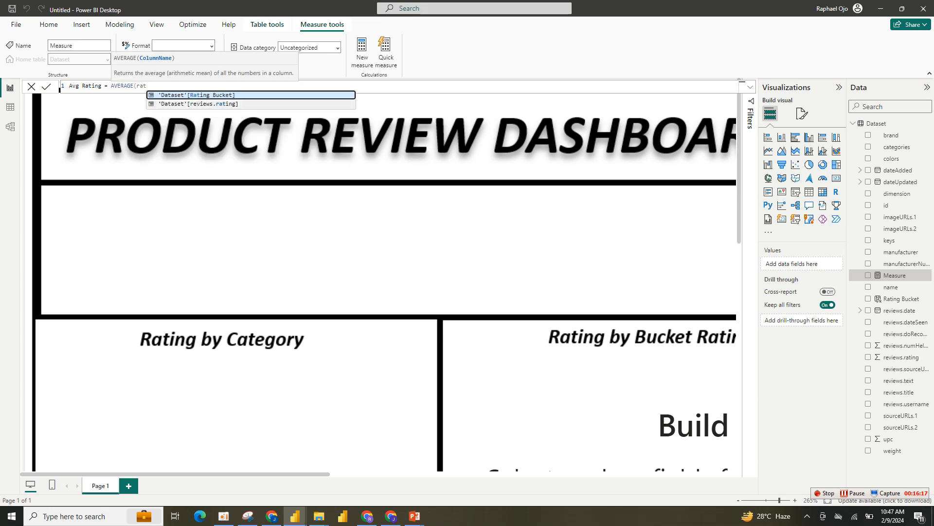
{"action": "key", "text": "Down"}
{"action": "key", "text": "Tab"}
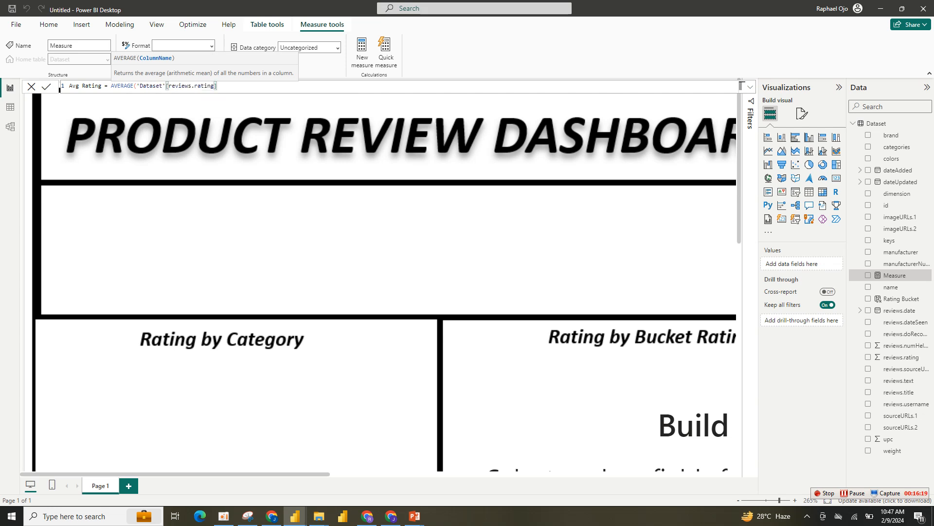
{"action": "key", "text": "Return"}
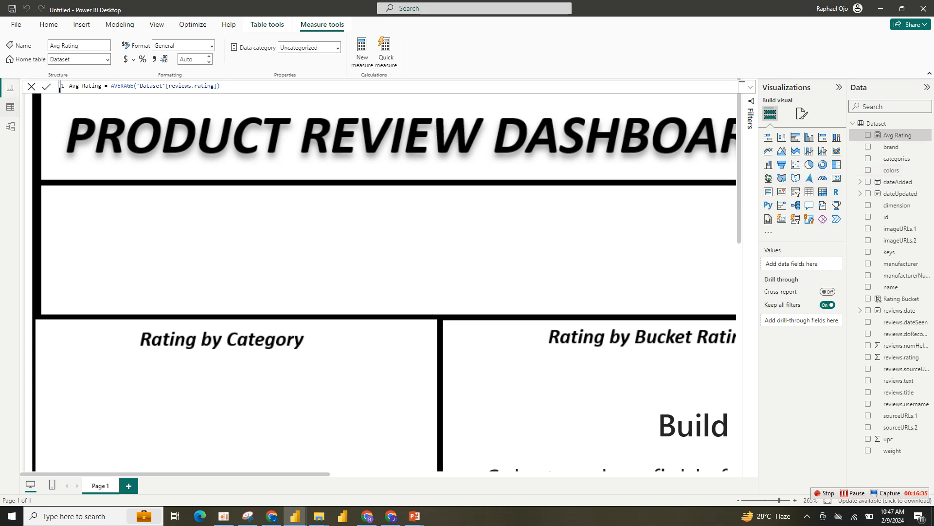
- In the Dataset table view, examine the distinct values of the categories column and the colors column
{"action": "left_click", "coordinate": [10, 107]}
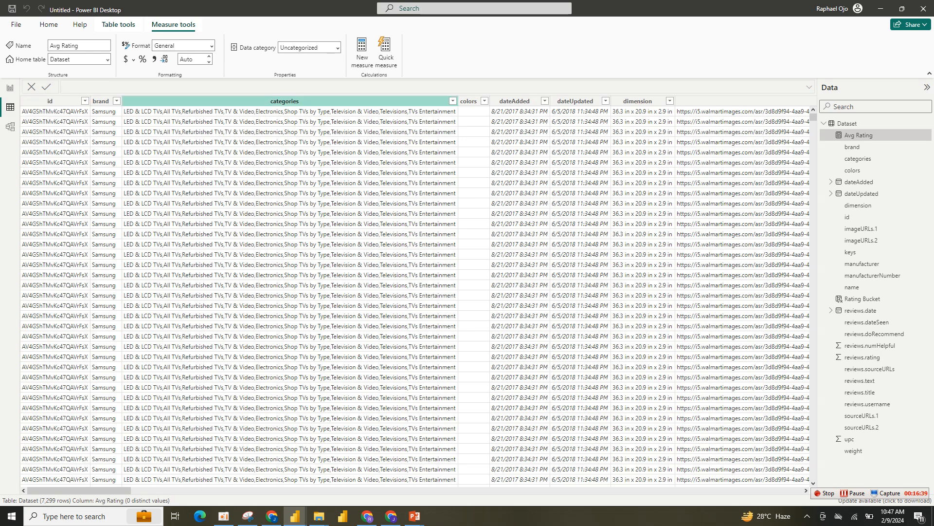
{"action": "left_click", "coordinate": [429, 100]}
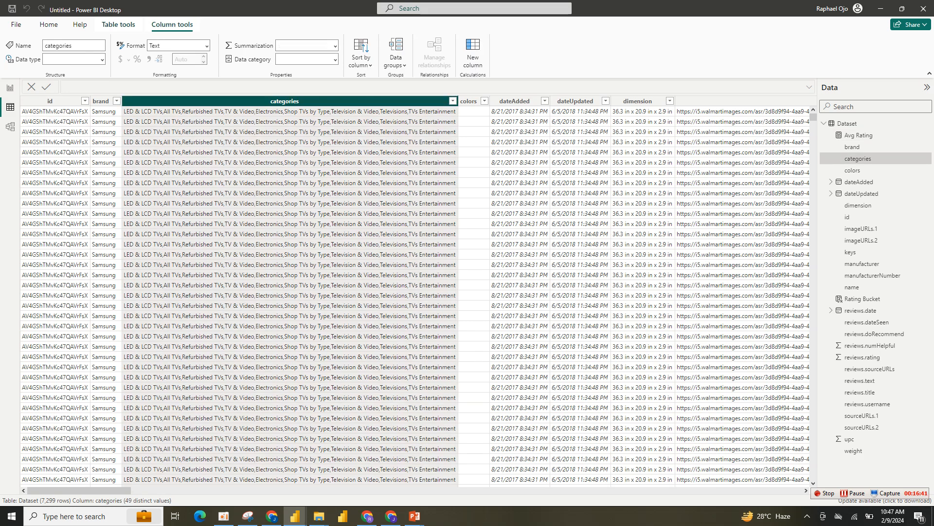
{"action": "left_click", "coordinate": [453, 101]}
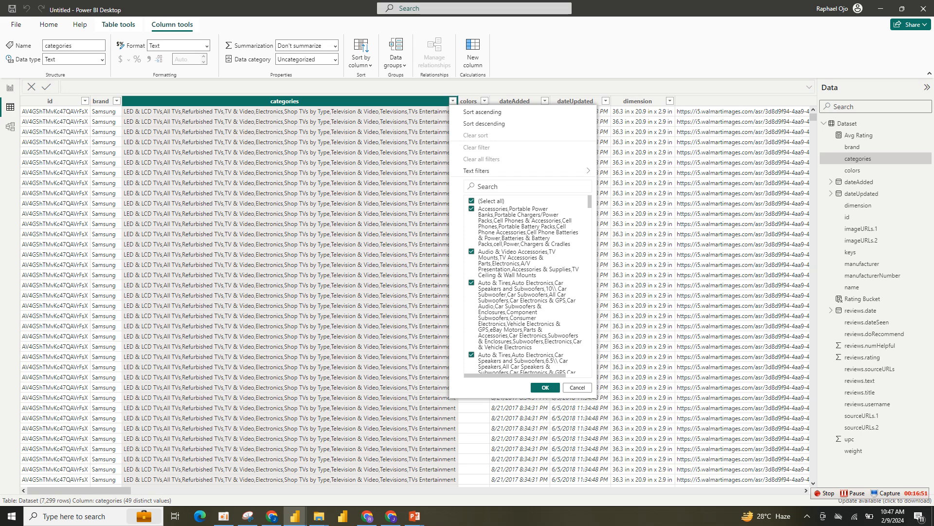
{"action": "scroll", "coordinate": [528, 285], "scroll_direction": "down", "scroll_amount": 15}
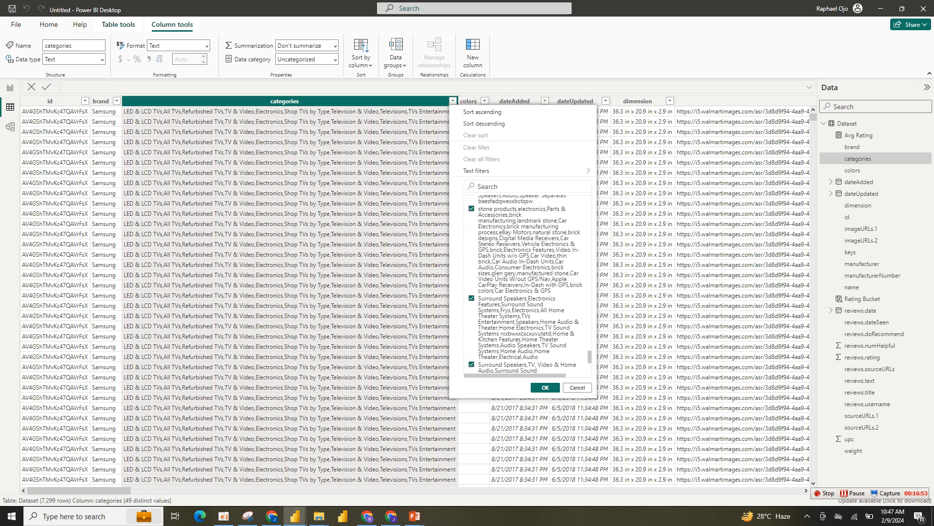
{"action": "scroll", "coordinate": [528, 285], "scroll_direction": "up", "scroll_amount": 15}
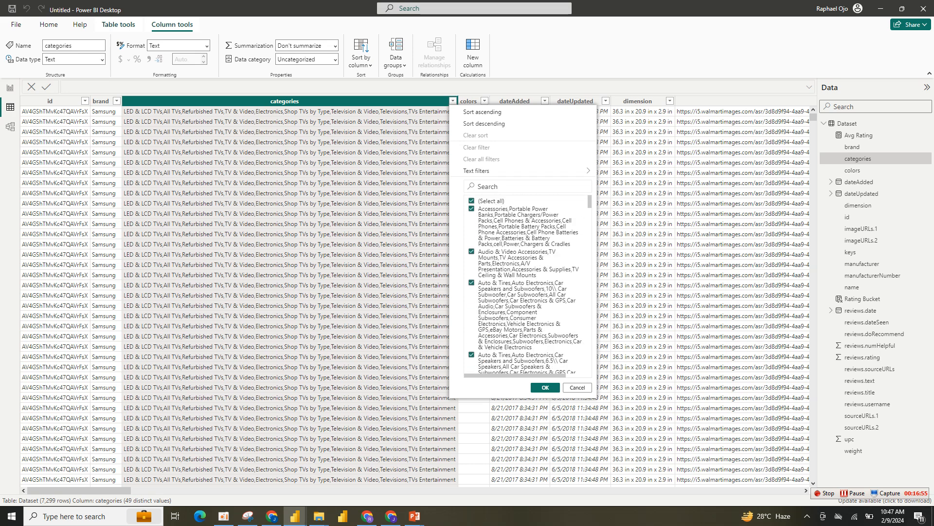
{"action": "left_click", "coordinate": [453, 101]}
{"action": "left_click", "coordinate": [341, 203]}
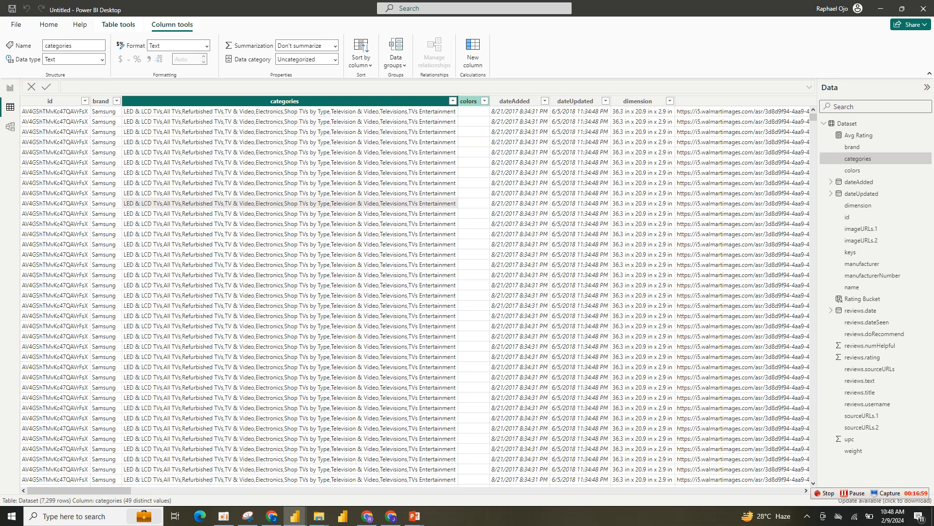
{"action": "left_click", "coordinate": [485, 101]}
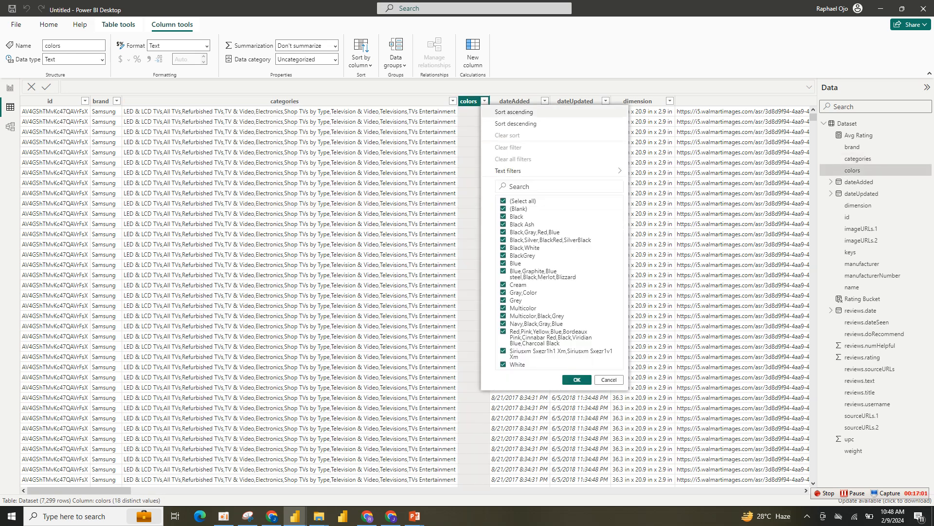
- Return to the report canvas and start a new group on the categories field, naming it Product Categories
{"action": "left_click", "coordinate": [10, 88]}
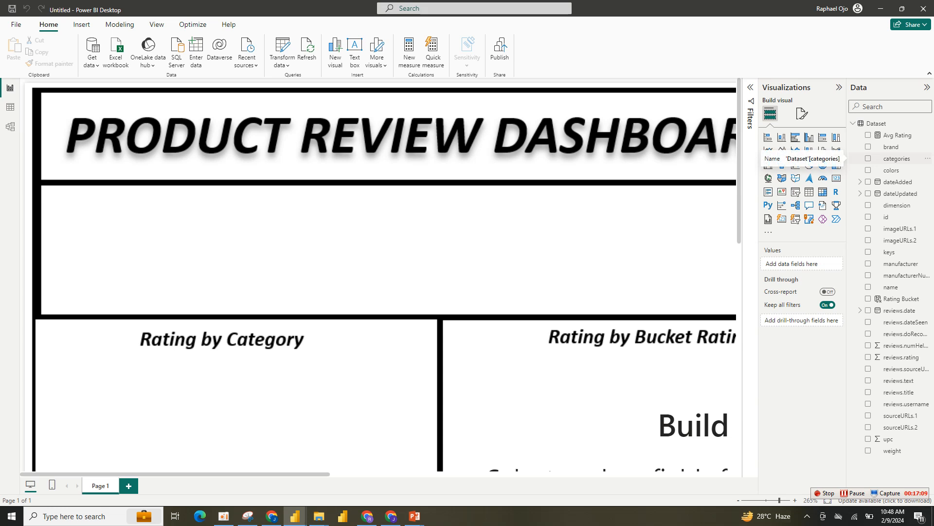
{"action": "left_click", "coordinate": [897, 158]}
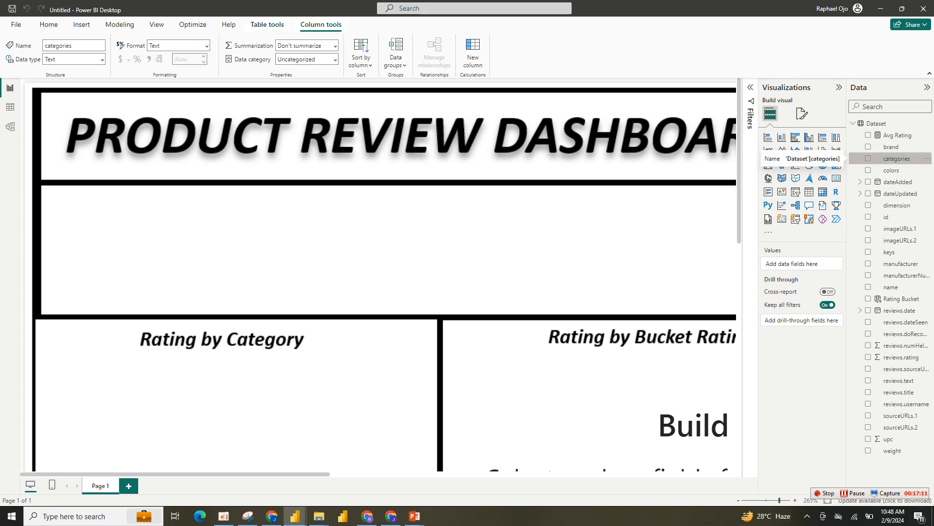
{"action": "right_click", "coordinate": [897, 159]}
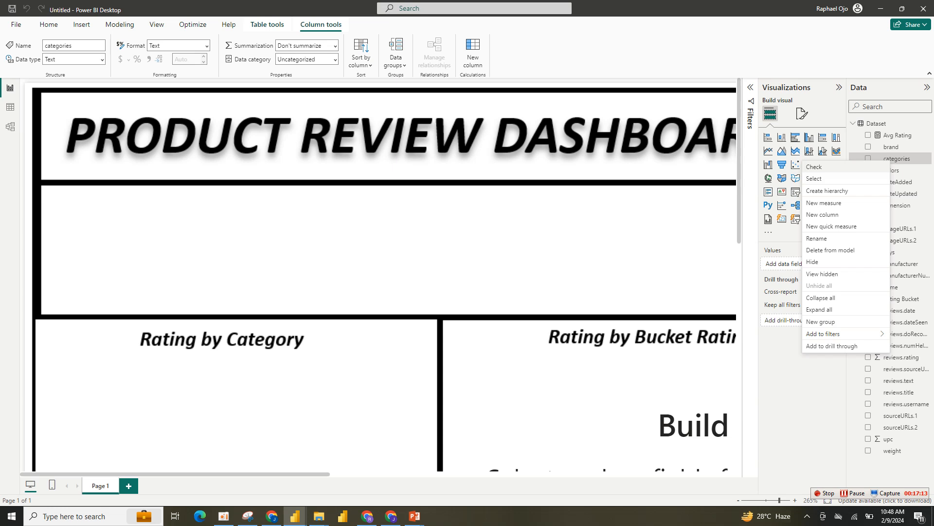
{"action": "left_click", "coordinate": [821, 322]}
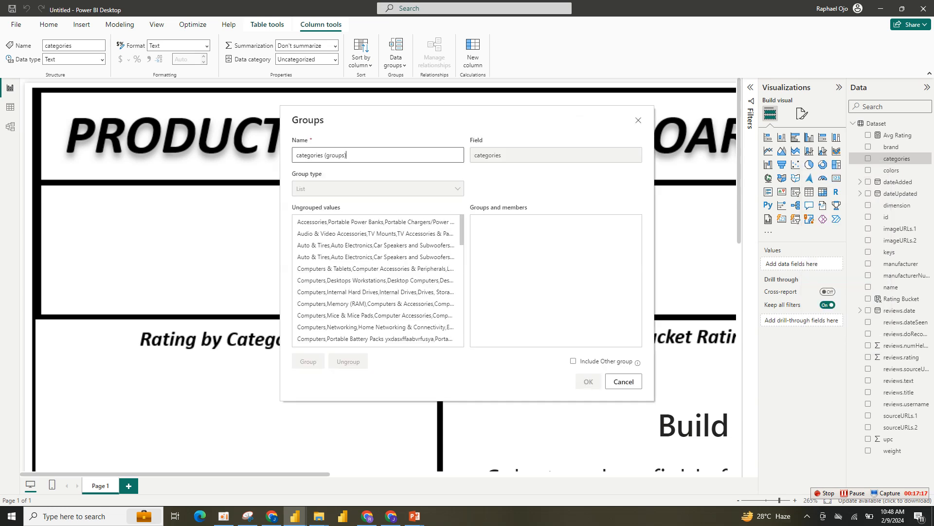
{"action": "key", "text": "ctrl+a"}
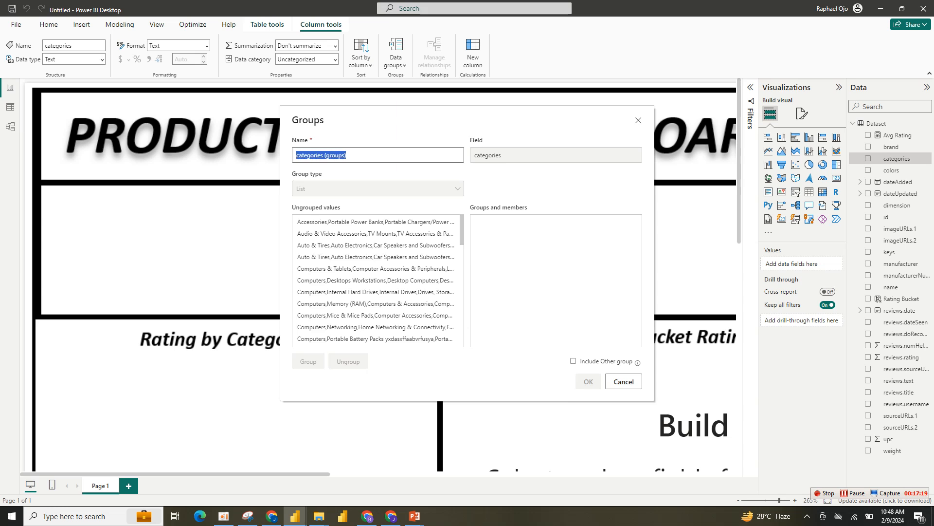
{"action": "type", "text": "Ca"}
{"action": "type", "text": "tegori"}
{"action": "type", "text": "Product"}
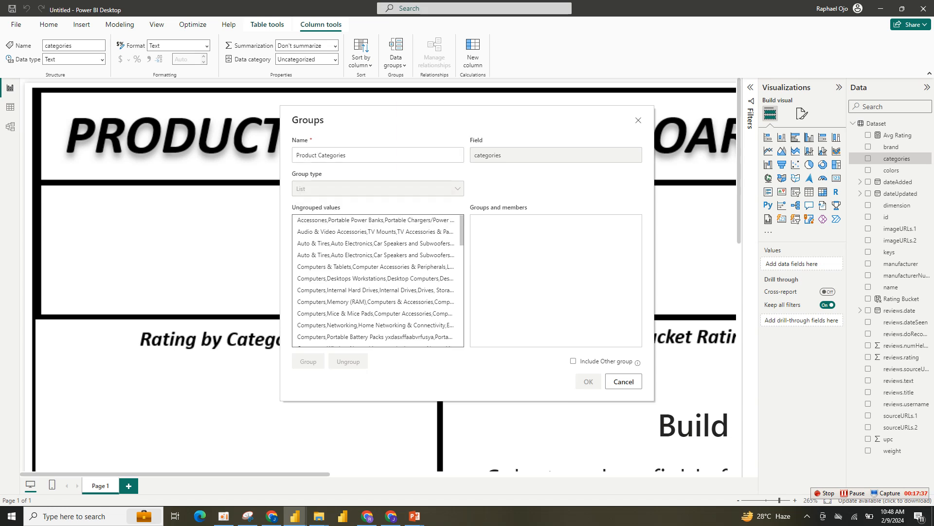
- Group the ungrouped values starting "Accessories,Portable Power Banks" and "Mobile,Headphones,Bluetooth Headphones" together
{"action": "scroll", "coordinate": [378, 280], "scroll_direction": "down", "scroll_amount": 3}
{"action": "scroll", "coordinate": [377, 280], "scroll_direction": "down", "scroll_amount": 7}
{"action": "scroll", "coordinate": [377, 280], "scroll_direction": "up", "scroll_amount": 9}
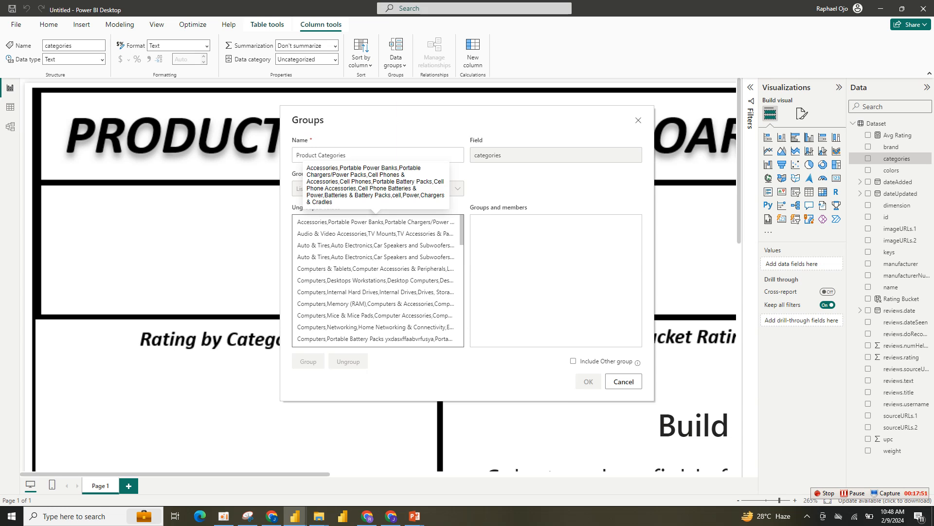
{"action": "left_click", "coordinate": [375, 222]}
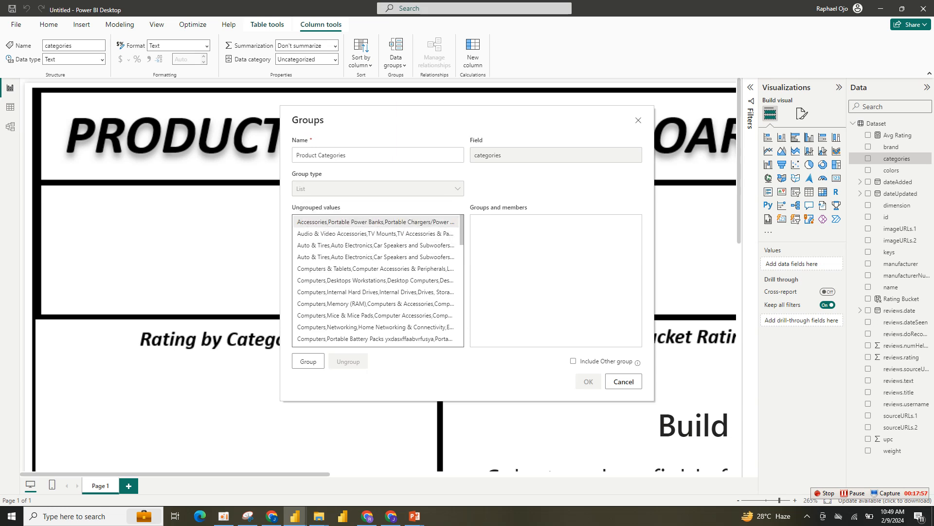
{"action": "scroll", "coordinate": [376, 281], "scroll_direction": "down", "scroll_amount": 1}
{"action": "scroll", "coordinate": [376, 280], "scroll_direction": "up", "scroll_amount": 1}
{"action": "scroll", "coordinate": [375, 281], "scroll_direction": "down", "scroll_amount": 12}
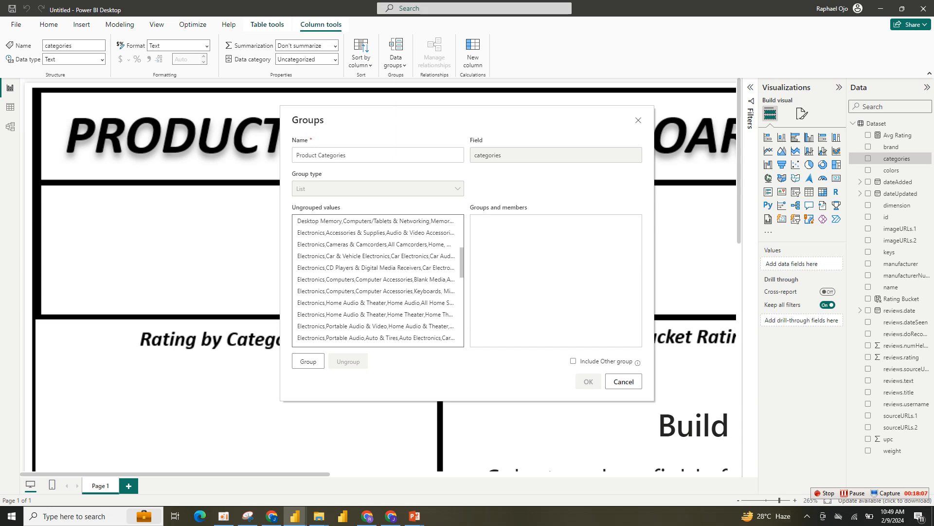
{"action": "left_click", "coordinate": [375, 232]}
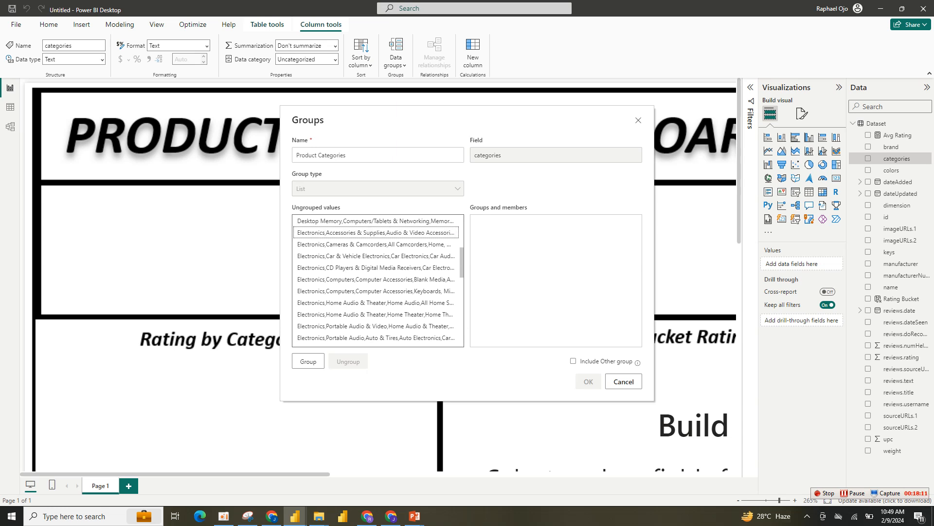
{"action": "scroll", "coordinate": [377, 281], "scroll_direction": "down", "scroll_amount": 5}
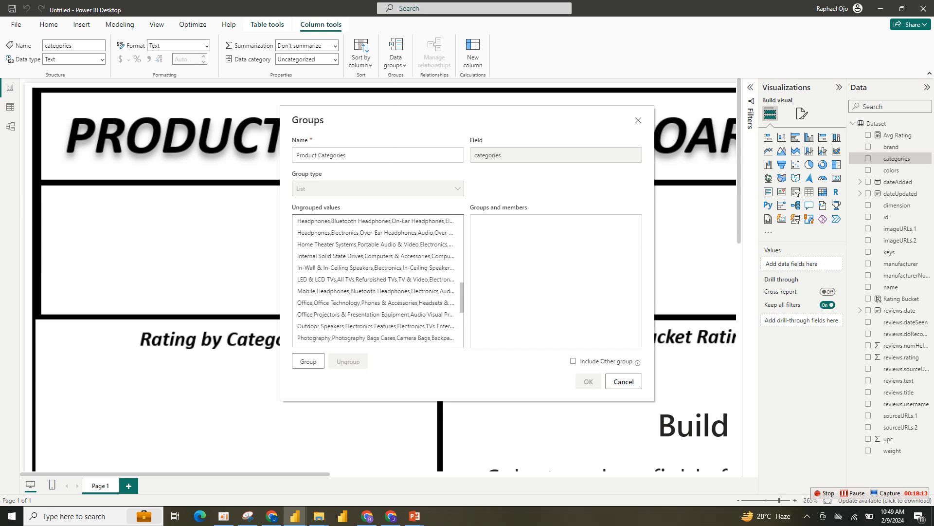
{"action": "scroll", "coordinate": [375, 305], "scroll_direction": "down", "scroll_amount": 2}
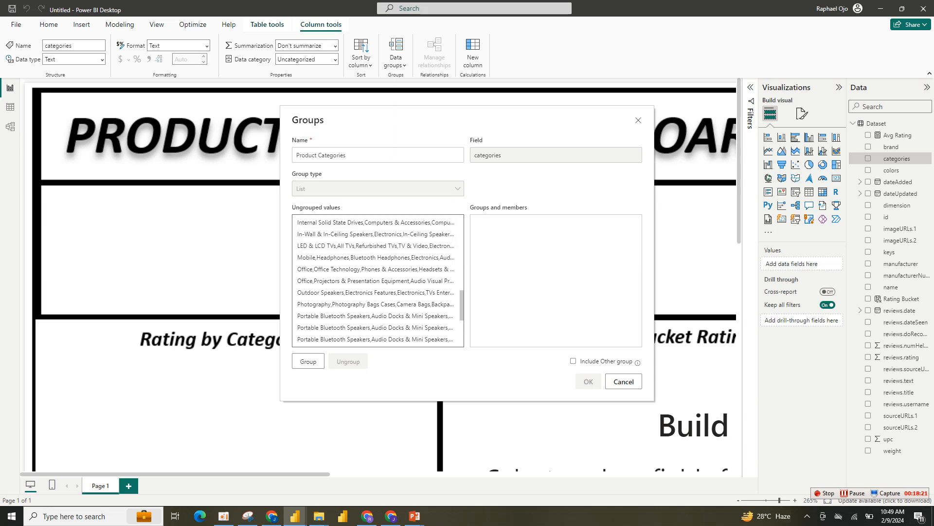
{"action": "left_click", "coordinate": [376, 257], "text": "ctrl"}
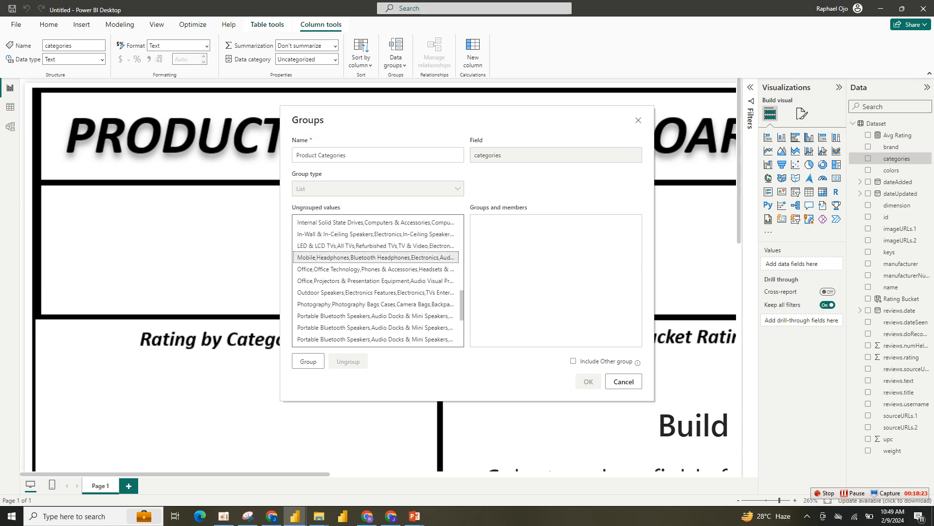
{"action": "scroll", "coordinate": [378, 281], "scroll_direction": "down", "scroll_amount": 2}
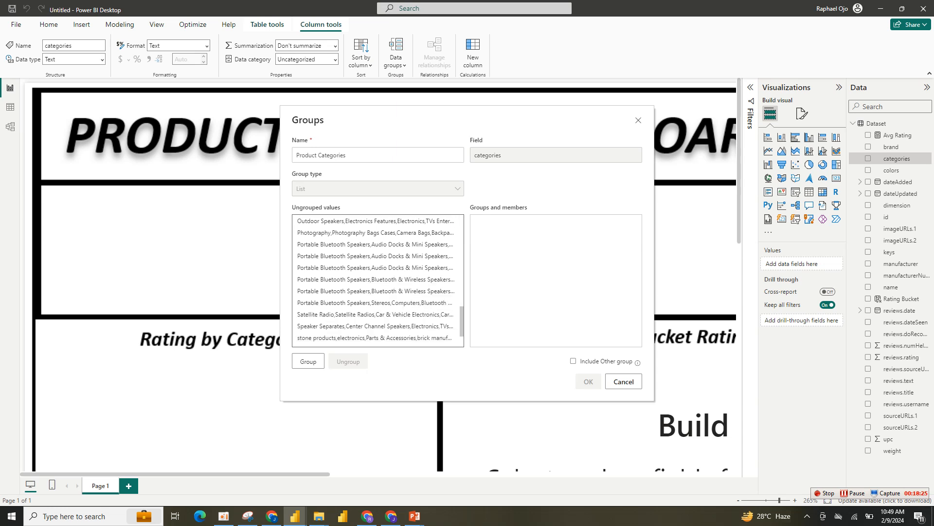
{"action": "scroll", "coordinate": [378, 280], "scroll_direction": "down", "scroll_amount": 2}
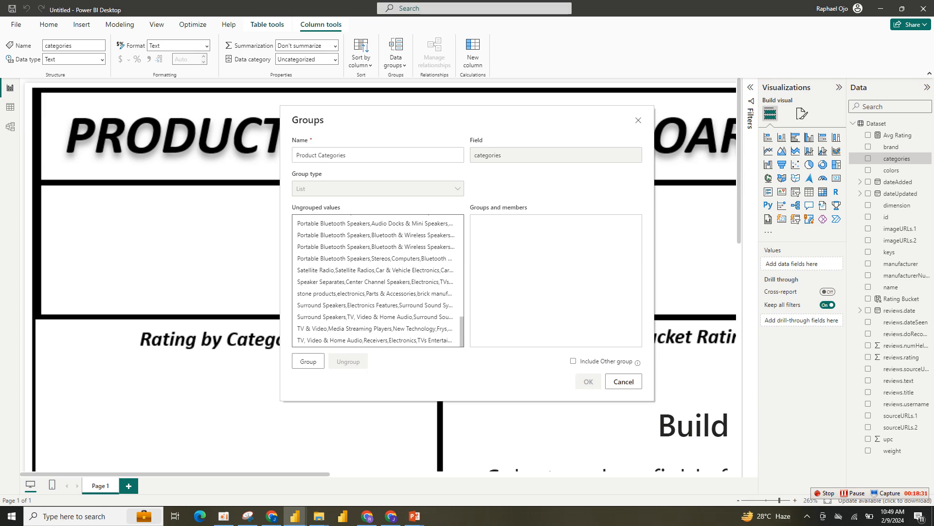
{"action": "scroll", "coordinate": [377, 280], "scroll_direction": "up", "scroll_amount": 10}
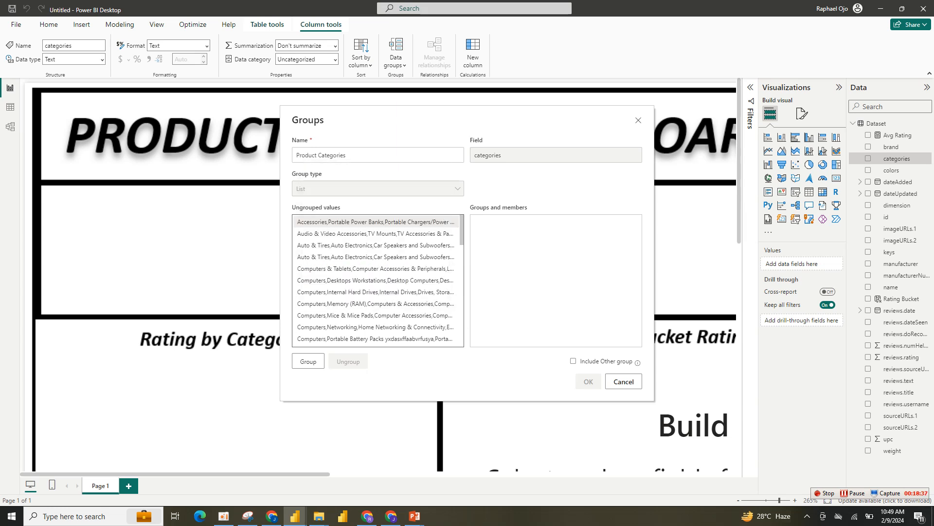
{"action": "scroll", "coordinate": [378, 233], "scroll_direction": "down", "scroll_amount": 7}
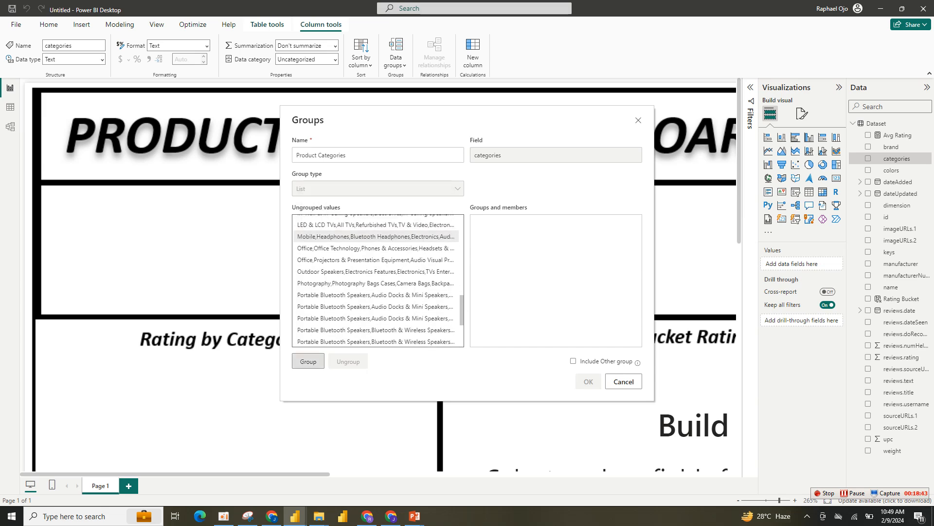
{"action": "left_click", "coordinate": [308, 361]}
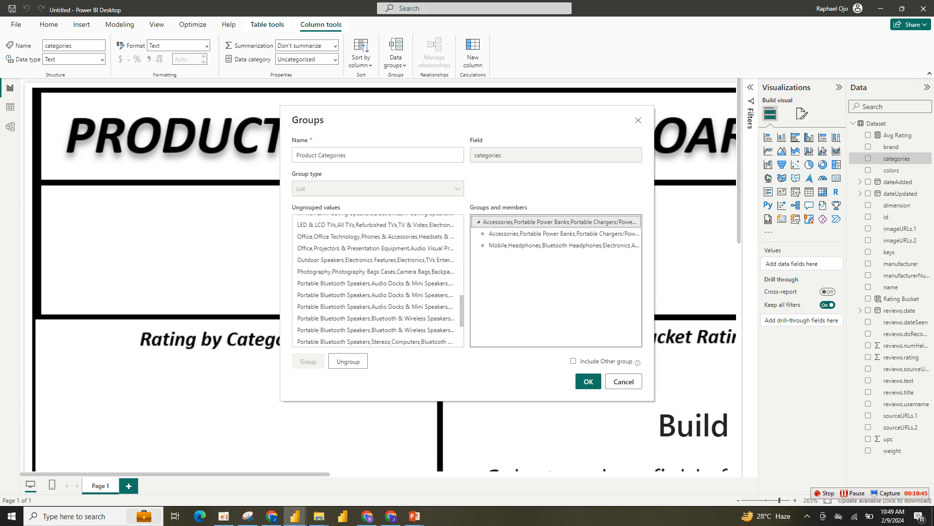
- Rename the new group of portable power bank and mobile headphone values as Phone Accessories
{"action": "double_click", "coordinate": [559, 222]}
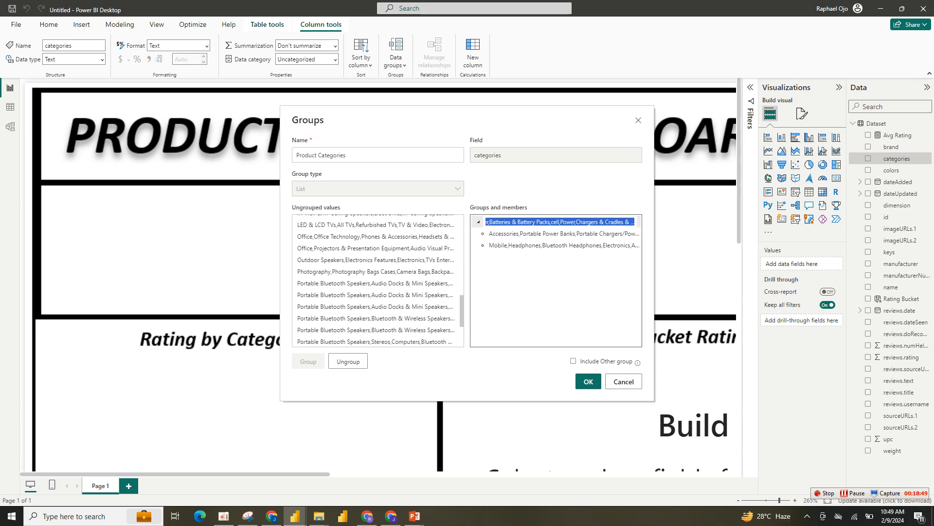
{"action": "type", "text": "Phone"}
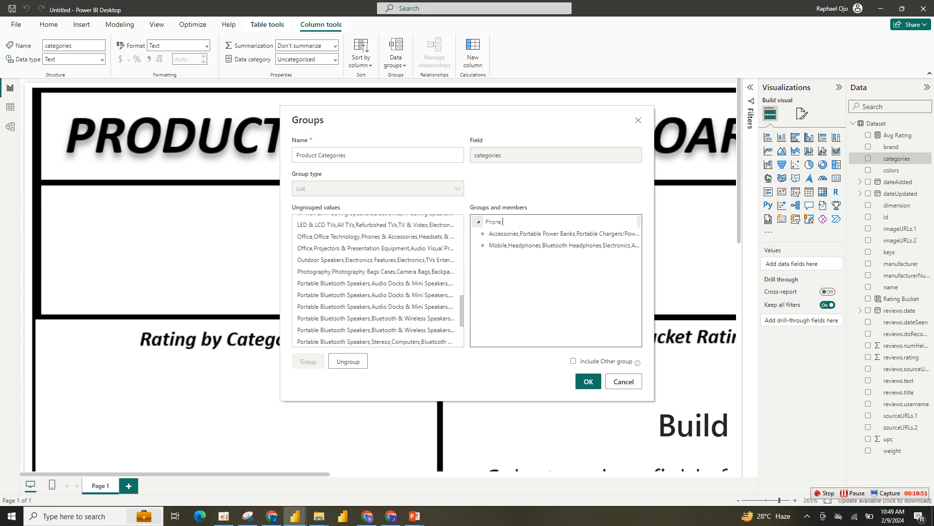
{"action": "type", "text": " Accessories"}
{"action": "key", "text": "Return"}
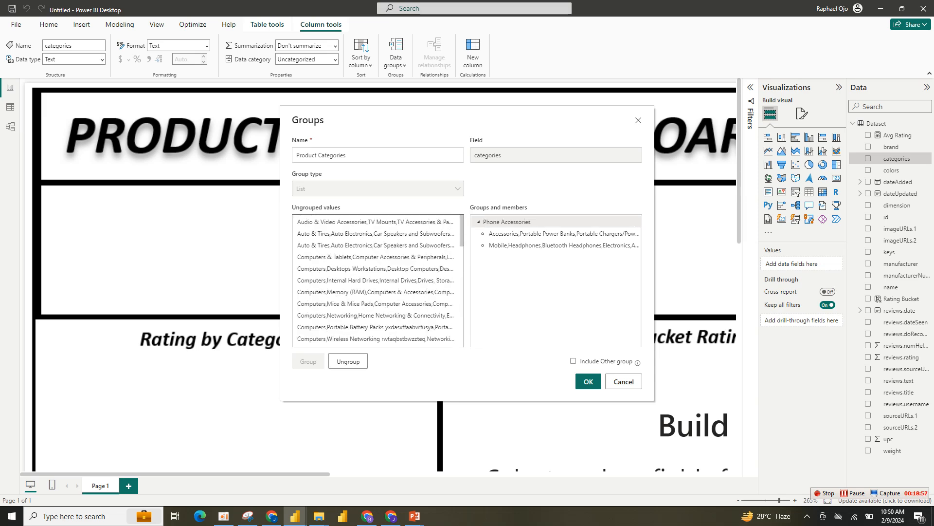
- Select the ungrouped values starting "Audio & Video Accessories", "Electronics,Accessories & Supplies", "Electronics,Home Audio & Theater" and "Electronics,Portable Audio & Video"
{"action": "left_click", "coordinate": [376, 222]}
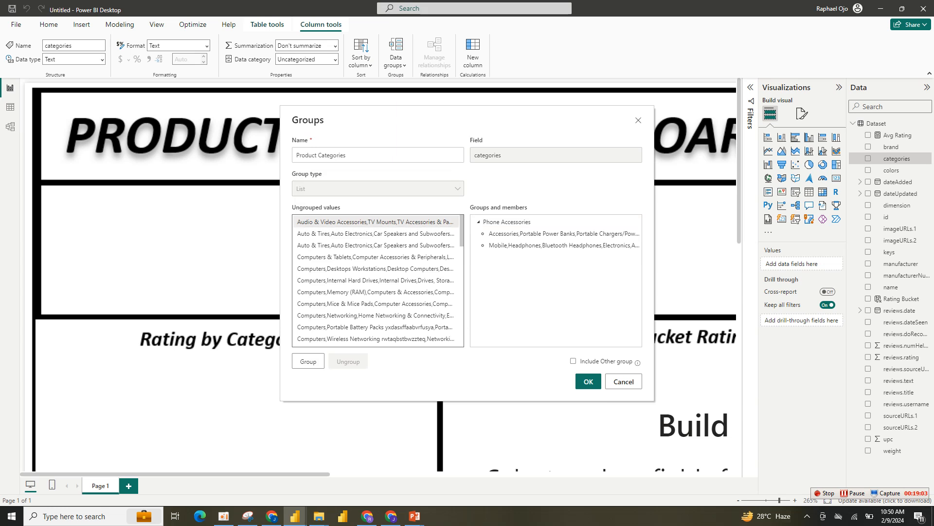
{"action": "scroll", "coordinate": [376, 279], "scroll_direction": "down", "scroll_amount": 1}
{"action": "scroll", "coordinate": [375, 280], "scroll_direction": "down", "scroll_amount": 3}
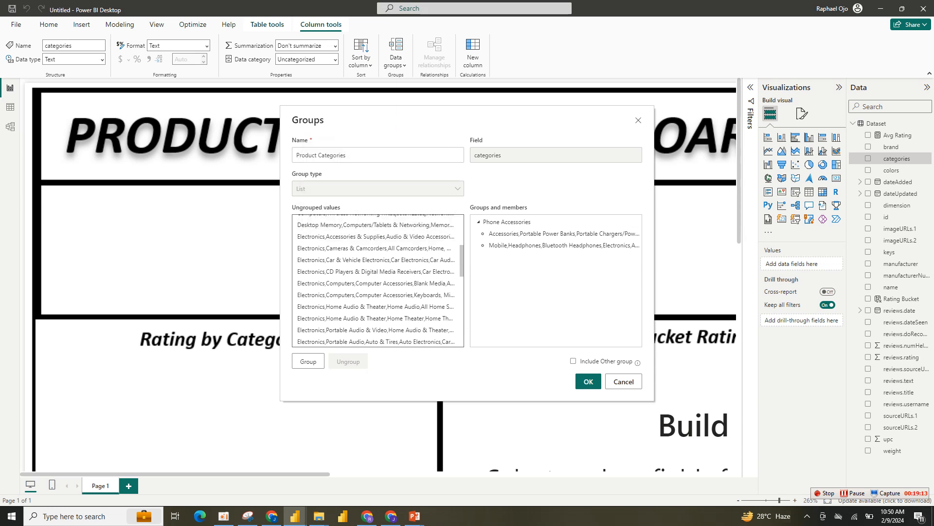
{"action": "left_click", "coordinate": [375, 236]}
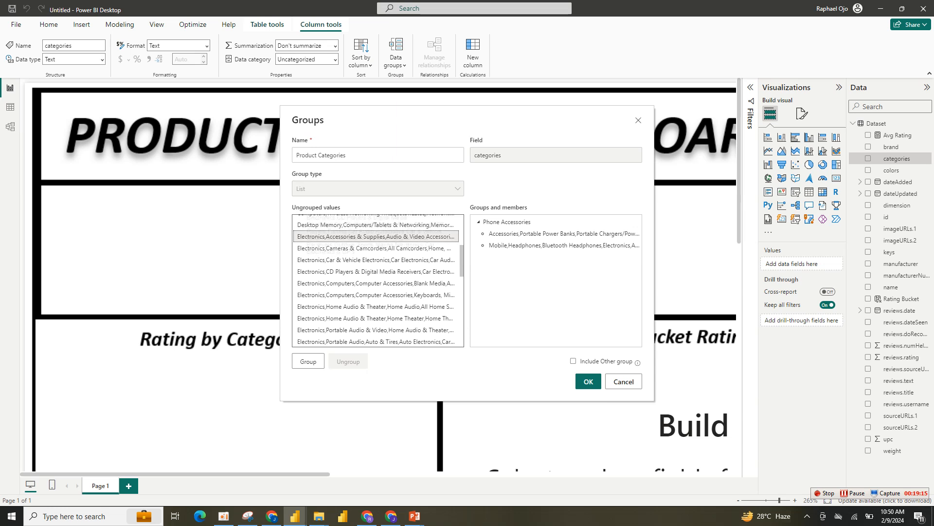
{"action": "scroll", "coordinate": [375, 237], "scroll_direction": "up", "scroll_amount": 3}
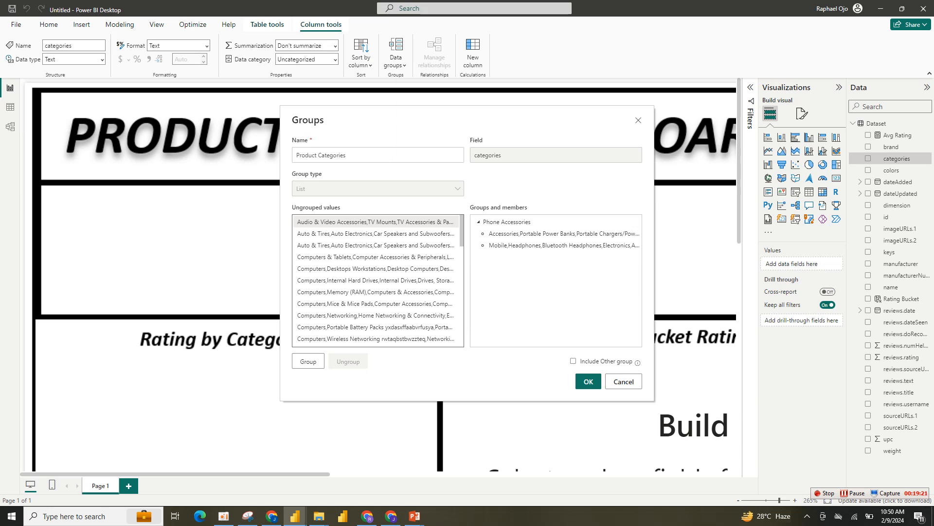
{"action": "scroll", "coordinate": [376, 280], "scroll_direction": "down", "scroll_amount": 5}
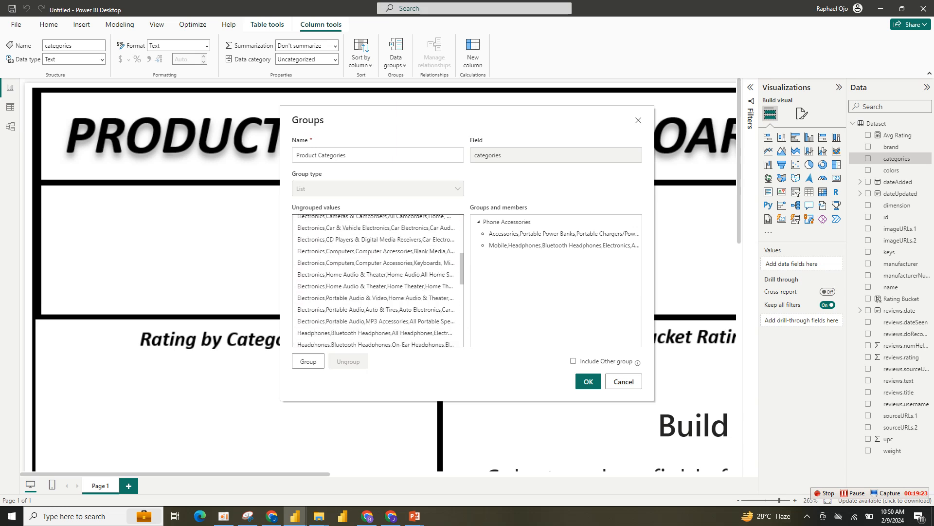
{"action": "scroll", "coordinate": [376, 280], "scroll_direction": "up", "scroll_amount": 1}
{"action": "scroll", "coordinate": [376, 281], "scroll_direction": "down", "scroll_amount": 1}
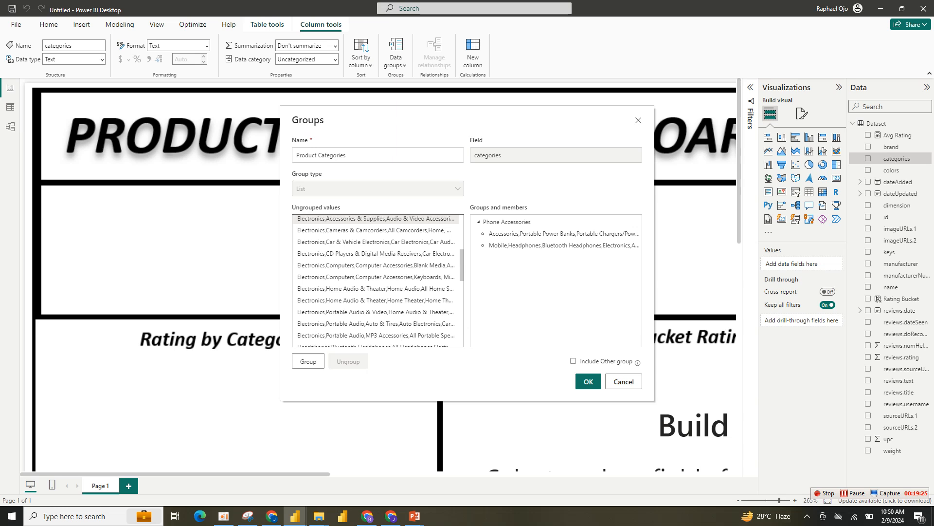
{"action": "scroll", "coordinate": [375, 281], "scroll_direction": "down", "scroll_amount": 1}
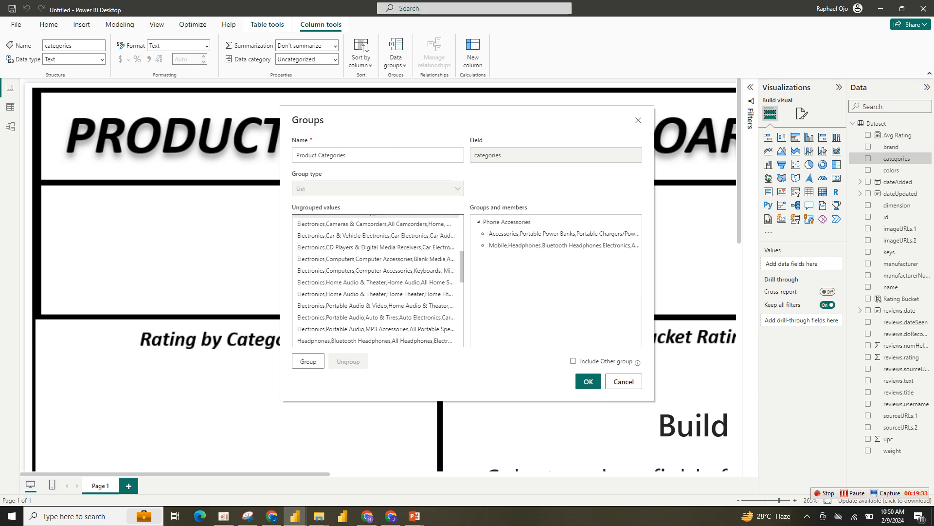
{"action": "left_click", "coordinate": [375, 283], "text": "ctrl"}
{"action": "left_click", "coordinate": [376, 294], "text": "ctrl"}
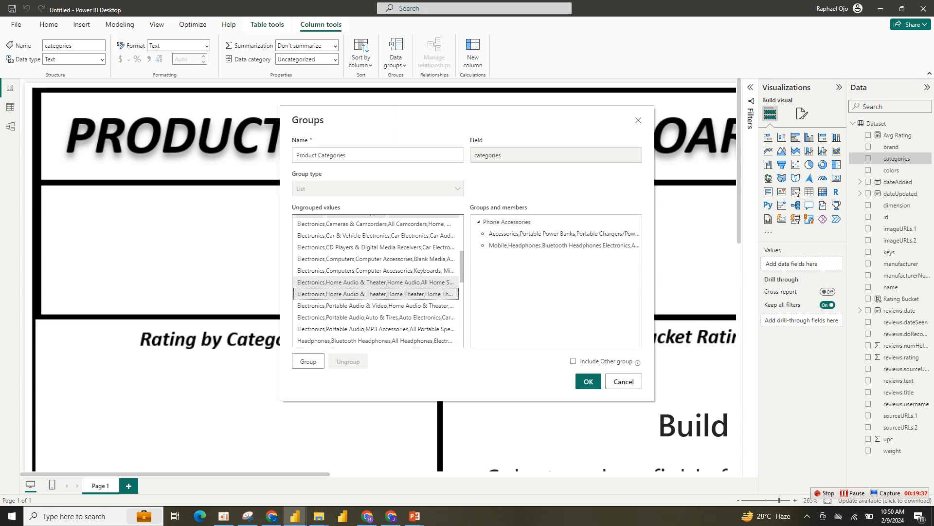
{"action": "left_click", "coordinate": [376, 306], "text": "ctrl"}
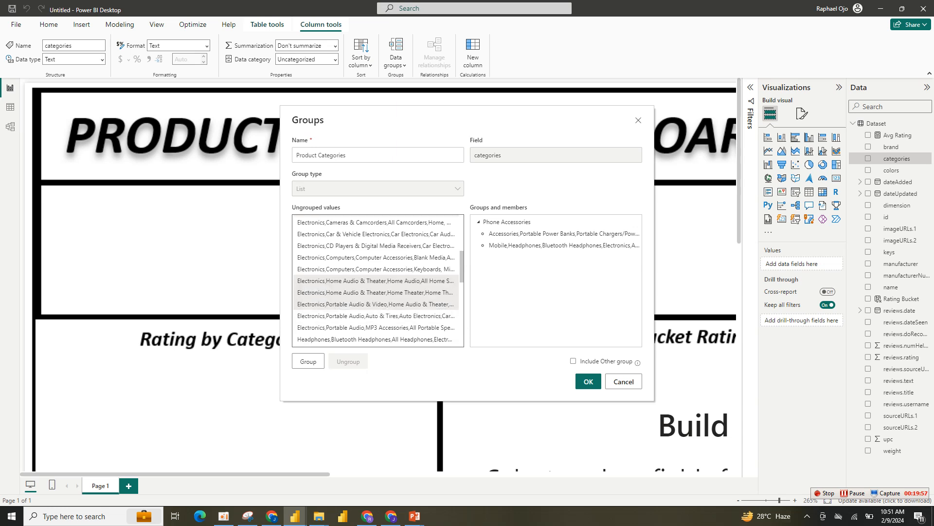
- Extend the selection with the ungrouped values starting "Home Theater Systems", "LED & LCD TVs" and "Outdoor Speakers"
{"action": "scroll", "coordinate": [379, 281], "scroll_direction": "down", "scroll_amount": 3}
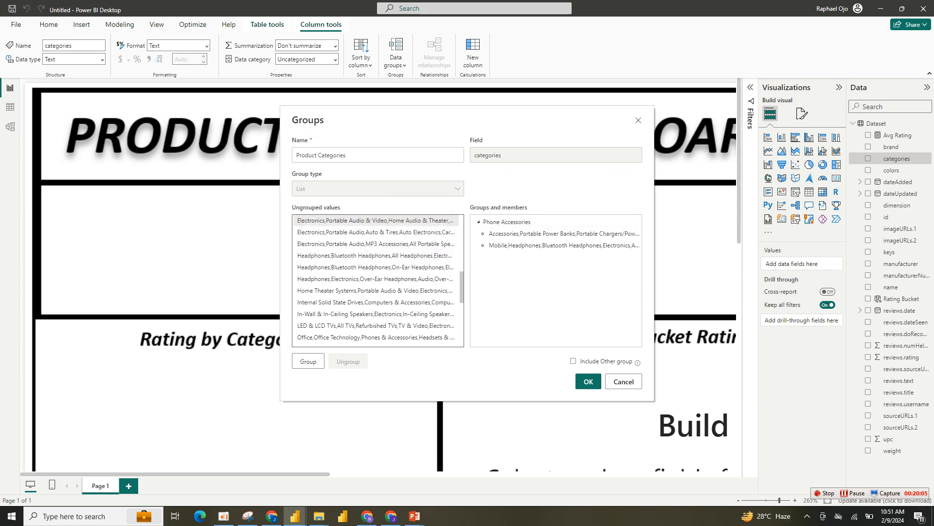
{"action": "left_click", "coordinate": [376, 290], "text": "ctrl"}
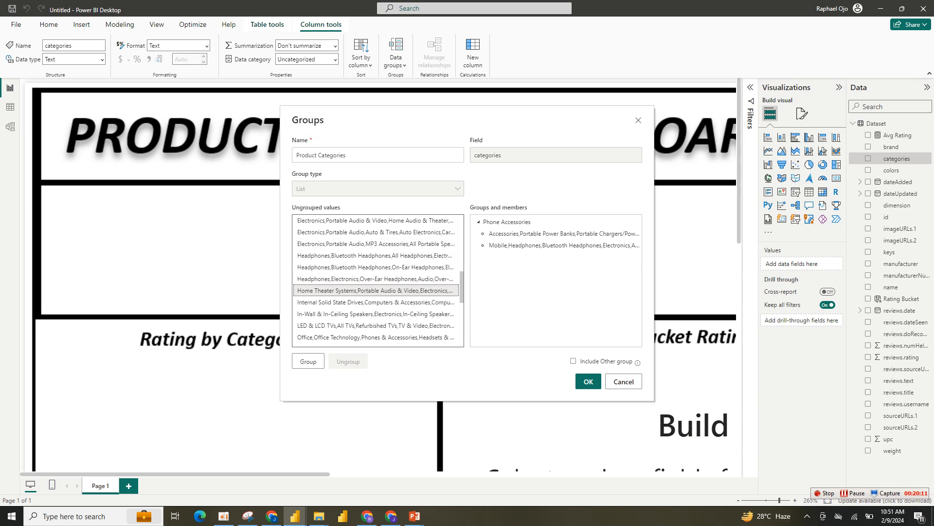
{"action": "scroll", "coordinate": [377, 281], "scroll_direction": "down", "scroll_amount": 2}
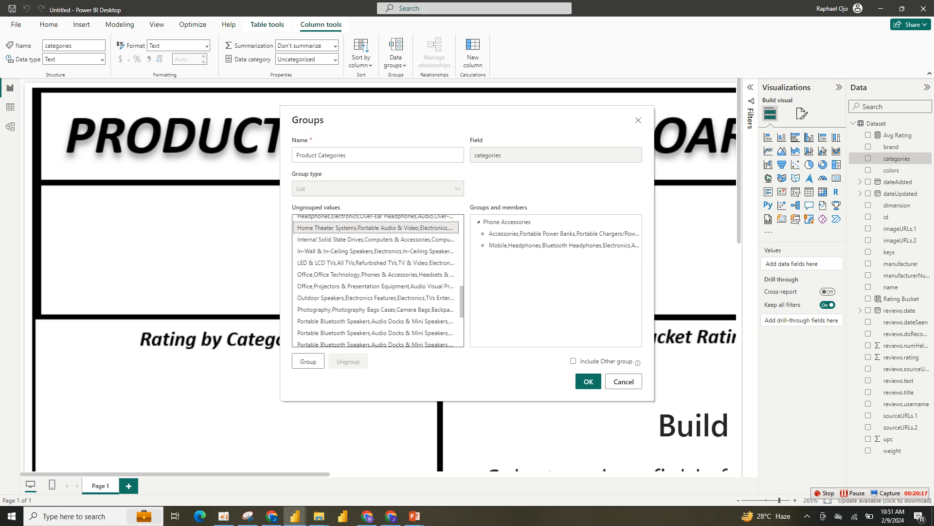
{"action": "left_click", "coordinate": [376, 263], "text": "ctrl"}
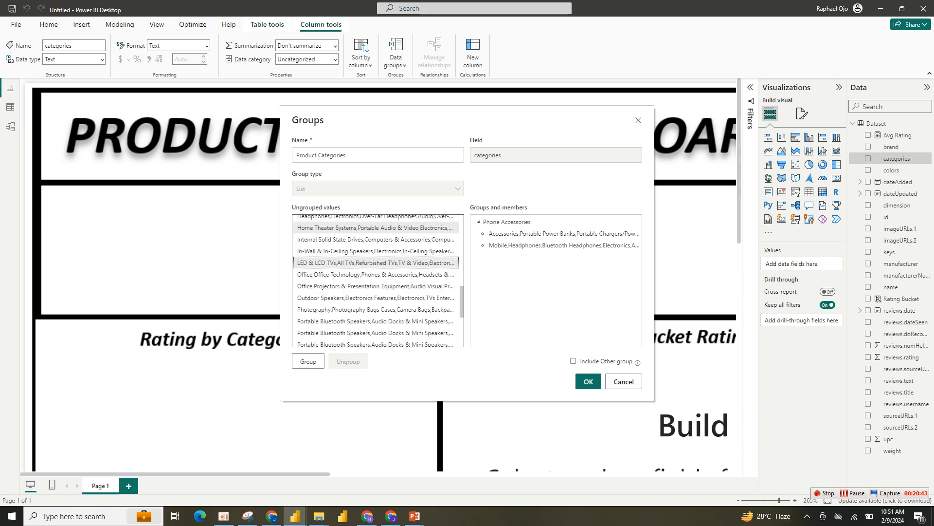
{"action": "left_click", "coordinate": [376, 297], "text": "ctrl"}
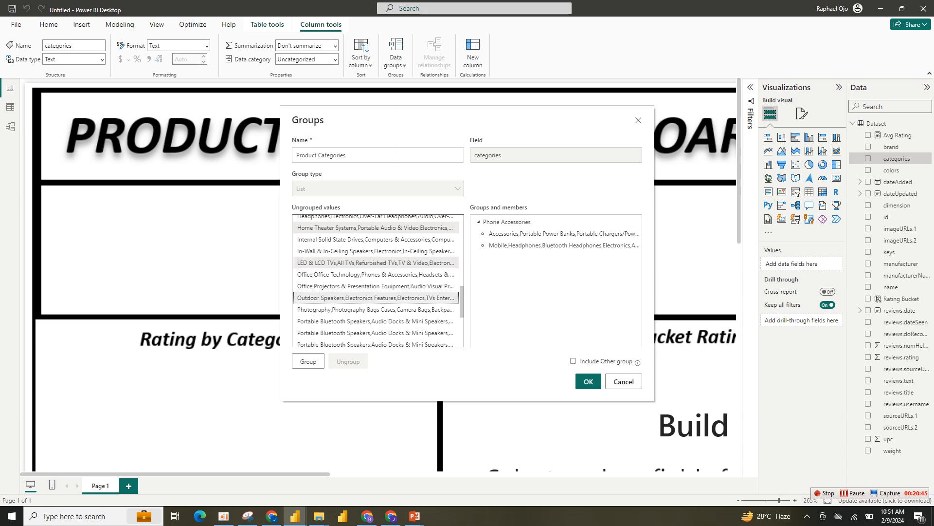
{"action": "scroll", "coordinate": [378, 281], "scroll_direction": "down", "scroll_amount": 3}
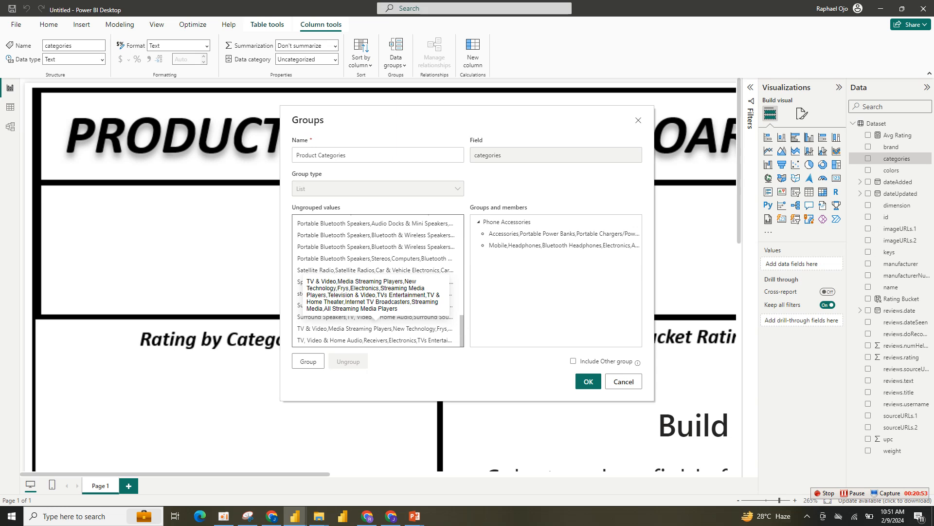
- Select the ungrouped values starting "TV, Video & Home Audio", "TV & Video,Media Streaming Players" and "Audio & Video Accessories,TV Mounts"
{"action": "left_click", "coordinate": [376, 328]}
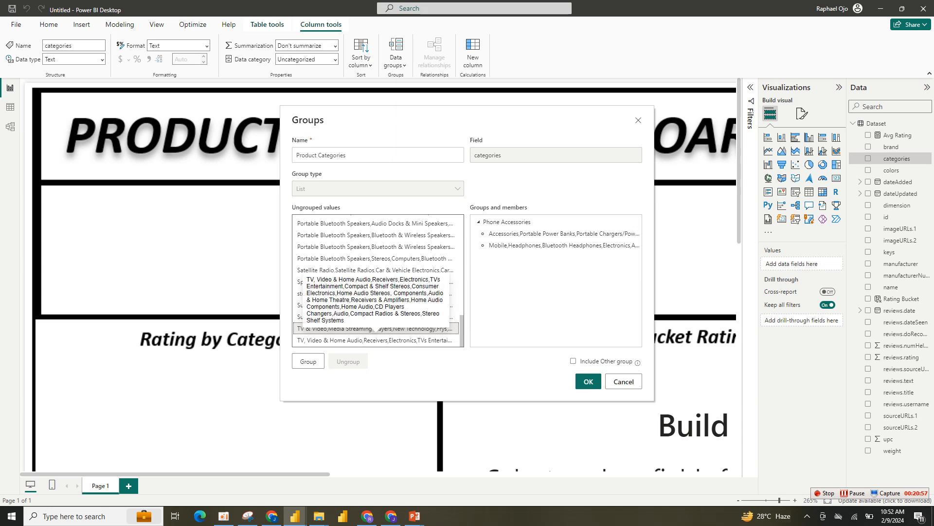
{"action": "left_click", "coordinate": [376, 340]}
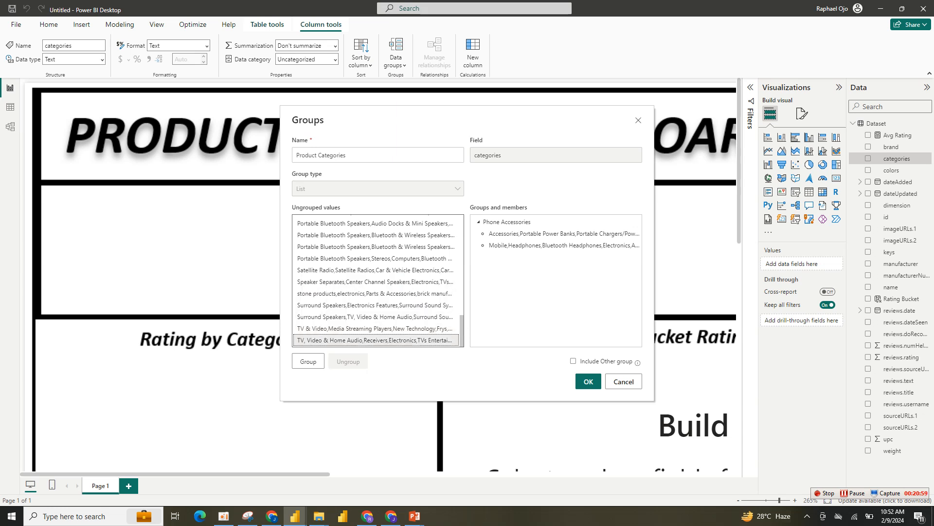
{"action": "left_click", "coordinate": [377, 329], "text": "ctrl"}
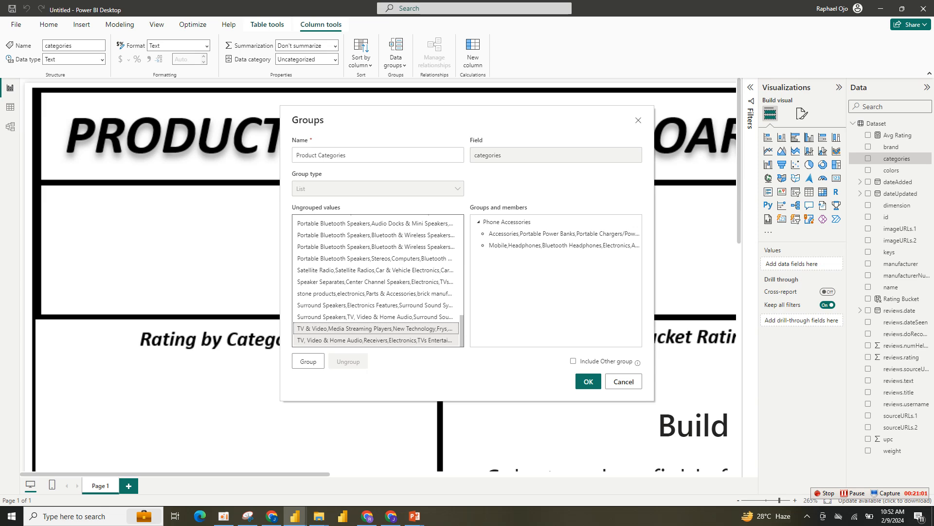
{"action": "scroll", "coordinate": [378, 281], "scroll_direction": "up", "scroll_amount": 15}
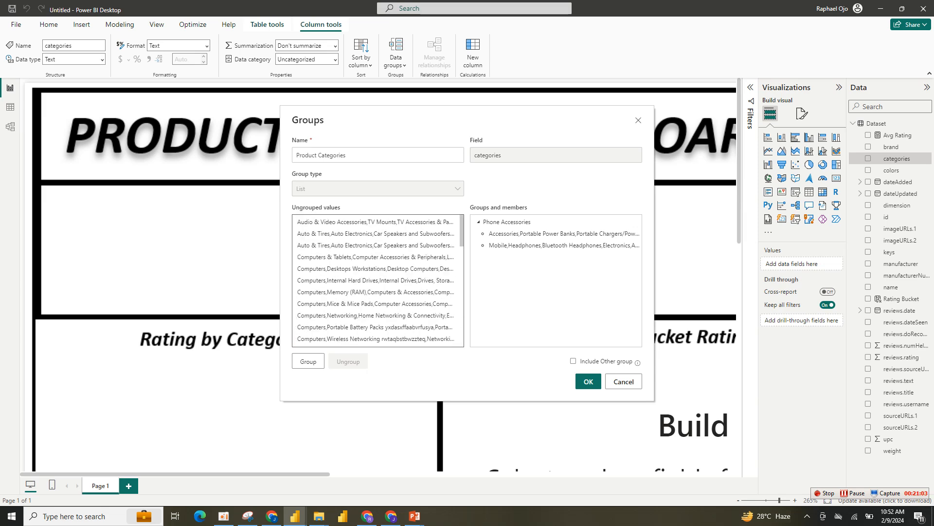
{"action": "left_click", "coordinate": [376, 222], "text": "ctrl"}
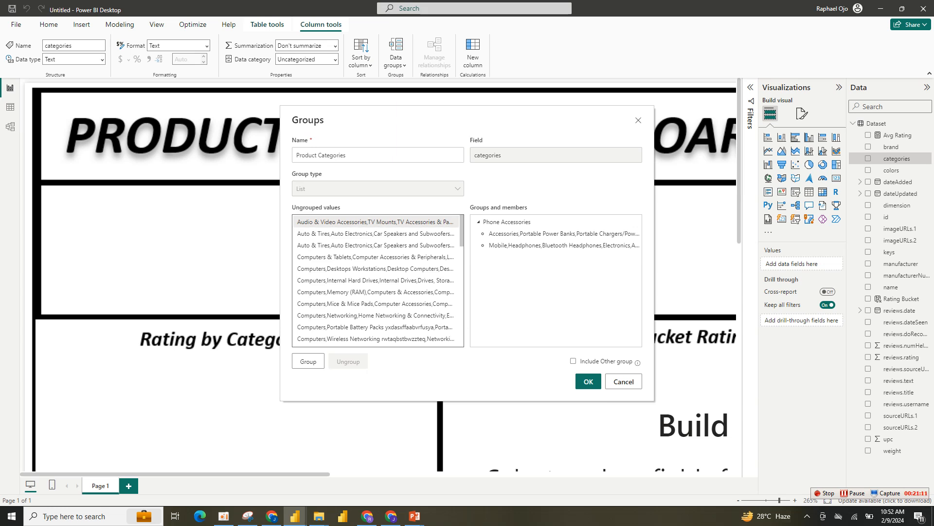
- Try to group the two ungrouped values starting "Electronics,Home Audio & Theater"
{"action": "scroll", "coordinate": [378, 281], "scroll_direction": "down", "scroll_amount": 1}
{"action": "scroll", "coordinate": [378, 280], "scroll_direction": "up", "scroll_amount": 1}
{"action": "scroll", "coordinate": [377, 280], "scroll_direction": "down", "scroll_amount": 3}
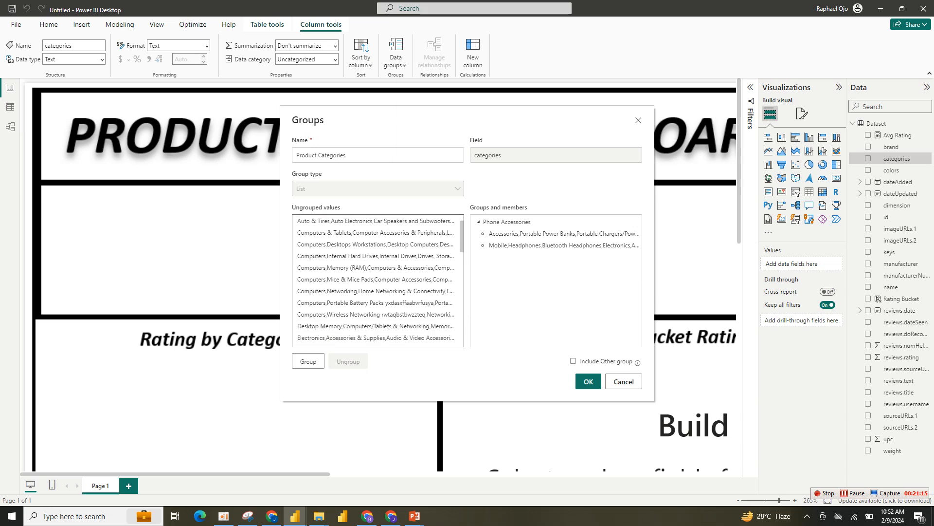
{"action": "scroll", "coordinate": [378, 280], "scroll_direction": "down", "scroll_amount": 2}
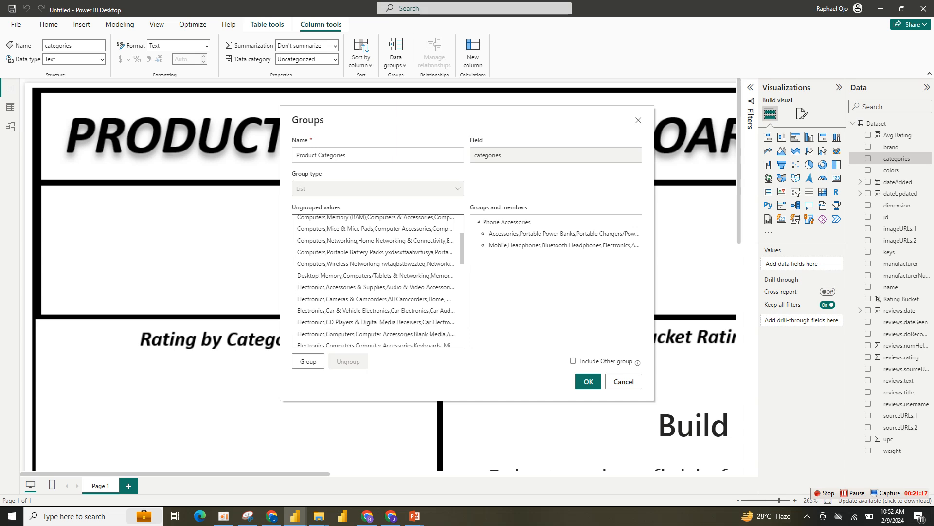
{"action": "scroll", "coordinate": [378, 280], "scroll_direction": "down", "scroll_amount": 3}
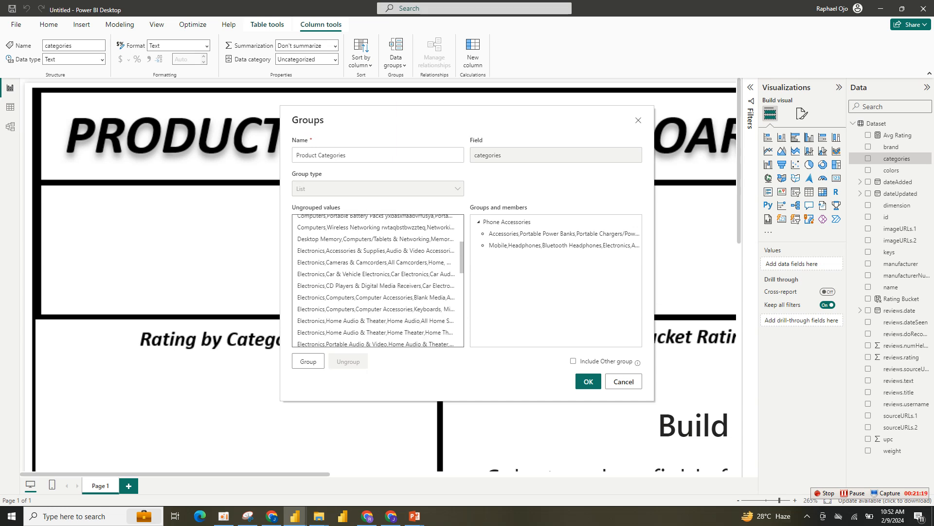
{"action": "scroll", "coordinate": [378, 280], "scroll_direction": "down", "scroll_amount": 2}
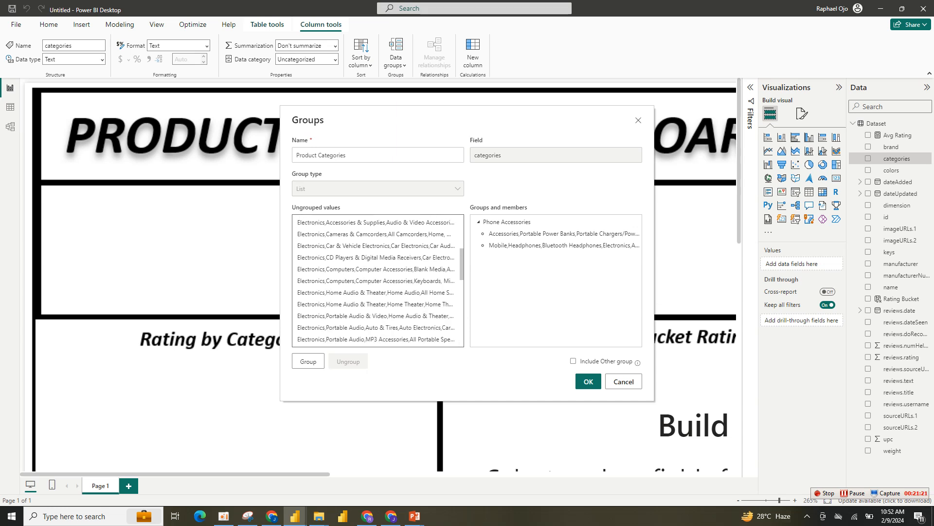
{"action": "scroll", "coordinate": [377, 280], "scroll_direction": "down", "scroll_amount": 2}
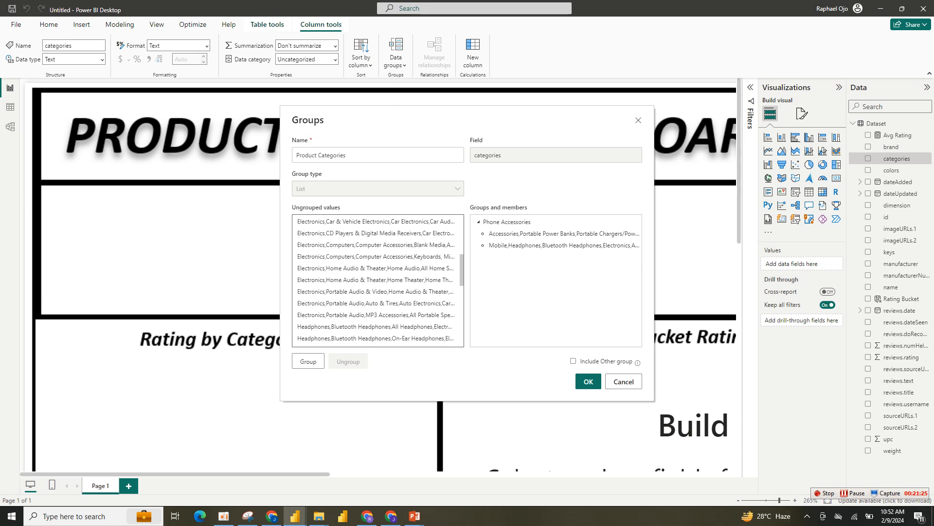
{"action": "left_click", "coordinate": [376, 268]}
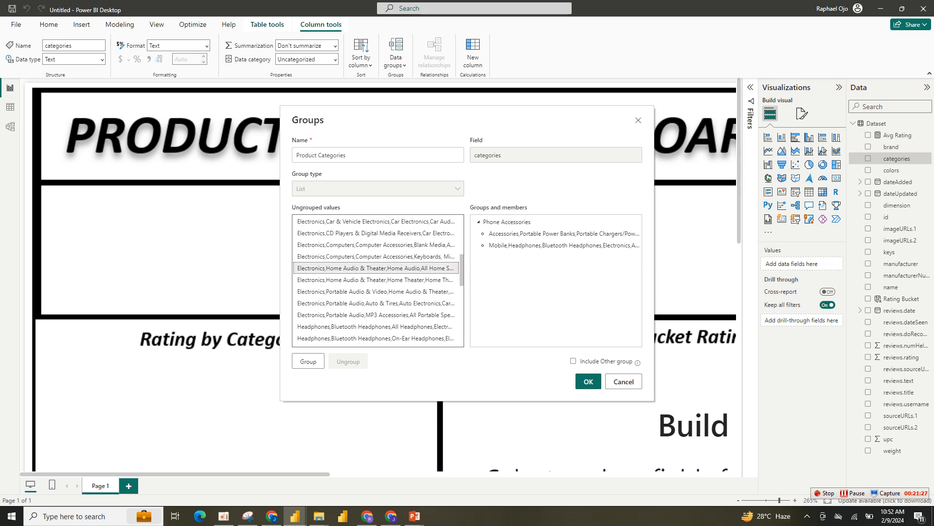
{"action": "left_click", "coordinate": [376, 280], "text": "ctrl"}
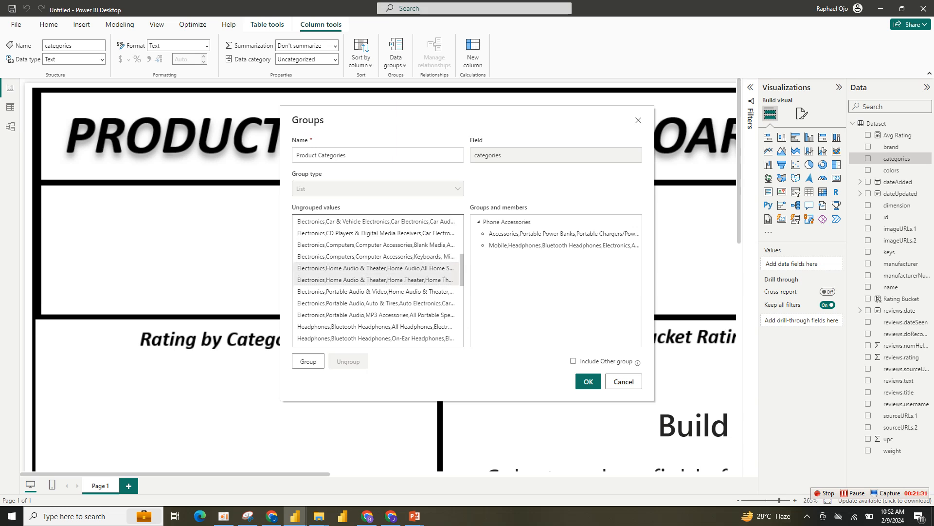
{"action": "left_click", "coordinate": [308, 361]}
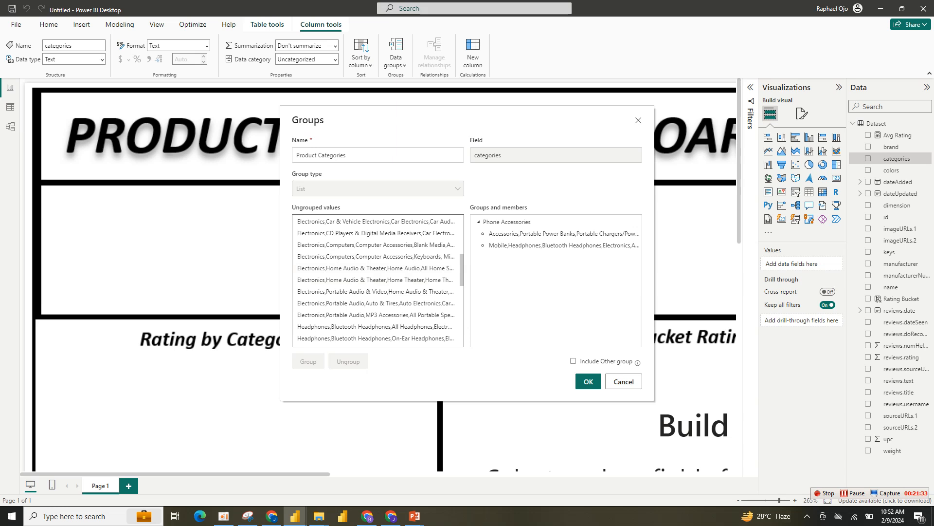
- Select the ungrouped values starting "Electronics,Home Audio & Theater", "TV, Video & Home Audio,Receivers" and "TV & Video,Media Streaming Players"
{"action": "left_click", "coordinate": [376, 280]}
{"action": "left_click", "coordinate": [375, 268], "text": "ctrl"}
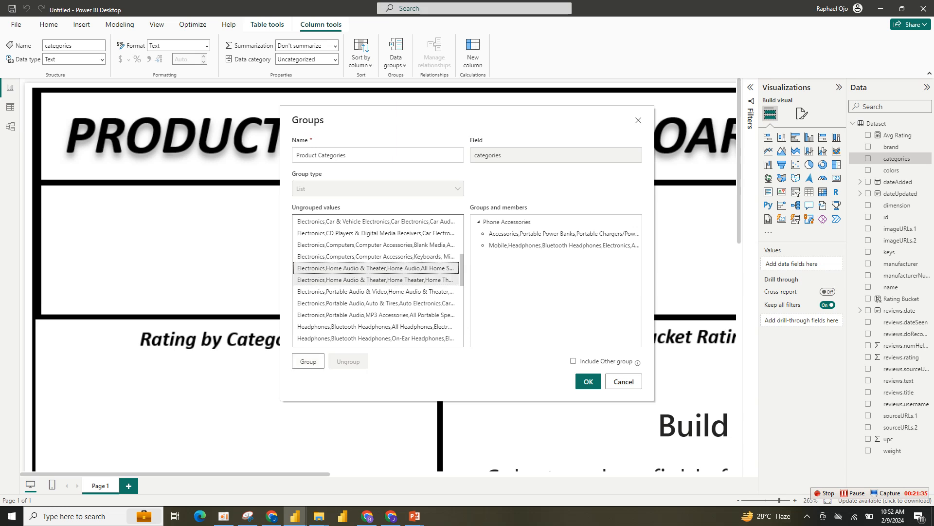
{"action": "scroll", "coordinate": [378, 280], "scroll_direction": "down", "scroll_amount": 10}
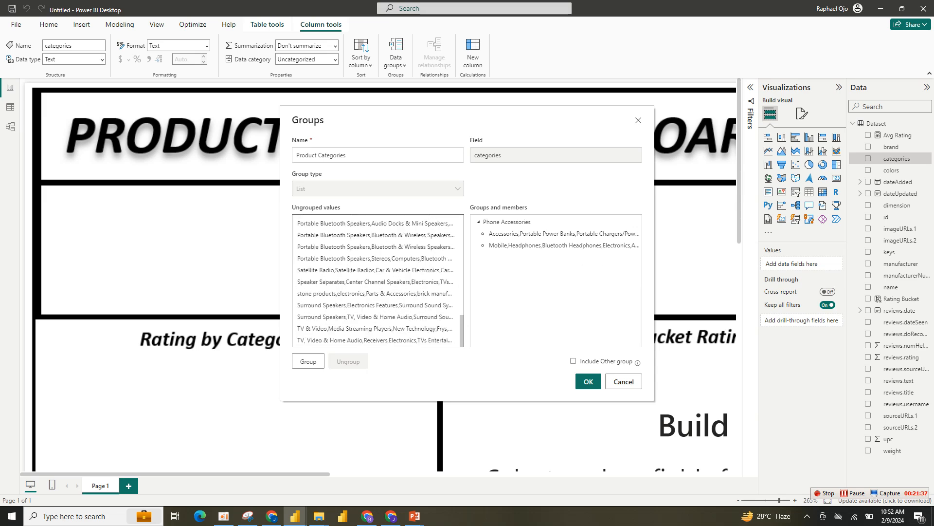
{"action": "left_click", "coordinate": [375, 340], "text": "ctrl"}
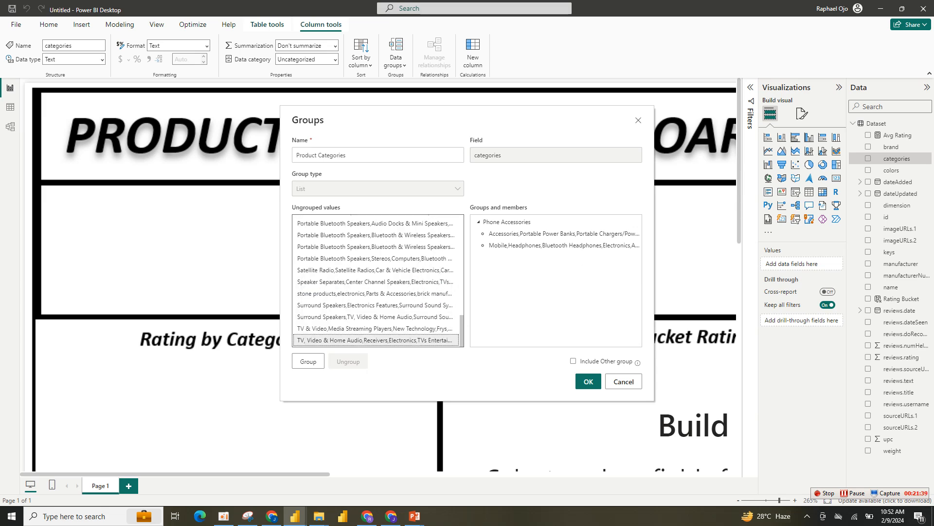
{"action": "left_click", "coordinate": [376, 328], "text": "ctrl"}
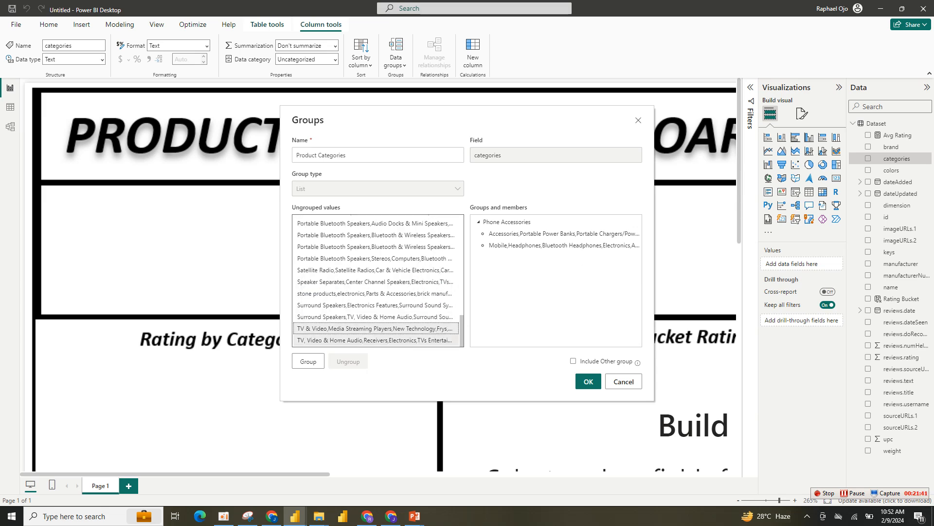
- Extend the selection with both ungrouped values starting "Surround Speakers" and the one starting "Speaker Separates"
{"action": "scroll", "coordinate": [377, 280], "scroll_direction": "up", "scroll_amount": 2}
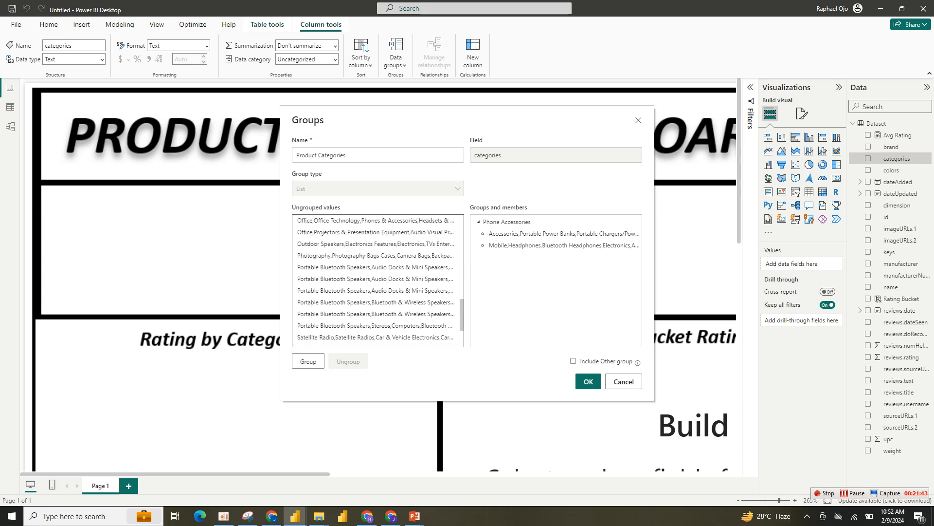
{"action": "scroll", "coordinate": [377, 280], "scroll_direction": "down", "scroll_amount": 2}
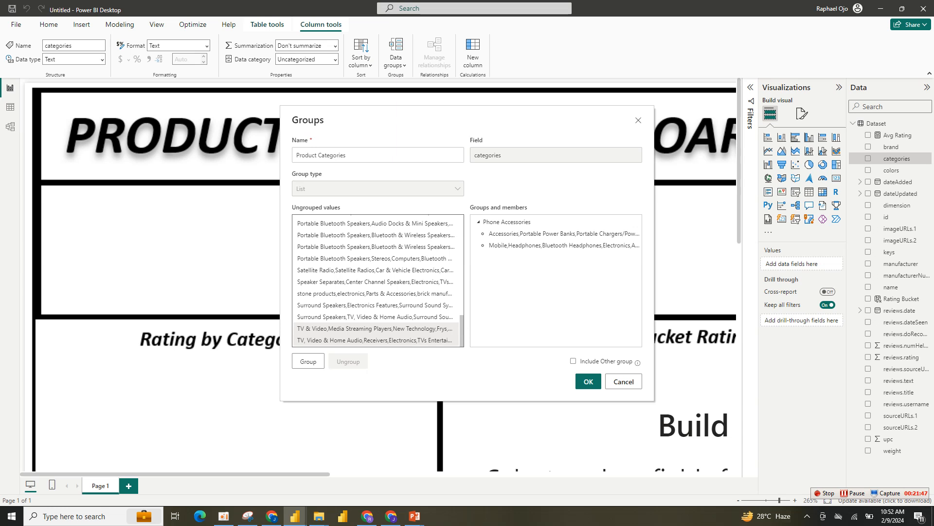
{"action": "left_click", "coordinate": [375, 317], "text": "ctrl"}
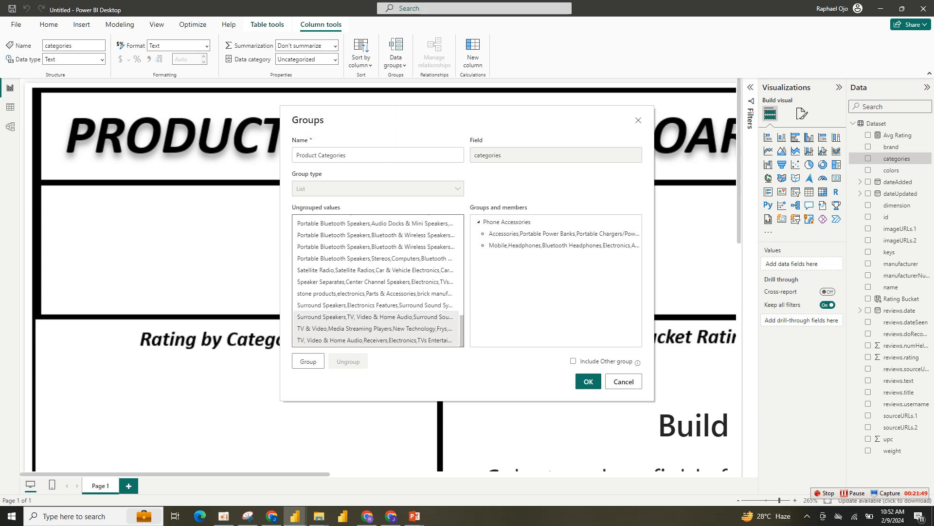
{"action": "scroll", "coordinate": [378, 280], "scroll_direction": "up", "scroll_amount": 1}
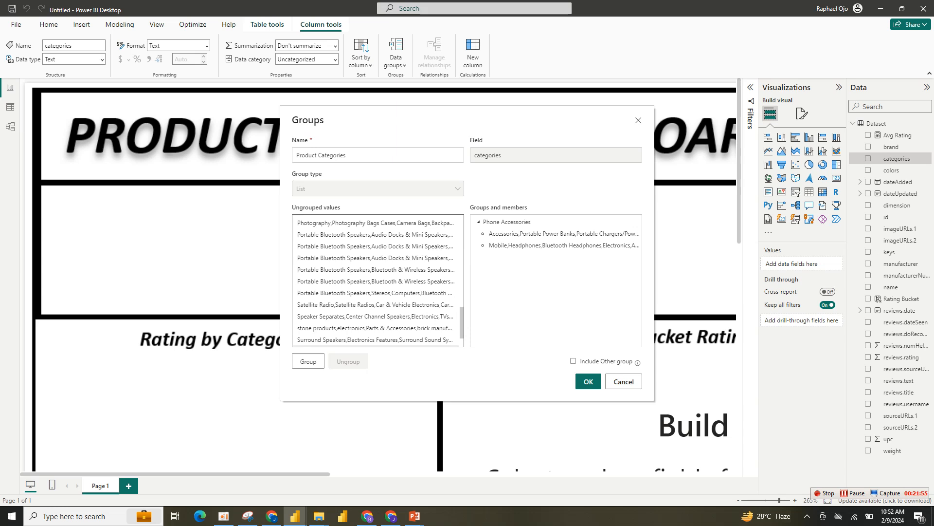
{"action": "scroll", "coordinate": [378, 280], "scroll_direction": "down", "scroll_amount": 1}
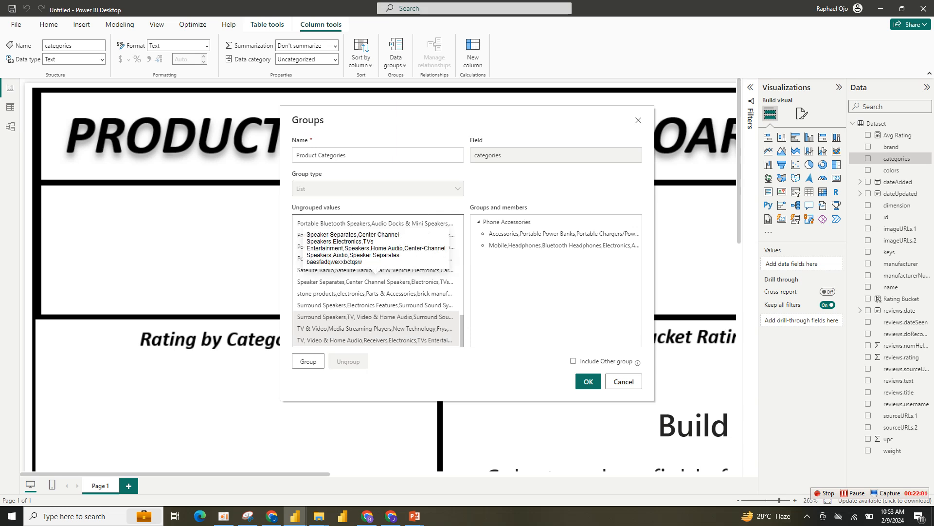
{"action": "left_click", "coordinate": [375, 281], "text": "ctrl"}
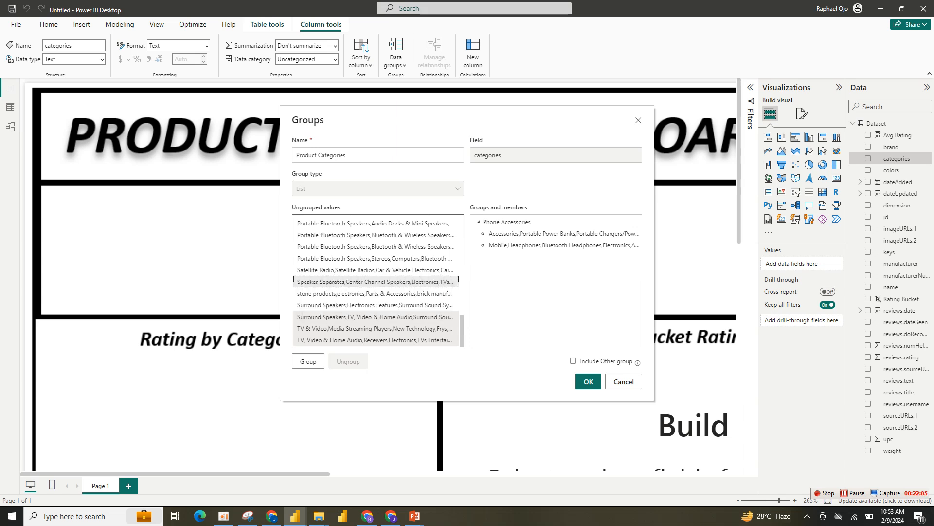
{"action": "mouse_move", "coordinate": [462, 331]}
{"action": "left_mouse_down"}
{"action": "mouse_move", "coordinate": [462, 322]}
{"action": "mouse_move", "coordinate": [461, 332]}
{"action": "left_mouse_up"}
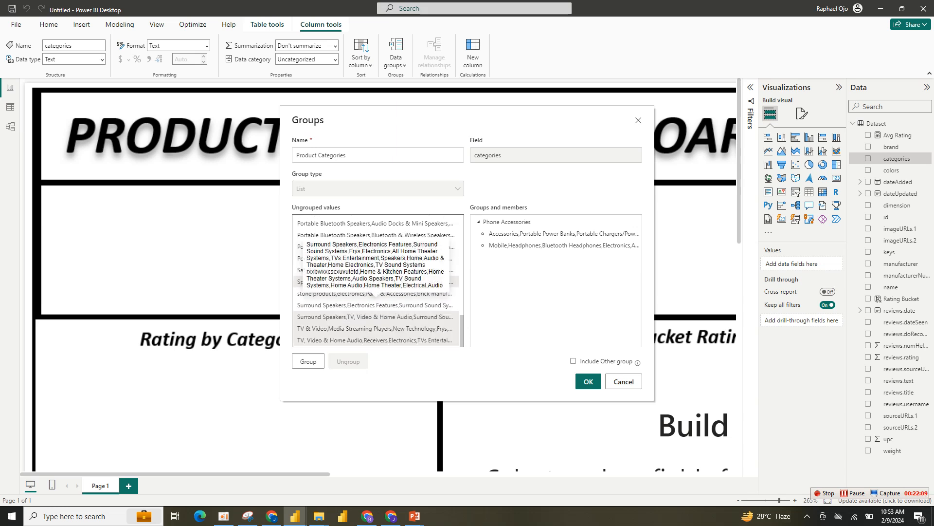
{"action": "left_click", "coordinate": [375, 305], "text": "ctrl"}
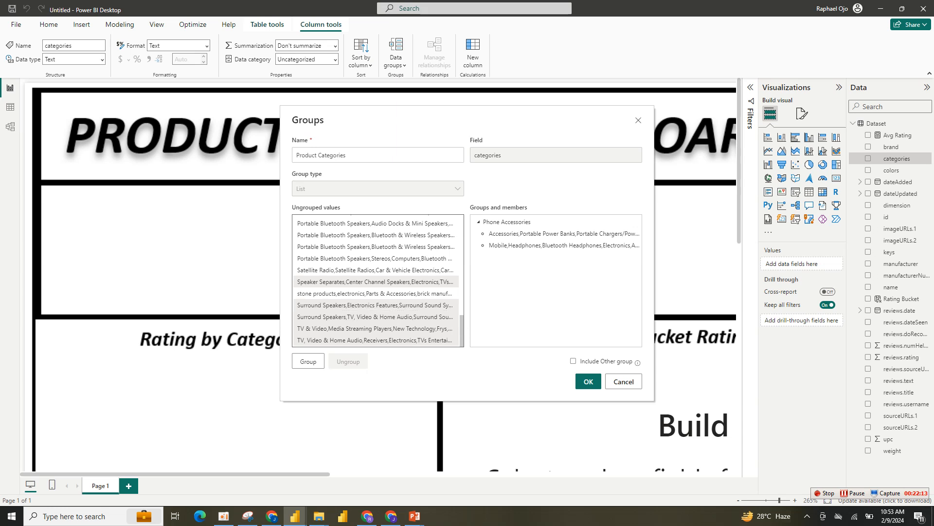
- Add the ungrouped values starting "Outdoor Speakers", "LED & LCD TVs" and "Home Theater Systems" to the selection
{"action": "scroll", "coordinate": [378, 281], "scroll_direction": "up", "scroll_amount": 1}
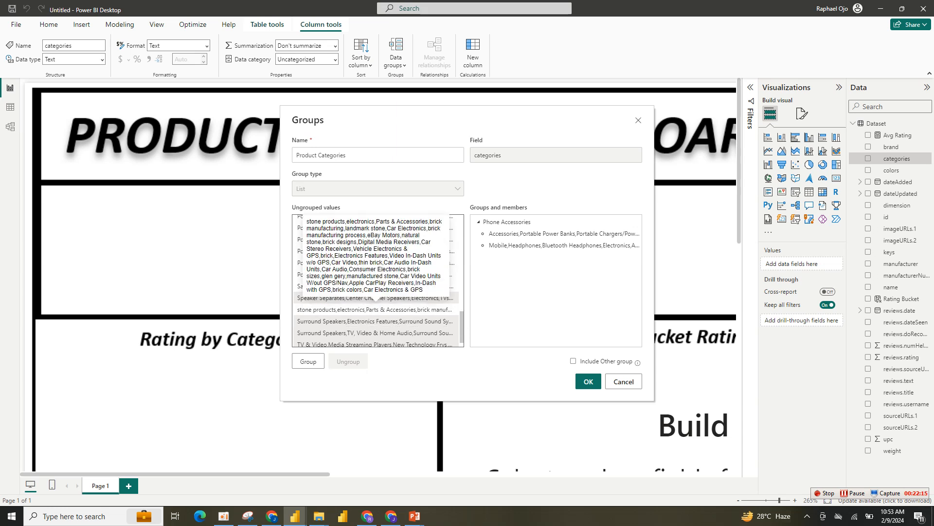
{"action": "scroll", "coordinate": [375, 306], "scroll_direction": "up", "scroll_amount": 3}
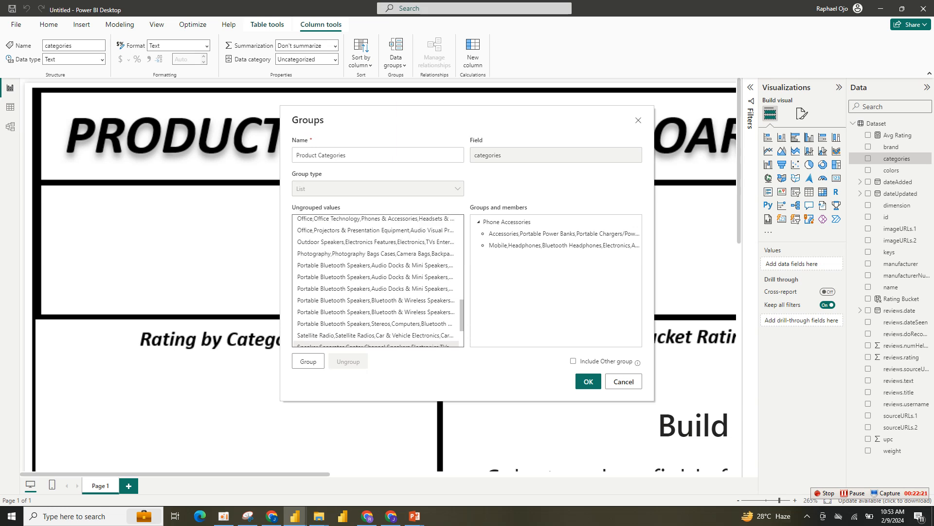
{"action": "scroll", "coordinate": [375, 283], "scroll_direction": "up", "scroll_amount": 3}
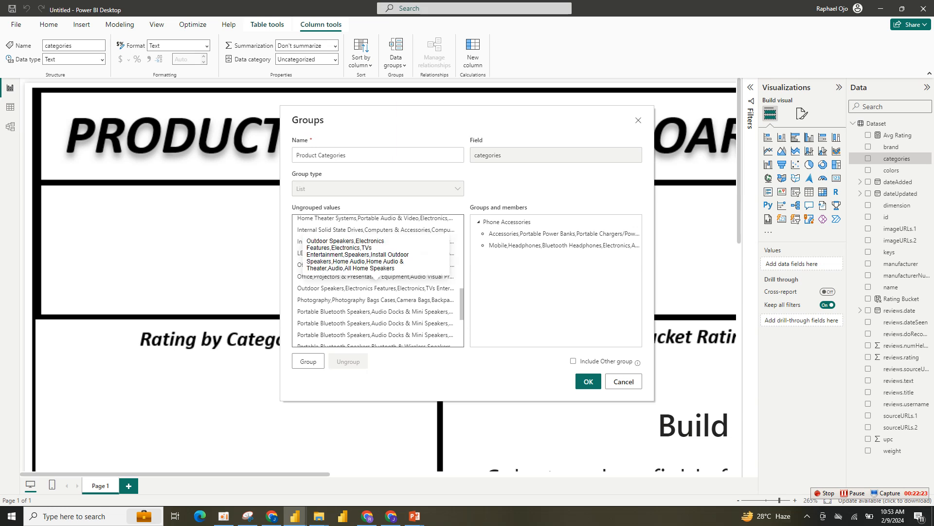
{"action": "left_click", "coordinate": [376, 288]}
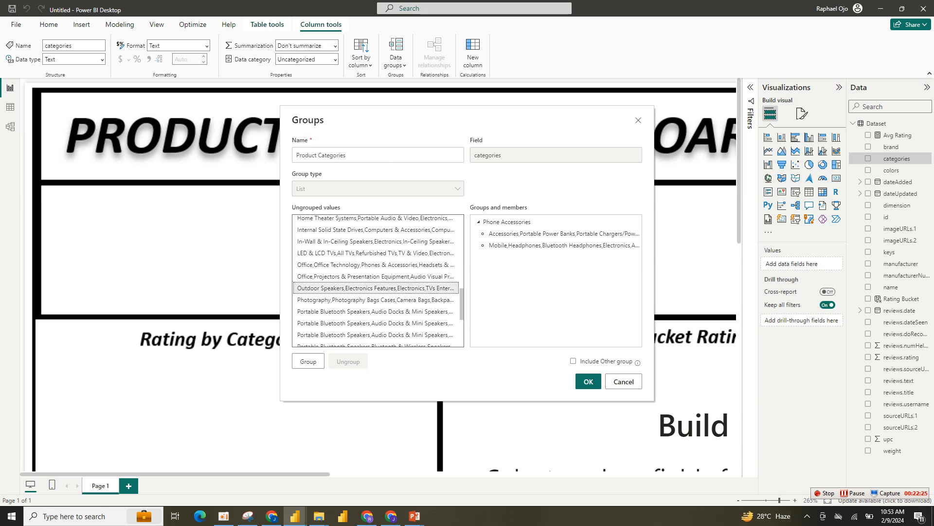
{"action": "scroll", "coordinate": [377, 282], "scroll_direction": "up", "scroll_amount": 4}
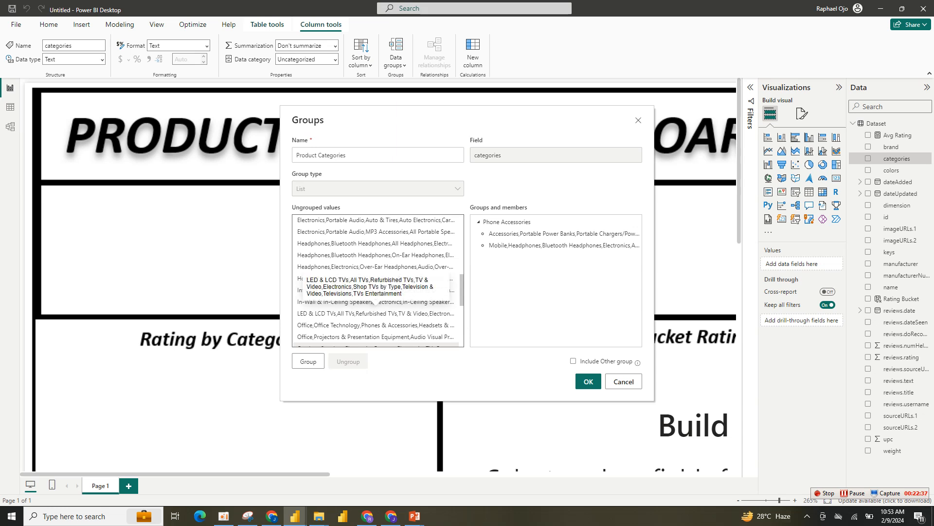
{"action": "left_click", "coordinate": [375, 313], "text": "ctrl"}
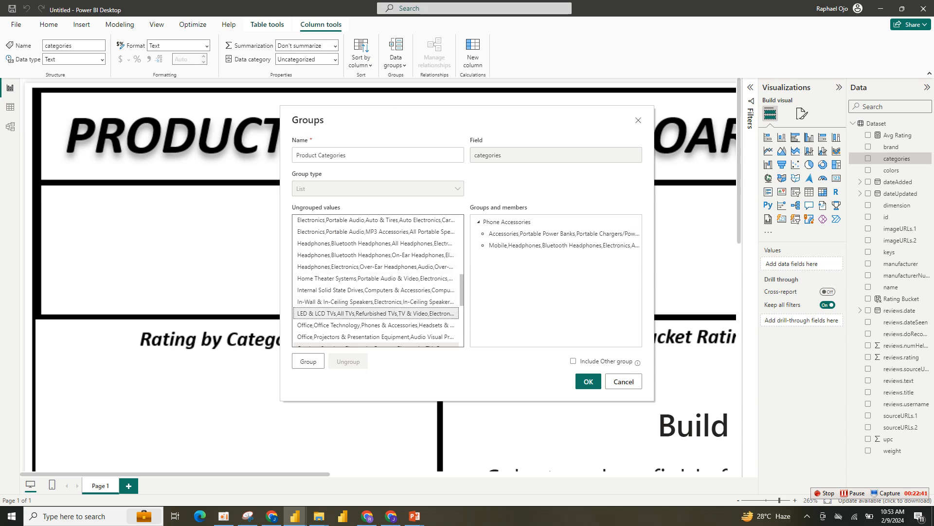
{"action": "left_click", "coordinate": [376, 278], "text": "ctrl"}
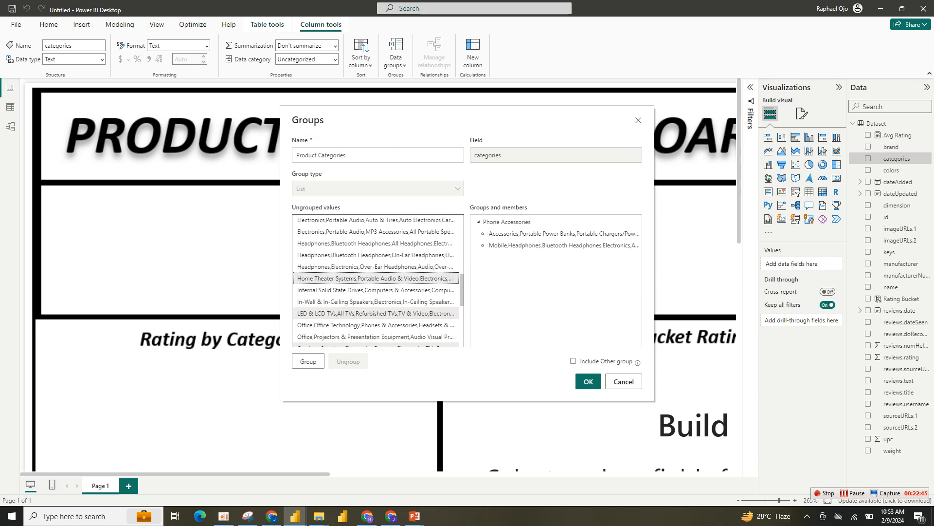
- Add the value starting "Electronics,Portable Audio & Video,Home Audio & Theater" to the selection and group all selected values
{"action": "scroll", "coordinate": [377, 281], "scroll_direction": "up", "scroll_amount": 3}
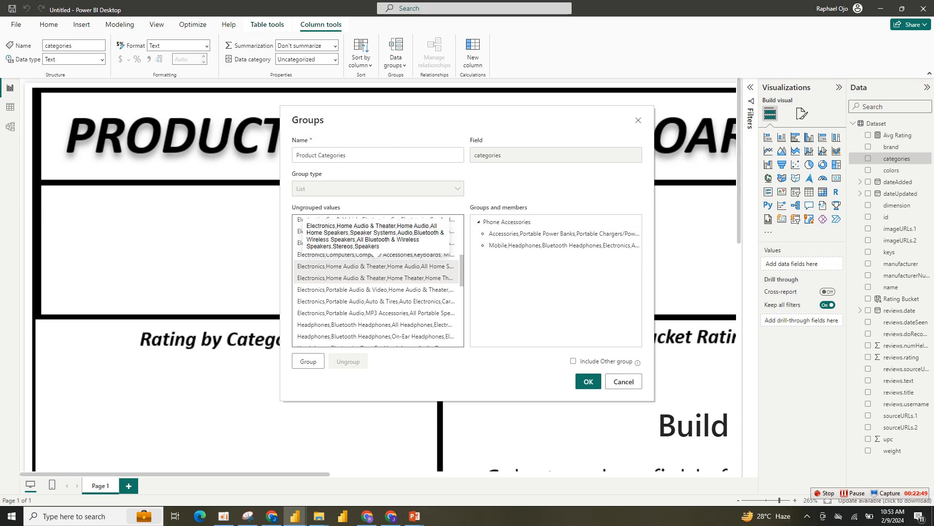
{"action": "left_click", "coordinate": [375, 290], "text": "ctrl"}
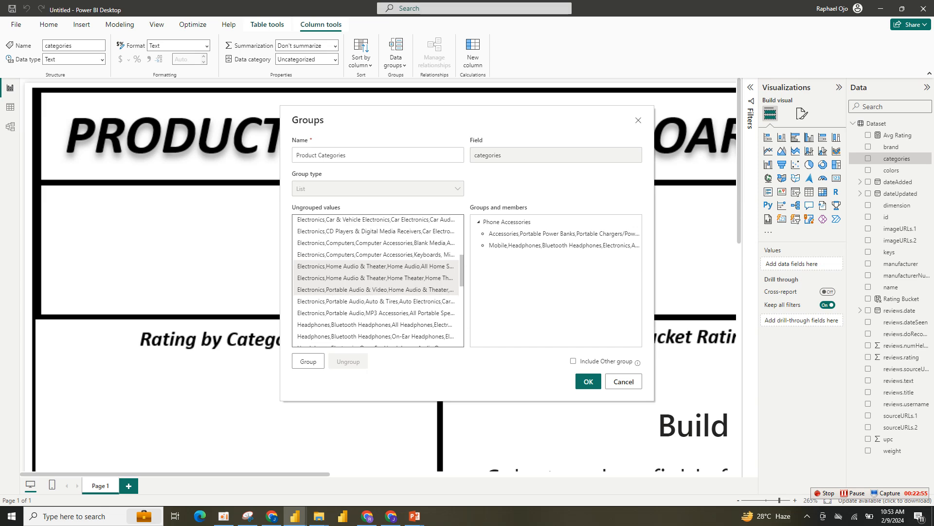
{"action": "scroll", "coordinate": [375, 280], "scroll_direction": "up", "scroll_amount": 6}
{"action": "left_click", "coordinate": [308, 361]}
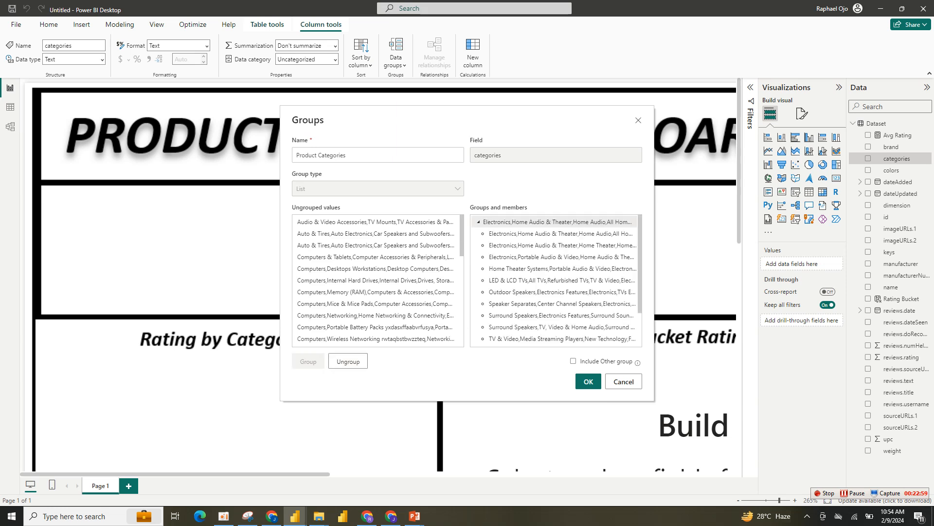
{"action": "double_click", "coordinate": [557, 222]}
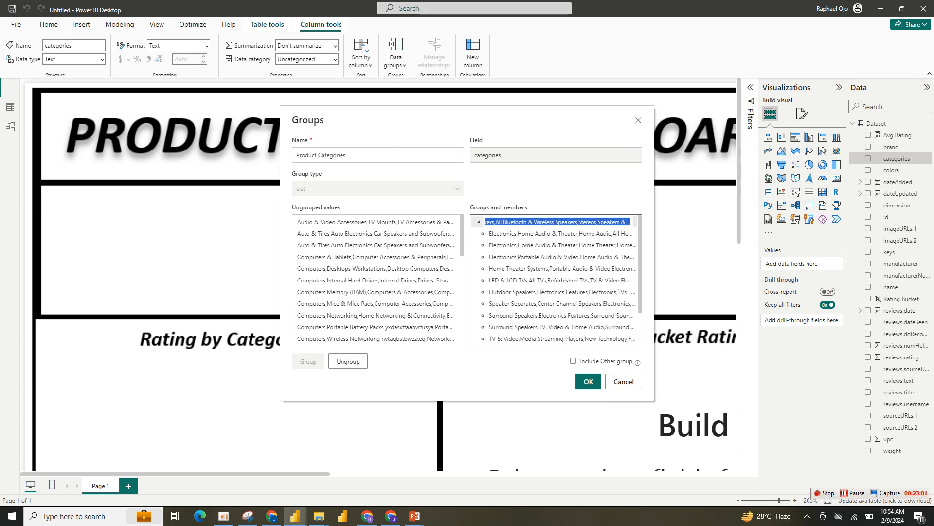
{"action": "type", "text": "H"}
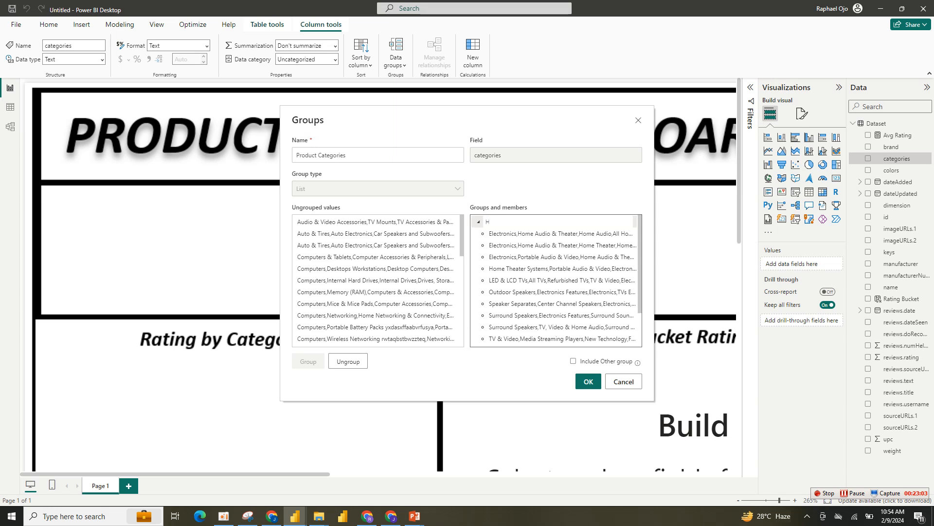
{"action": "type", "text": "o"}
{"action": "key", "text": "ctrl+z"}
{"action": "key", "text": "ctrl+z"}
{"action": "key", "text": "ctrl+z"}
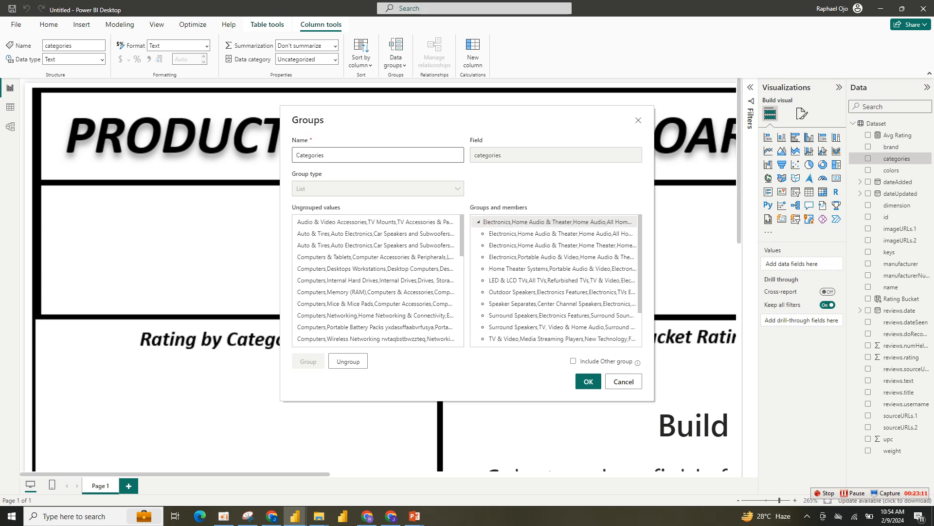
{"action": "key", "text": "ctrl+z"}
- Clear the name of the overall grouping and set it to Product Categories
{"action": "type", "text": "Catr="}
{"action": "key", "text": "BackSpace"}
{"action": "key", "text": "BackSpace"}
{"action": "key", "text": "BackSpace"}
{"action": "key", "text": "BackSpace"}
{"action": "key", "text": "BackSpace"}
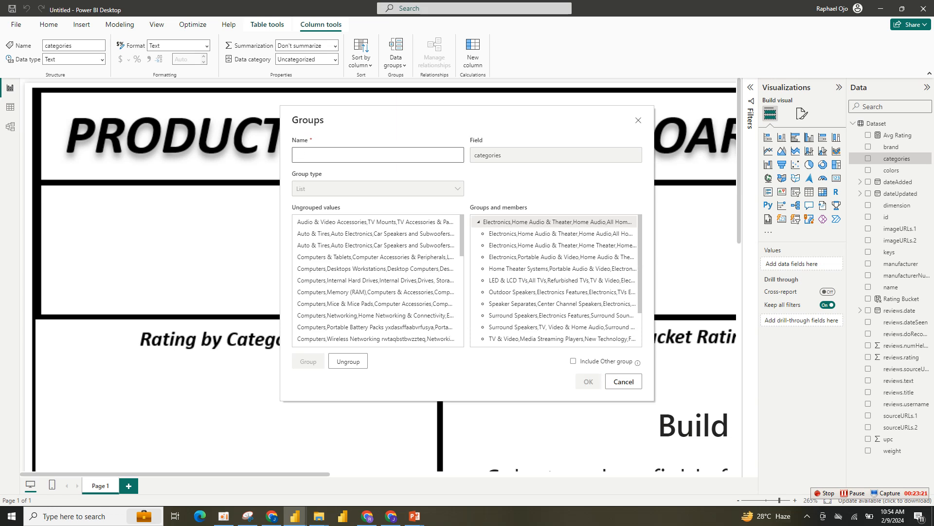
{"action": "type", "text": "Produ"}
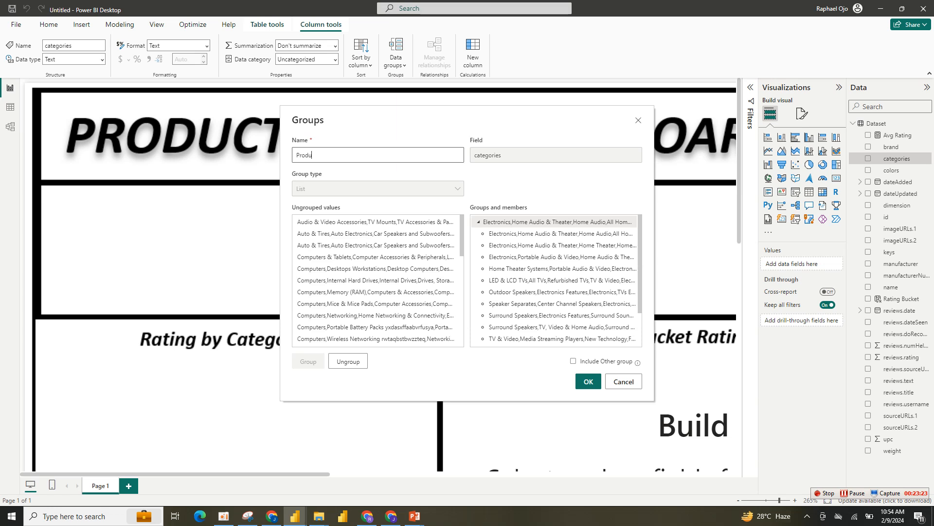
{"action": "type", "text": "ct Categories"}
- Rename the newly created audio, theater and TV group as Home Appliances
{"action": "double_click", "coordinate": [557, 222]}
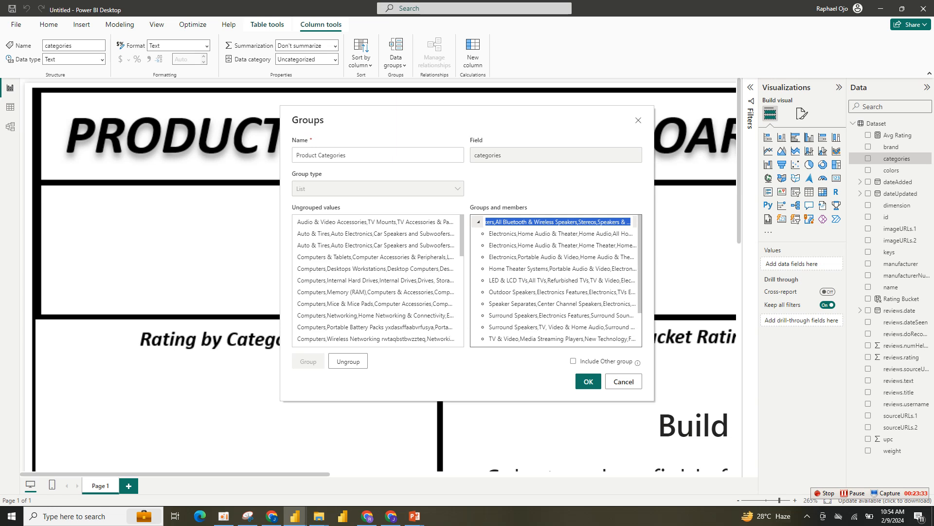
{"action": "type", "text": "Home"}
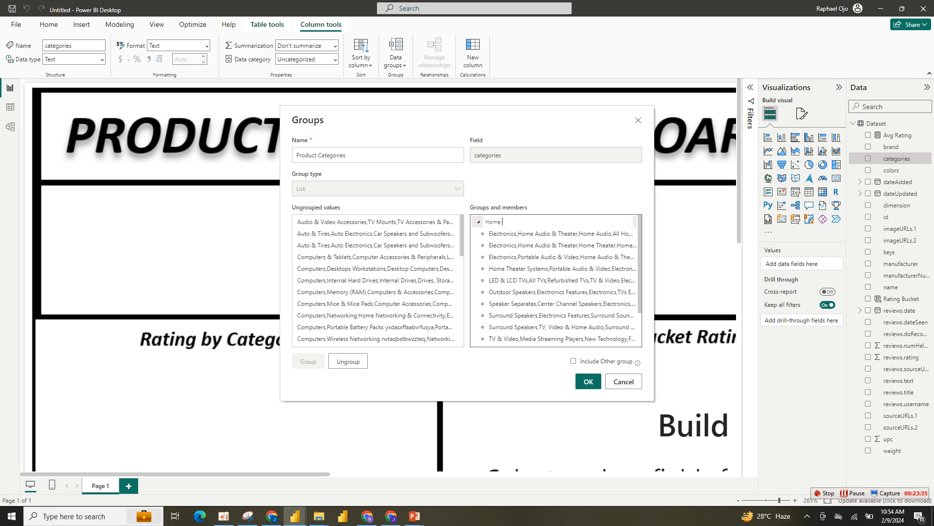
{"action": "type", "text": " Apliances"}
{"action": "key", "text": "Left"}
{"action": "key", "text": "Left"}
{"action": "key", "text": "Left"}
{"action": "key", "text": "Left"}
{"action": "key", "text": "Left"}
{"action": "key", "text": "Left"}
{"action": "key", "text": "Left"}
{"action": "type", "text": "p"}
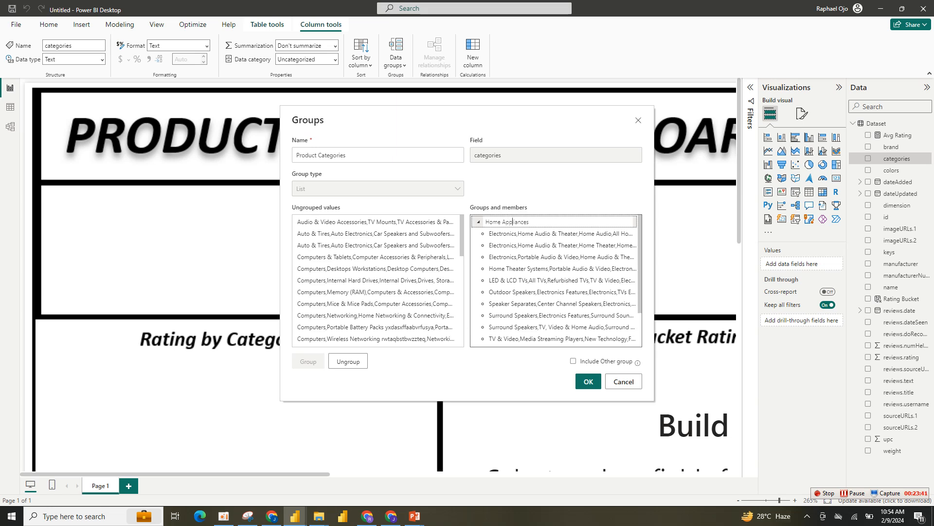
{"action": "key", "text": "Return"}
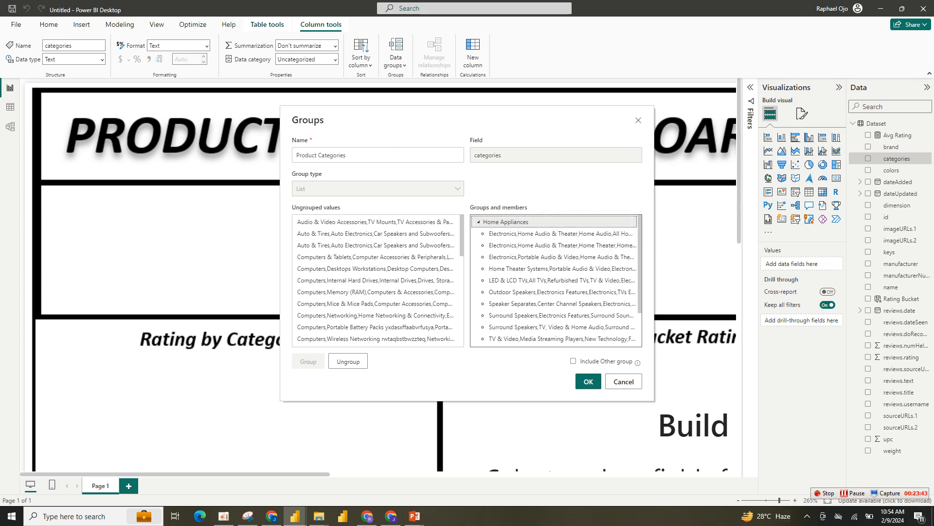
- Review the group members and collapse the Home Appliances and Phone Accessories groups
{"action": "scroll", "coordinate": [555, 281], "scroll_direction": "down", "scroll_amount": 1}
{"action": "scroll", "coordinate": [555, 280], "scroll_direction": "up", "scroll_amount": 1}
{"action": "scroll", "coordinate": [555, 281], "scroll_direction": "down", "scroll_amount": 1}
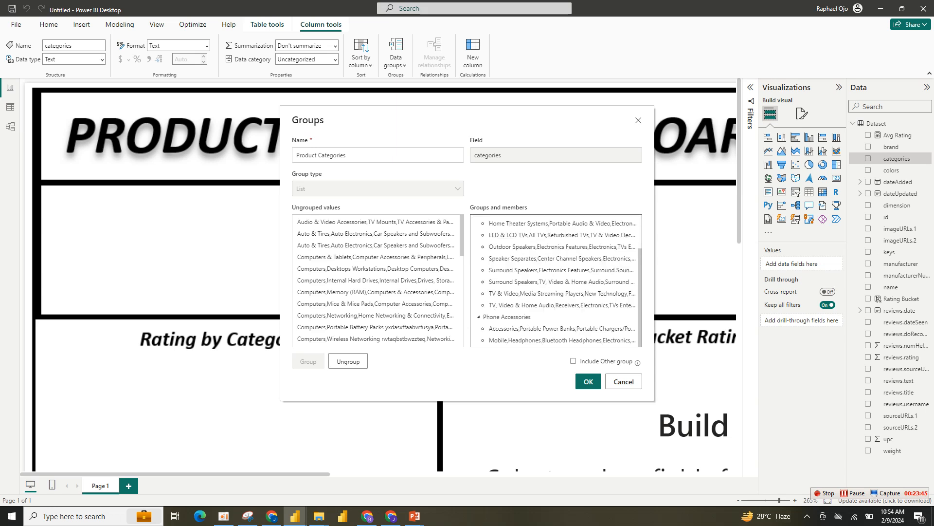
{"action": "scroll", "coordinate": [557, 280], "scroll_direction": "up", "scroll_amount": 1}
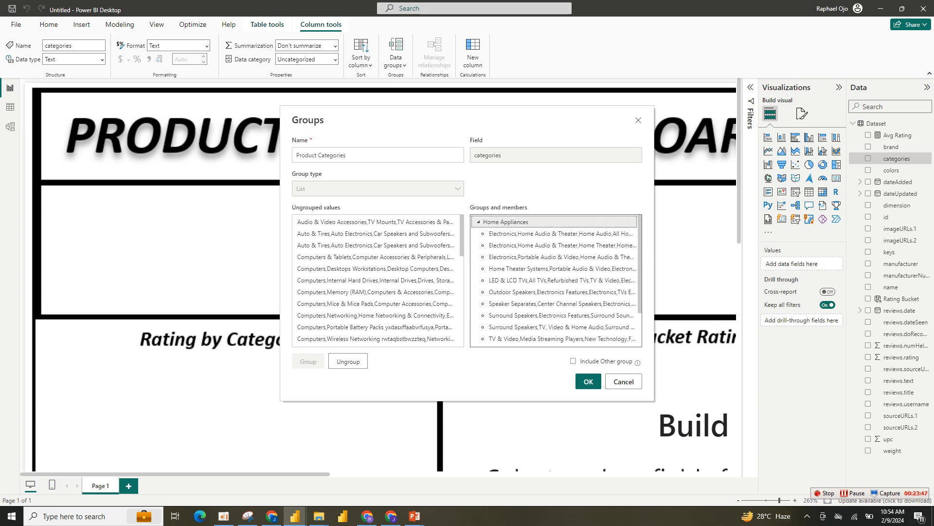
{"action": "left_click", "coordinate": [479, 221]}
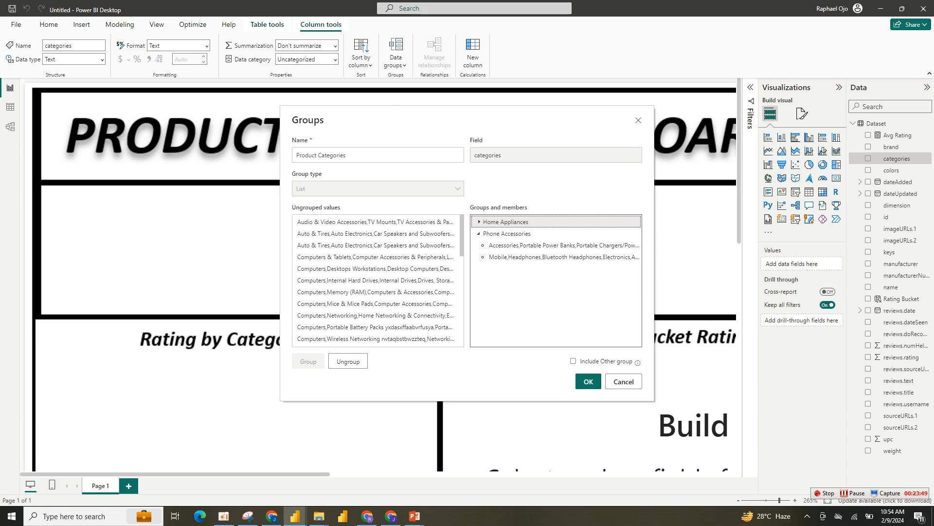
{"action": "left_click", "coordinate": [479, 233]}
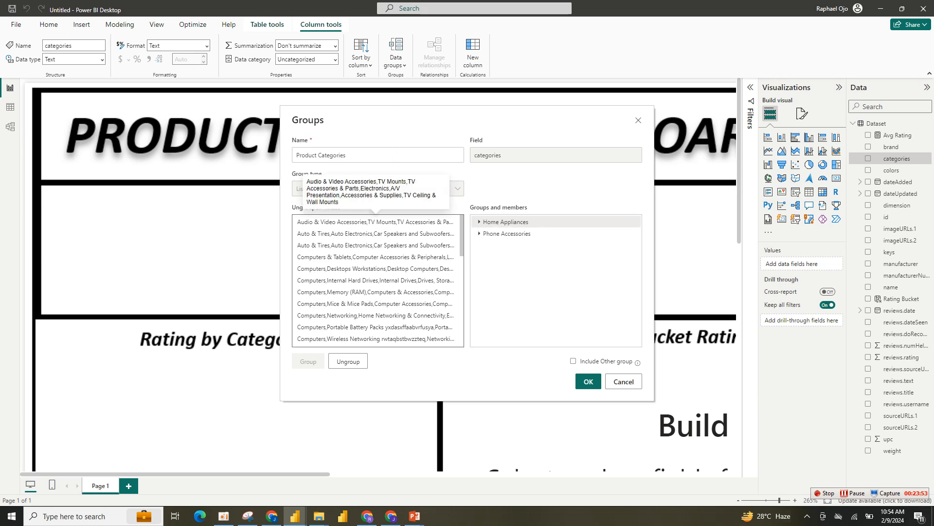
- Add the ungrouped value starting "Audio & Video Accessories,TV Mounts" to the Home Appliances group and collapse the group
{"action": "left_click", "coordinate": [376, 222]}
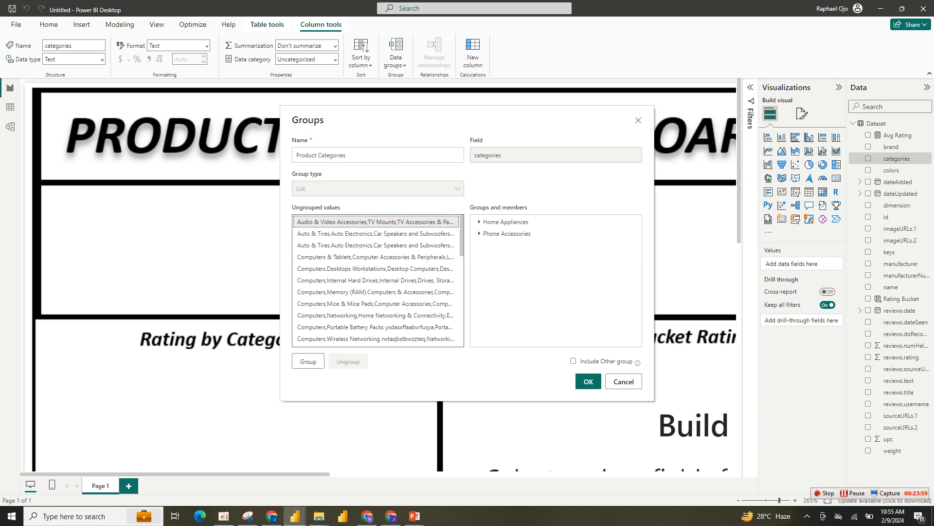
{"action": "left_click", "coordinate": [506, 222]}
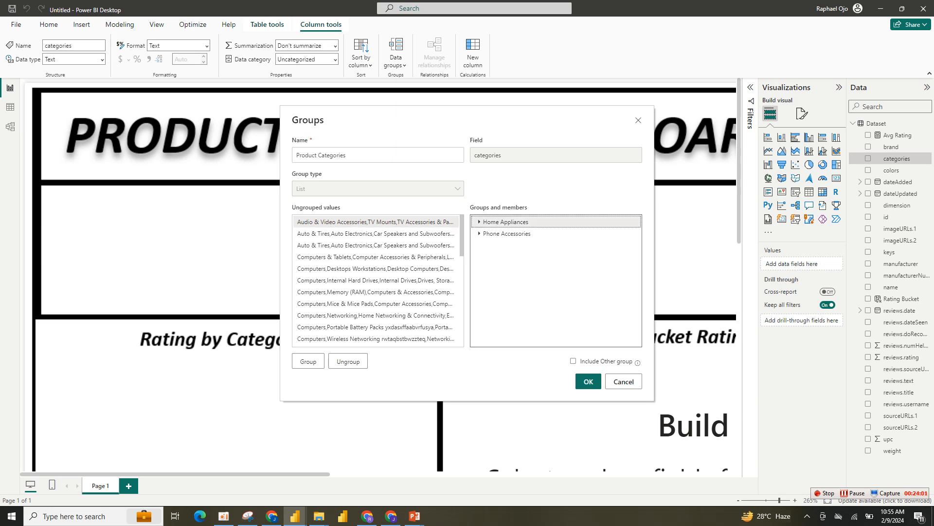
{"action": "left_click", "coordinate": [308, 361]}
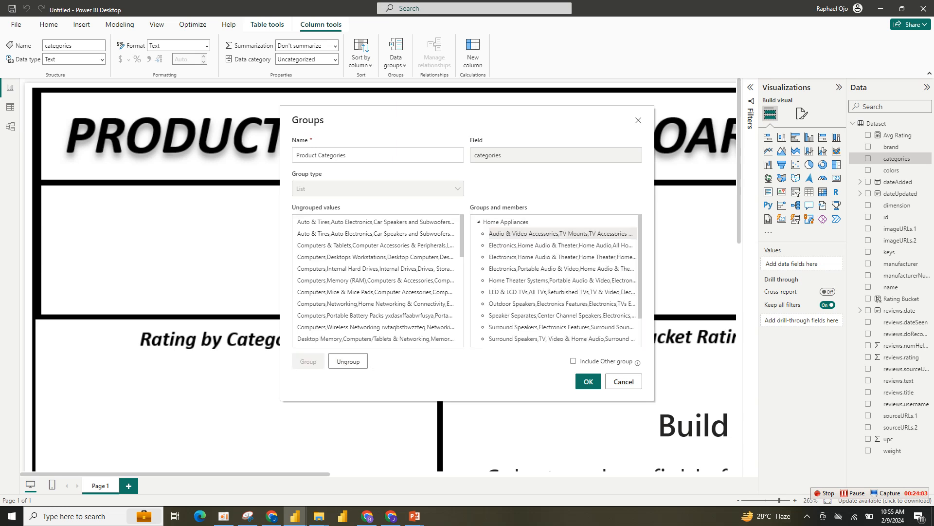
{"action": "left_click", "coordinate": [506, 222]}
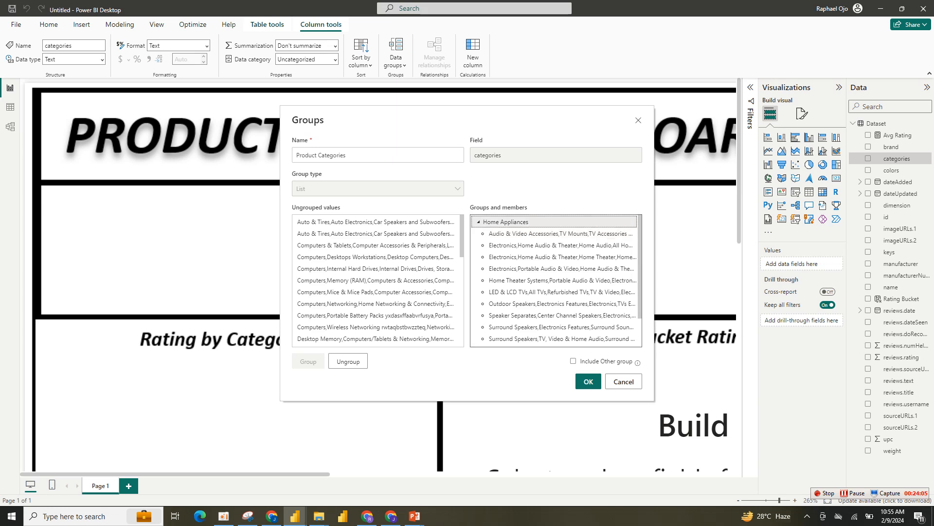
{"action": "left_click", "coordinate": [479, 222]}
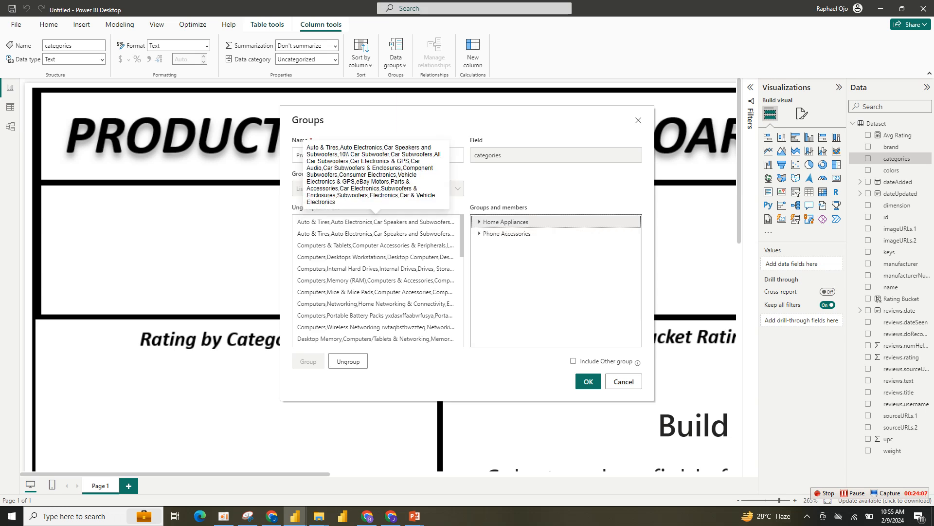
- Select the car-related ungrouped values: both "Auto & Tires" entries, "Car & Vehicle Electronics", "CD Players & Digital Media Receivers" and "Portable Audio,Auto & Tires"
{"action": "left_click", "coordinate": [375, 221]}
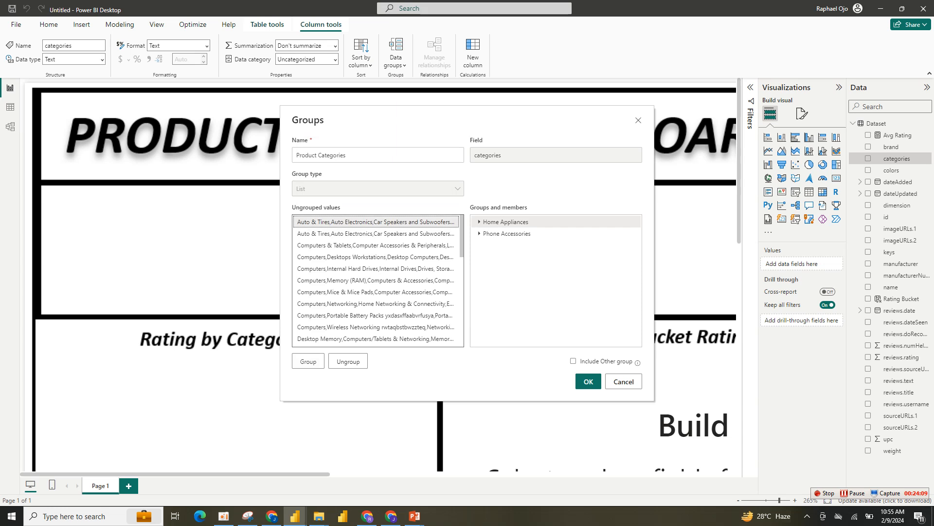
{"action": "left_click", "coordinate": [376, 234], "text": "ctrl"}
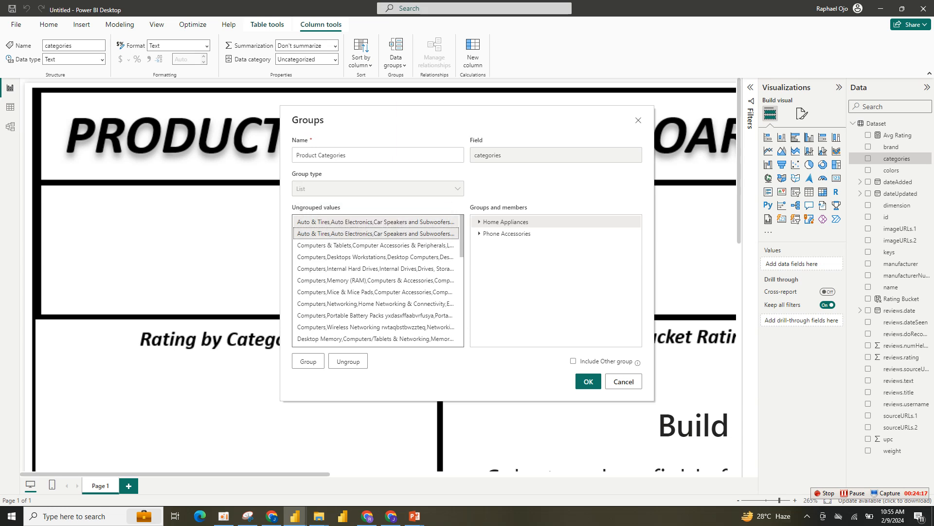
{"action": "scroll", "coordinate": [377, 281], "scroll_direction": "down", "scroll_amount": 3}
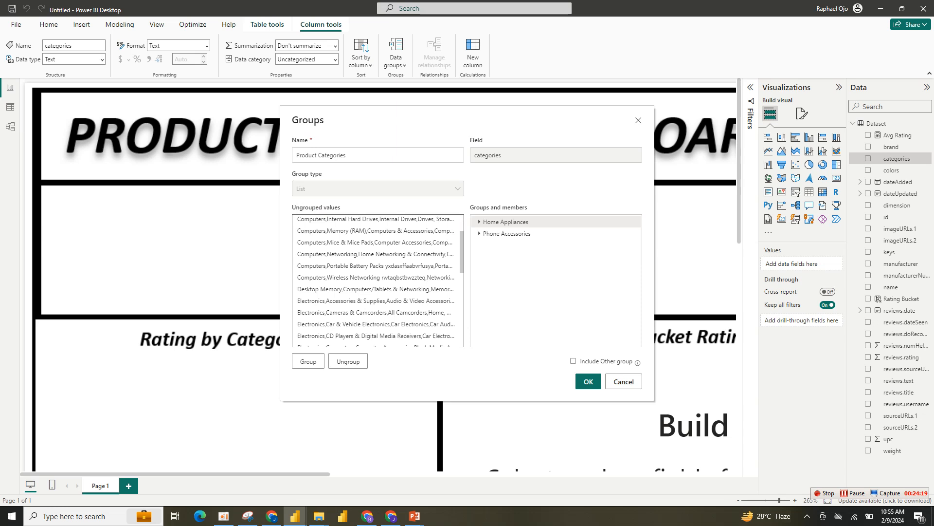
{"action": "scroll", "coordinate": [377, 281], "scroll_direction": "down", "scroll_amount": 2}
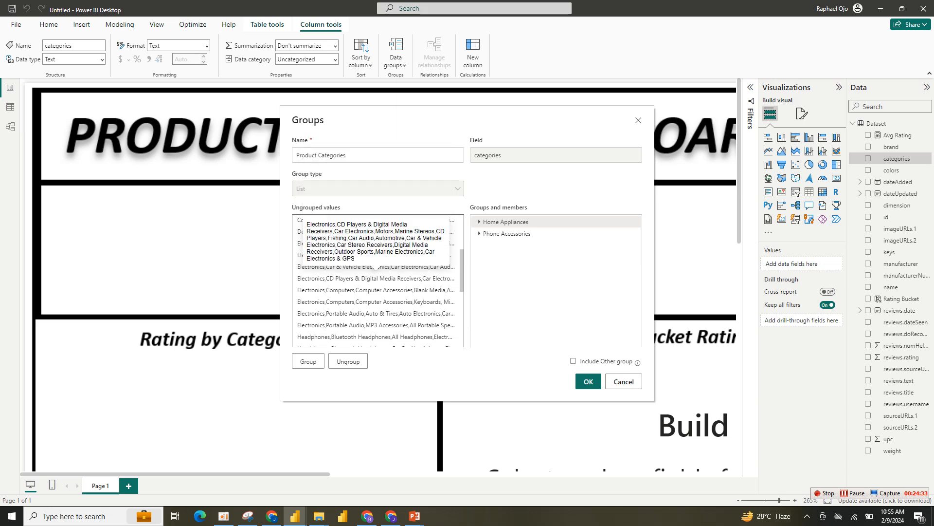
{"action": "left_click", "coordinate": [375, 278]}
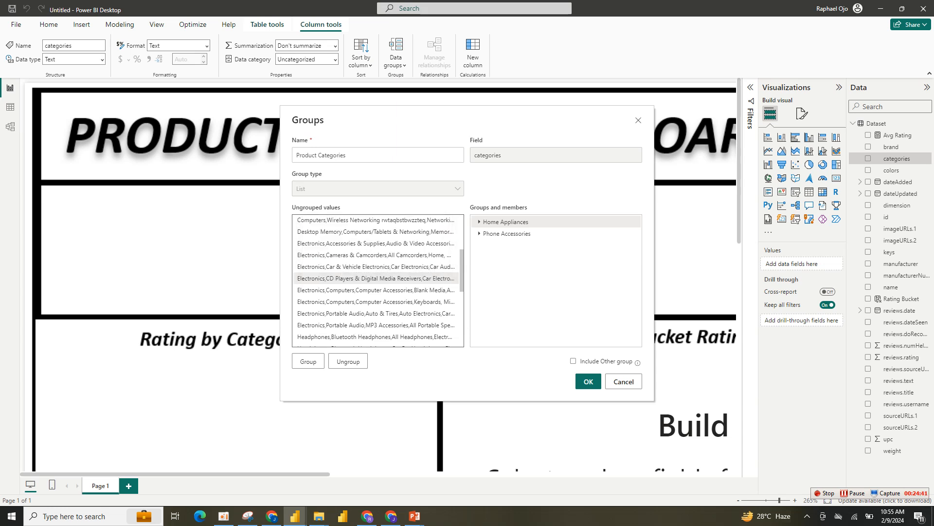
{"action": "left_click", "coordinate": [375, 267], "text": "ctrl"}
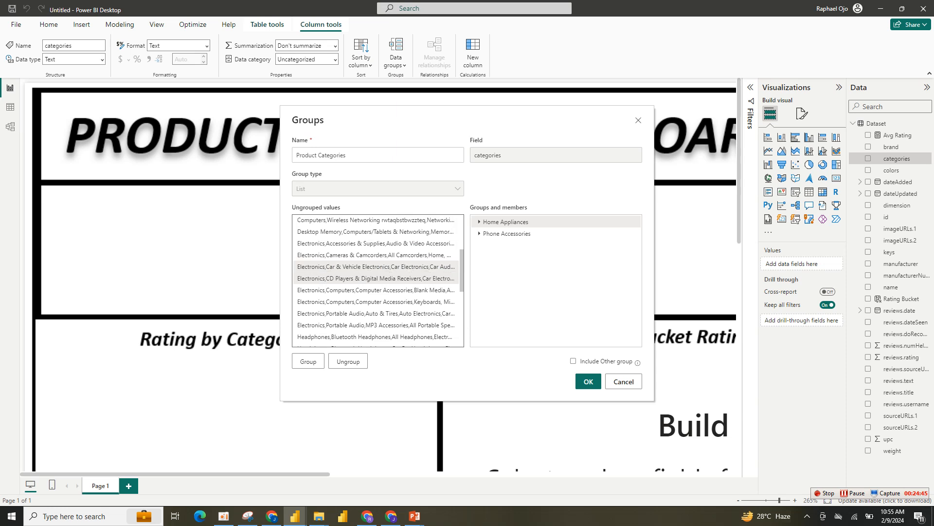
{"action": "scroll", "coordinate": [378, 281], "scroll_direction": "down", "scroll_amount": 2}
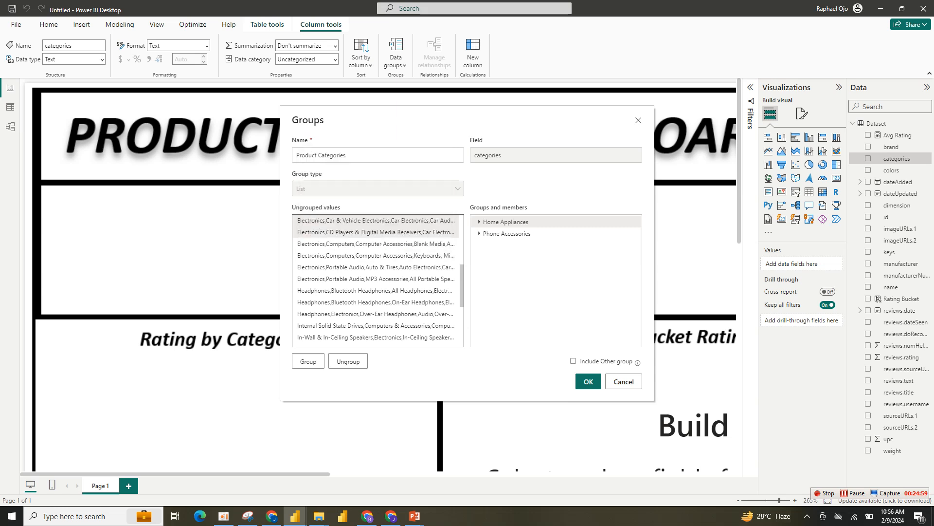
{"action": "left_click", "coordinate": [375, 267], "text": "ctrl"}
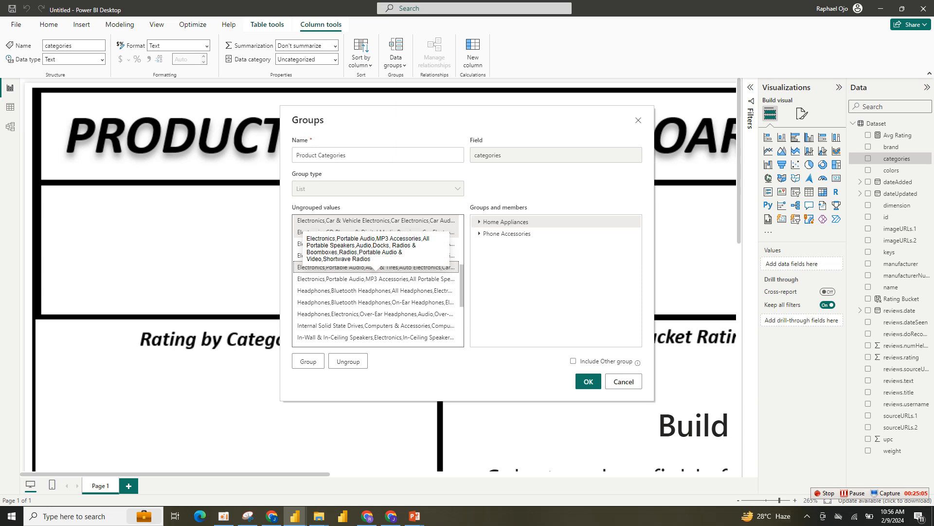
{"action": "scroll", "coordinate": [378, 281], "scroll_direction": "down", "scroll_amount": 3}
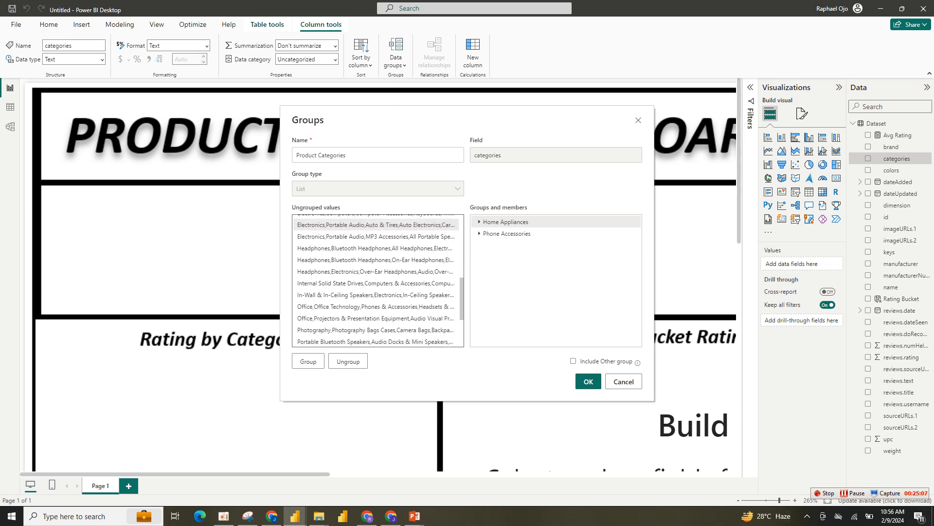
{"action": "scroll", "coordinate": [378, 281], "scroll_direction": "down", "scroll_amount": 1}
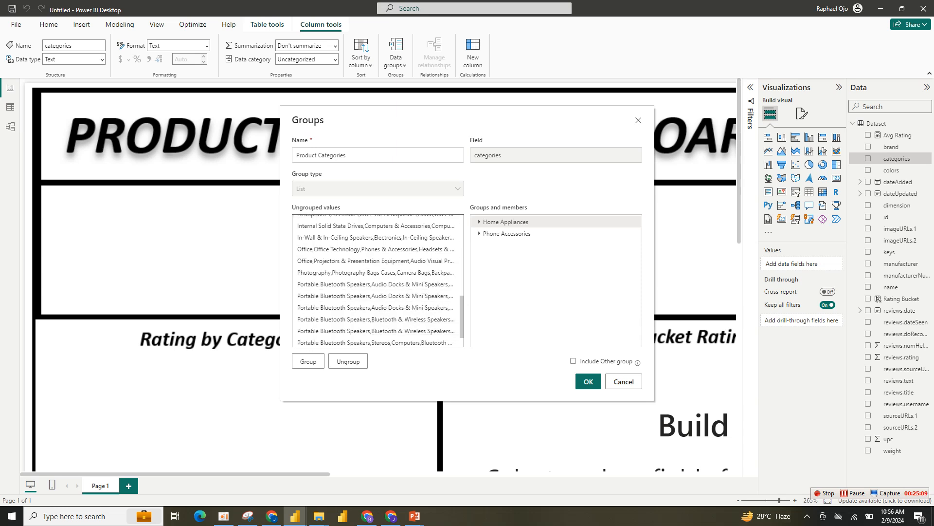
{"action": "scroll", "coordinate": [378, 280], "scroll_direction": "up", "scroll_amount": 1}
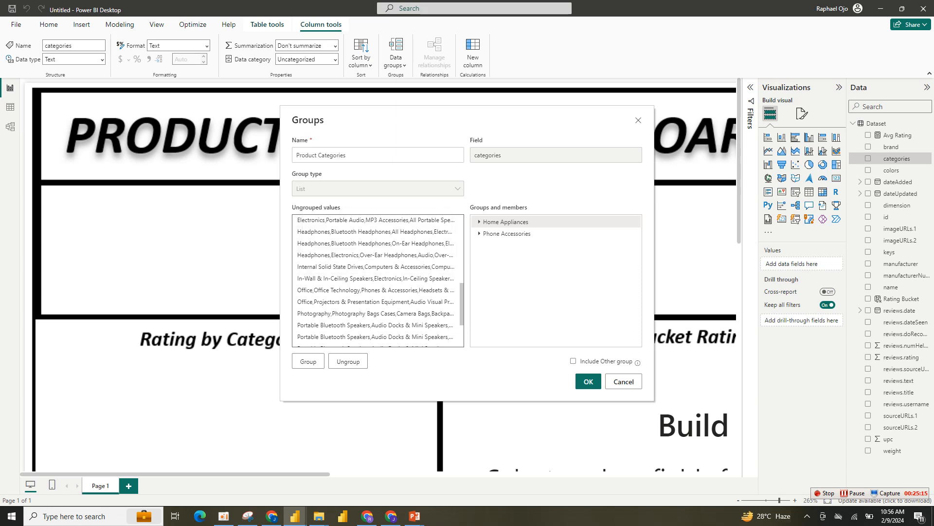
{"action": "scroll", "coordinate": [378, 281], "scroll_direction": "down", "scroll_amount": 2}
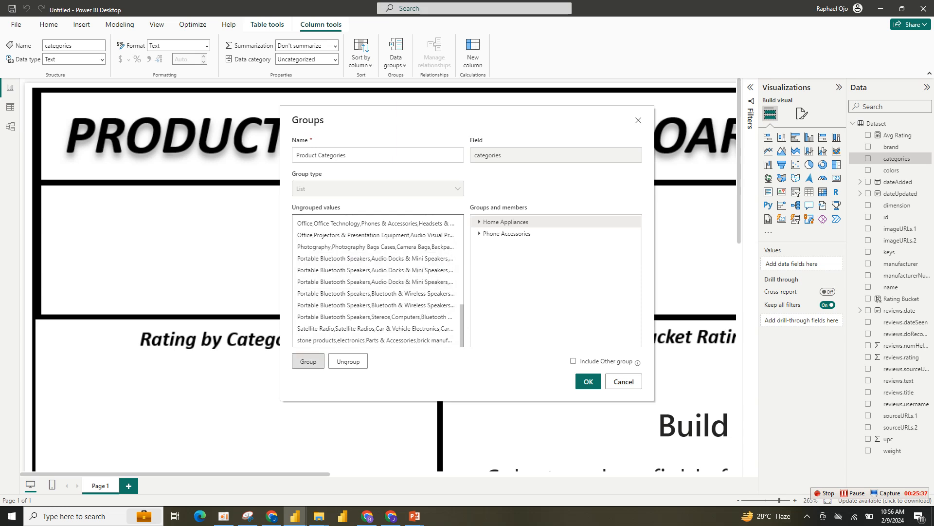
{"action": "left_click", "coordinate": [308, 361]}
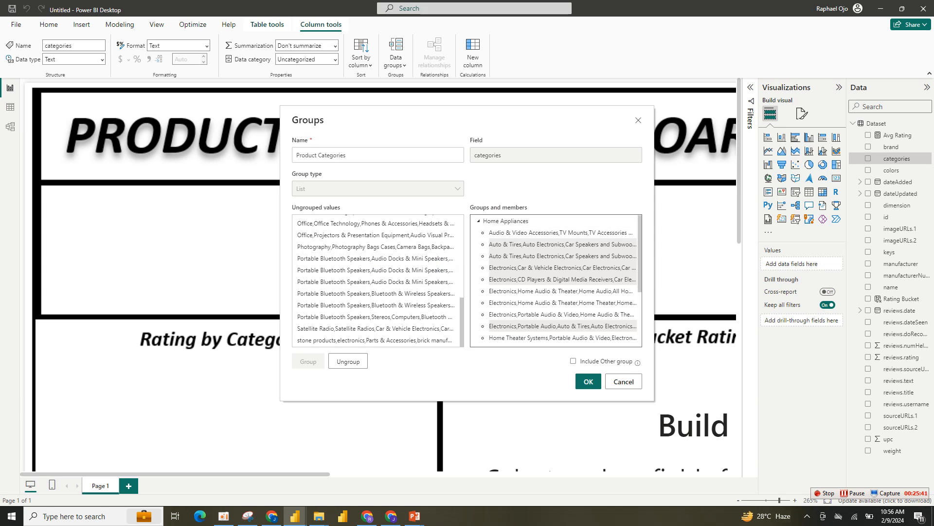
{"action": "scroll", "coordinate": [556, 280], "scroll_direction": "down", "scroll_amount": 3}
{"action": "scroll", "coordinate": [556, 279], "scroll_direction": "up", "scroll_amount": 3}
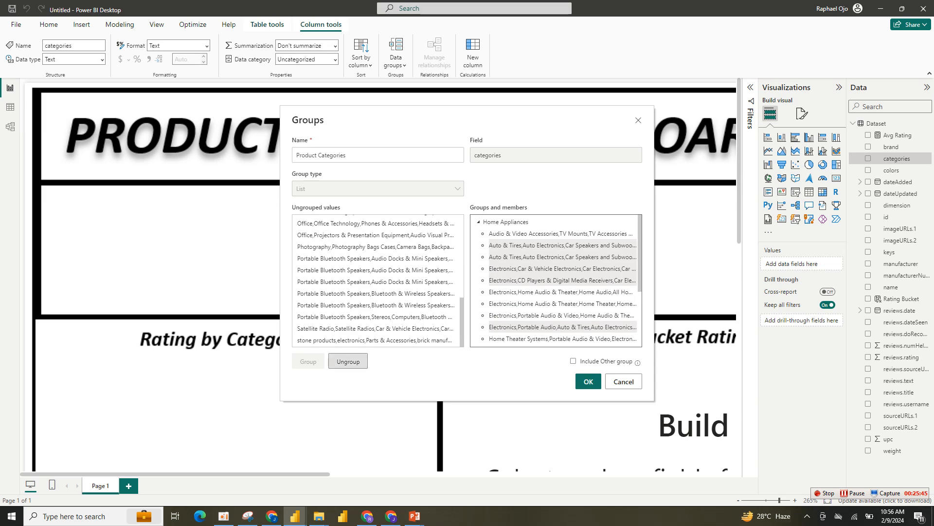
{"action": "left_click", "coordinate": [347, 361]}
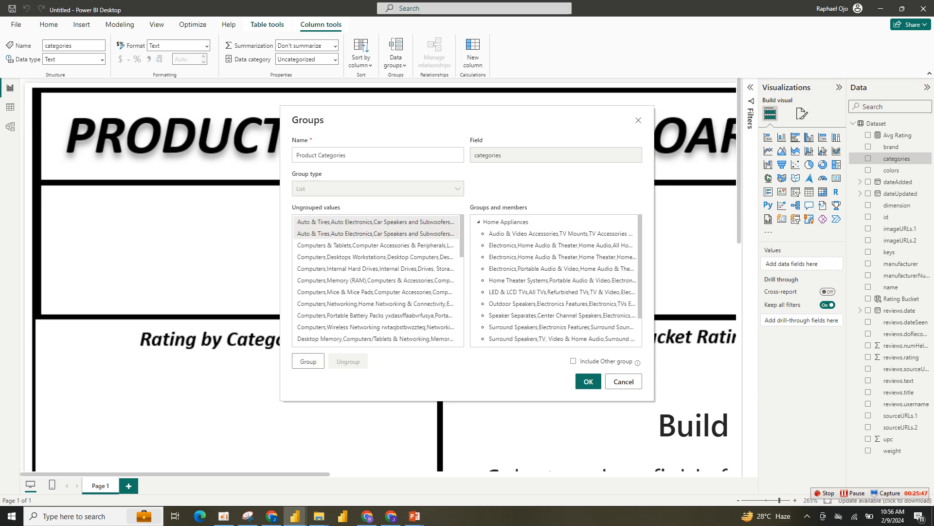
- Group the selected car electronics values separately from Home Appliances and name the new group Cars Accessories
{"action": "left_click", "coordinate": [479, 222]}
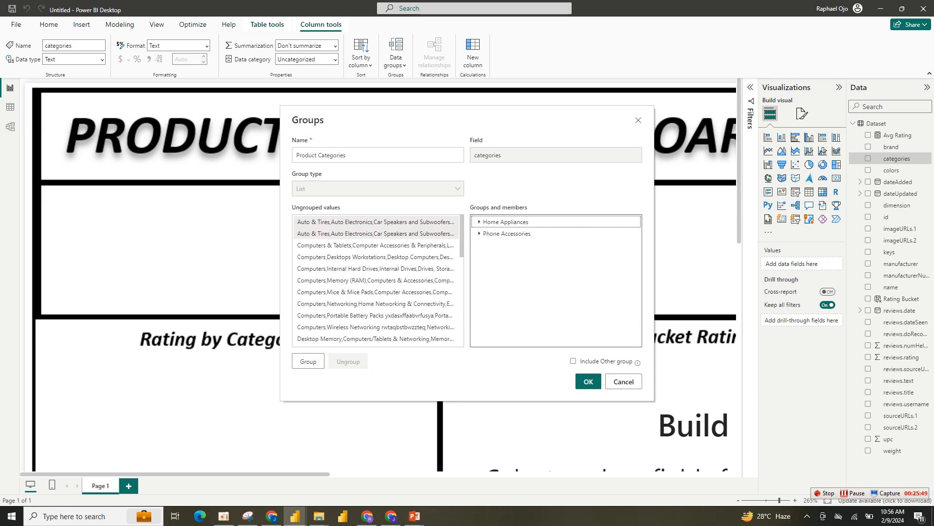
{"action": "left_click", "coordinate": [308, 361]}
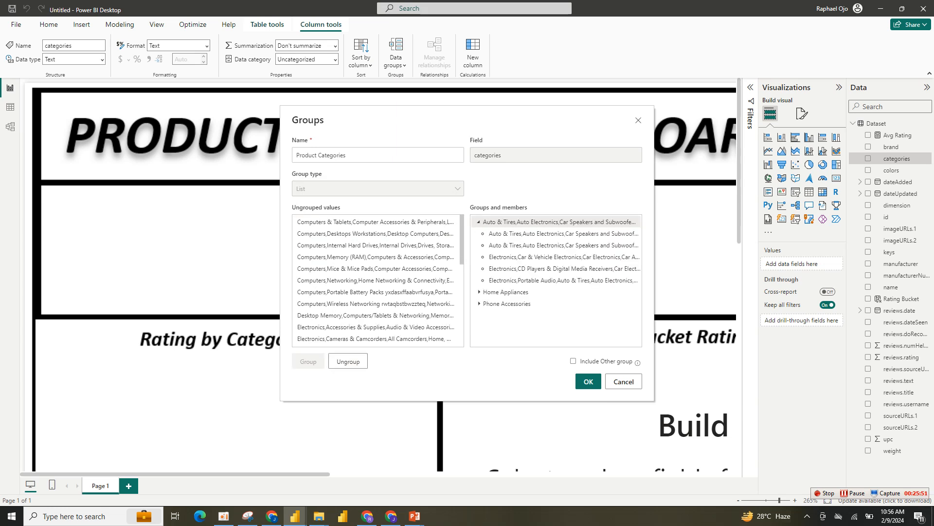
{"action": "triple_click", "coordinate": [516, 217]}
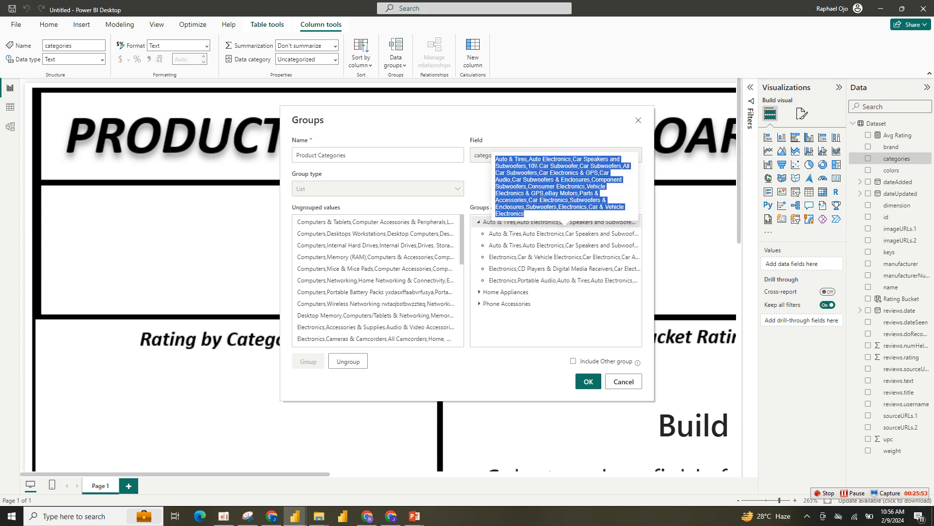
{"action": "double_click", "coordinate": [516, 222]}
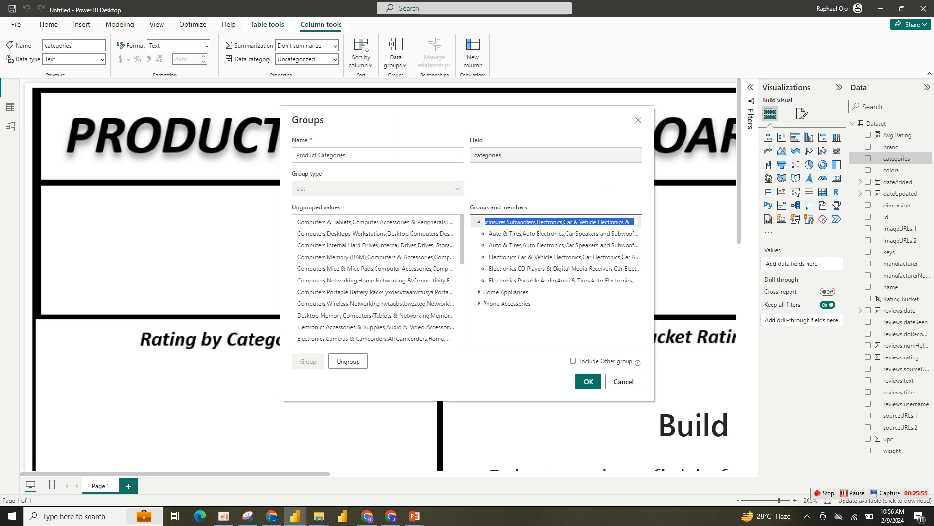
{"action": "type", "text": "Ca"}
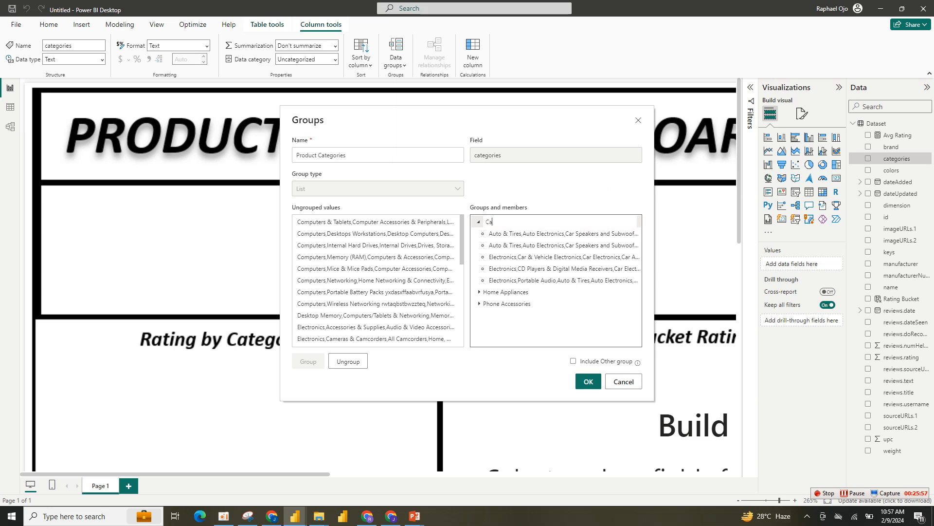
{"action": "type", "text": "rs Accessories"}
{"action": "key", "text": "Return"}
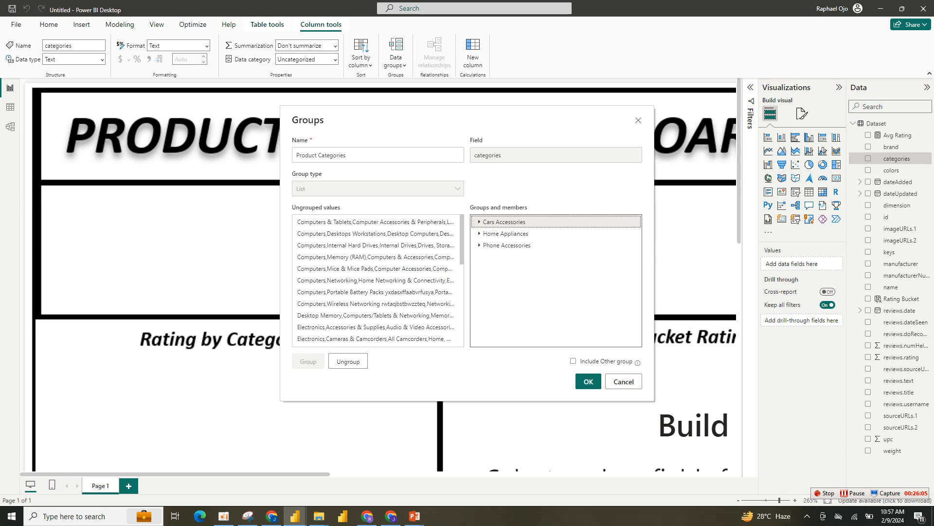
- Select all ungrouped computer values from "Computers & Tablets,Computer Accessories & Peripherals" through "Desktop Memory,Computers/Tablets & Networking"
{"action": "left_click", "coordinate": [374, 222]}
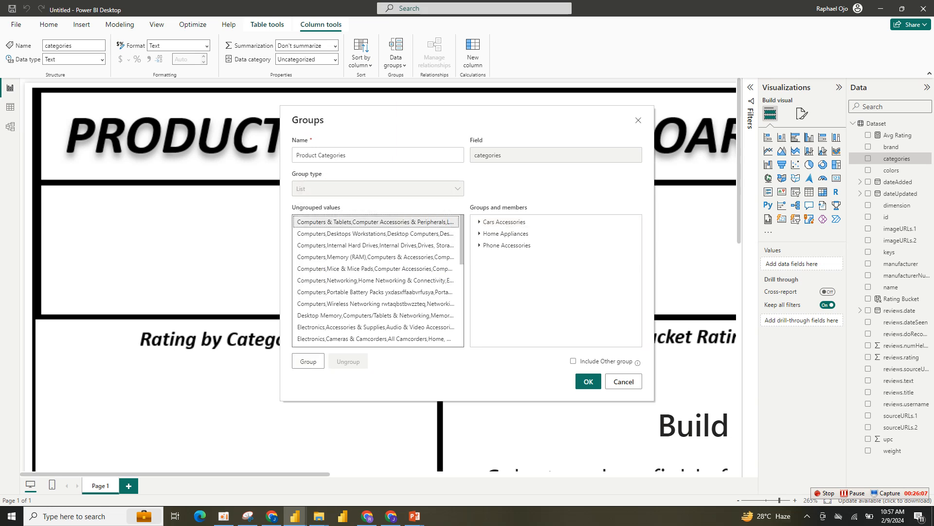
{"action": "left_click", "coordinate": [375, 234], "text": "ctrl"}
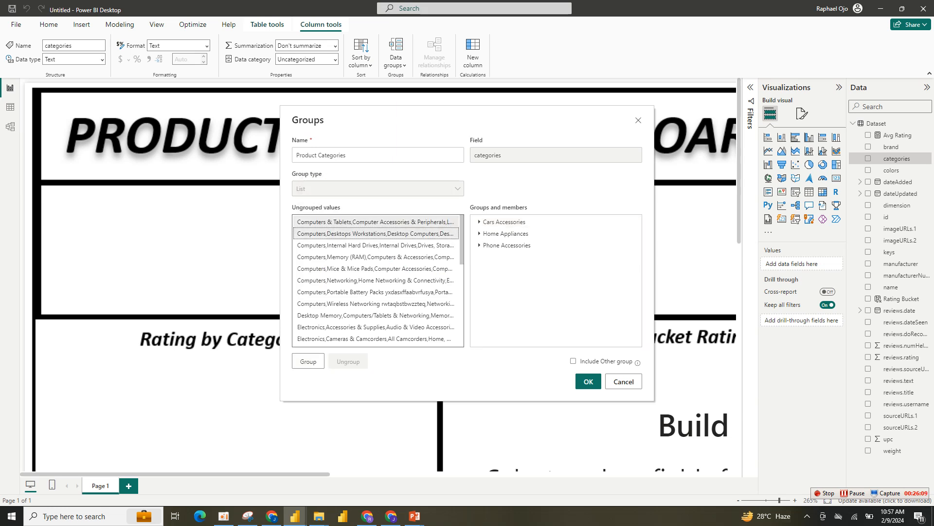
{"action": "left_click", "coordinate": [374, 245], "text": "ctrl"}
{"action": "left_click", "coordinate": [375, 257], "text": "ctrl"}
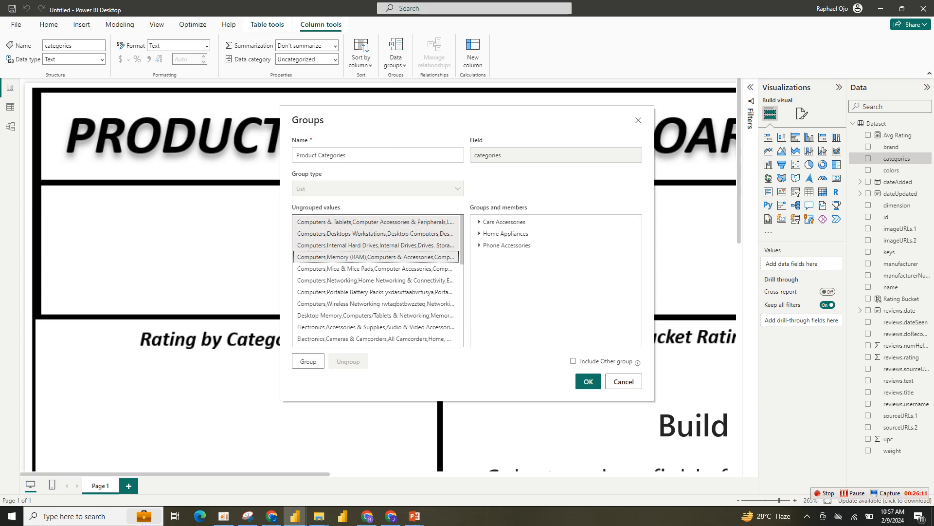
{"action": "left_click", "coordinate": [374, 268], "text": "ctrl"}
{"action": "left_click", "coordinate": [375, 280], "text": "ctrl"}
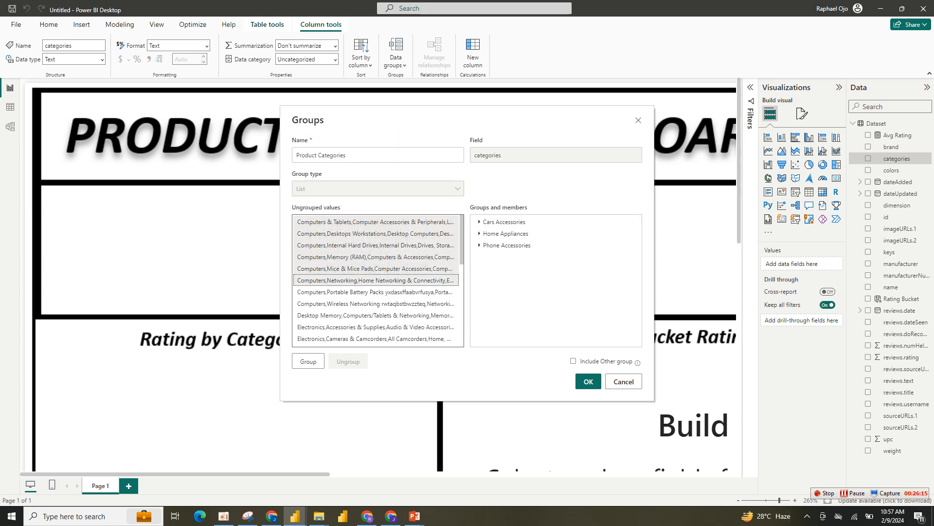
{"action": "left_click", "coordinate": [375, 292], "text": "ctrl"}
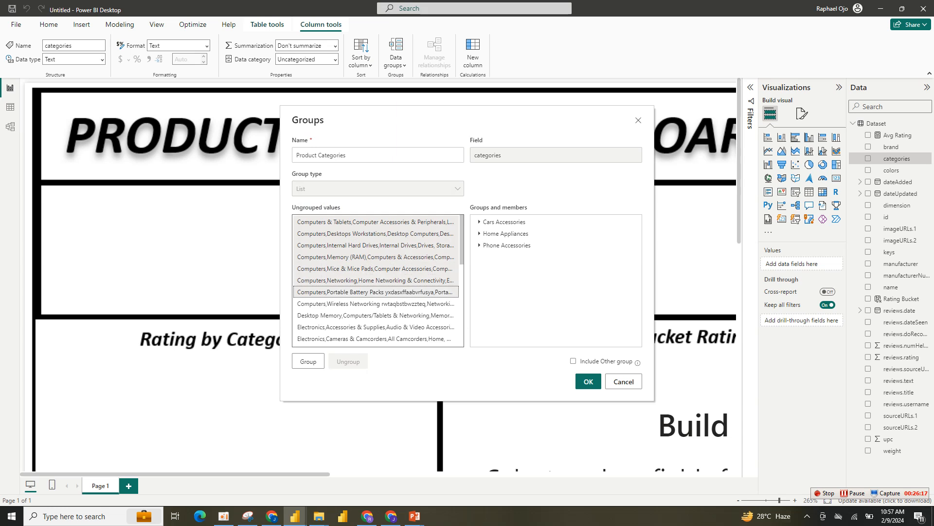
{"action": "left_click", "coordinate": [375, 316], "text": "ctrl"}
{"action": "left_click", "coordinate": [374, 304], "text": "ctrl"}
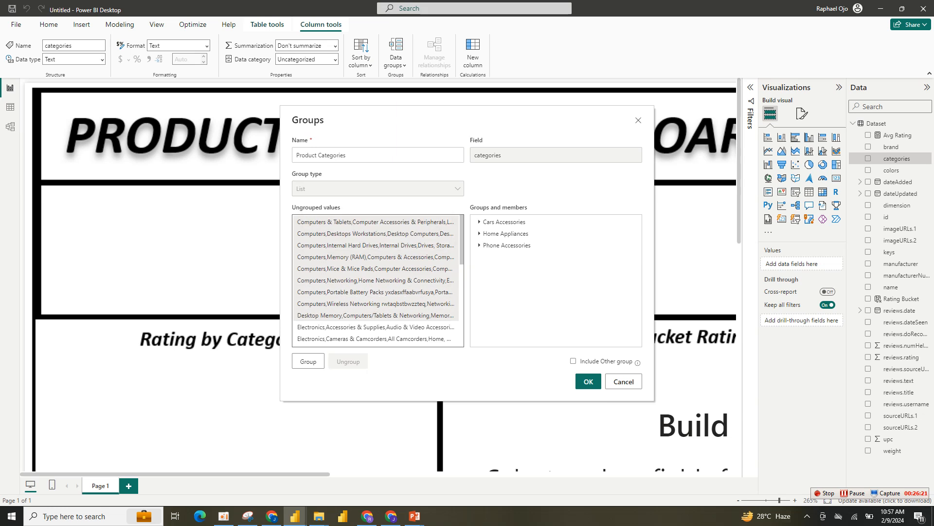
- Add both "Electronics,Computers,Computer Accessories" values and the "Internal Solid State Drives" value to the selected ungrouped computer values
{"action": "scroll", "coordinate": [375, 280], "scroll_direction": "down", "scroll_amount": 3}
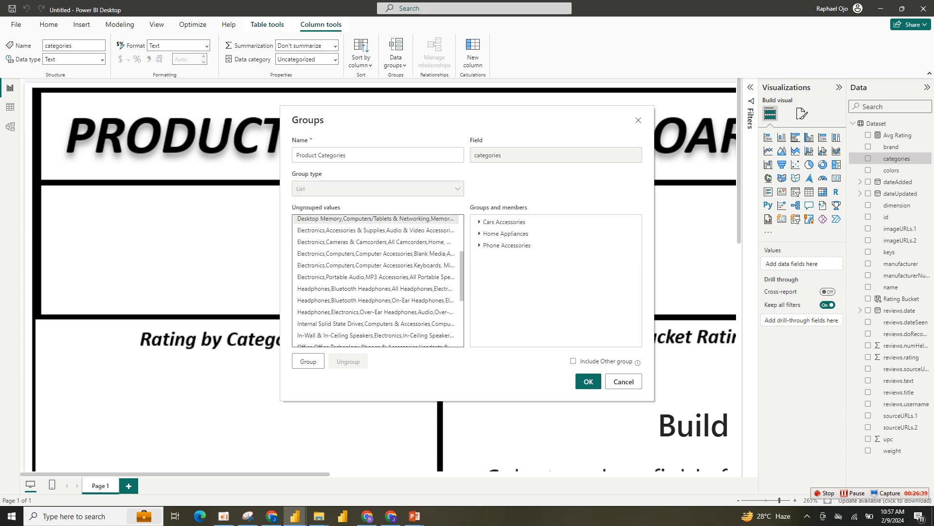
{"action": "left_click", "coordinate": [375, 253], "text": "ctrl"}
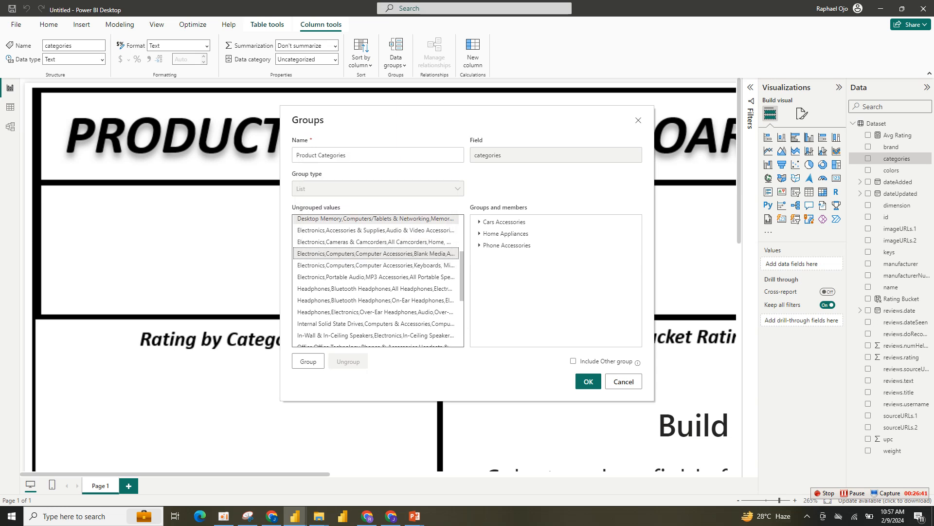
{"action": "left_click", "coordinate": [376, 265], "text": "ctrl"}
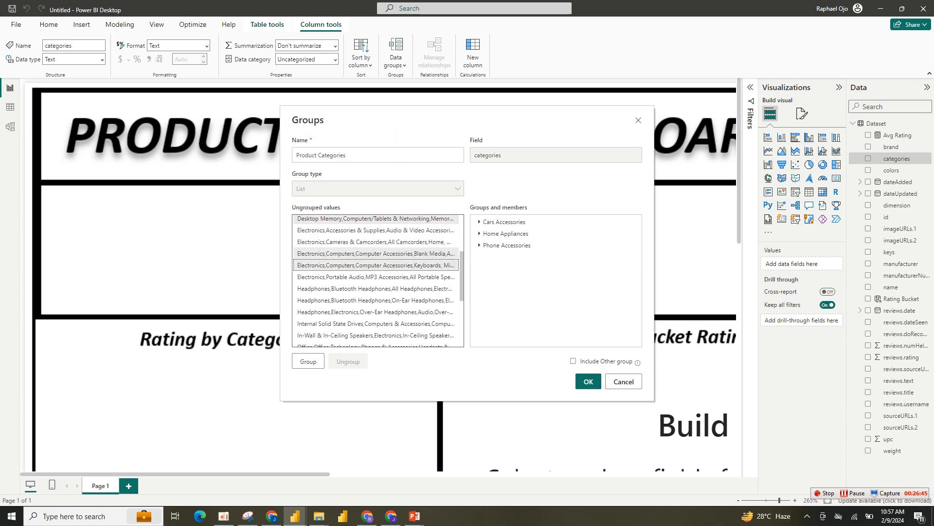
{"action": "scroll", "coordinate": [376, 267], "scroll_direction": "down", "scroll_amount": 1}
{"action": "scroll", "coordinate": [375, 266], "scroll_direction": "down", "scroll_amount": 1}
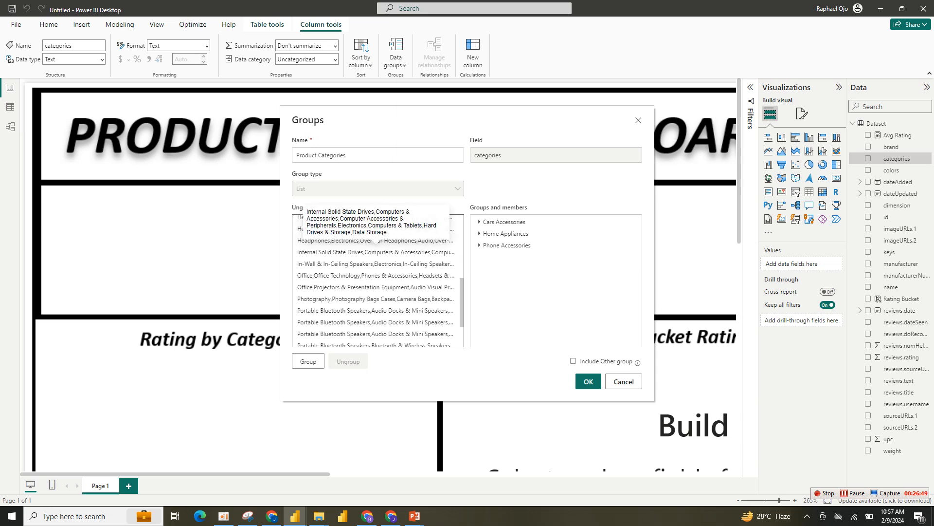
{"action": "left_click", "coordinate": [375, 252], "text": "ctrl"}
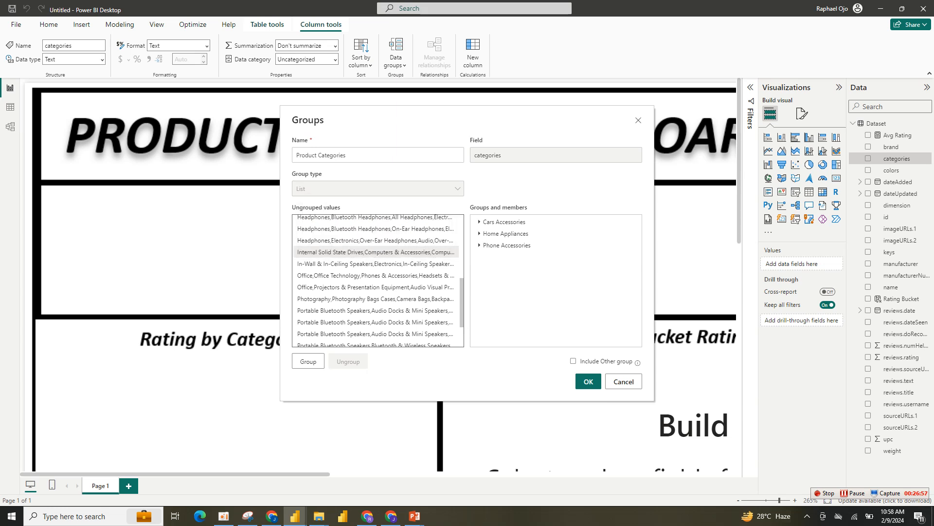
{"action": "scroll", "coordinate": [378, 281], "scroll_direction": "down", "scroll_amount": 3}
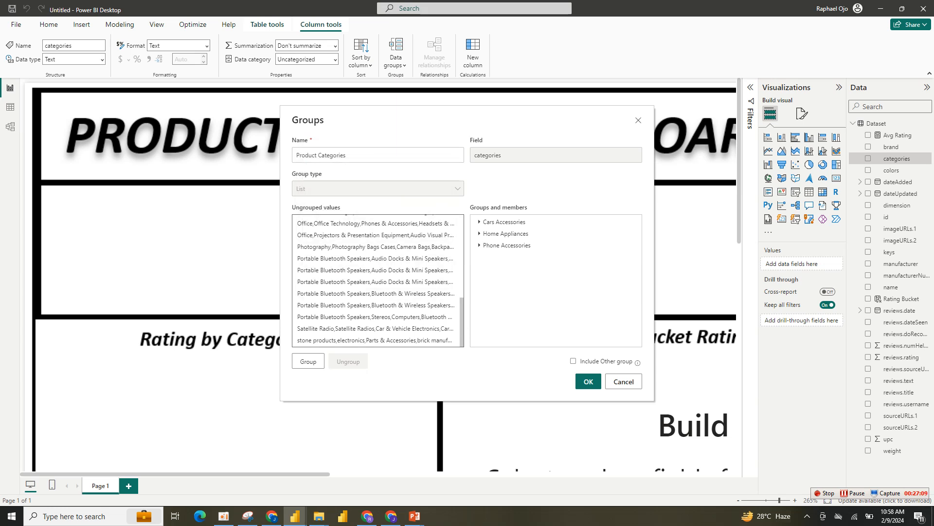
- Group the selected computer values, name the new group Computer & Accessories and collapse it
{"action": "left_click", "coordinate": [308, 361]}
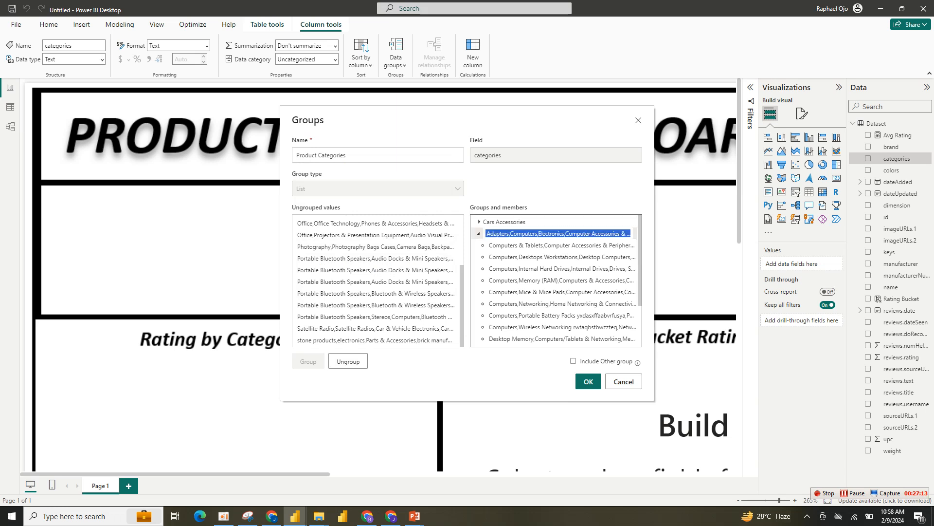
{"action": "type", "text": "Computer"}
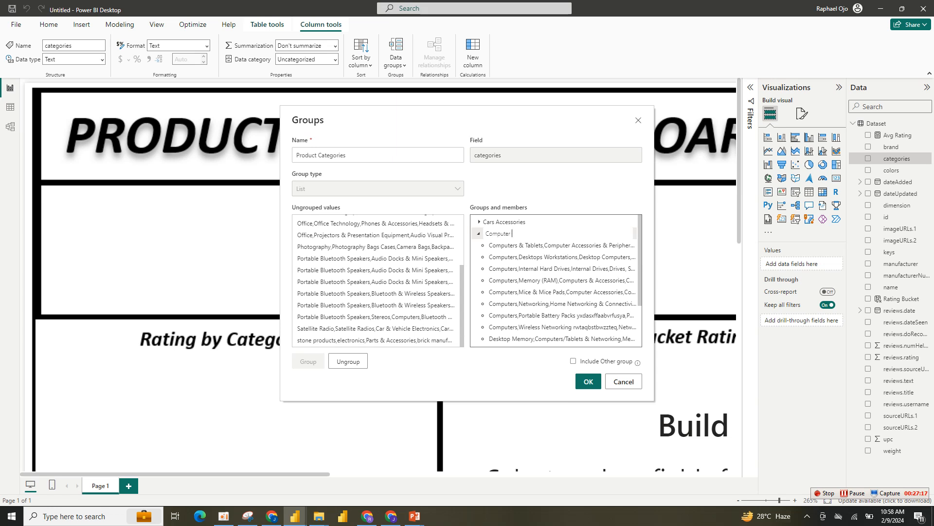
{"action": "type", "text": " & Accessories"}
{"action": "key", "text": "Return"}
{"action": "left_click", "coordinate": [479, 233]}
{"action": "left_click", "coordinate": [479, 233]}
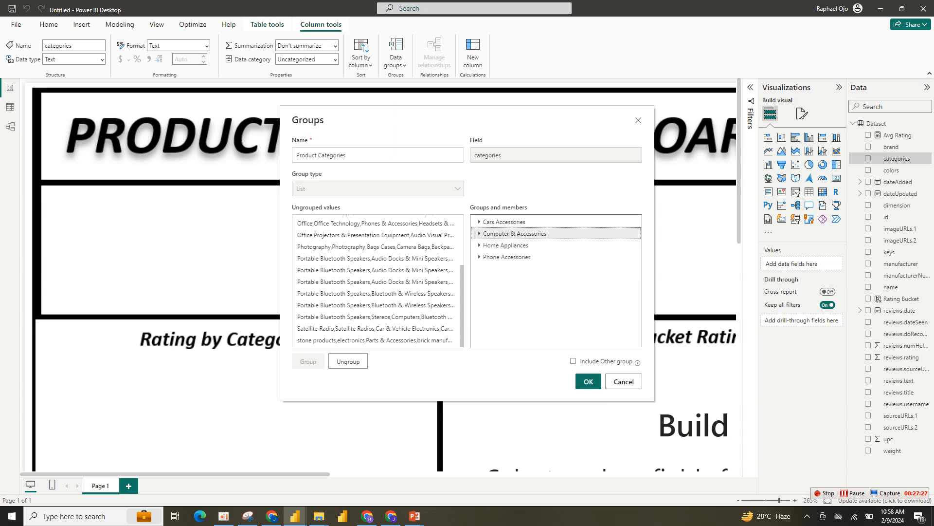
- Group the ungrouped "Office,Office Technology" and "Office,Projectors & Presentation Equipment" values and name the new group Office Appliances
{"action": "left_click", "coordinate": [376, 259]}
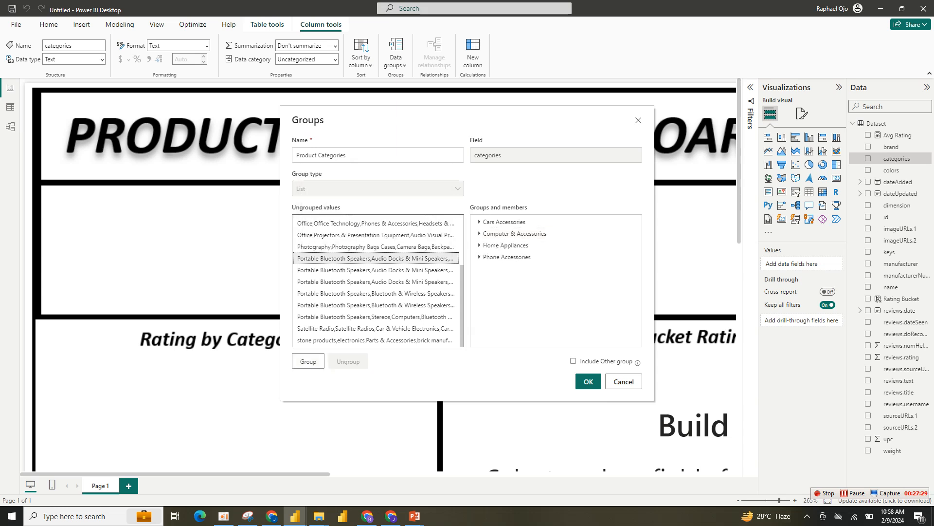
{"action": "left_click", "coordinate": [375, 223]}
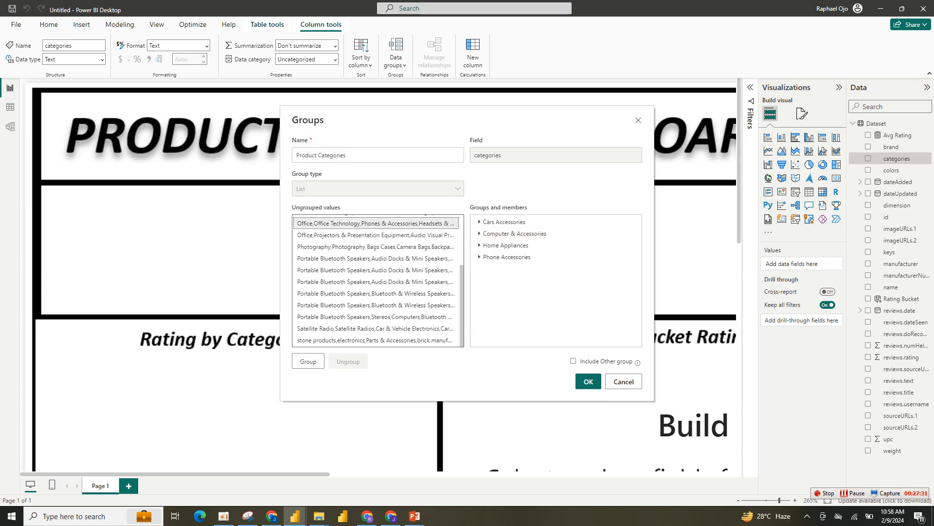
{"action": "left_click", "coordinate": [375, 235], "text": "ctrl"}
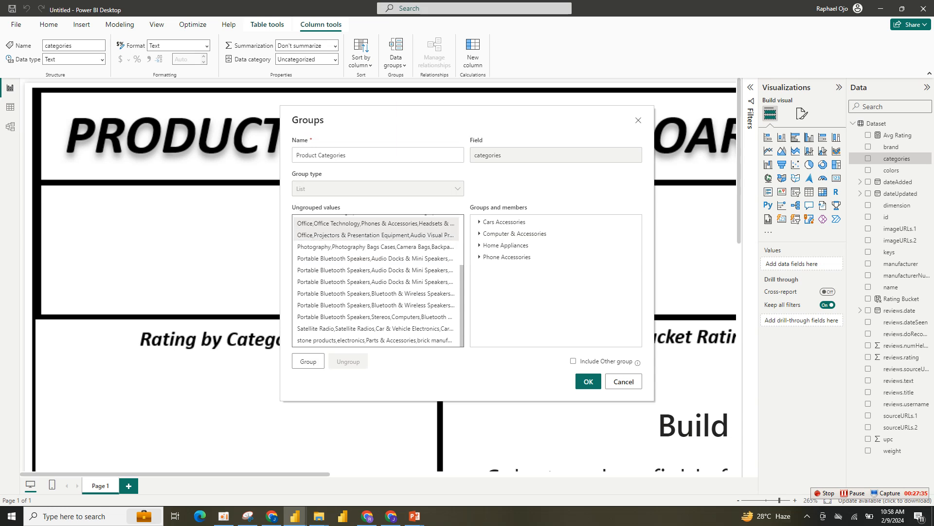
{"action": "scroll", "coordinate": [378, 281], "scroll_direction": "up", "scroll_amount": 3}
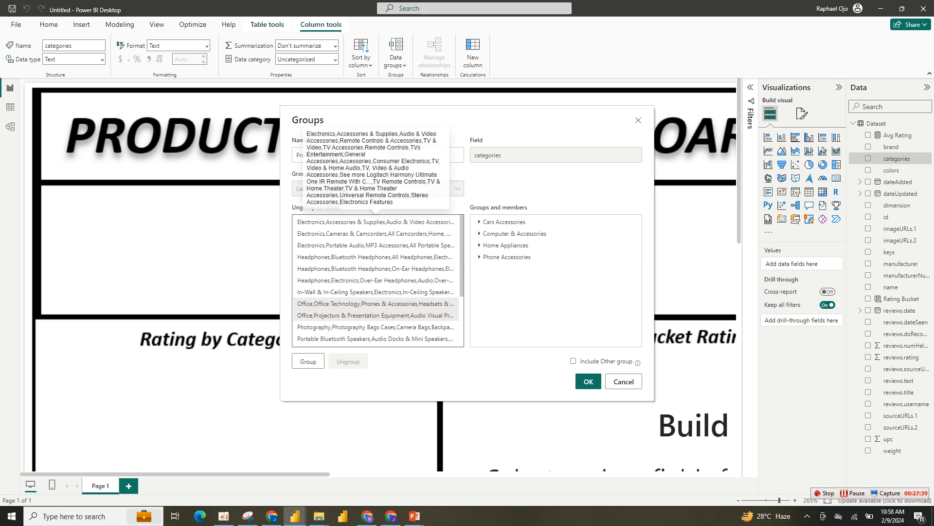
{"action": "left_click", "coordinate": [308, 361]}
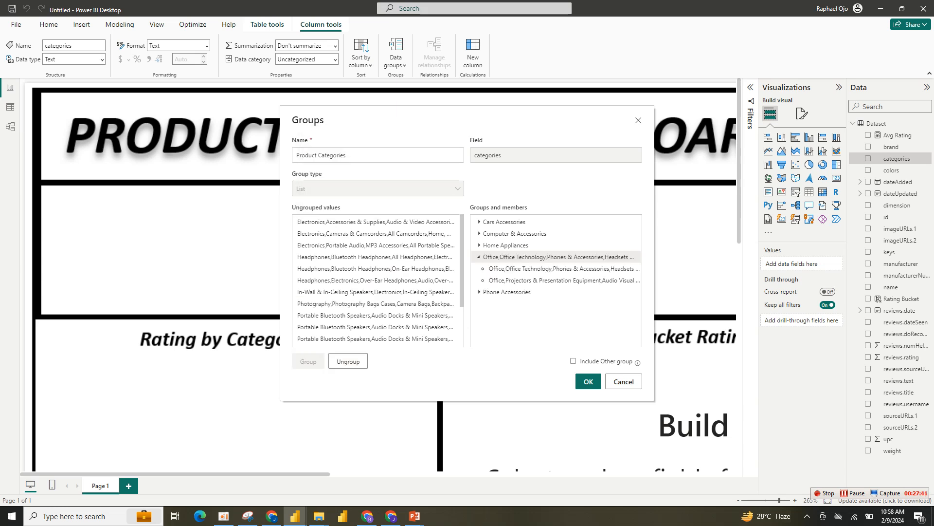
{"action": "double_click", "coordinate": [558, 257]}
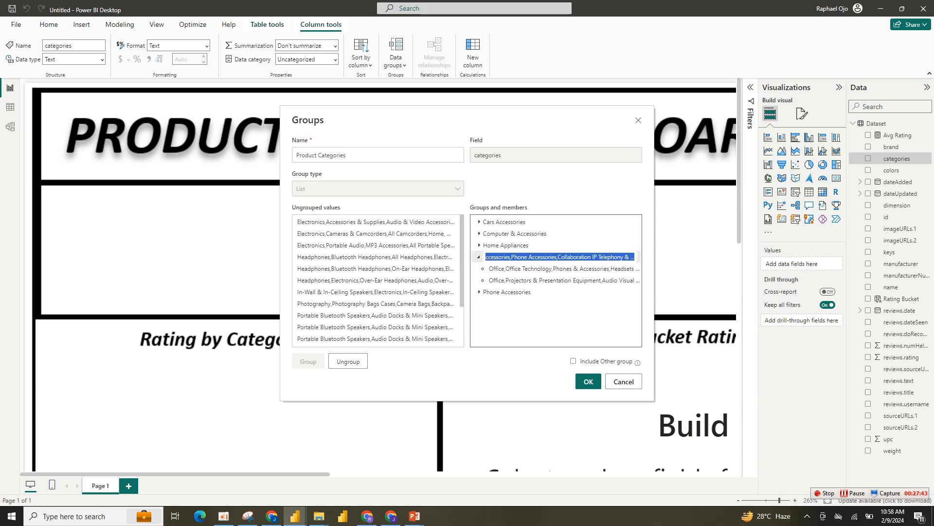
{"action": "type", "text": "Of"}
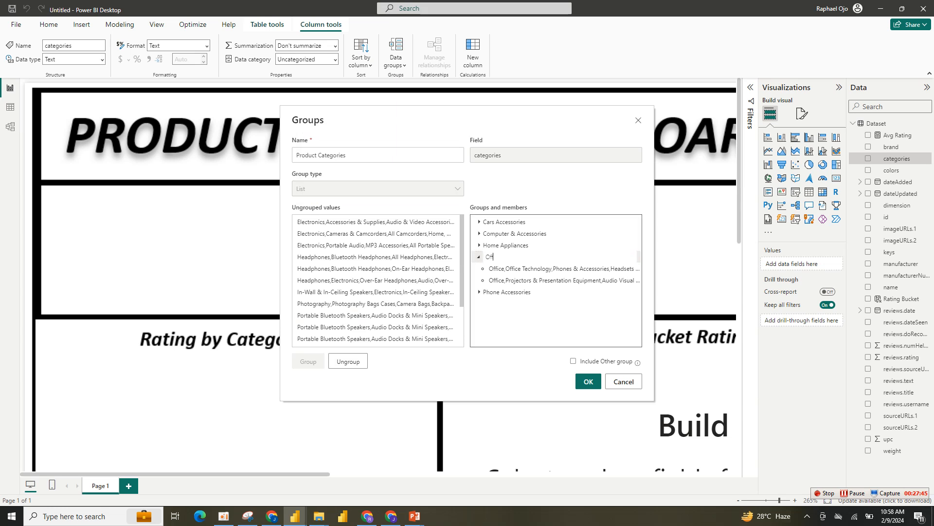
{"action": "type", "text": "fice Appliances"}
- Add the ungrouped "Electronics,Accessories & Supplies" value to the Home Appliances group, and collapse the Home Appliances and Office Appliances groups
{"action": "left_click", "coordinate": [375, 269]}
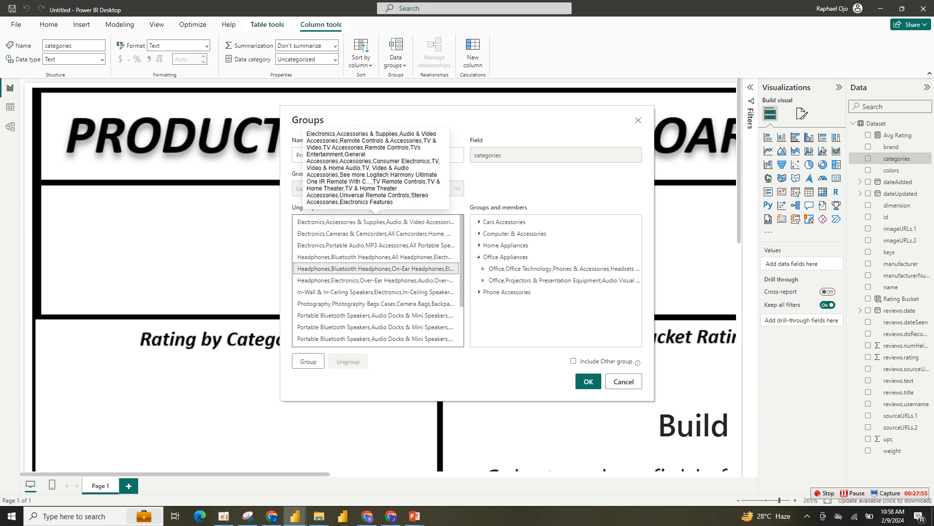
{"action": "left_click", "coordinate": [375, 222]}
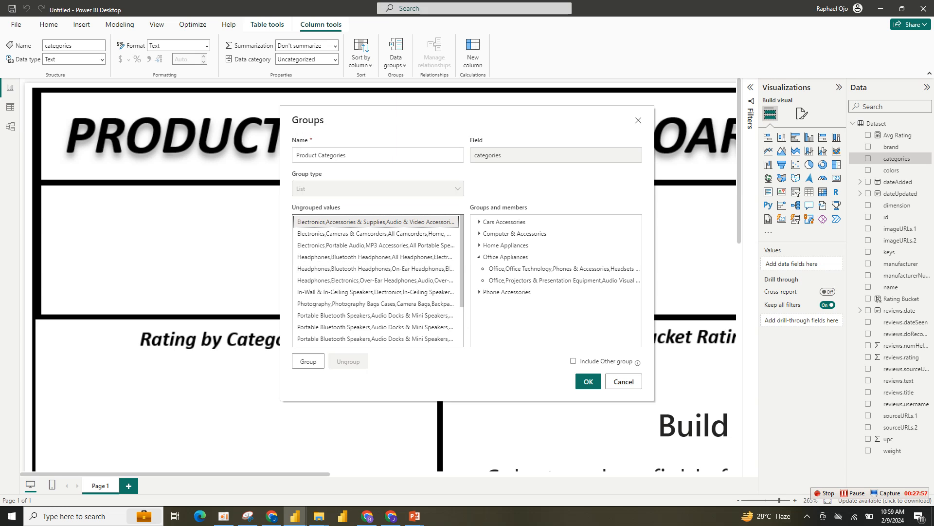
{"action": "left_click", "coordinate": [506, 245]}
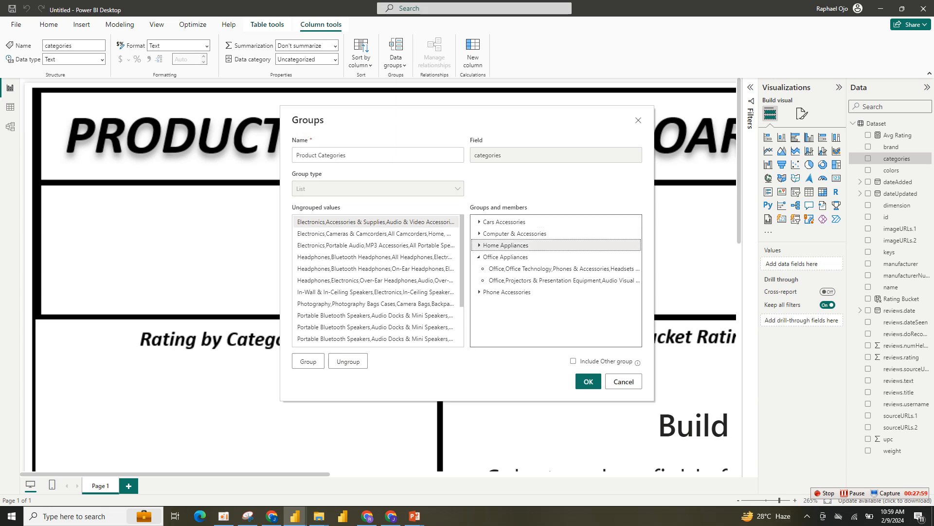
{"action": "left_click", "coordinate": [308, 361]}
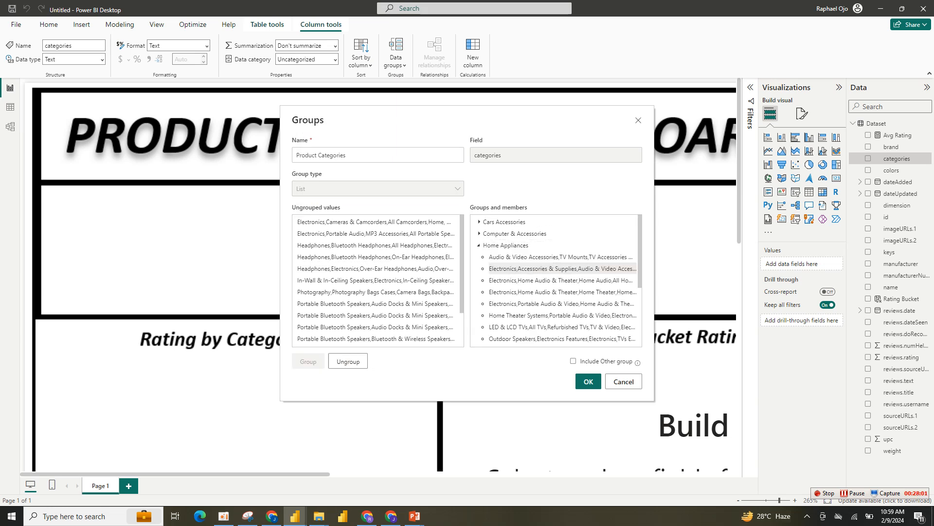
{"action": "left_click", "coordinate": [479, 245]}
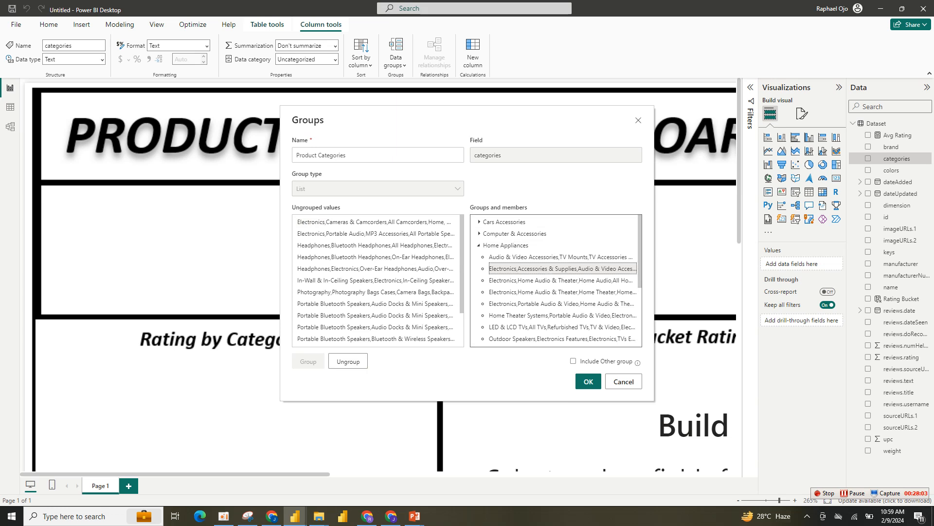
{"action": "left_click", "coordinate": [479, 256]}
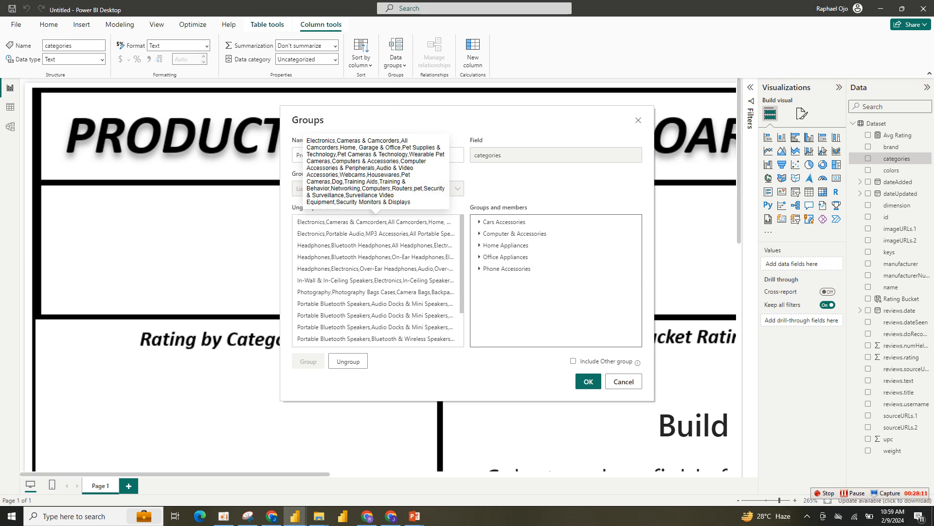
- Group the ungrouped "Electronics,Cameras & Camcorders", "Satellite Radio" and "stone products" values as Surveillance and collapse the new group
{"action": "left_click", "coordinate": [375, 221]}
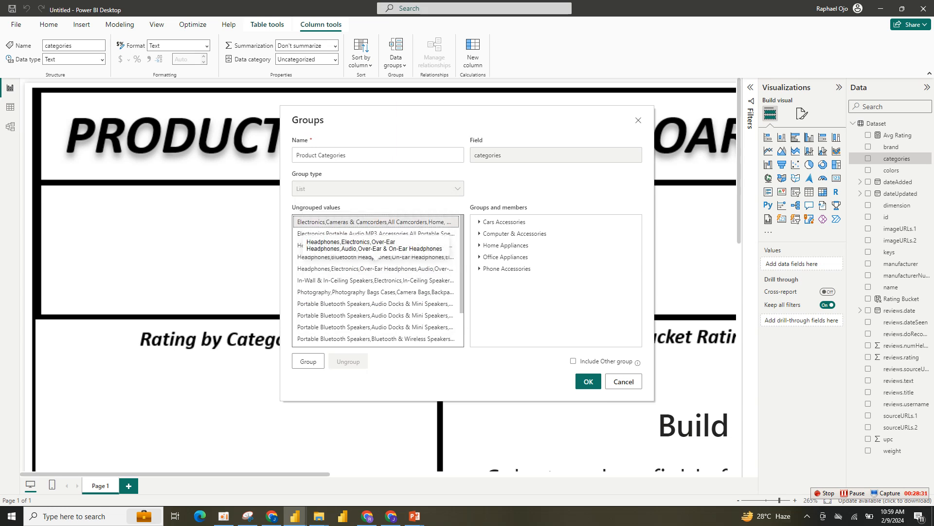
{"action": "scroll", "coordinate": [378, 281], "scroll_direction": "down", "scroll_amount": 1}
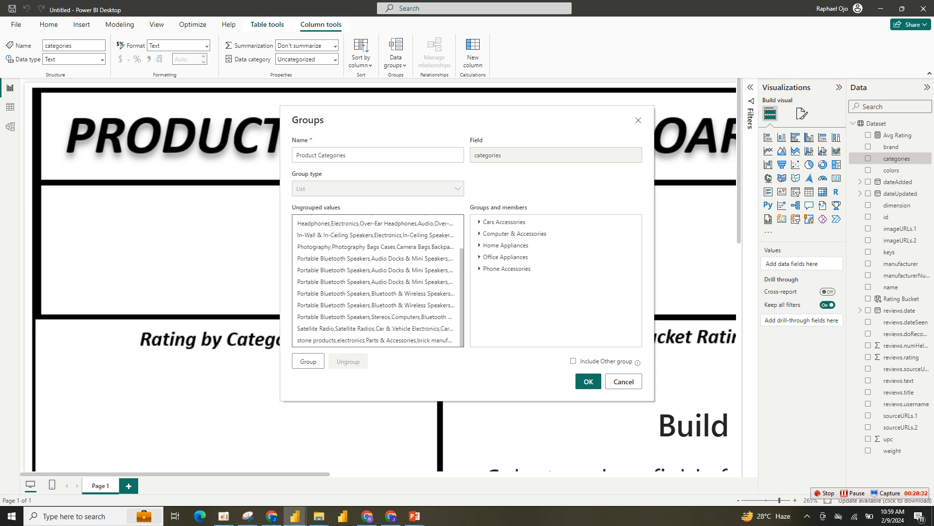
{"action": "left_click", "coordinate": [376, 328]}
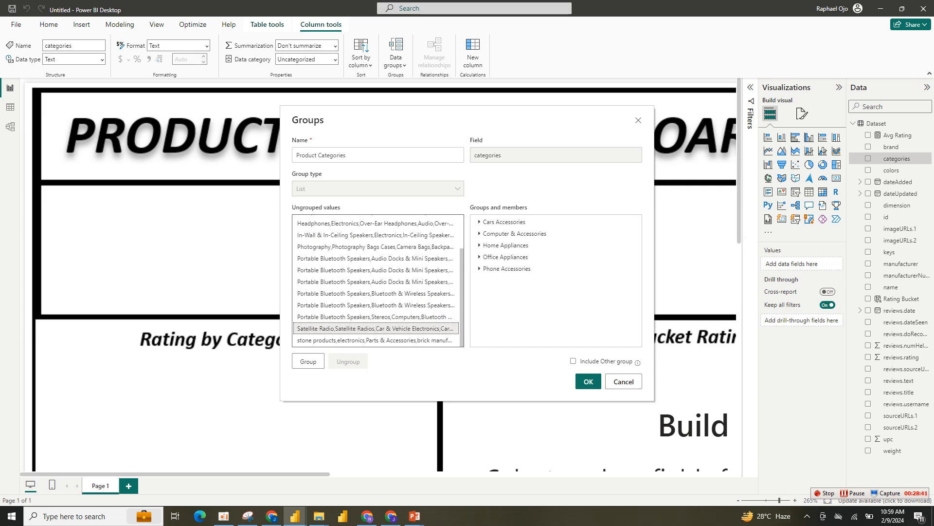
{"action": "left_click", "coordinate": [308, 361]}
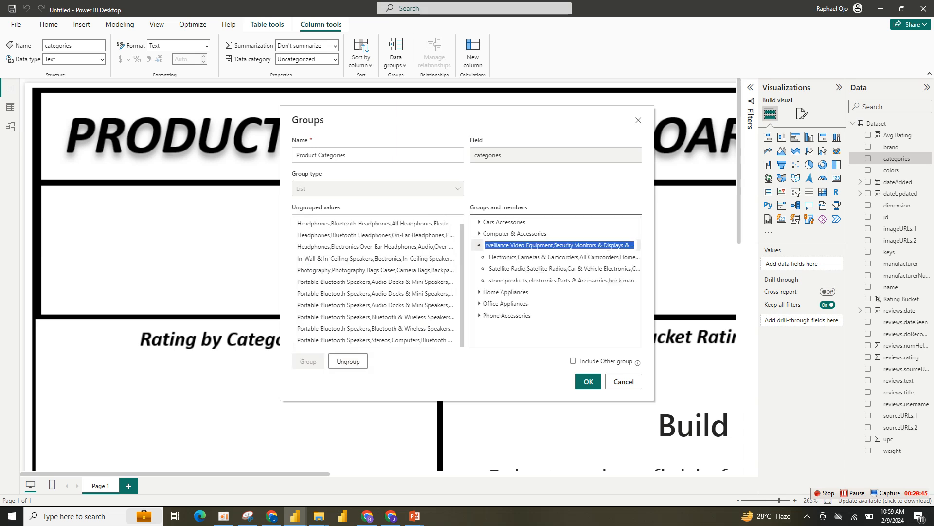
{"action": "type", "text": "Survei"}
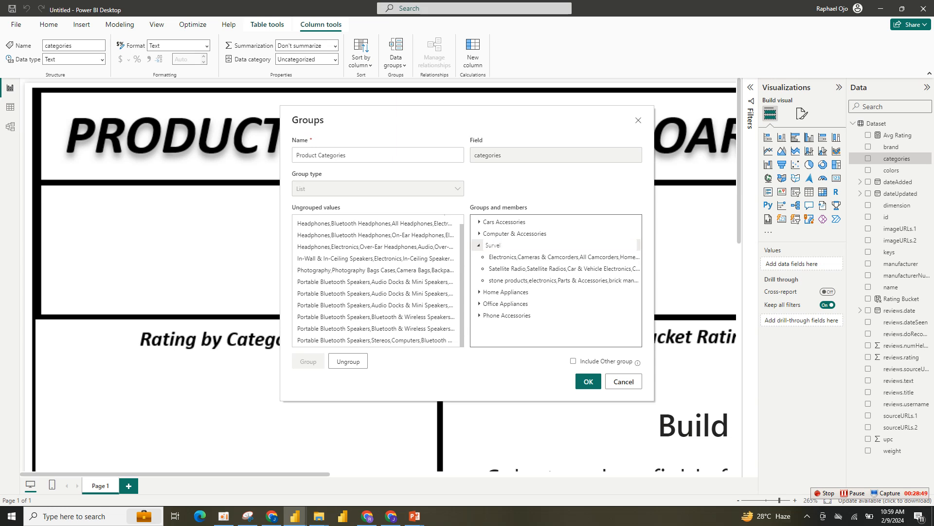
{"action": "type", "text": "llance"}
{"action": "key", "text": "Return"}
{"action": "key", "text": "Left"}
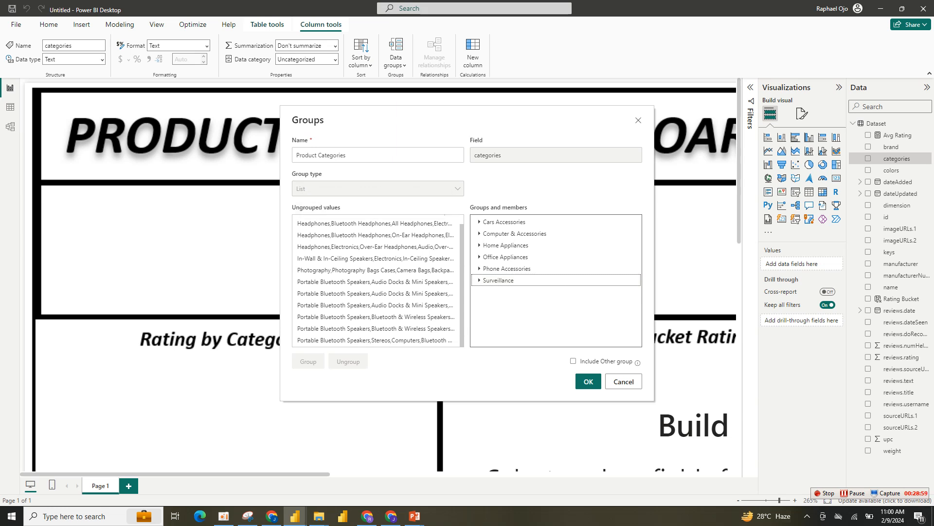
{"action": "scroll", "coordinate": [378, 281], "scroll_direction": "up", "scroll_amount": 1}
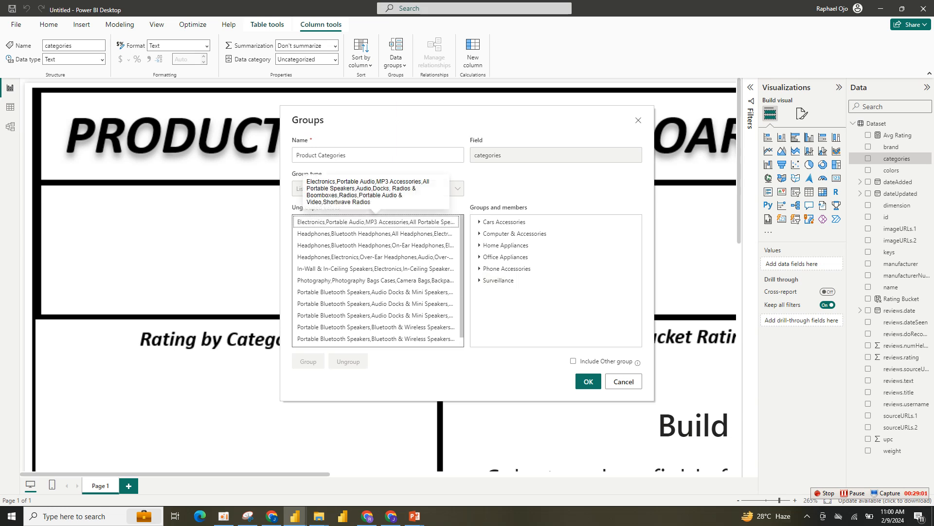
{"action": "left_click", "coordinate": [376, 222]}
{"action": "left_click", "coordinate": [376, 234], "text": "ctrl"}
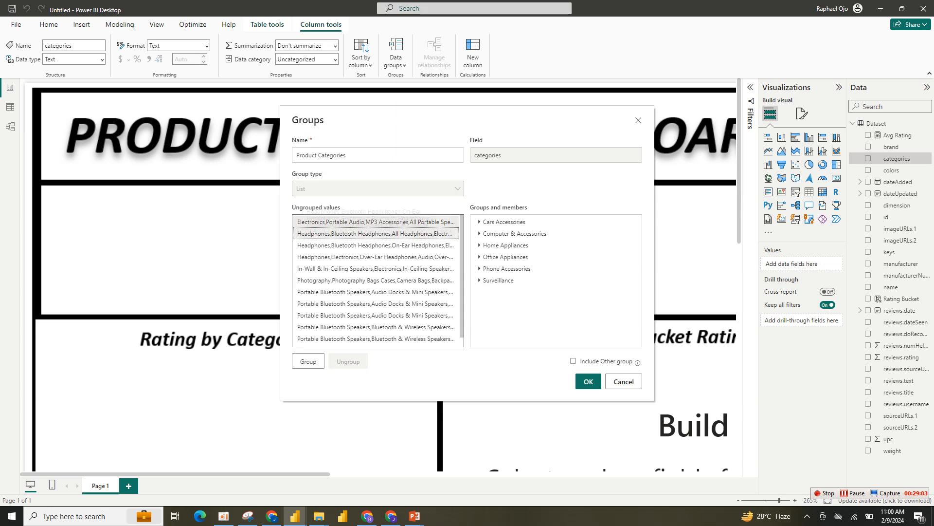
{"action": "left_click", "coordinate": [376, 245], "text": "ctrl"}
{"action": "left_click", "coordinate": [375, 257], "text": "ctrl"}
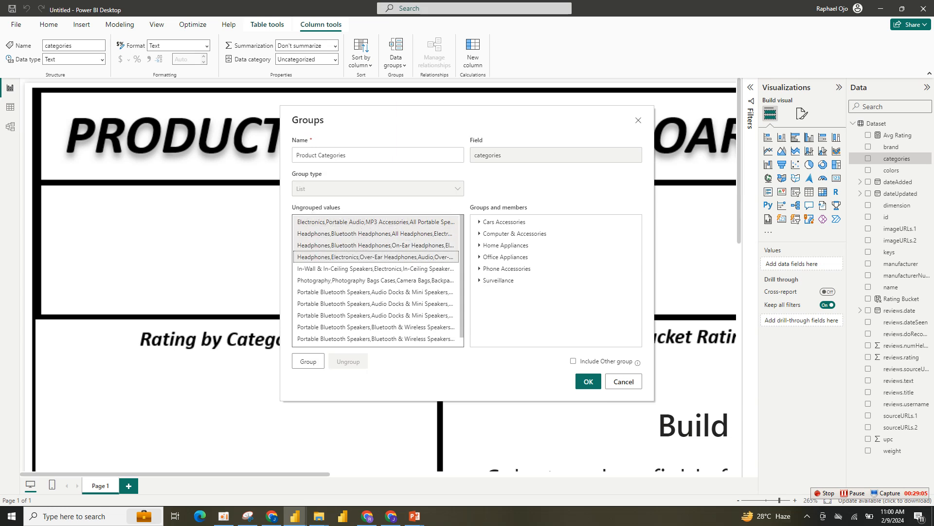
{"action": "left_click", "coordinate": [375, 304], "text": "ctrl"}
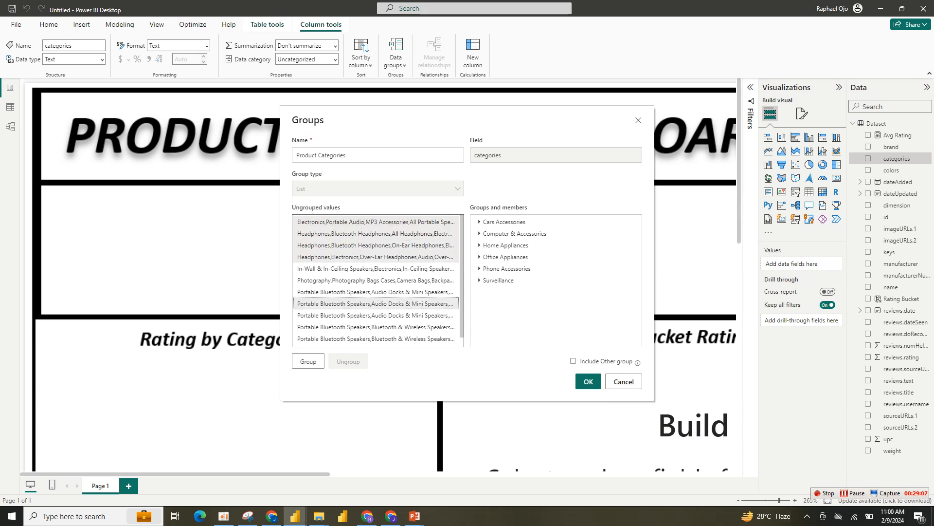
{"action": "left_click", "coordinate": [375, 292], "text": "ctrl"}
{"action": "left_click", "coordinate": [375, 315], "text": "ctrl"}
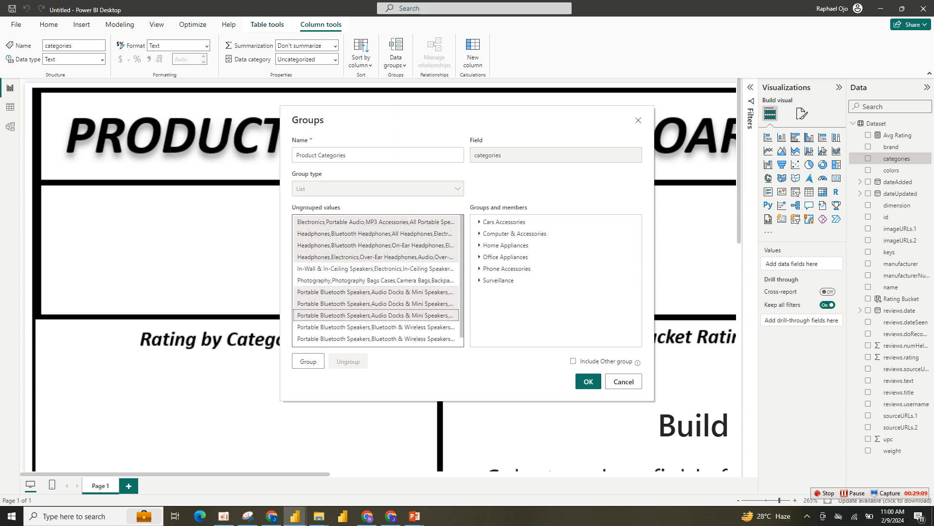
{"action": "left_click", "coordinate": [376, 327], "text": "ctrl"}
{"action": "left_click", "coordinate": [375, 339], "text": "ctrl"}
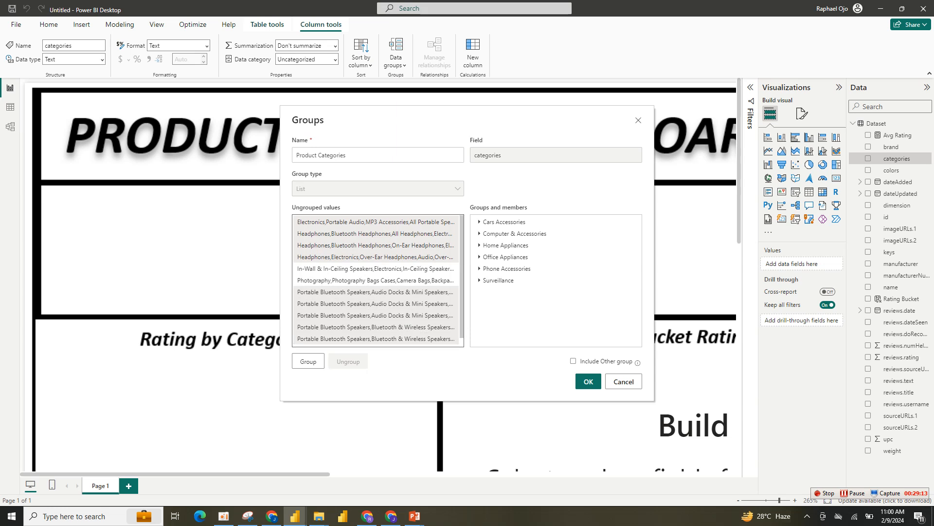
- Group all ungrouped Portable Bluetooth Speakers and Headphones values together with "Electronics,Portable Audio,MP3 Accessories", excluding the In-Wall speakers and Photography values
{"action": "scroll", "coordinate": [378, 281], "scroll_direction": "down", "scroll_amount": 1}
{"action": "left_click", "coordinate": [376, 340]}
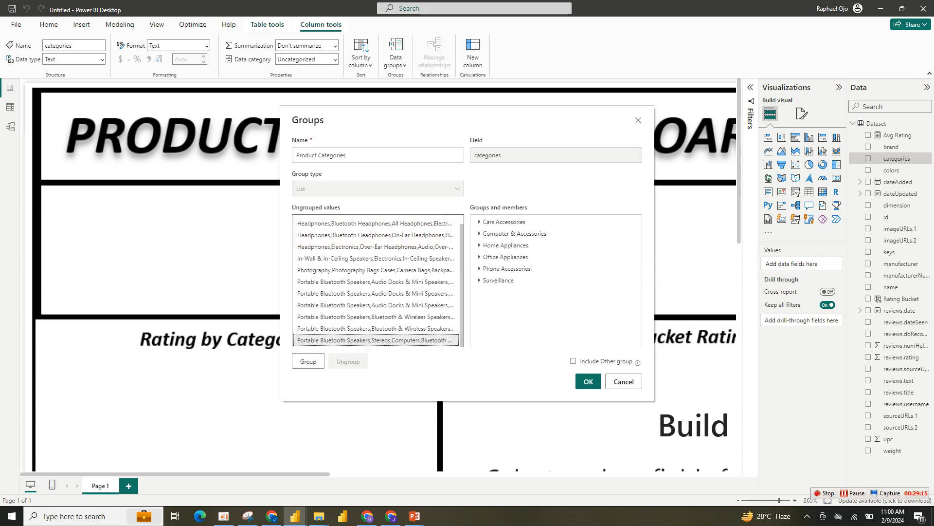
{"action": "left_click", "coordinate": [375, 328], "text": "ctrl"}
{"action": "left_click", "coordinate": [375, 317], "text": "ctrl"}
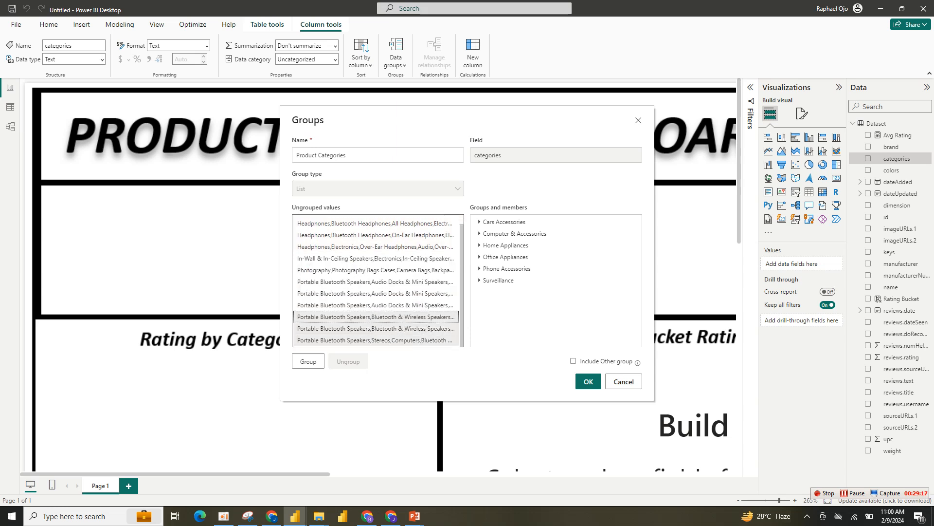
{"action": "left_click", "coordinate": [376, 305], "text": "ctrl"}
{"action": "left_click", "coordinate": [375, 294], "text": "ctrl"}
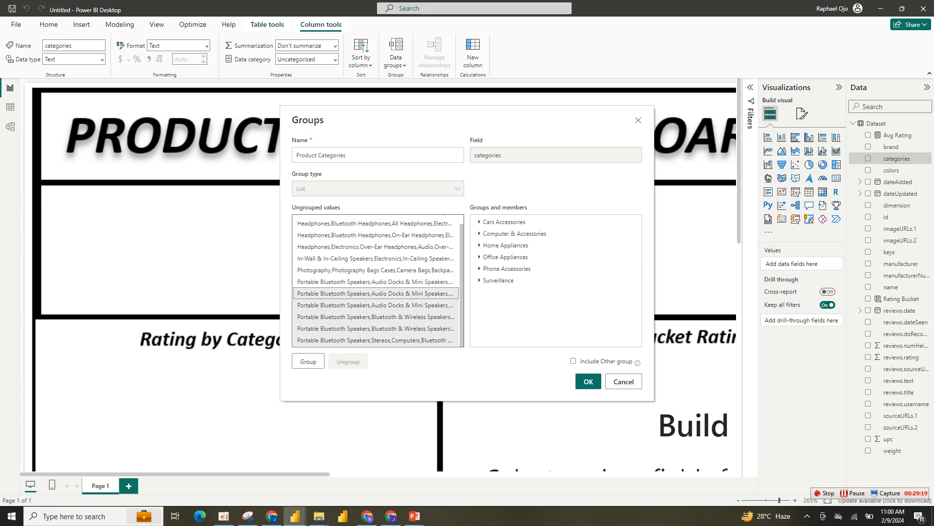
{"action": "left_click", "coordinate": [375, 282], "text": "ctrl"}
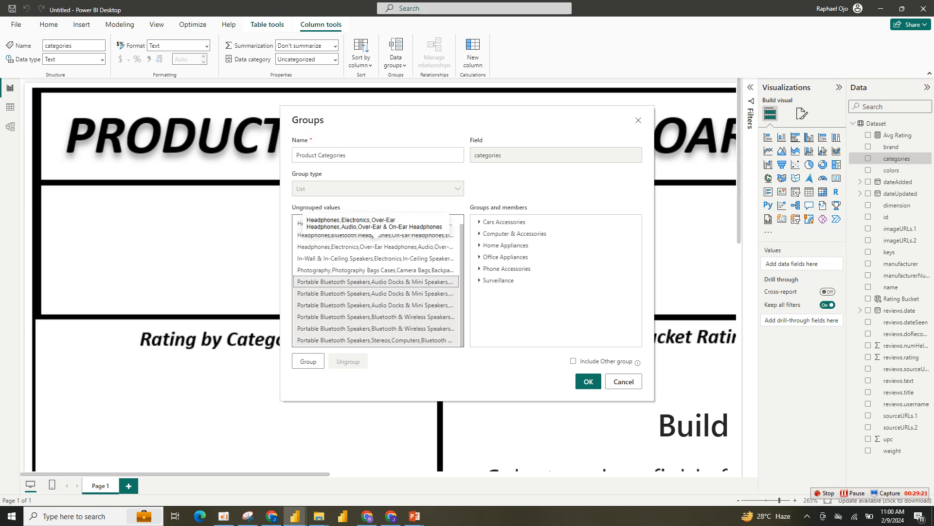
{"action": "left_click", "coordinate": [376, 247], "text": "ctrl"}
{"action": "left_click", "coordinate": [376, 235], "text": "ctrl"}
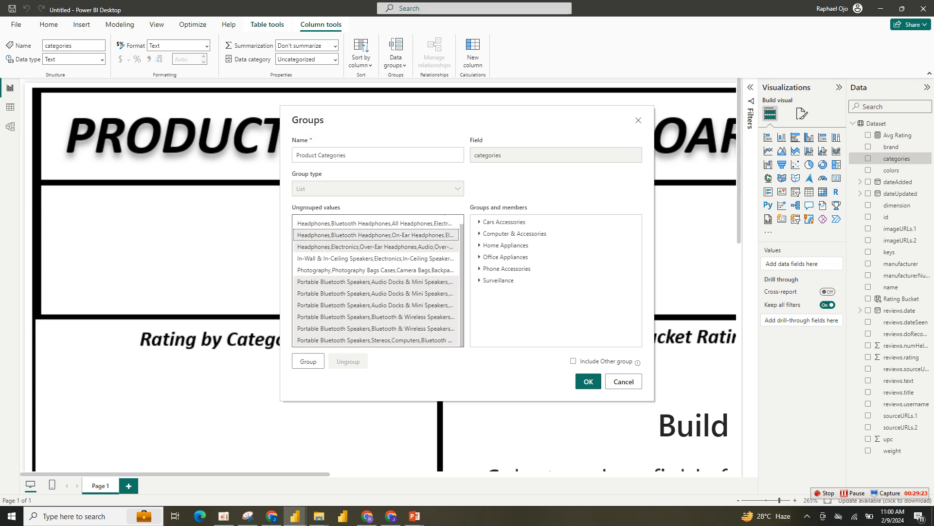
{"action": "left_click", "coordinate": [376, 224], "text": "ctrl"}
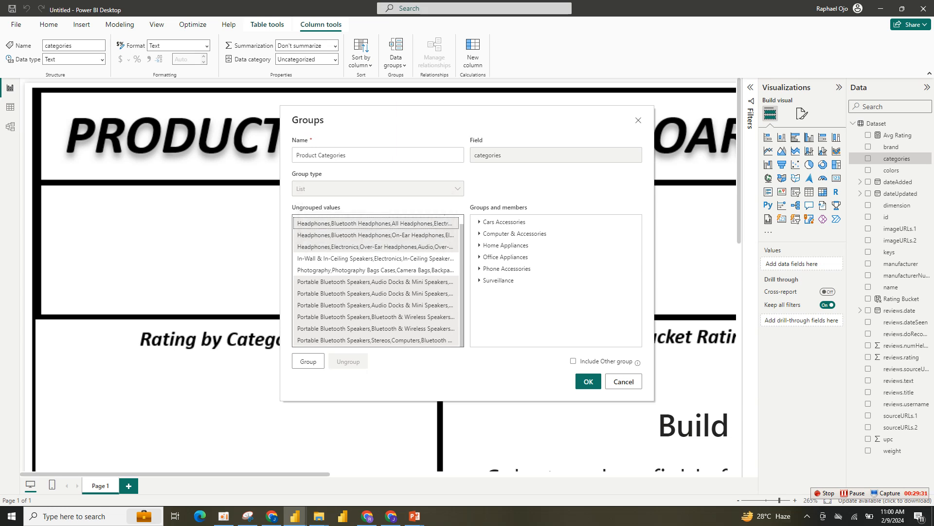
{"action": "scroll", "coordinate": [375, 249], "scroll_direction": "up", "scroll_amount": 1}
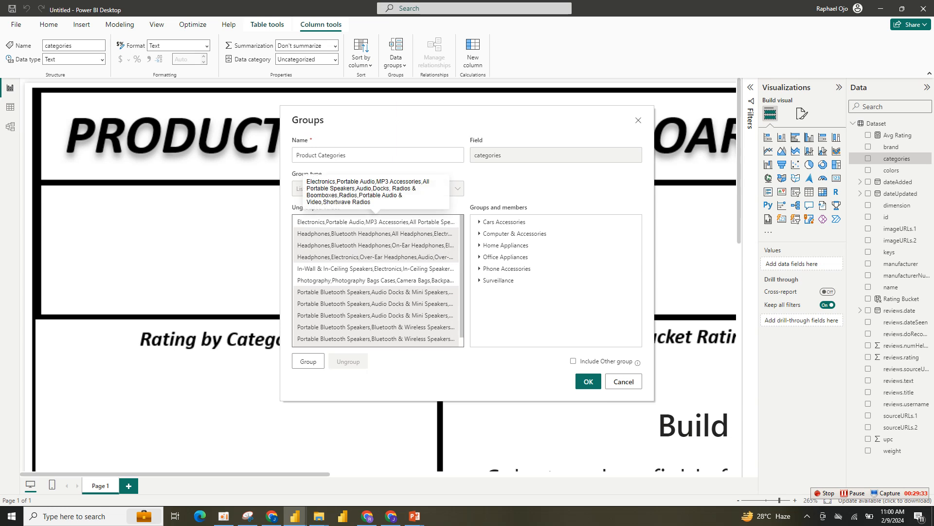
{"action": "left_click", "coordinate": [375, 222], "text": "ctrl"}
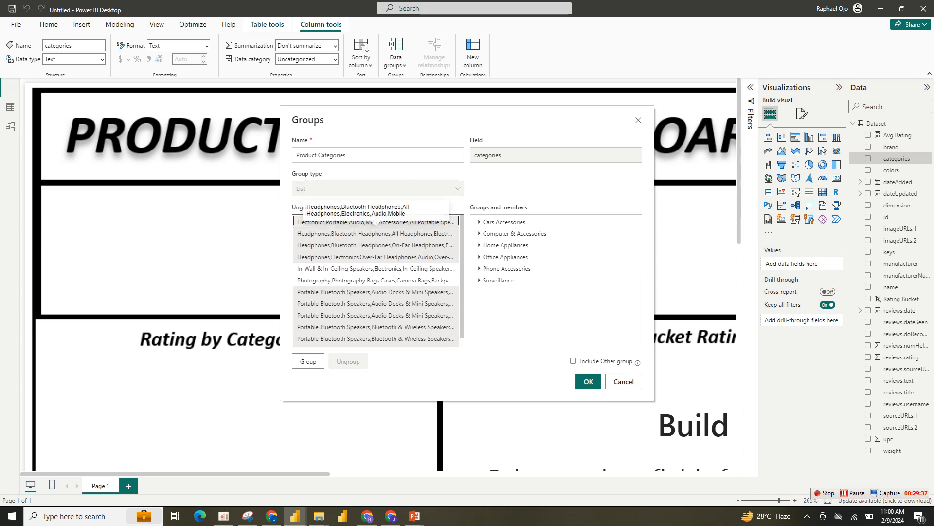
{"action": "left_click", "coordinate": [308, 361]}
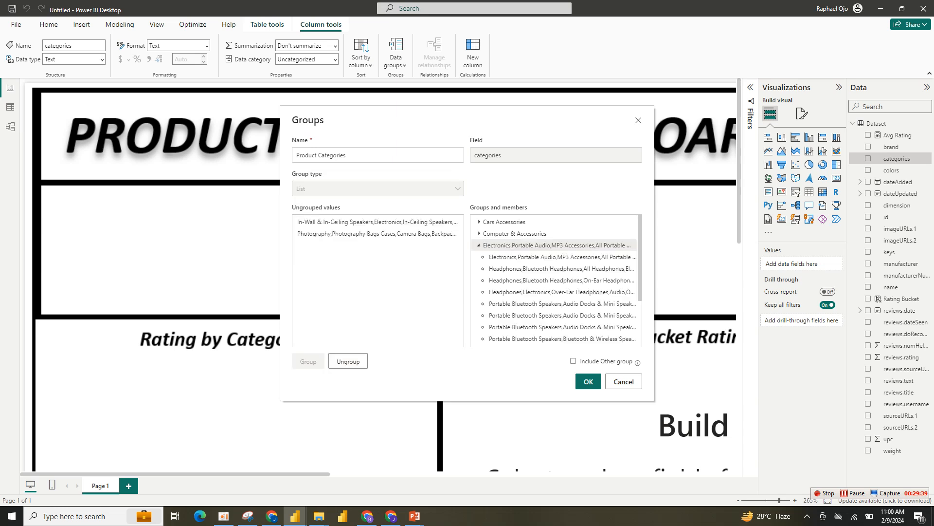
- Name the new headphones and speakers group Bluetooth & Speakers and collapse it
{"action": "double_click", "coordinate": [556, 246]}
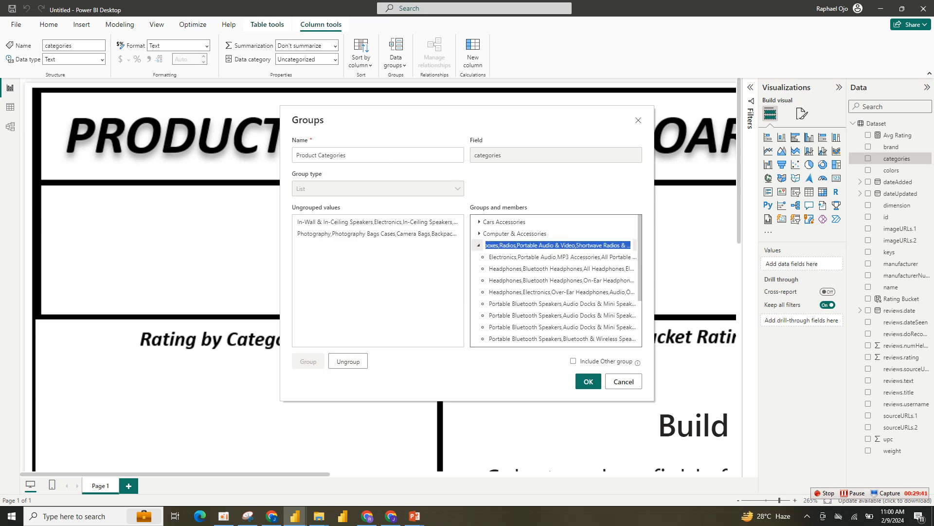
{"action": "key", "text": "BackSpace"}
{"action": "type", "text": "Blue"}
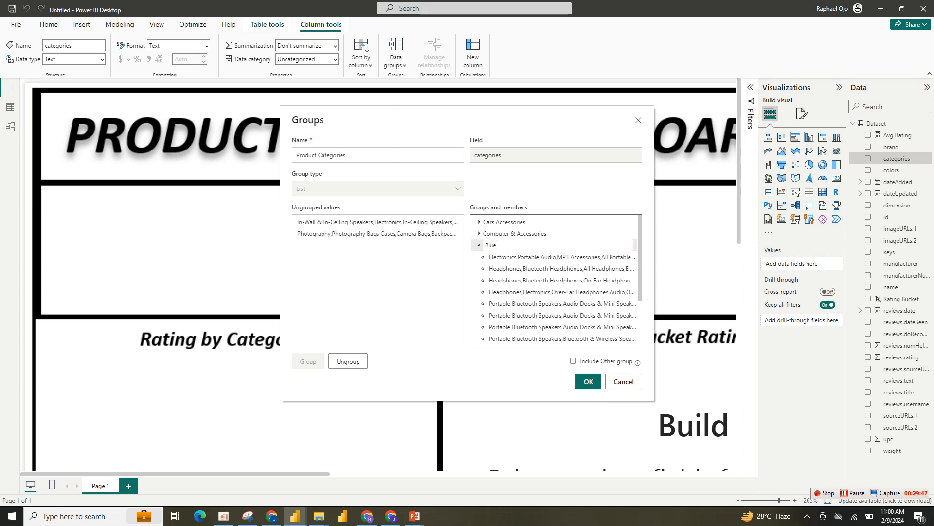
{"action": "type", "text": "tooth & Speakers"}
{"action": "key", "text": "Return"}
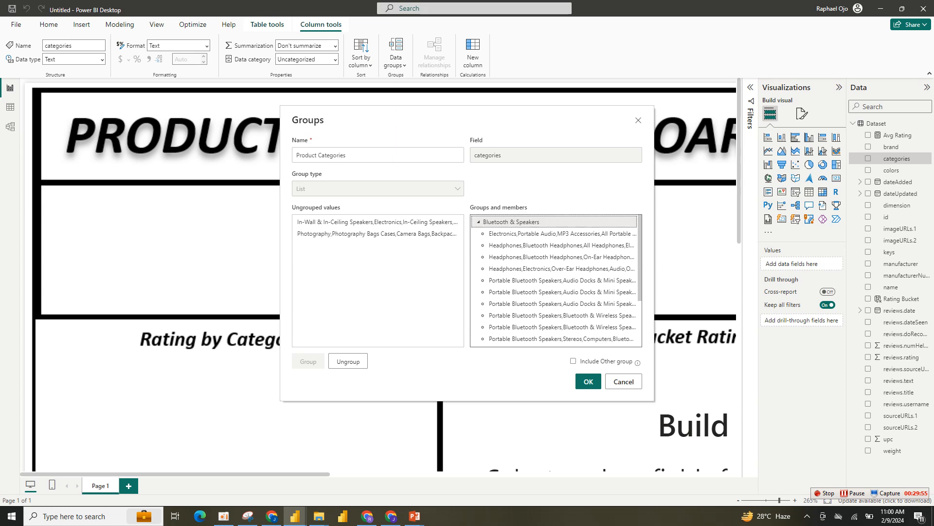
{"action": "key", "text": "Left"}
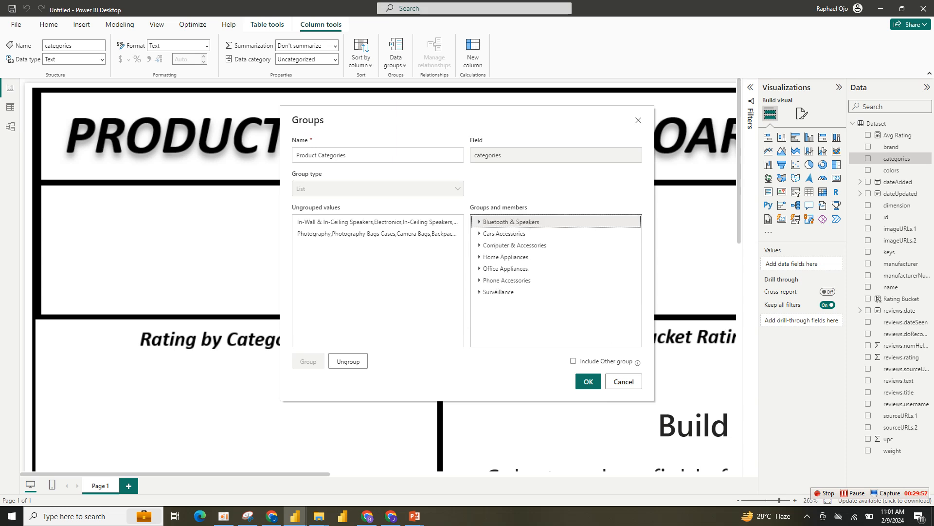
- Add the ungrouped "In-Wall & In-Ceiling Speakers" value to the Home Appliances group and collapse that group
{"action": "left_click", "coordinate": [377, 222]}
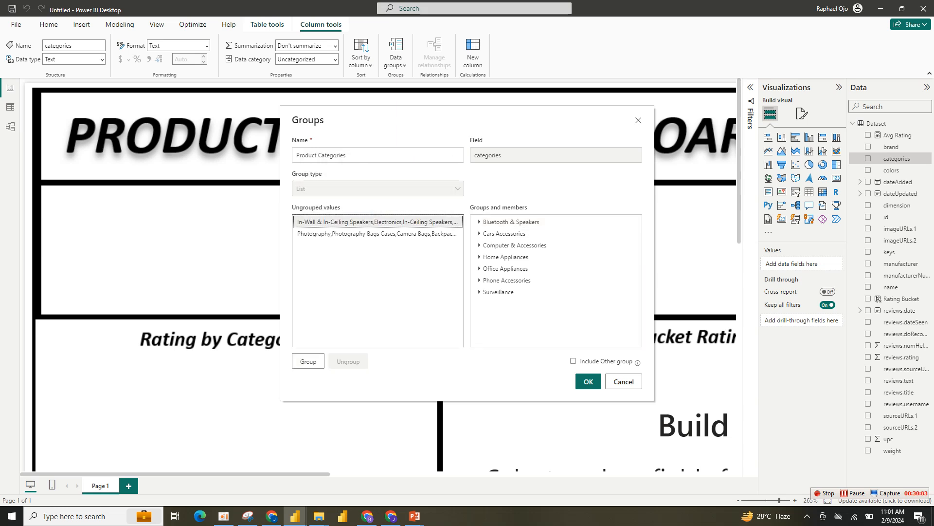
{"action": "left_click", "coordinate": [507, 257]}
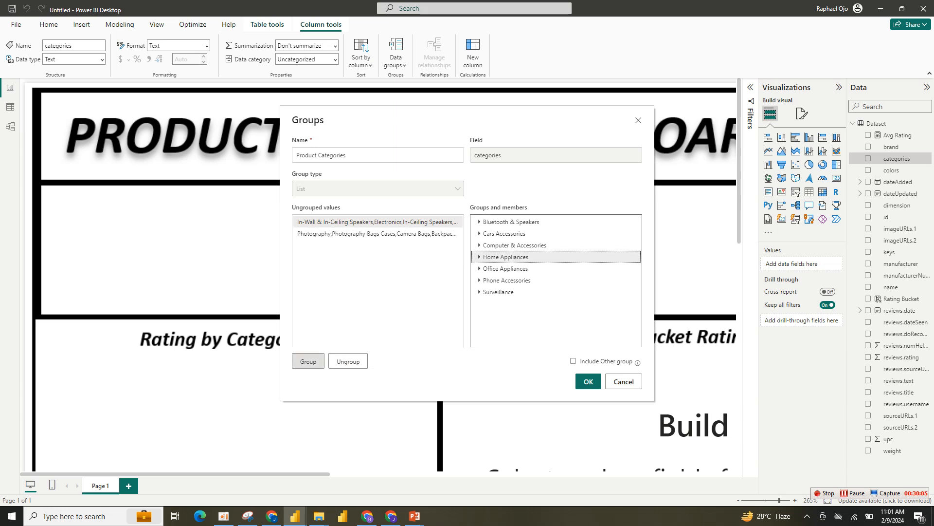
{"action": "left_click", "coordinate": [308, 361]}
{"action": "left_click", "coordinate": [506, 257]}
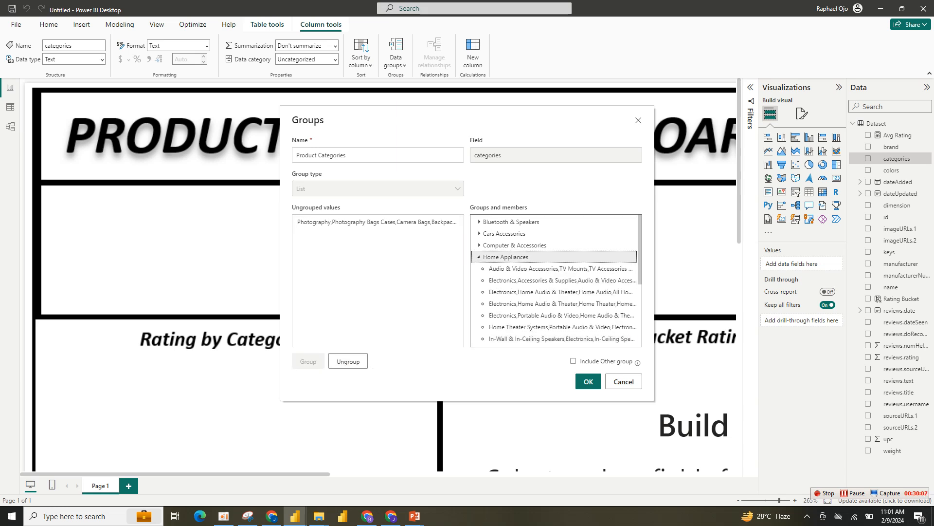
{"action": "left_click", "coordinate": [479, 257]}
- Group the remaining "Photography,Photography Bags Cases" value as Photography, collapse it and accept the Product Categories grouping
{"action": "left_click", "coordinate": [377, 222]}
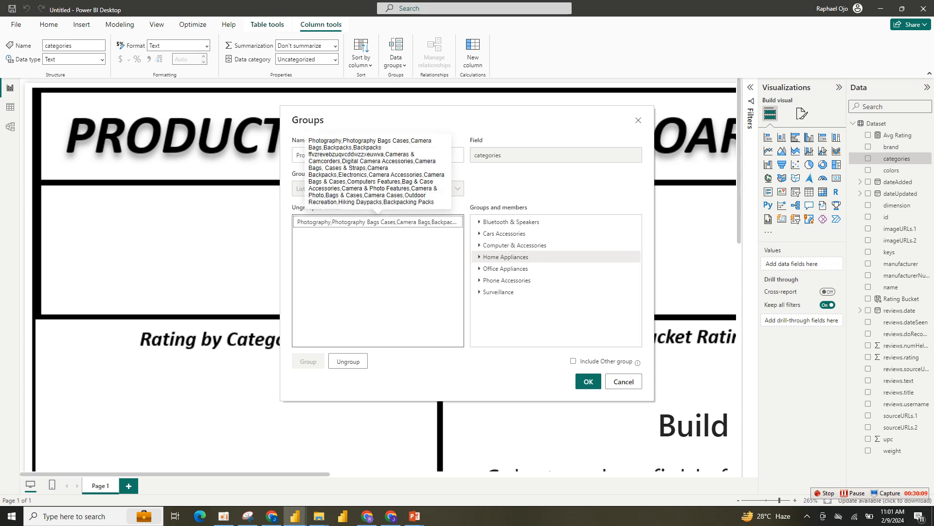
{"action": "left_click", "coordinate": [308, 361]}
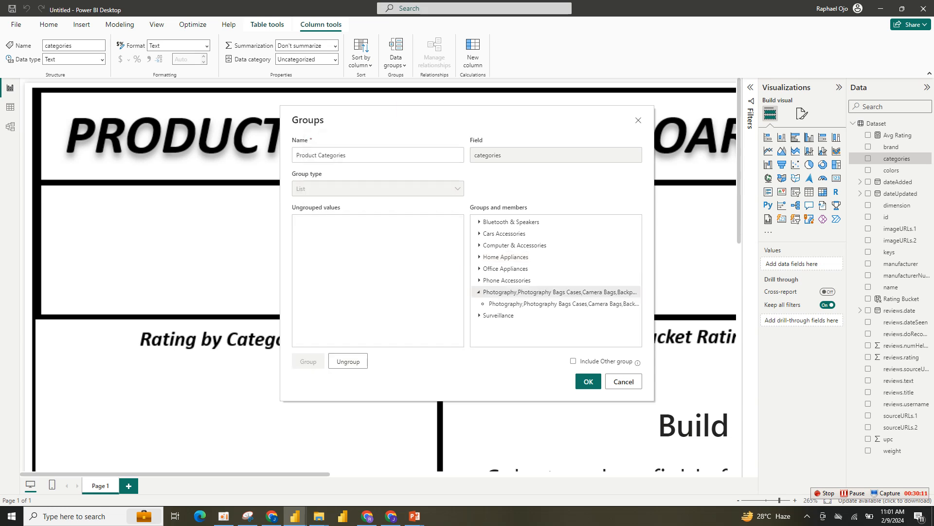
{"action": "double_click", "coordinate": [512, 291]}
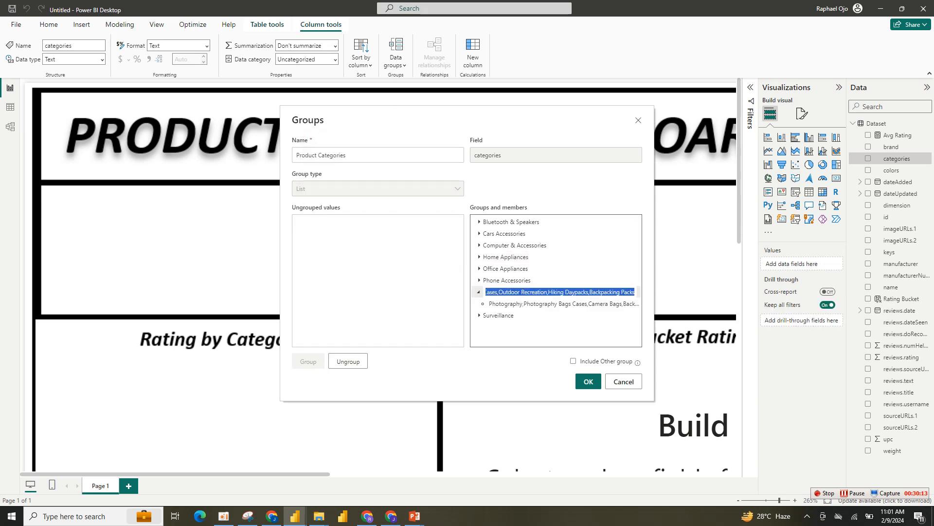
{"action": "left_click", "coordinate": [491, 292]}
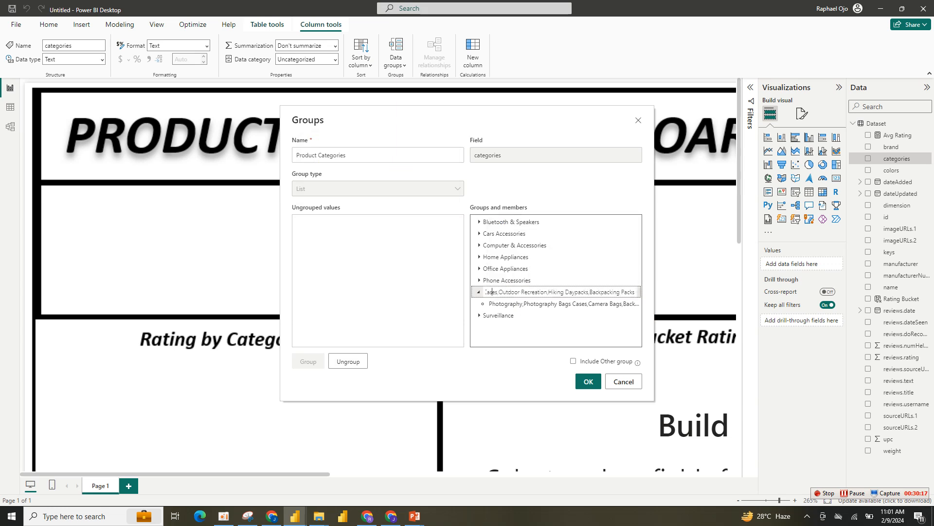
{"action": "key", "text": "ctrl+a"}
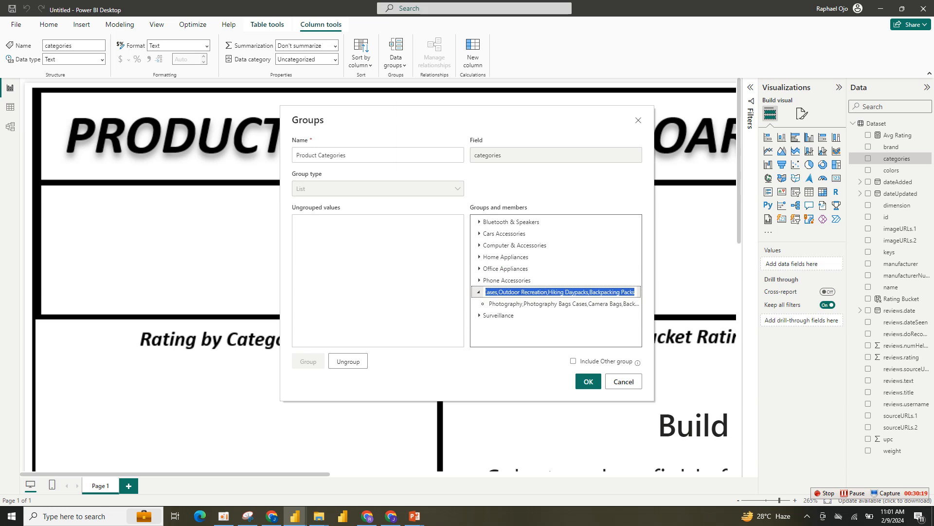
{"action": "key", "text": "BackSpace"}
{"action": "type", "text": "P"}
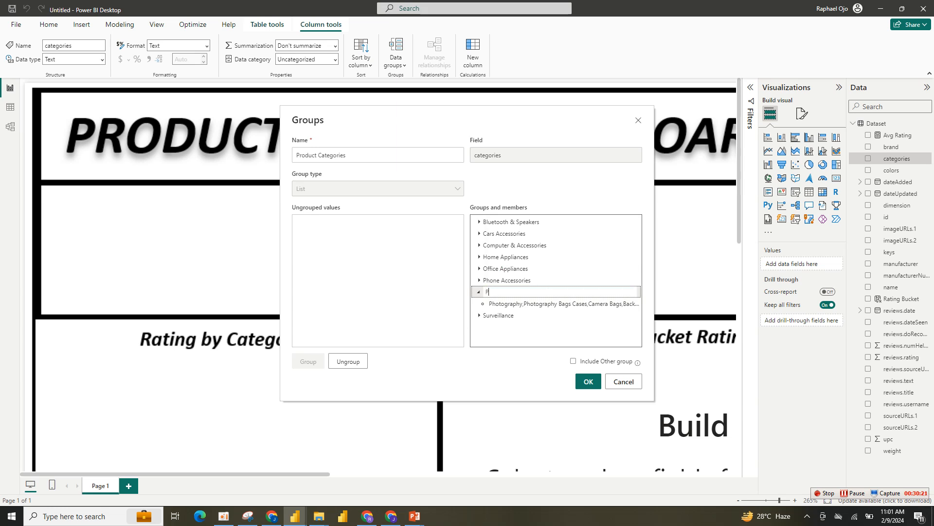
{"action": "type", "text": "hotography"}
{"action": "left_click", "coordinate": [498, 315]}
{"action": "left_click", "coordinate": [479, 292]}
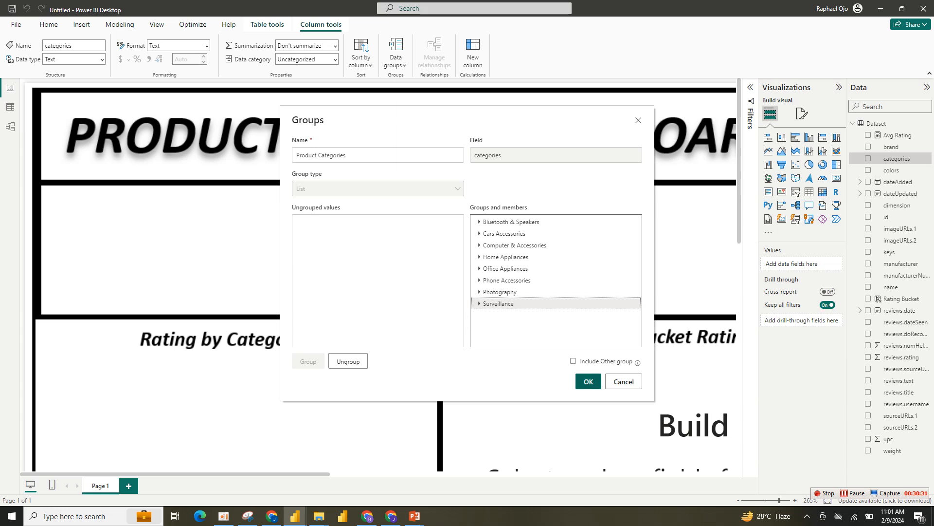
{"action": "left_click", "coordinate": [589, 381]}
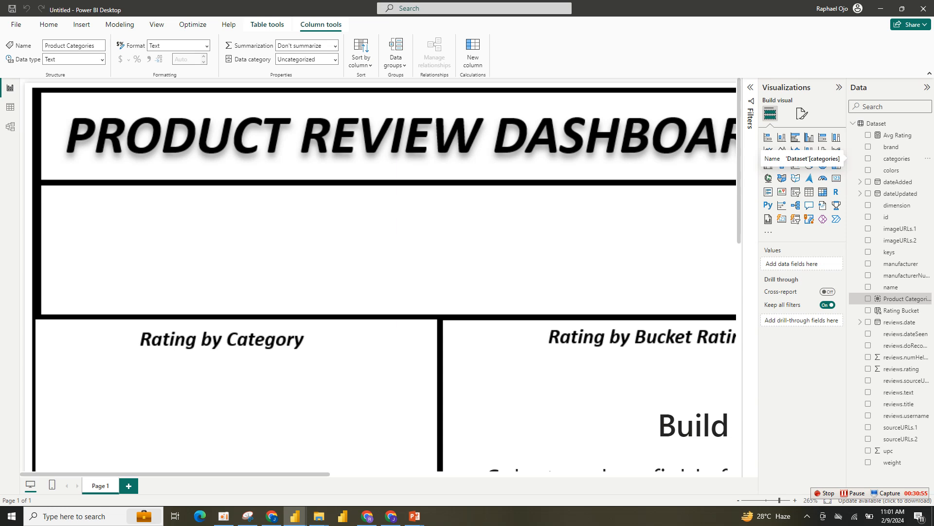
- Start a new group on the colors field and name it Product Color
{"action": "left_click", "coordinate": [767, 500]}
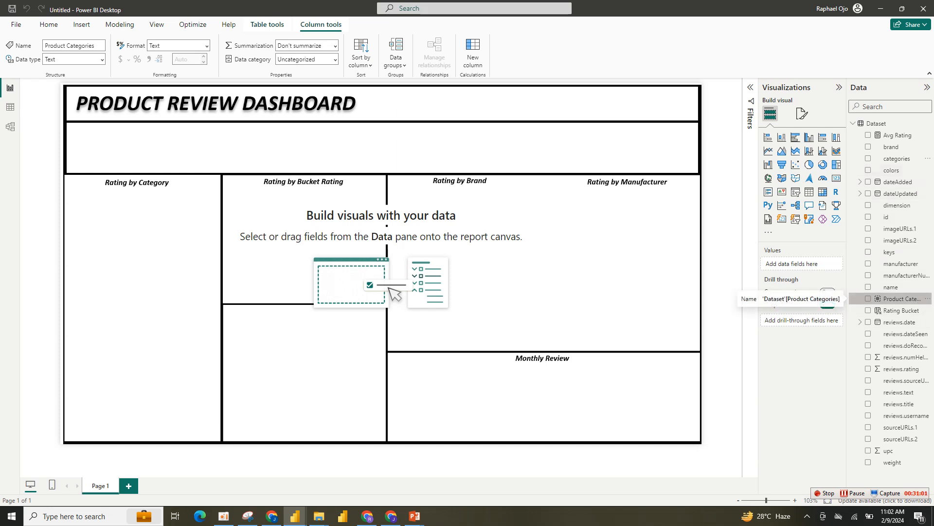
{"action": "left_click", "coordinate": [892, 170]}
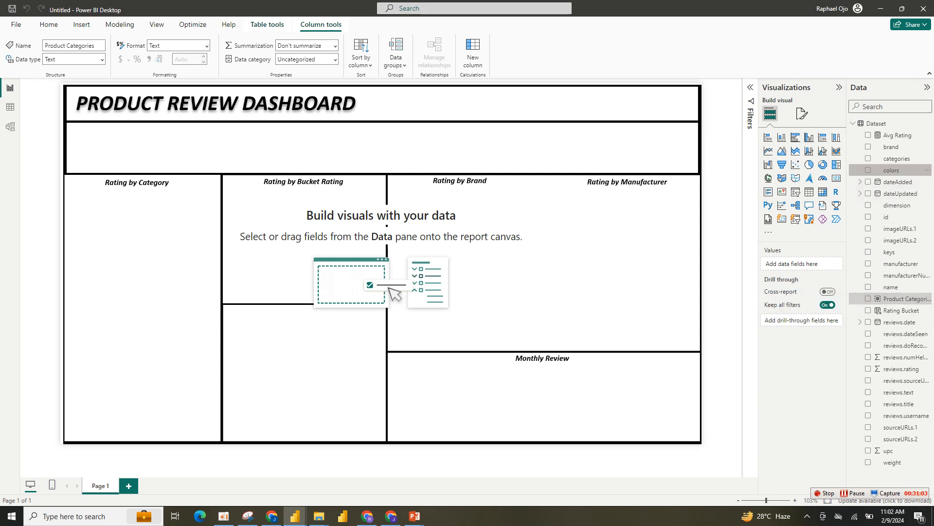
{"action": "right_click", "coordinate": [896, 171]}
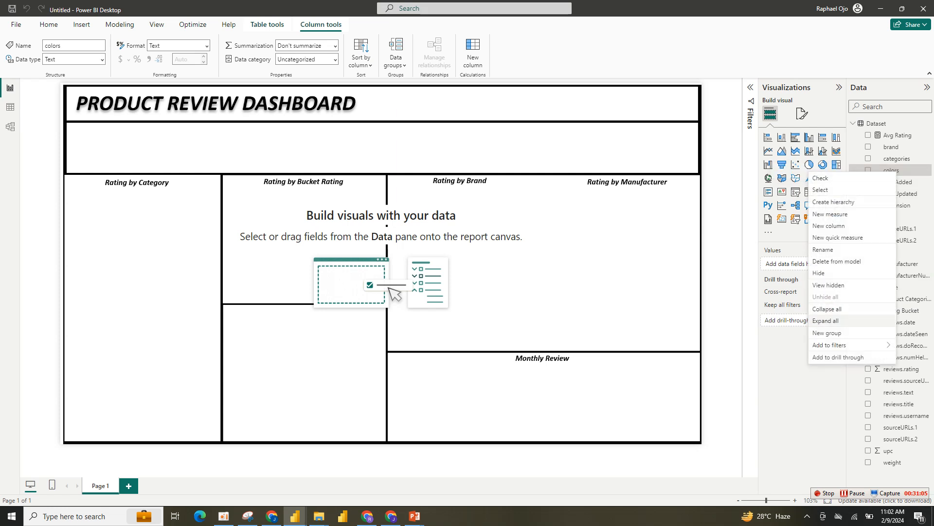
{"action": "left_click", "coordinate": [827, 333]}
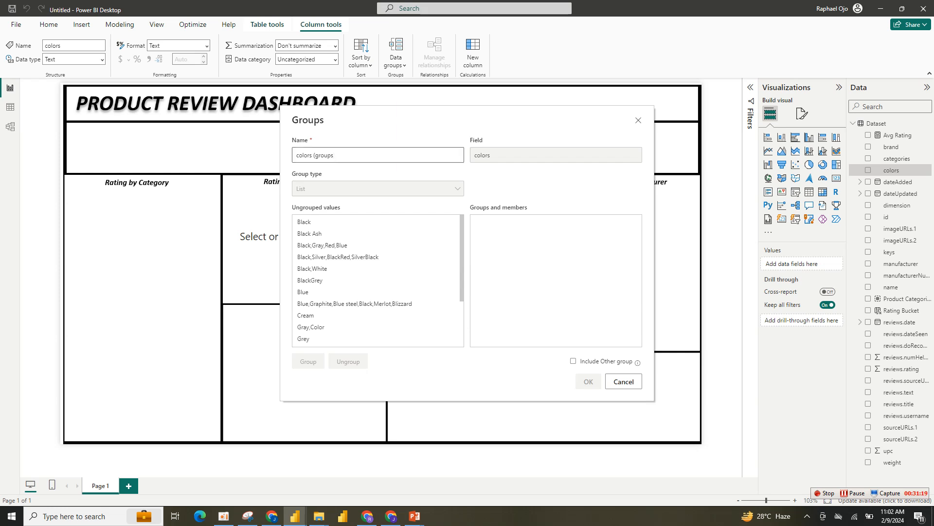
{"action": "key", "text": "BackSpace"}
{"action": "key", "text": "BackSpace"}
{"action": "key", "text": "BackSpace"}
{"action": "key", "text": "BackSpace"}
{"action": "key", "text": "BackSpace"}
{"action": "key", "text": "BackSpace"}
{"action": "key", "text": "BackSpace"}
{"action": "key", "text": "BackSpace"}
{"action": "key", "text": "BackSpace"}
{"action": "key", "text": "BackSpace"}
{"action": "key", "text": "BackSpace"}
{"action": "type", "text": "Product Color"}
{"action": "key", "text": "BackSpace"}
{"action": "type", "text": "our"}
{"action": "key", "text": "BackSpace"}
{"action": "key", "text": "BackSpace"}
{"action": "type", "text": "lo"}
- Group the Black and Black Ash color values together and name the group Black
{"action": "left_click", "coordinate": [305, 222]}
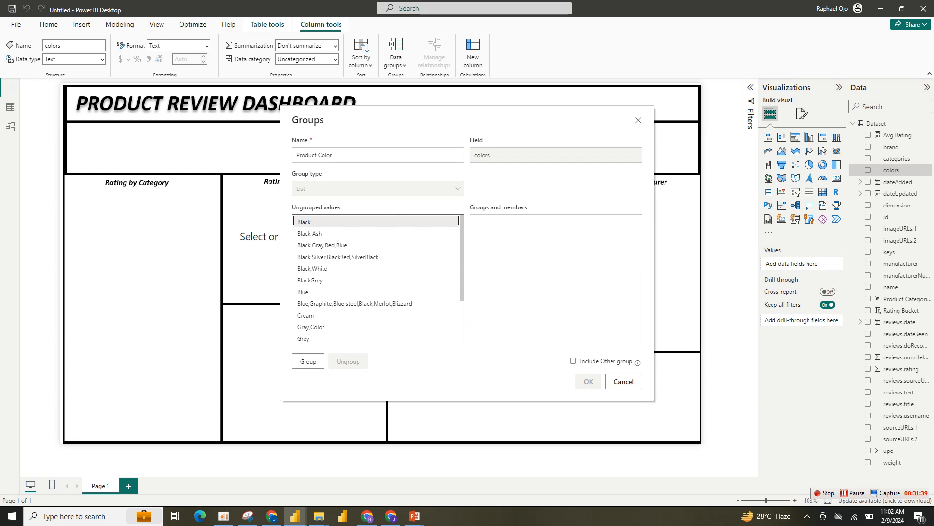
{"action": "left_click", "coordinate": [310, 234], "text": "ctrl"}
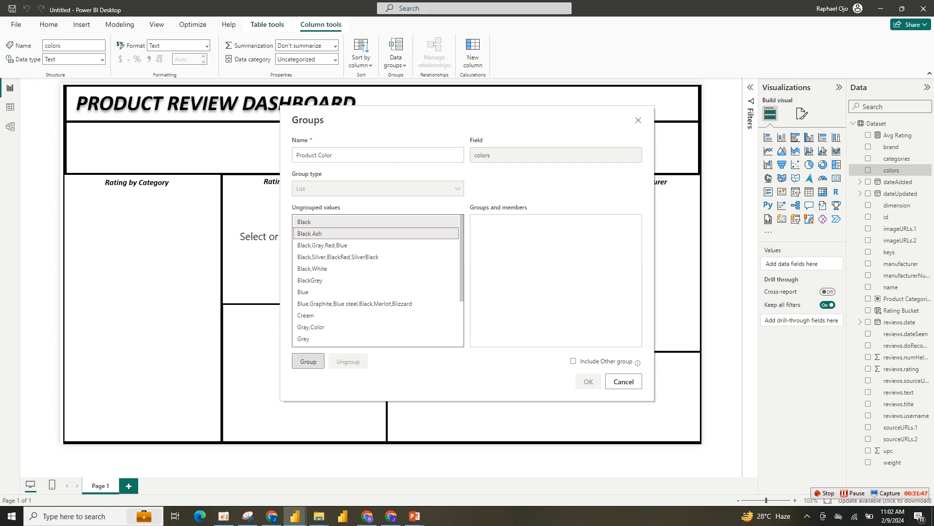
{"action": "left_click", "coordinate": [308, 361]}
{"action": "double_click", "coordinate": [506, 222]}
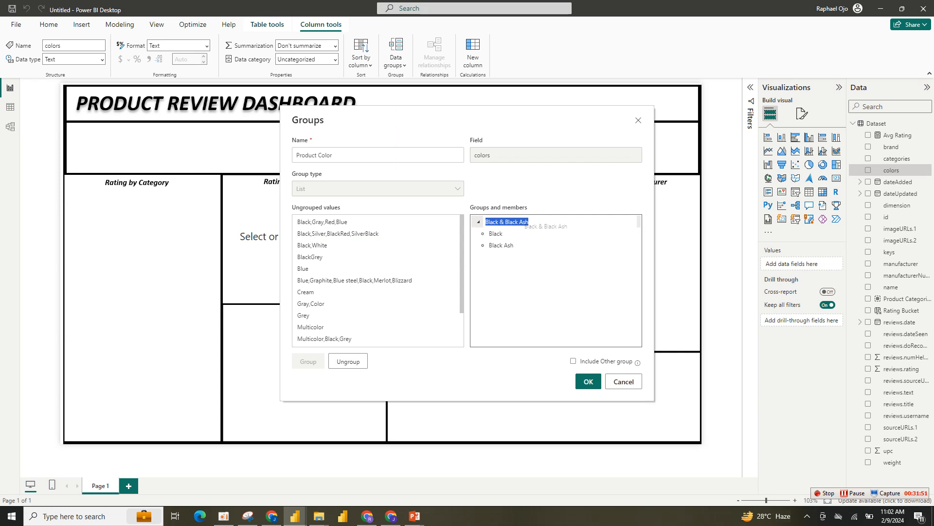
{"action": "type", "text": "B"}
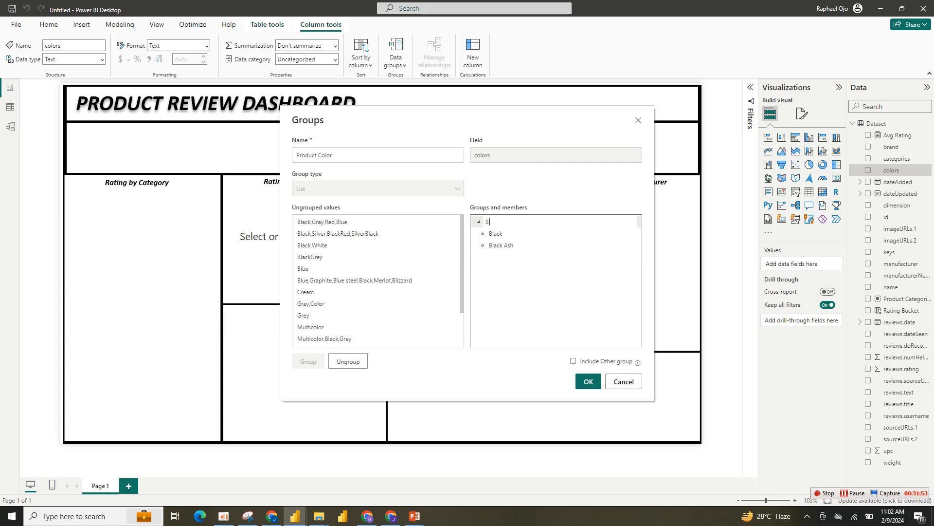
{"action": "type", "text": "lack"}
{"action": "key", "text": "Return"}
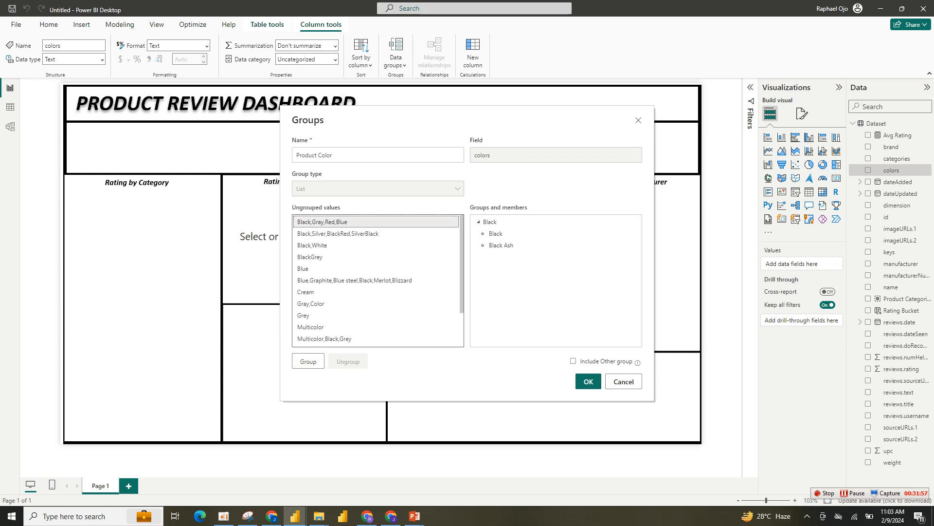
- Group the entries from "Black,Gray,Red,Blue" through "Black,White" with the "Blue,Graphite" entry, "Multicolor" and "Multicolor,Black,Grey"
{"action": "key", "text": "shift+Down"}
{"action": "key", "text": "shift+Down"}
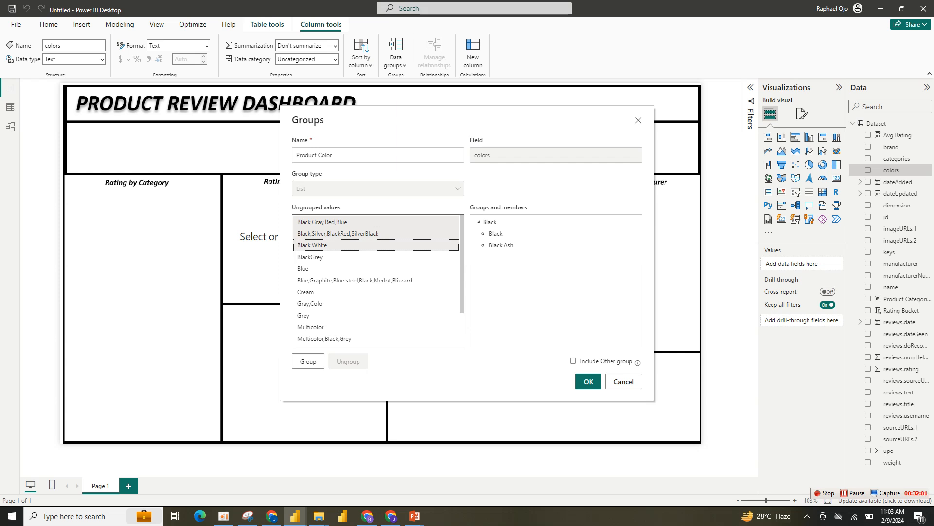
{"action": "left_click", "coordinate": [354, 280], "text": "ctrl"}
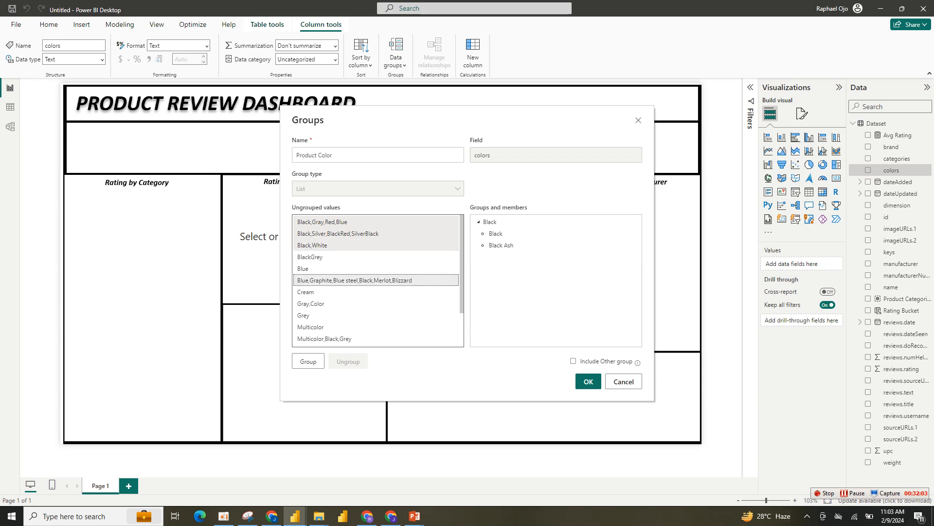
{"action": "left_click", "coordinate": [355, 327], "text": "ctrl"}
{"action": "left_click", "coordinate": [354, 339], "text": "ctrl"}
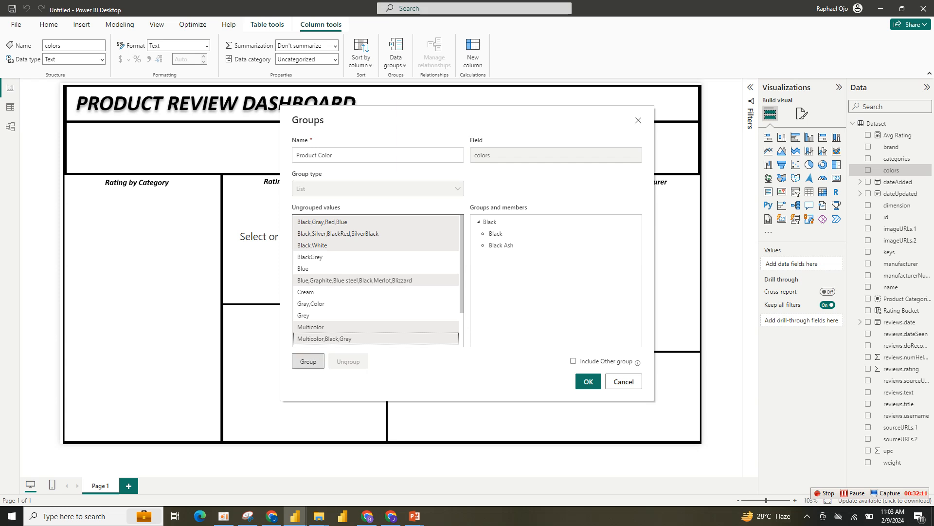
{"action": "left_click", "coordinate": [308, 361]}
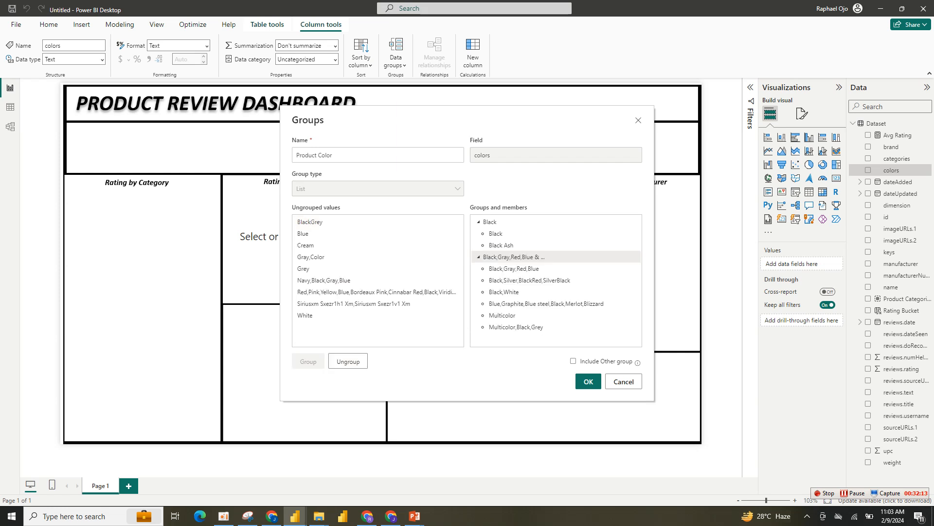
- Name the new mixed-color group Multicolor and collapse it
{"action": "double_click", "coordinate": [514, 257]}
{"action": "type", "text": "M"}
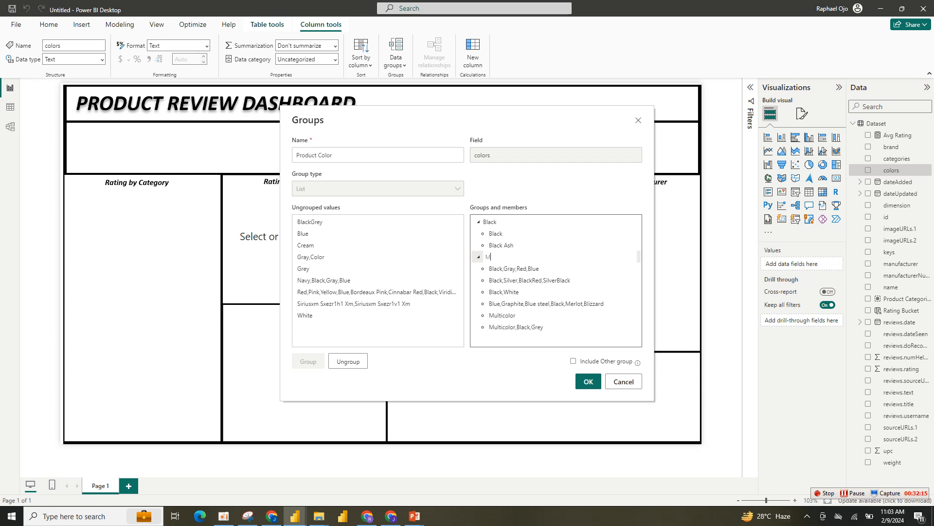
{"action": "type", "text": "ulticolor"}
{"action": "key", "text": "Return"}
- Add the ungrouped BlackGrey value to the Black group and collapse that group
{"action": "left_click", "coordinate": [310, 222]}
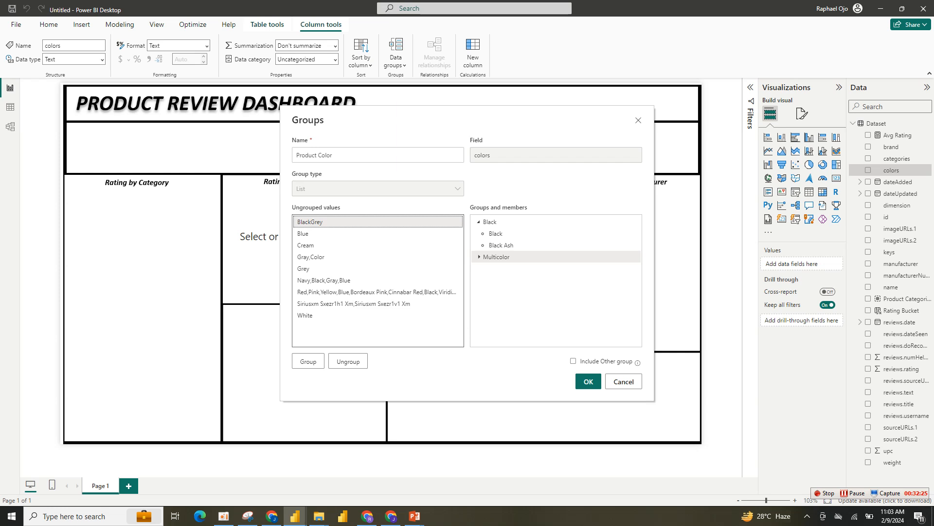
{"action": "left_click", "coordinate": [490, 222]}
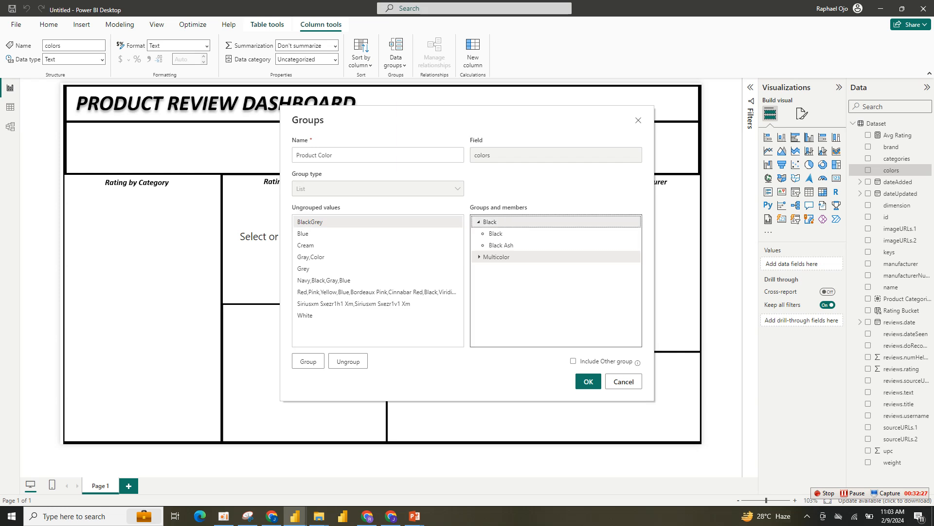
{"action": "left_click", "coordinate": [496, 257]}
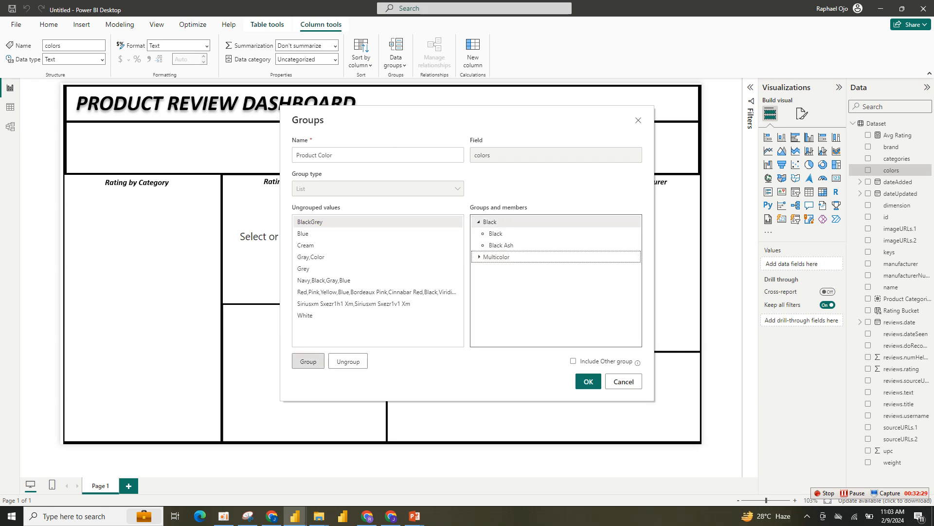
{"action": "left_click", "coordinate": [308, 361]}
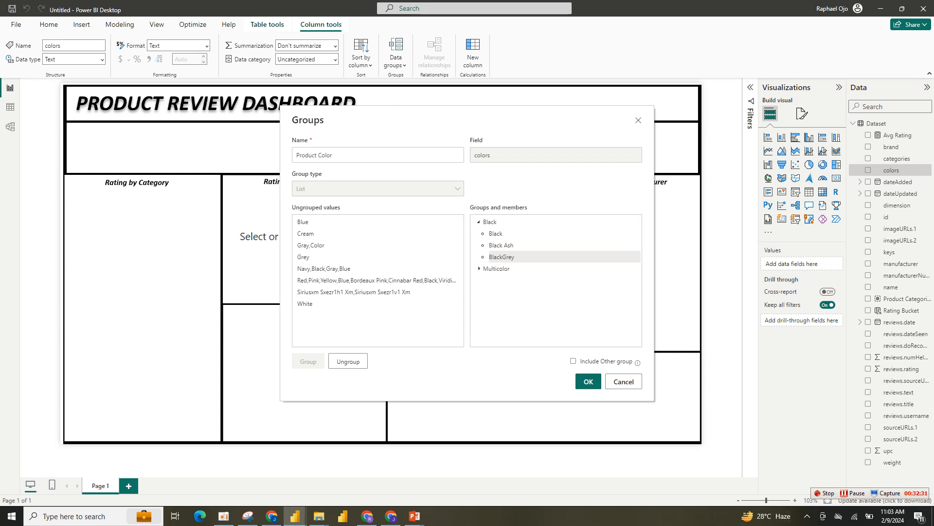
{"action": "left_click", "coordinate": [478, 222]}
- Add the ungrouped "Navy,Black,Gray,Blue", "Red,Pink,Yellow,Blue" and Siriusxm entries to the Multicolor group and collapse that group
{"action": "left_click", "coordinate": [377, 280]}
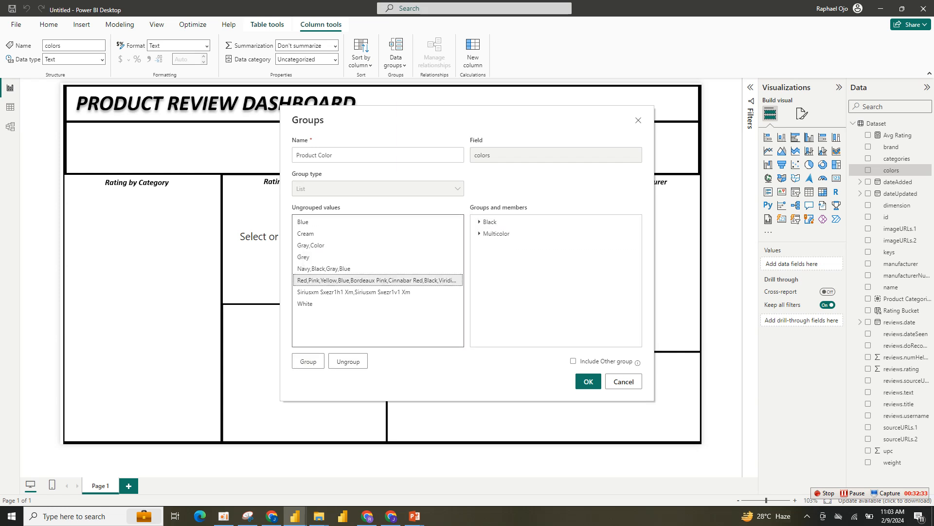
{"action": "left_click", "coordinate": [340, 268], "text": "ctrl"}
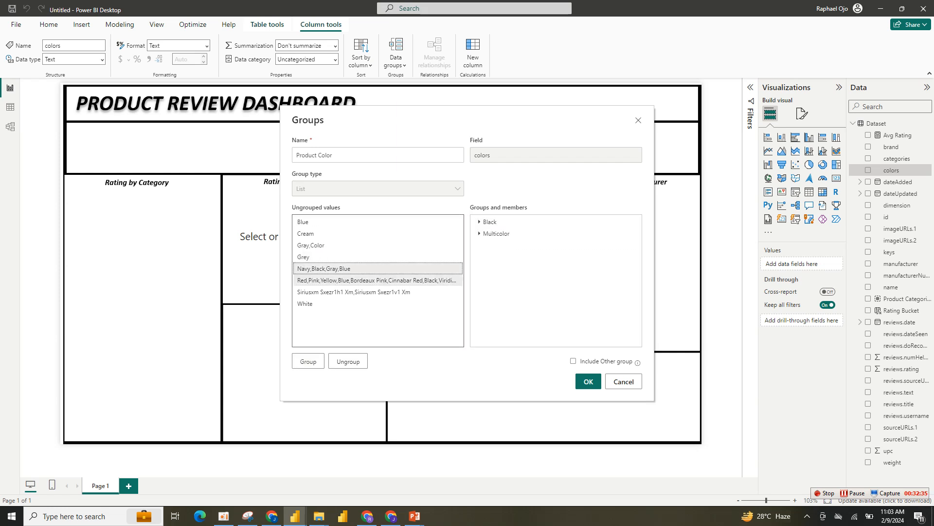
{"action": "left_click", "coordinate": [354, 292], "text": "ctrl"}
{"action": "left_click", "coordinate": [478, 233]}
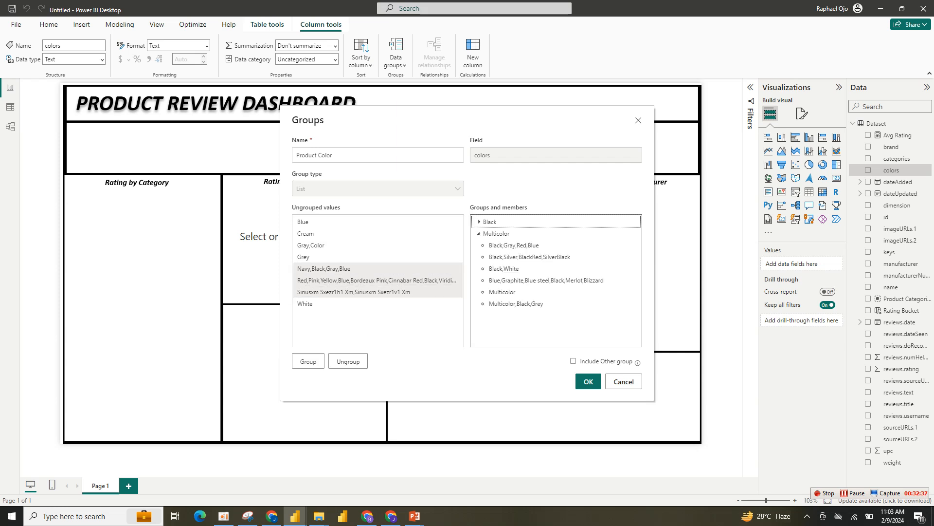
{"action": "left_click", "coordinate": [496, 234]}
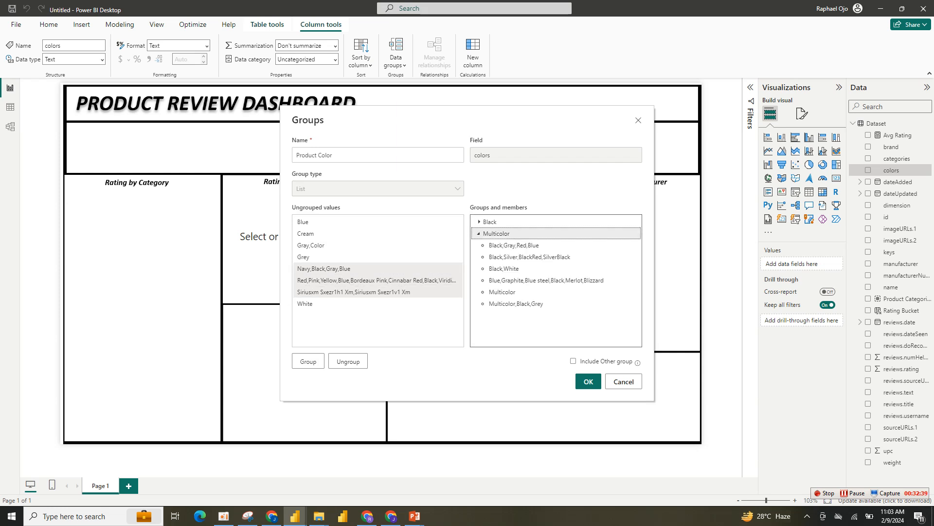
{"action": "left_click", "coordinate": [308, 361]}
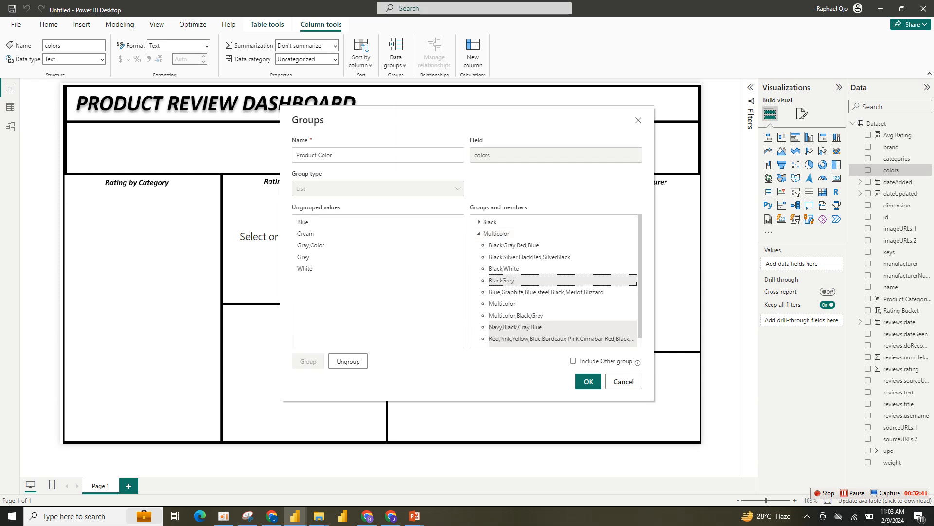
{"action": "left_click", "coordinate": [478, 234]}
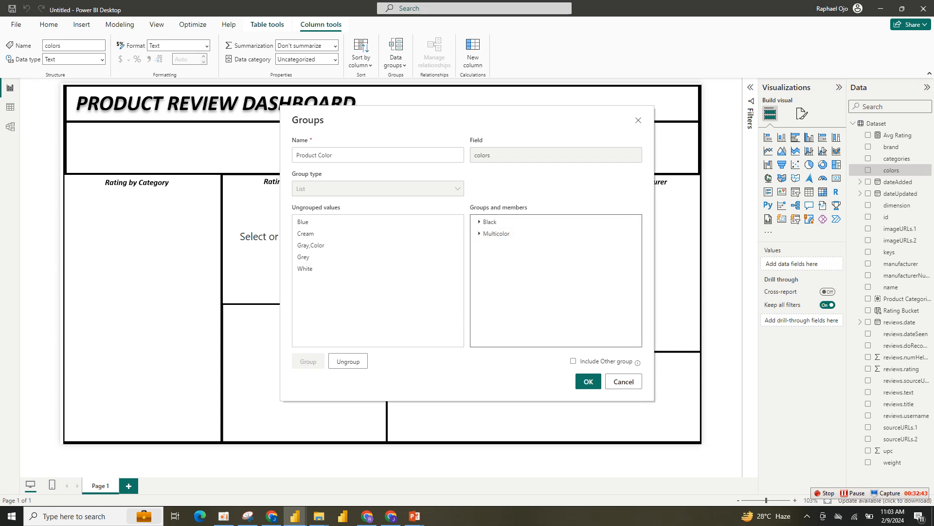
- Put the Blue value into its own Blue group and collapse it
{"action": "left_click", "coordinate": [303, 222]}
{"action": "left_click", "coordinate": [308, 361]}
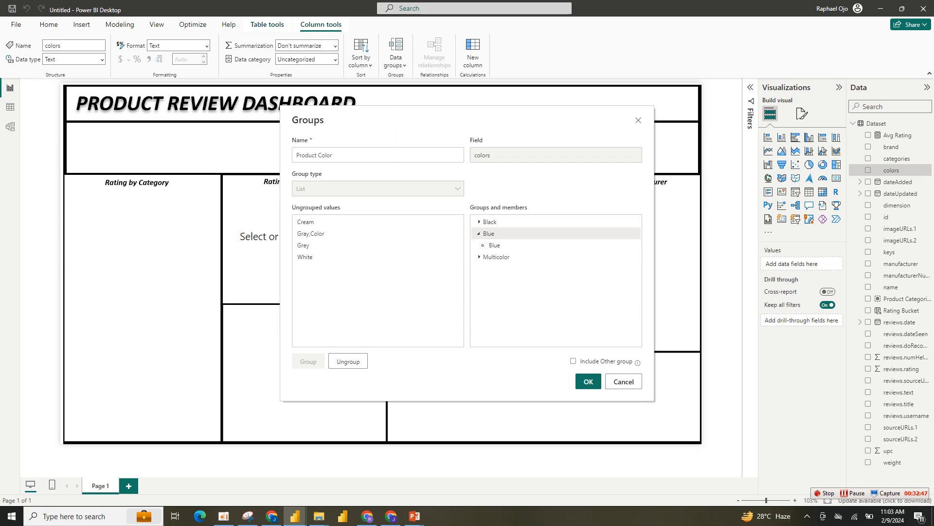
{"action": "left_click", "coordinate": [479, 233]}
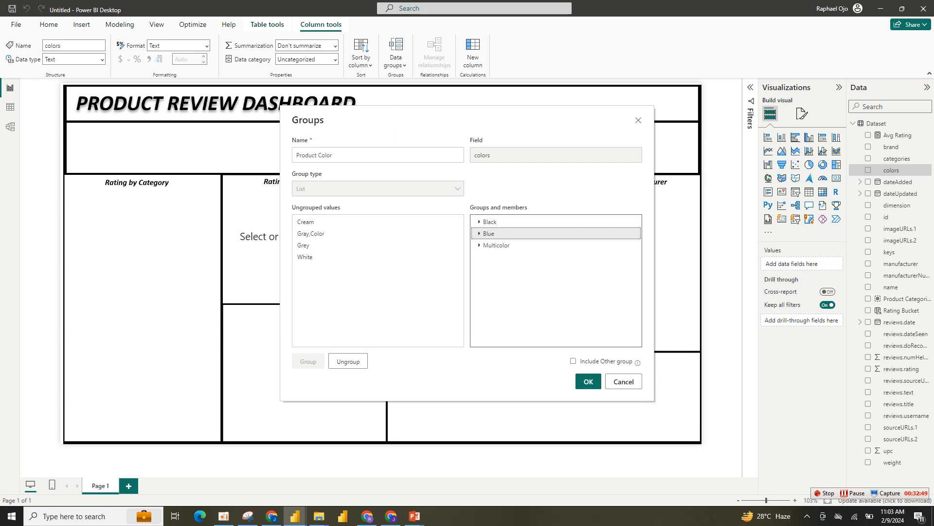
- Put the Cream value into its own Cream group and collapse it
{"action": "left_click", "coordinate": [306, 222]}
{"action": "left_click", "coordinate": [308, 361]}
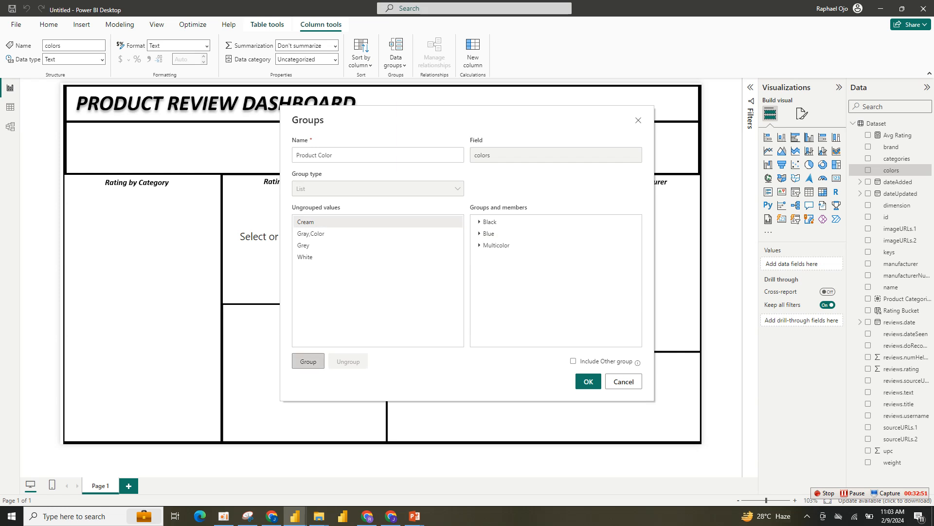
{"action": "left_click", "coordinate": [479, 245]}
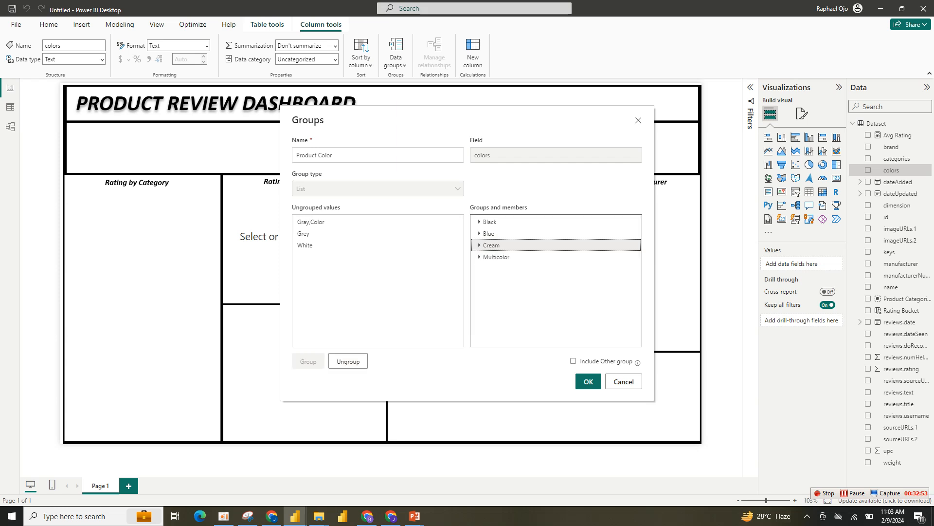
- Try to group "Gray,Color" with Grey, and ungroup the combined group that also holds Cream
{"action": "left_click", "coordinate": [310, 221]}
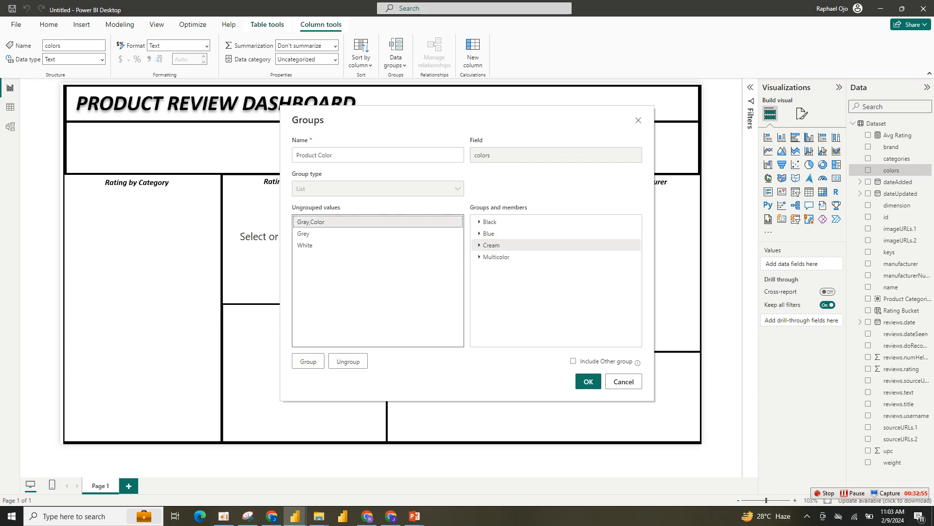
{"action": "left_click", "coordinate": [303, 234], "text": "ctrl"}
{"action": "left_click", "coordinate": [308, 361]}
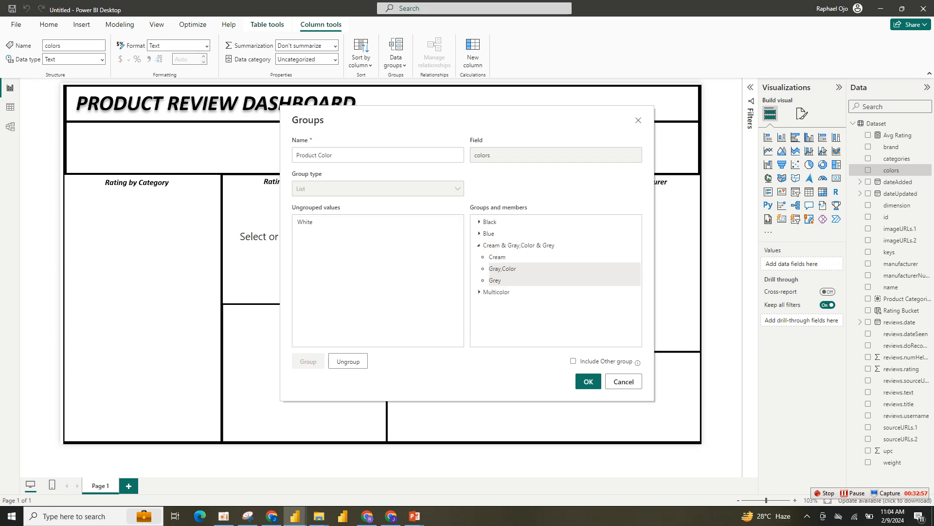
{"action": "double_click", "coordinate": [518, 245]}
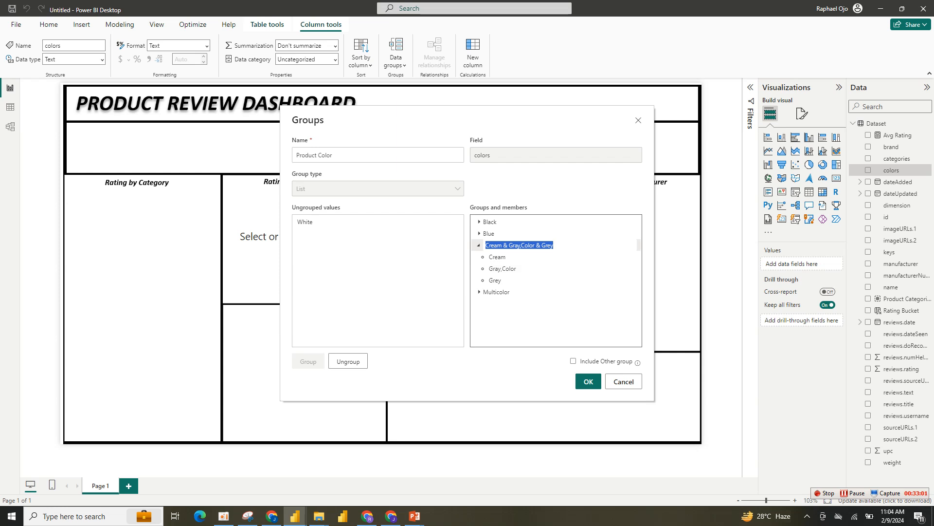
{"action": "left_click", "coordinate": [348, 361]}
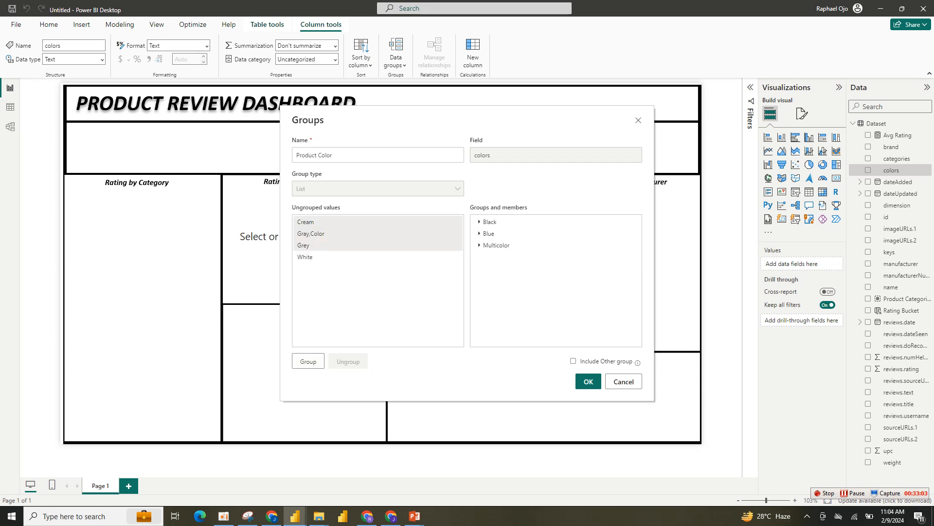
- Group only "Gray,Color" and Grey, leaving Cream out, and name the group Grey
{"action": "left_click", "coordinate": [306, 222], "text": "ctrl"}
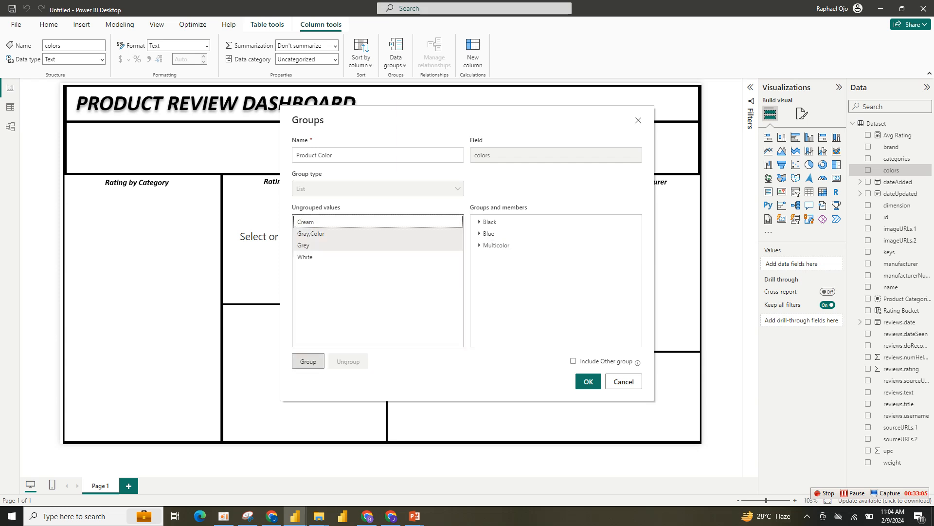
{"action": "left_click", "coordinate": [308, 361]}
{"action": "double_click", "coordinate": [506, 246]}
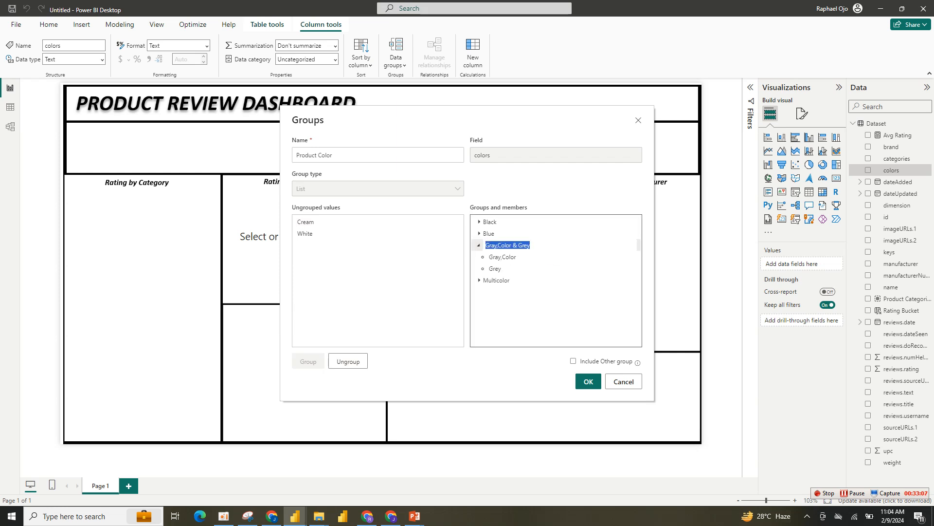
{"action": "type", "text": "Grey"}
- Put the remaining Cream and White values into separate groups of their own and collapse the White group
{"action": "left_click", "coordinate": [306, 221]}
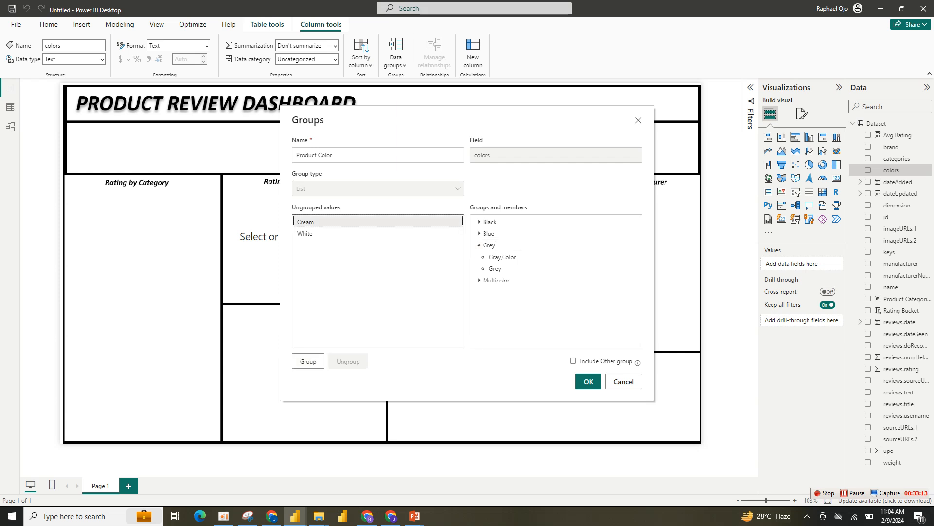
{"action": "left_click", "coordinate": [308, 361]}
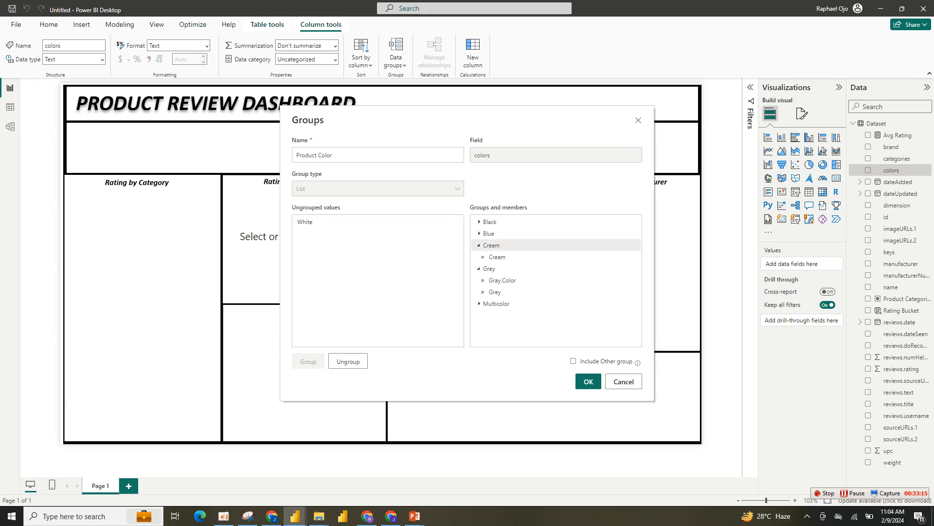
{"action": "left_click", "coordinate": [305, 221]}
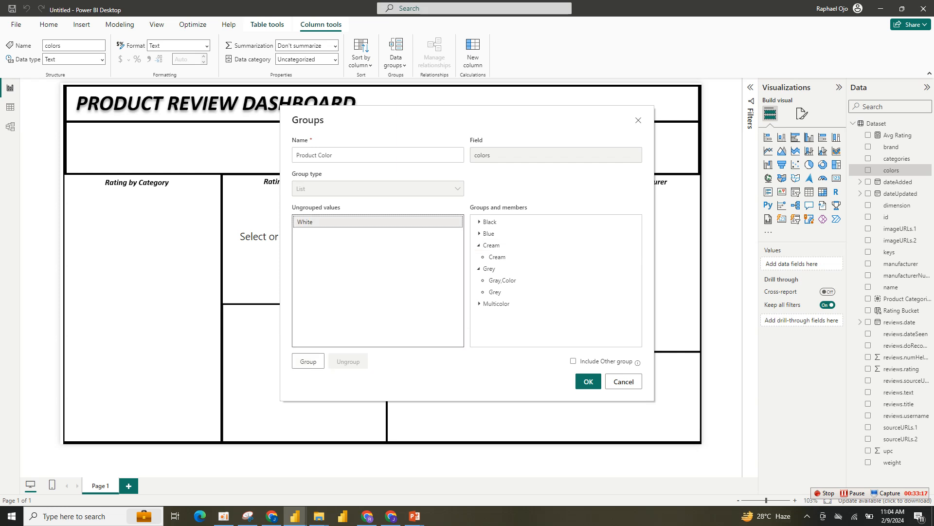
{"action": "left_click", "coordinate": [308, 361]}
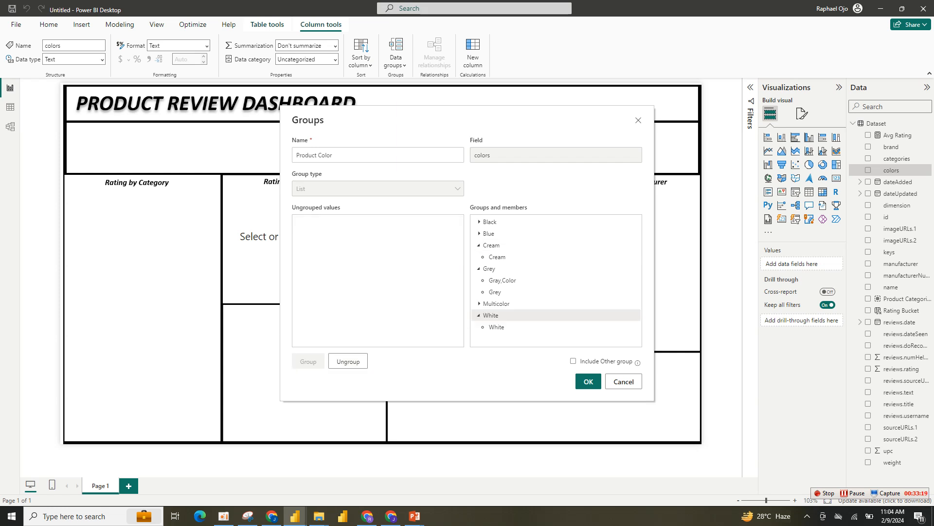
{"action": "left_click", "coordinate": [479, 316]}
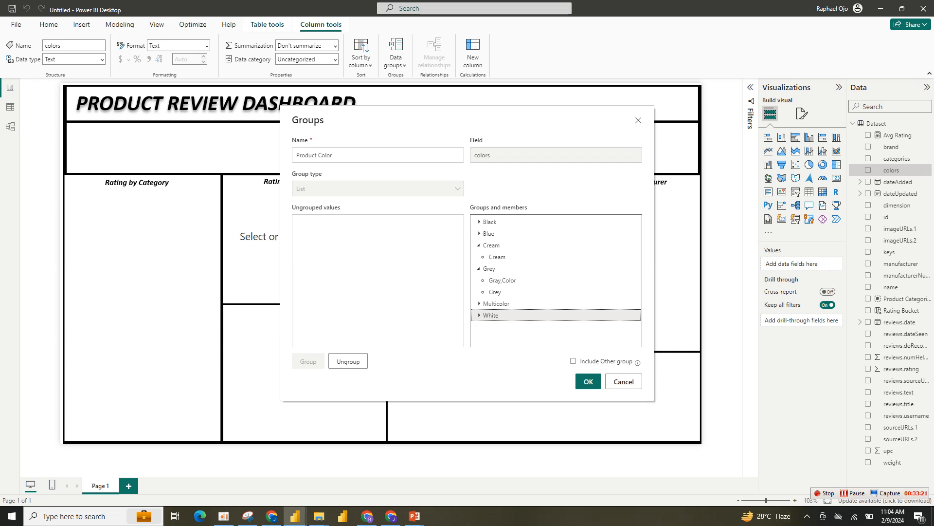
- Collapse the Grey and Cream groups and apply the Product Color grouping
{"action": "left_click", "coordinate": [479, 269]}
{"action": "left_click", "coordinate": [478, 245]}
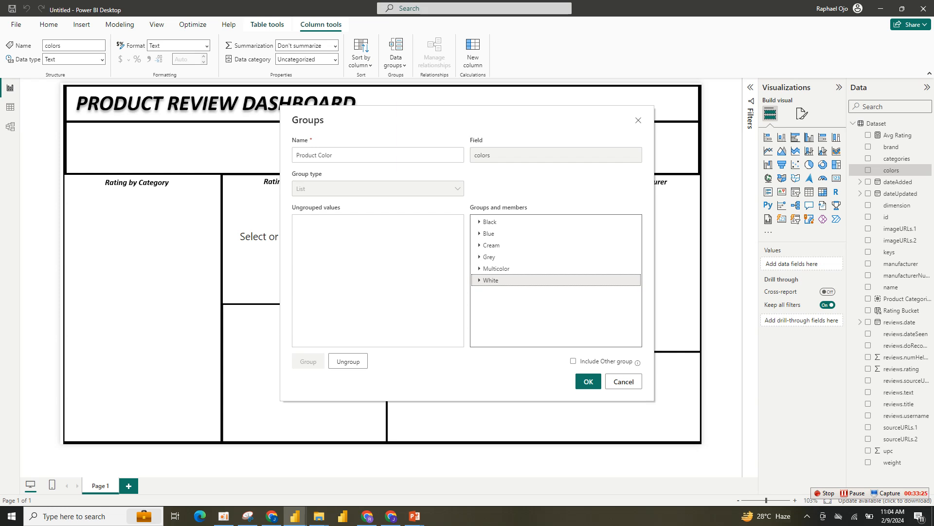
{"action": "left_click", "coordinate": [588, 381]}
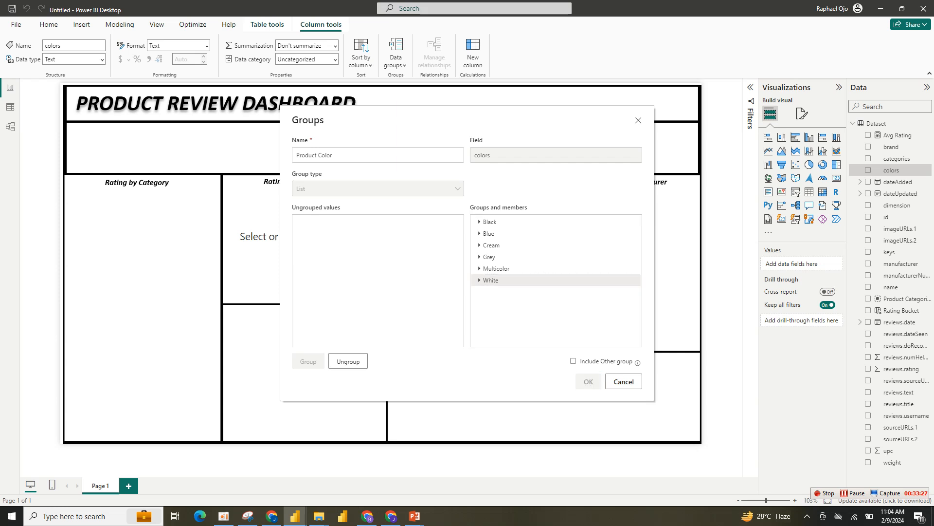
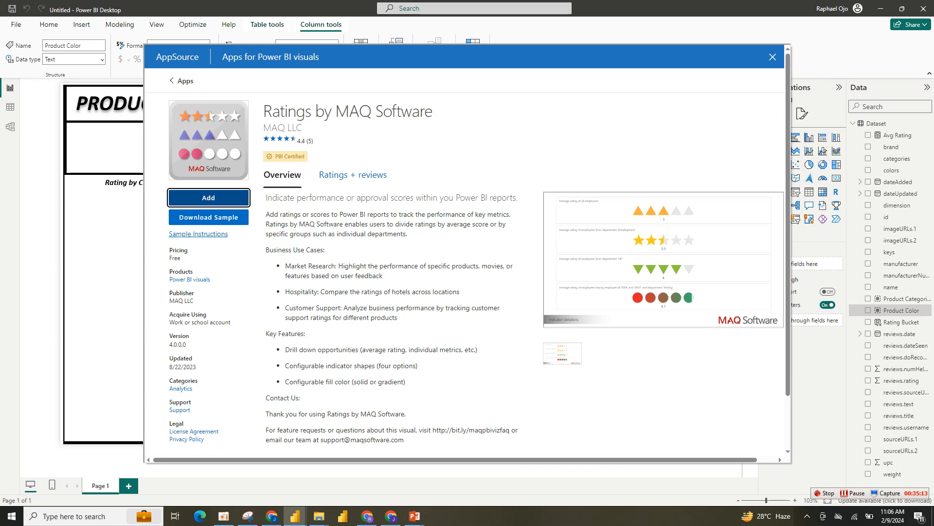
- Add the Ratings by MAQ Software visual to the report and dismiss the import confirmation
{"action": "key", "text": "Return"}
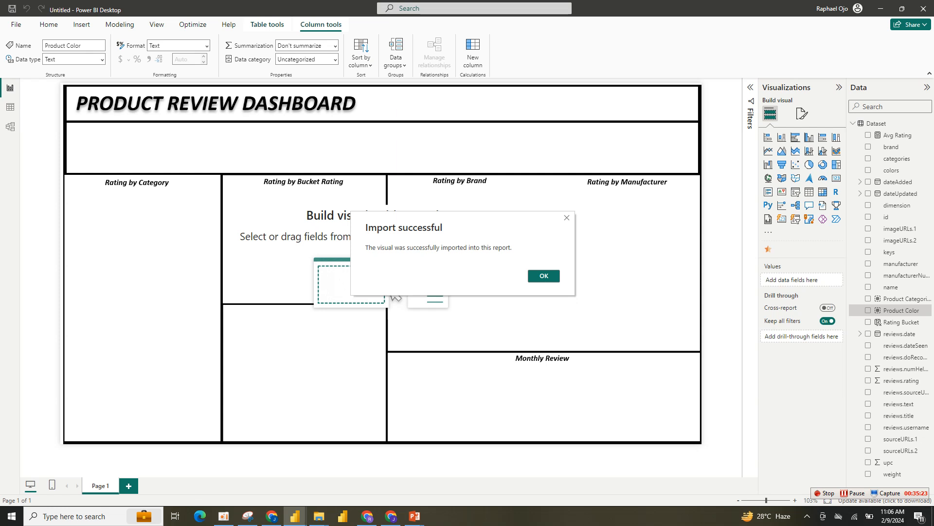
{"action": "left_click", "coordinate": [544, 276]}
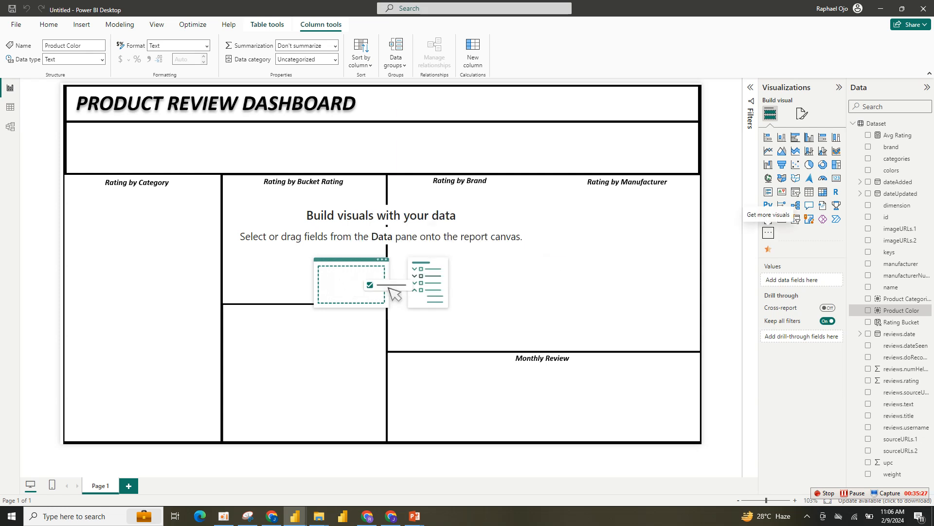
{"action": "left_click", "coordinate": [545, 267]}
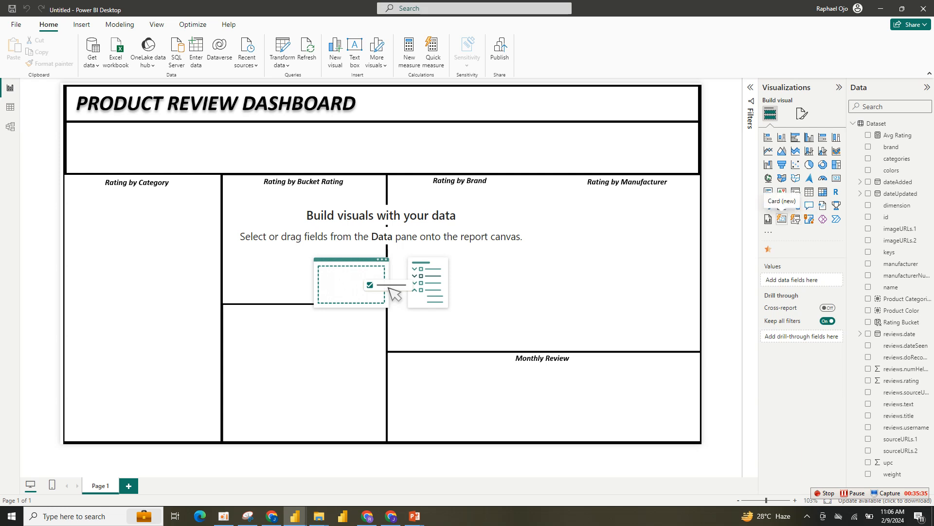
- Insert a Card (new) visual and resize it to fill the empty band beneath the dashboard title
{"action": "left_click", "coordinate": [782, 219]}
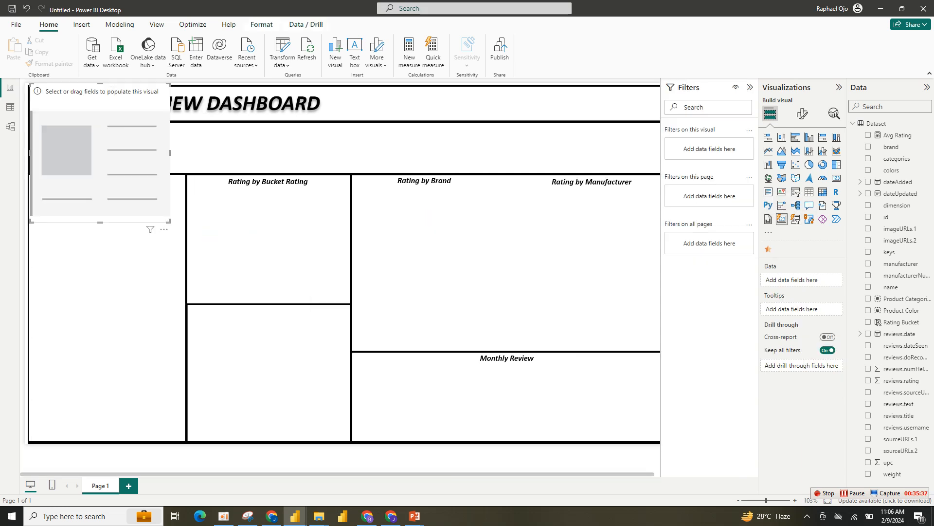
{"action": "left_click_drag", "start_coordinate": [168, 221], "coordinate": [657, 167]}
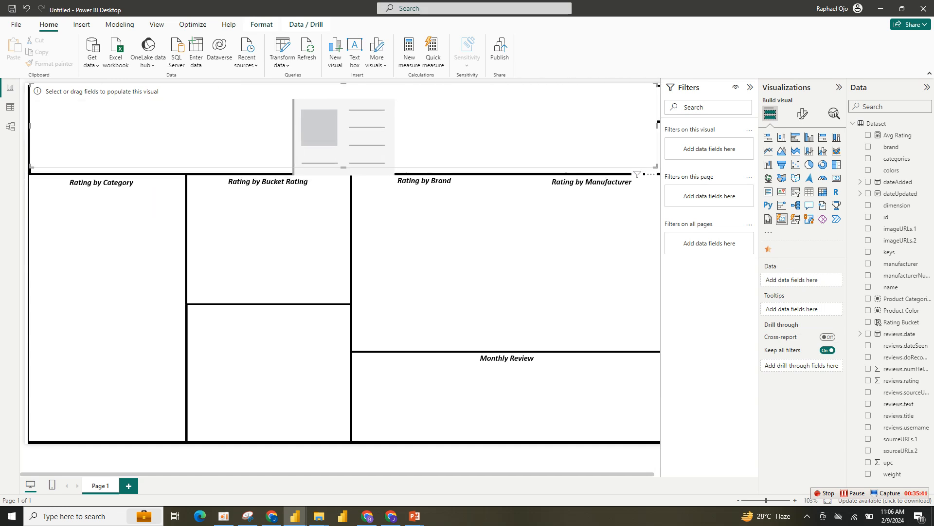
{"action": "left_click_drag", "start_coordinate": [657, 85], "coordinate": [660, 124]}
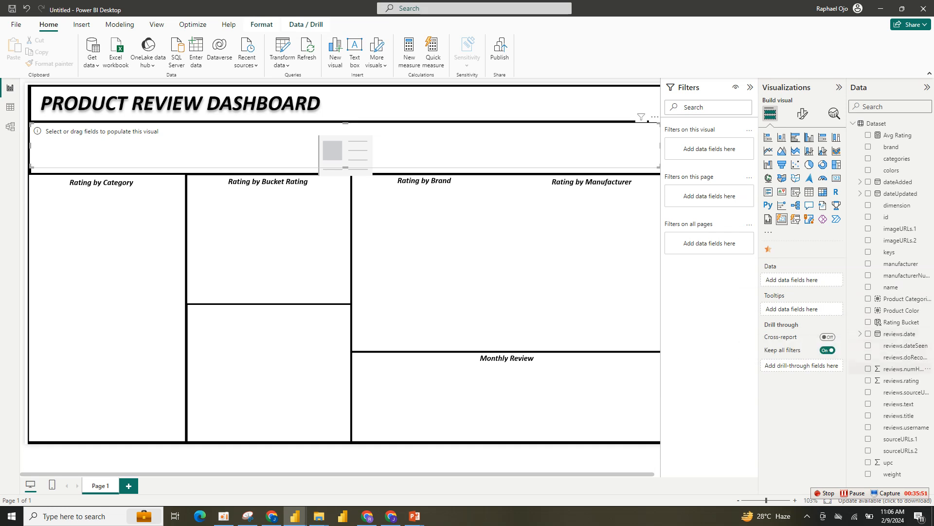
- Add the reviews.numHelpful, brand, categories, manufacturer and reviews.rating fields to the card visual
{"action": "left_click", "coordinate": [868, 368]}
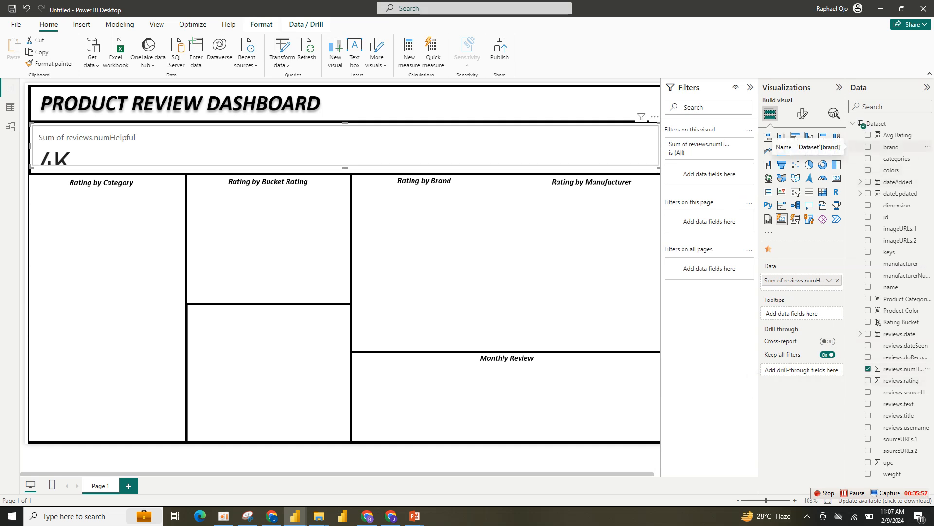
{"action": "left_click", "coordinate": [868, 147]}
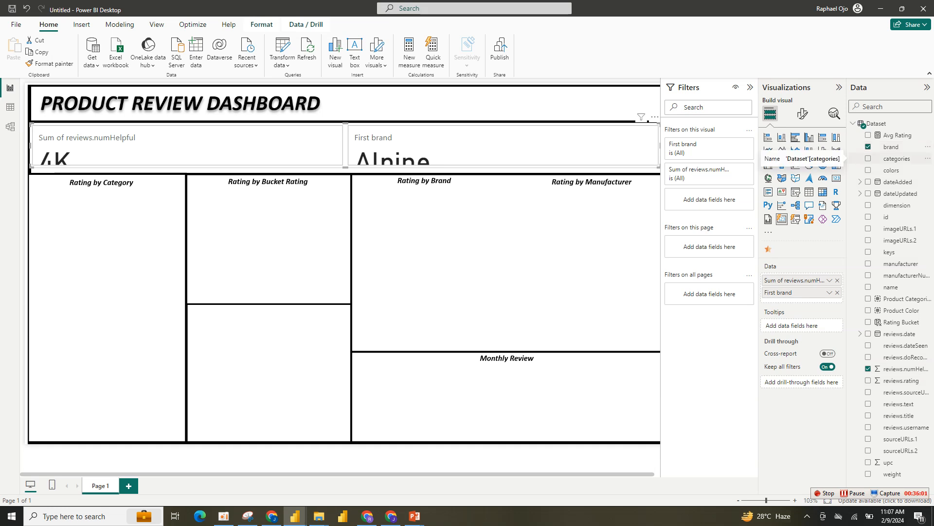
{"action": "left_click", "coordinate": [868, 158]}
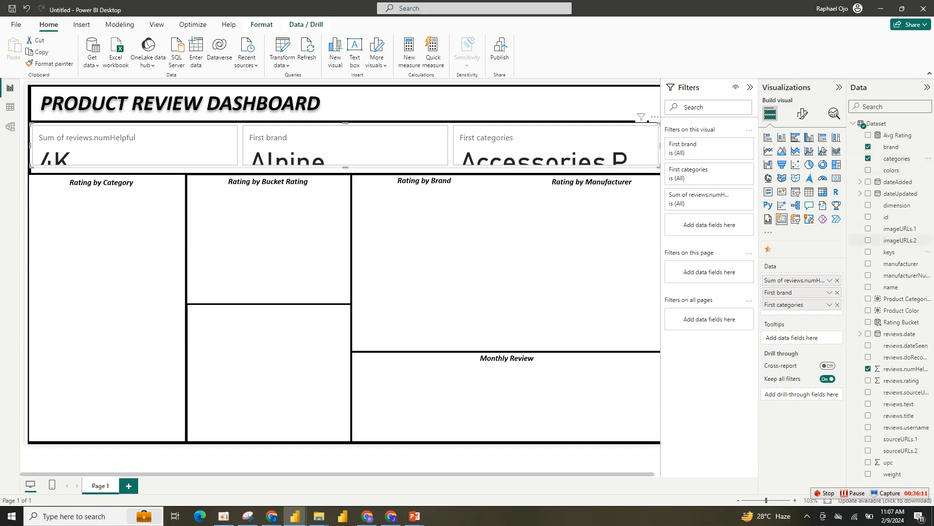
{"action": "left_click_drag", "start_coordinate": [901, 263], "coordinate": [788, 311]}
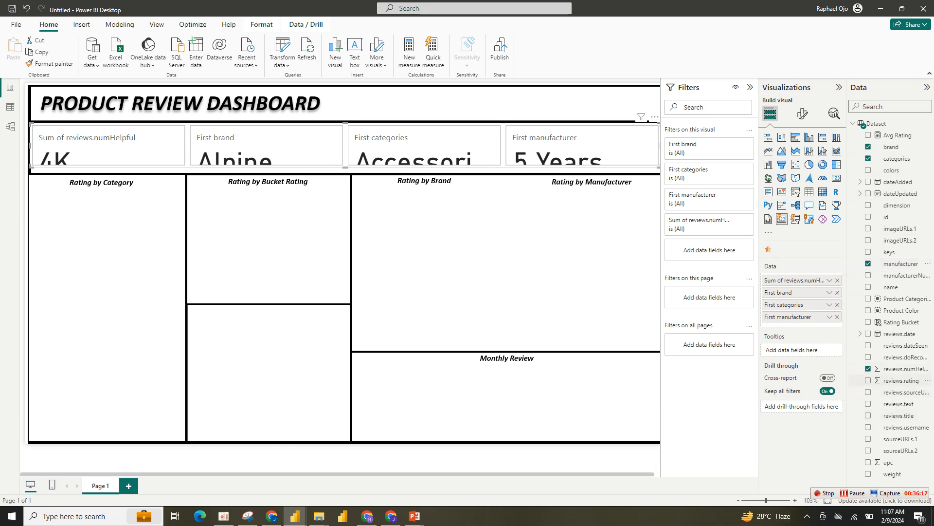
{"action": "left_click", "coordinate": [868, 380]}
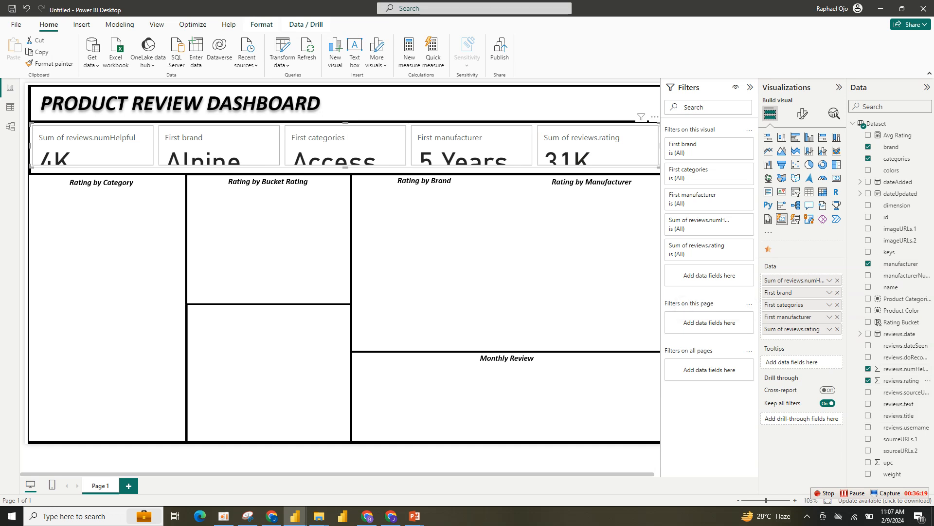
- Set the card's brand, categories and manufacturer values to summarize by Count (Distinct)
{"action": "left_click", "coordinate": [829, 292]}
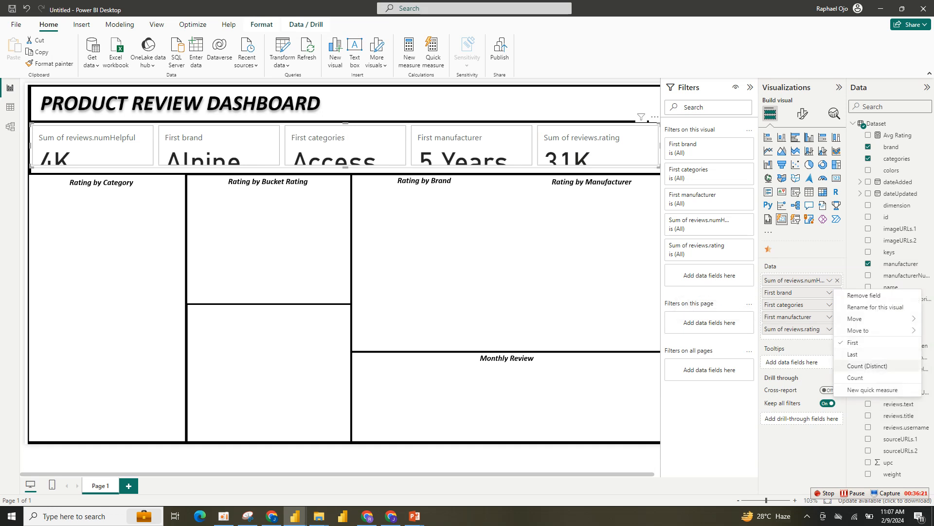
{"action": "left_click", "coordinate": [867, 365]}
{"action": "left_click", "coordinate": [829, 304]}
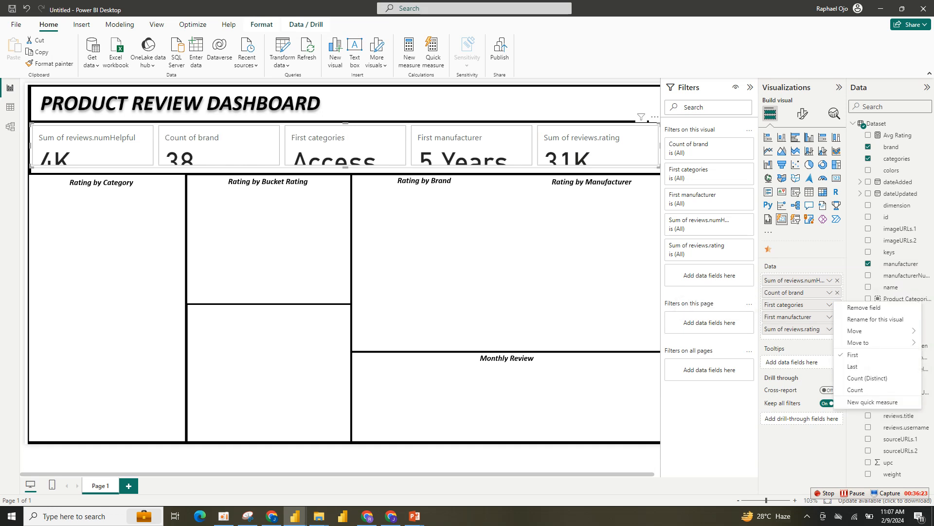
{"action": "left_click", "coordinate": [868, 378]}
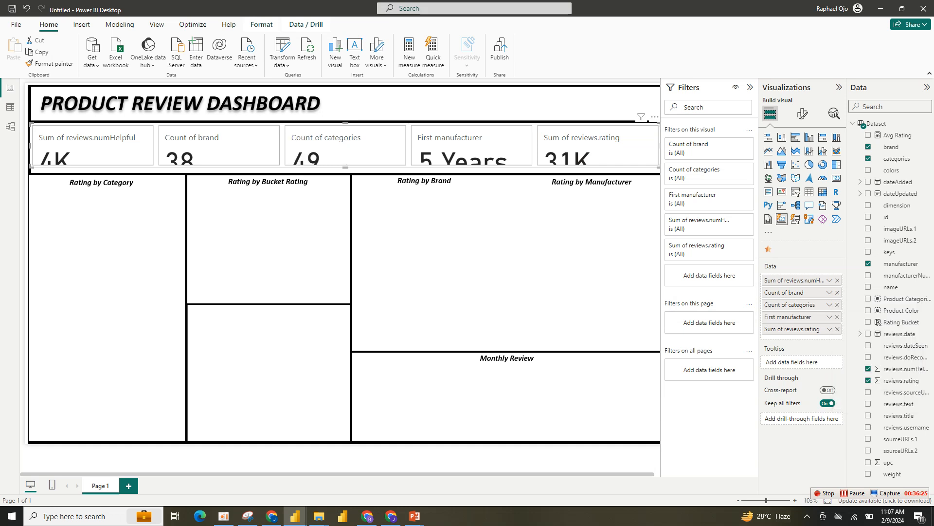
{"action": "left_click", "coordinate": [829, 316]}
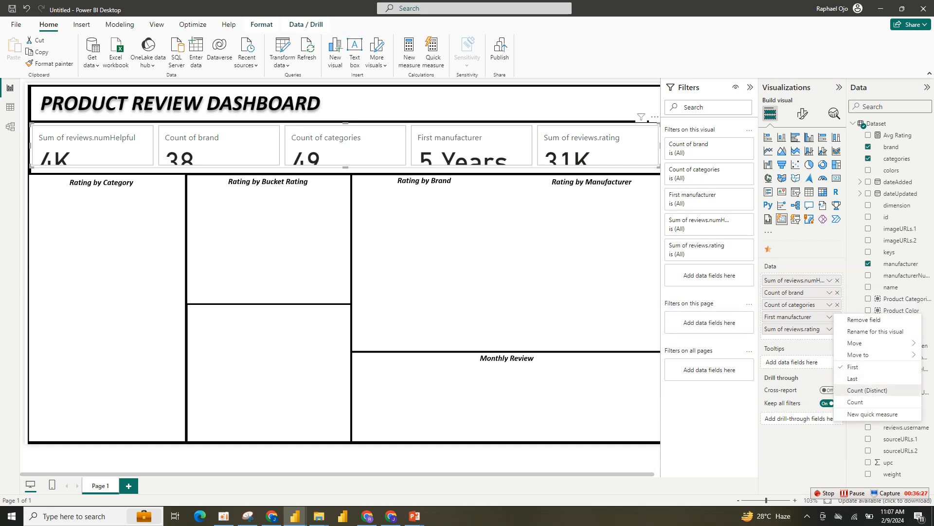
{"action": "left_click", "coordinate": [867, 390]}
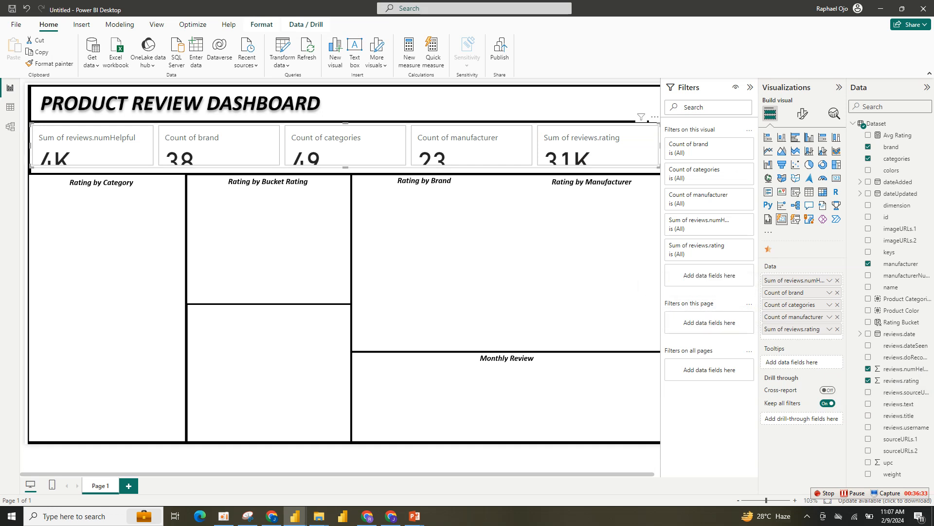
- Rename the card's reviews.numHelpful value as Total Reviews and its brand count as Total Brand
{"action": "double_click", "coordinate": [796, 280]}
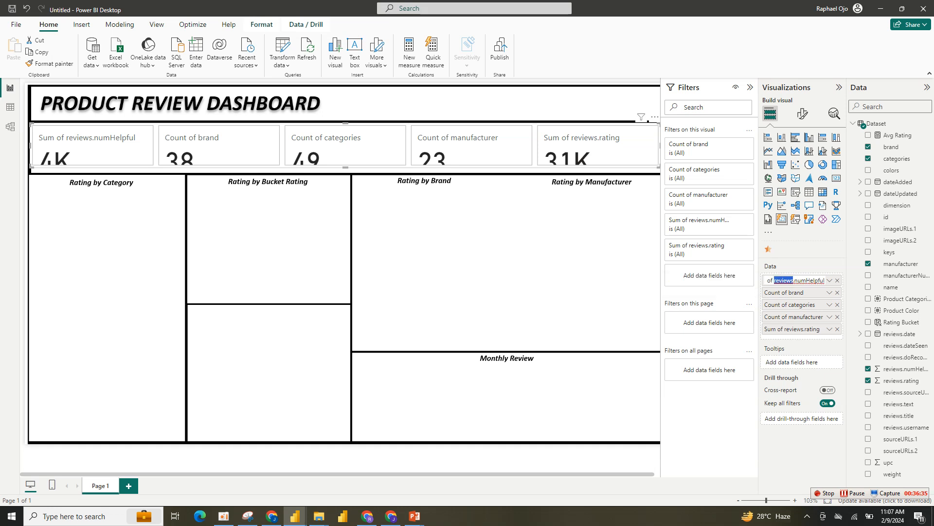
{"action": "type", "text": "Total R"}
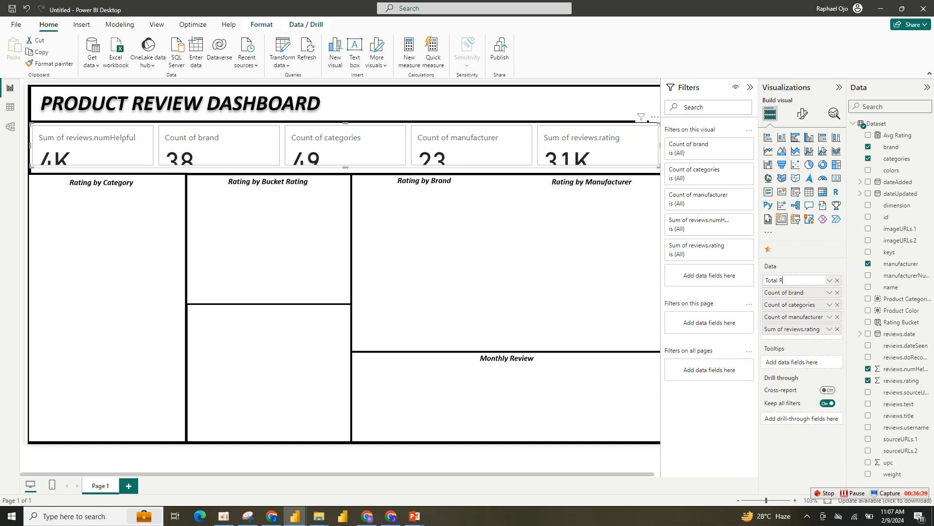
{"action": "type", "text": "eviews"}
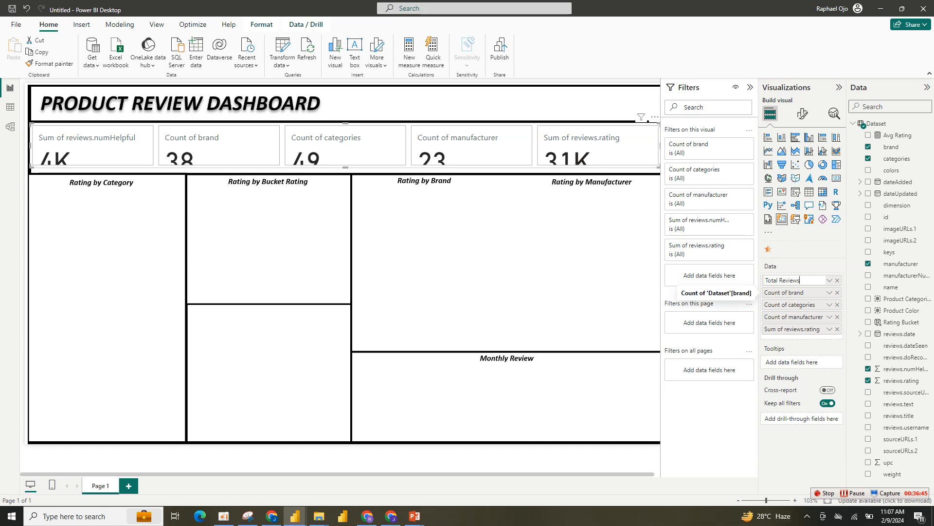
{"action": "key", "text": "Return"}
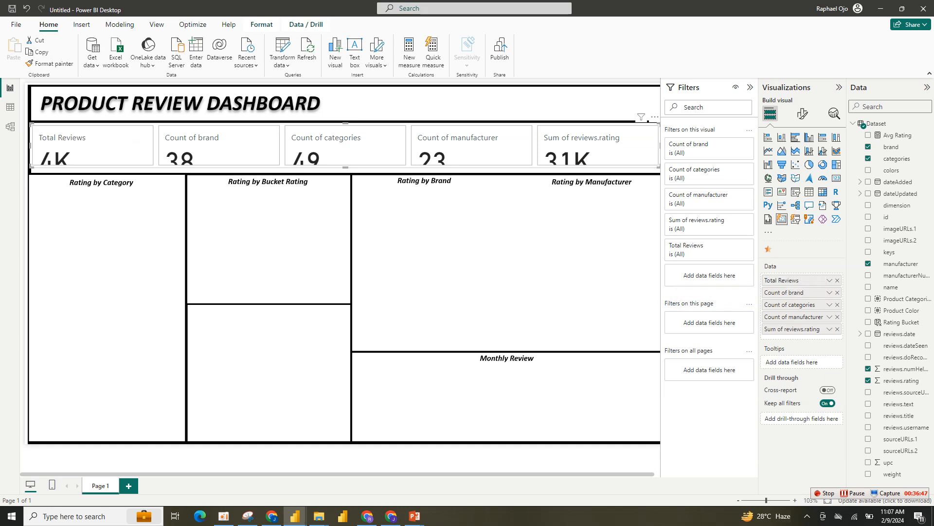
{"action": "double_click", "coordinate": [784, 292]}
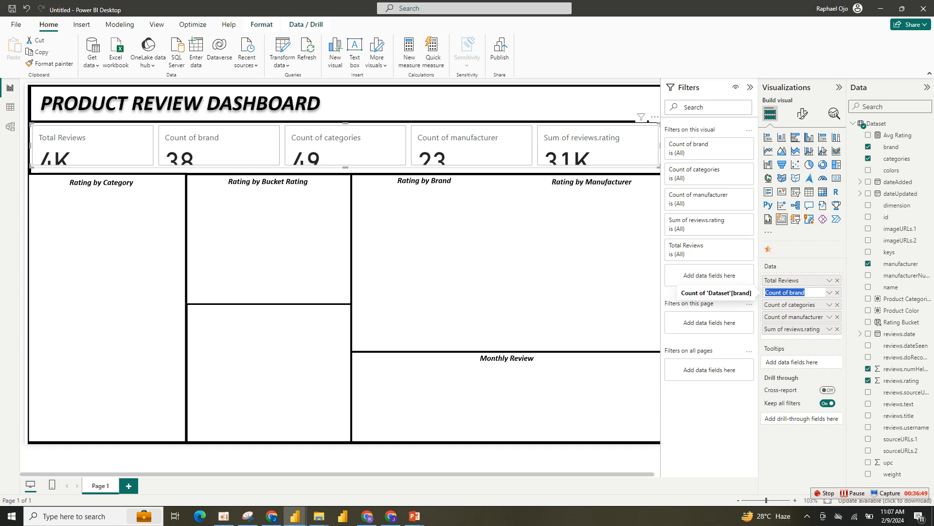
{"action": "type", "text": "Total"}
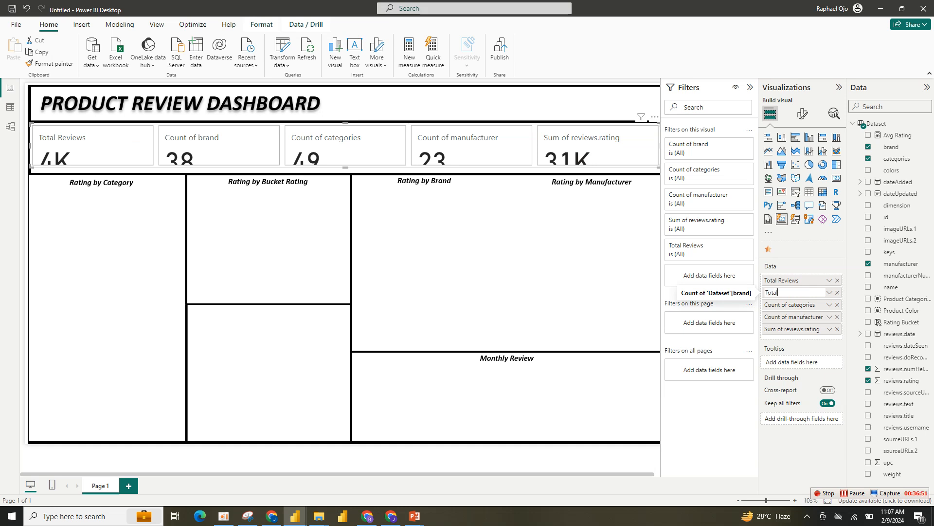
{"action": "type", "text": " Brand"}
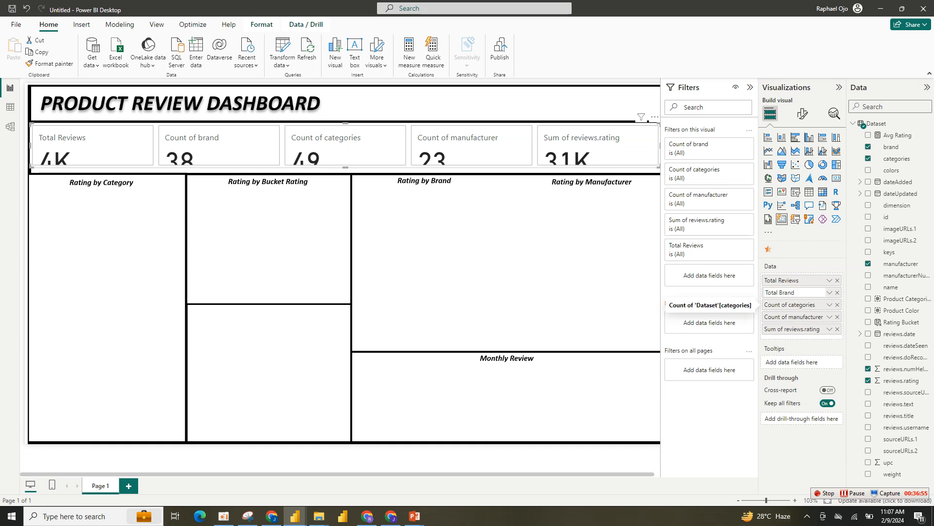
{"action": "key", "text": "Return"}
- Rename the card's categories count as Total Categories
{"action": "double_click", "coordinate": [791, 304]}
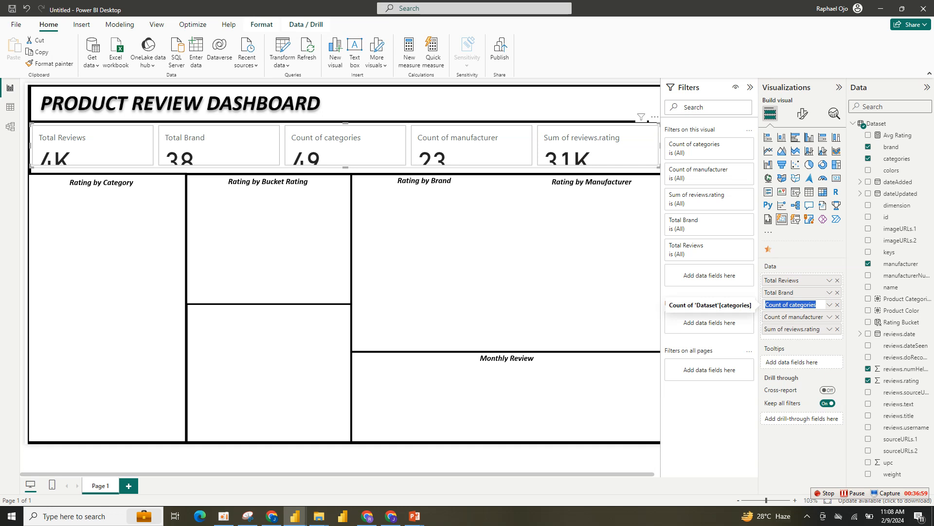
{"action": "type", "text": "Total C"}
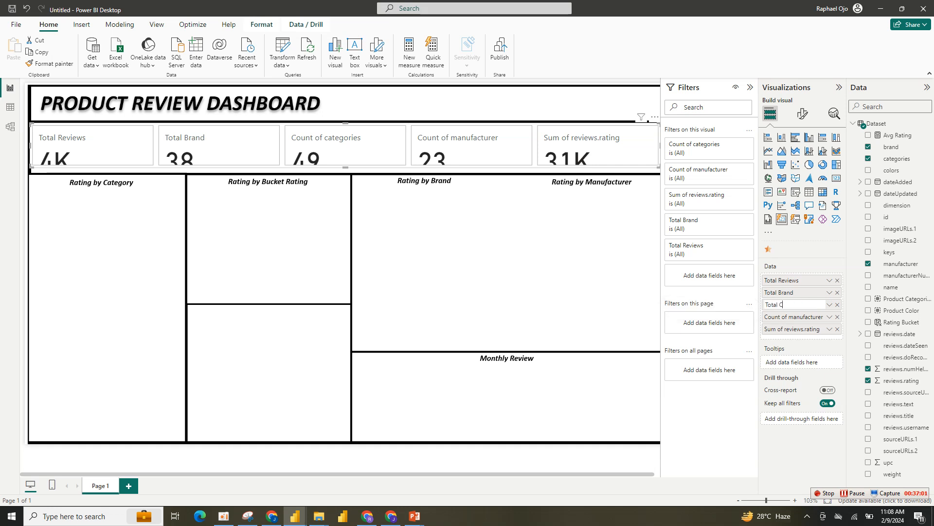
{"action": "type", "text": "ategories"}
{"action": "key", "text": "Return"}
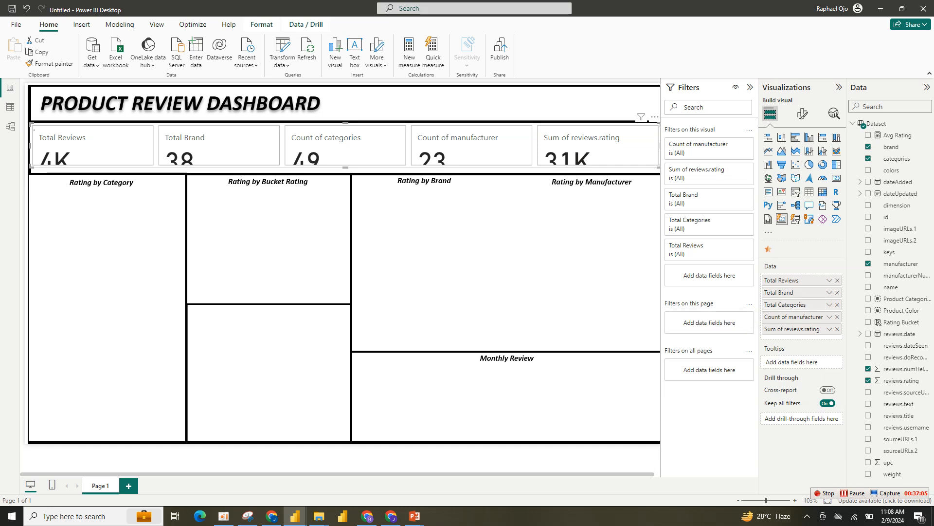
- Rename the card's manufacturer count as Total Manufacturer
{"action": "double_click", "coordinate": [794, 317]}
{"action": "double_click", "coordinate": [794, 317]}
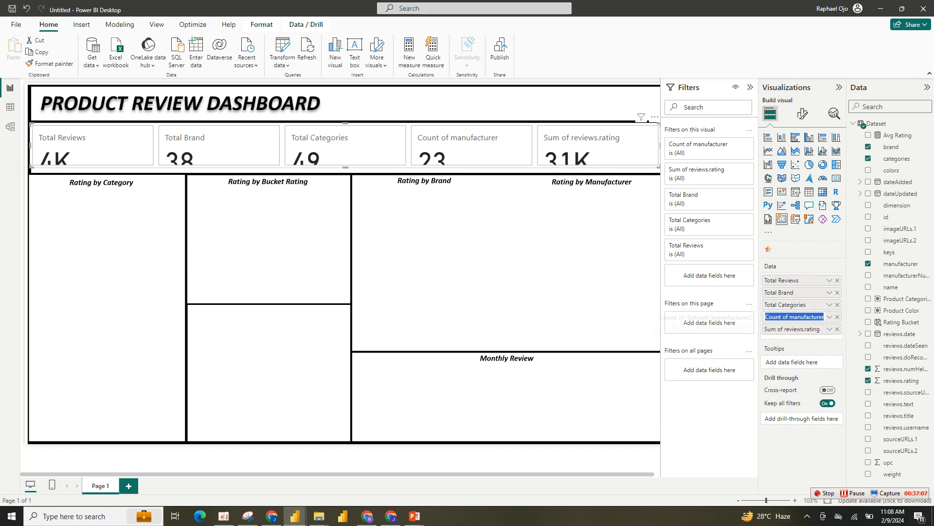
{"action": "left_click", "coordinate": [789, 317]}
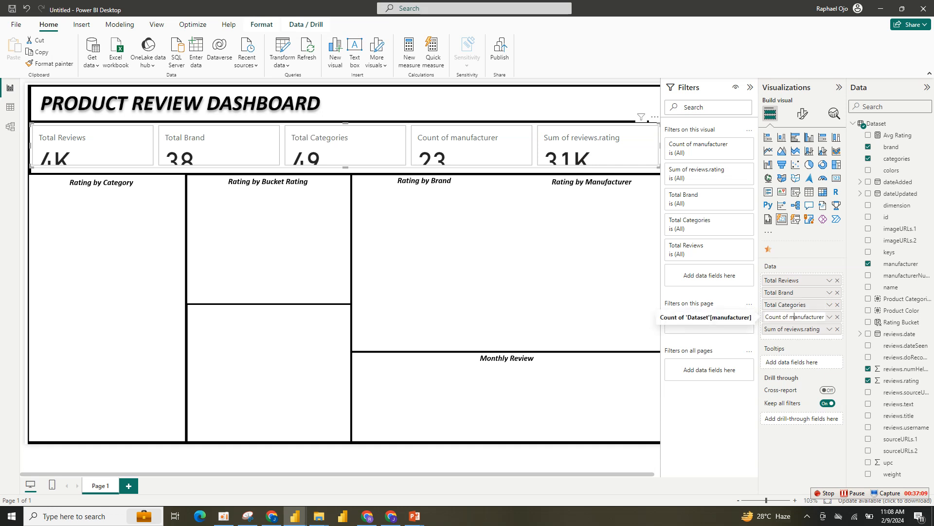
{"action": "key", "text": "BackSpace"}
{"action": "key", "text": "BackSpace"}
{"action": "key", "text": "BackSpace"}
{"action": "key", "text": "BackSpace"}
{"action": "key", "text": "BackSpace"}
{"action": "key", "text": "BackSpace"}
{"action": "key", "text": "BackSpace"}
{"action": "key", "text": "BackSpace"}
{"action": "key", "text": "BackSpace"}
{"action": "key", "text": "BackSpace"}
{"action": "type", "text": "Total "}
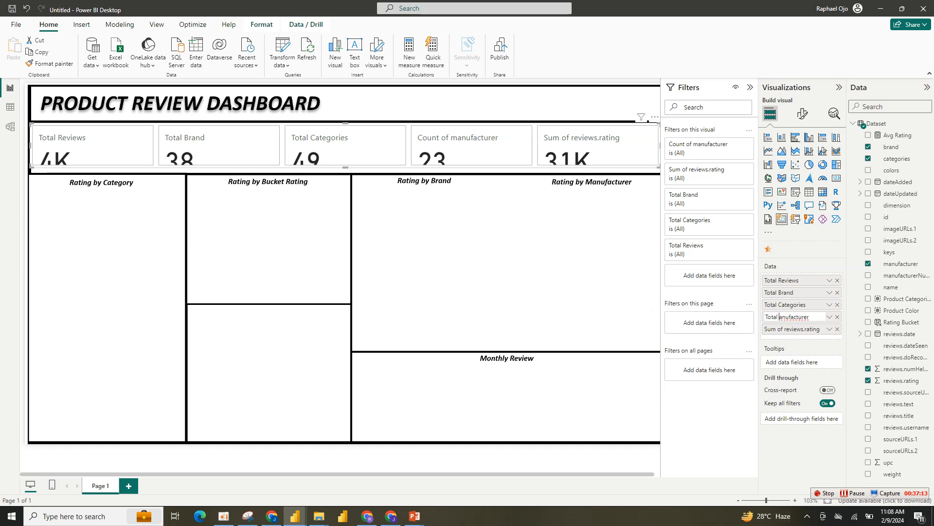
{"action": "type", "text": "M"}
{"action": "key", "text": "Return"}
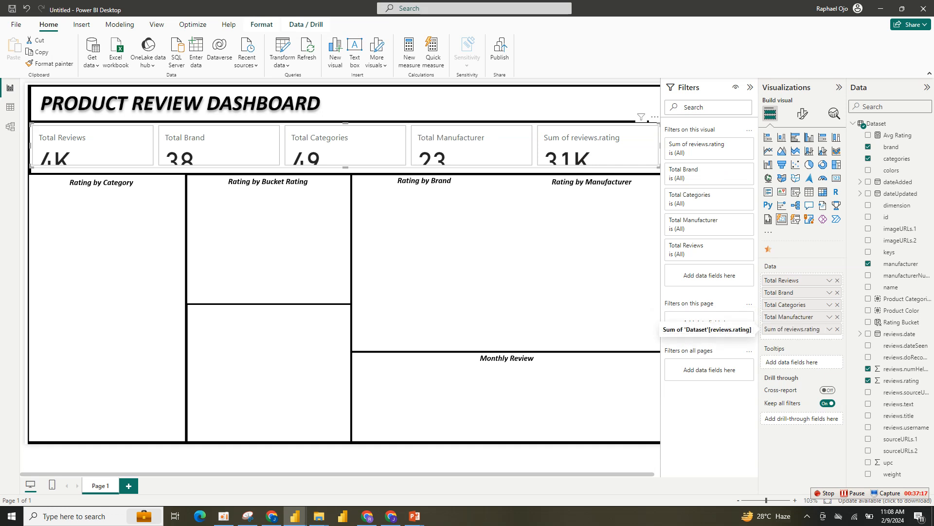
- Rename the card's summed reviews.rating value as Total Rating
{"action": "double_click", "coordinate": [793, 329]}
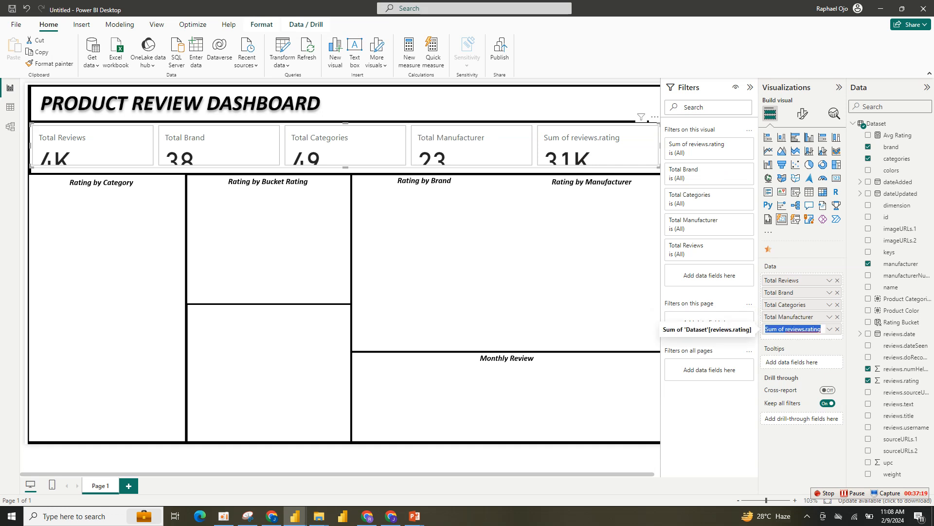
{"action": "type", "text": "Tot"}
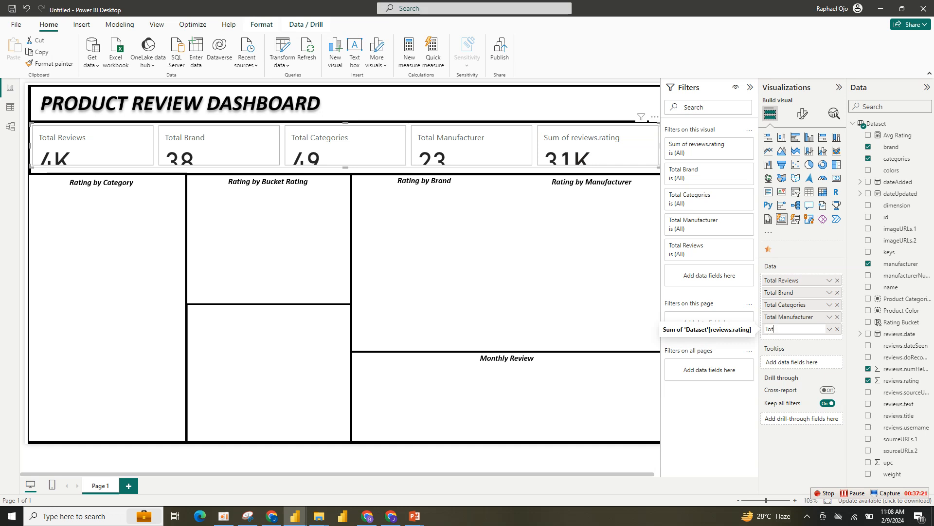
{"action": "type", "text": "al Review"}
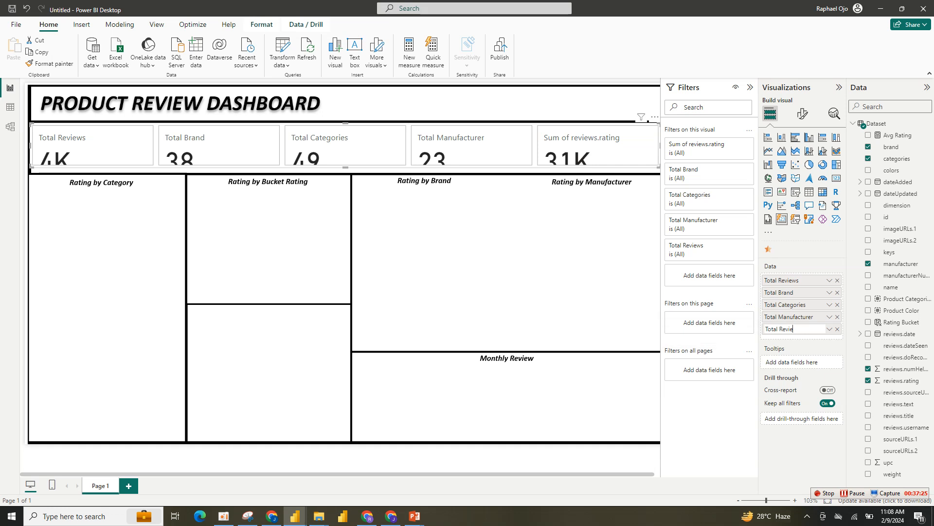
{"action": "key", "text": "BackSpace"}
{"action": "key", "text": "BackSpace"}
{"action": "type", "text": "ating"}
{"action": "key", "text": "Return"}
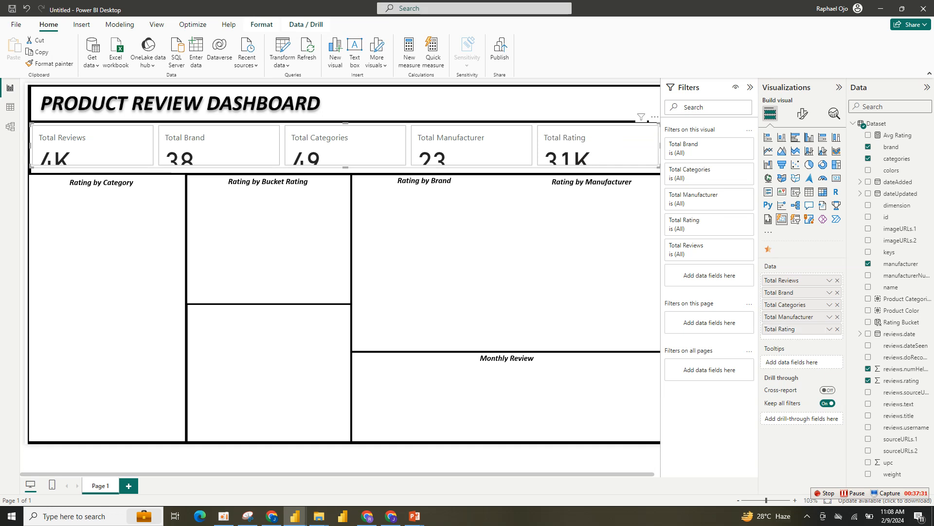
- Turn off the background effect of the KPI card visual
{"action": "left_click", "coordinate": [803, 114]}
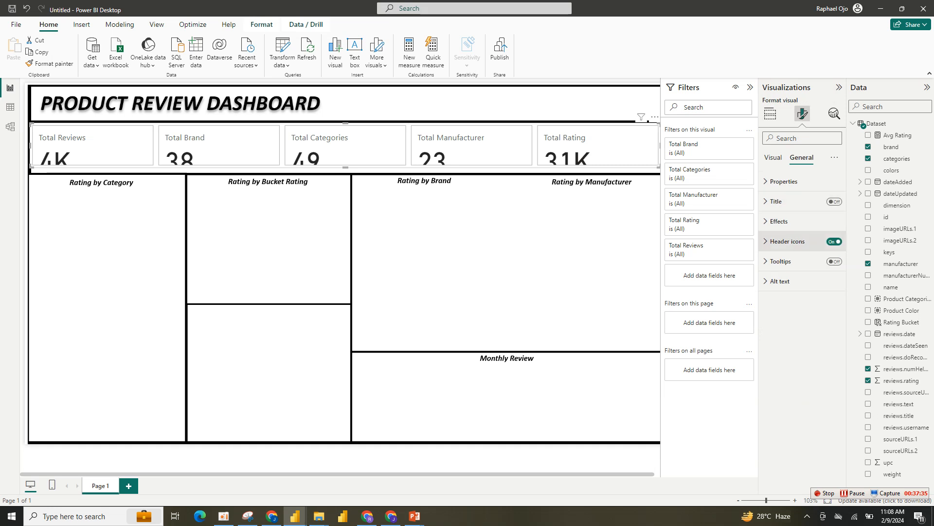
{"action": "left_click", "coordinate": [779, 221]}
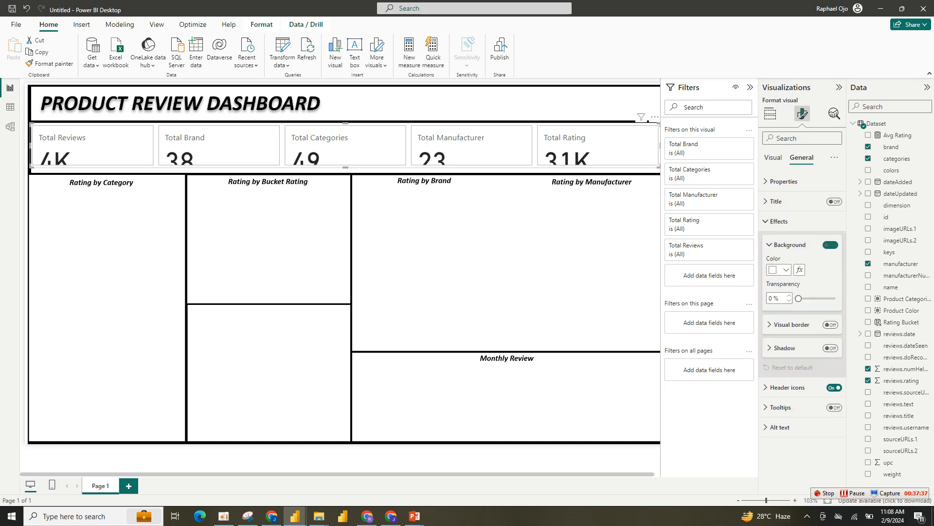
{"action": "left_click", "coordinate": [830, 245]}
{"action": "left_click", "coordinate": [783, 181]}
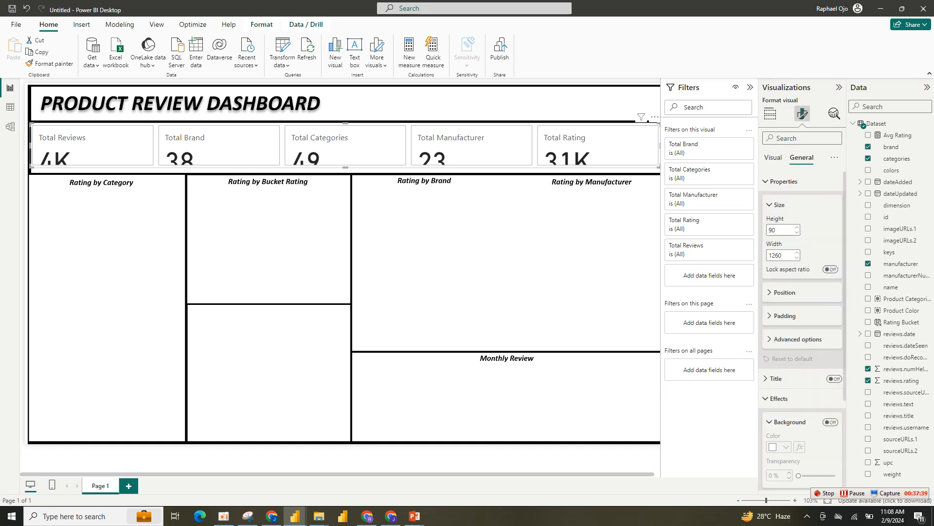
- Format the card's callout values for all series as bold 25-point Cambria with centered horizontal alignment
{"action": "left_click", "coordinate": [774, 158]}
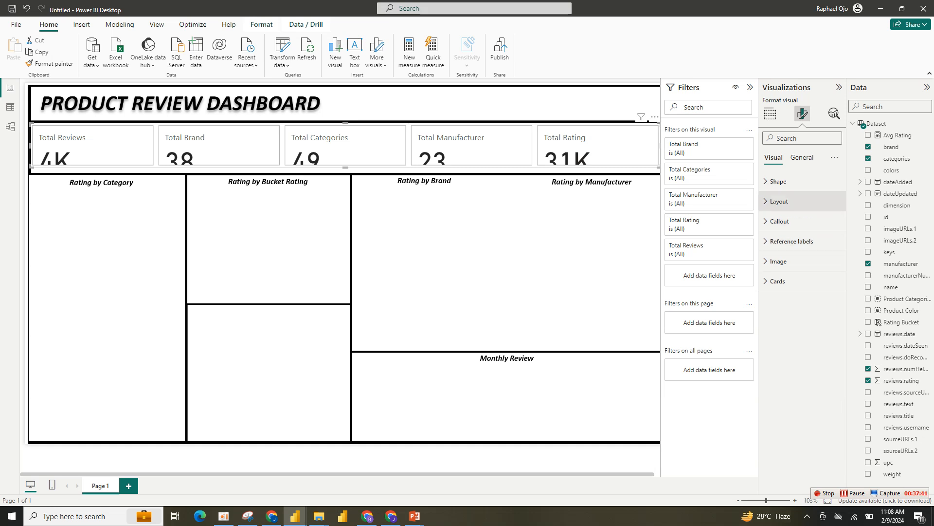
{"action": "left_click", "coordinate": [779, 201]}
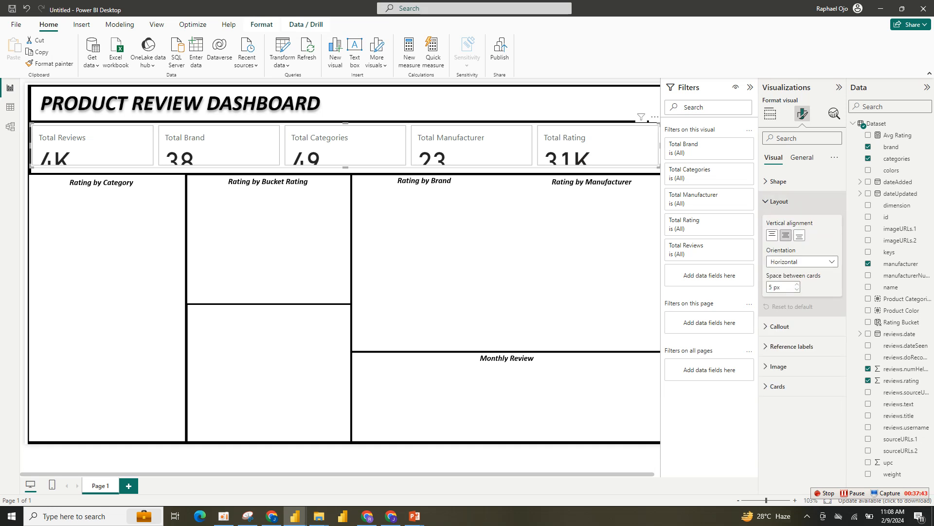
{"action": "left_click", "coordinate": [778, 201]}
{"action": "left_click", "coordinate": [779, 221]}
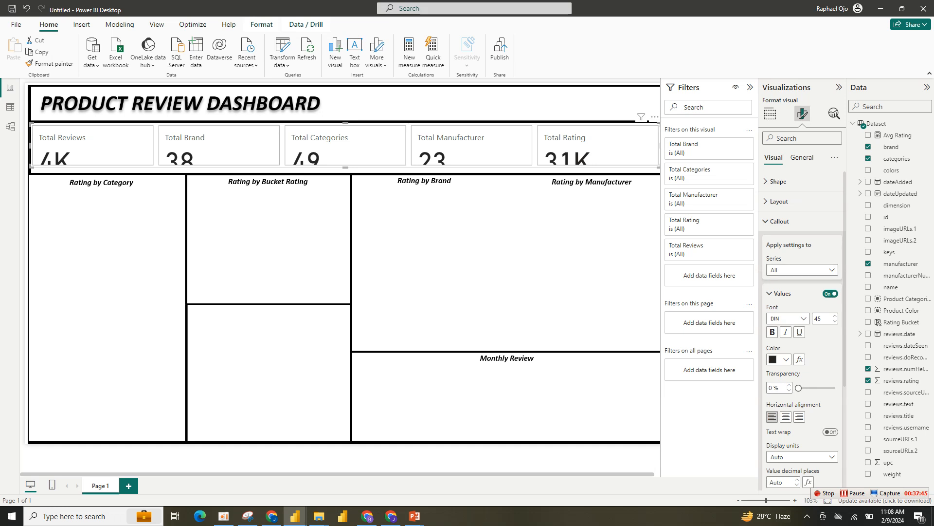
{"action": "double_click", "coordinate": [818, 318]}
{"action": "type", "text": "25"}
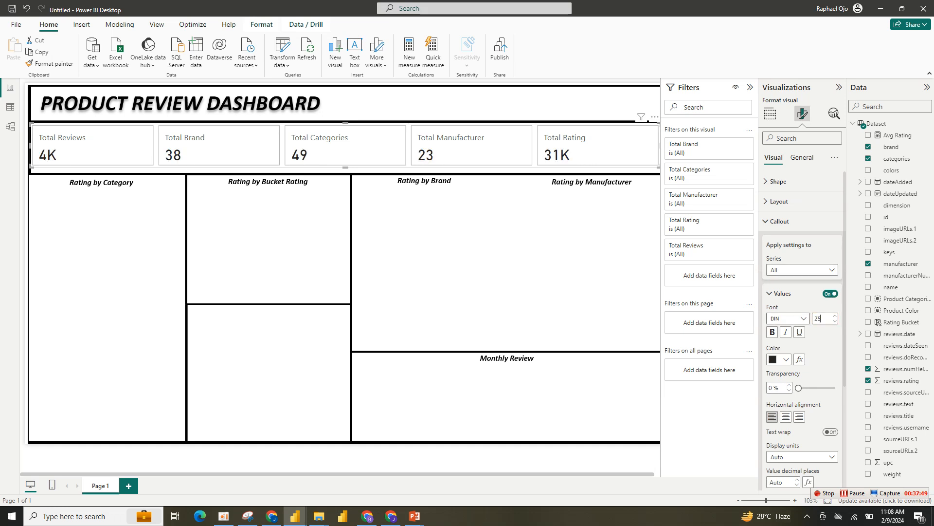
{"action": "left_click", "coordinate": [786, 318]}
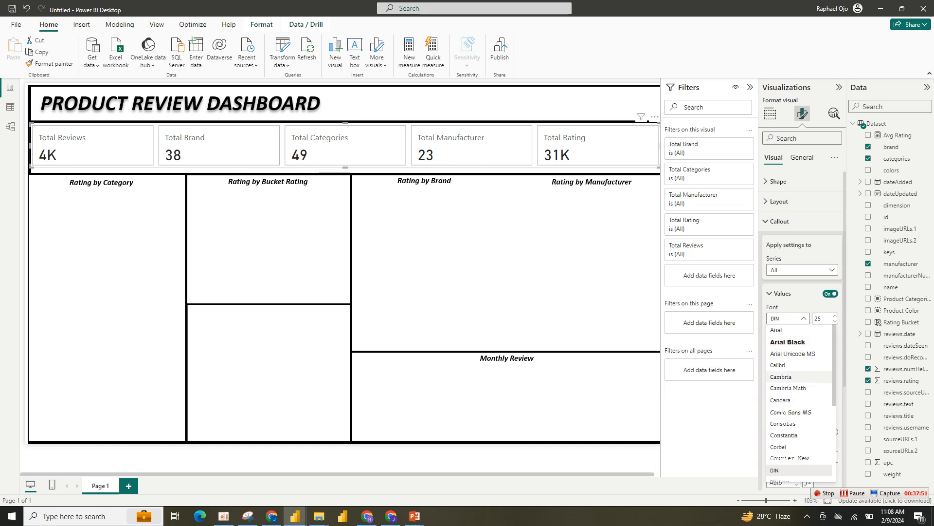
{"action": "left_click", "coordinate": [781, 376]}
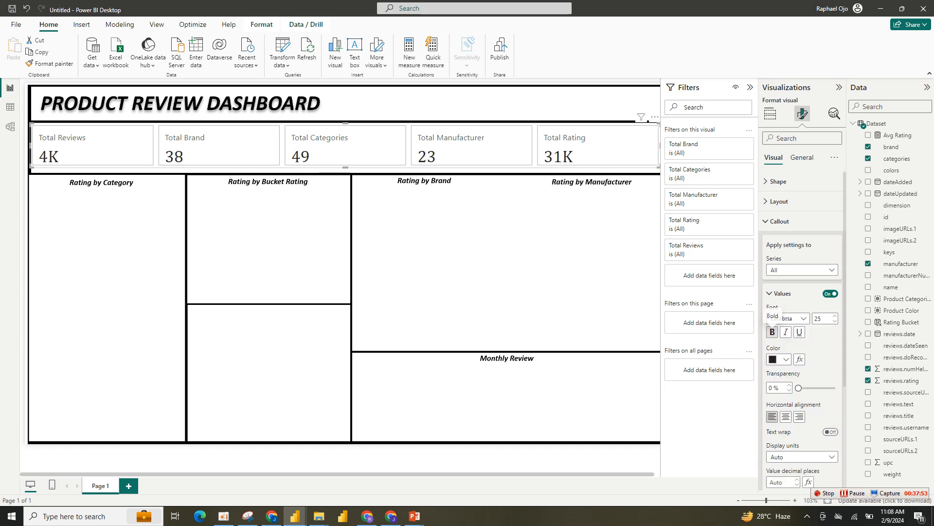
{"action": "left_click", "coordinate": [772, 331]}
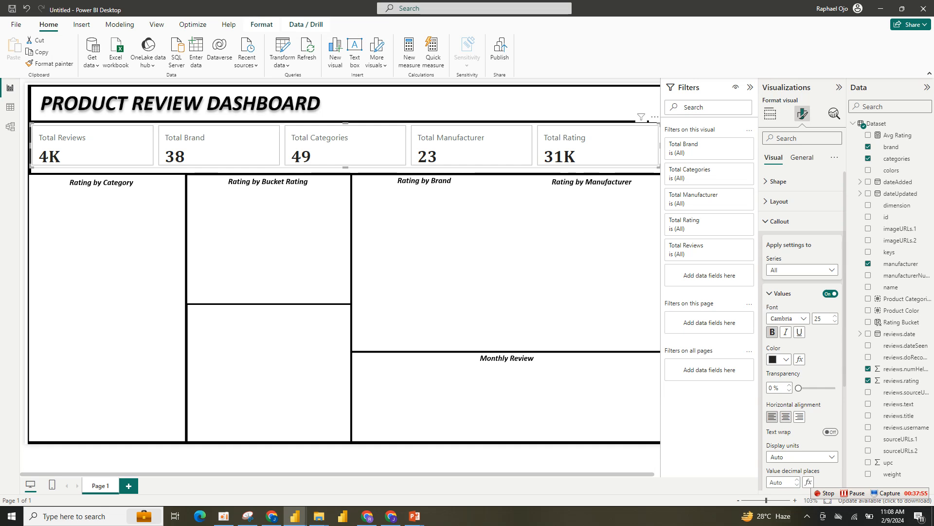
{"action": "left_click", "coordinate": [785, 417]}
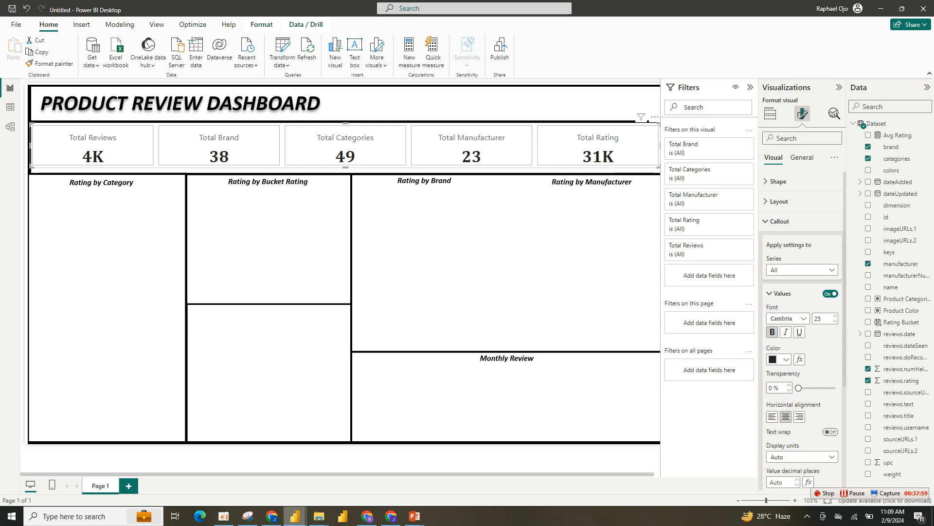
- Switch to the finished Product Review report and bring up the hex code of its card's callout value color
{"action": "mouse_move", "coordinate": [295, 516]}
{"action": "left_click", "coordinate": [244, 472]}
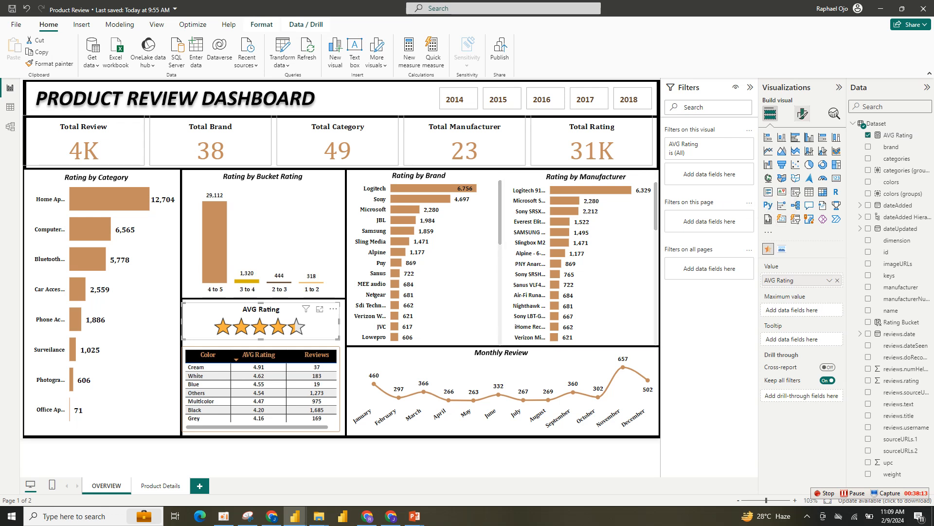
{"action": "left_click", "coordinate": [802, 114]}
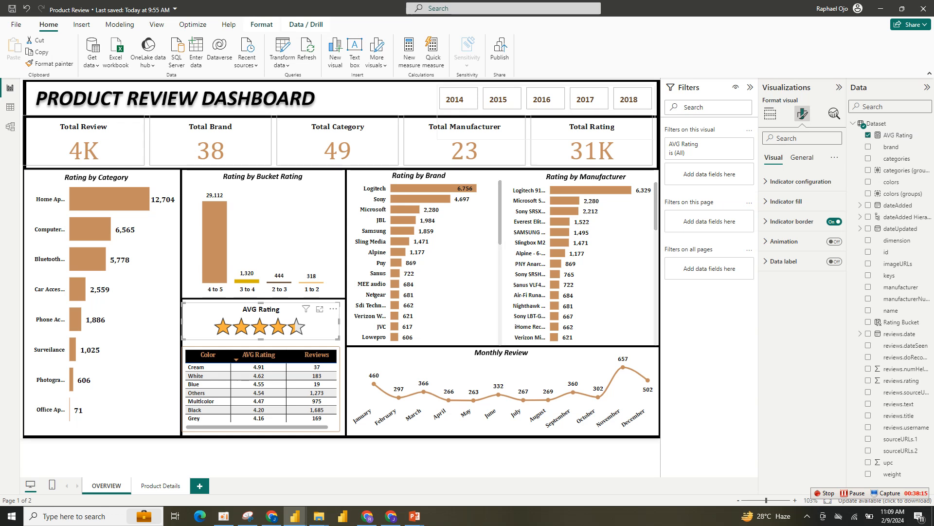
{"action": "left_click", "coordinate": [622, 146]}
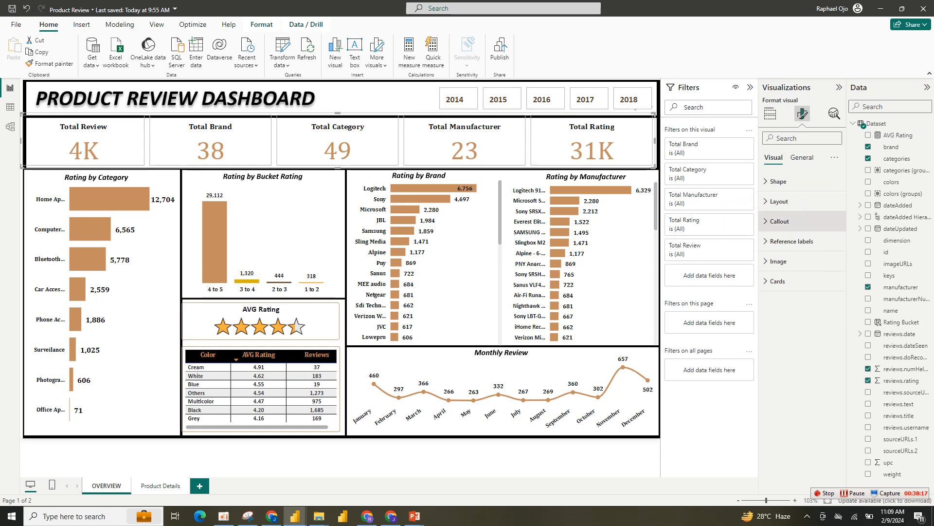
{"action": "left_click", "coordinate": [779, 222]}
{"action": "left_click", "coordinate": [780, 359]}
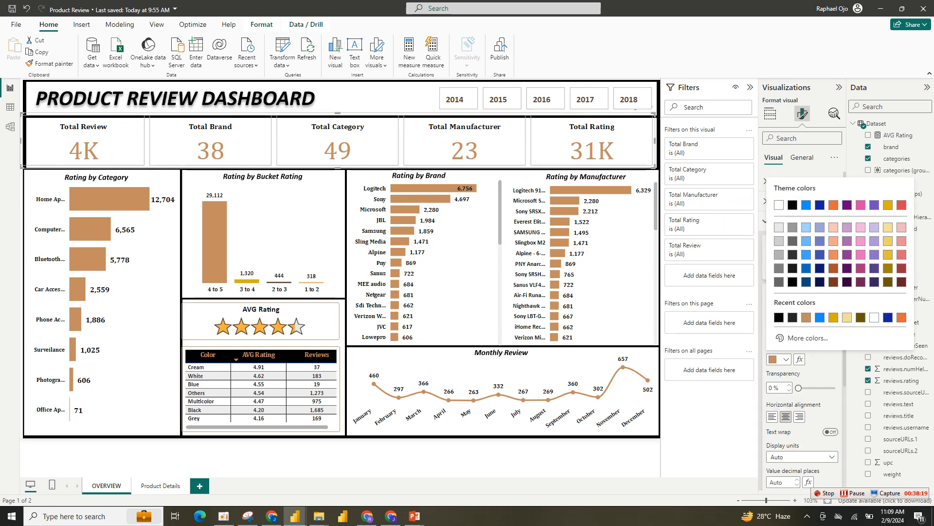
{"action": "left_click", "coordinate": [808, 338]}
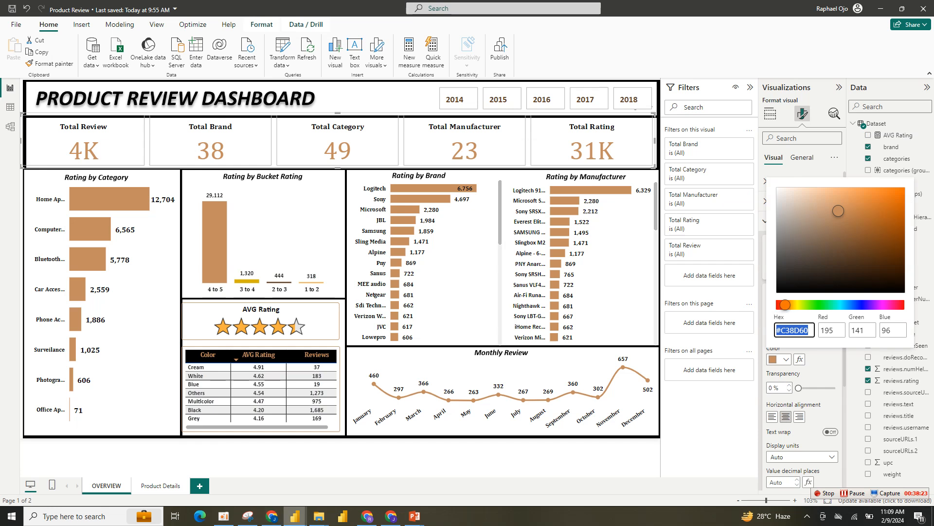
- Return to the untitled report and set the card's callout value color to the custom hex #C38D60
{"action": "mouse_move", "coordinate": [295, 516]}
{"action": "left_click", "coordinate": [351, 467]}
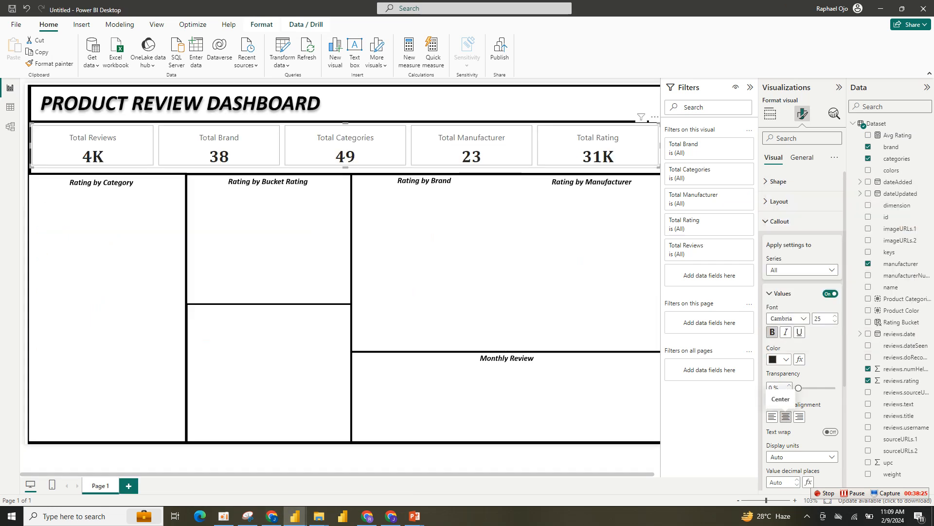
{"action": "left_click", "coordinate": [786, 359]}
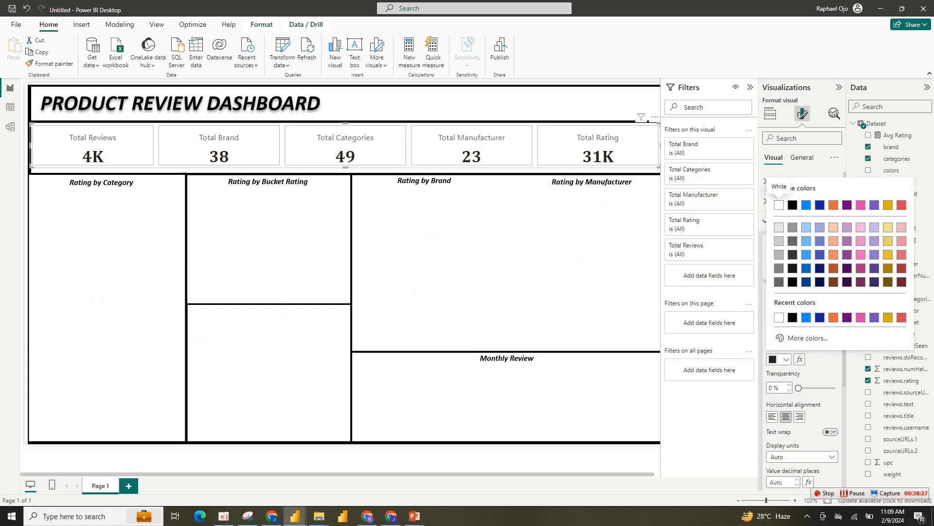
{"action": "left_click", "coordinate": [807, 337]}
{"action": "left_click_drag", "start_coordinate": [777, 304], "coordinate": [787, 305]}
{"action": "left_click", "coordinate": [838, 211]}
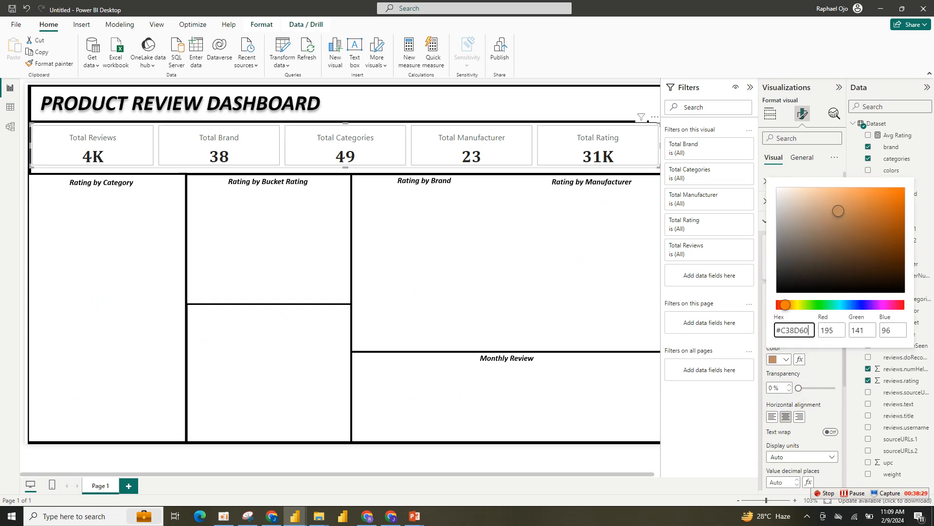
{"action": "key", "text": "Escape"}
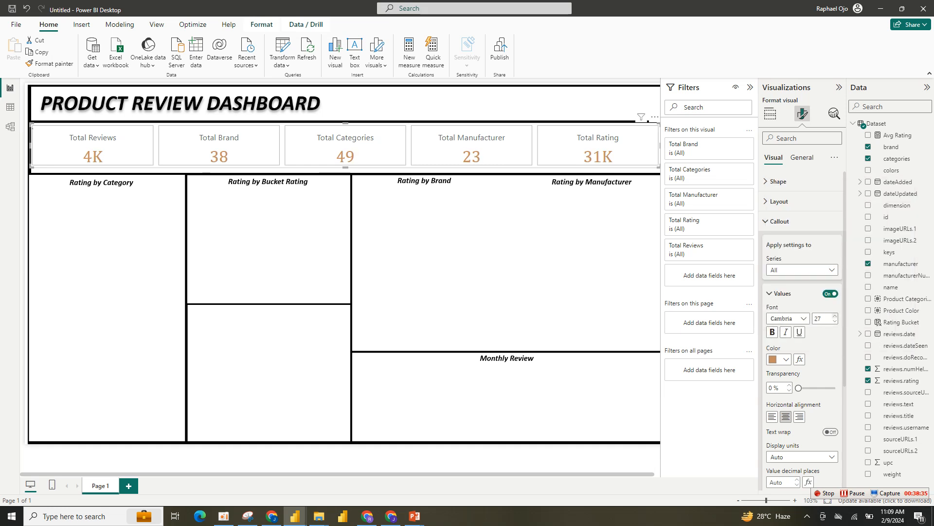
- Adjust the font size of the card's callout values to 28
{"action": "left_click", "coordinate": [835, 315]}
{"action": "left_click", "coordinate": [835, 315]}
{"action": "left_click", "coordinate": [835, 315]}
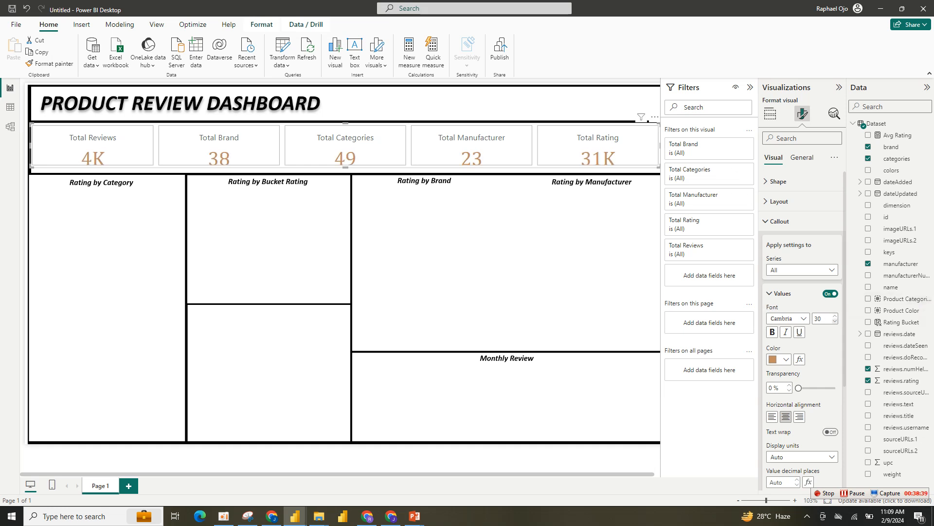
{"action": "left_click", "coordinate": [835, 320]}
{"action": "left_click", "coordinate": [835, 321]}
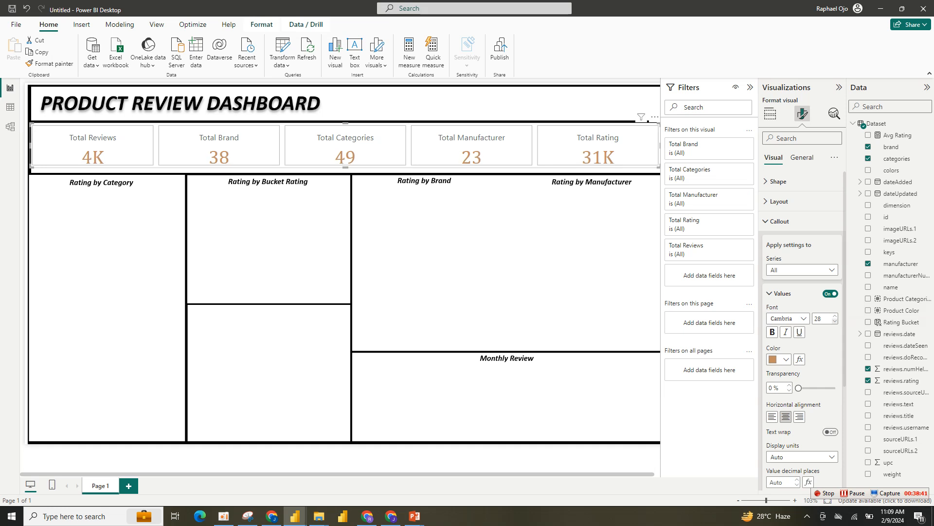
- Format the card's callout labels in black, bold Cambria
{"action": "left_click", "coordinate": [770, 294]}
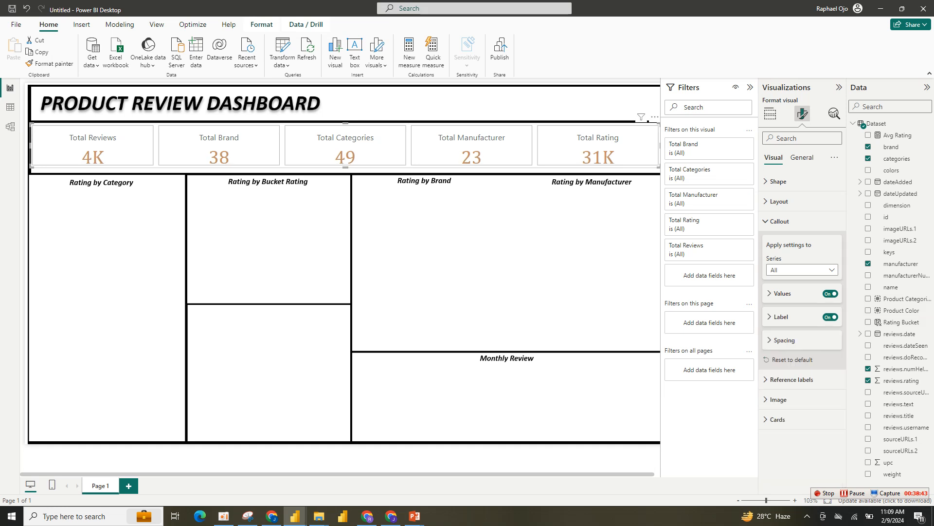
{"action": "left_click", "coordinate": [769, 317]}
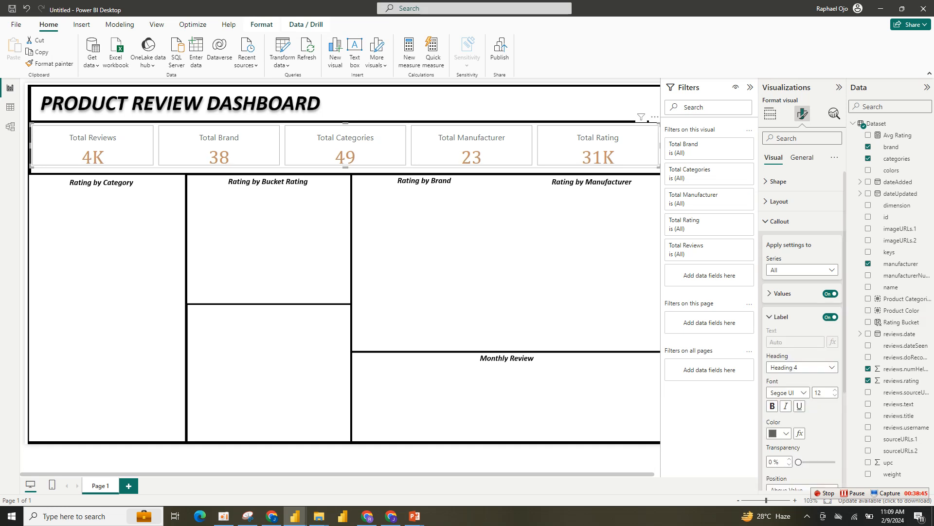
{"action": "left_click", "coordinate": [782, 433]}
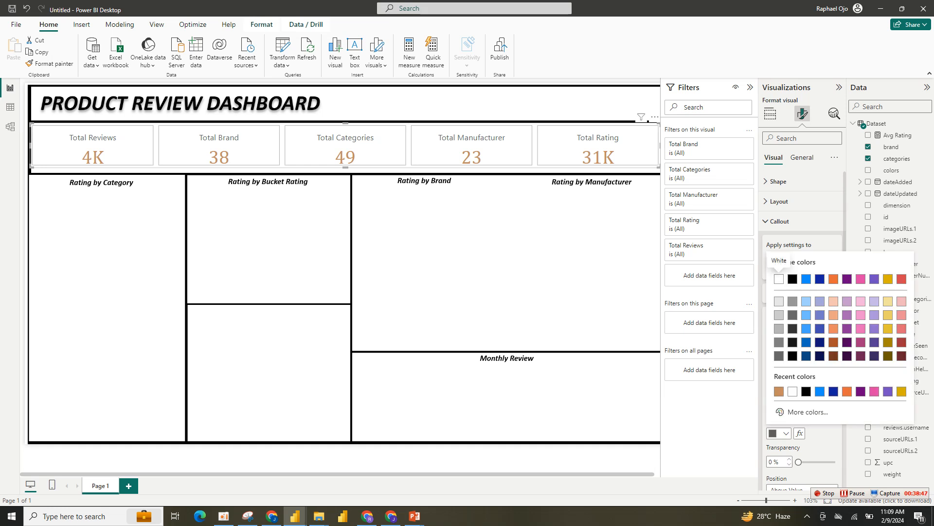
{"action": "left_click", "coordinate": [807, 391]}
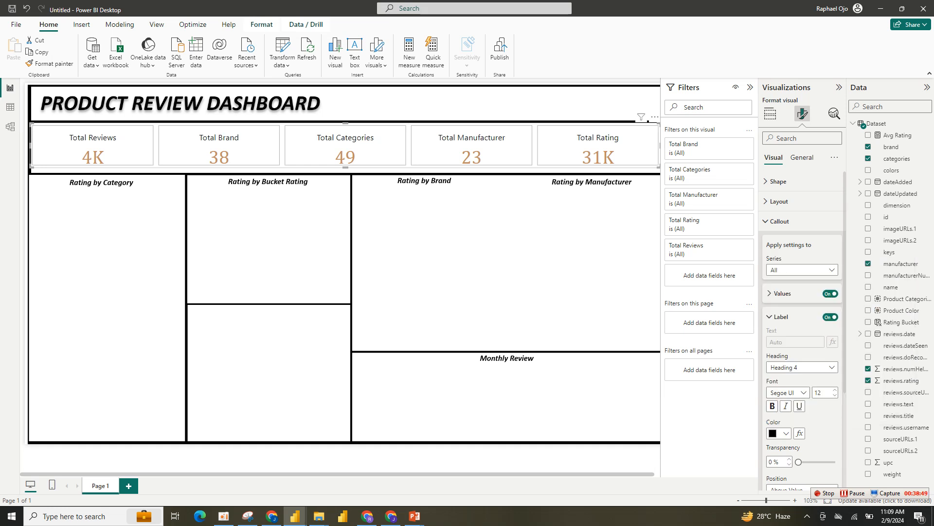
{"action": "left_click", "coordinate": [786, 392]}
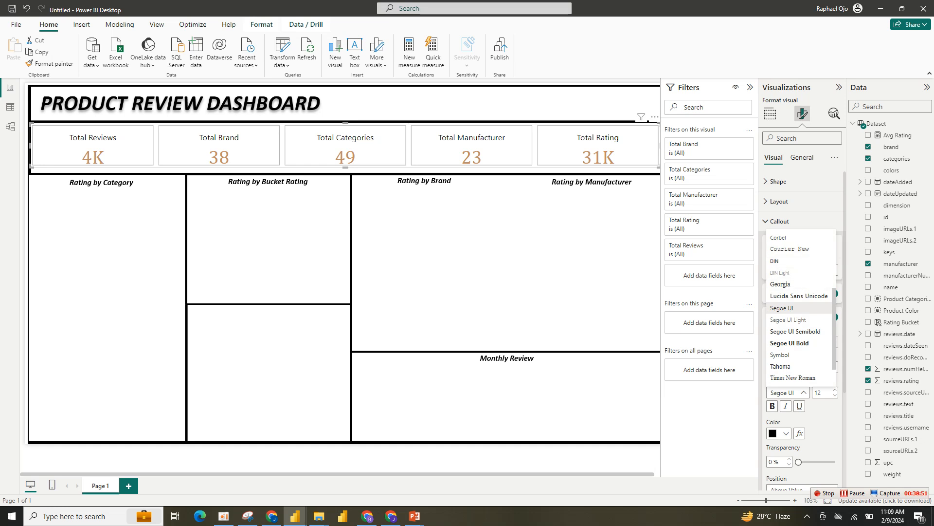
{"action": "scroll", "coordinate": [798, 283], "scroll_direction": "up", "scroll_amount": 5}
{"action": "left_click", "coordinate": [781, 281]}
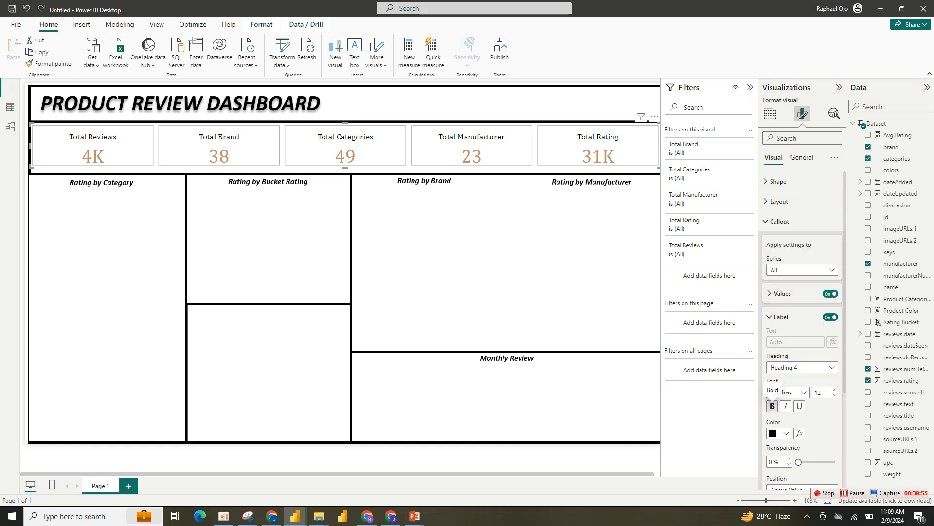
{"action": "left_click", "coordinate": [772, 405]}
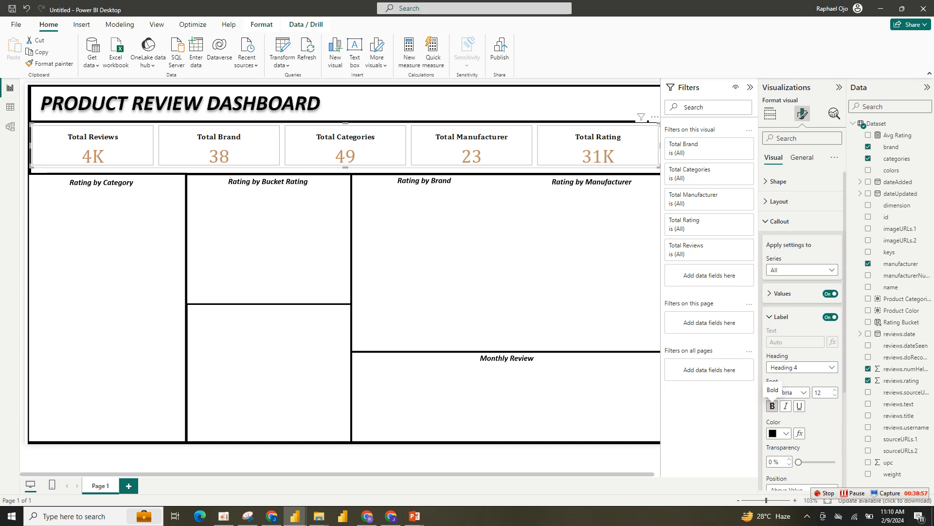
{"action": "left_click", "coordinate": [781, 316]}
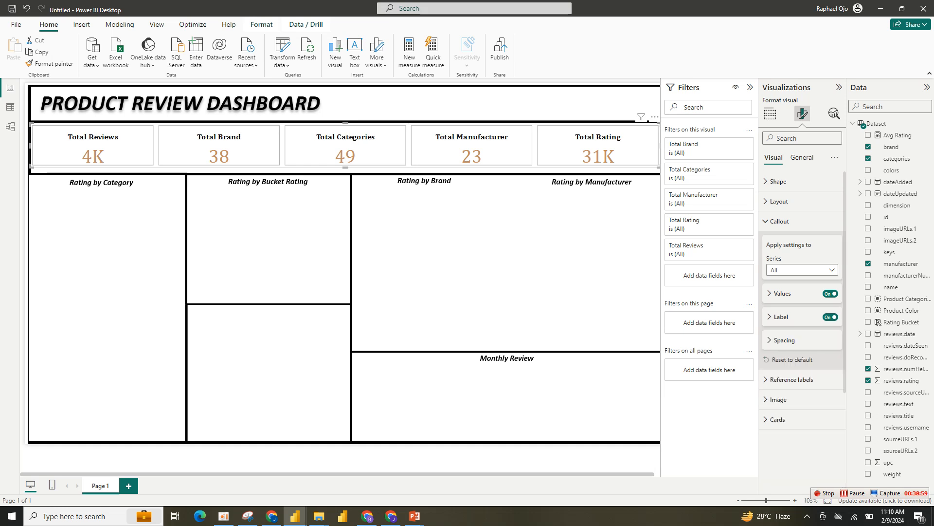
{"action": "left_click", "coordinate": [780, 221]}
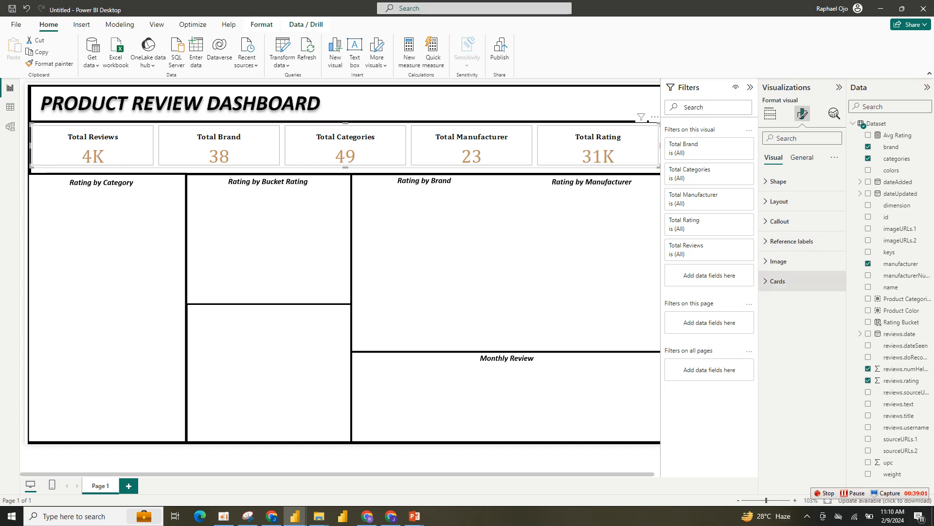
- Turn off the fill of the cards in the KPI card visual
{"action": "left_click", "coordinate": [778, 281]}
{"action": "left_click", "coordinate": [831, 402]}
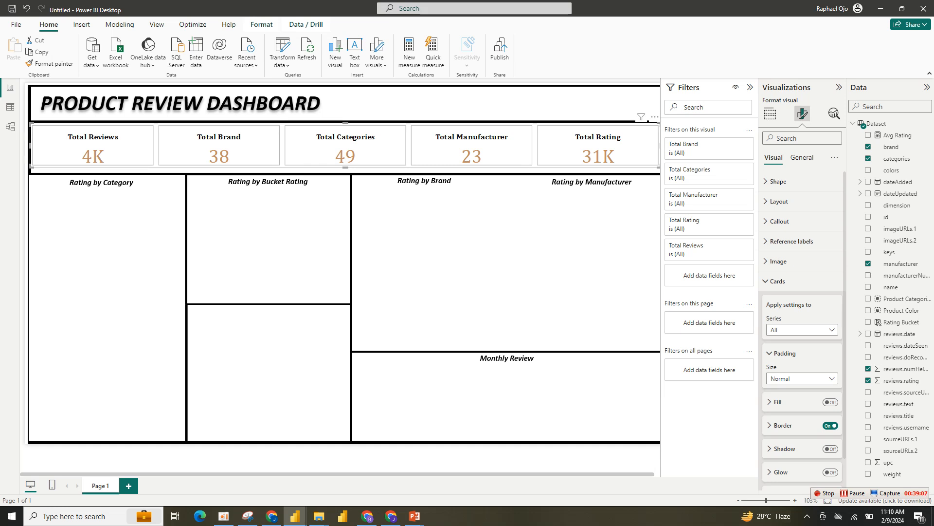
{"action": "left_click", "coordinate": [506, 262]}
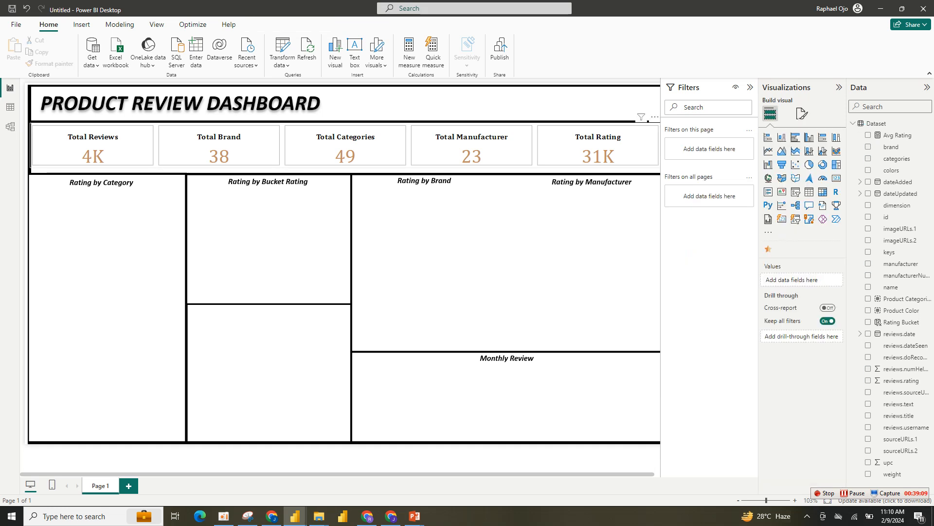
{"action": "left_click", "coordinate": [345, 147]}
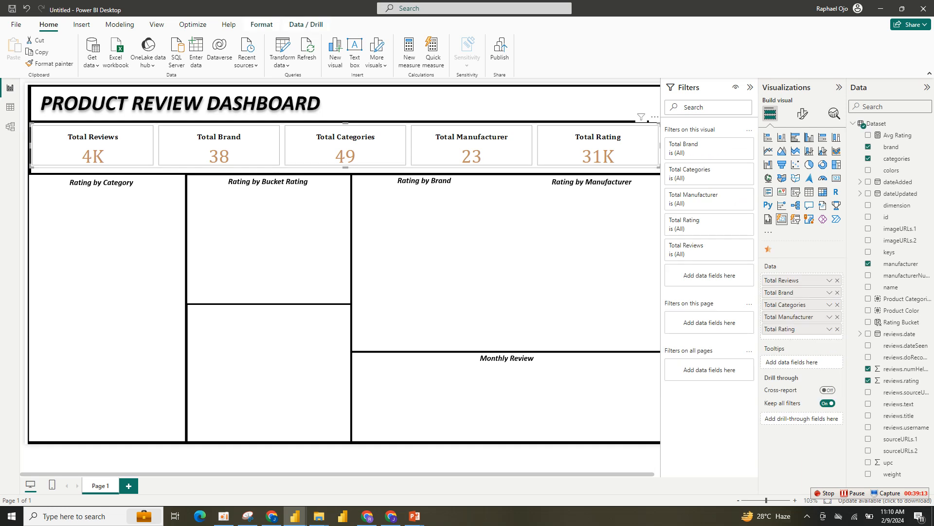
{"action": "left_click", "coordinate": [506, 263]}
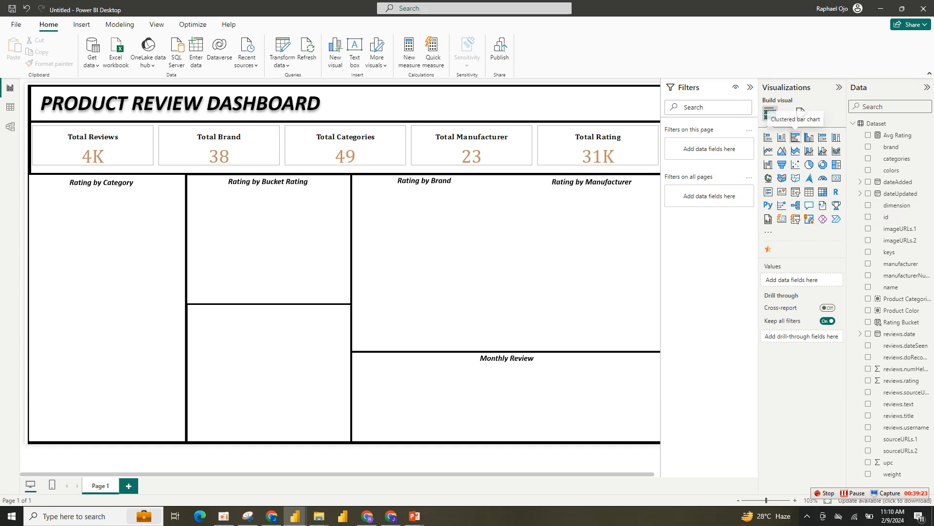
- Fill the Rating by Category section with a clustered bar chart of summed reviews.rating by Product Categories
{"action": "left_click", "coordinate": [796, 138]}
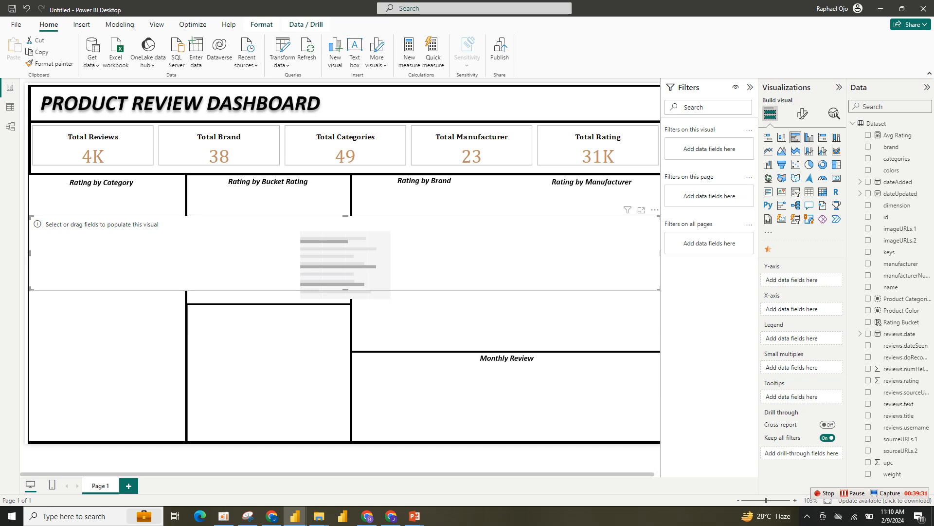
{"action": "left_click_drag", "start_coordinate": [659, 289], "coordinate": [181, 432]}
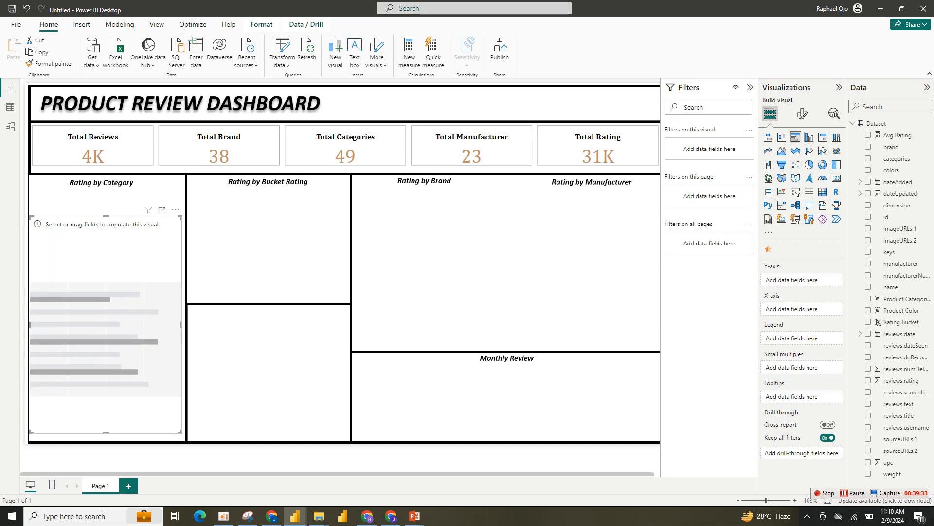
{"action": "left_click_drag", "start_coordinate": [106, 216], "coordinate": [106, 186]}
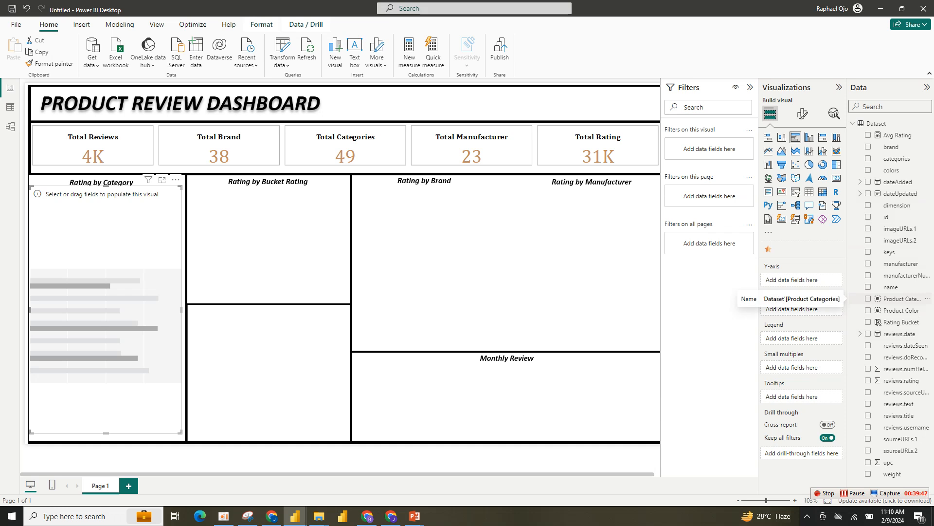
{"action": "left_click", "coordinate": [868, 298]}
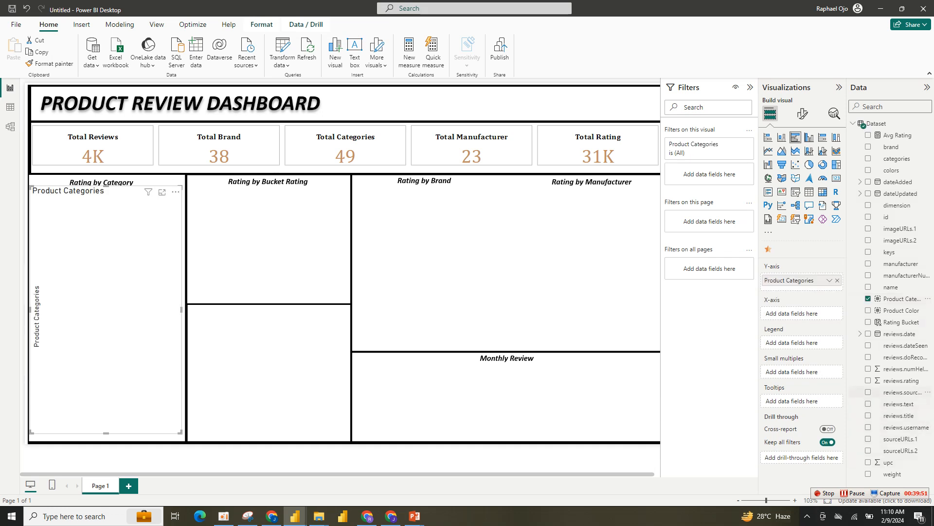
{"action": "left_click", "coordinate": [868, 380]}
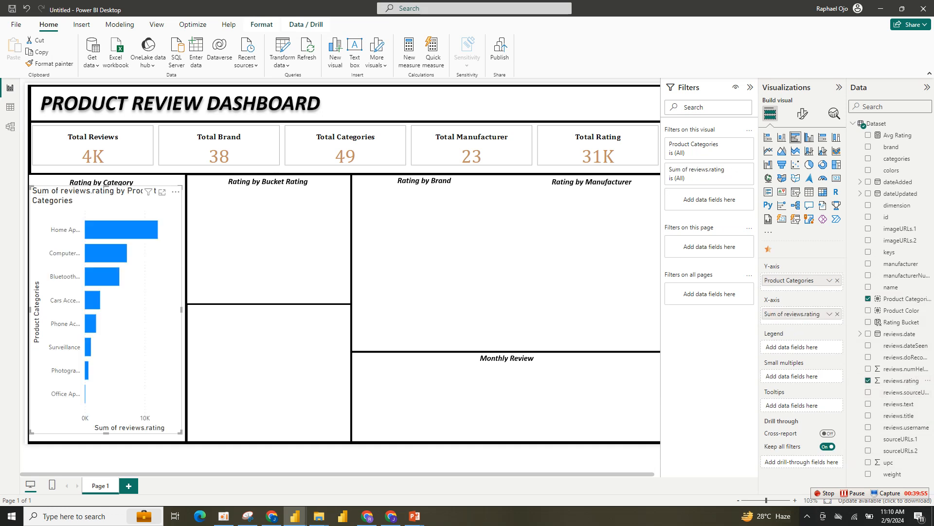
- Hide the X-axis values and the X-axis title of the category bar chart
{"action": "left_click", "coordinate": [802, 113]}
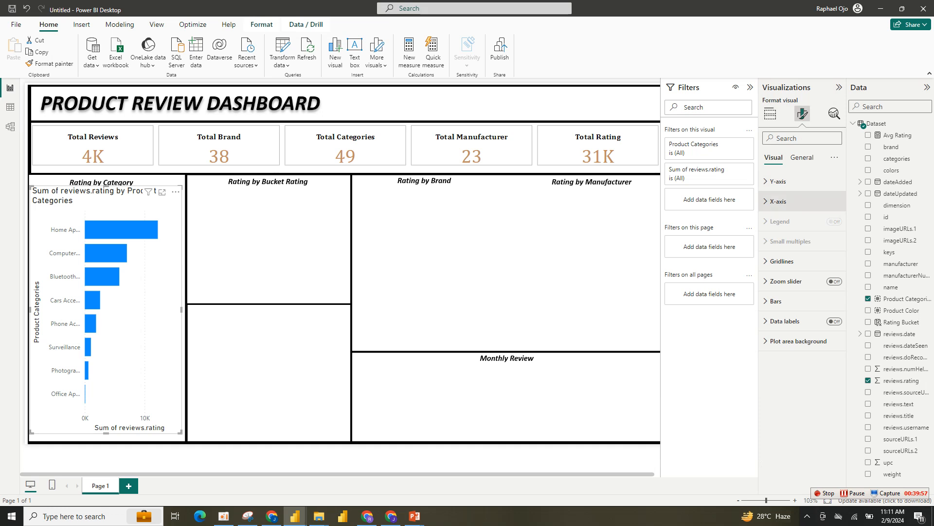
{"action": "left_click", "coordinate": [779, 201]}
{"action": "left_click", "coordinate": [831, 326]}
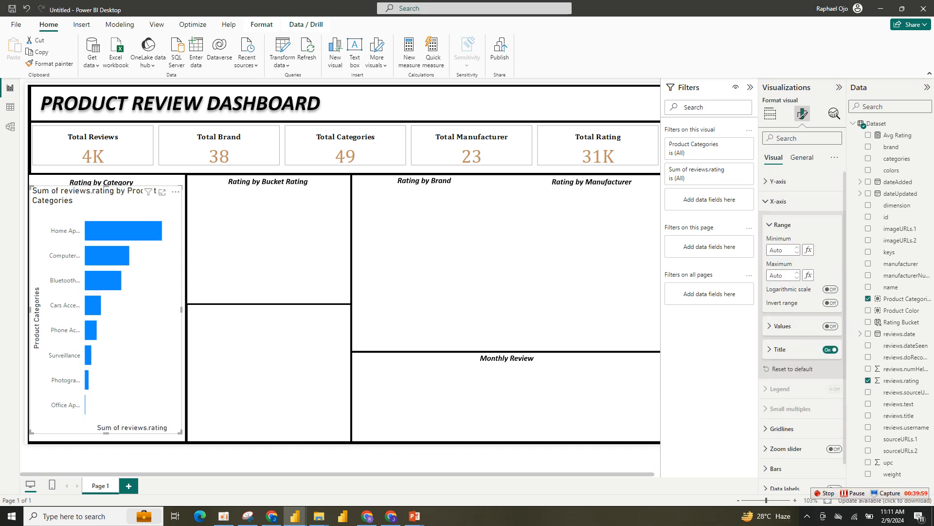
{"action": "left_click", "coordinate": [831, 349]}
- Hide the Y-axis title and format the Y-axis category labels in bold black Cambria
{"action": "left_click", "coordinate": [777, 181]}
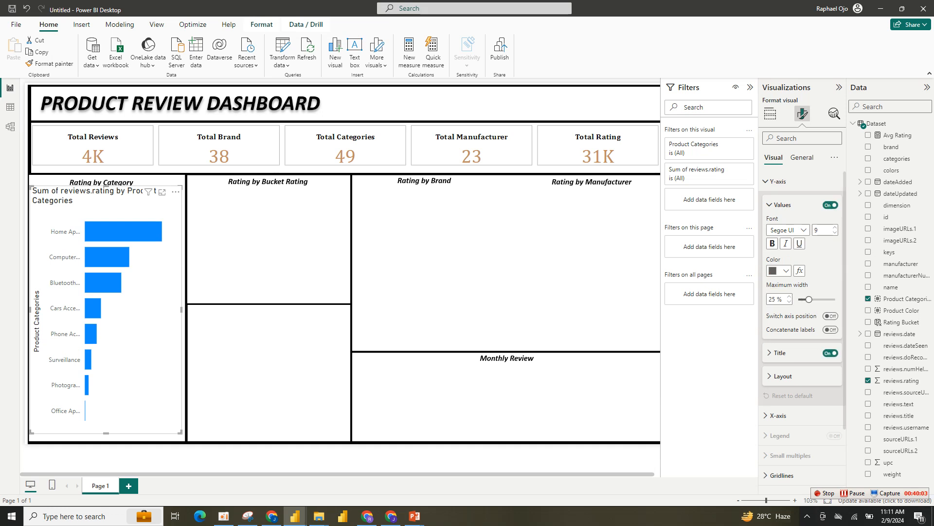
{"action": "left_click", "coordinate": [787, 230]}
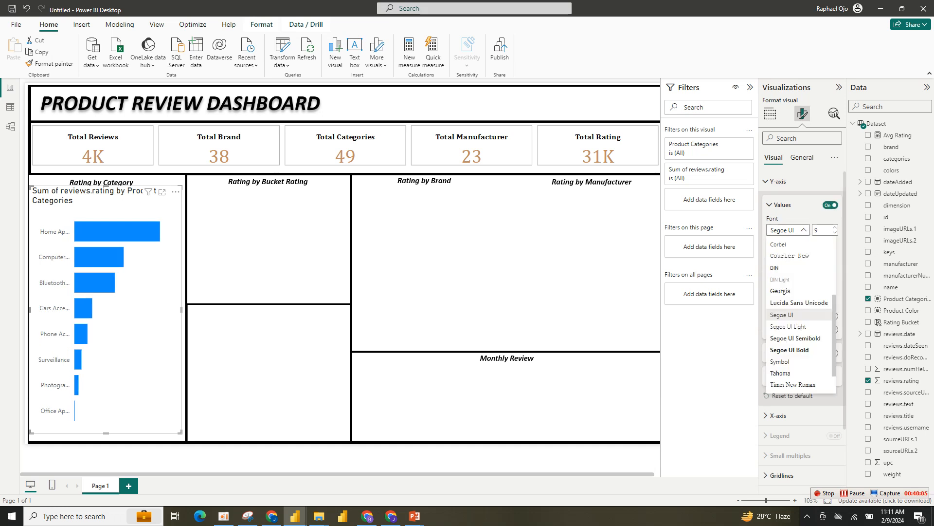
{"action": "scroll", "coordinate": [798, 288], "scroll_direction": "up", "scroll_amount": 3}
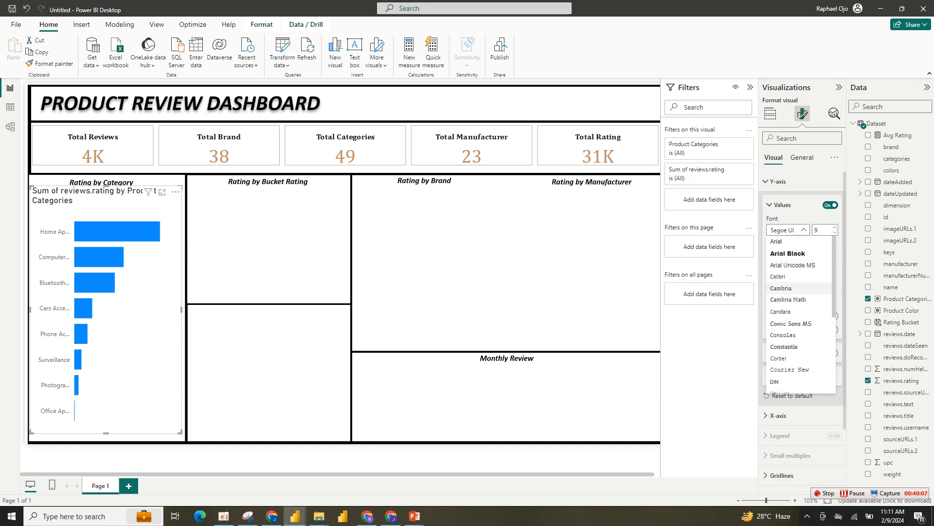
{"action": "left_click", "coordinate": [781, 288]}
{"action": "left_click", "coordinate": [772, 243]}
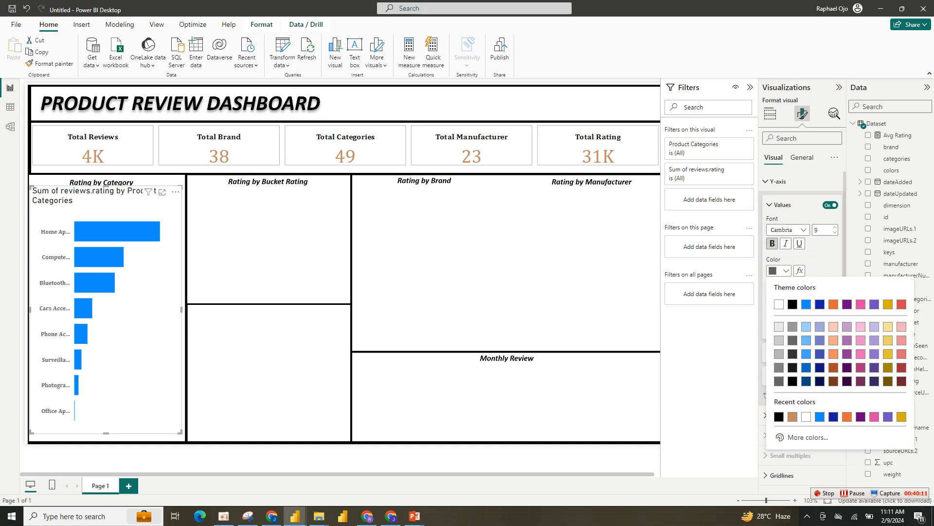
{"action": "left_click", "coordinate": [778, 271]}
{"action": "left_click", "coordinate": [792, 304]}
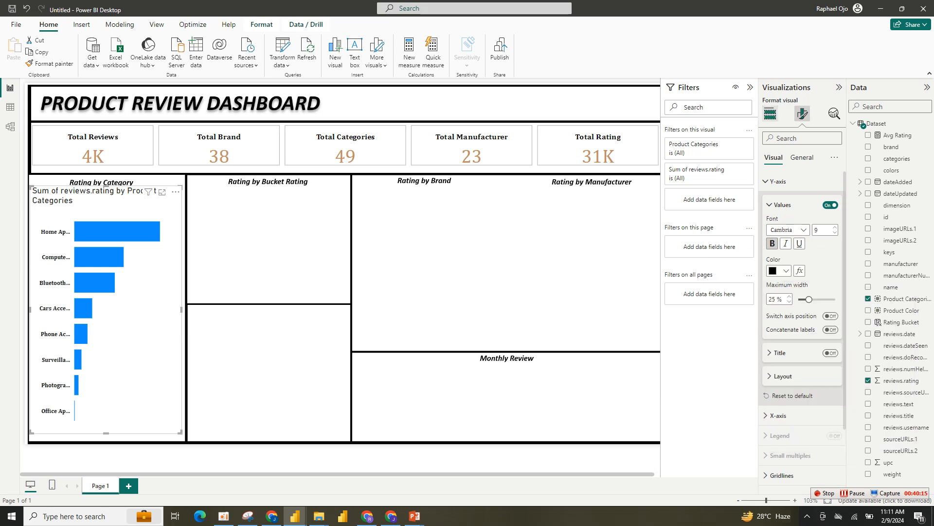
- Turn off the category bar chart's own title
{"action": "left_click", "coordinate": [801, 157]}
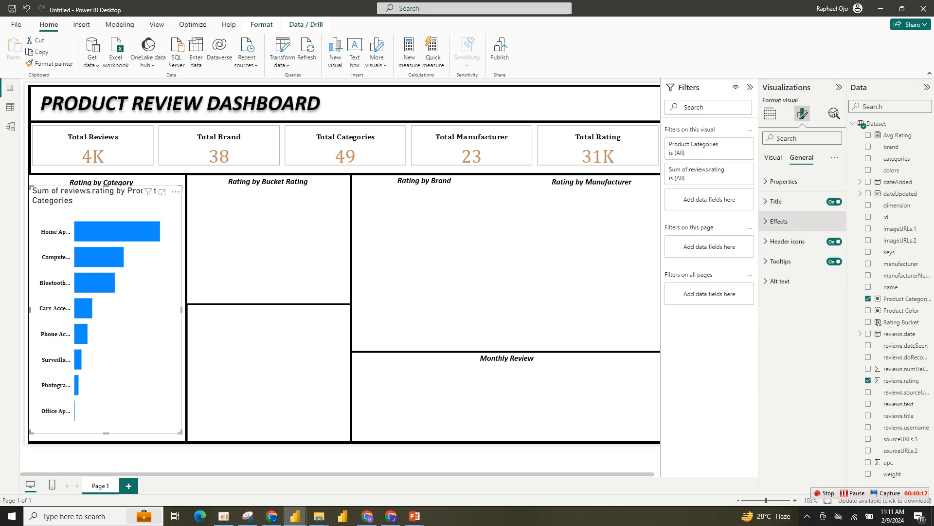
{"action": "left_click", "coordinate": [779, 220]}
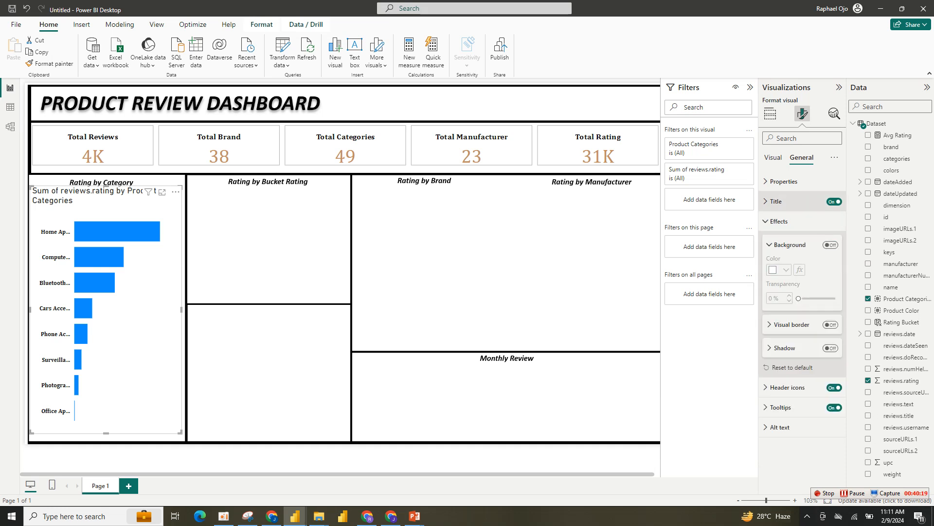
{"action": "left_click", "coordinate": [834, 201]}
- Set the default bar color to the recent light brown that matches the KPI card values
{"action": "left_click", "coordinate": [773, 157]}
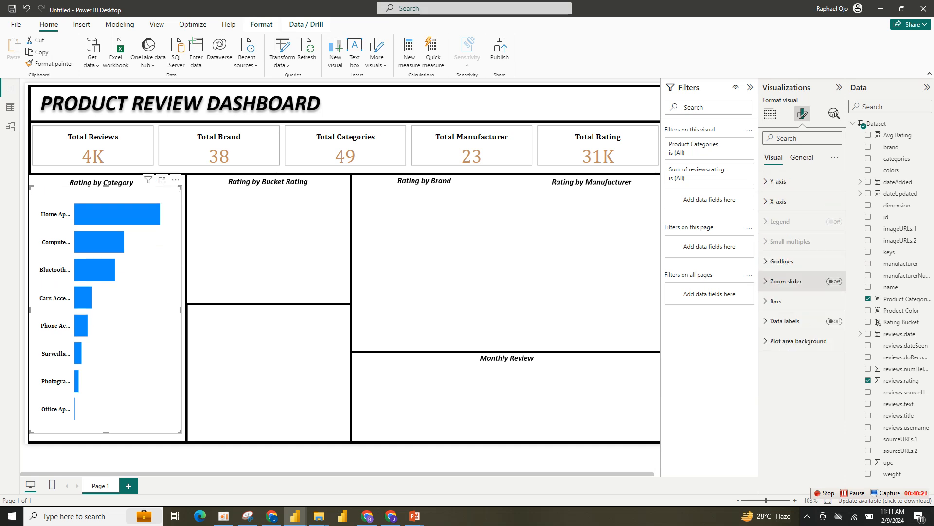
{"action": "left_click", "coordinate": [781, 261]}
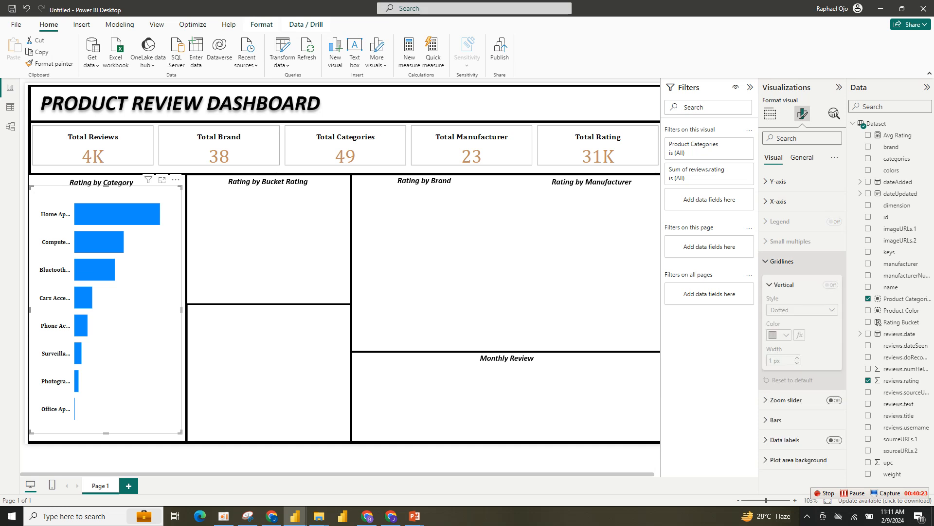
{"action": "left_click", "coordinate": [782, 261]}
{"action": "left_click", "coordinate": [776, 300]}
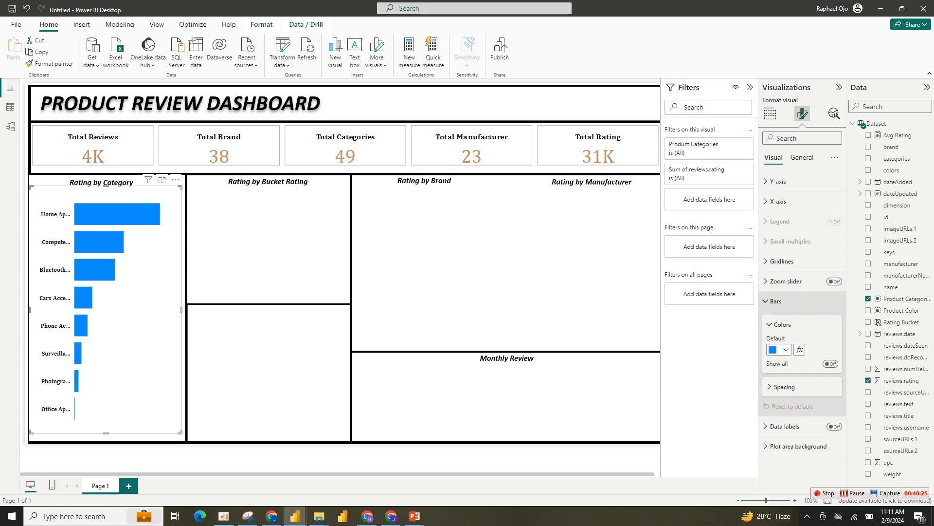
{"action": "left_click", "coordinate": [777, 349]}
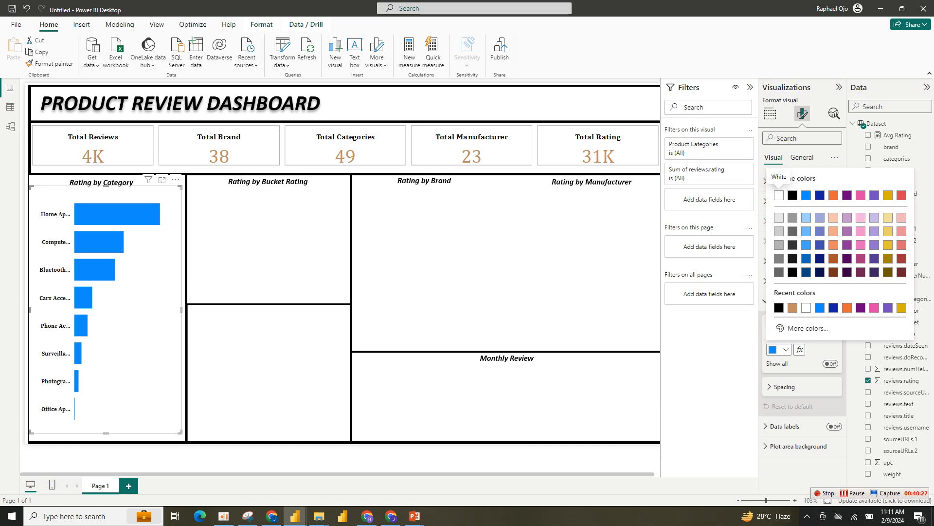
{"action": "left_click", "coordinate": [792, 307]}
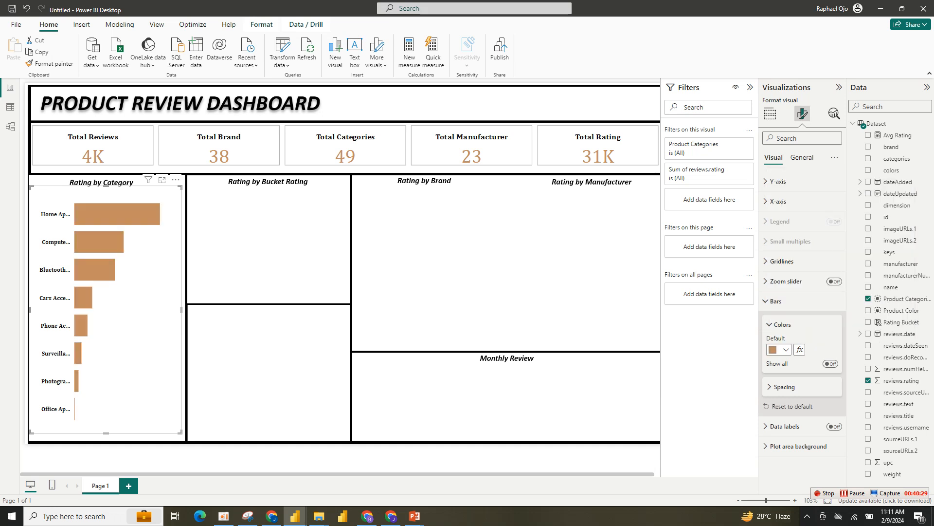
{"action": "left_click", "coordinate": [782, 324]}
{"action": "left_click", "coordinate": [777, 301]}
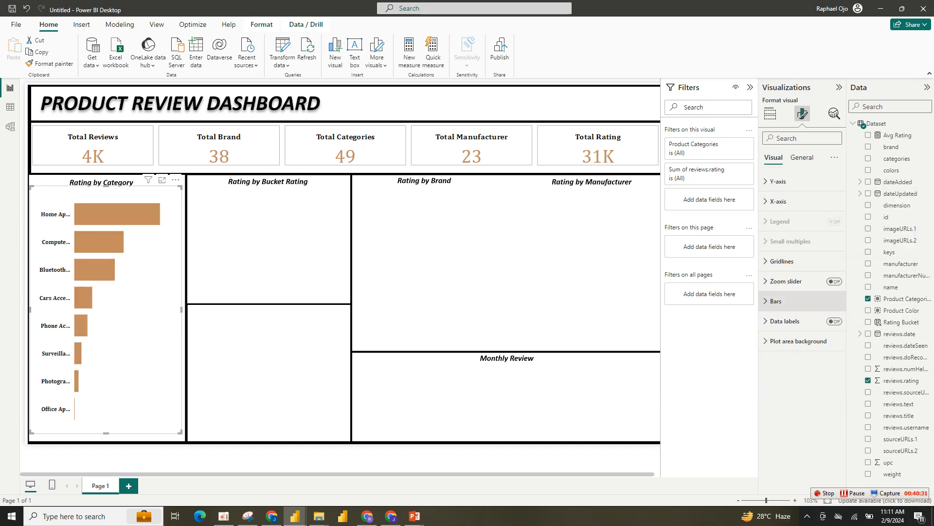
- Turn on data labels for the category bars and color the label values black
{"action": "left_click", "coordinate": [834, 321]}
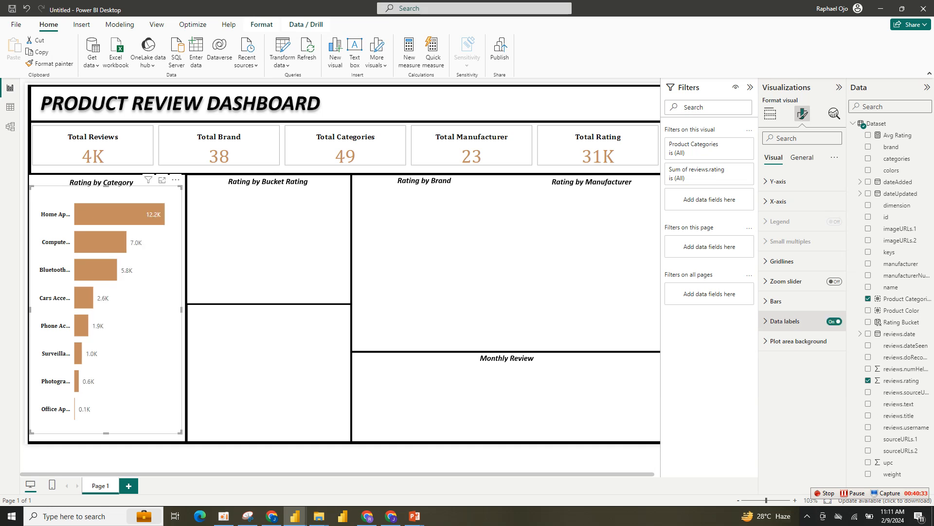
{"action": "left_click", "coordinate": [785, 321]}
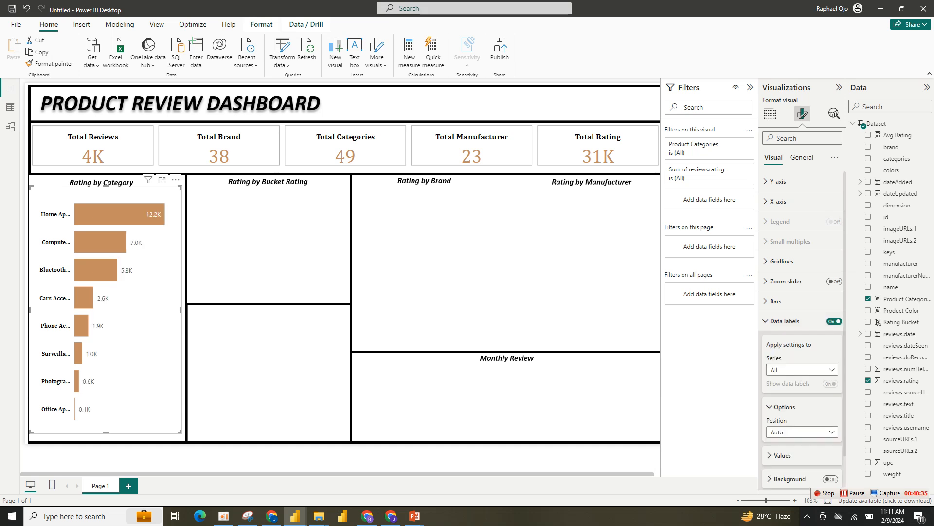
{"action": "scroll", "coordinate": [801, 331], "scroll_direction": "down", "scroll_amount": 1}
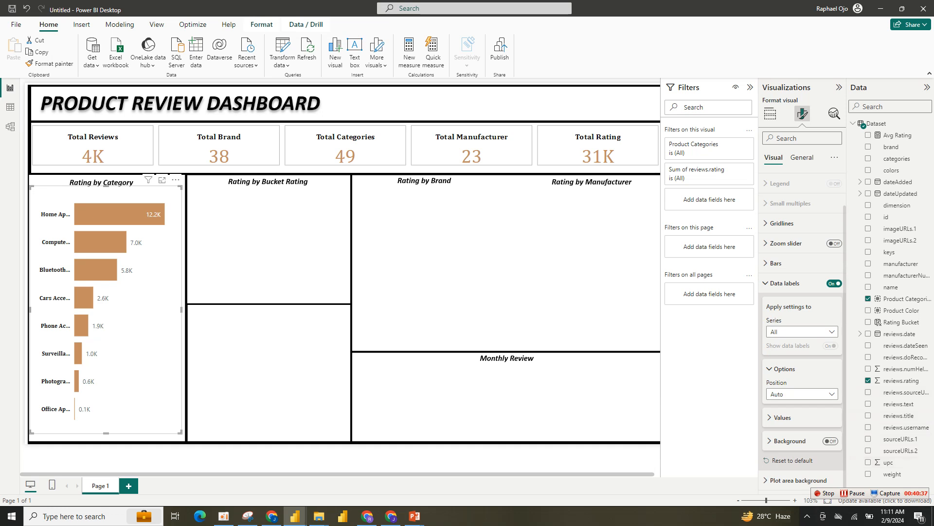
{"action": "left_click", "coordinate": [801, 394]}
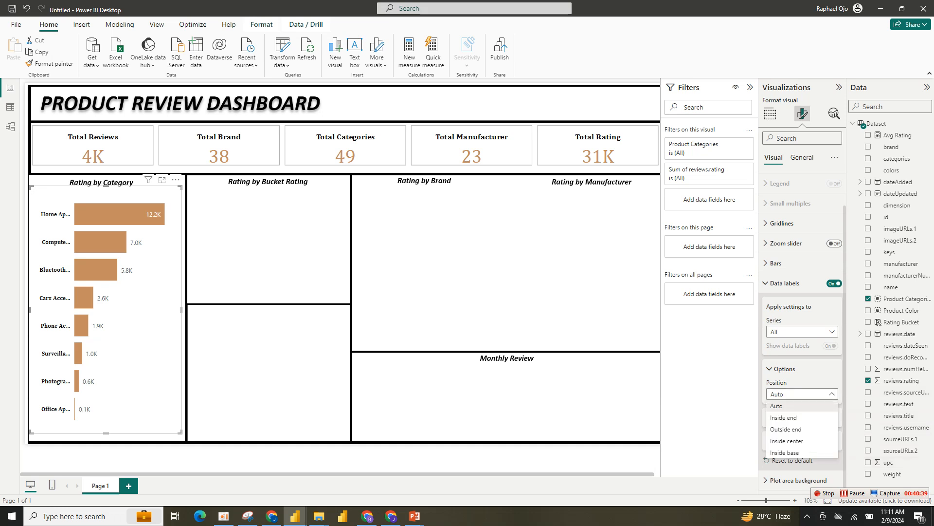
{"action": "left_click", "coordinate": [802, 394]}
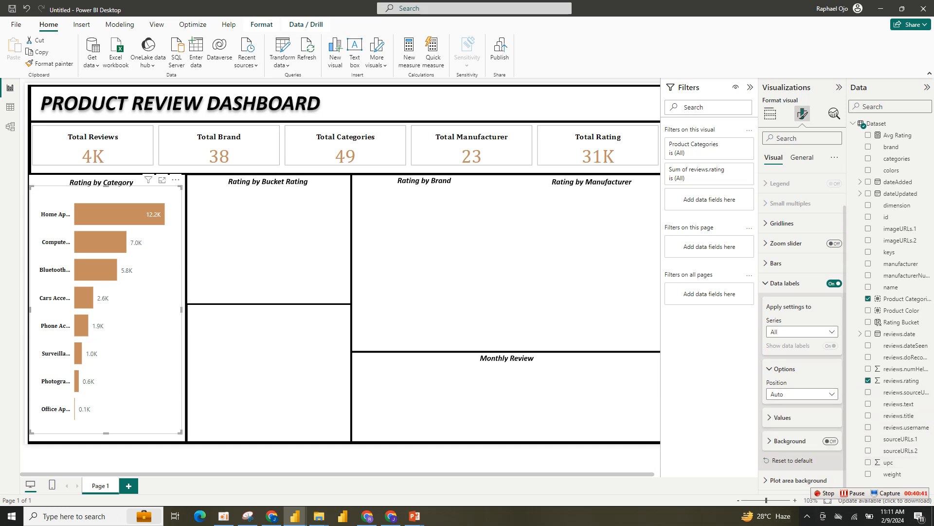
{"action": "left_click", "coordinate": [782, 418]}
{"action": "scroll", "coordinate": [803, 341], "scroll_direction": "down", "scroll_amount": 3}
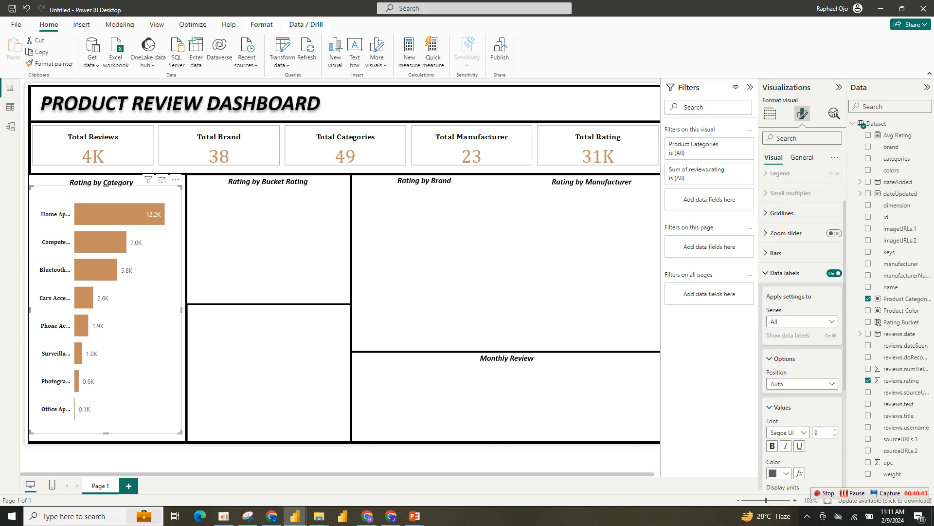
{"action": "left_click", "coordinate": [779, 363]}
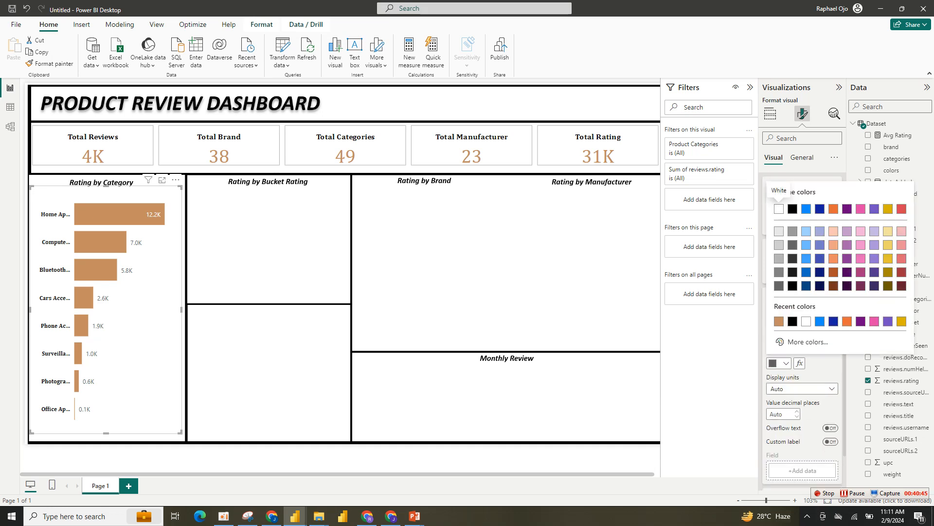
{"action": "left_click", "coordinate": [793, 322]}
- Set the data labels' display units to None and extend the chart down to the lower border of its section
{"action": "left_click", "coordinate": [801, 388]}
{"action": "left_click", "coordinate": [802, 389]}
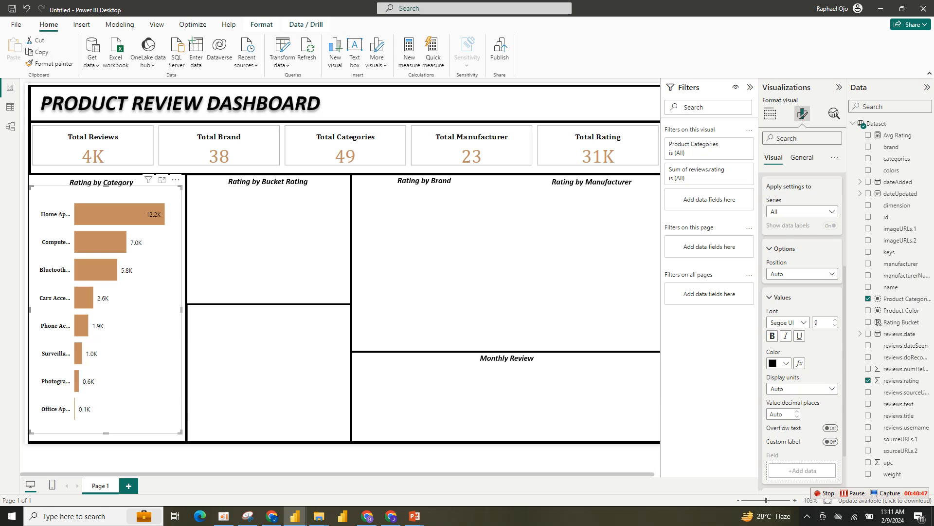
{"action": "left_click", "coordinate": [802, 388]}
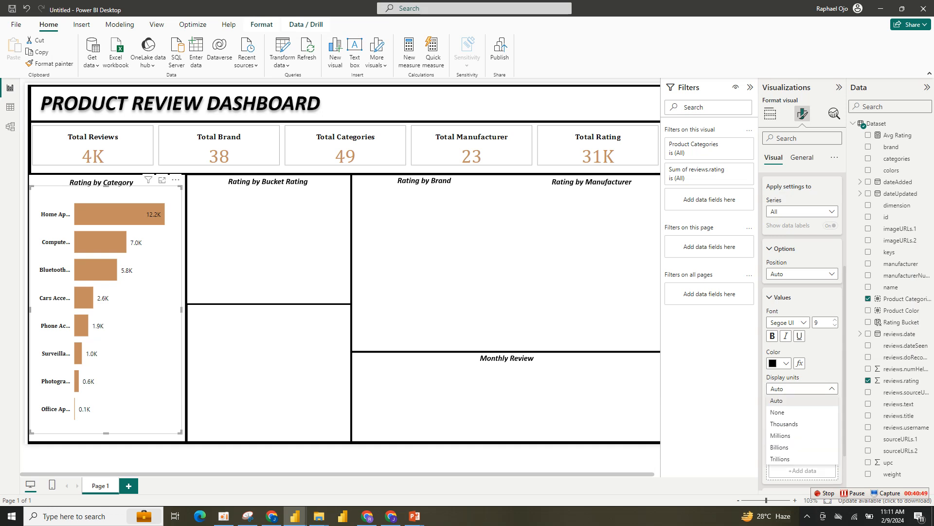
{"action": "left_click", "coordinate": [788, 412]}
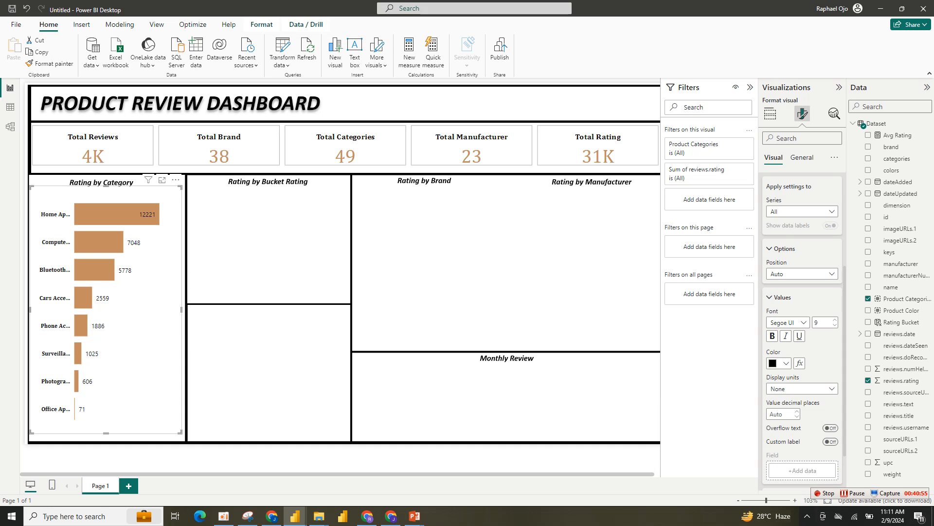
{"action": "left_click_drag", "start_coordinate": [181, 432], "coordinate": [180, 442]}
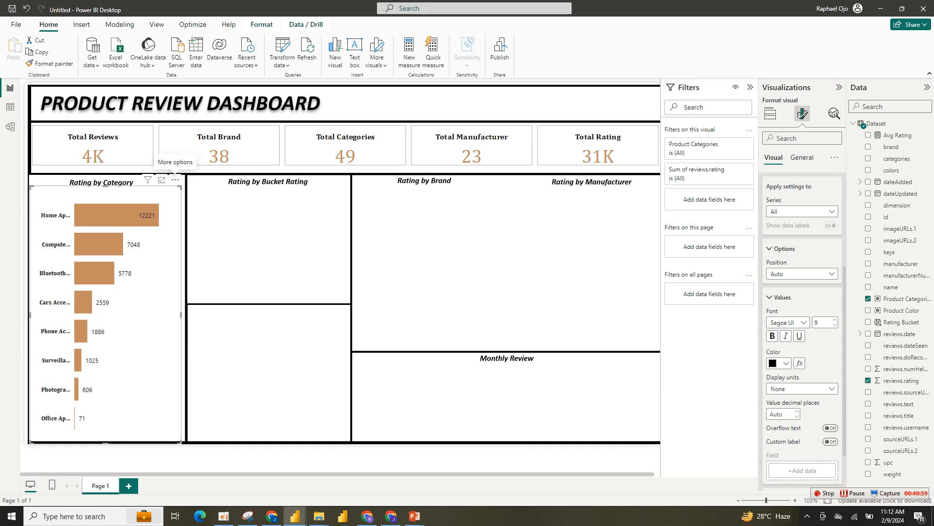
- Enlarge the category chart to fill its section and format the reviews.rating column with a thousands separator
{"action": "left_click_drag", "start_coordinate": [180, 187], "coordinate": [185, 174]}
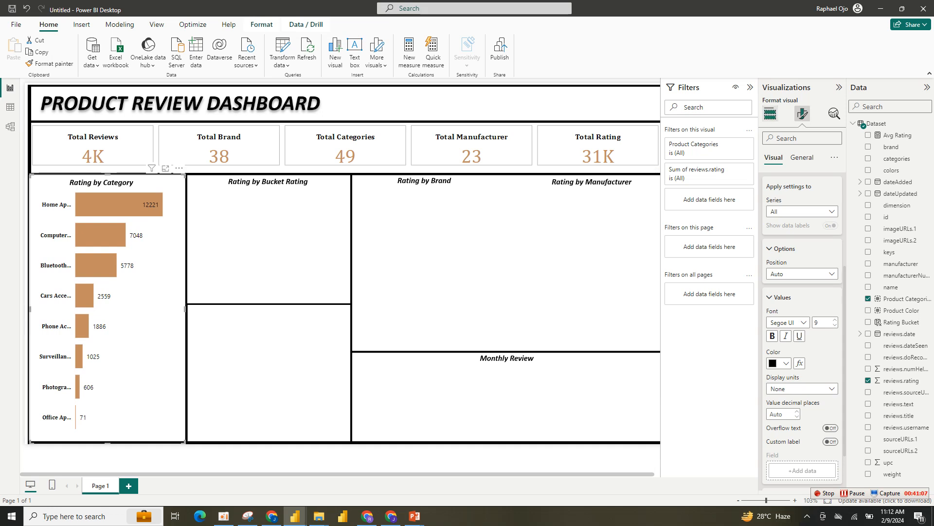
{"action": "left_click", "coordinate": [770, 114]}
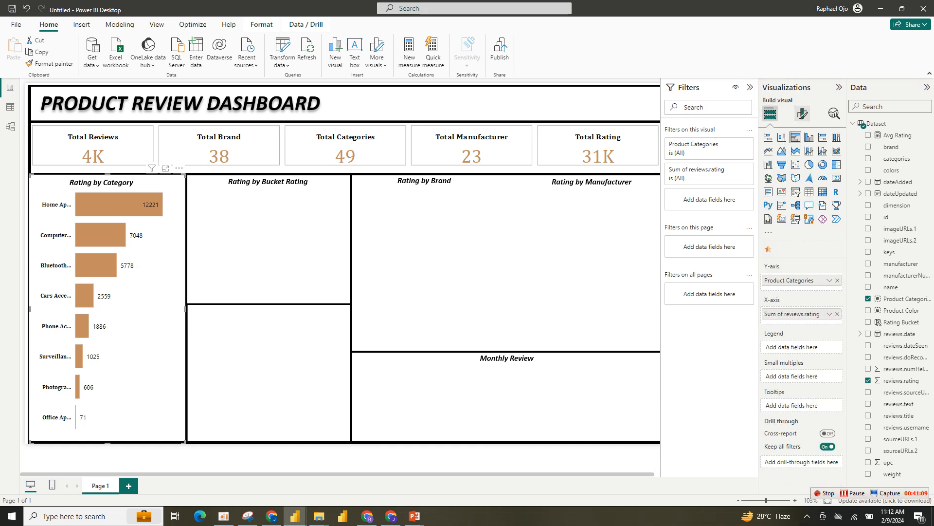
{"action": "left_click", "coordinate": [803, 113]}
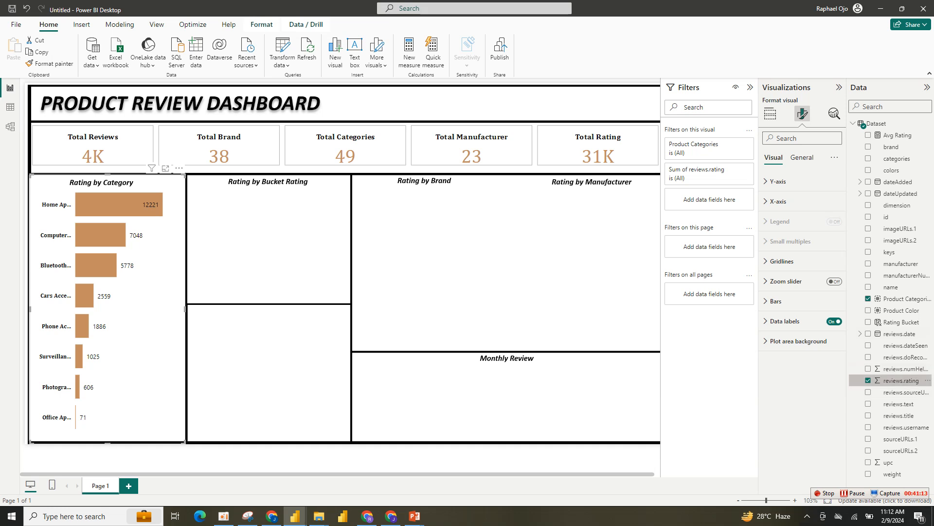
{"action": "left_click", "coordinate": [902, 380]}
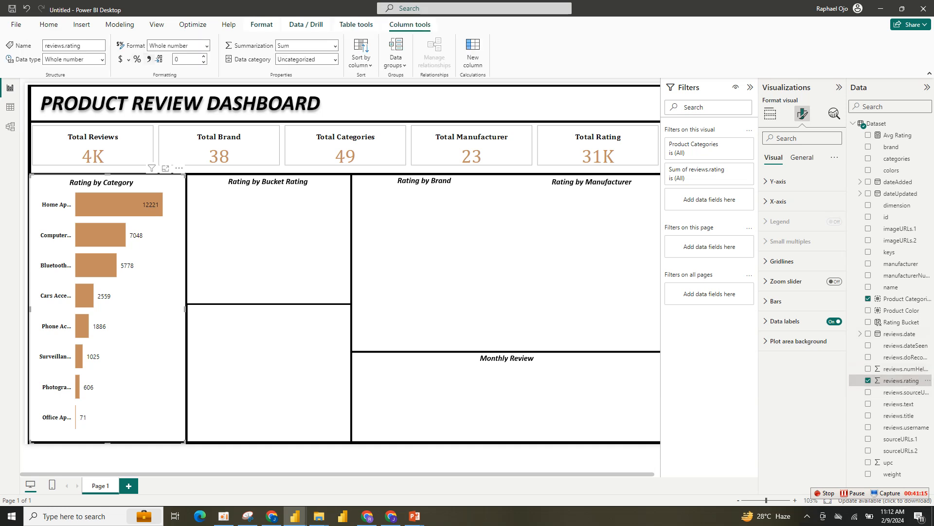
{"action": "left_click", "coordinate": [149, 59]}
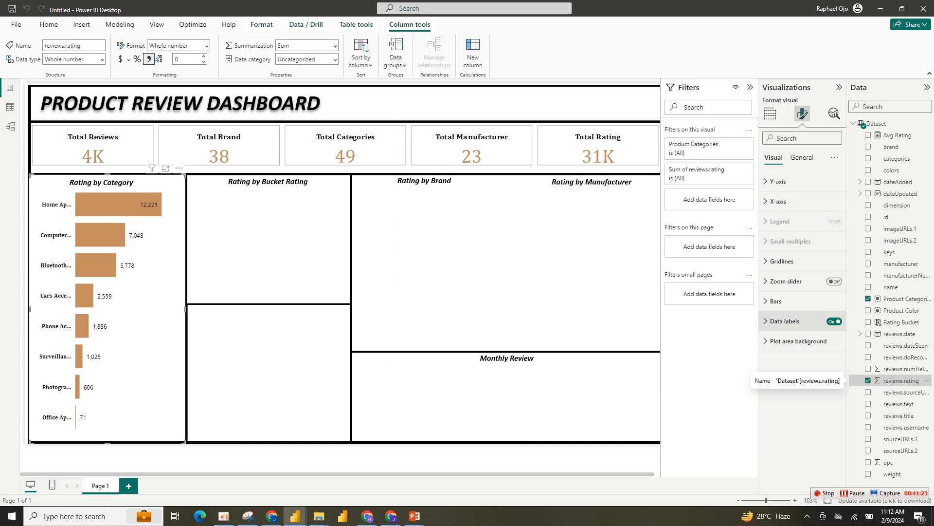
- Make the category chart's data label values bold and set their font to Cambria
{"action": "left_click", "coordinate": [785, 320]}
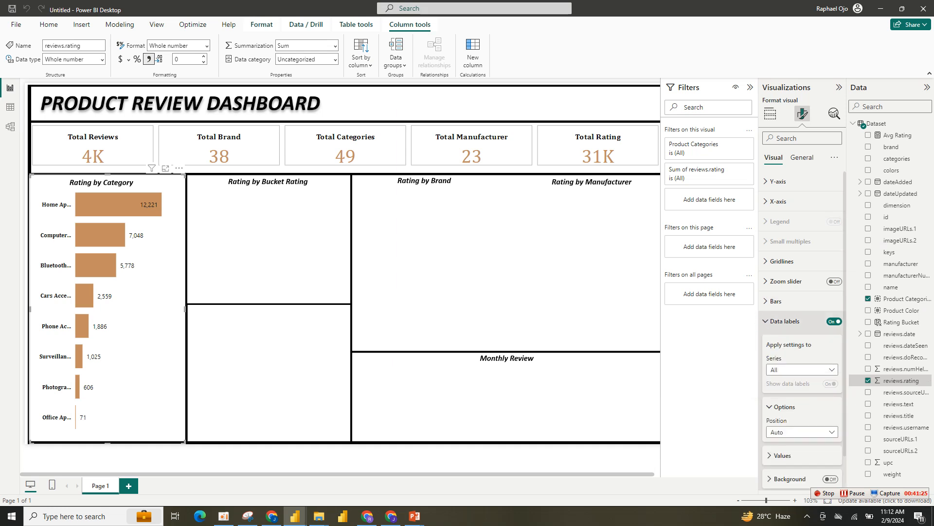
{"action": "left_click_drag", "start_coordinate": [845, 381], "coordinate": [851, 416]}
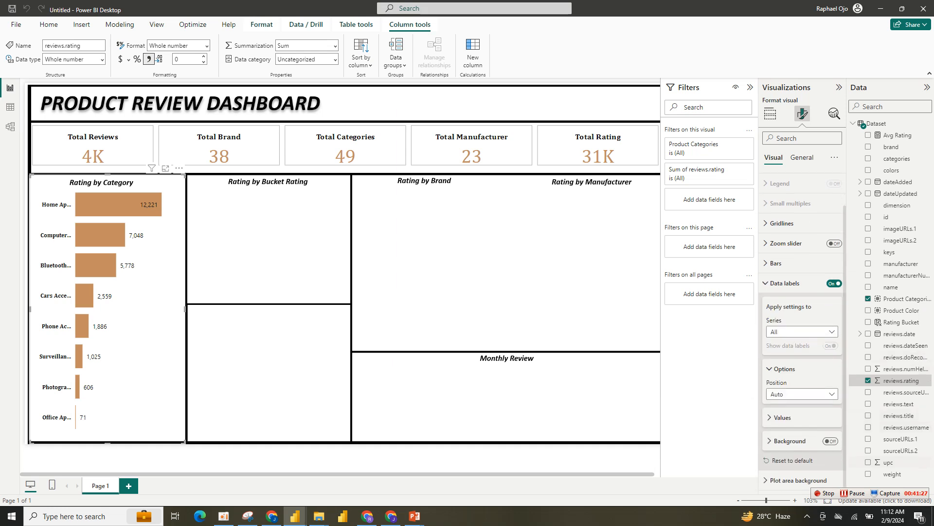
{"action": "left_click", "coordinate": [783, 417]}
{"action": "scroll", "coordinate": [802, 331], "scroll_direction": "down", "scroll_amount": 5}
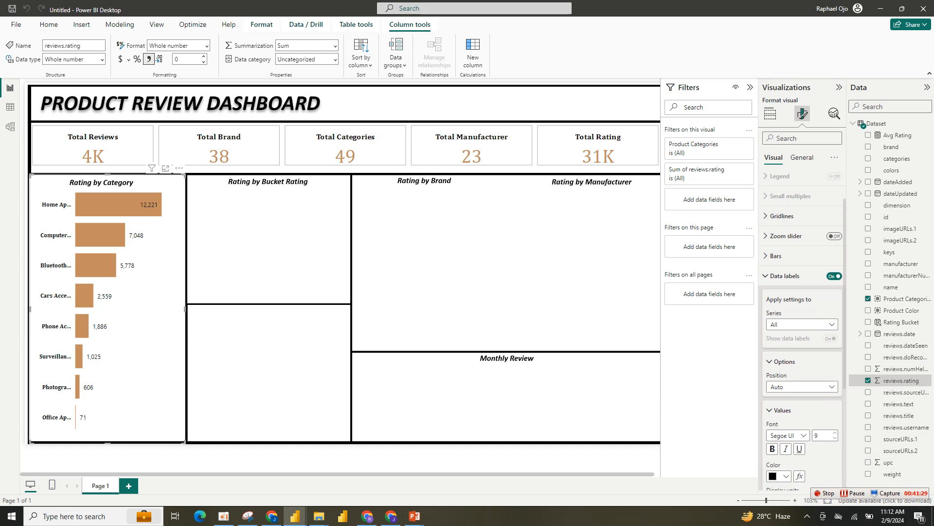
{"action": "left_click", "coordinate": [772, 292]}
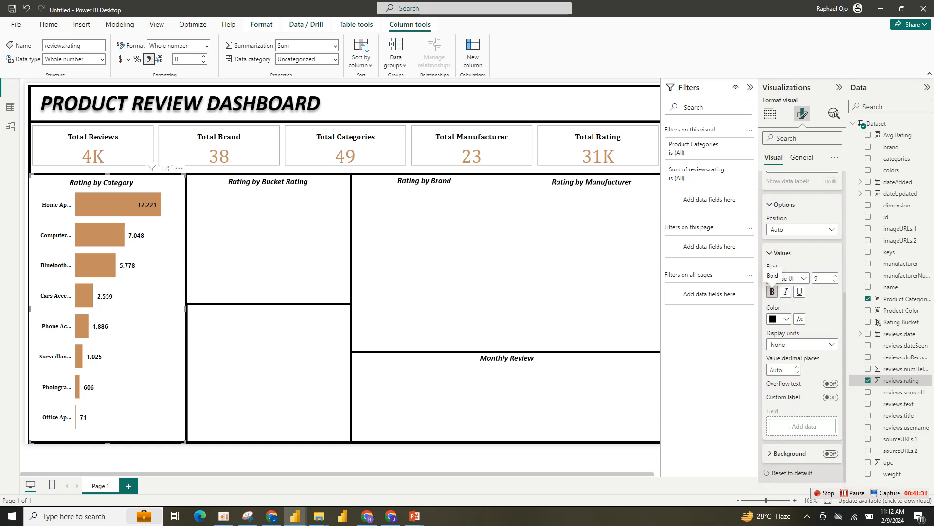
{"action": "left_click", "coordinate": [787, 278]}
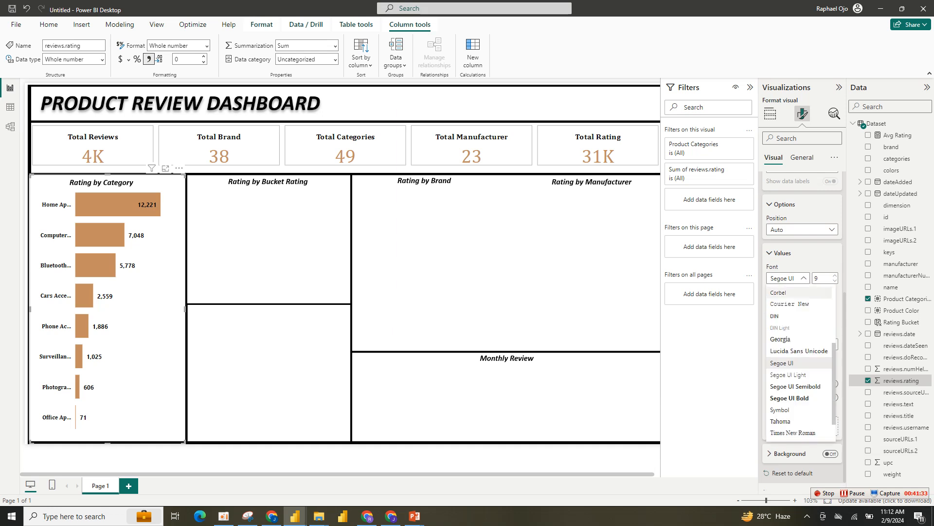
{"action": "scroll", "coordinate": [798, 363], "scroll_direction": "up", "scroll_amount": 3}
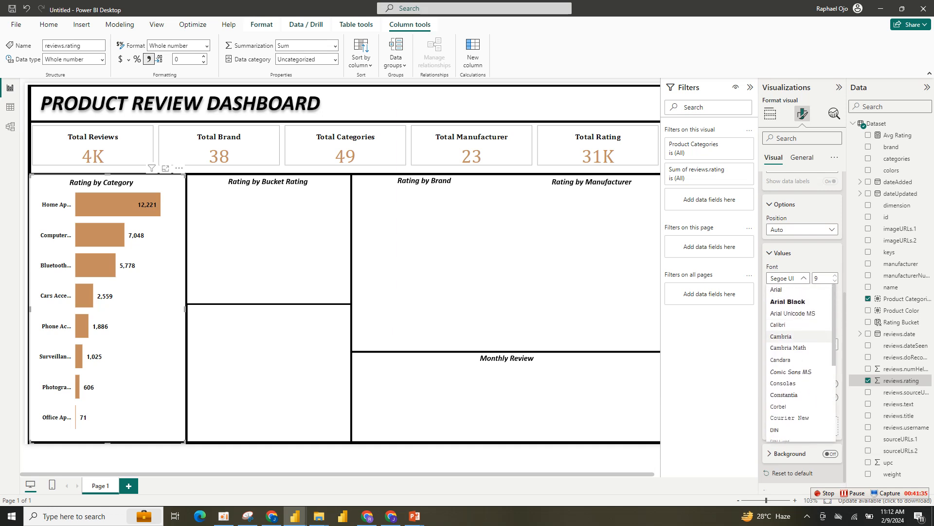
{"action": "left_click", "coordinate": [783, 336]}
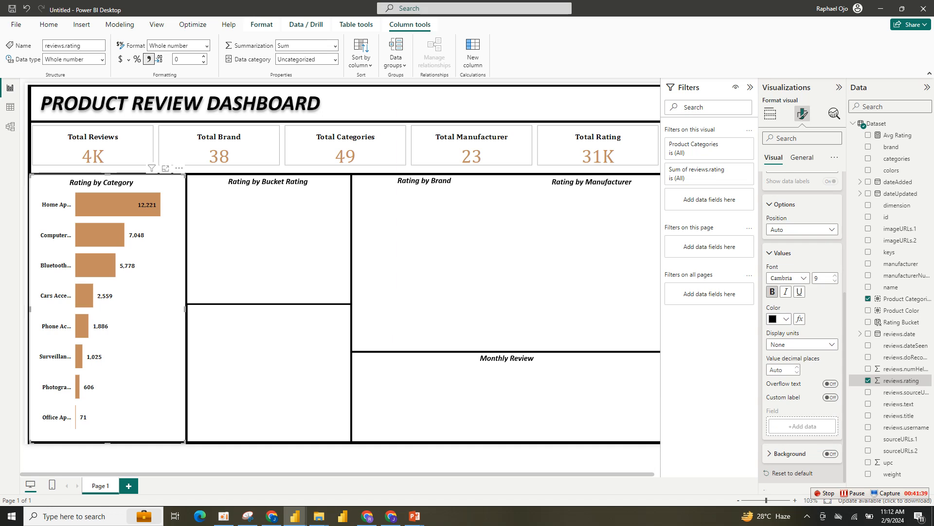
{"action": "left_click", "coordinate": [486, 272]}
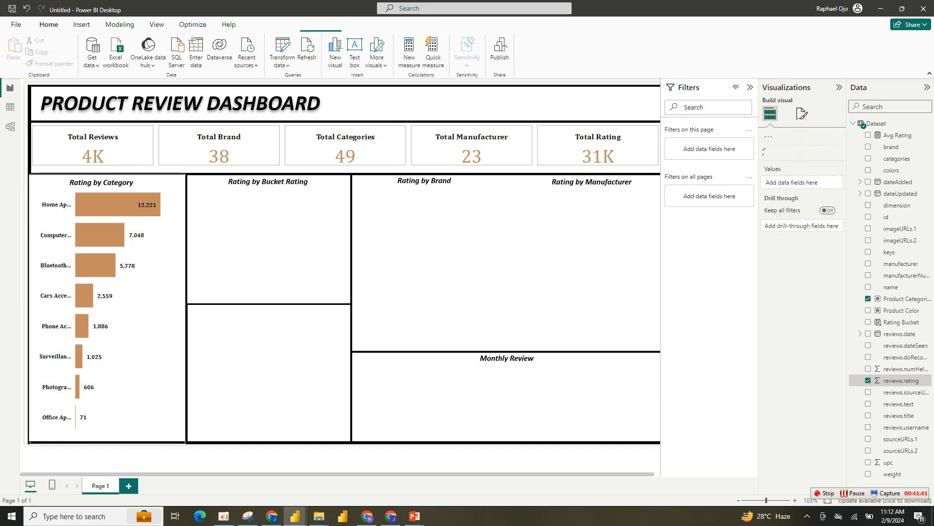
- Duplicate the category bar chart twice, placing one copy under Rating by Brand and the other under Rating by Manufacturer
{"action": "left_click", "coordinate": [136, 311]}
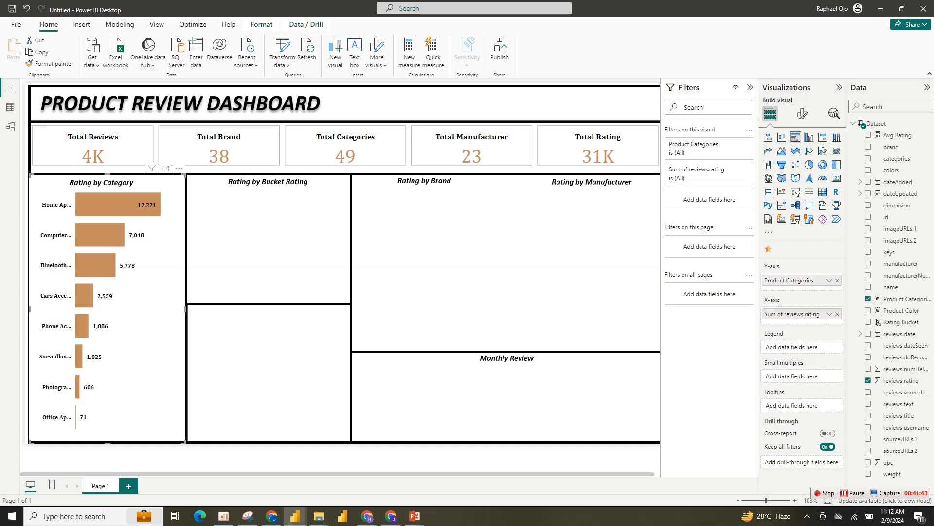
{"action": "key", "text": "ctrl+c"}
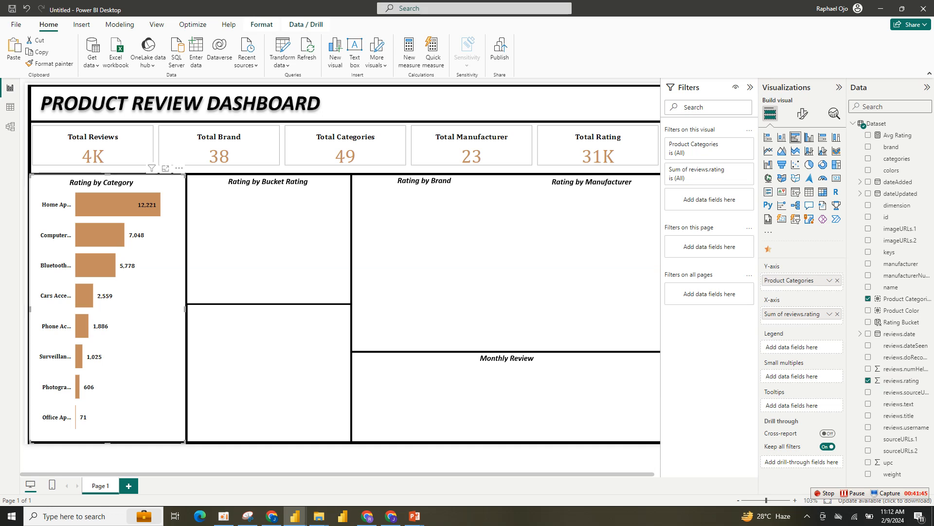
{"action": "left_click", "coordinate": [269, 243]}
{"action": "key", "text": "ctrl+v"}
{"action": "left_click_drag", "start_coordinate": [112, 306], "coordinate": [423, 307]}
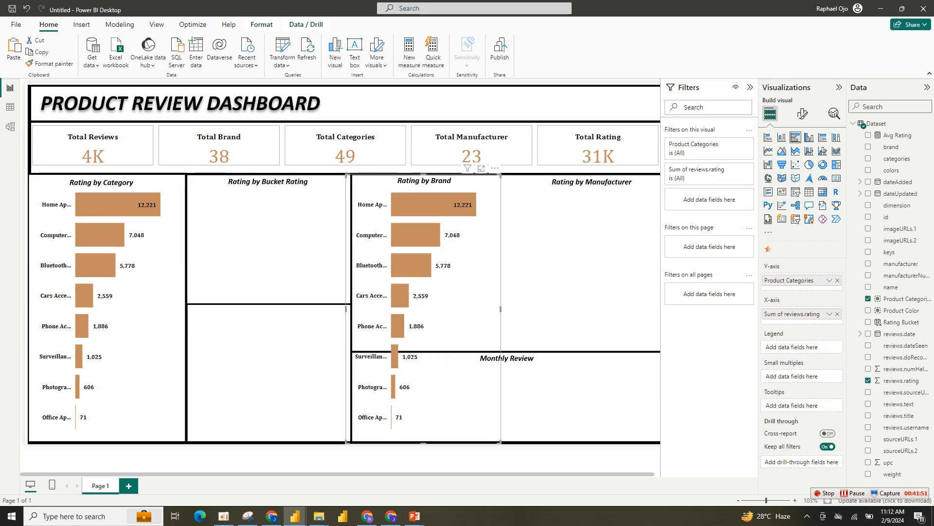
{"action": "left_click", "coordinate": [139, 312]}
{"action": "mouse_move", "coordinate": [453, 321]}
{"action": "left_mouse_down"}
{"action": "mouse_move", "coordinate": [589, 321]}
{"action": "mouse_move", "coordinate": [449, 321]}
{"action": "left_mouse_up"}
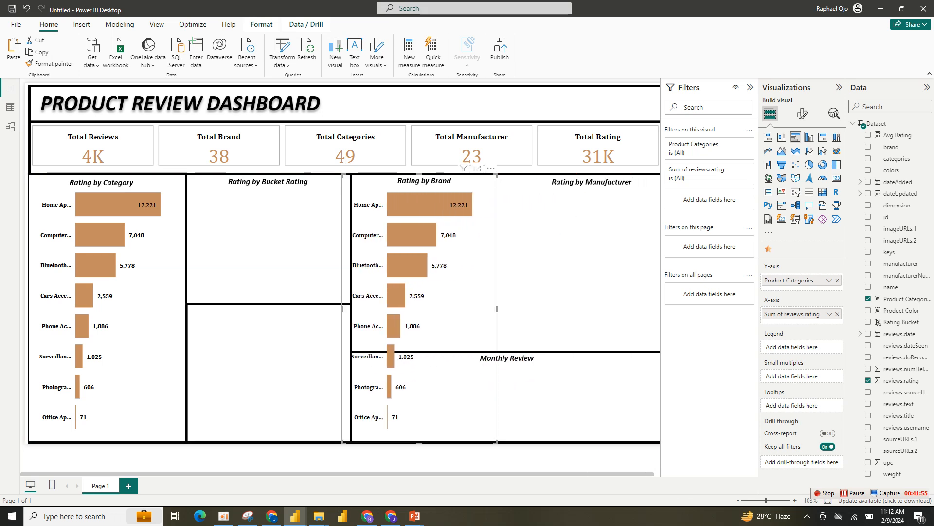
{"action": "left_click_drag", "start_coordinate": [141, 321], "coordinate": [621, 317]}
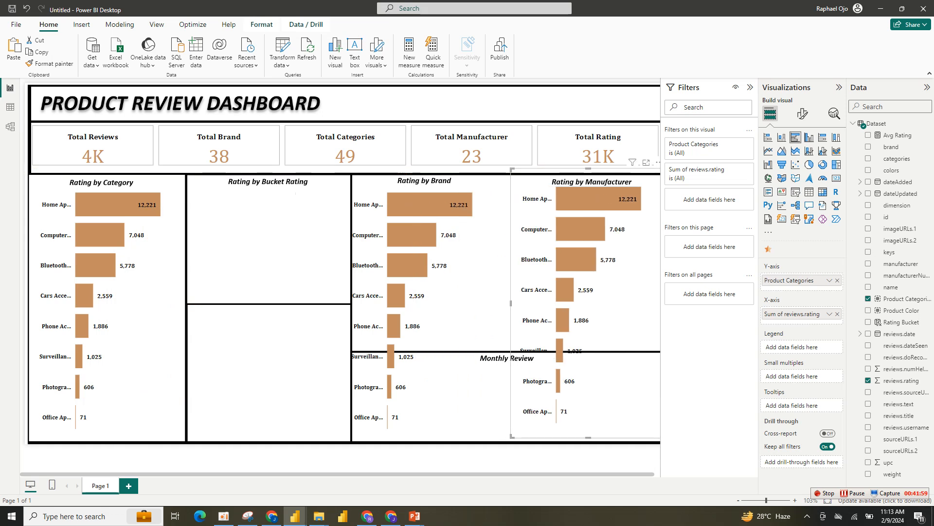
- Replace Product Categories with brand on the Rating by Brand chart's Y-axis and shorten the chart to end above Monthly Review
{"action": "left_click", "coordinate": [457, 312]}
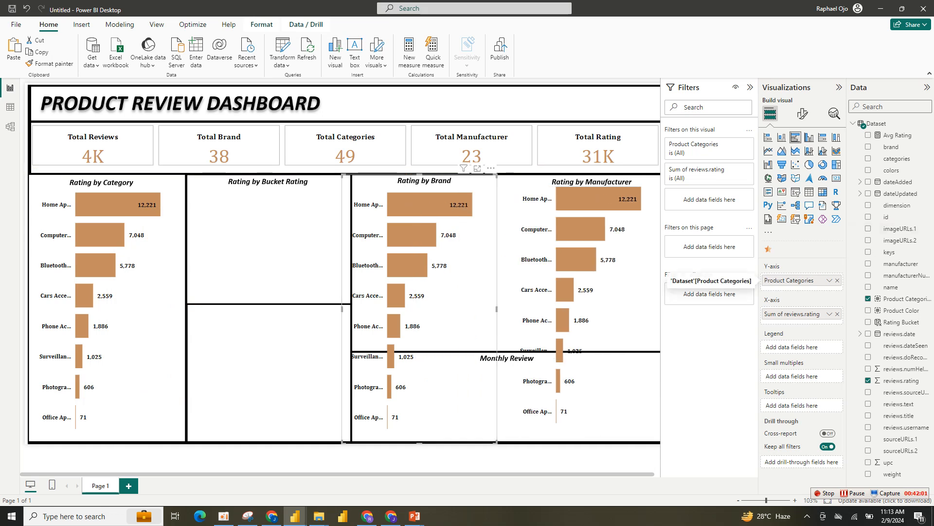
{"action": "left_click", "coordinate": [837, 280]}
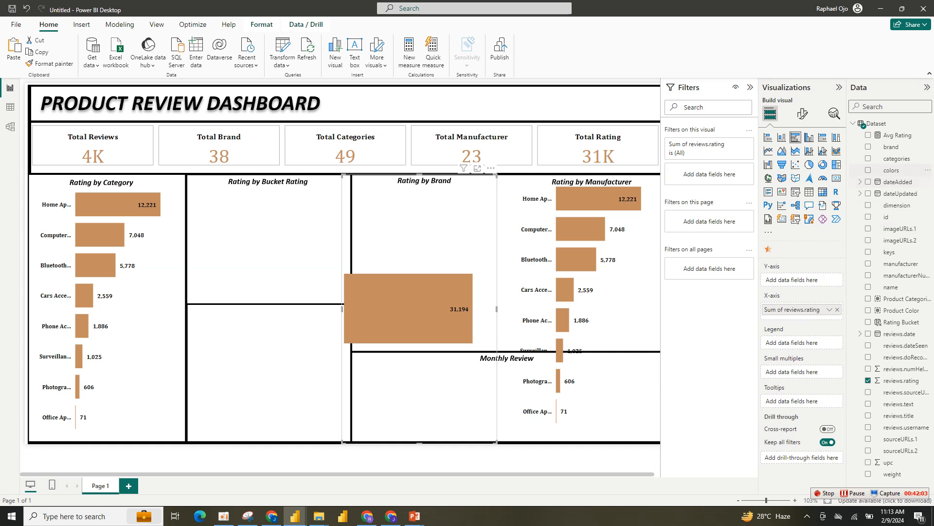
{"action": "left_click", "coordinate": [868, 146]}
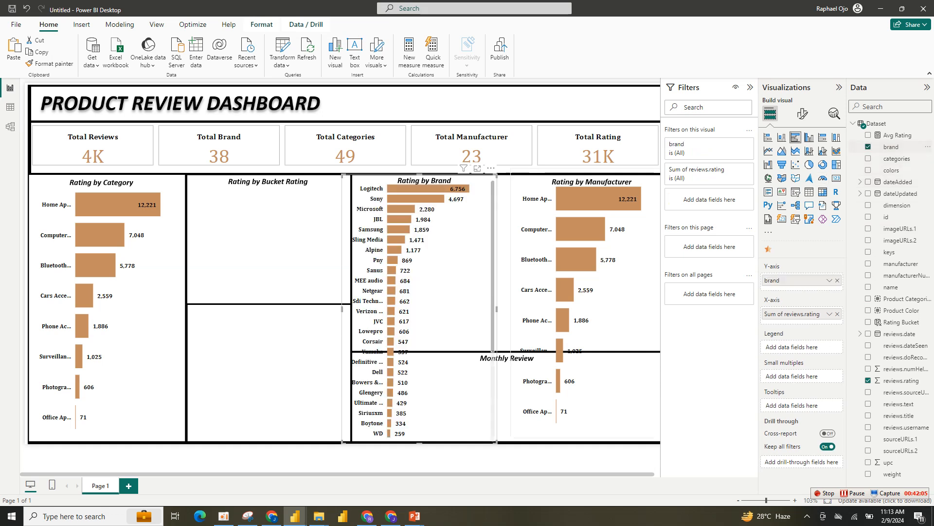
{"action": "left_click_drag", "start_coordinate": [496, 442], "coordinate": [515, 352]}
- Replace Product Categories with manufacturer on the Rating by Manufacturer chart's Y-axis and resize the chart to fit inside its section
{"action": "left_click", "coordinate": [606, 321]}
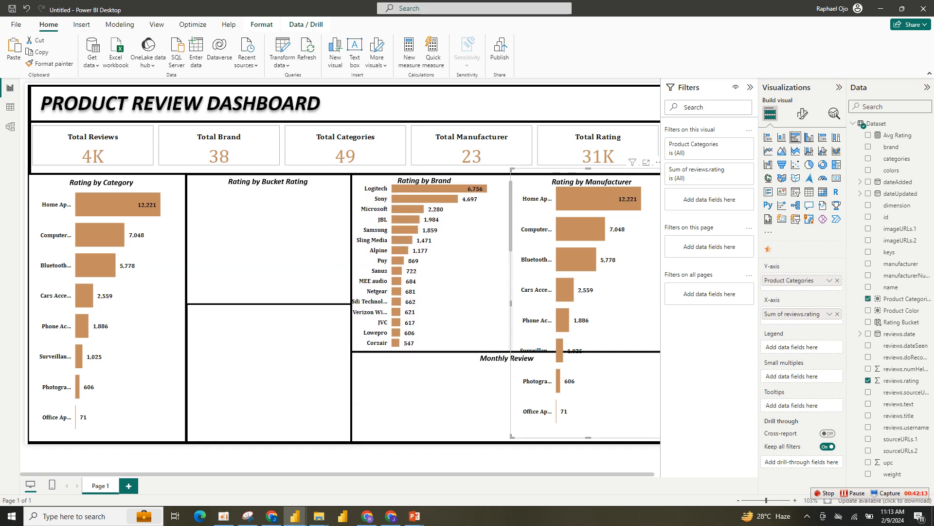
{"action": "left_click", "coordinate": [837, 280]}
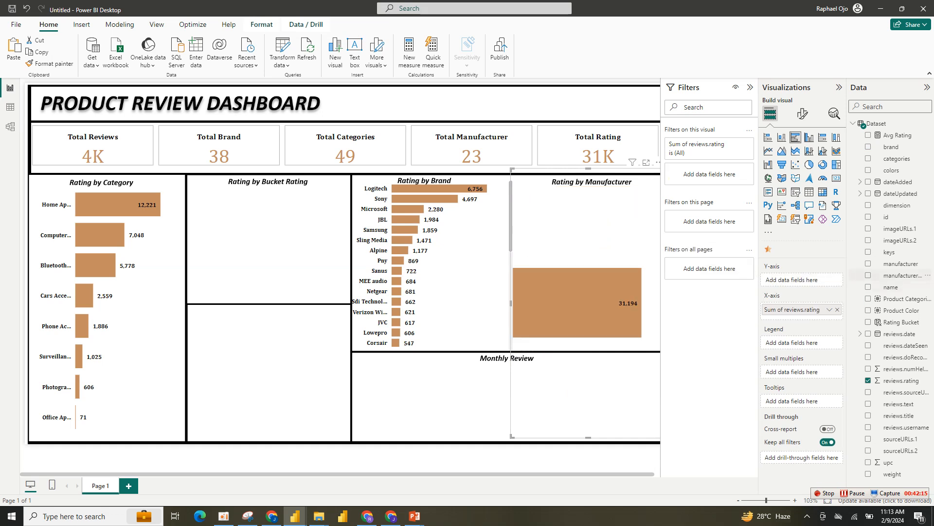
{"action": "left_click", "coordinate": [868, 264]}
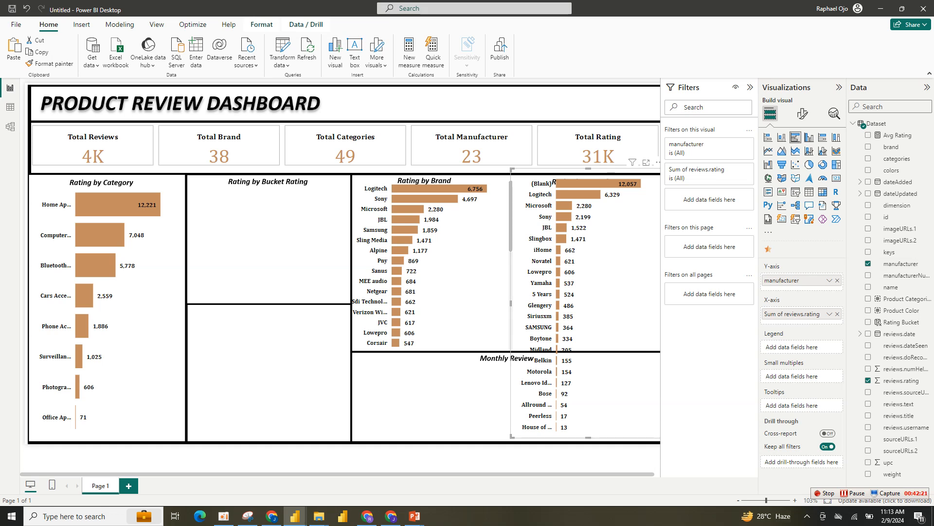
{"action": "left_click_drag", "start_coordinate": [512, 436], "coordinate": [523, 349]}
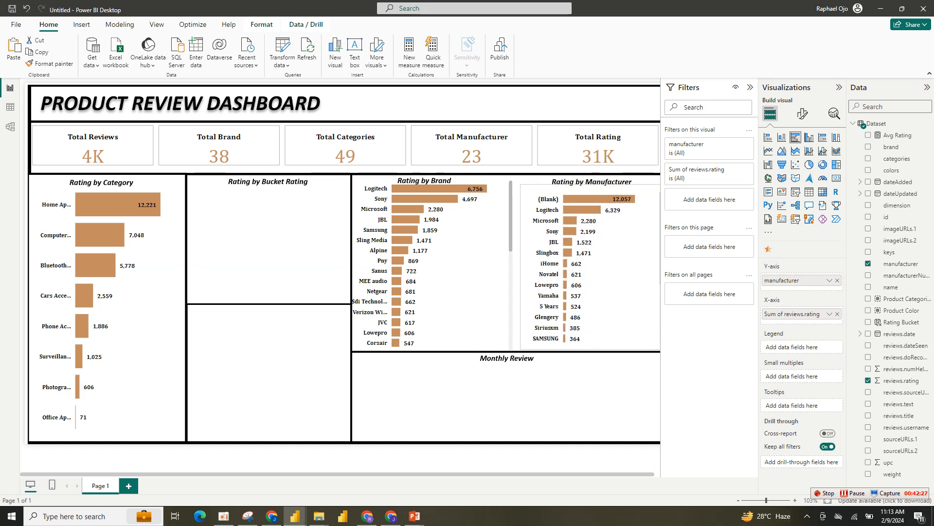
{"action": "left_click_drag", "start_coordinate": [520, 184], "coordinate": [515, 179]}
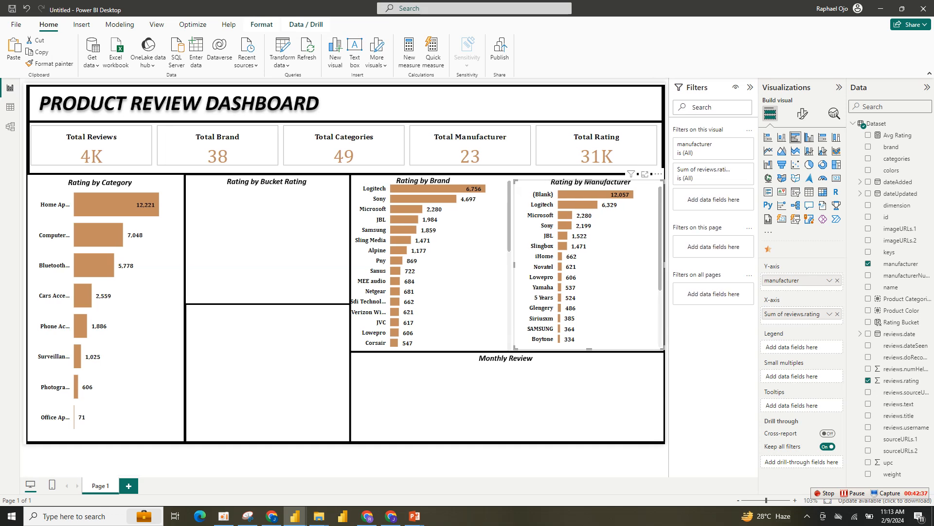
{"action": "left_click_drag", "start_coordinate": [664, 265], "coordinate": [655, 265]}
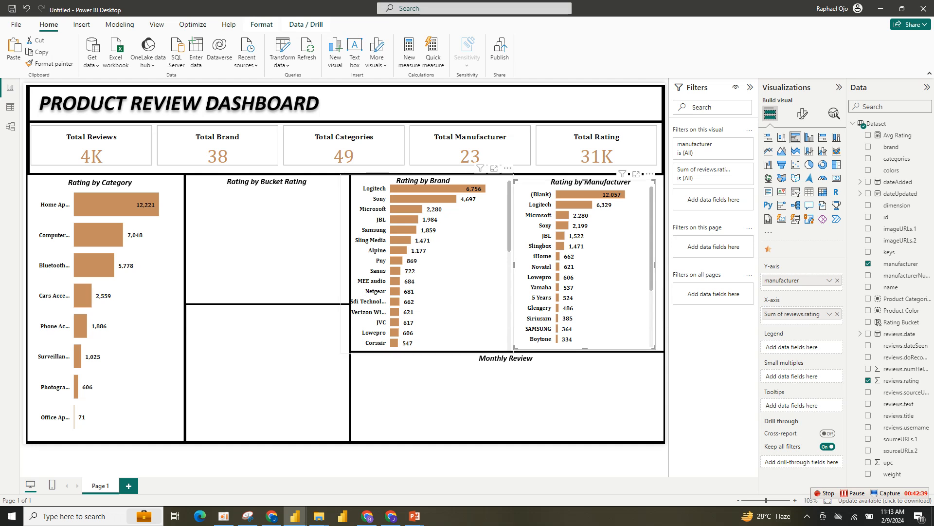
- Shrink the Rating by Brand chart from its upper-left corner so it sits inside the section border below its heading
{"action": "left_click", "coordinate": [438, 188]}
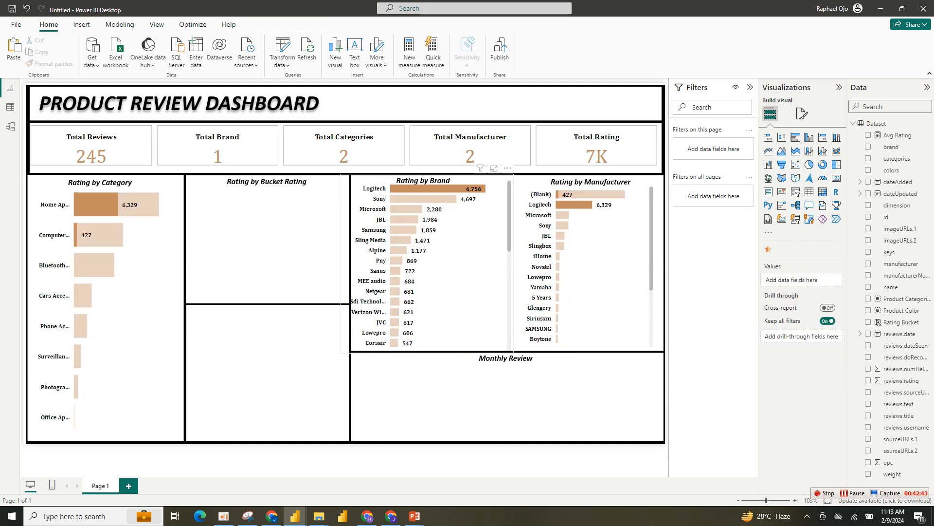
{"action": "left_click", "coordinate": [457, 234]}
{"action": "left_click_drag", "start_coordinate": [341, 174], "coordinate": [355, 180]}
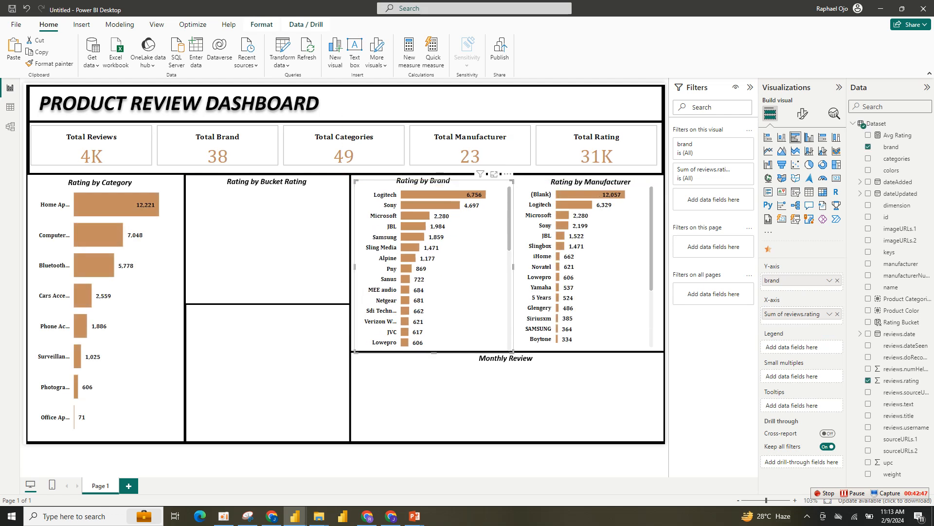
{"action": "left_click", "coordinate": [611, 253]}
{"action": "left_click", "coordinate": [470, 272]}
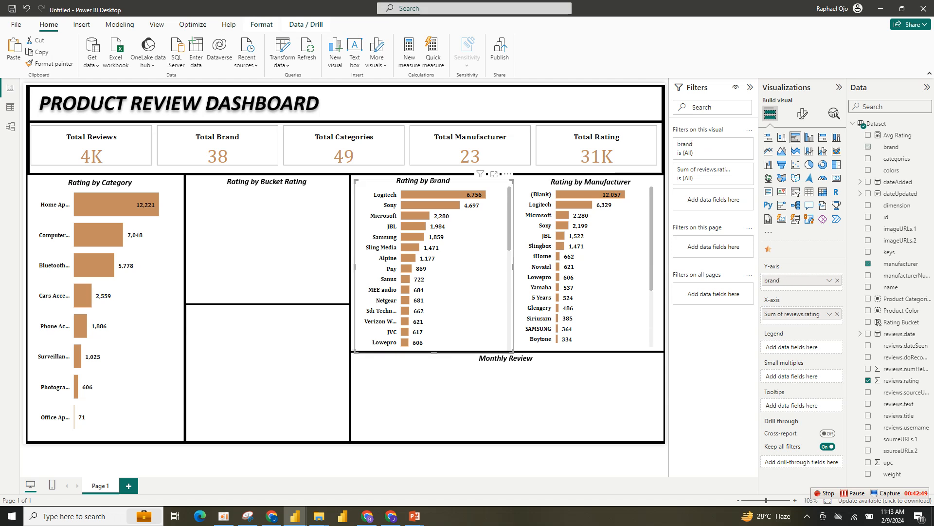
{"action": "left_click", "coordinate": [579, 404]}
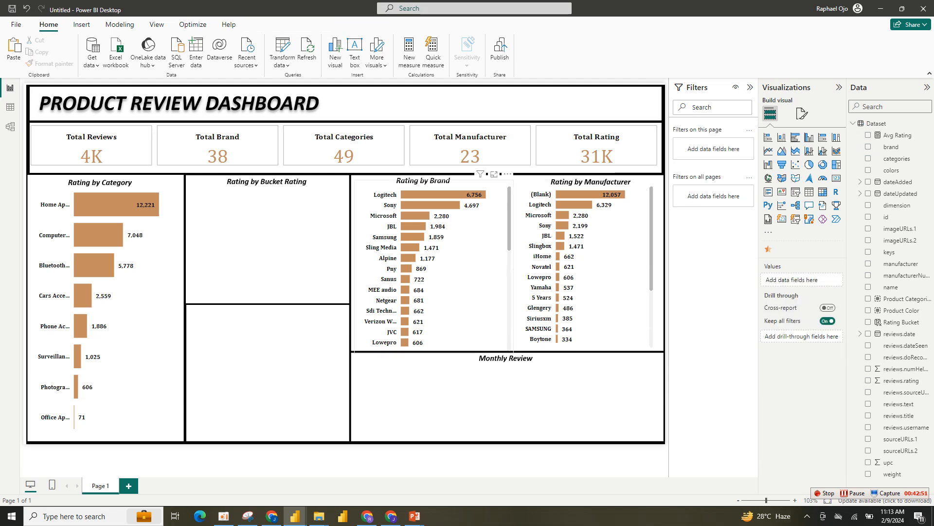
{"action": "scroll", "coordinate": [462, 272], "scroll_direction": "down", "scroll_amount": 6}
{"action": "scroll", "coordinate": [438, 267], "scroll_direction": "up", "scroll_amount": 6}
{"action": "scroll", "coordinate": [584, 268], "scroll_direction": "down", "scroll_amount": 4}
{"action": "scroll", "coordinate": [583, 267], "scroll_direction": "up", "scroll_amount": 4}
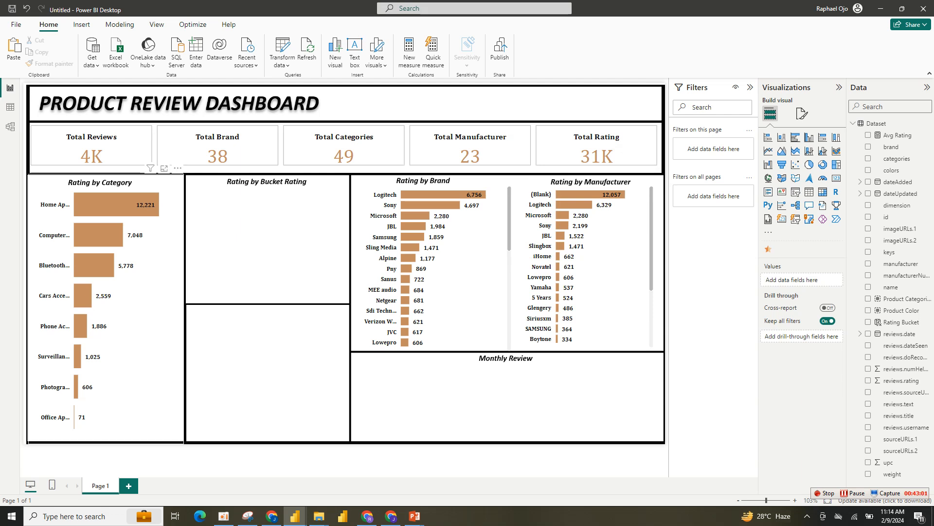
- Place a copy of the category bar chart under Rating by Bucket Rating and convert it to a clustered column chart
{"action": "left_click", "coordinate": [141, 311]}
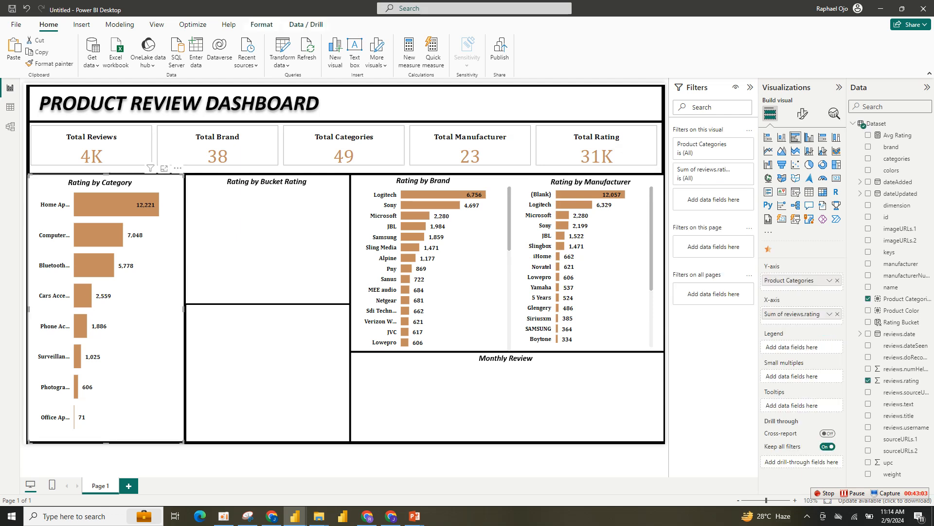
{"action": "key", "text": "ctrl+v"}
{"action": "left_click_drag", "start_coordinate": [141, 312], "coordinate": [311, 311]}
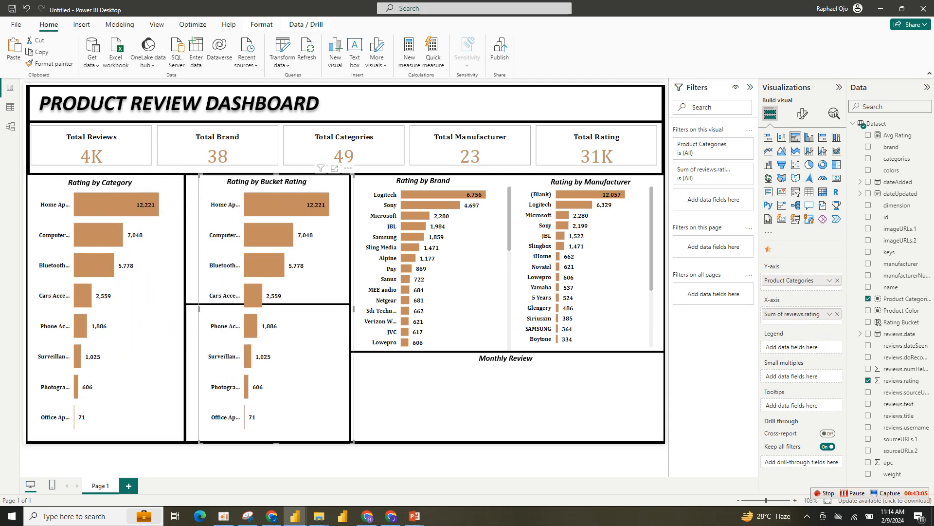
{"action": "left_click", "coordinate": [809, 138]}
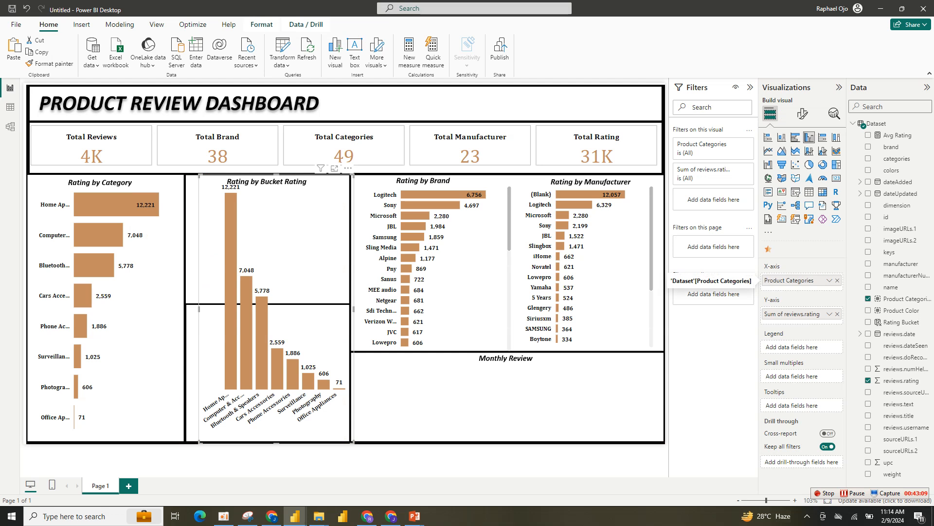
- Replace Product Categories with Rating Bucket on the column chart's X-axis and resize the chart to fit below the Rating by Bucket Rating heading
{"action": "left_click", "coordinate": [838, 280]}
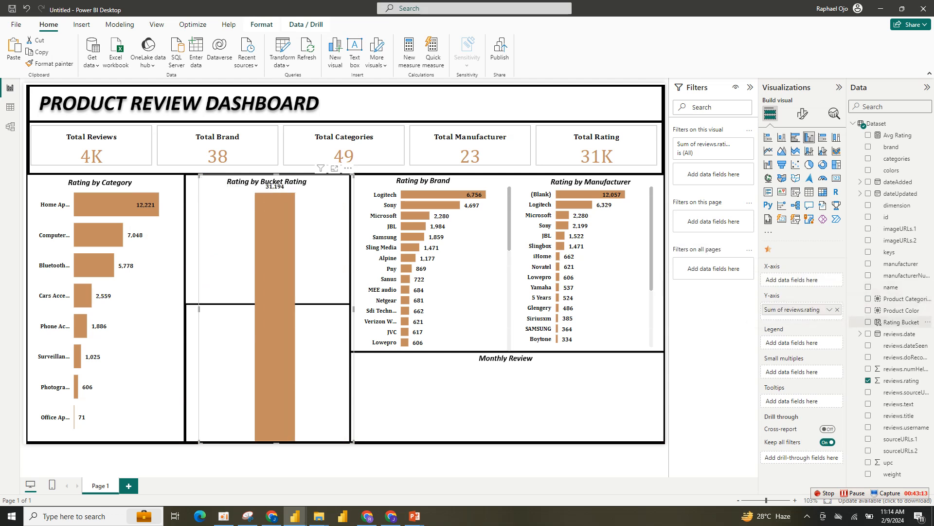
{"action": "left_click", "coordinate": [878, 323]}
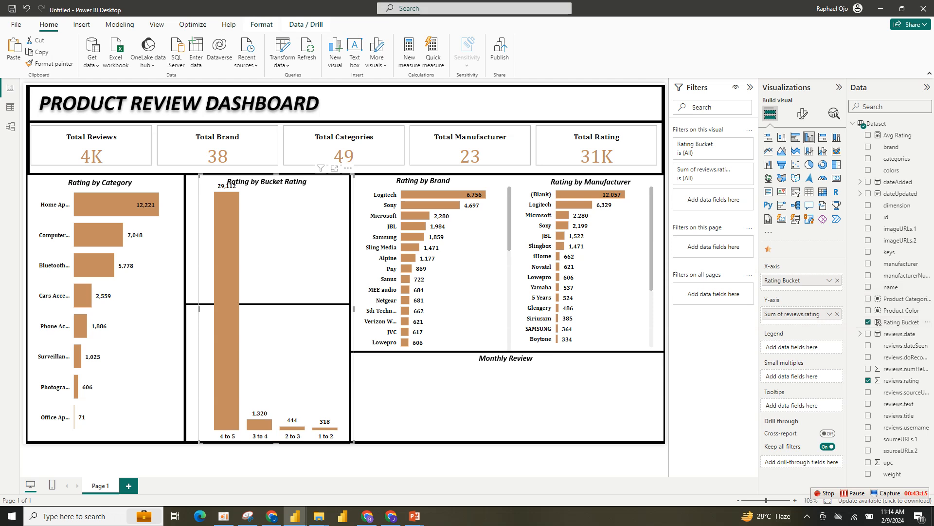
{"action": "left_click_drag", "start_coordinate": [353, 443], "coordinate": [343, 294]}
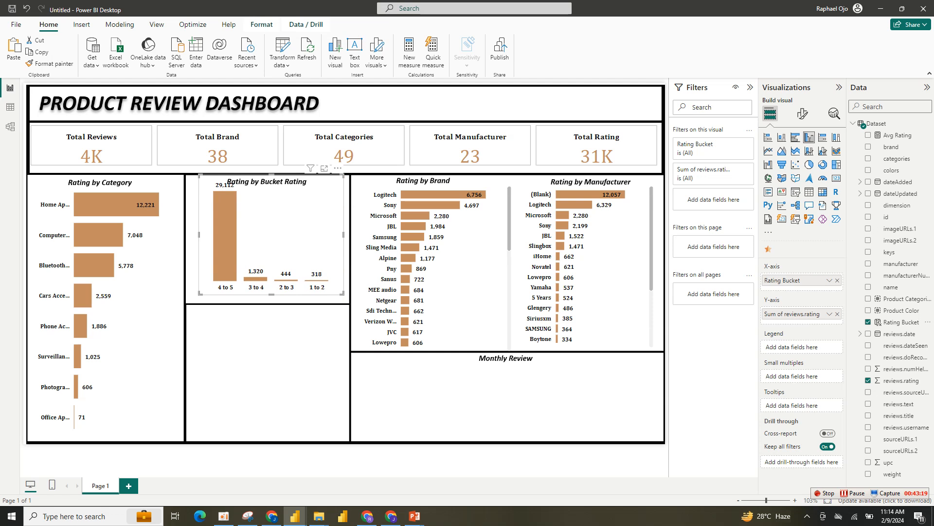
{"action": "left_click_drag", "start_coordinate": [343, 175], "coordinate": [343, 197]}
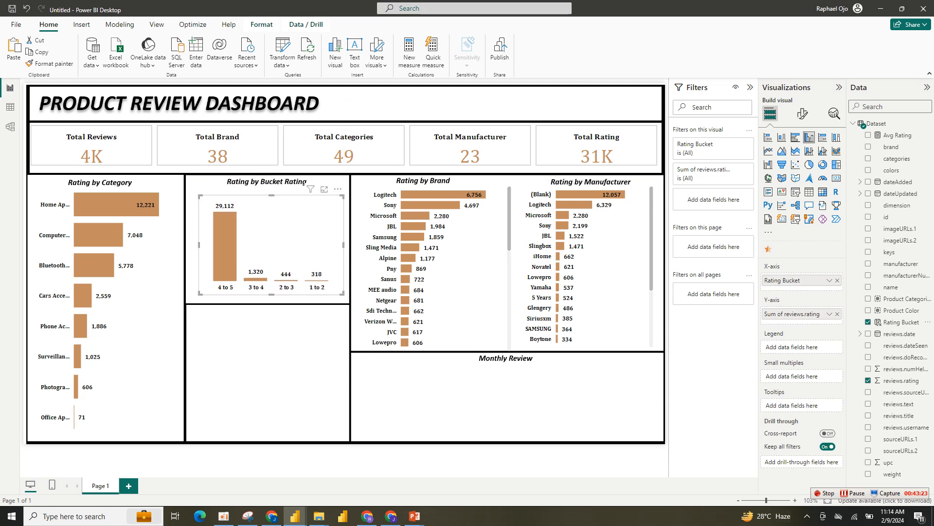
{"action": "left_click_drag", "start_coordinate": [199, 196], "coordinate": [191, 189]}
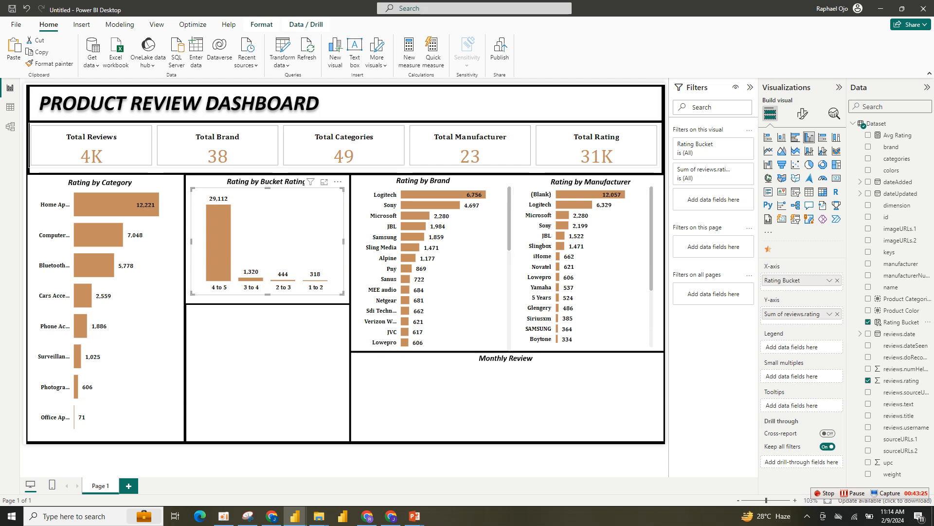
- Color the rating bucket columns individually: light yellow for 3 to 4, light orange for 2 to 3 and red for 1 to 2
{"action": "left_click", "coordinate": [802, 113]}
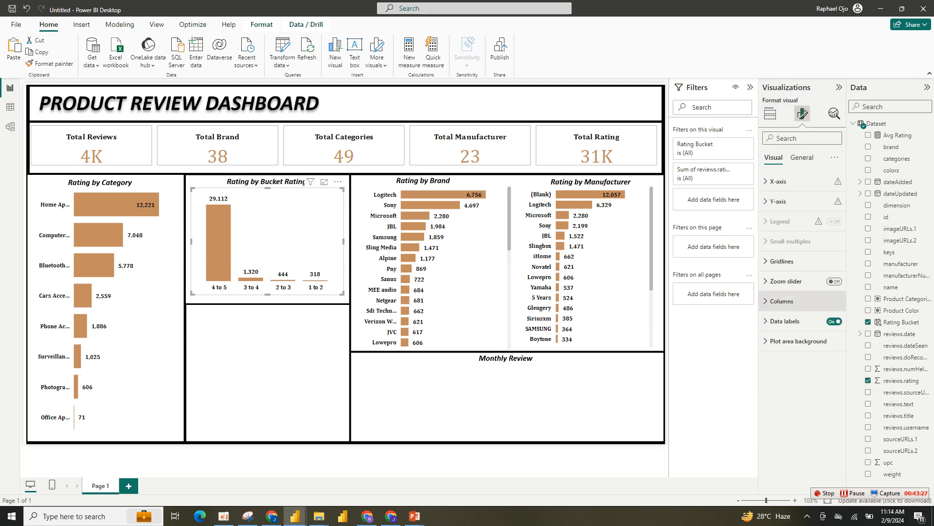
{"action": "left_click", "coordinate": [782, 301]}
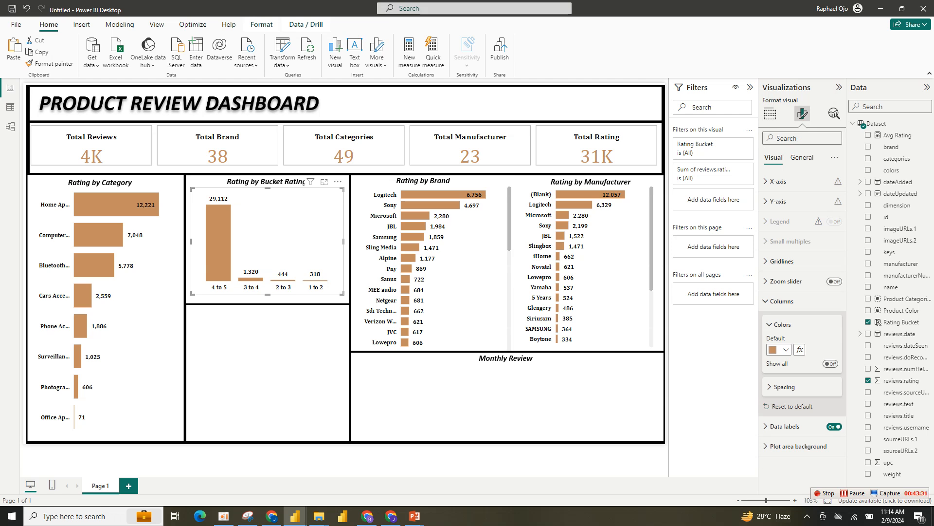
{"action": "left_click", "coordinate": [830, 364]}
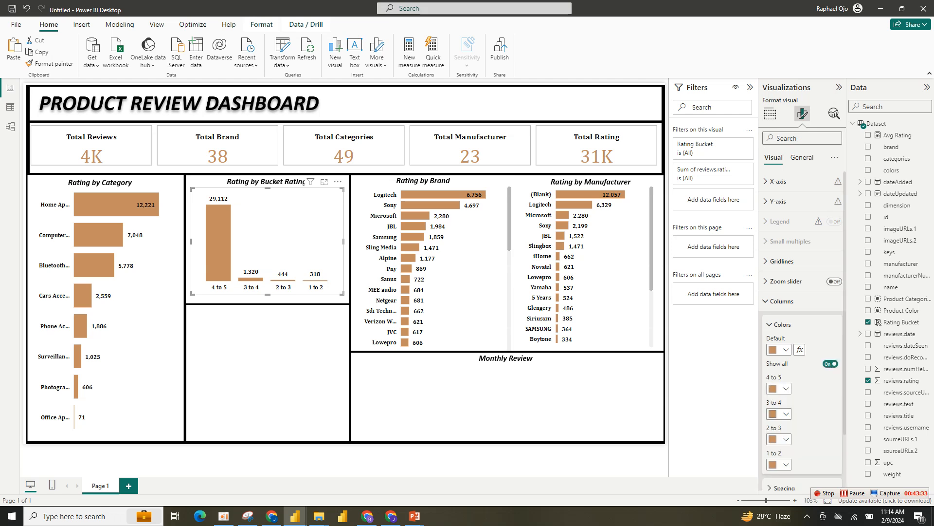
{"action": "left_click", "coordinate": [780, 388]}
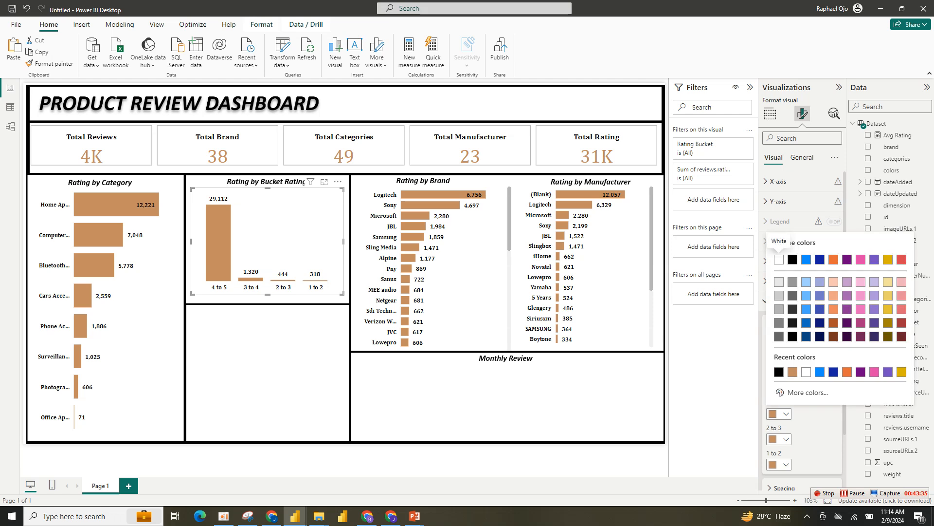
{"action": "left_click", "coordinate": [888, 281]}
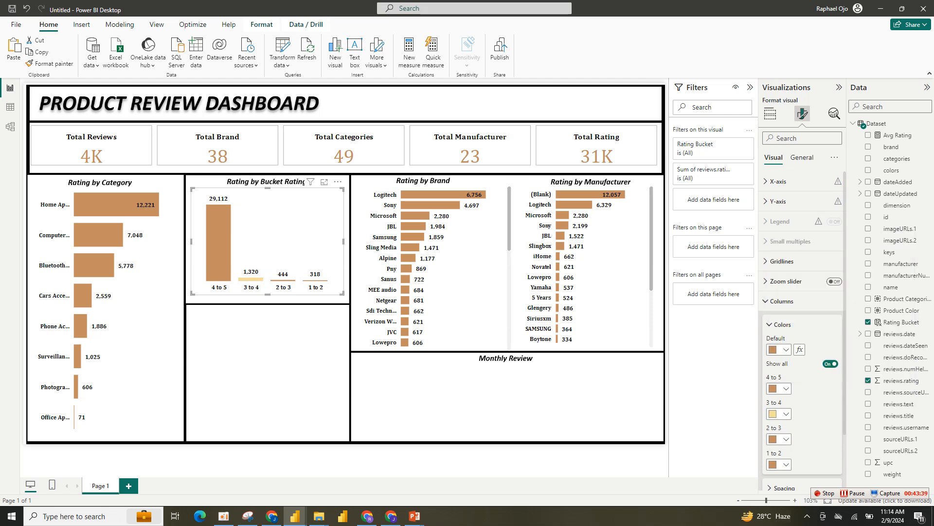
{"action": "left_click", "coordinate": [779, 439]}
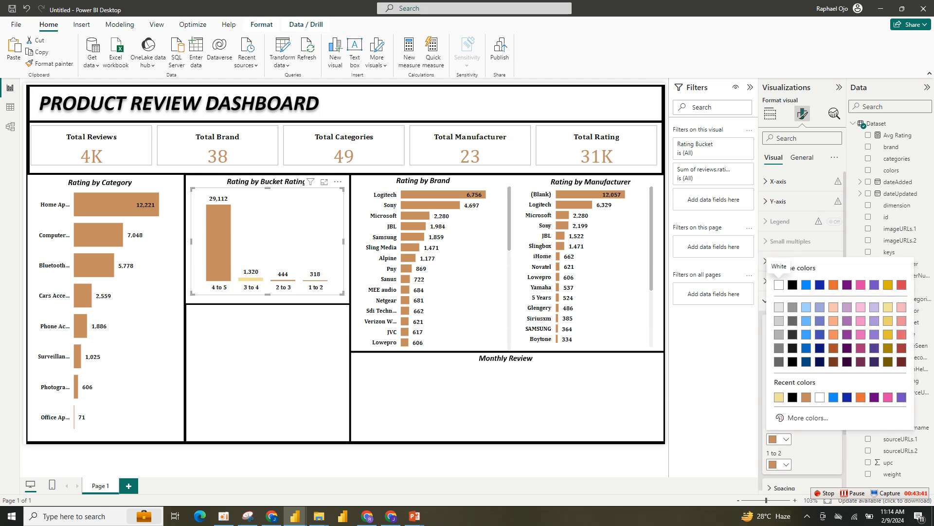
{"action": "left_click", "coordinate": [861, 306]}
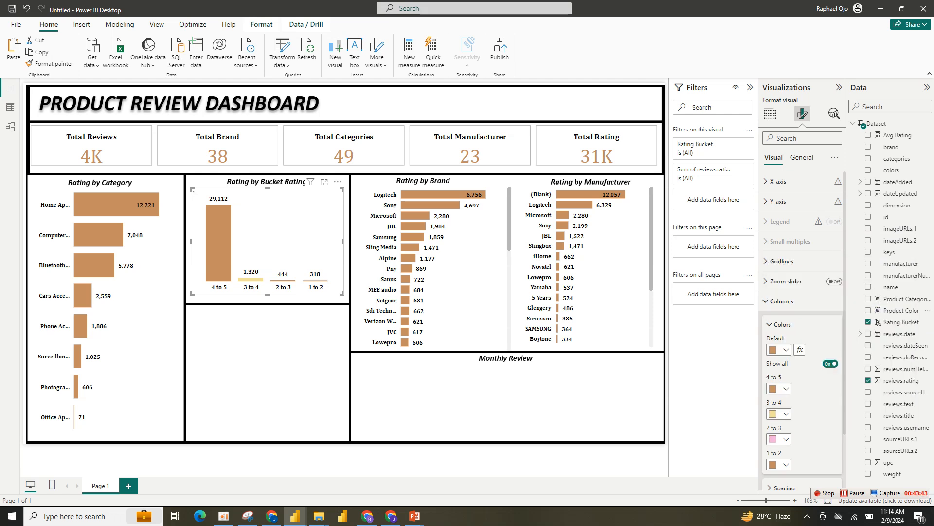
{"action": "left_click", "coordinate": [779, 464]}
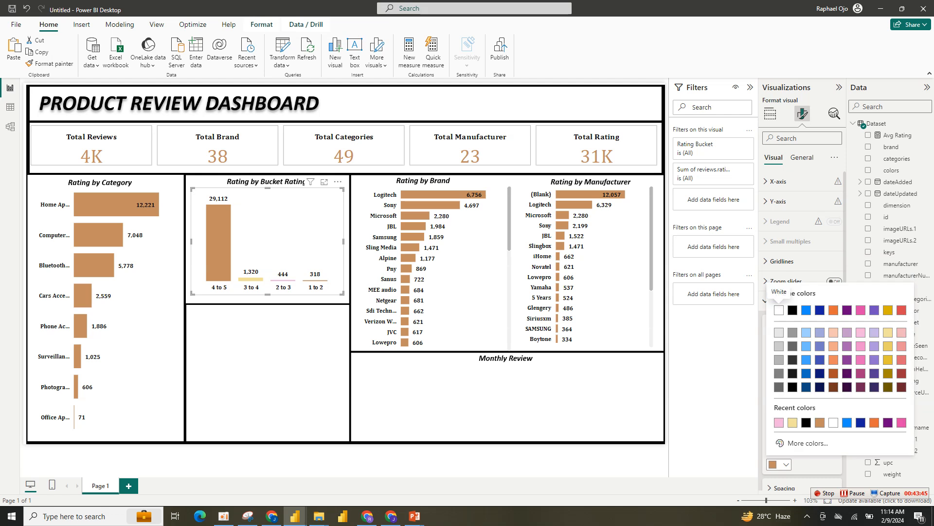
{"action": "left_click", "coordinate": [902, 310]}
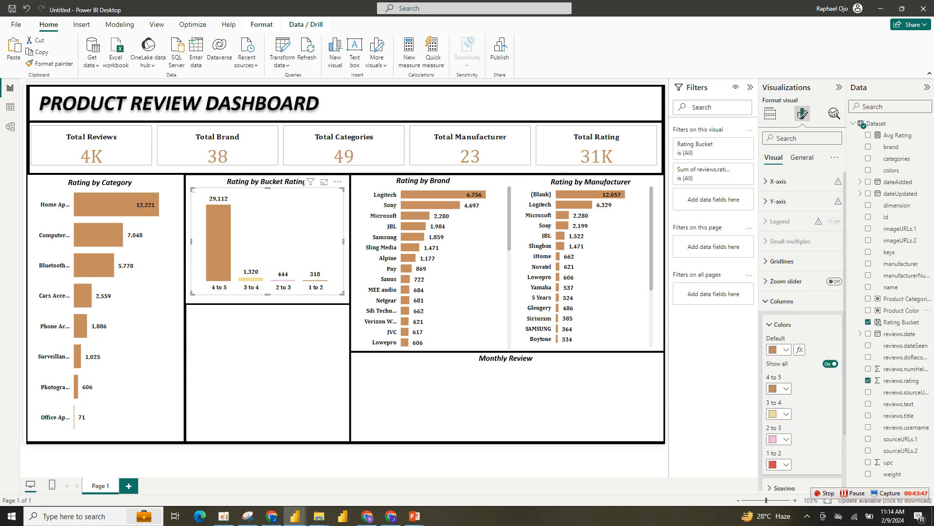
{"action": "left_click", "coordinate": [780, 414]}
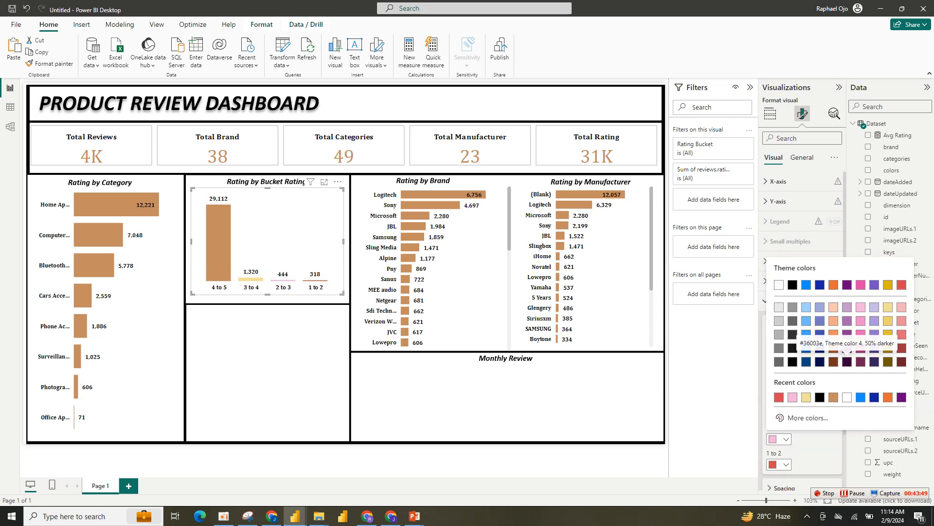
{"action": "left_click", "coordinate": [902, 310]}
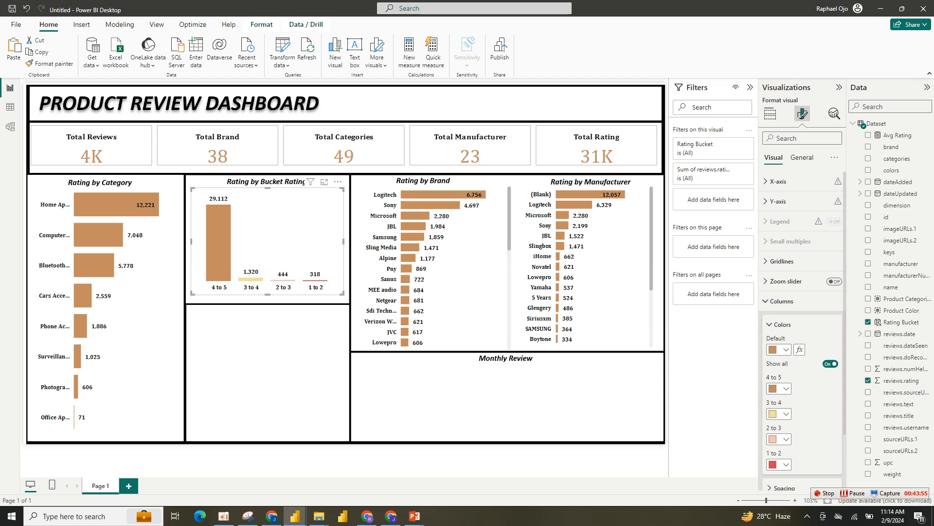
- Enlarge the rating bucket column chart slightly from its lower-right corner to fill its section
{"action": "left_click_drag", "start_coordinate": [342, 294], "coordinate": [347, 298]}
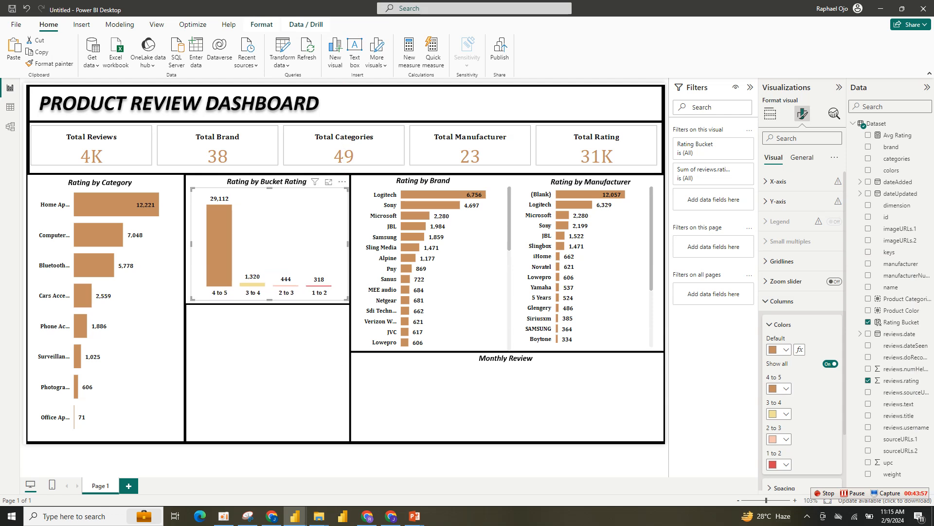
{"action": "left_click", "coordinate": [312, 341]}
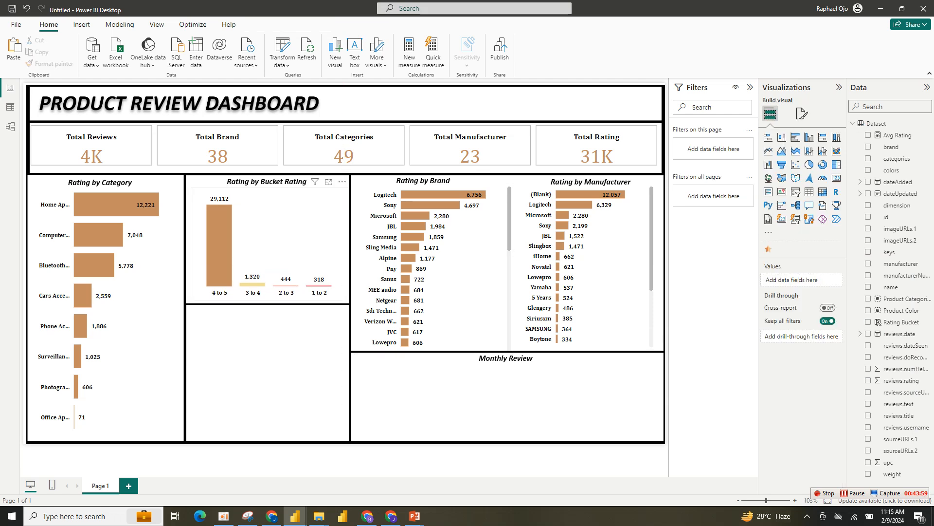
{"action": "left_click", "coordinate": [297, 232]}
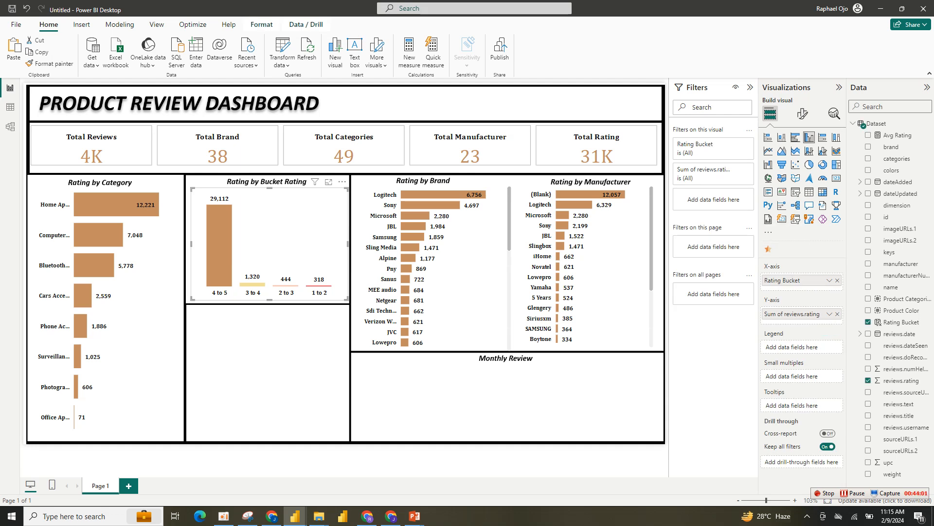
- Add a star rating visual showing Avg Rating and fit it as a short strip along the upper edge of the empty section below the bucket chart
{"action": "left_click", "coordinate": [292, 347]}
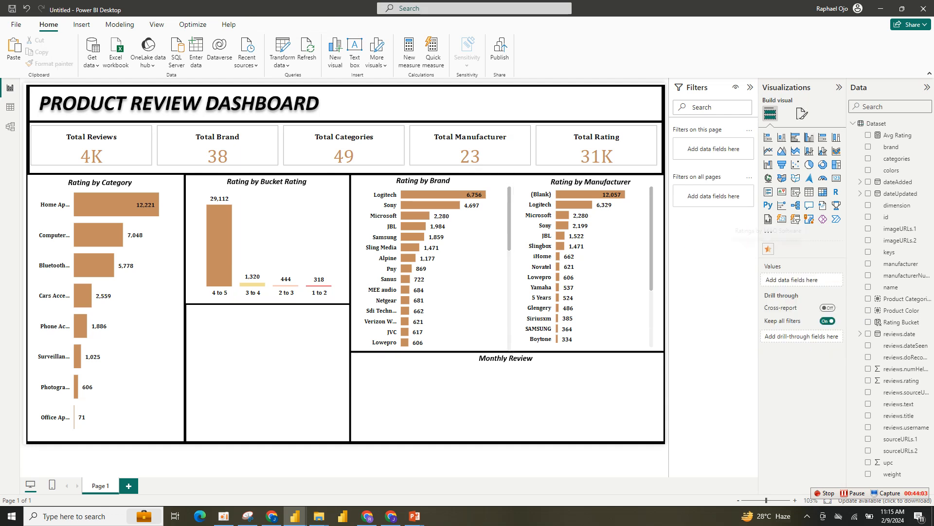
{"action": "left_click", "coordinate": [767, 248]}
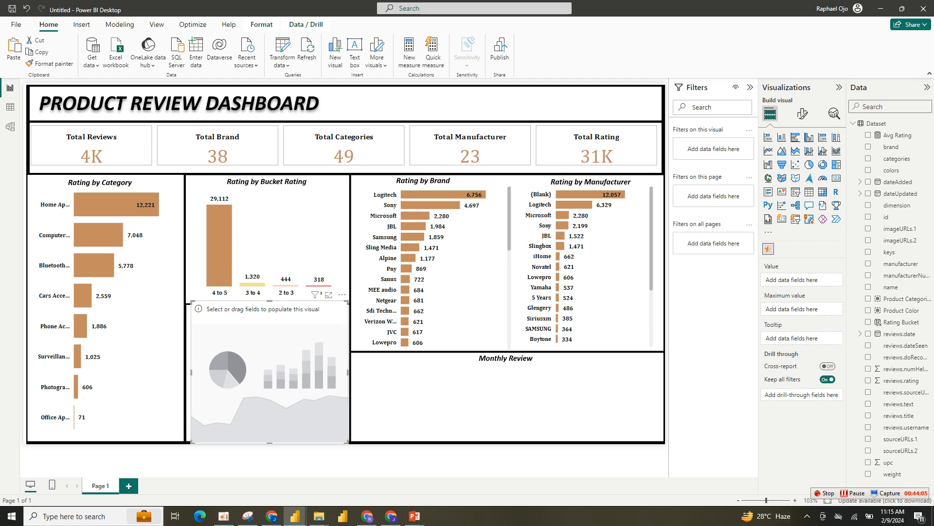
{"action": "left_click_drag", "start_coordinate": [269, 442], "coordinate": [269, 349]}
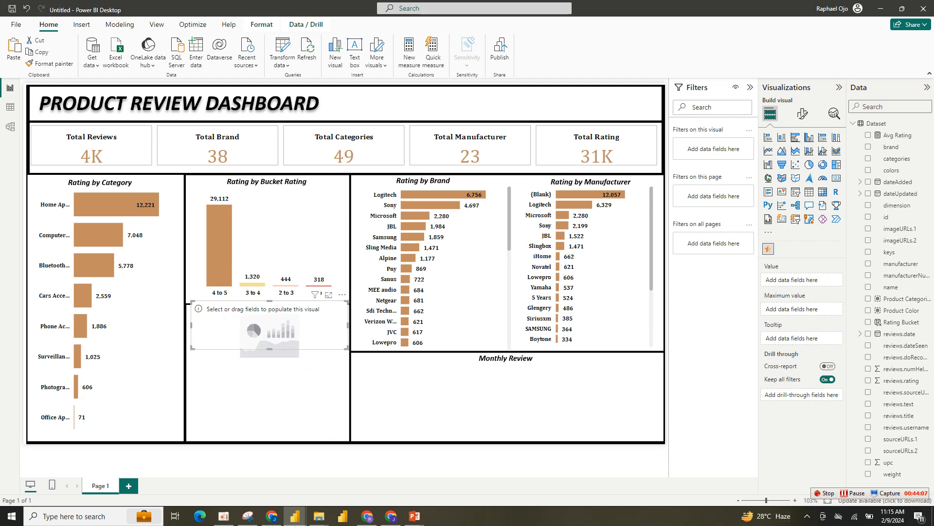
{"action": "left_click", "coordinate": [869, 136]}
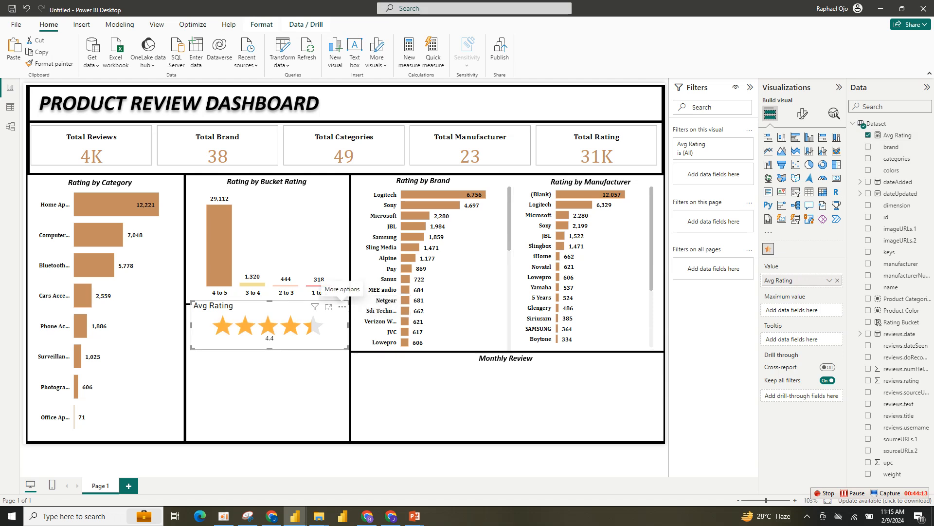
{"action": "left_click_drag", "start_coordinate": [342, 307], "coordinate": [338, 312]}
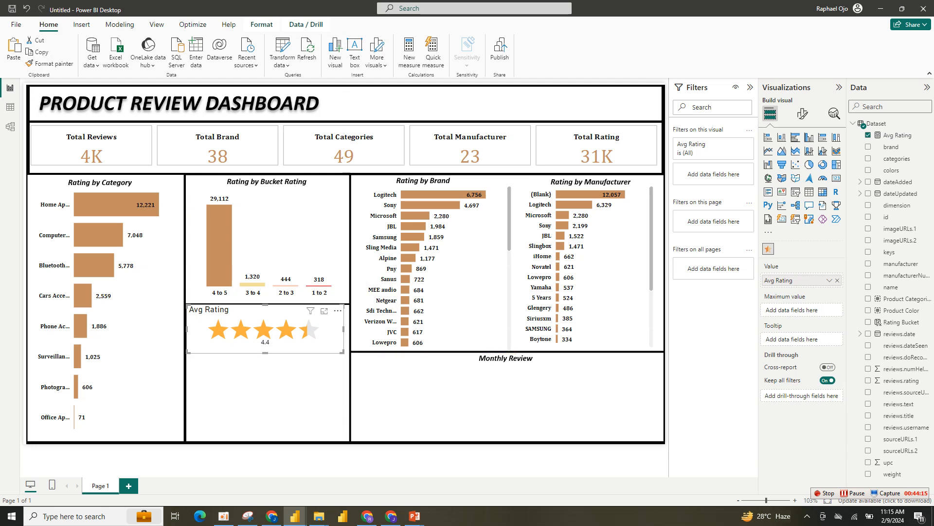
{"action": "left_click_drag", "start_coordinate": [342, 351], "coordinate": [349, 344]}
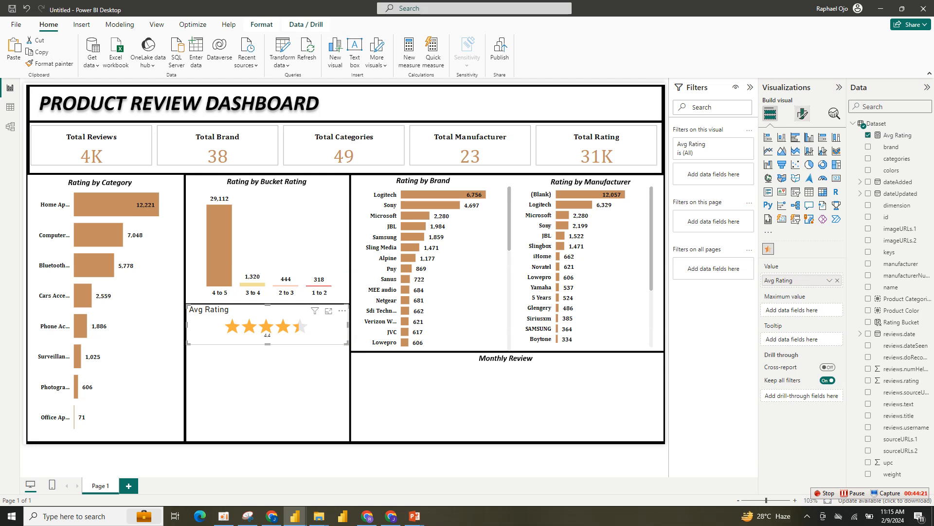
- Turn off the animation and the data label on the Avg Rating star visual
{"action": "left_click", "coordinate": [803, 114]}
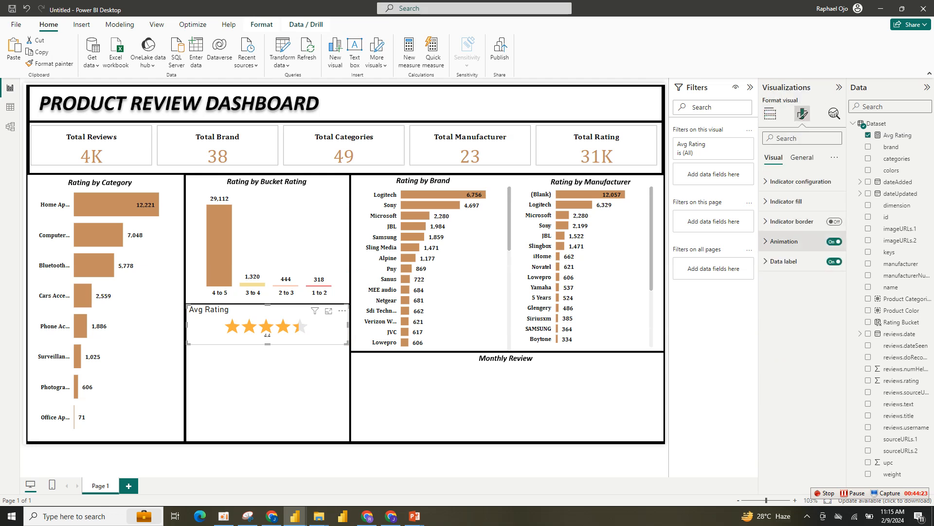
{"action": "left_click", "coordinate": [834, 241]}
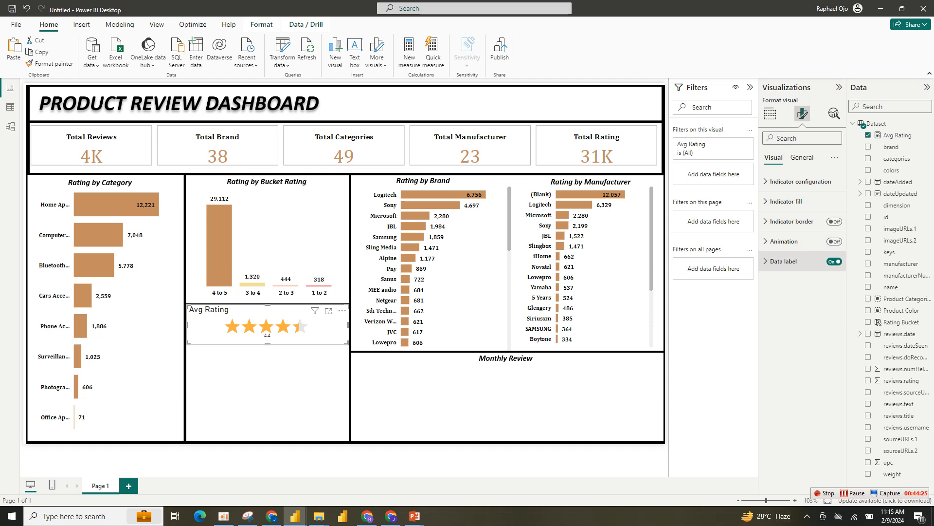
{"action": "left_click", "coordinate": [834, 261]}
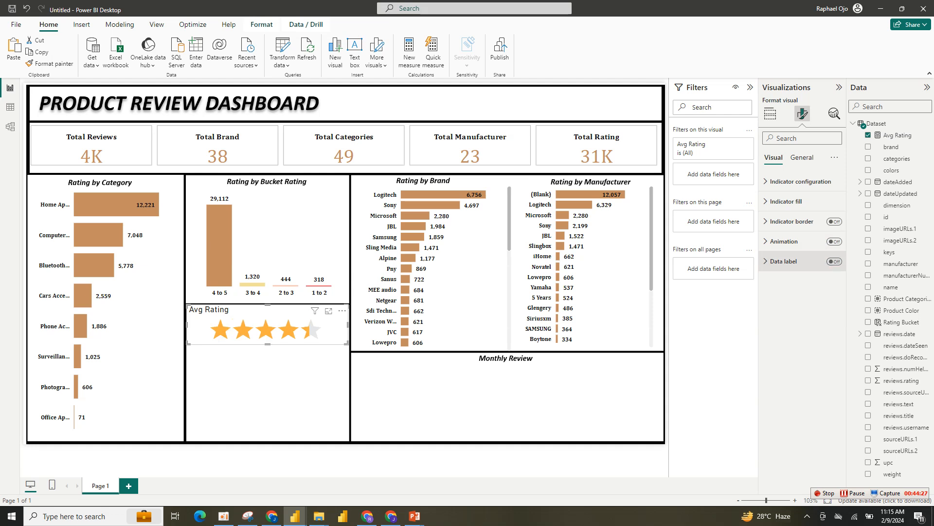
- Center the Avg Rating visual's title and format it in bold Cambria at size 13
{"action": "left_click", "coordinate": [802, 157]}
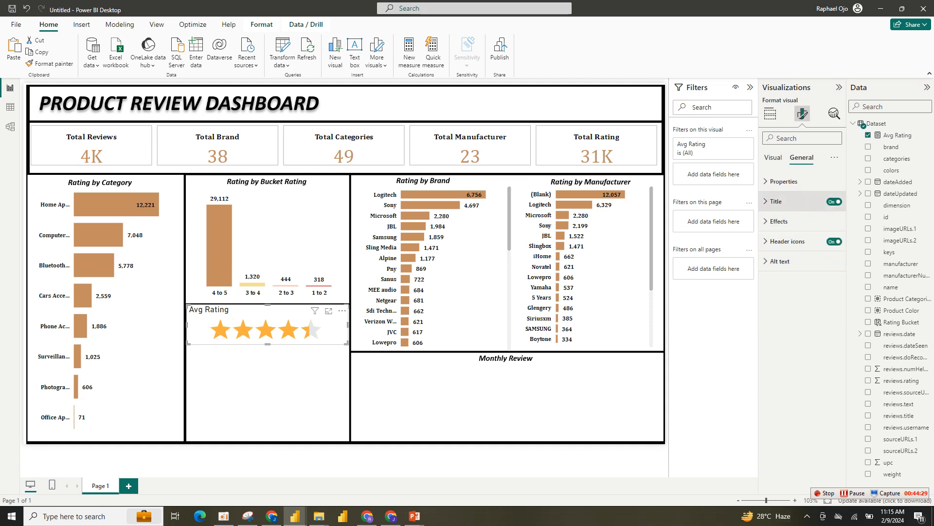
{"action": "left_click", "coordinate": [776, 201]}
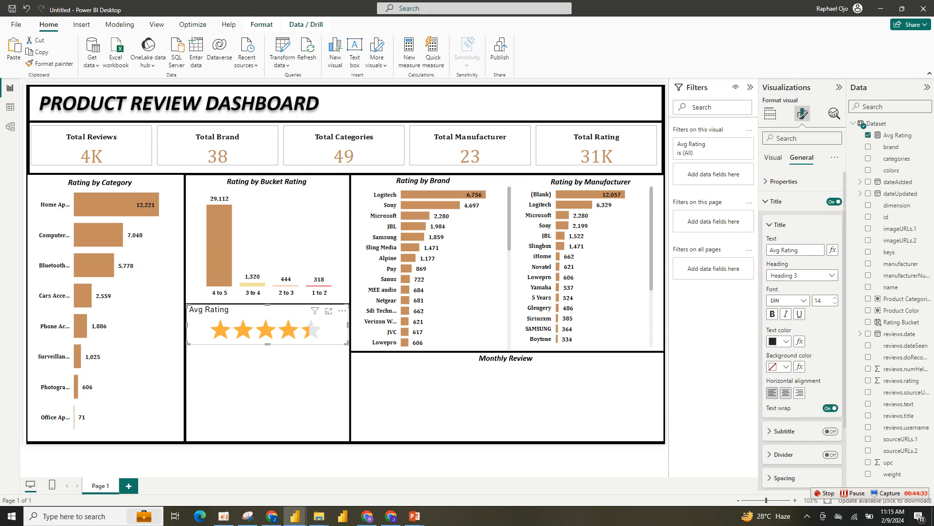
{"action": "left_click", "coordinate": [785, 392]}
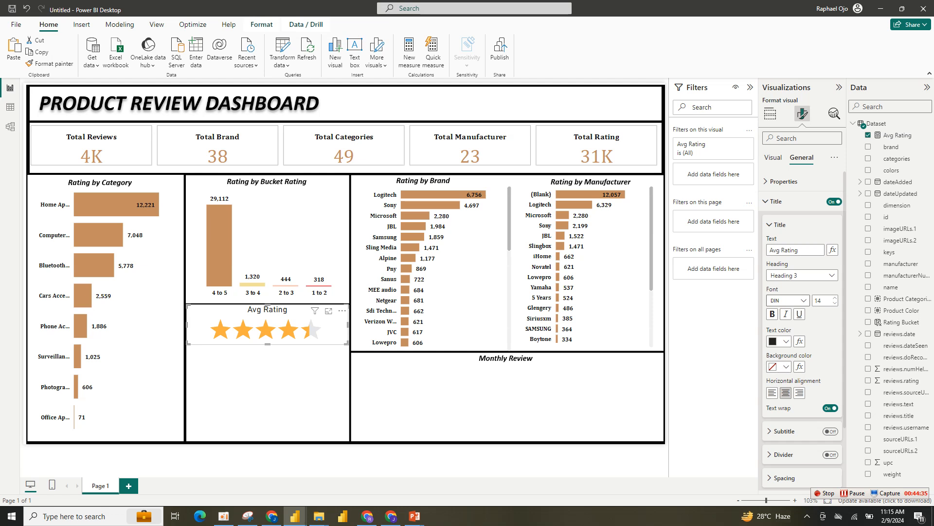
{"action": "left_click", "coordinate": [803, 300]}
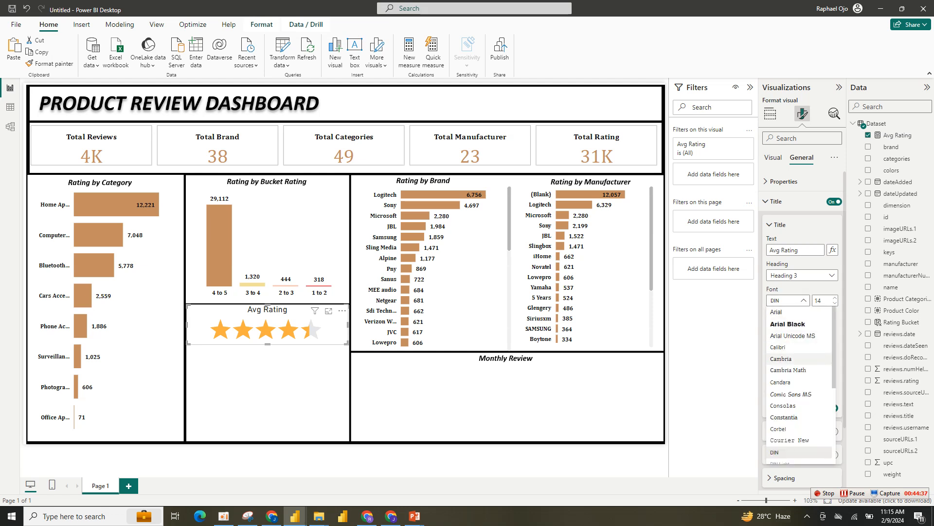
{"action": "left_click", "coordinate": [793, 359]}
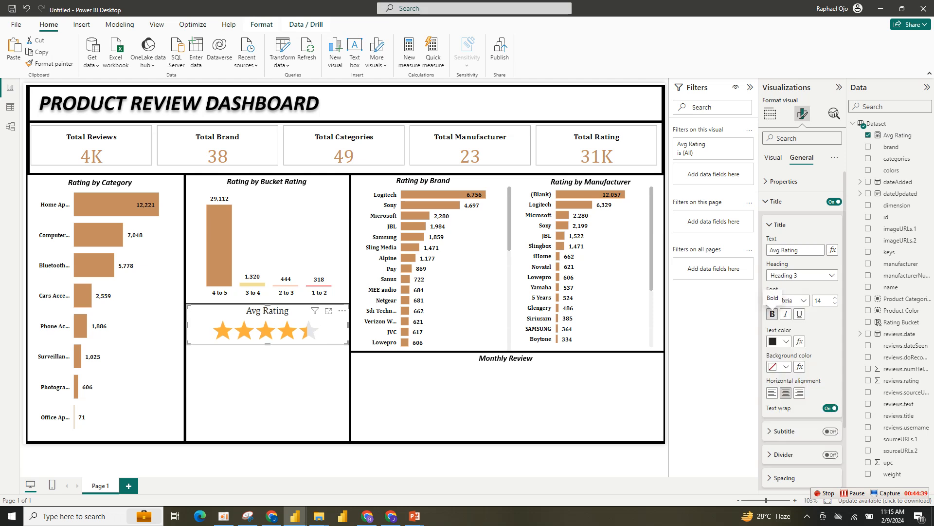
{"action": "left_click", "coordinate": [772, 314]}
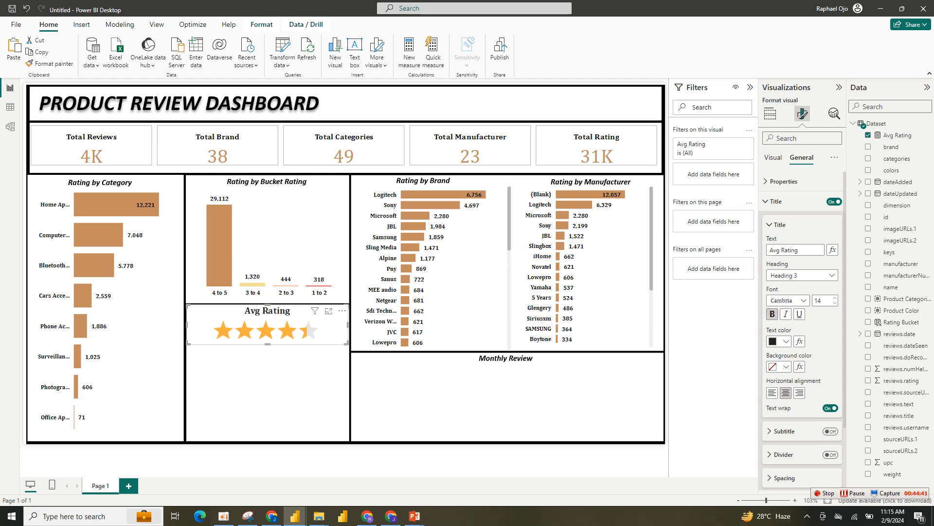
{"action": "left_click", "coordinate": [835, 303]}
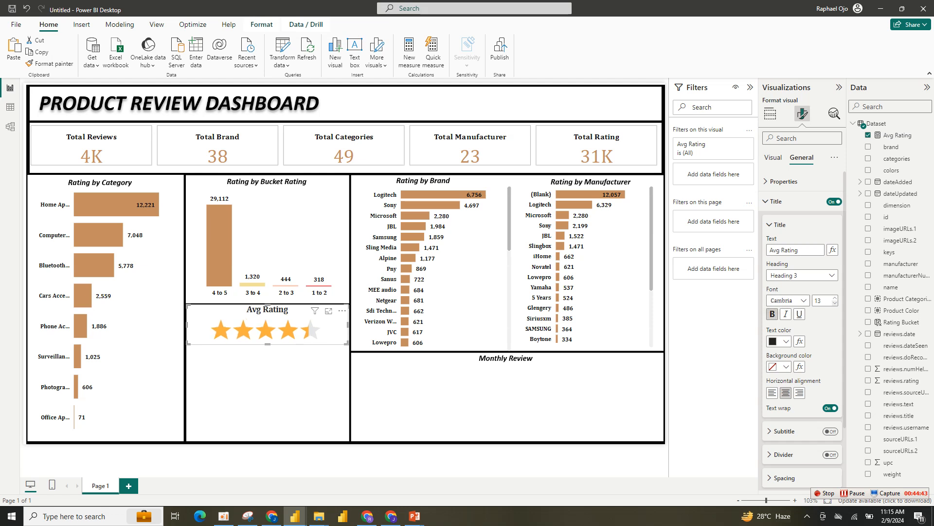
- Reduce the Avg Rating visual's title font size to 11
{"action": "left_click", "coordinate": [835, 303]}
{"action": "left_click", "coordinate": [835, 302]}
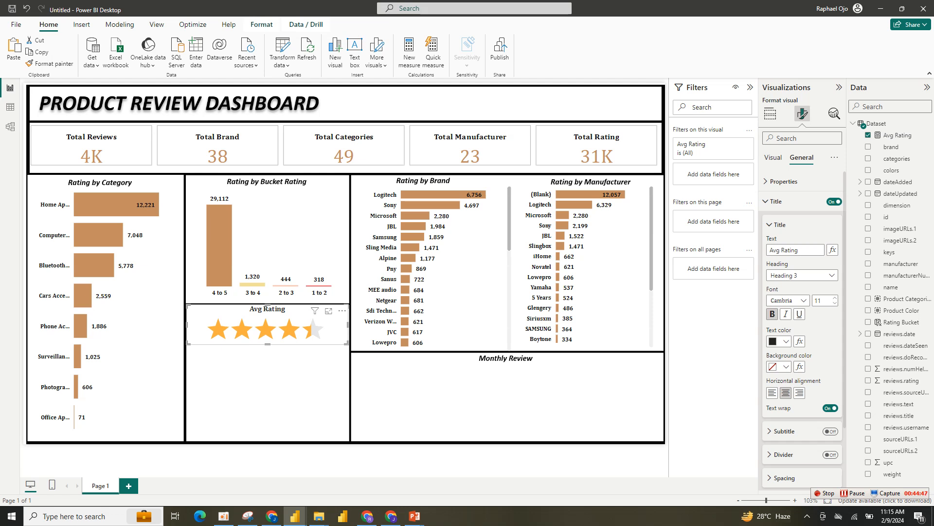
{"action": "left_click", "coordinate": [770, 225]}
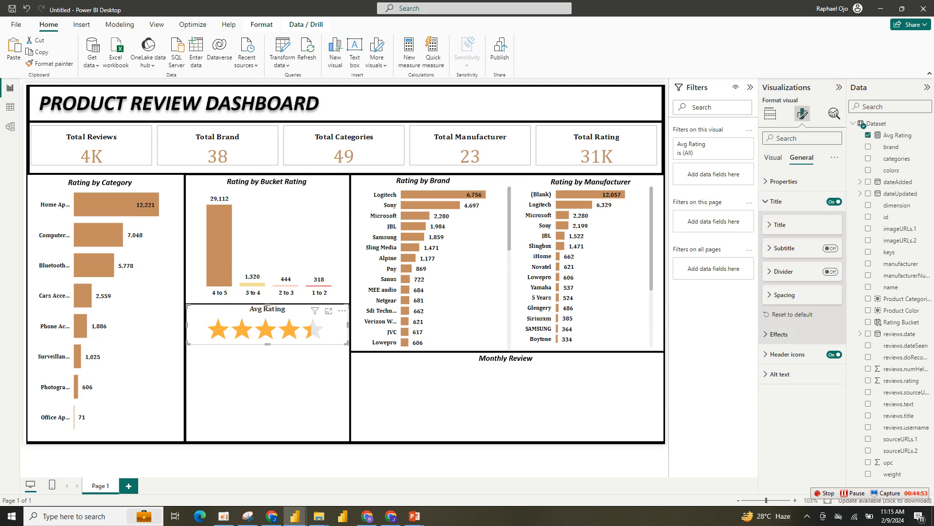
{"action": "left_click", "coordinate": [784, 181]}
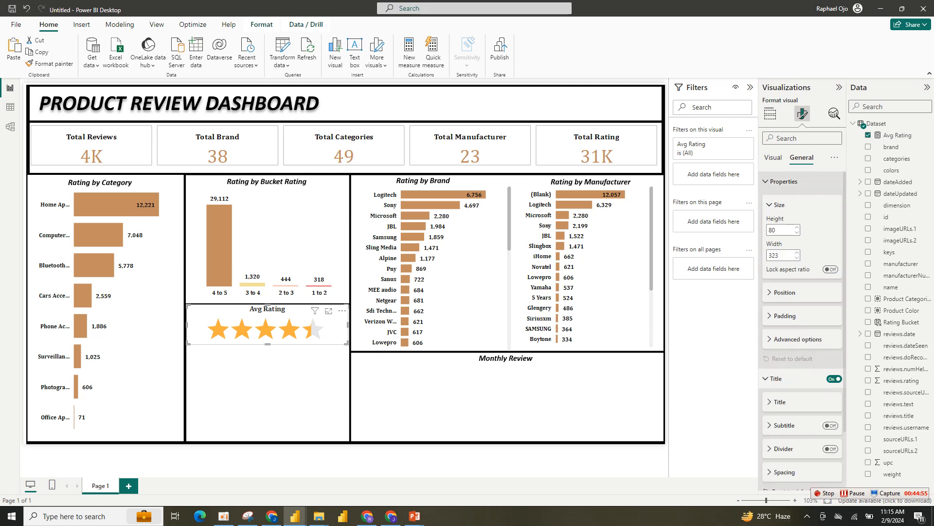
{"action": "left_click", "coordinate": [784, 181]}
{"action": "left_click", "coordinate": [777, 201]}
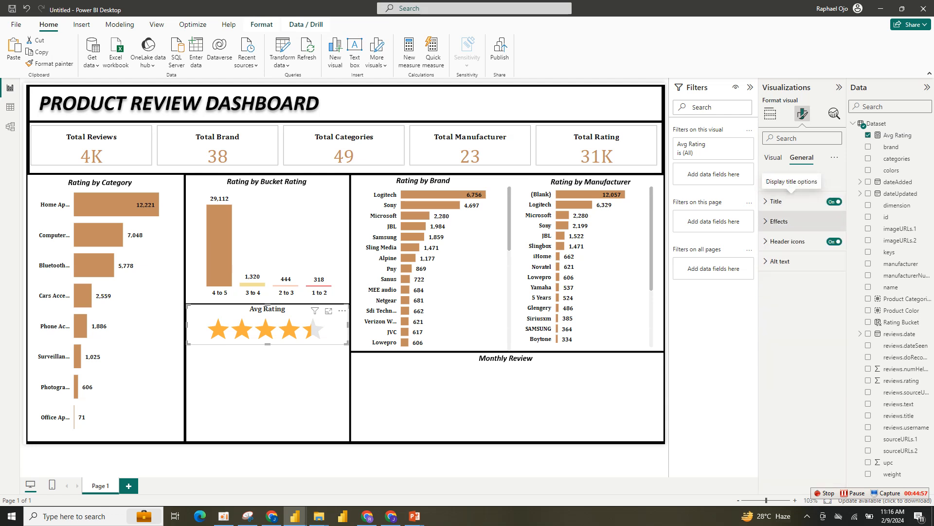
- Try a visual border around the Avg Rating star visual
{"action": "left_click", "coordinate": [779, 221]}
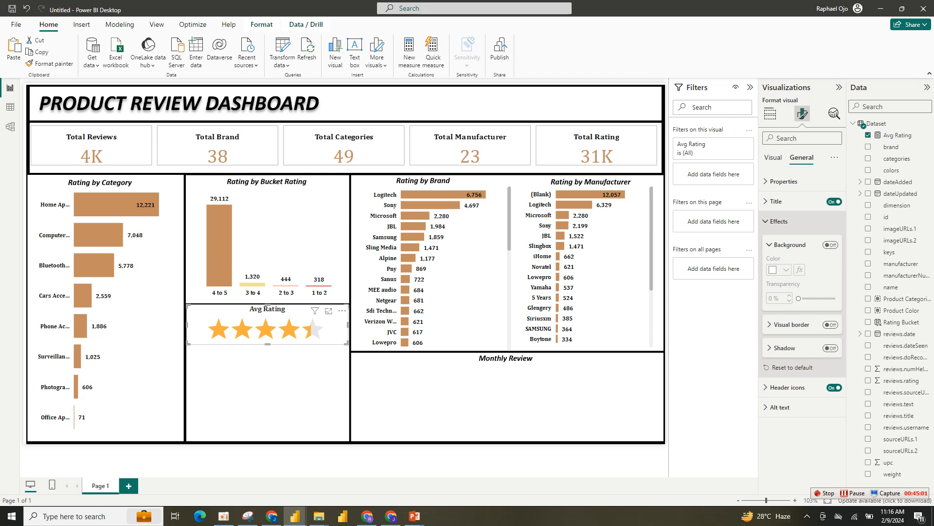
{"action": "left_click", "coordinate": [831, 324]}
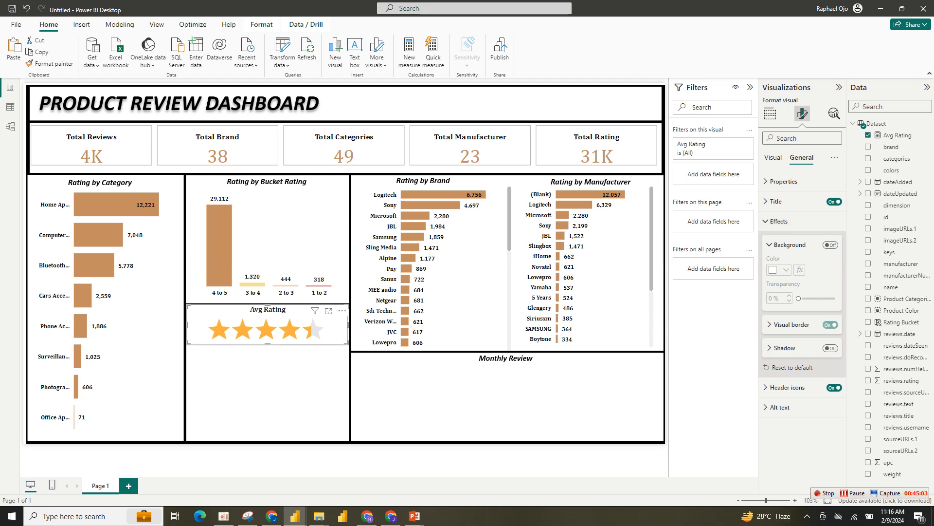
{"action": "left_click", "coordinate": [831, 325]}
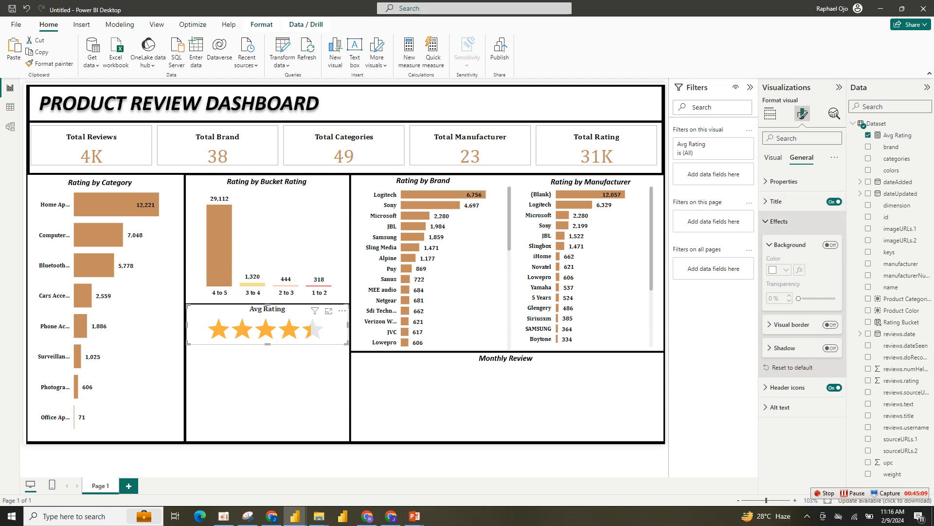
{"action": "left_click", "coordinate": [779, 221]}
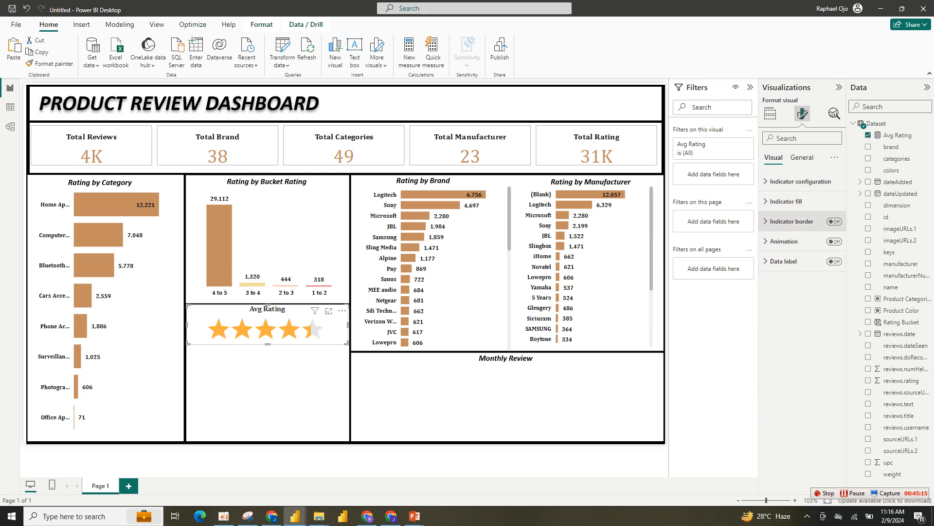
- Turn on the indicator border so the Avg Rating stars are outlined
{"action": "left_click", "coordinate": [834, 221]}
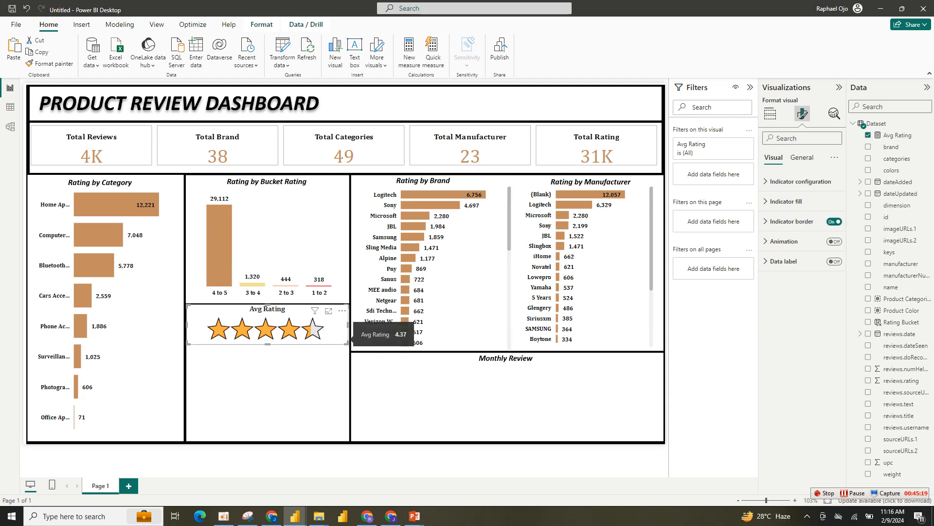
{"action": "left_click", "coordinate": [267, 384]}
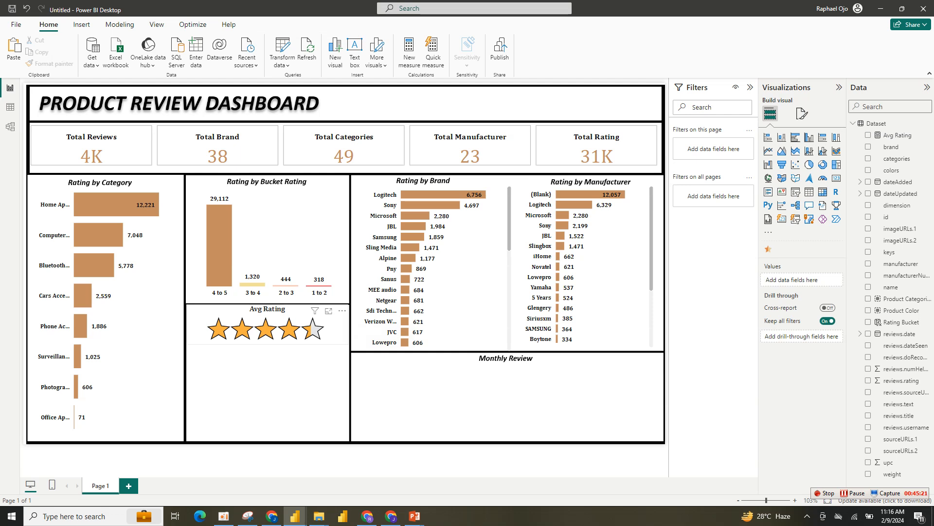
{"action": "left_click", "coordinate": [335, 329]}
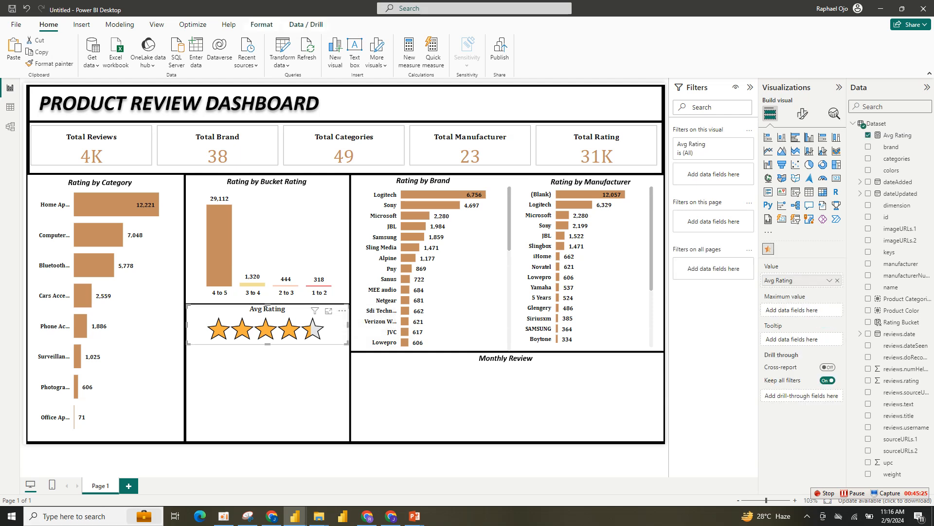
- Switch to the finished Product Review report to check its layout below the star rating, and return to the Untitled report
{"action": "mouse_move", "coordinate": [295, 516]}
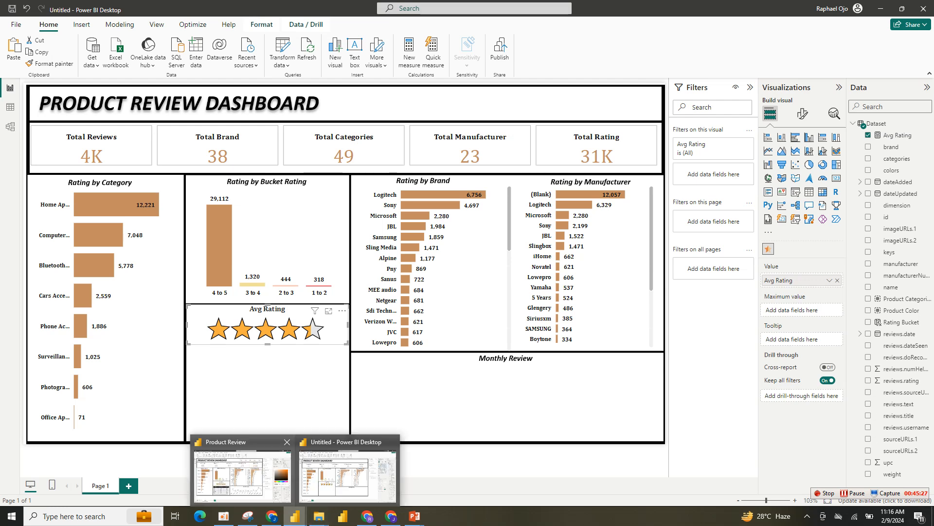
{"action": "left_click", "coordinate": [242, 474]}
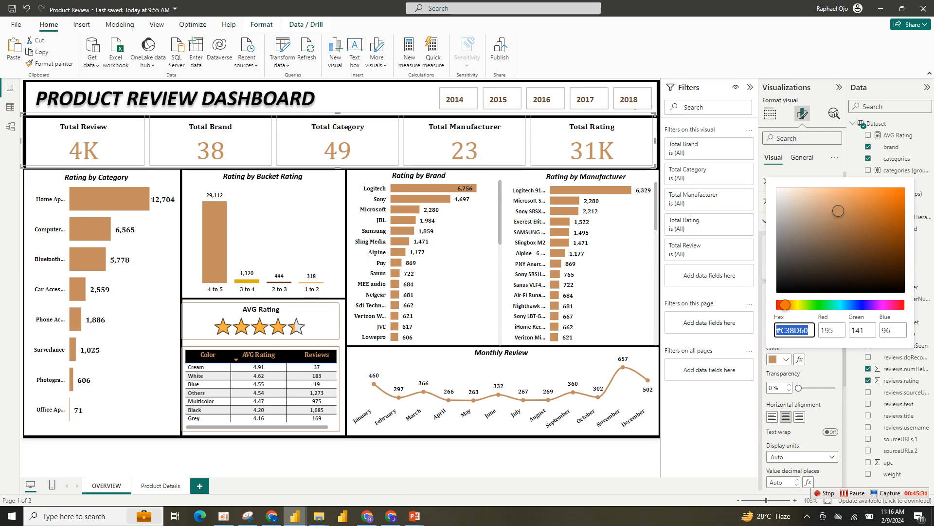
{"action": "mouse_move", "coordinate": [295, 516]}
{"action": "left_click", "coordinate": [242, 475]}
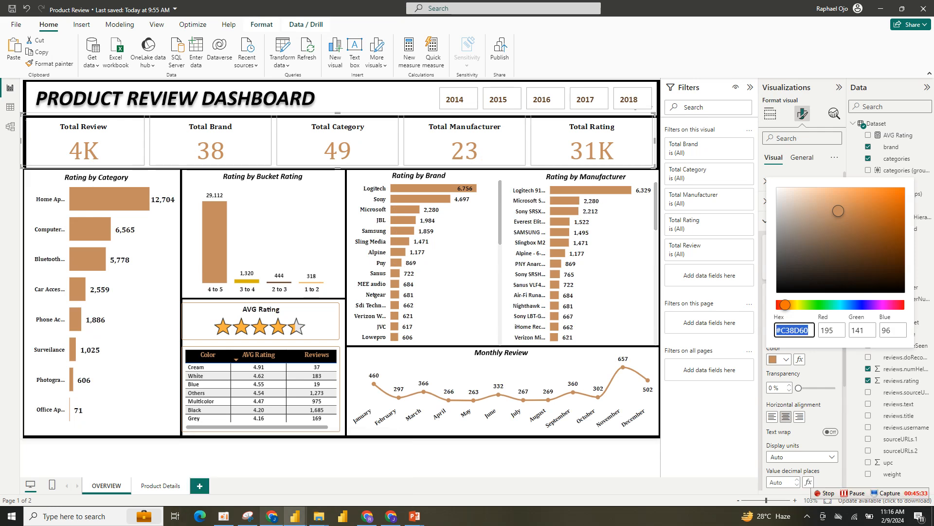
{"action": "left_click", "coordinate": [399, 474]}
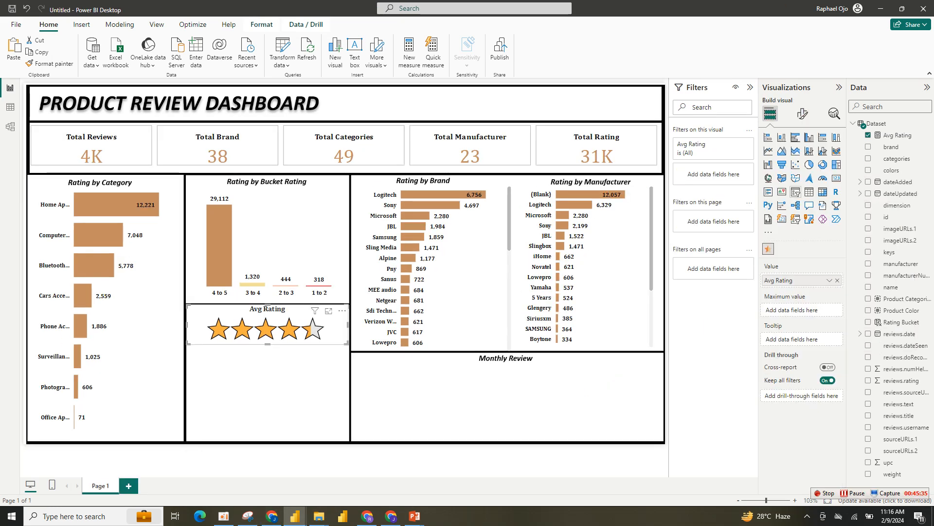
- Add a table visual below the Avg Rating stars and shorten it to fit inside the section's frame
{"action": "left_click", "coordinate": [506, 403]}
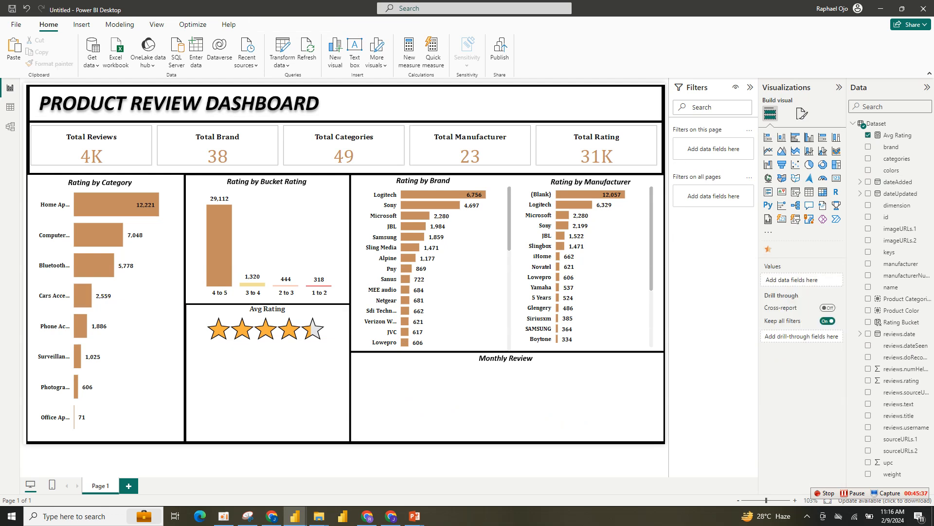
{"action": "left_click", "coordinate": [809, 191]}
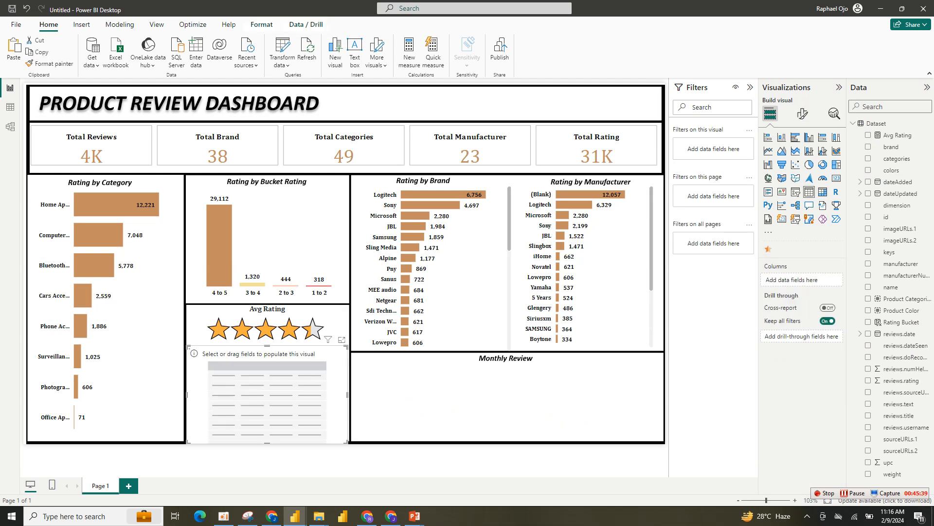
{"action": "left_click_drag", "start_coordinate": [347, 442], "coordinate": [348, 430]}
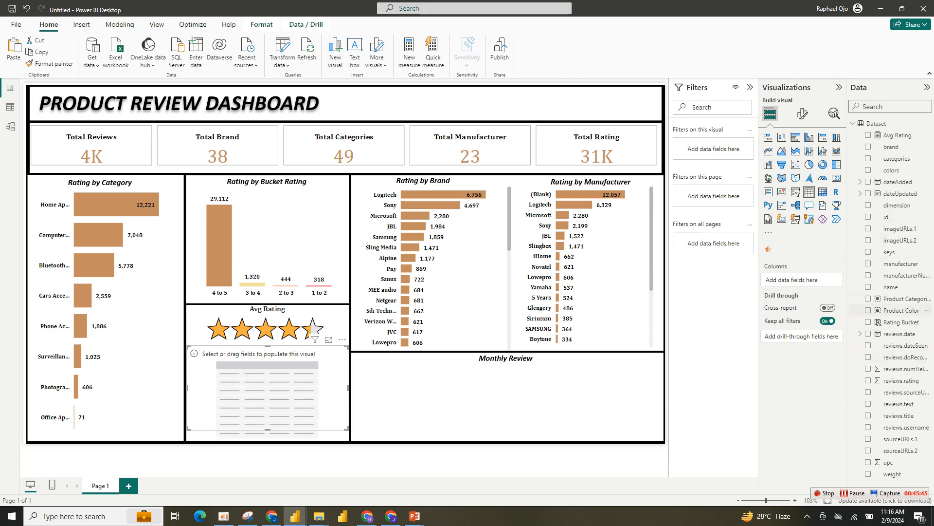
- Fill the new table with Product Color, reviews.numHelpful, reviews.rating and Avg Rating as columns
{"action": "left_click", "coordinate": [868, 310]}
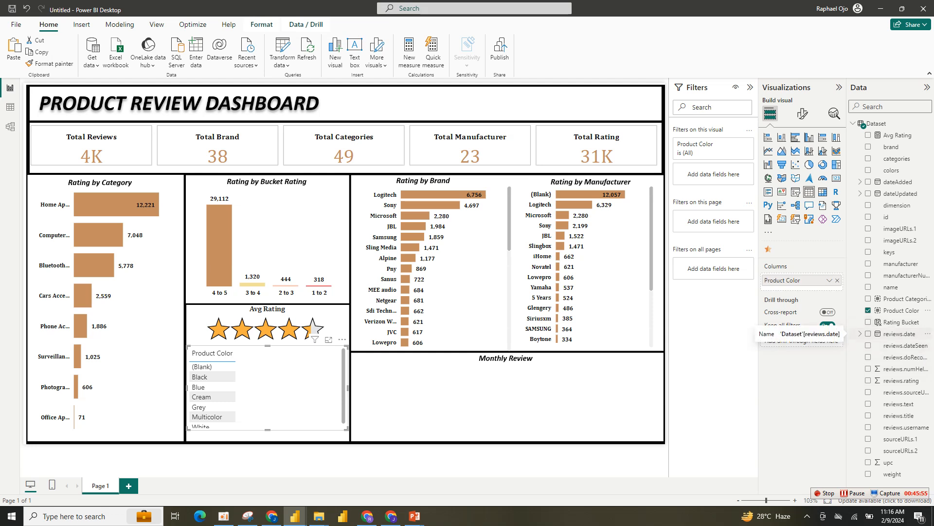
{"action": "left_click", "coordinate": [868, 368]}
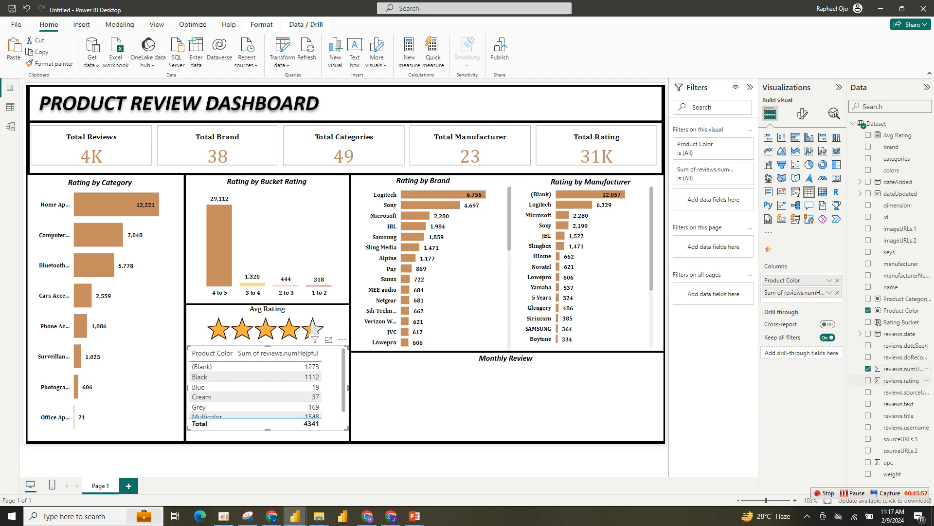
{"action": "left_click", "coordinate": [868, 380]}
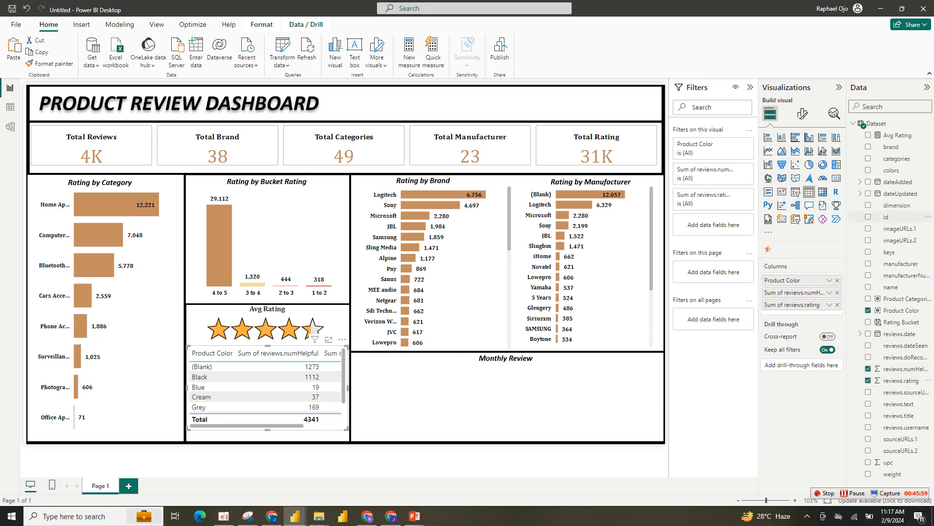
{"action": "left_click", "coordinate": [868, 135]}
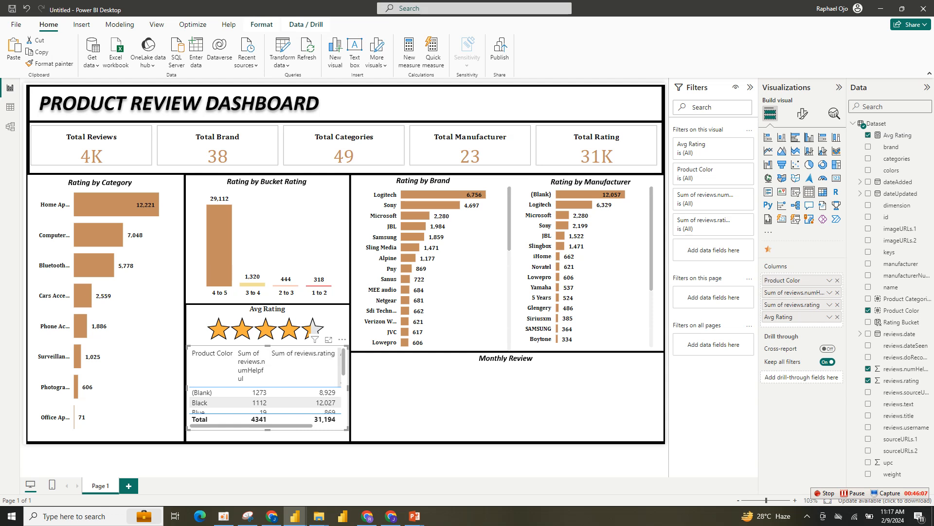
- Rename the table's reviews.numHelpful column to Reviews and its reviews.rating column to Rating
{"action": "double_click", "coordinate": [794, 292]}
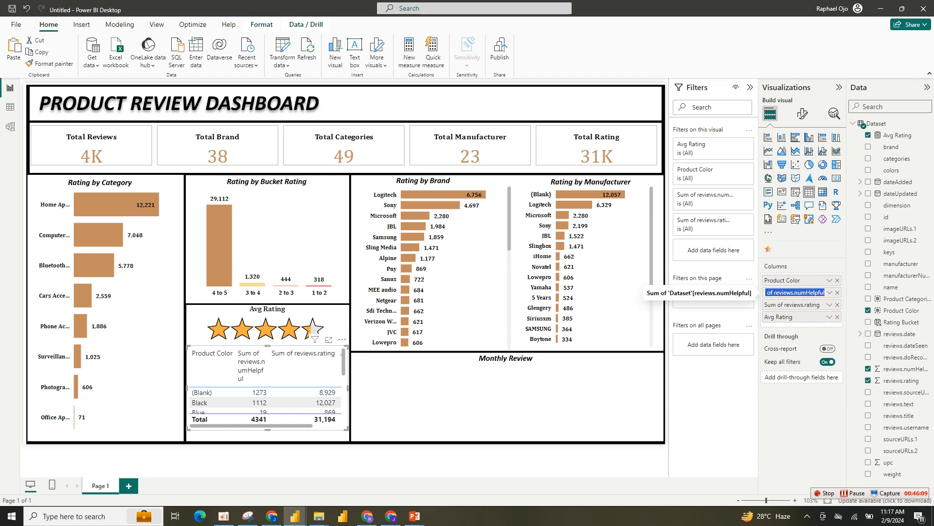
{"action": "type", "text": "Reviews"}
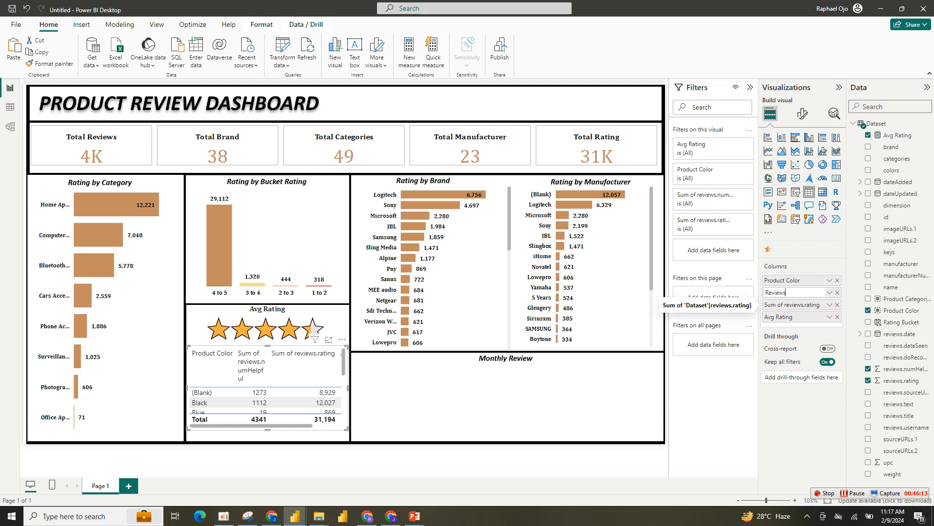
{"action": "double_click", "coordinate": [793, 305]}
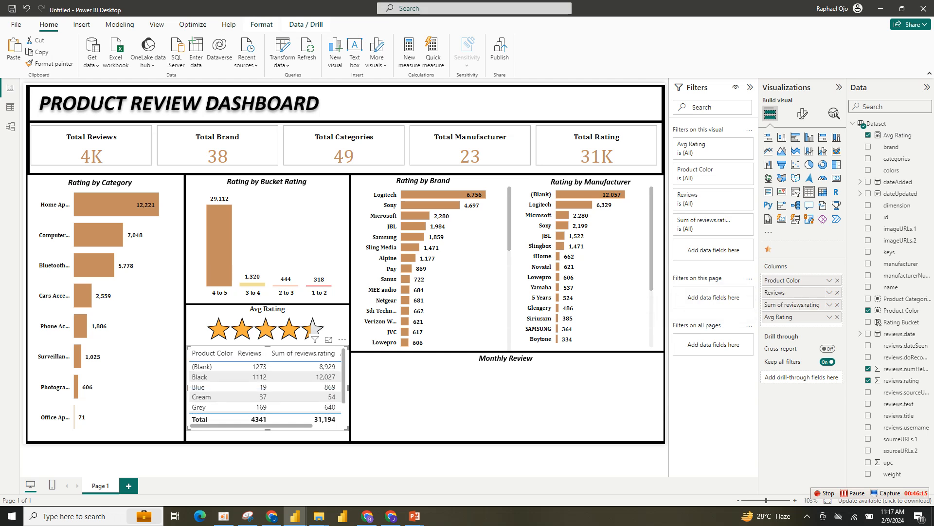
{"action": "type", "text": "Rating"}
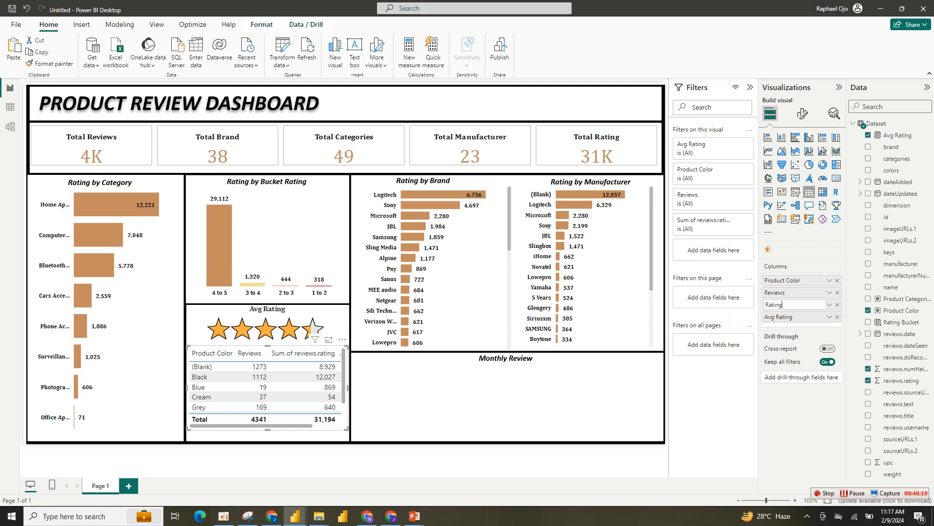
{"action": "key", "text": "Return"}
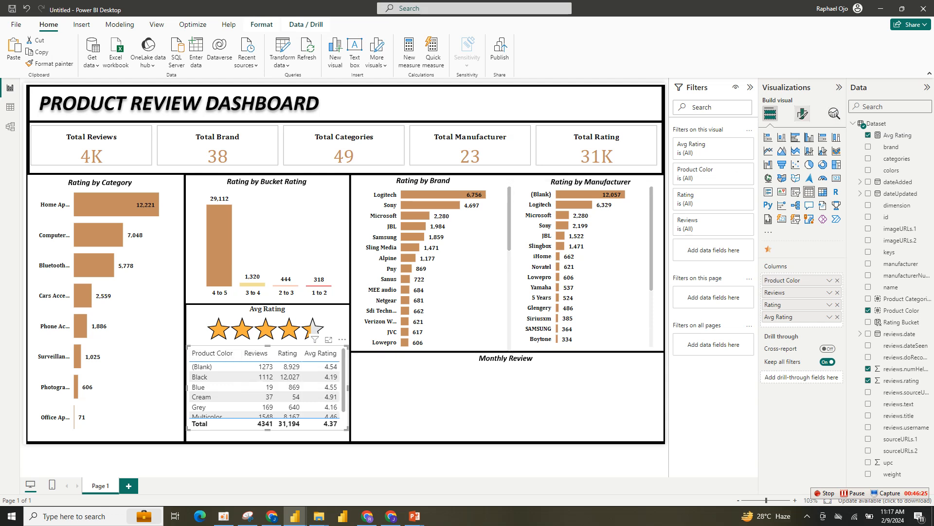
- Turn off the totals row in the Product Color table
{"action": "left_click", "coordinate": [802, 113]}
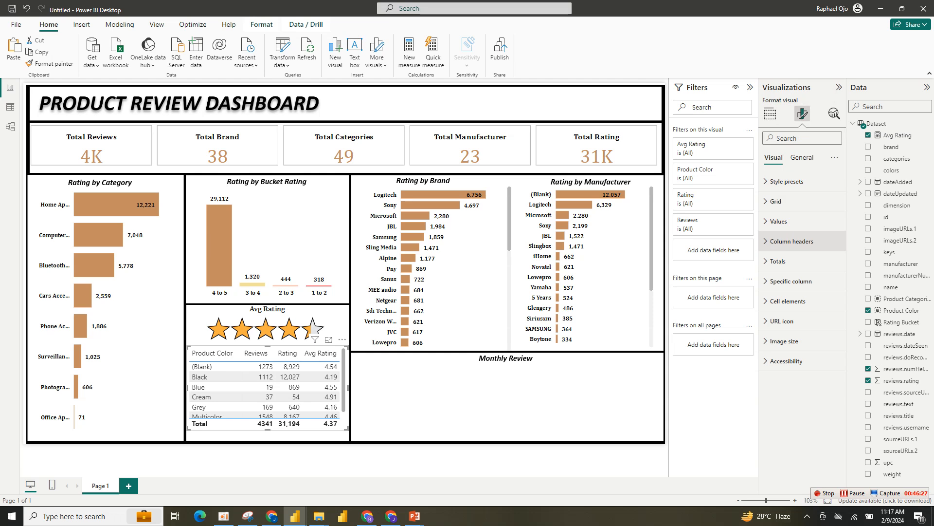
{"action": "left_click", "coordinate": [778, 260]}
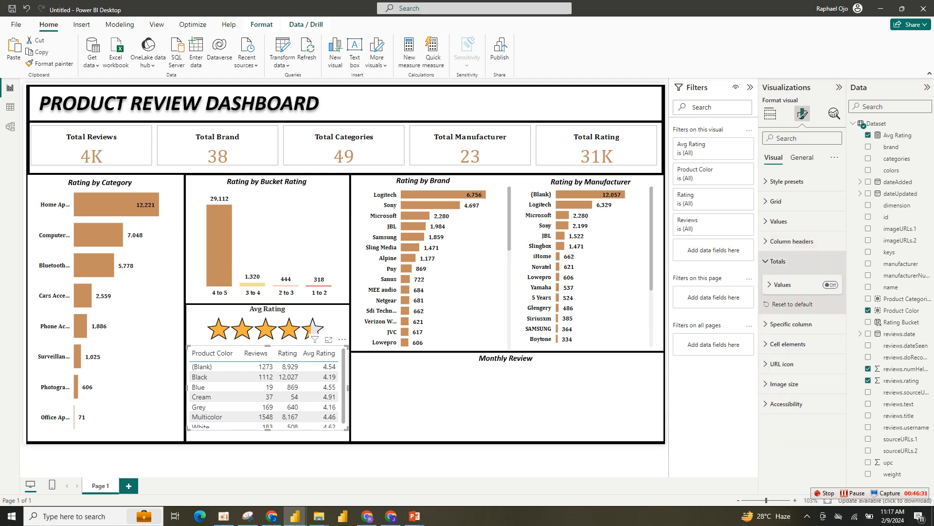
{"action": "left_click", "coordinate": [778, 261]}
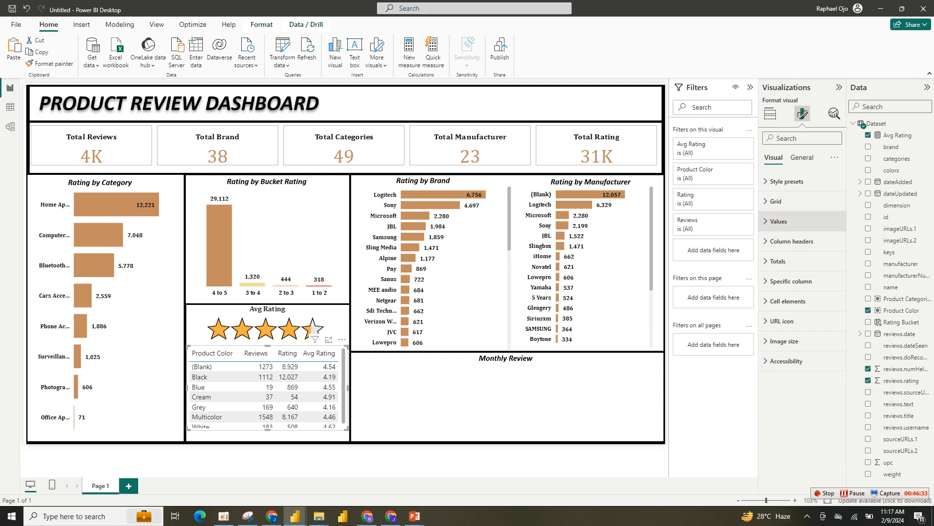
- Set the font of the Product Color table's values to Cambria
{"action": "left_click", "coordinate": [778, 221]}
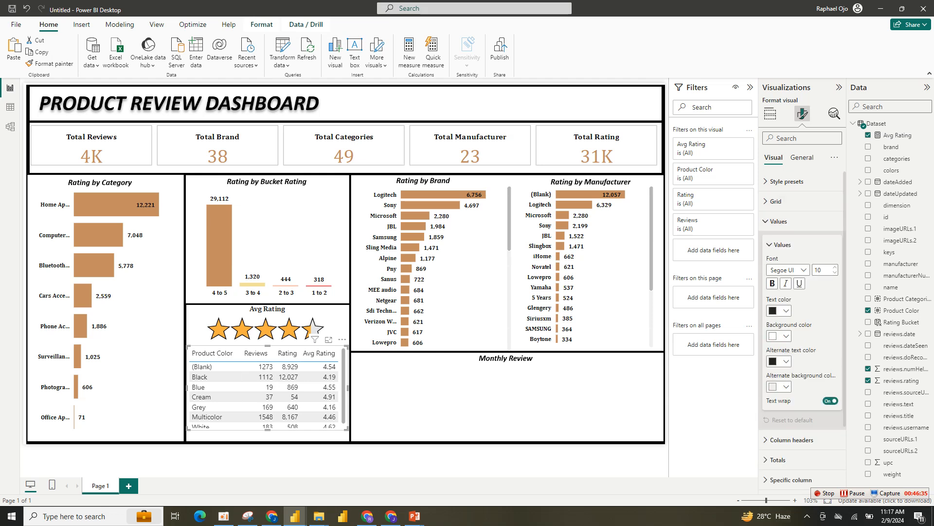
{"action": "left_click", "coordinate": [785, 269]}
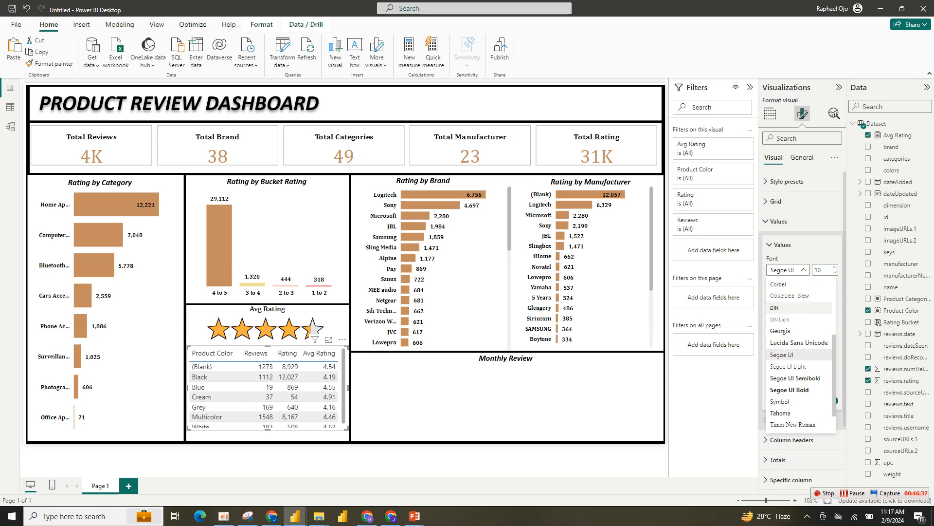
{"action": "scroll", "coordinate": [798, 311], "scroll_direction": "up", "scroll_amount": 5}
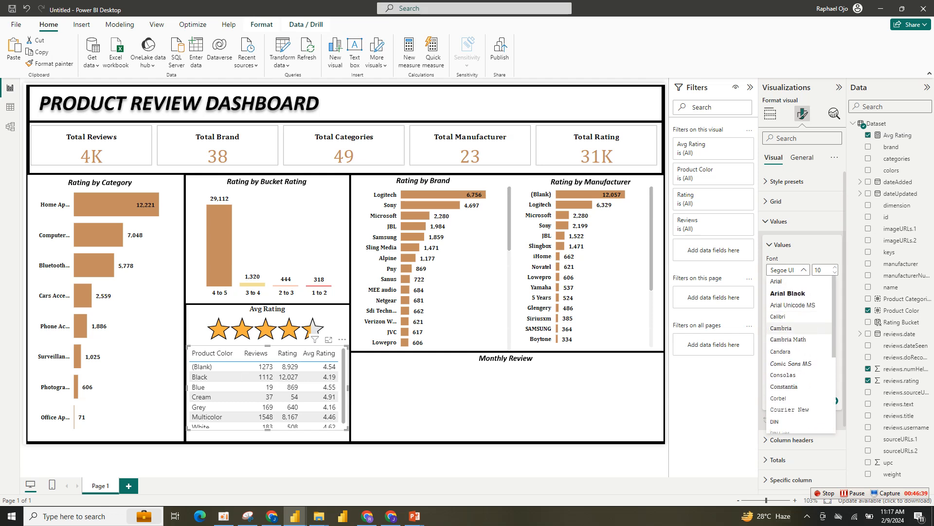
{"action": "left_click", "coordinate": [794, 328]}
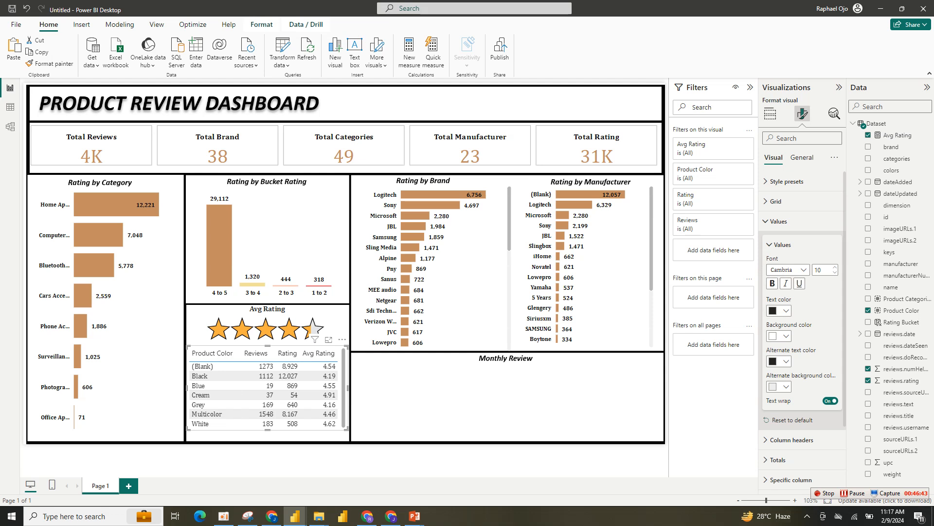
{"action": "left_click", "coordinate": [781, 244]}
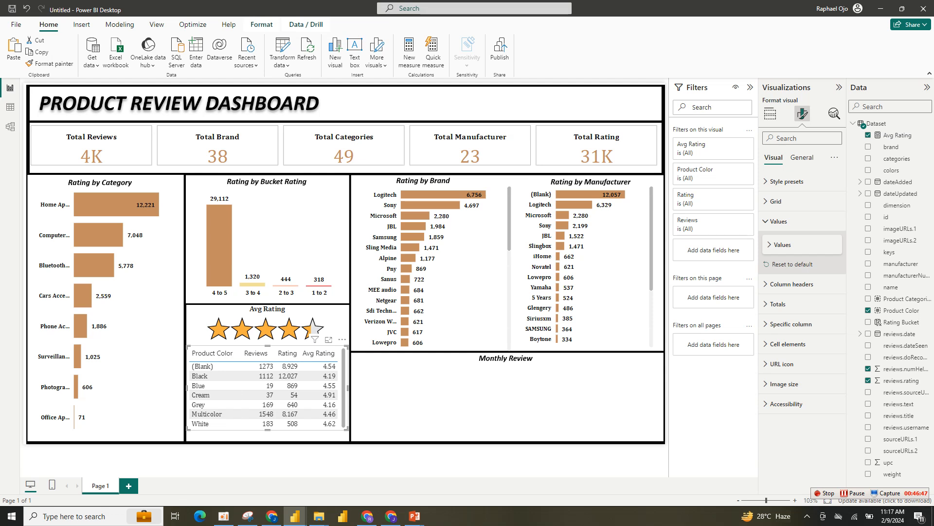
- Set the alternate row background color of the Product Color table's values to light gray
{"action": "left_click", "coordinate": [781, 244]}
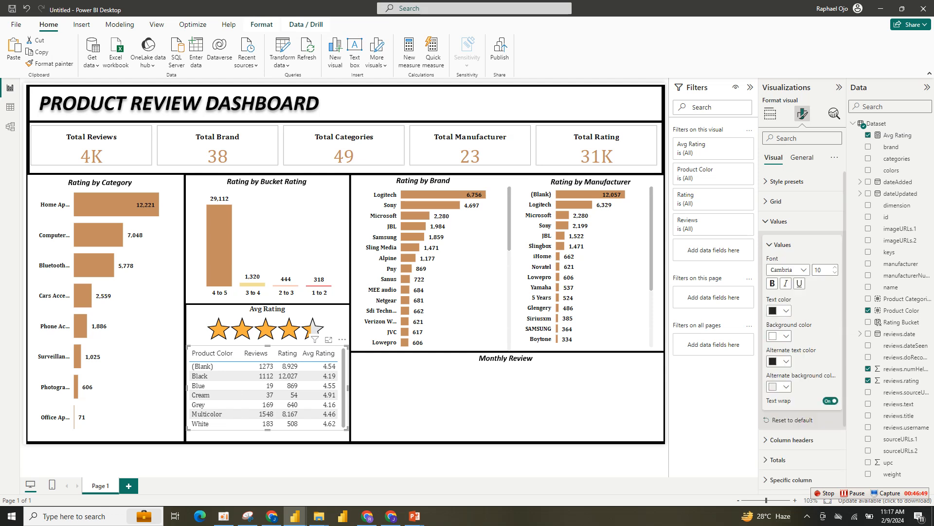
{"action": "left_click", "coordinate": [779, 386]}
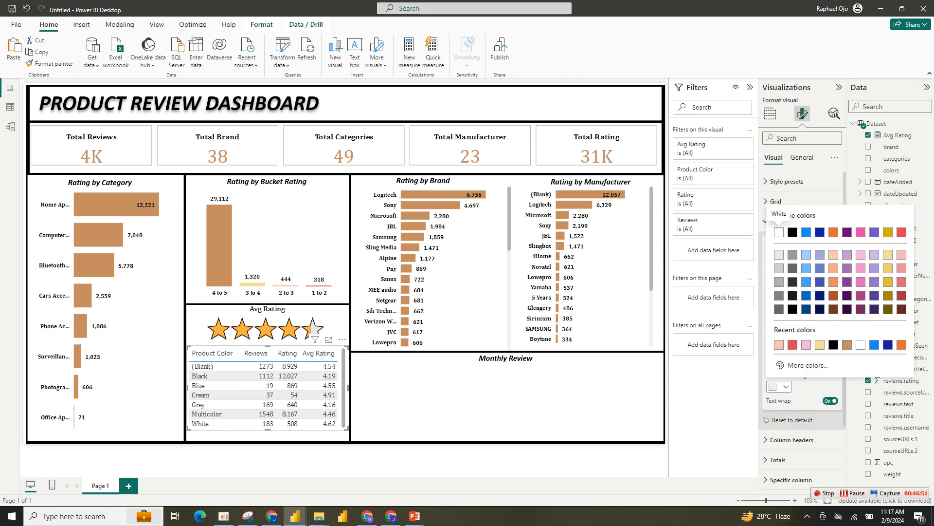
{"action": "left_click", "coordinate": [779, 232]}
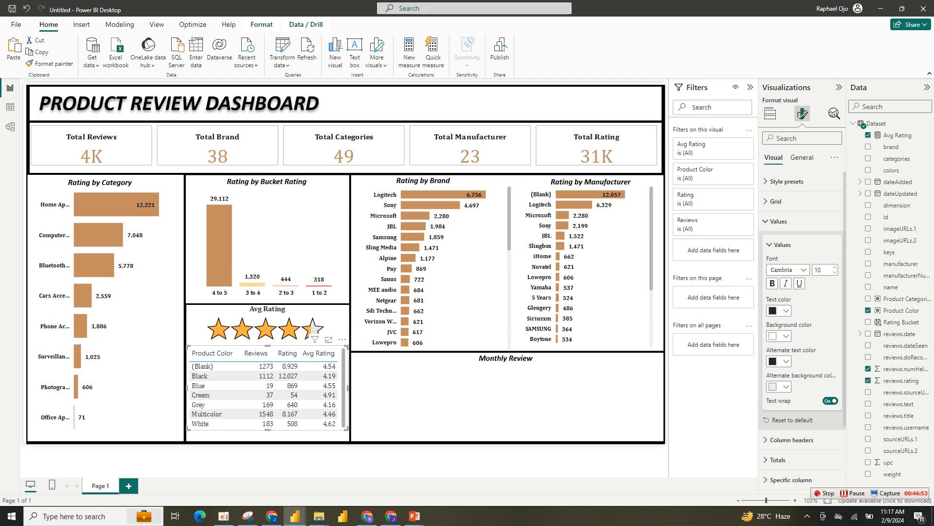
- Color the Product Color table's horizontal gridlines black and turn on its vertical gridlines, also in black
{"action": "left_click", "coordinate": [776, 201]}
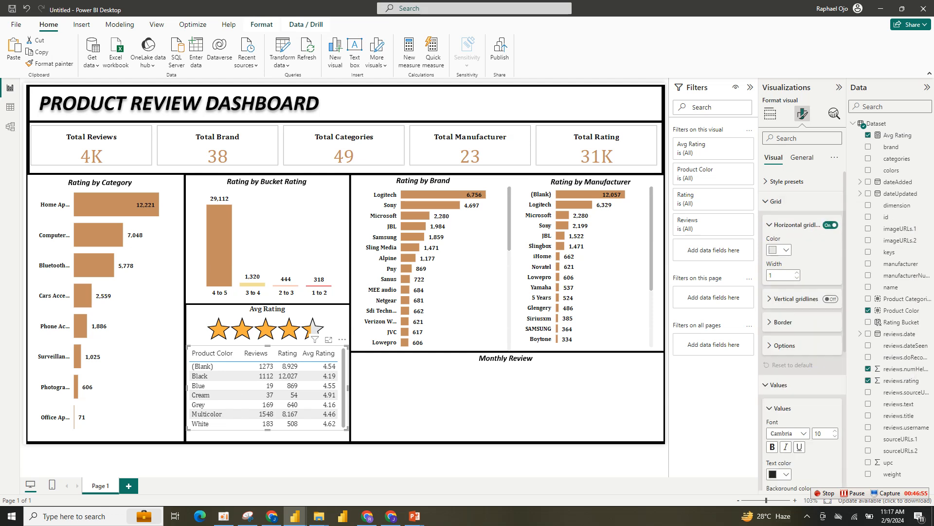
{"action": "left_click", "coordinate": [779, 249]}
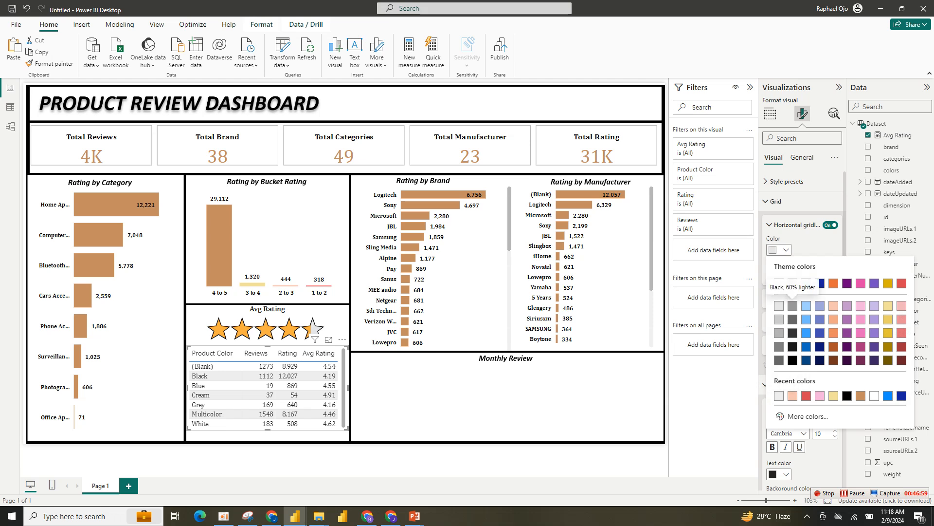
{"action": "left_click", "coordinate": [793, 283]}
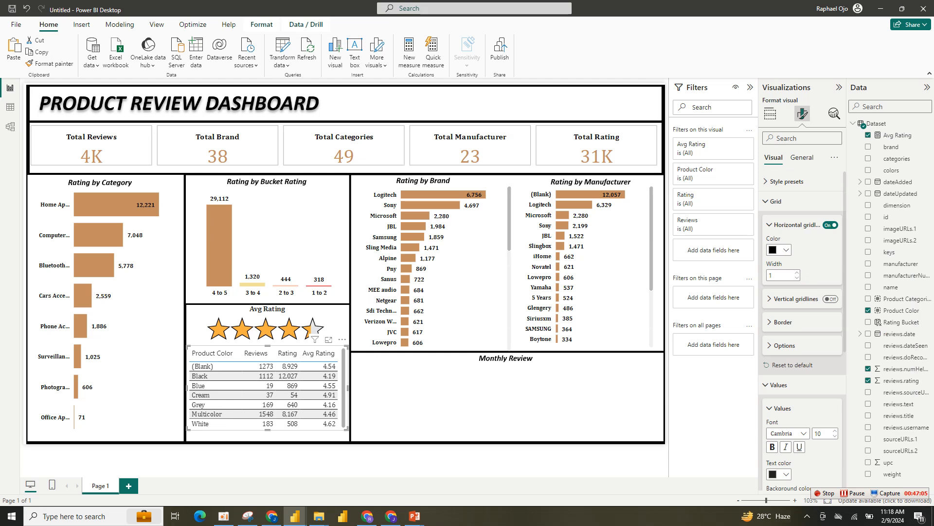
{"action": "left_click", "coordinate": [830, 299]}
{"action": "left_click", "coordinate": [796, 299]}
{"action": "left_click", "coordinate": [779, 324]}
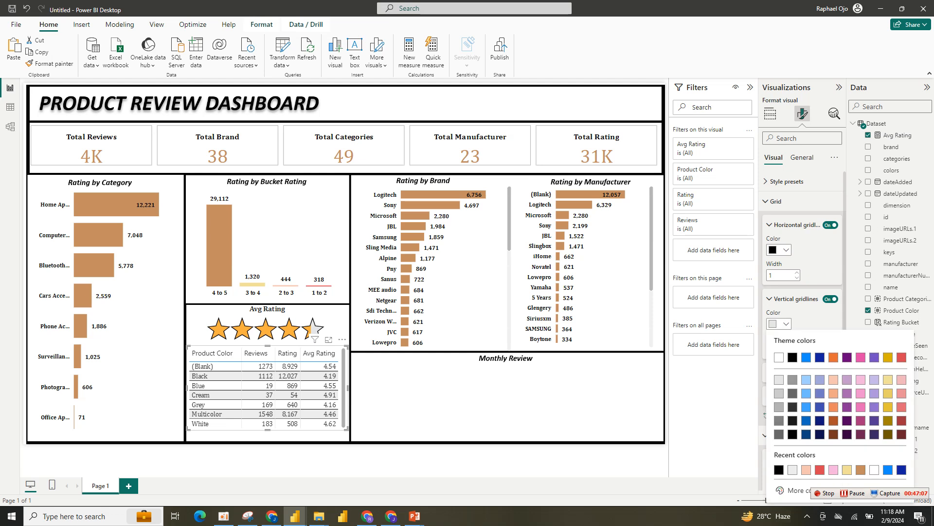
{"action": "left_click", "coordinate": [779, 357]}
{"action": "left_click", "coordinate": [775, 200]}
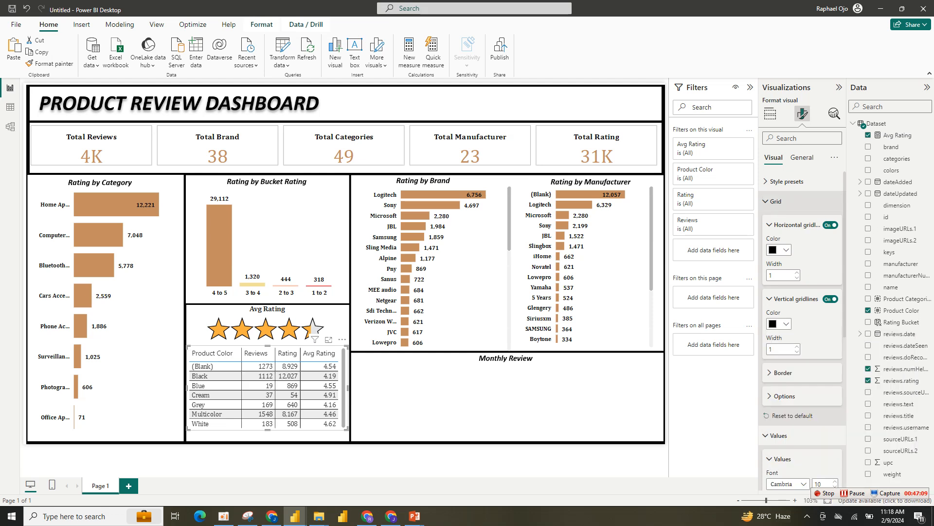
- Format the Product Color table's column headers with gold text, a black background and centered alignment
{"action": "left_click", "coordinate": [778, 221]}
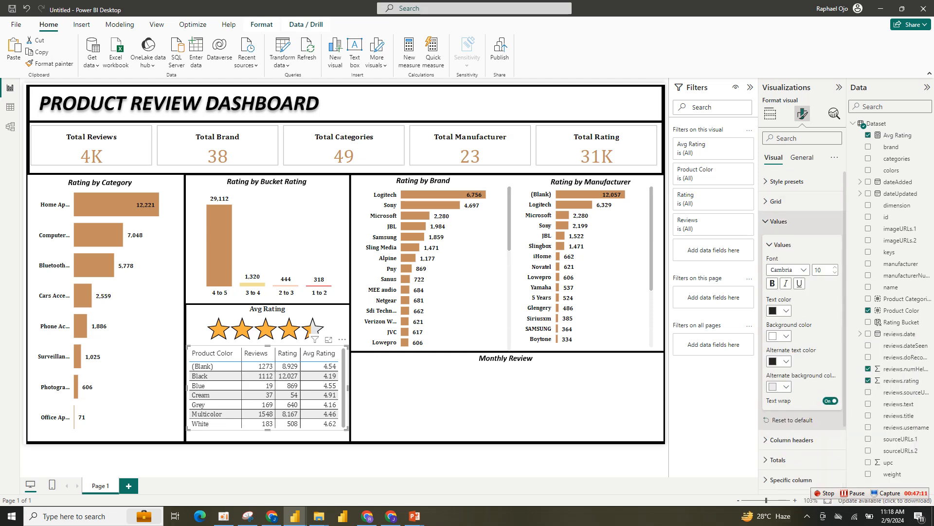
{"action": "left_click", "coordinate": [778, 221]}
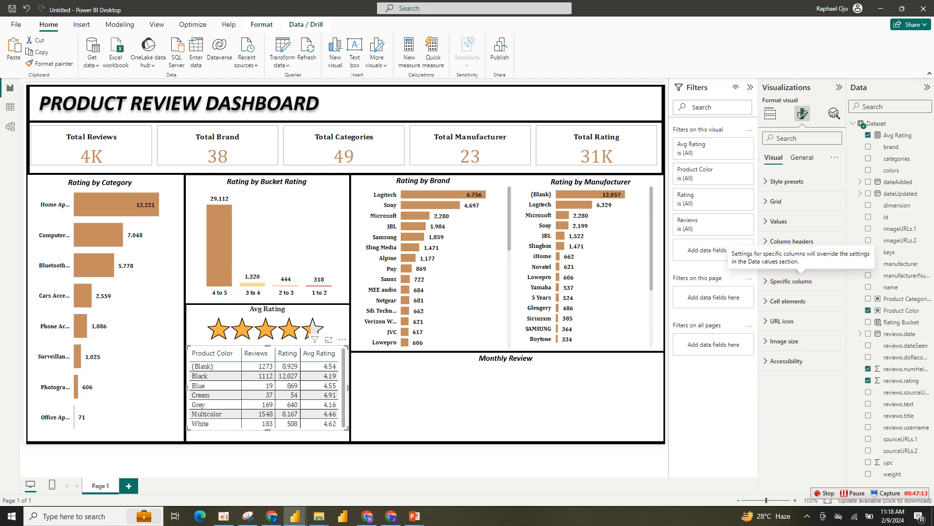
{"action": "left_click", "coordinate": [792, 240]}
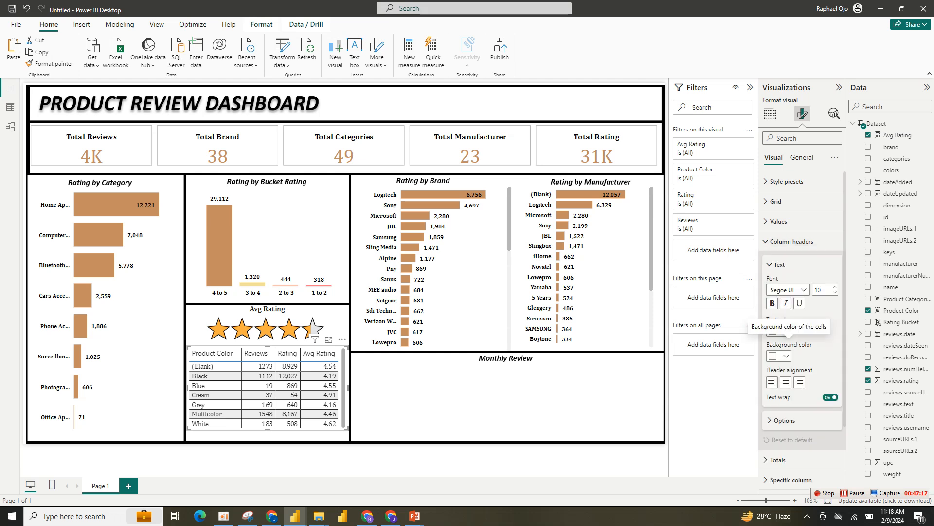
{"action": "left_click", "coordinate": [778, 331]}
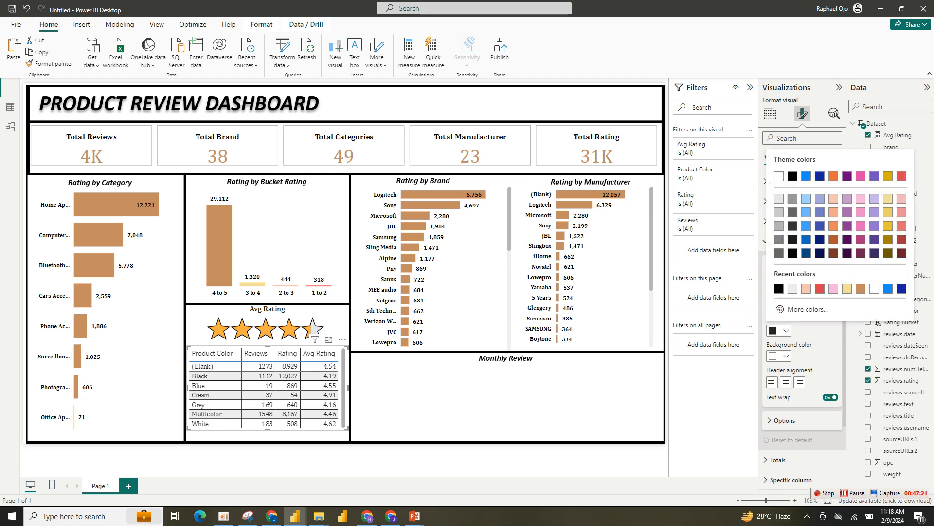
{"action": "left_click", "coordinate": [888, 176]}
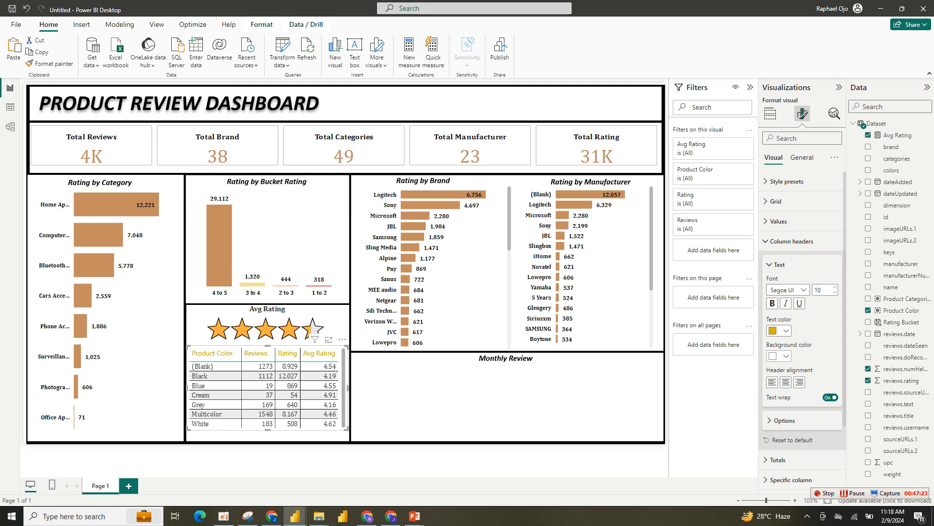
{"action": "left_click", "coordinate": [779, 355]}
{"action": "left_click", "coordinate": [793, 314]}
{"action": "left_click", "coordinate": [786, 382]}
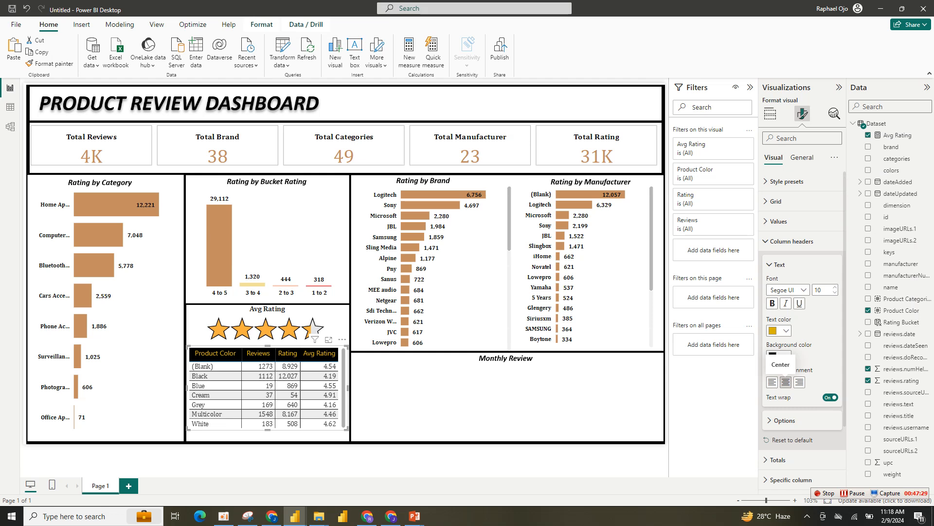
{"action": "left_click", "coordinate": [791, 241]}
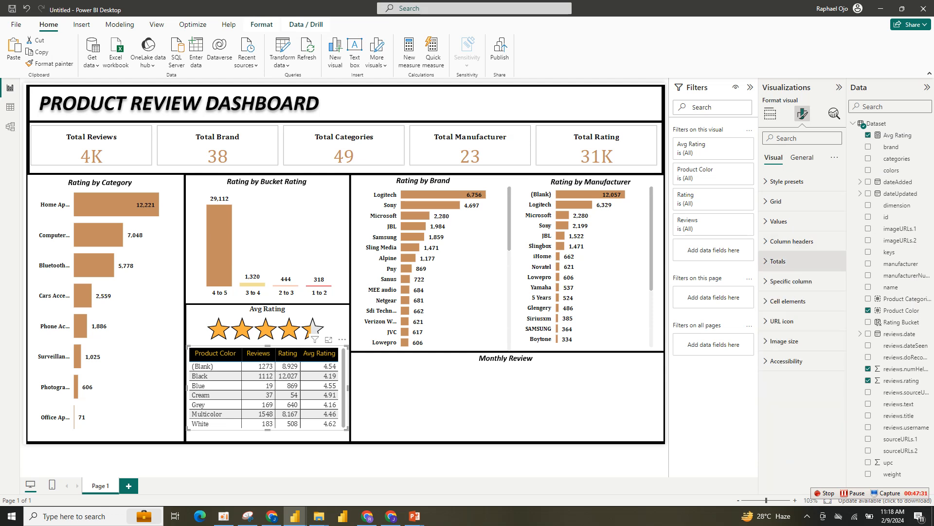
- Center the values of the Reviews, Rating and Avg Rating columns in the Product Color table
{"action": "left_click", "coordinate": [791, 281]}
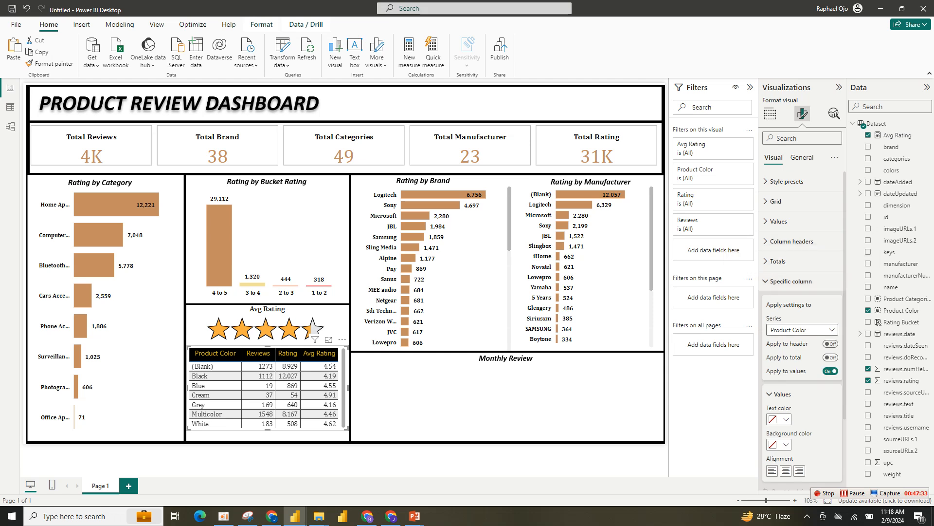
{"action": "left_click", "coordinate": [802, 329]}
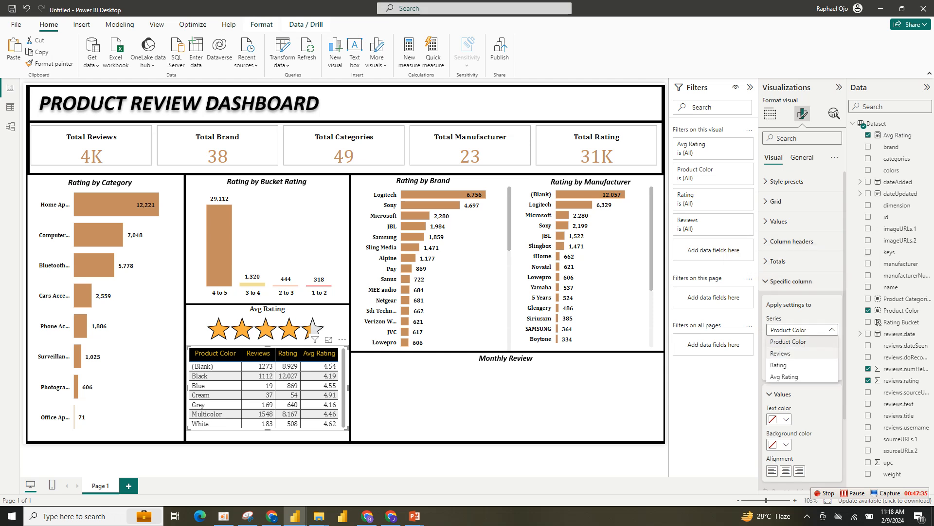
{"action": "left_click", "coordinate": [780, 353]}
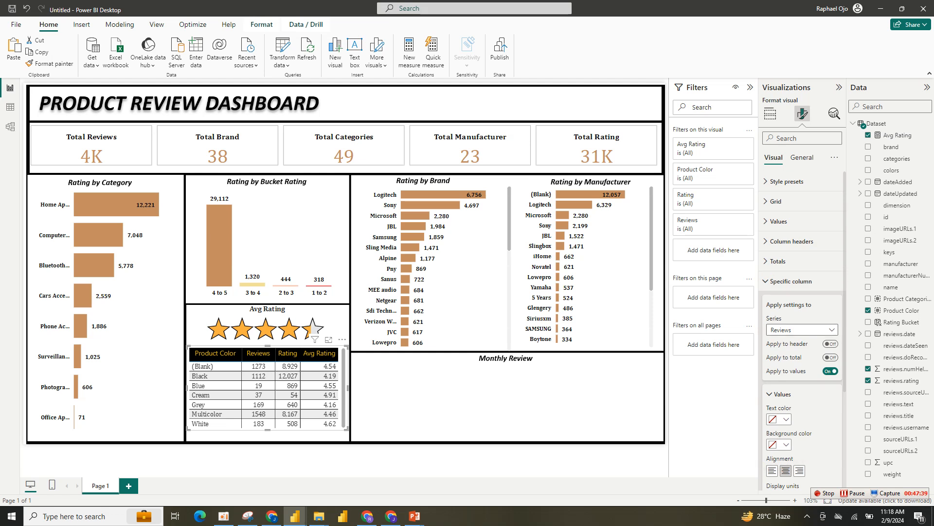
{"action": "left_click", "coordinate": [802, 329]}
{"action": "left_click", "coordinate": [781, 366]}
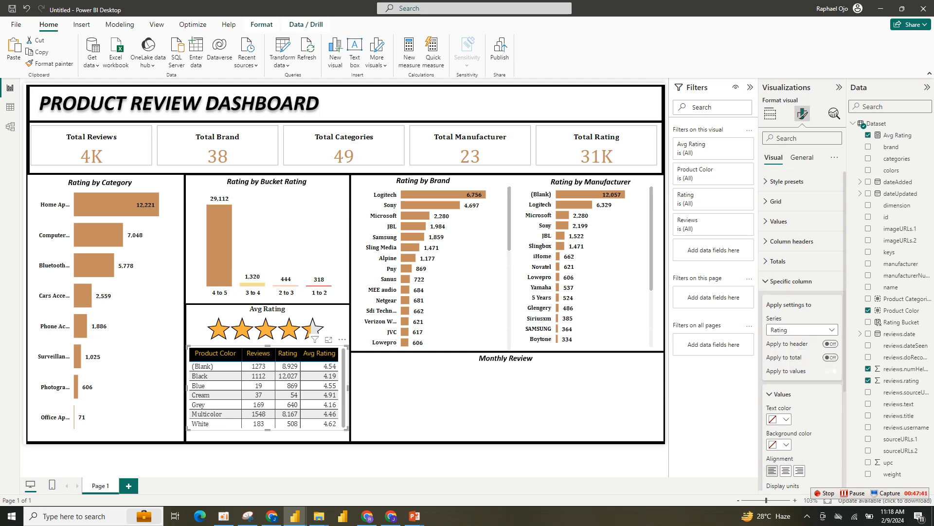
{"action": "left_click", "coordinate": [786, 470]}
{"action": "left_click", "coordinate": [801, 329]}
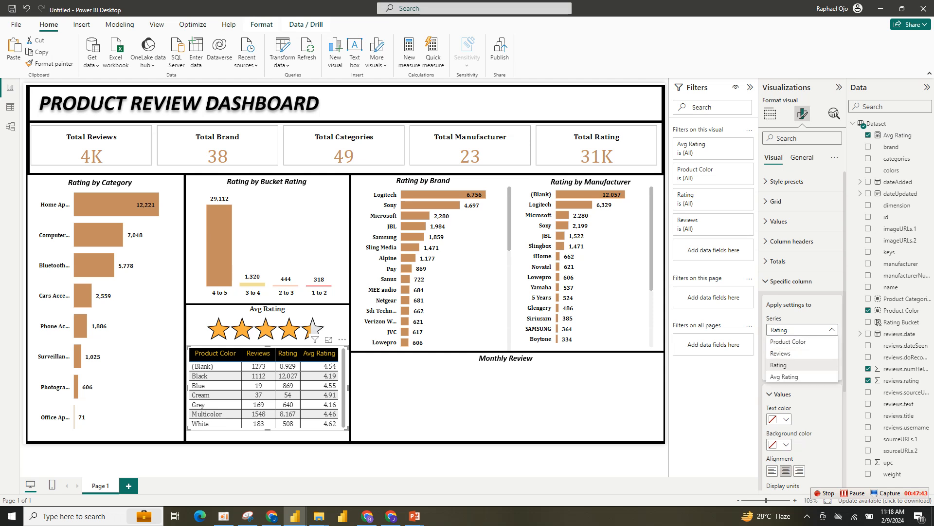
{"action": "left_click", "coordinate": [780, 365]}
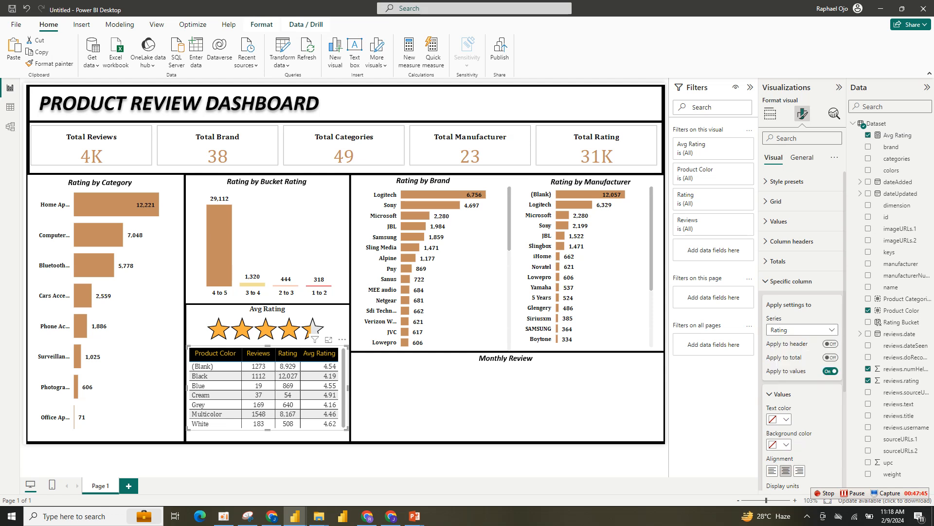
{"action": "left_click", "coordinate": [802, 329]}
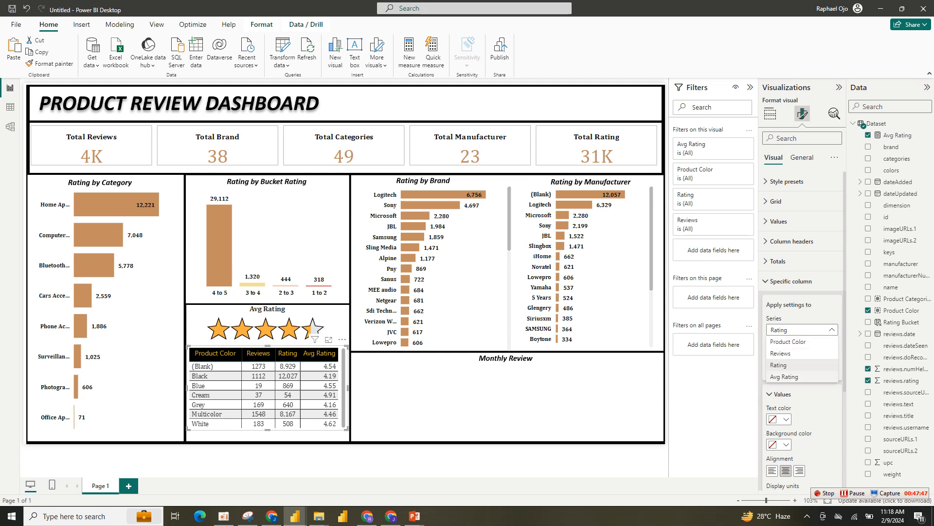
{"action": "left_click", "coordinate": [786, 376]}
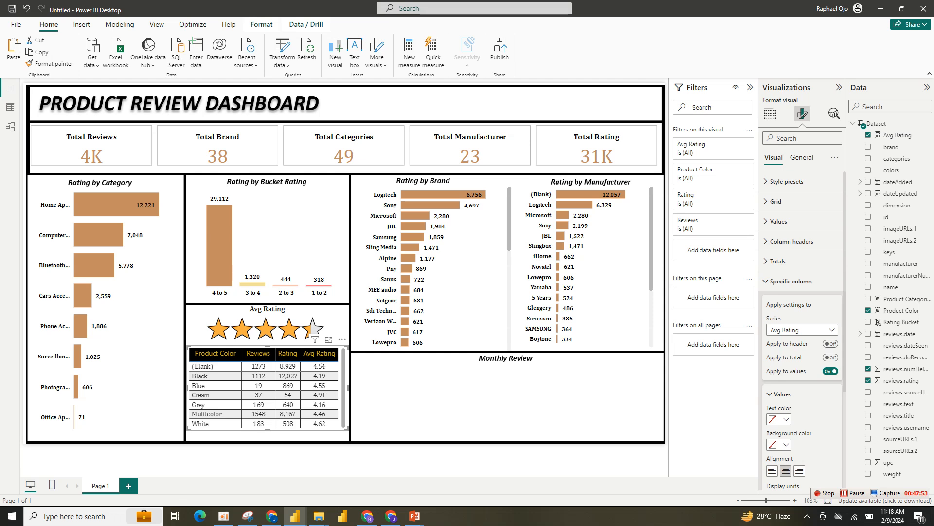
- Insert a line chart and size it to fill the Monthly Review section
{"action": "left_click", "coordinate": [394, 407]}
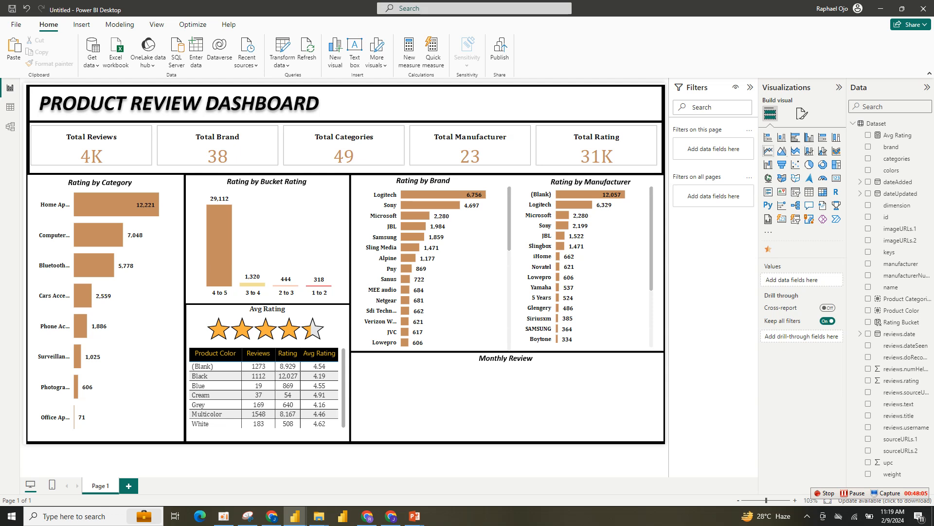
{"action": "left_click", "coordinate": [768, 151]}
{"action": "left_click_drag", "start_coordinate": [512, 429], "coordinate": [659, 433]}
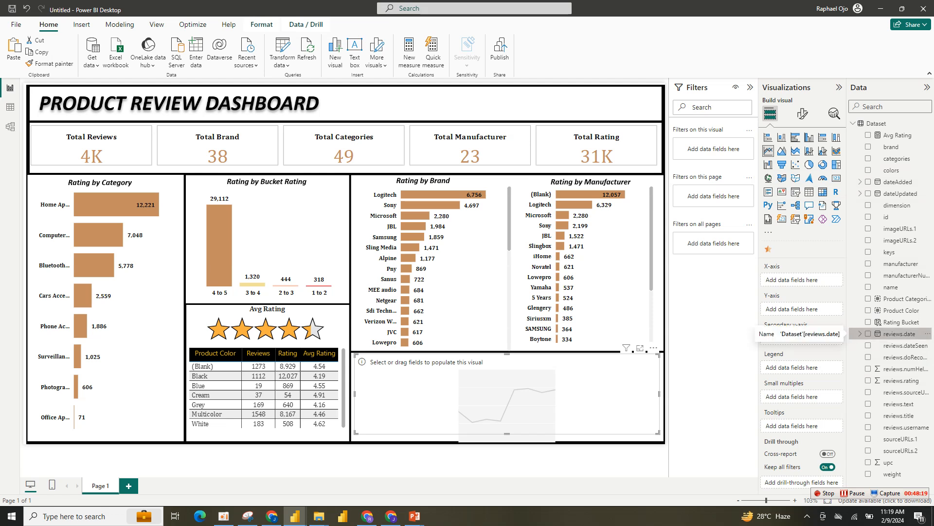
- Plot reviews.numHelpful against reviews.date in the line chart, keeping only the Month level on the X-axis
{"action": "left_click", "coordinate": [868, 333]}
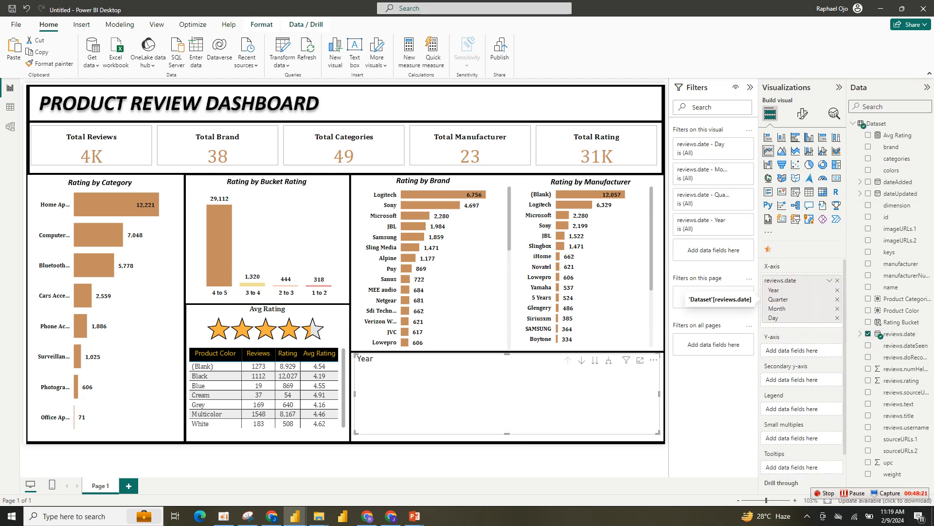
{"action": "left_click", "coordinate": [838, 317]}
{"action": "left_click", "coordinate": [838, 299]}
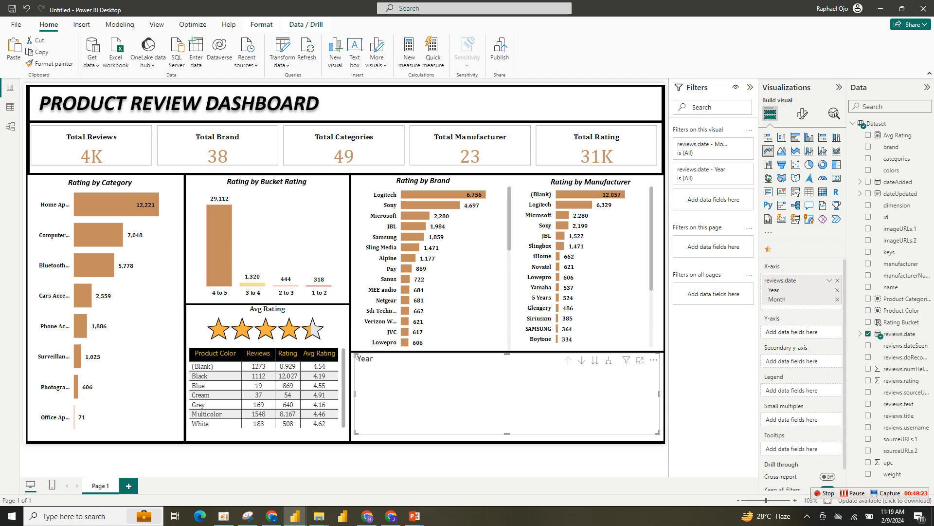
{"action": "left_click", "coordinate": [837, 290]}
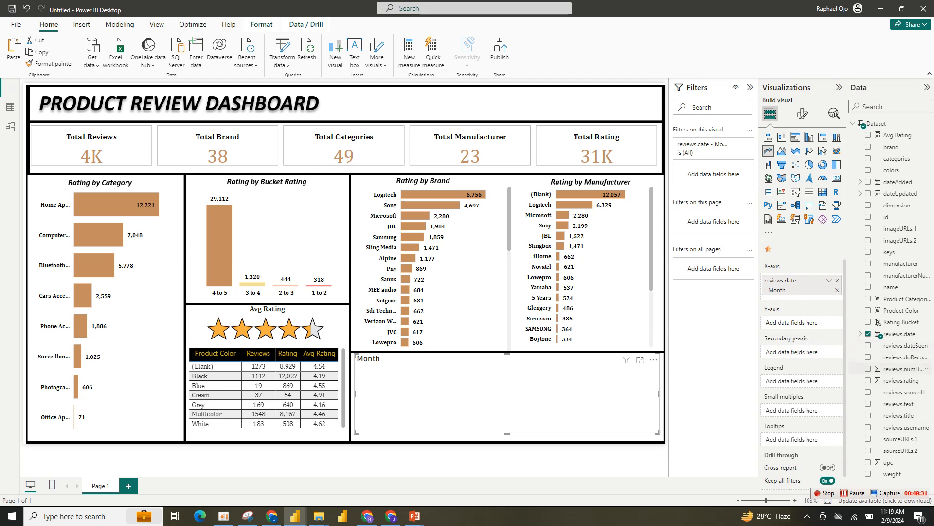
{"action": "left_click", "coordinate": [868, 368]}
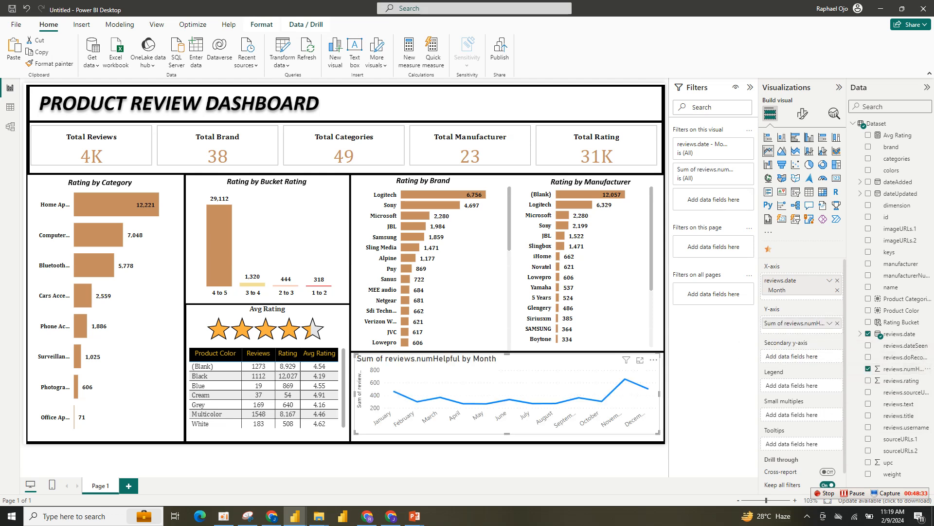
- Turn off the line chart's title and background
{"action": "left_click", "coordinate": [803, 113]}
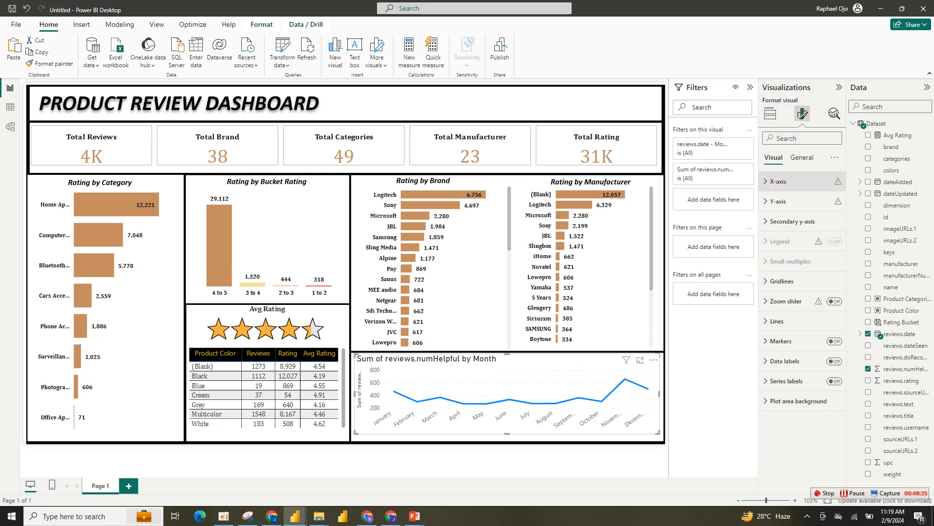
{"action": "left_click", "coordinate": [801, 157]}
{"action": "left_click", "coordinate": [834, 201]}
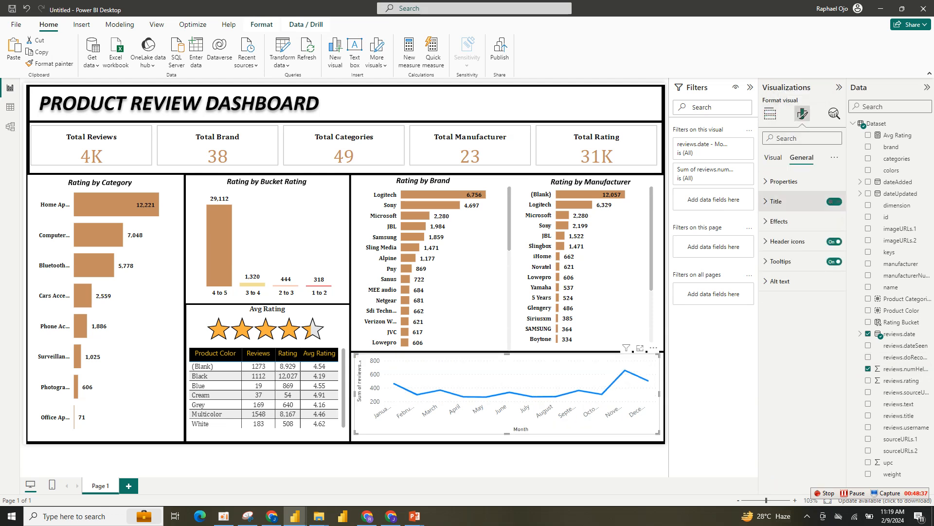
{"action": "left_click", "coordinate": [779, 221]}
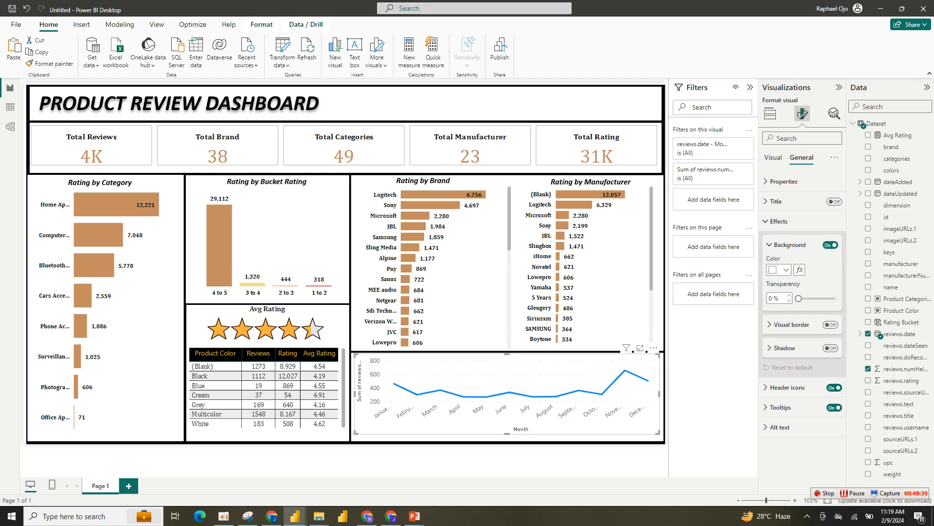
{"action": "left_click", "coordinate": [830, 245]}
- Turn off the Y-axis values and Y-axis title of the Monthly Review line chart
{"action": "left_click", "coordinate": [773, 157]}
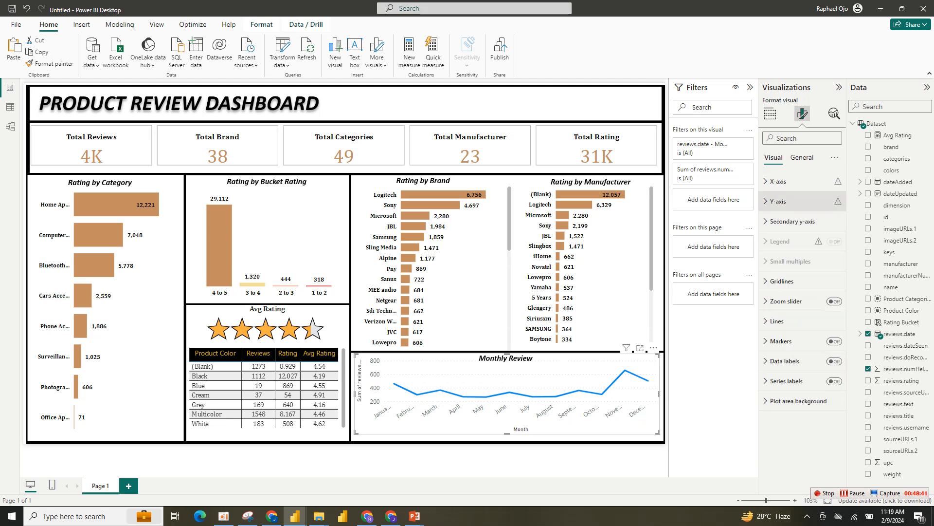
{"action": "left_click", "coordinate": [779, 201]}
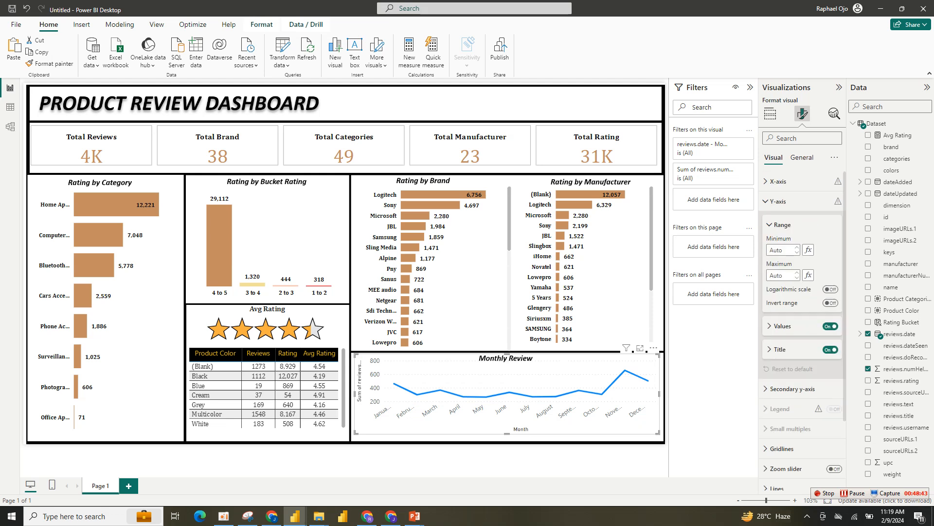
{"action": "left_click", "coordinate": [831, 326]}
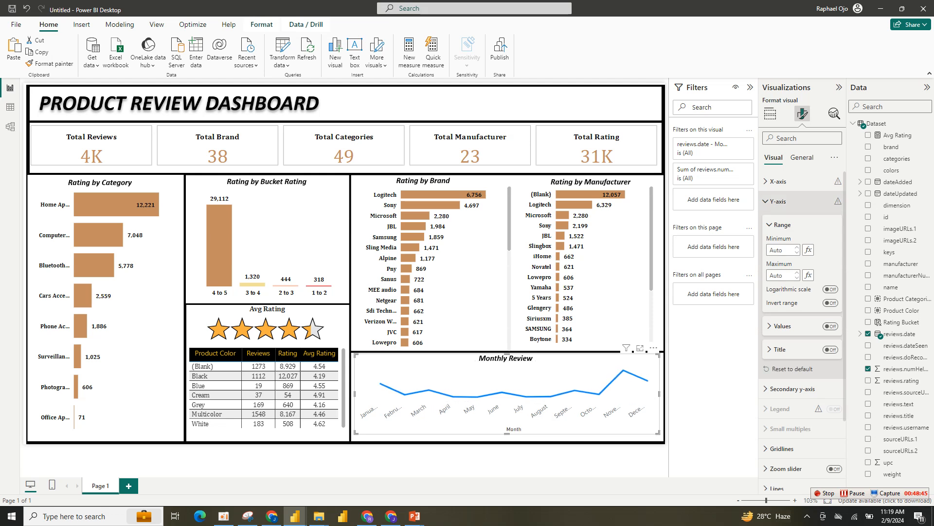
- Turn off the X-axis title of the Monthly Review line chart
{"action": "left_click", "coordinate": [778, 201]}
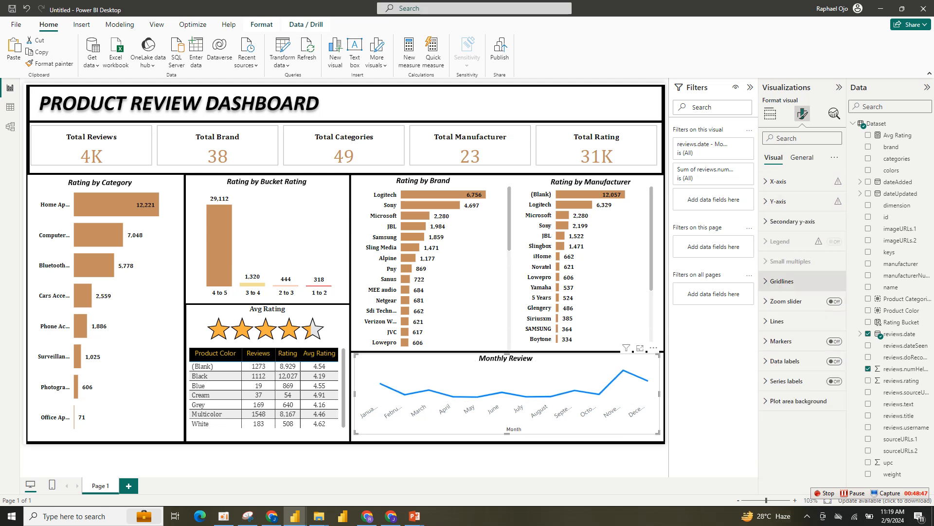
{"action": "left_click", "coordinate": [778, 181]}
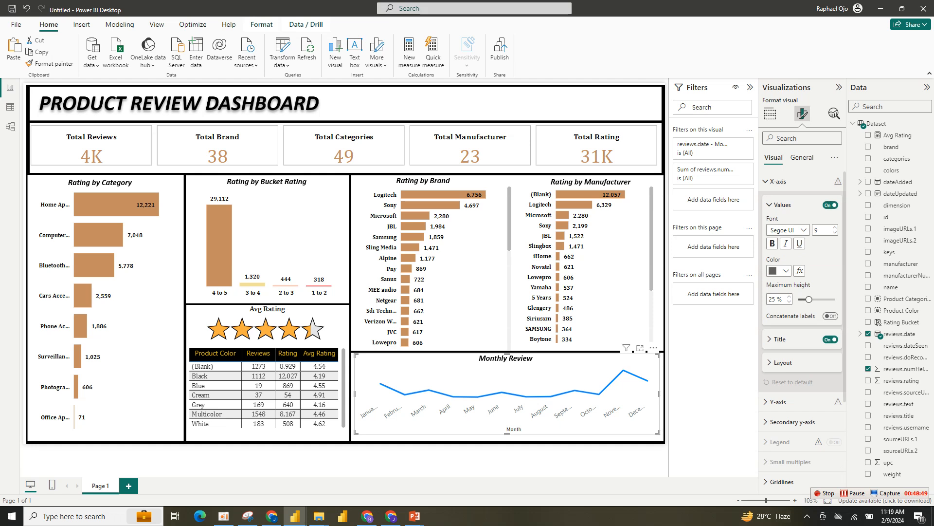
{"action": "left_click", "coordinate": [830, 340]}
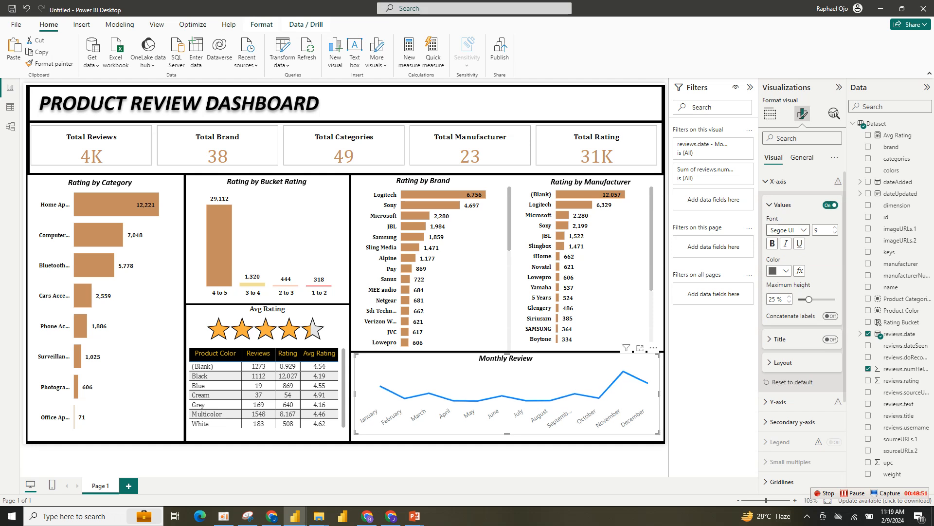
- Format the line chart's X-axis values in black, bold Cambria
{"action": "left_click", "coordinate": [779, 270]}
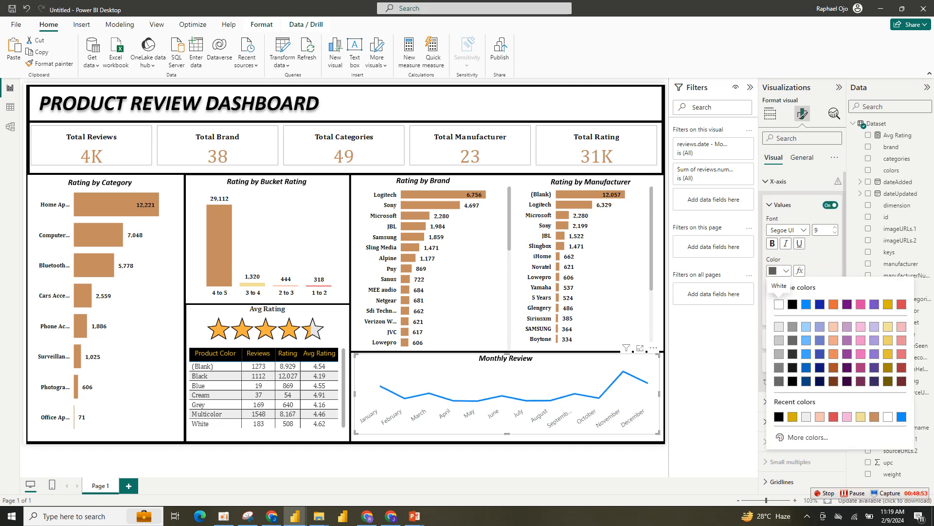
{"action": "left_click", "coordinate": [792, 304]}
{"action": "left_click", "coordinate": [788, 230]}
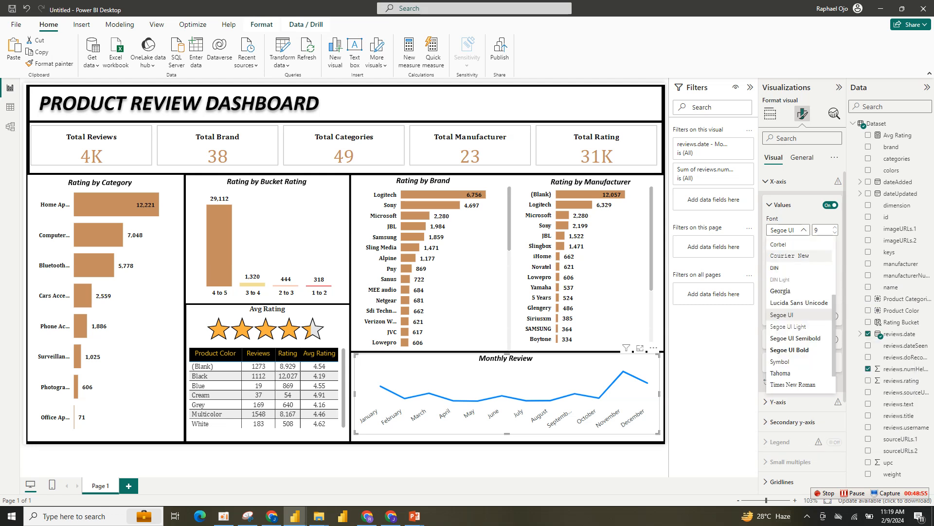
{"action": "scroll", "coordinate": [798, 272], "scroll_direction": "up", "scroll_amount": 3}
{"action": "left_click", "coordinate": [788, 288]}
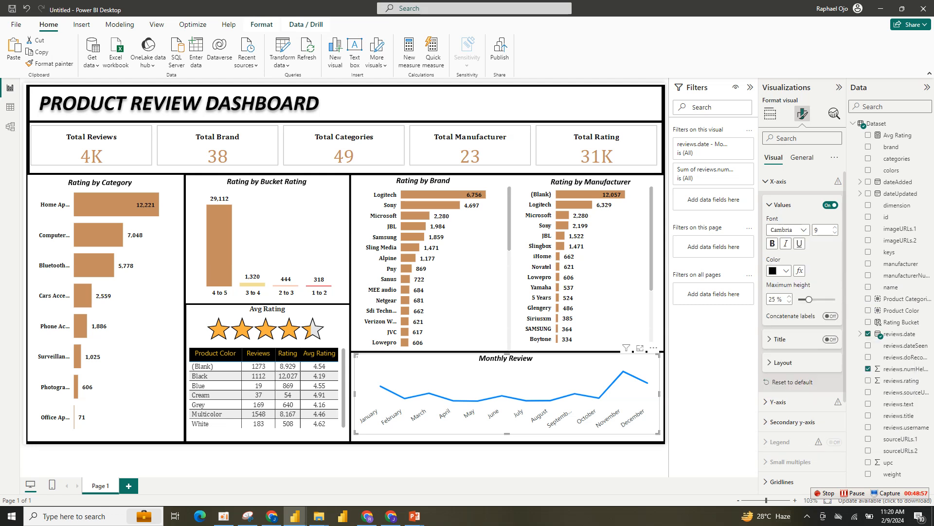
{"action": "left_click", "coordinate": [772, 242]}
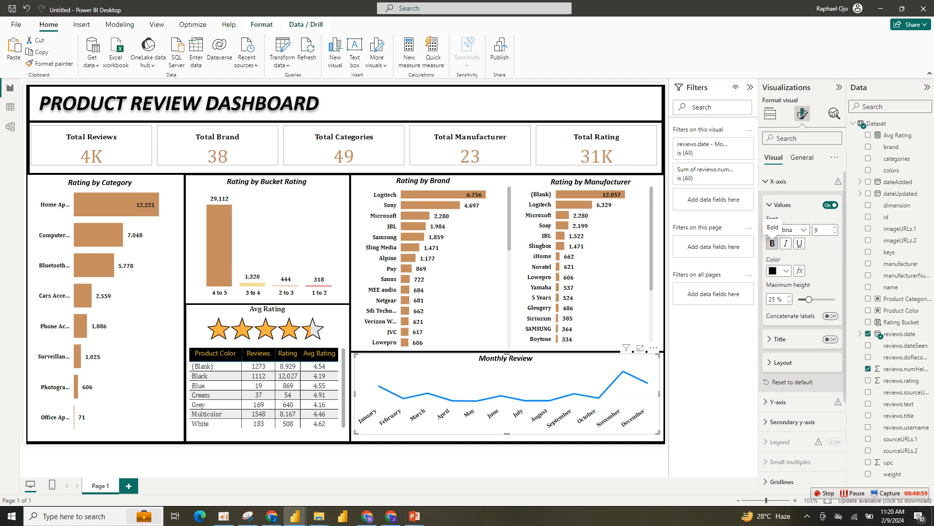
{"action": "left_click", "coordinate": [781, 205]}
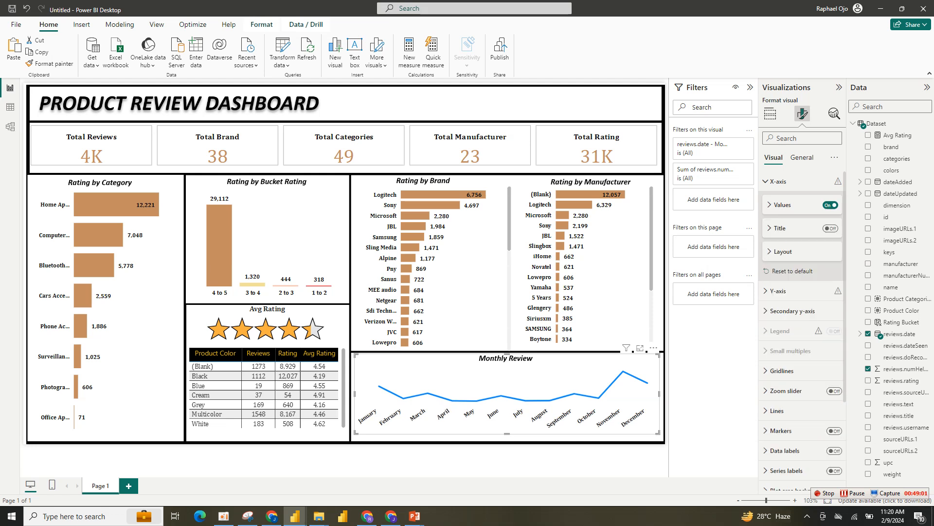
{"action": "left_click", "coordinate": [778, 181]}
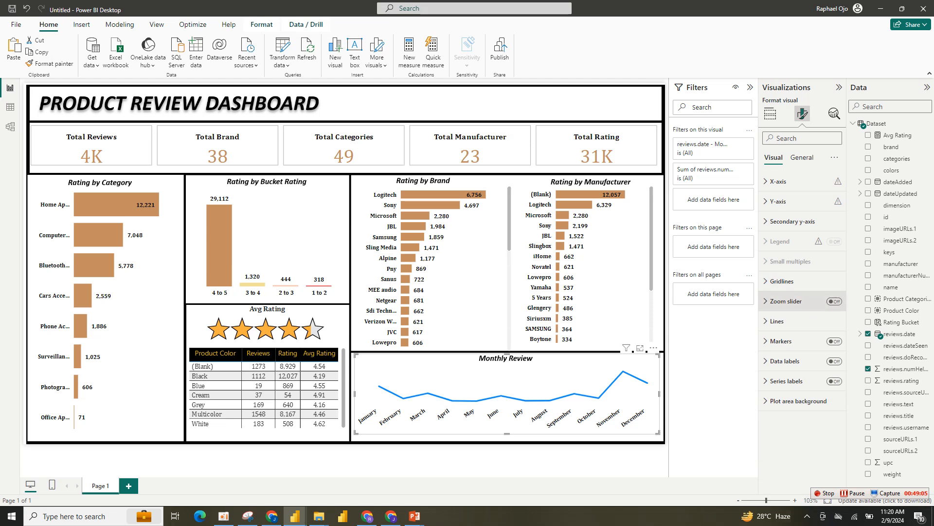
- Set the line type of the Monthly Review chart to Smooth
{"action": "left_click", "coordinate": [782, 281]}
{"action": "left_click", "coordinate": [782, 282]}
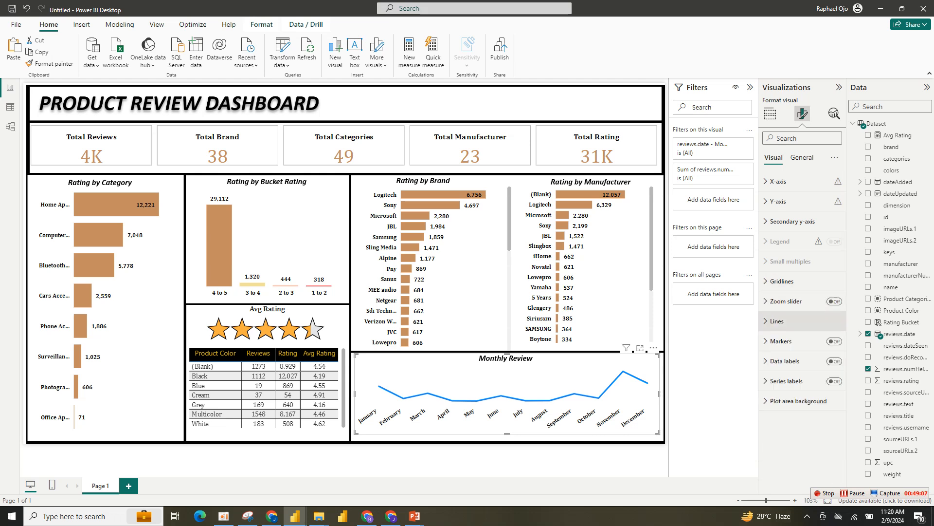
{"action": "left_click", "coordinate": [777, 321]}
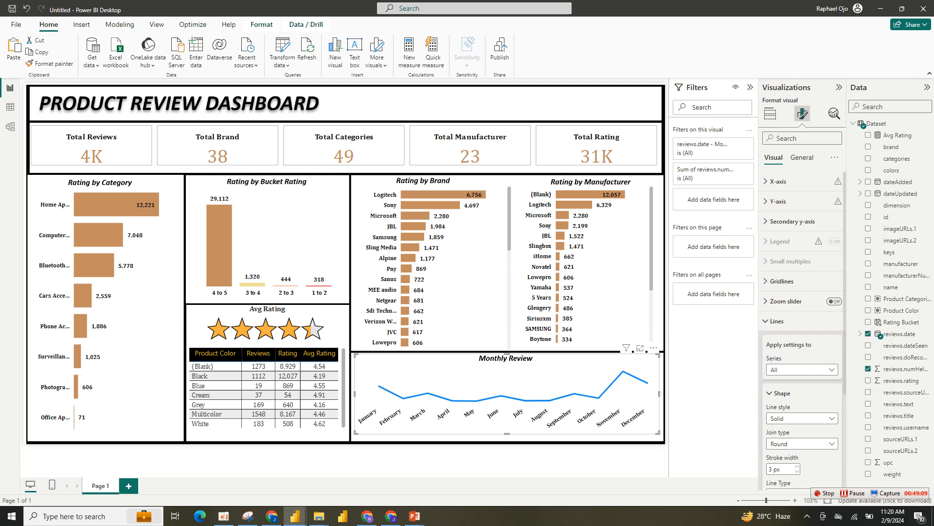
{"action": "scroll", "coordinate": [802, 331], "scroll_direction": "down", "scroll_amount": 3}
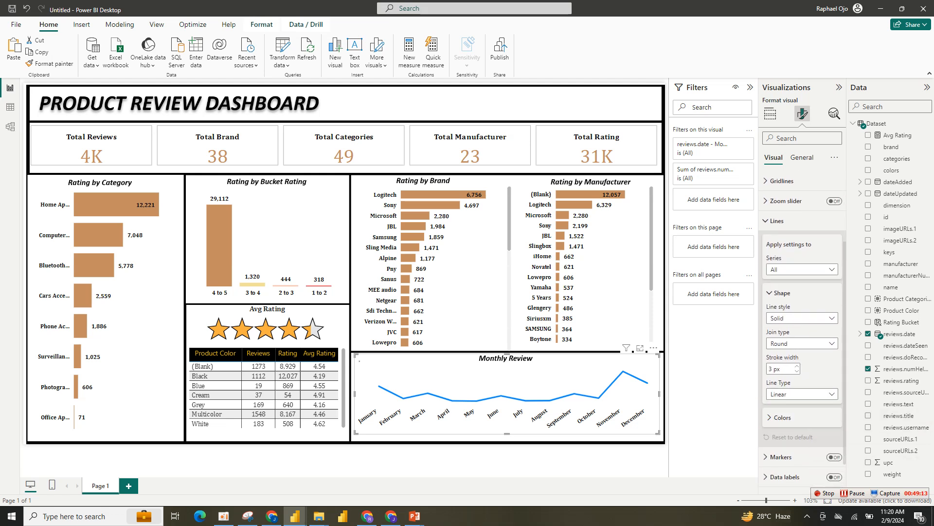
{"action": "left_click", "coordinate": [782, 413]}
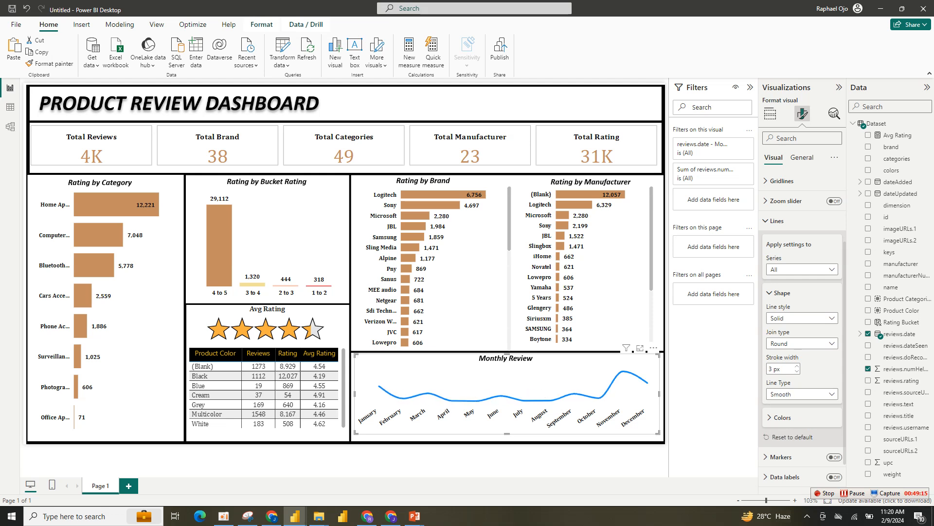
{"action": "left_click", "coordinate": [782, 293]}
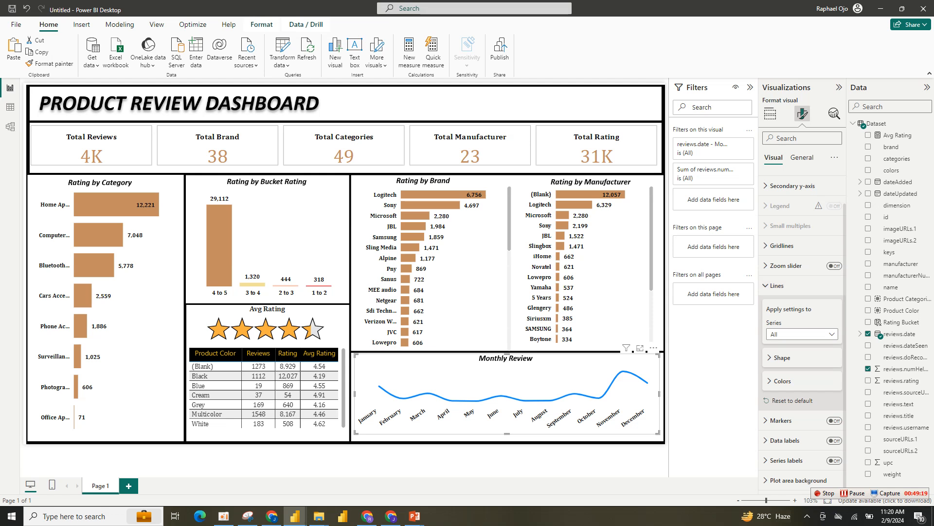
- Recolor the Monthly Review line with the recent light brown that matches the bars of the other charts
{"action": "left_click", "coordinate": [781, 381]}
{"action": "left_click", "coordinate": [778, 406]}
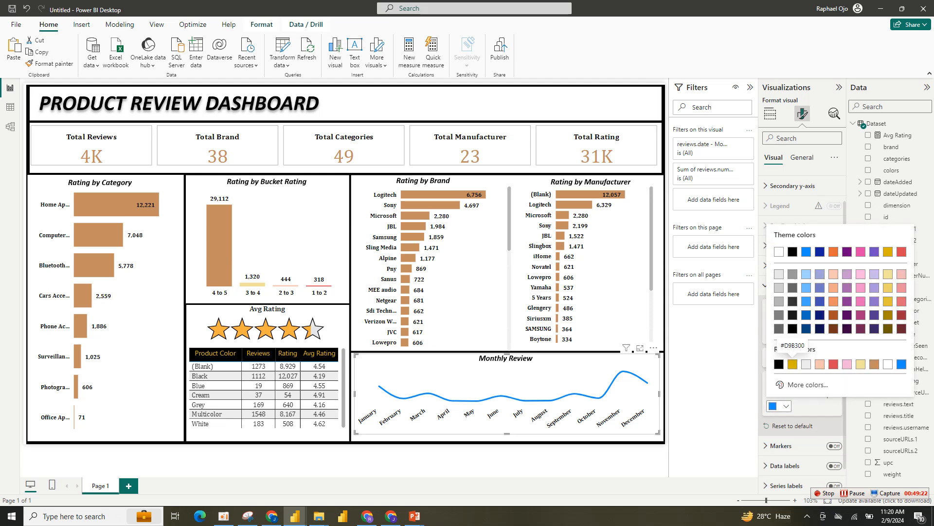
{"action": "left_click", "coordinate": [792, 364]}
{"action": "left_click", "coordinate": [779, 406]}
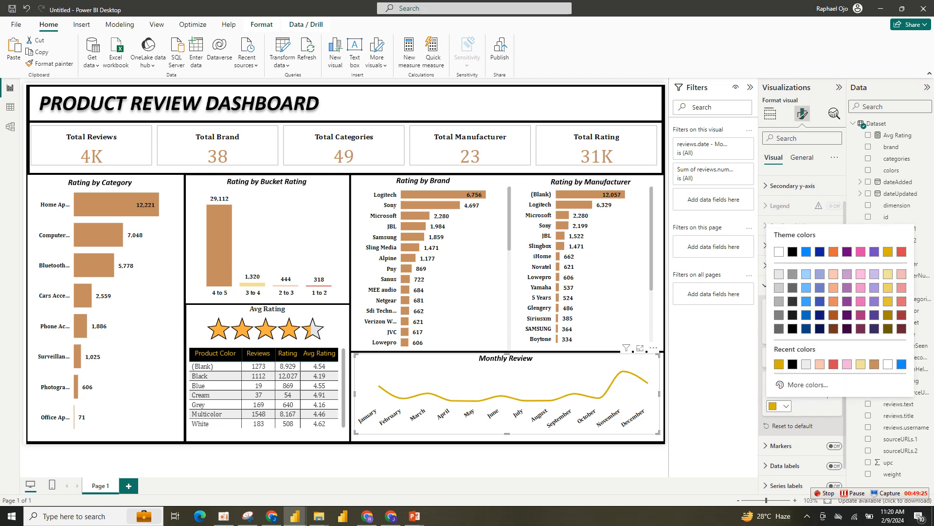
{"action": "left_click", "coordinate": [874, 364]}
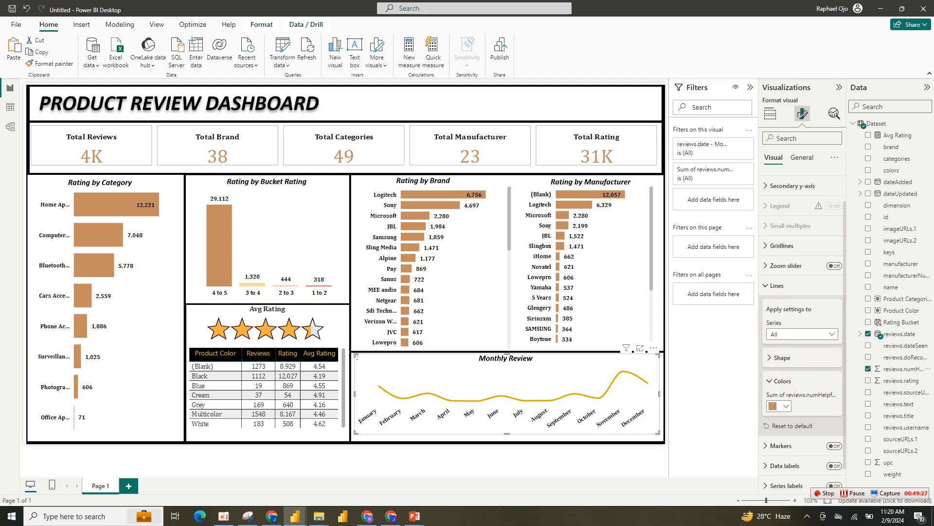
{"action": "left_click", "coordinate": [782, 381]}
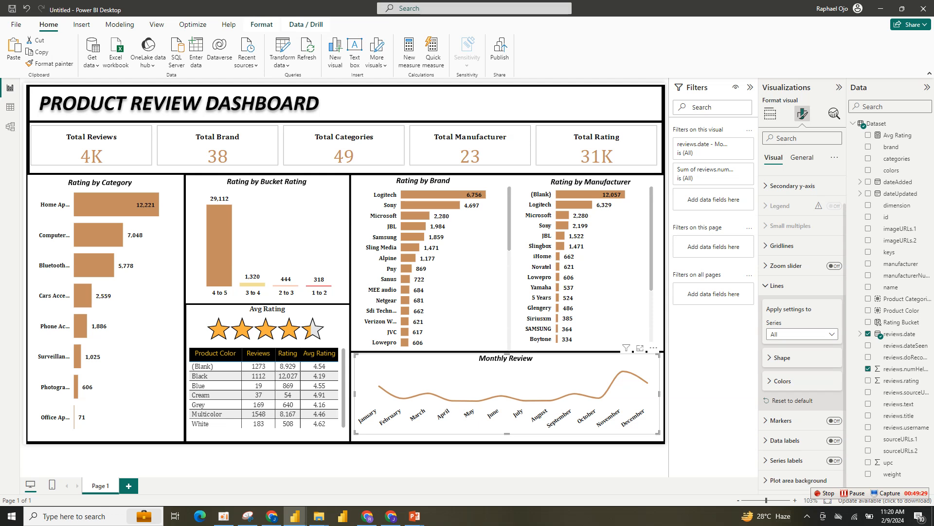
- Turn on markers and data labels for the Monthly Review line chart
{"action": "left_click", "coordinate": [834, 421]}
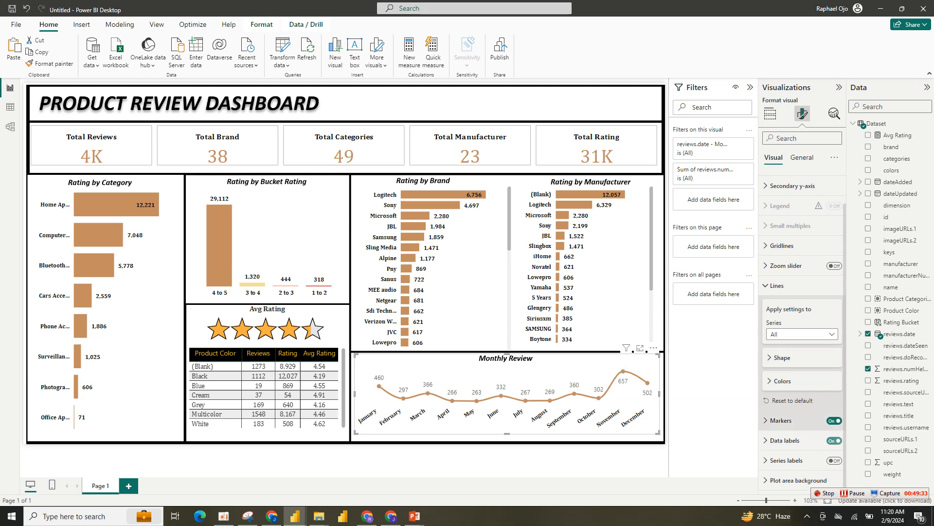
{"action": "left_click", "coordinate": [834, 440]}
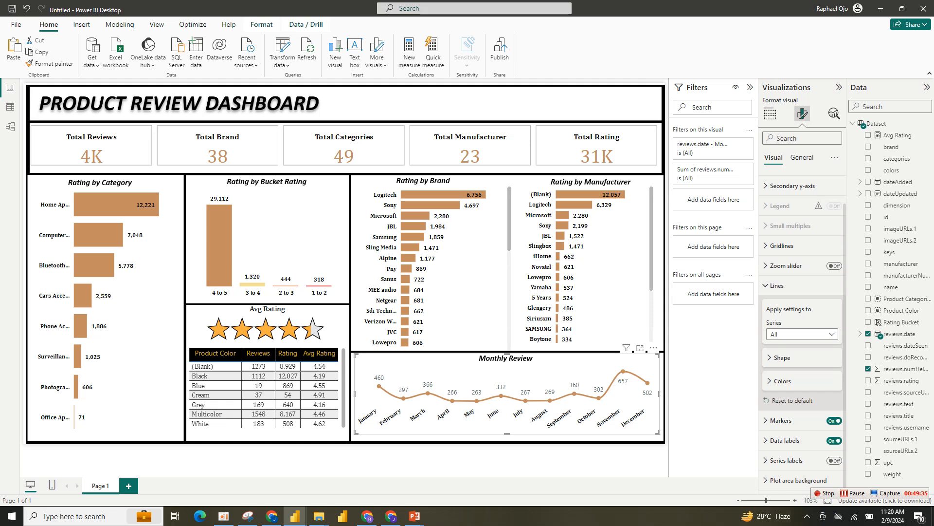
- Format the line chart's data label values in black, bold Cambria and enlarge the chart slightly to the edge of its section
{"action": "left_click", "coordinate": [785, 440]}
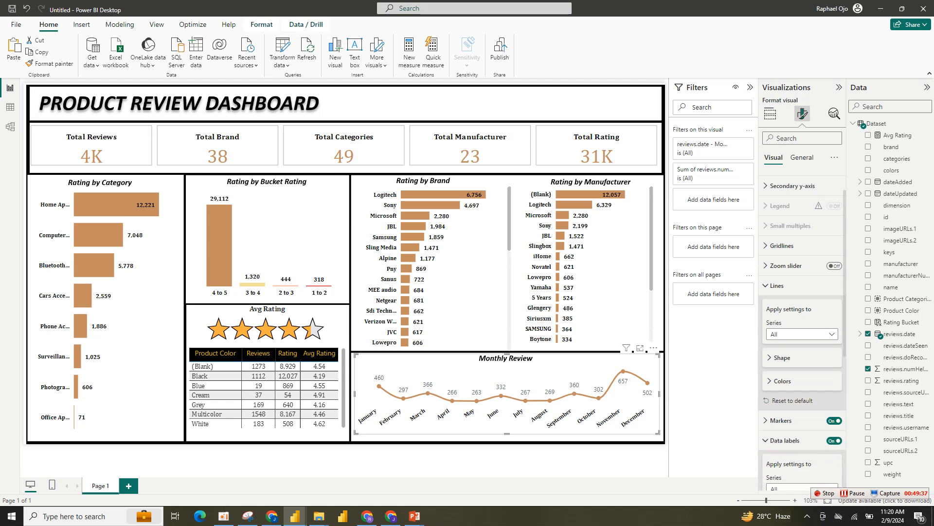
{"action": "scroll", "coordinate": [803, 329], "scroll_direction": "down", "scroll_amount": 5}
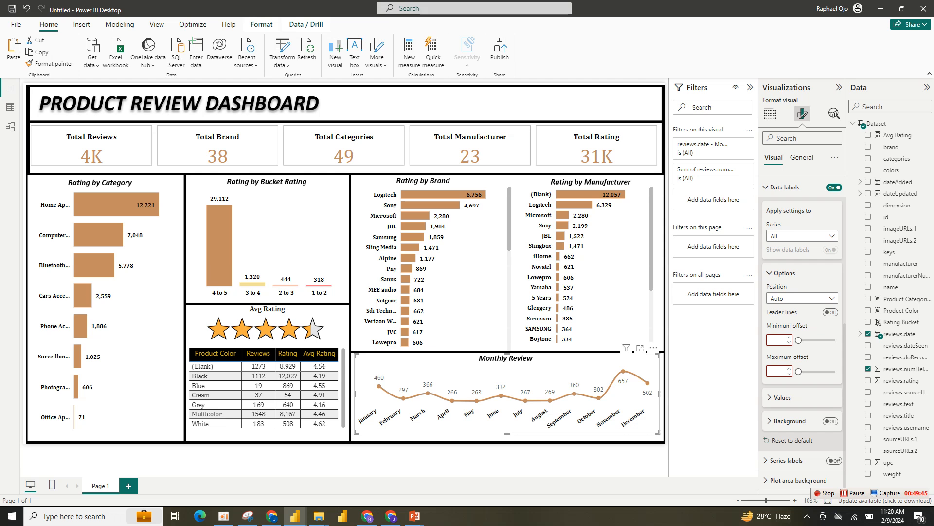
{"action": "left_click", "coordinate": [782, 397]}
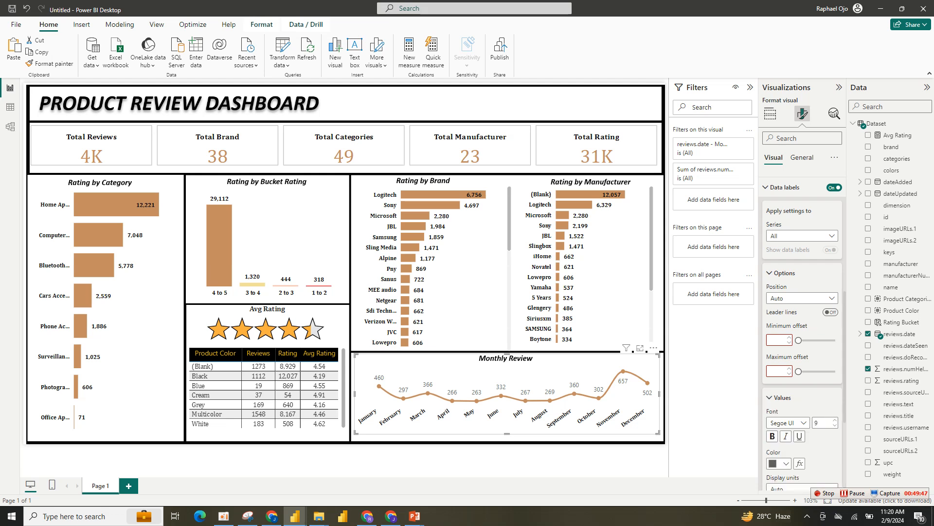
{"action": "scroll", "coordinate": [803, 365], "scroll_direction": "down", "scroll_amount": 3}
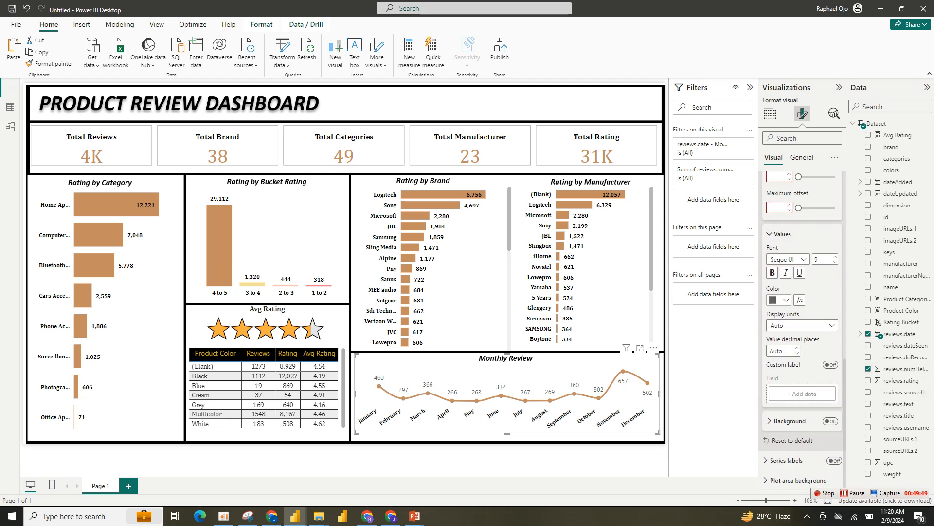
{"action": "left_click", "coordinate": [780, 299]}
{"action": "left_click", "coordinate": [792, 333]}
{"action": "left_click", "coordinate": [787, 259]}
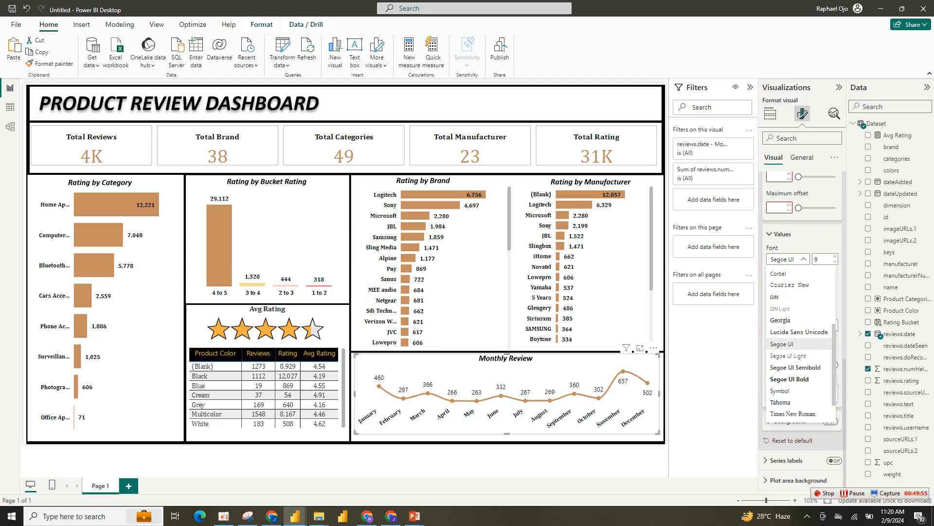
{"action": "scroll", "coordinate": [798, 317], "scroll_direction": "up", "scroll_amount": 3}
{"action": "left_click", "coordinate": [798, 317]}
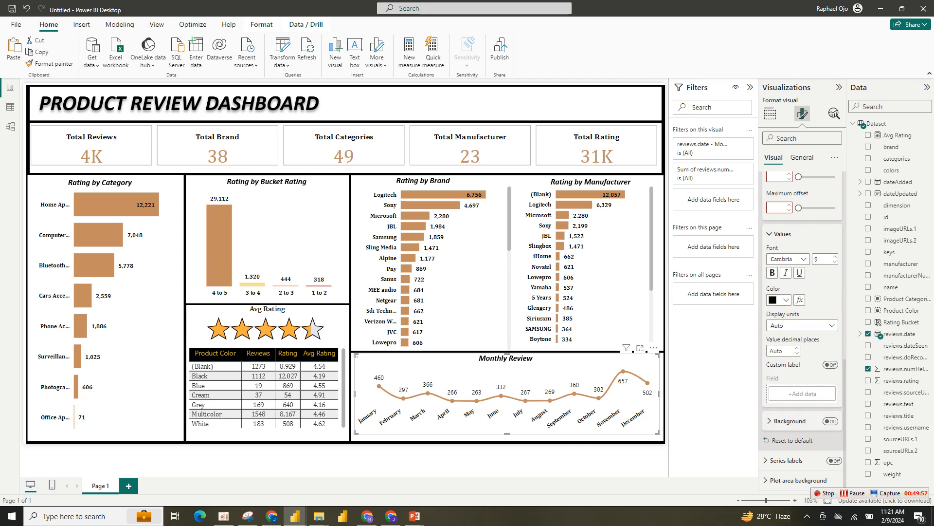
{"action": "left_click", "coordinate": [772, 273]}
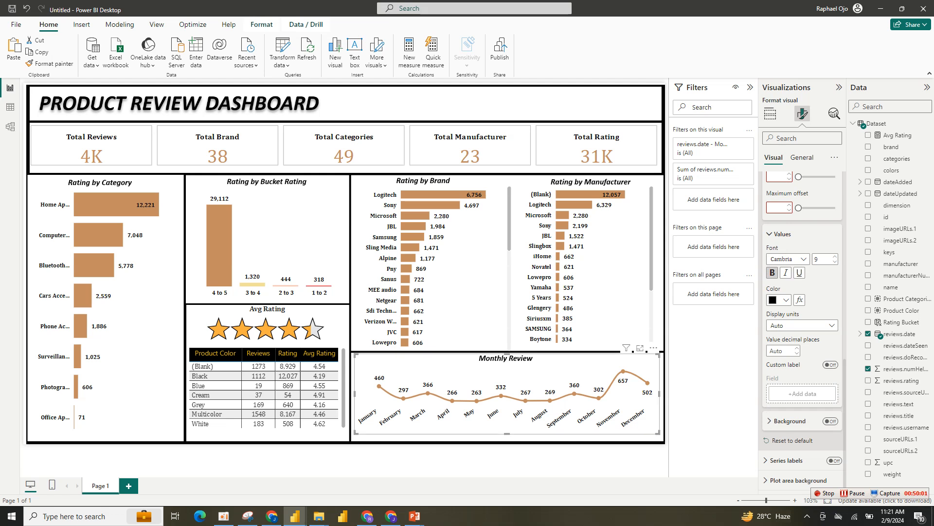
{"action": "left_click_drag", "start_coordinate": [658, 432], "coordinate": [663, 436]}
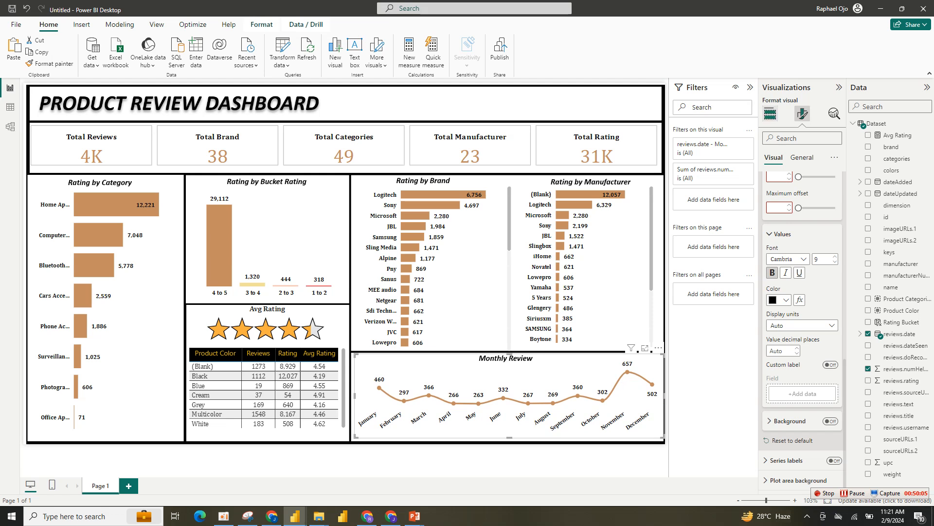
{"action": "left_click", "coordinate": [628, 460]}
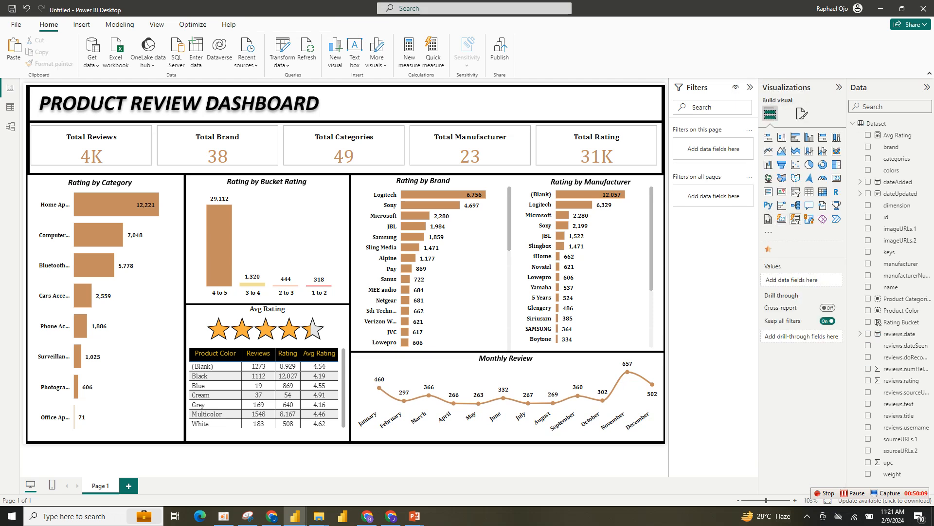
- Insert a slicer and fit it into the empty header area beside the PRODUCT REVIEW DASHBOARD title
{"action": "left_click", "coordinate": [795, 218]}
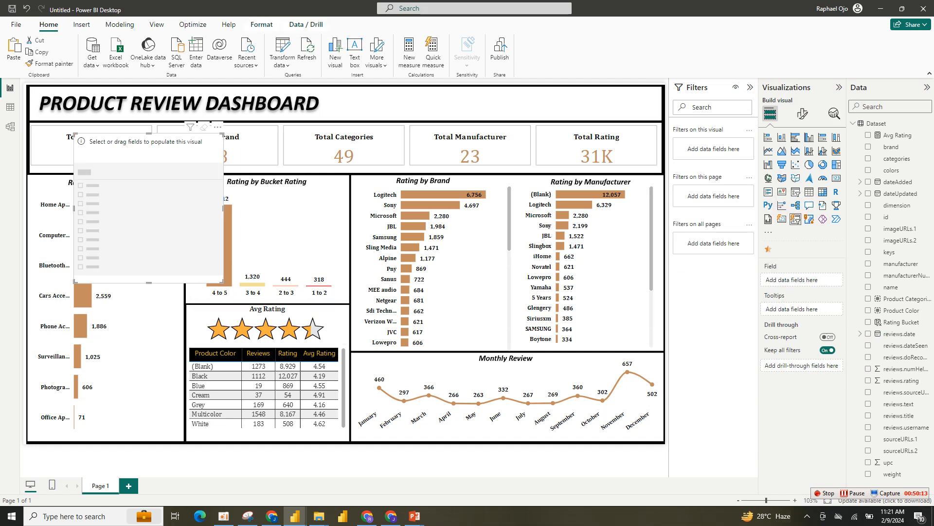
{"action": "left_click_drag", "start_coordinate": [222, 281], "coordinate": [396, 173]}
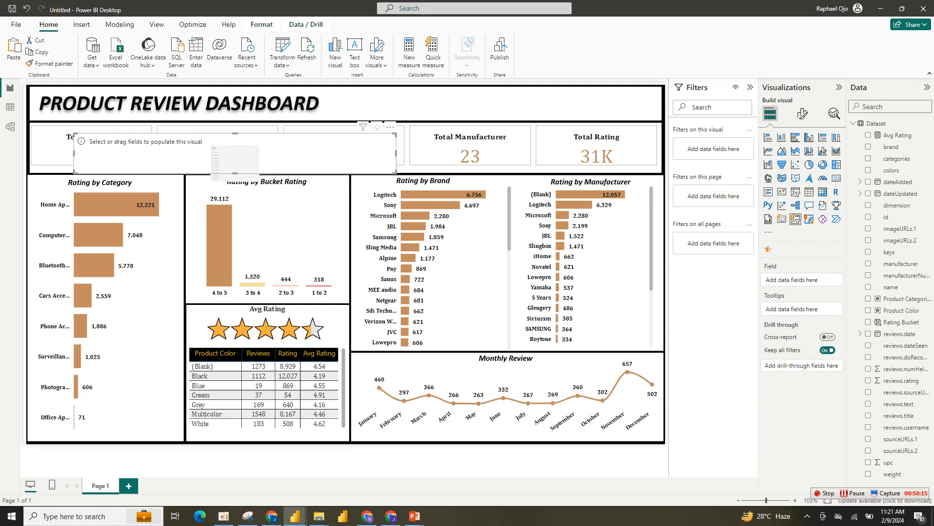
{"action": "left_click_drag", "start_coordinate": [234, 155], "coordinate": [485, 105]}
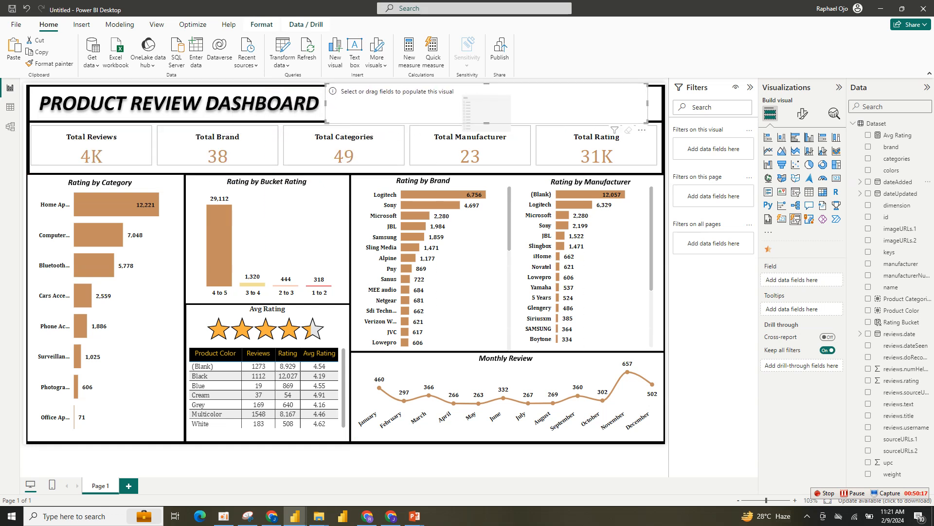
- Add dateAdded to the header slicer as a date hierarchy, keeping only the Year level
{"action": "left_click", "coordinate": [868, 182]}
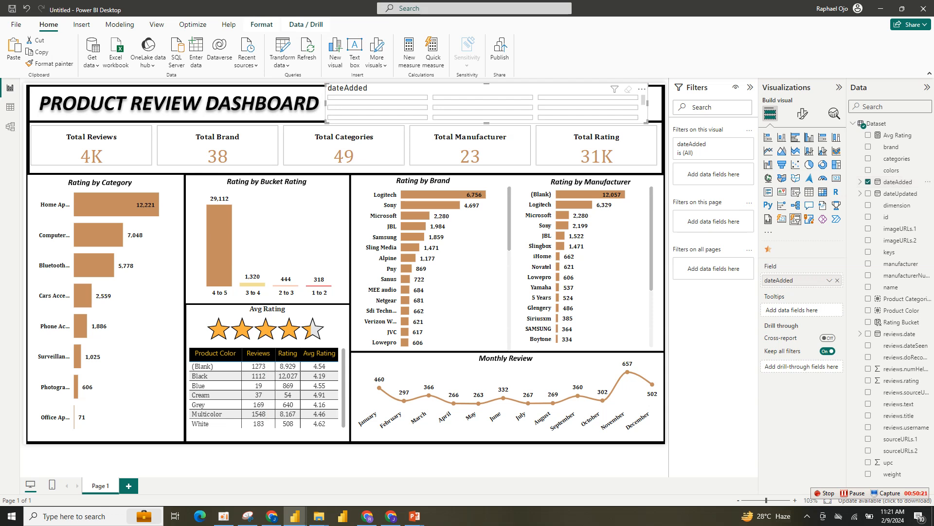
{"action": "left_click", "coordinate": [829, 280]}
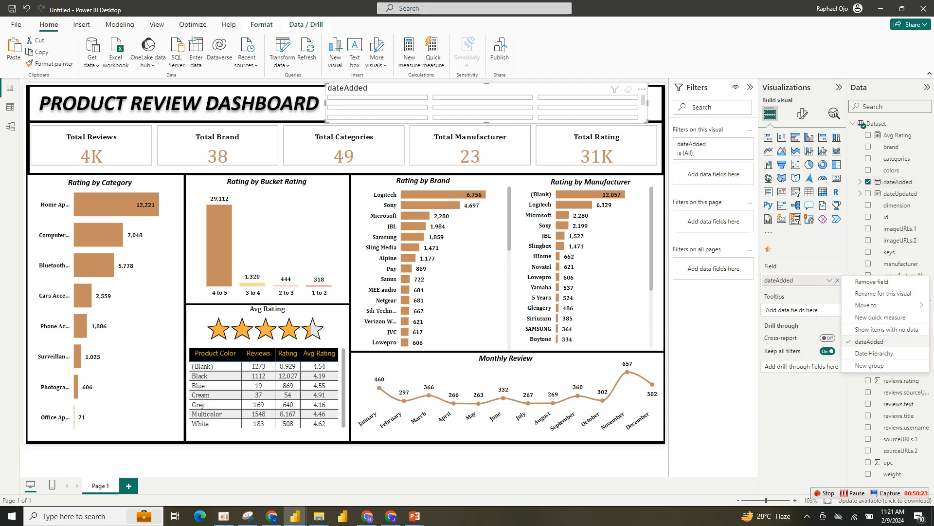
{"action": "left_click", "coordinate": [875, 353]}
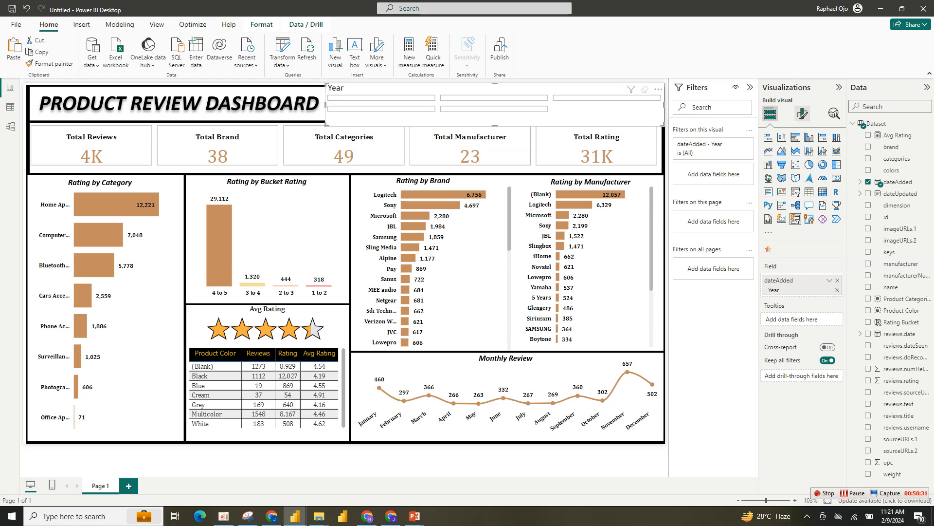
- Turn off the title of the Year slicer in the dashboard header
{"action": "left_click", "coordinate": [802, 113]}
{"action": "left_click", "coordinate": [801, 157]}
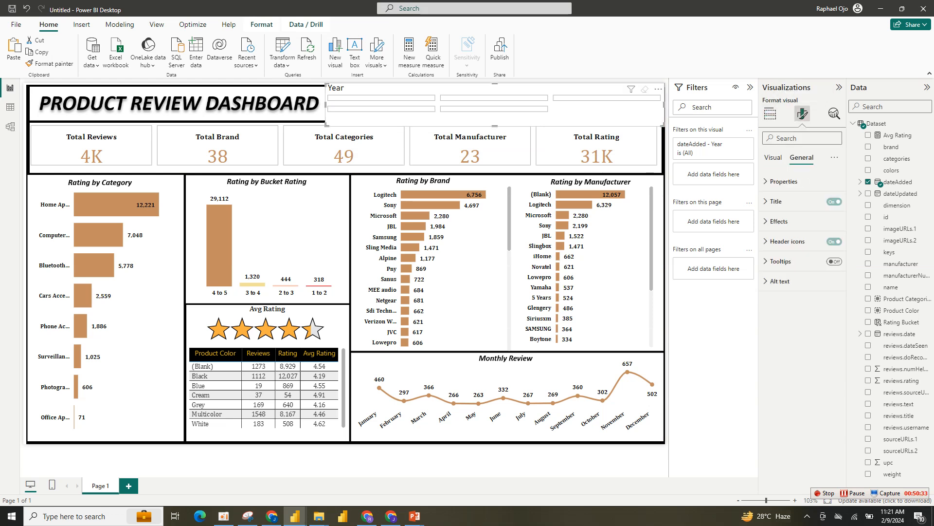
{"action": "left_click", "coordinate": [779, 221]}
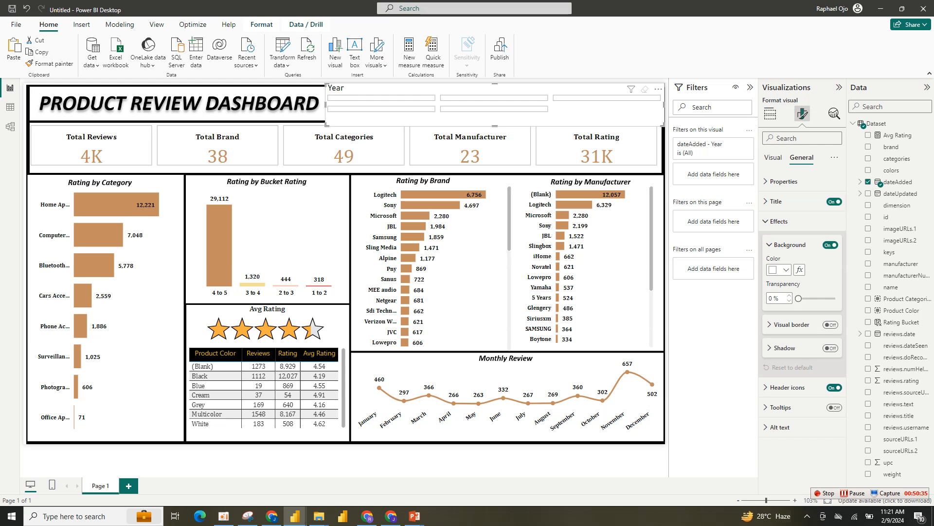
{"action": "left_click", "coordinate": [834, 201]}
{"action": "left_click", "coordinate": [779, 221]}
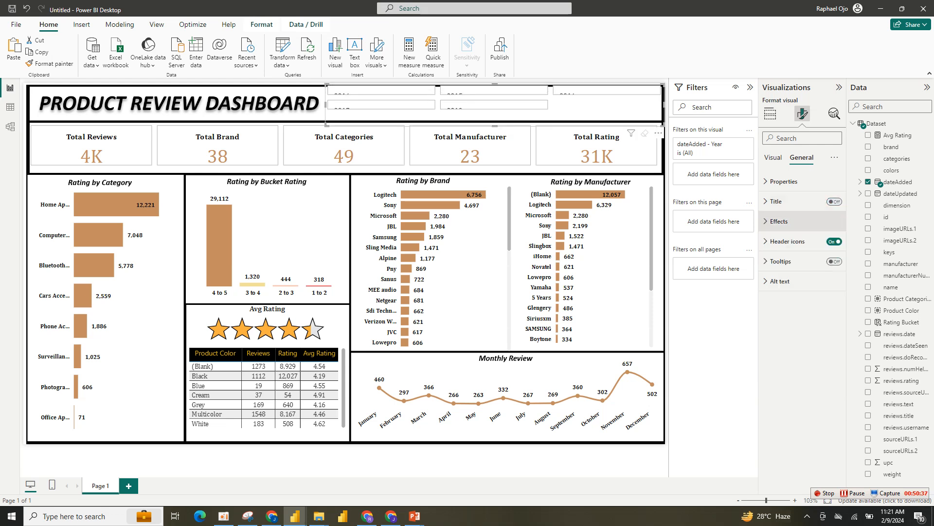
- Set the Year slicer's layout to 1 row
{"action": "left_click", "coordinate": [773, 157]}
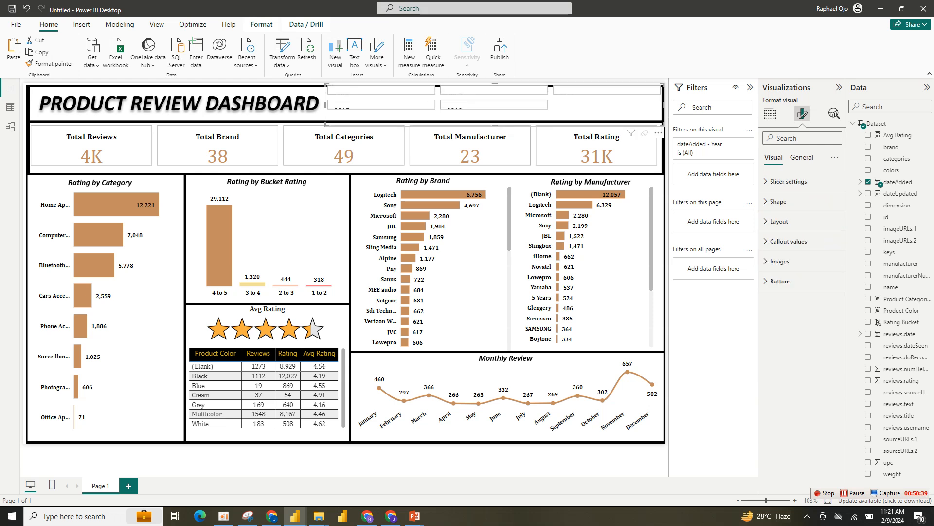
{"action": "left_click", "coordinate": [789, 181]}
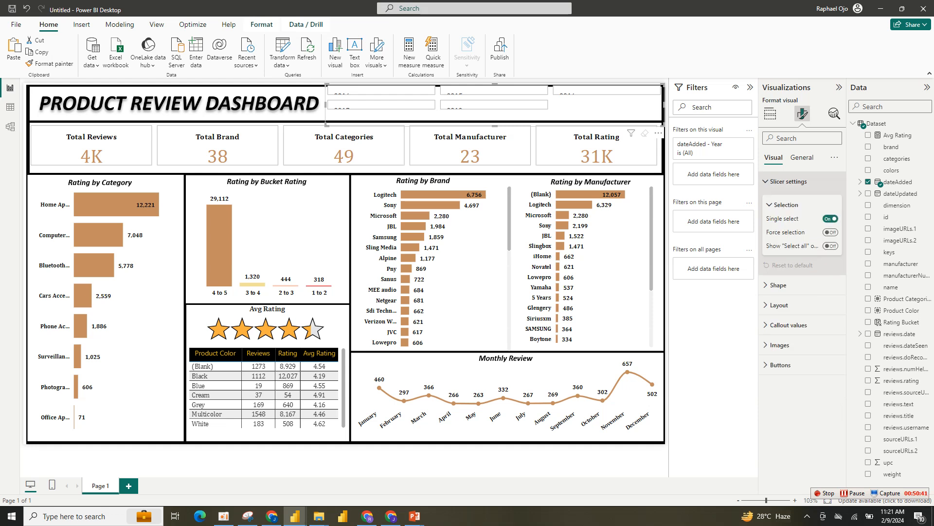
{"action": "left_click", "coordinate": [788, 181]}
{"action": "left_click", "coordinate": [779, 221]}
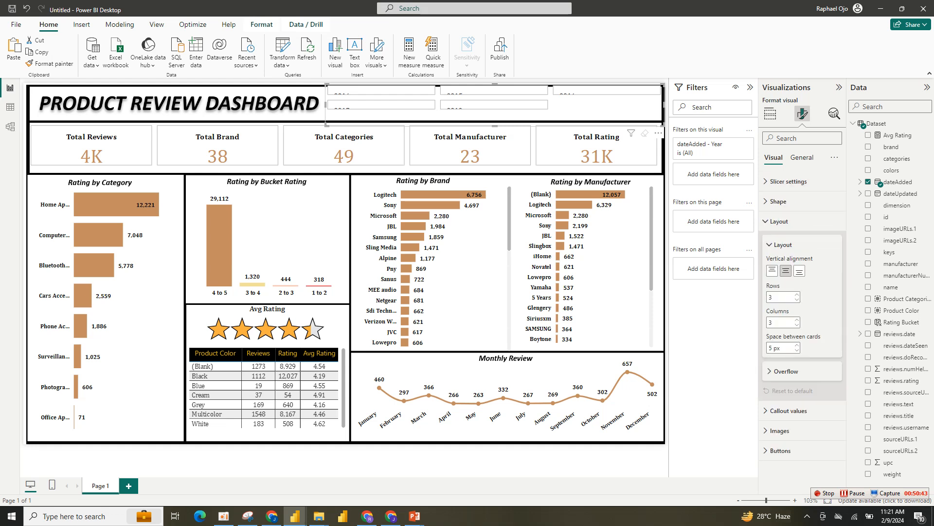
{"action": "left_click", "coordinate": [797, 300]}
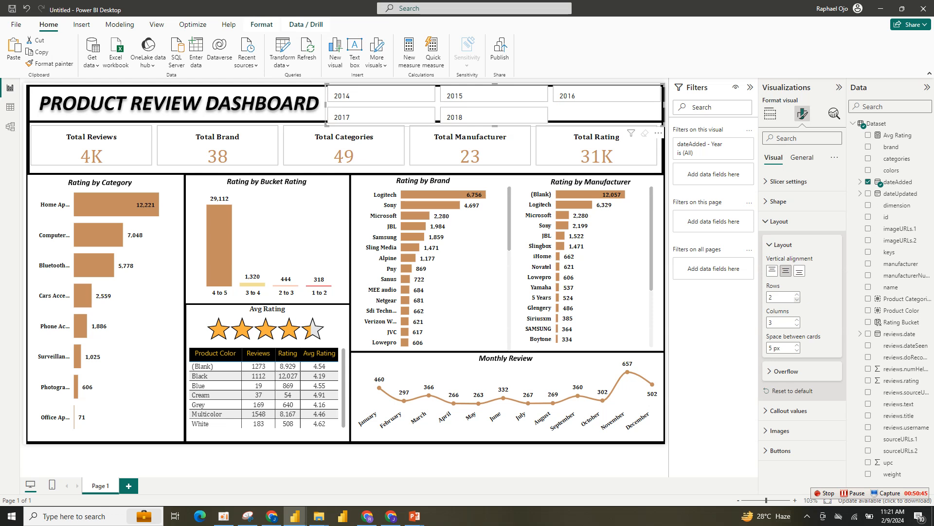
{"action": "left_click", "coordinate": [797, 300]}
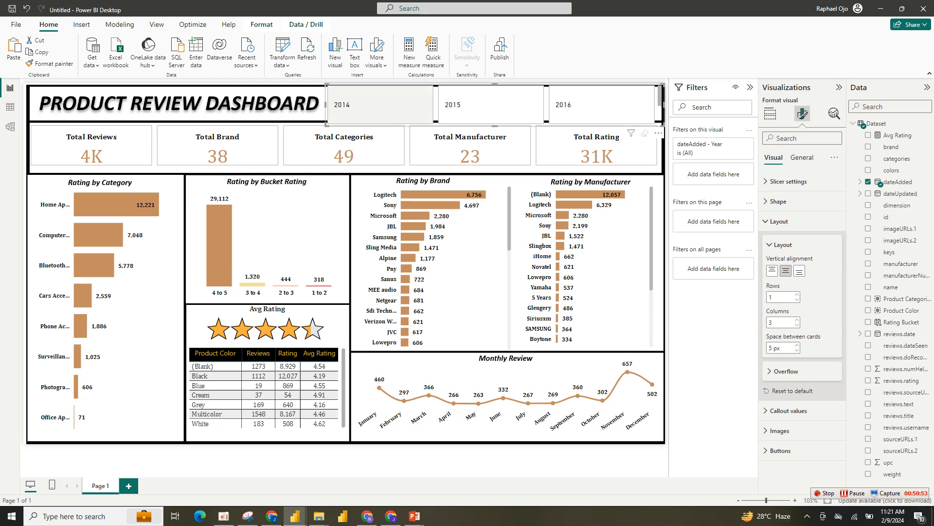
- Resize the Year slicer to fit between the dashboard title and the header's edge, clear of the divider line below
{"action": "left_click_drag", "start_coordinate": [326, 105], "coordinate": [355, 105]}
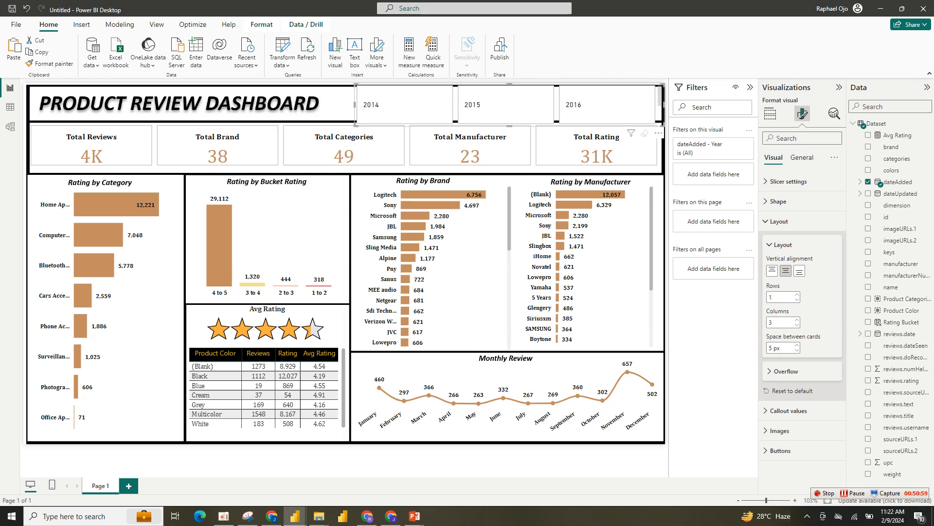
{"action": "left_click_drag", "start_coordinate": [509, 126], "coordinate": [509, 115]}
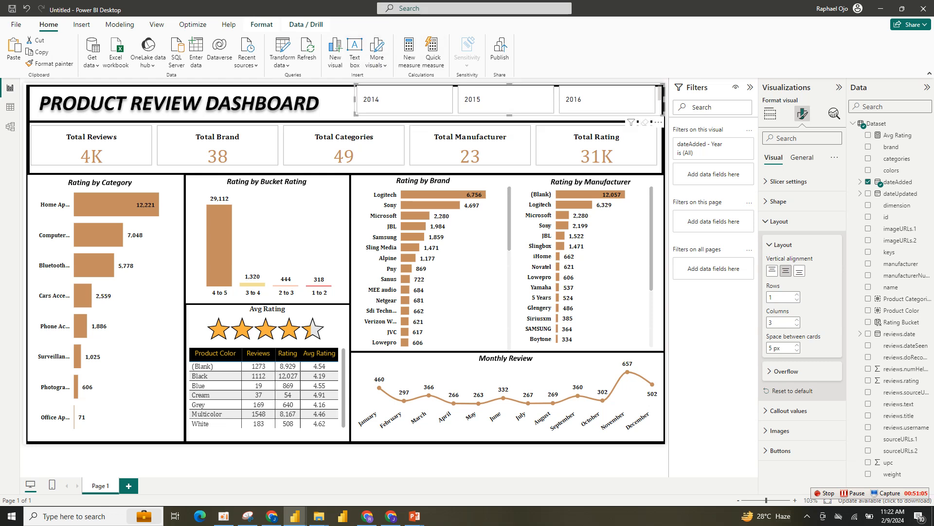
{"action": "left_click_drag", "start_coordinate": [356, 85], "coordinate": [322, 87]}
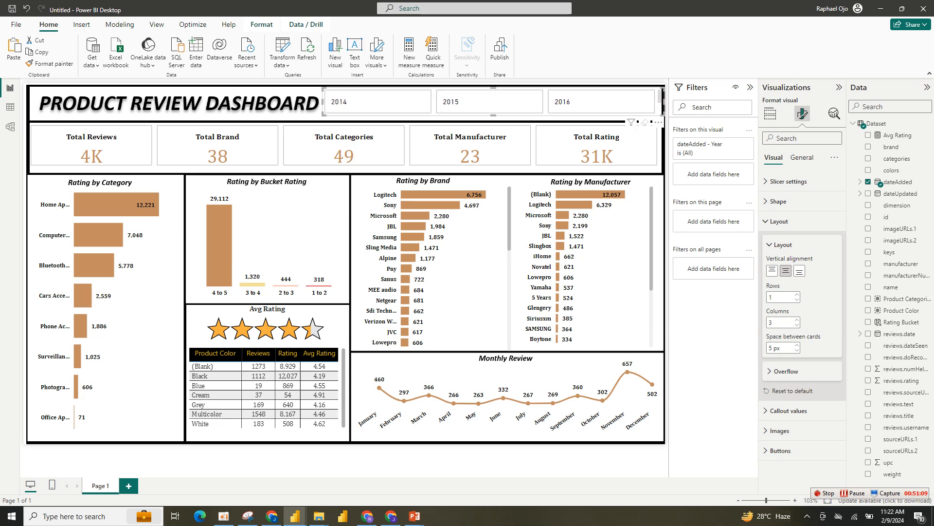
- Set the Year slicer's layout to 5 columns
{"action": "left_click", "coordinate": [797, 325]}
{"action": "left_click", "coordinate": [797, 320]}
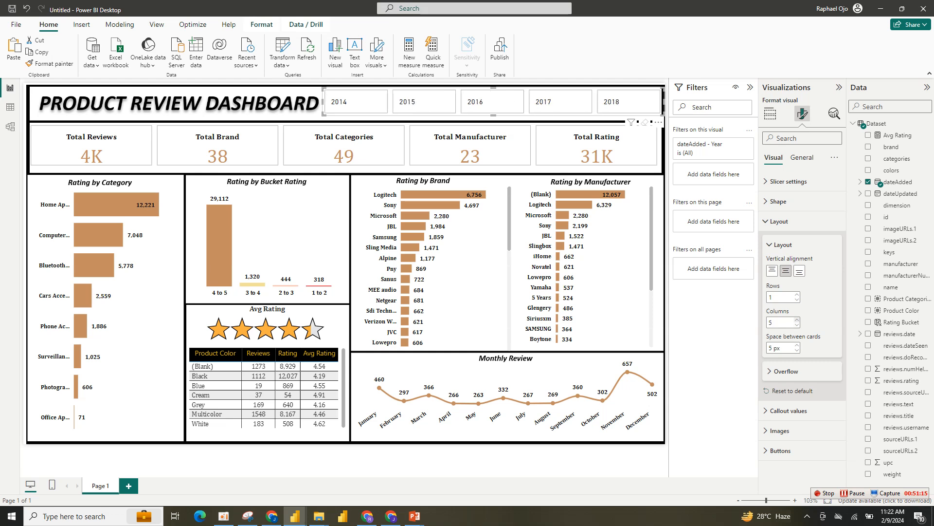
{"action": "left_click", "coordinate": [797, 320]}
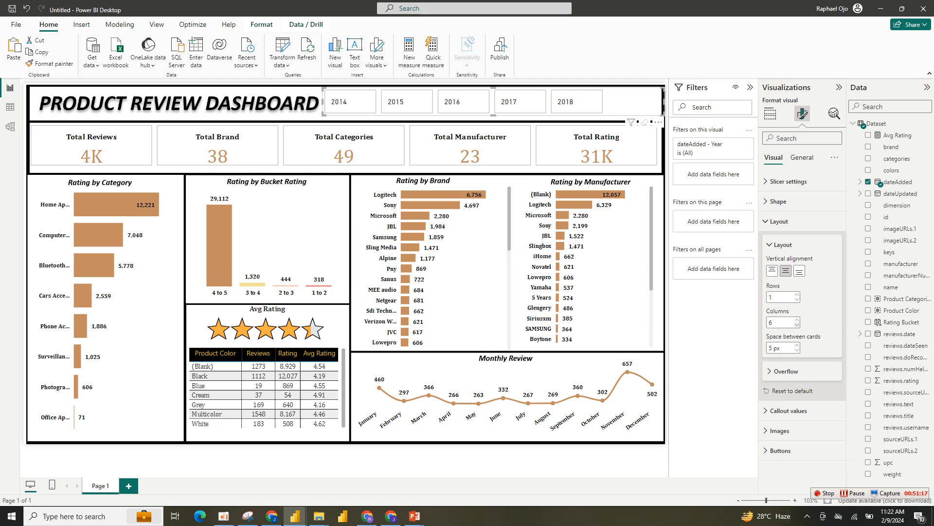
{"action": "left_click", "coordinate": [797, 324]}
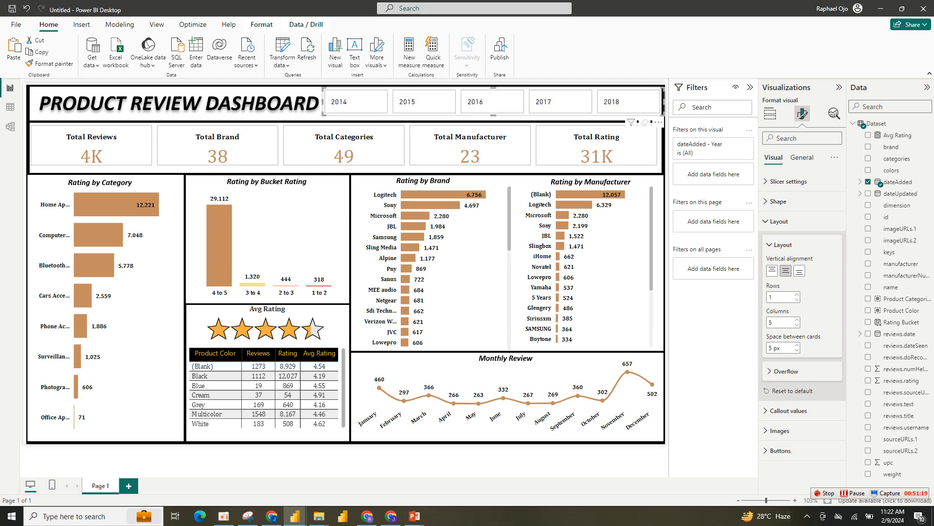
{"action": "left_click", "coordinate": [781, 222]}
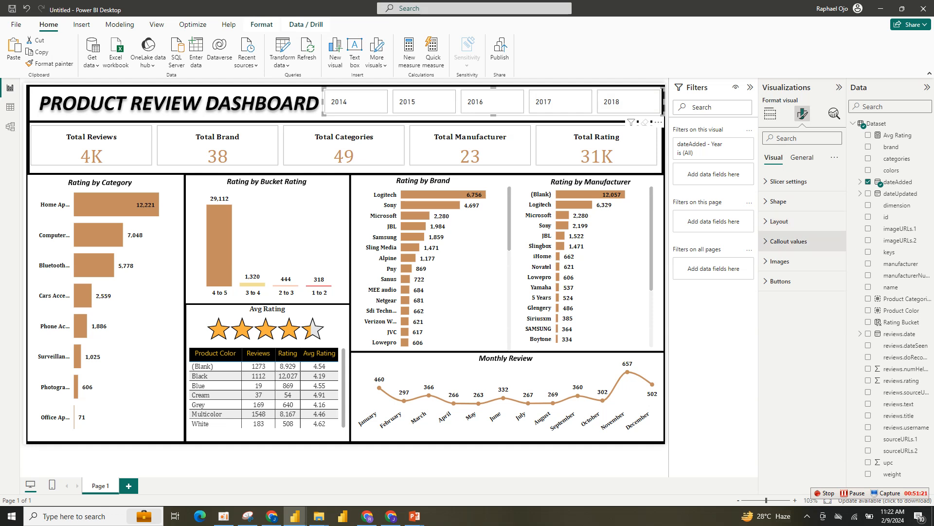
{"action": "left_click", "coordinate": [788, 241]}
{"action": "left_click", "coordinate": [788, 241]}
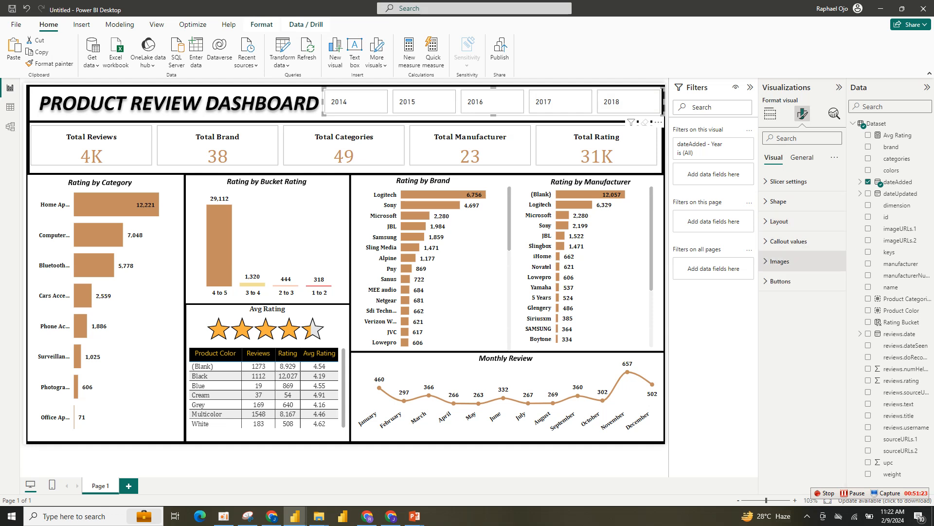
{"action": "left_click", "coordinate": [780, 281]}
{"action": "left_click", "coordinate": [780, 281]}
{"action": "left_click", "coordinate": [780, 281]}
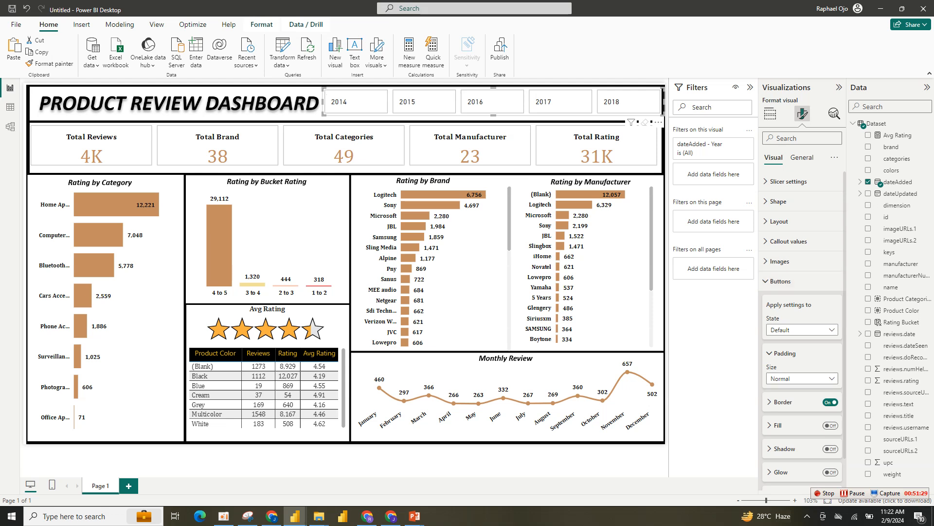
{"action": "left_click", "coordinate": [780, 281]}
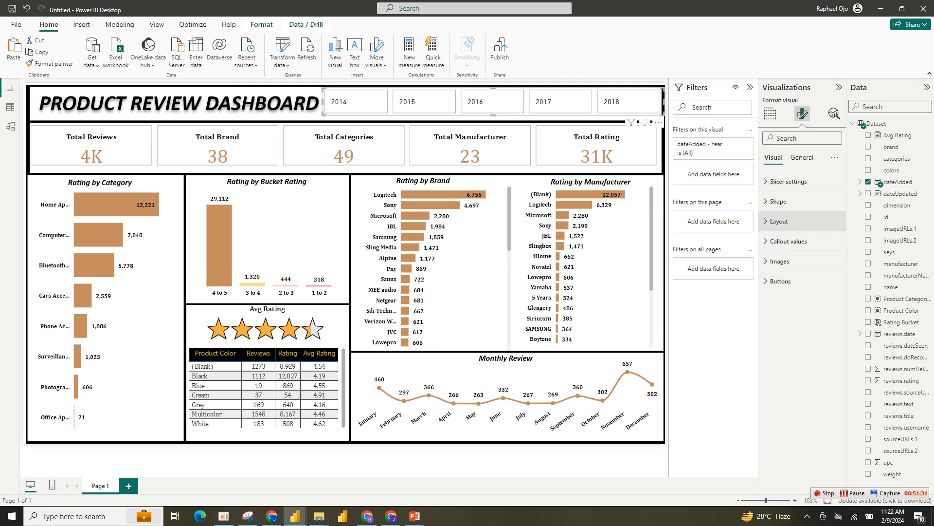
{"action": "left_click", "coordinate": [779, 221]}
{"action": "left_click", "coordinate": [779, 221]}
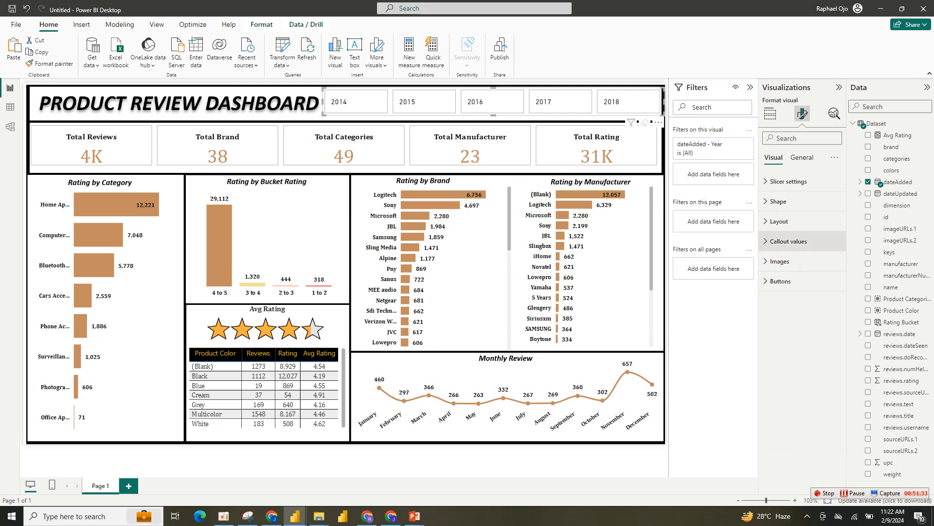
- Format the Year slicer's callout values in bold Cambria with the brown colour used in the dashboard charts
{"action": "left_click", "coordinate": [788, 240]}
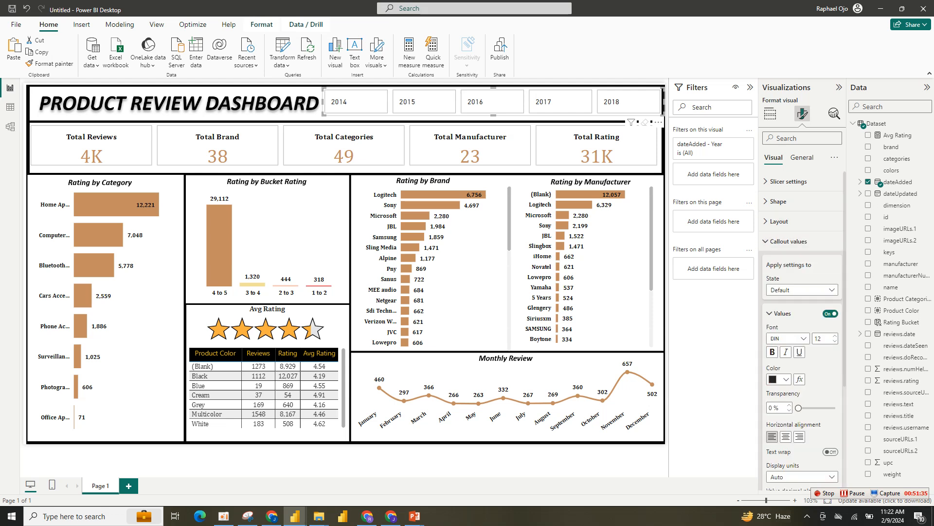
{"action": "left_click", "coordinate": [788, 338]}
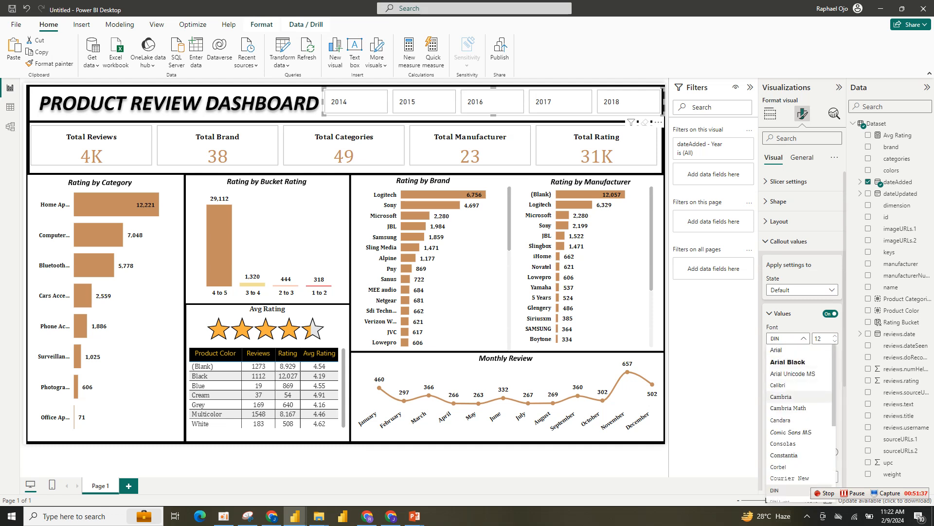
{"action": "left_click", "coordinate": [799, 397]}
{"action": "left_click", "coordinate": [778, 379]}
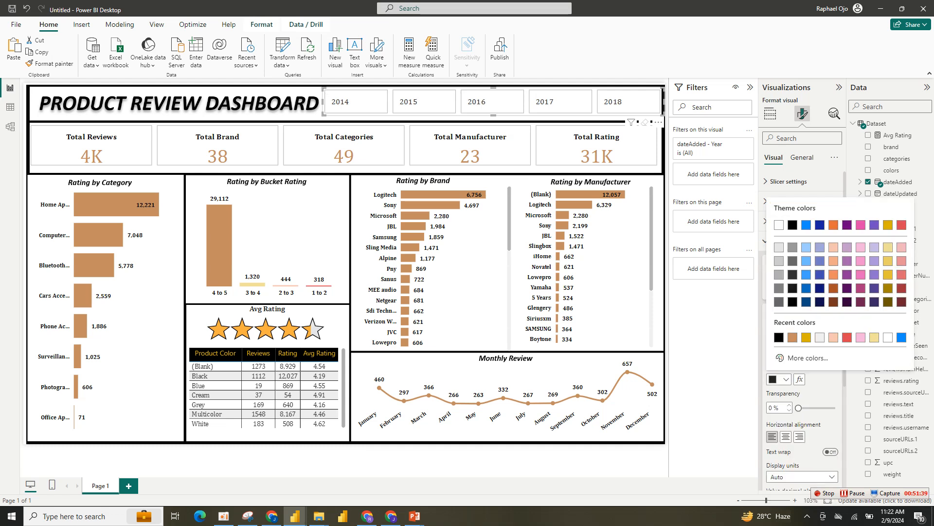
{"action": "left_click", "coordinate": [793, 337]}
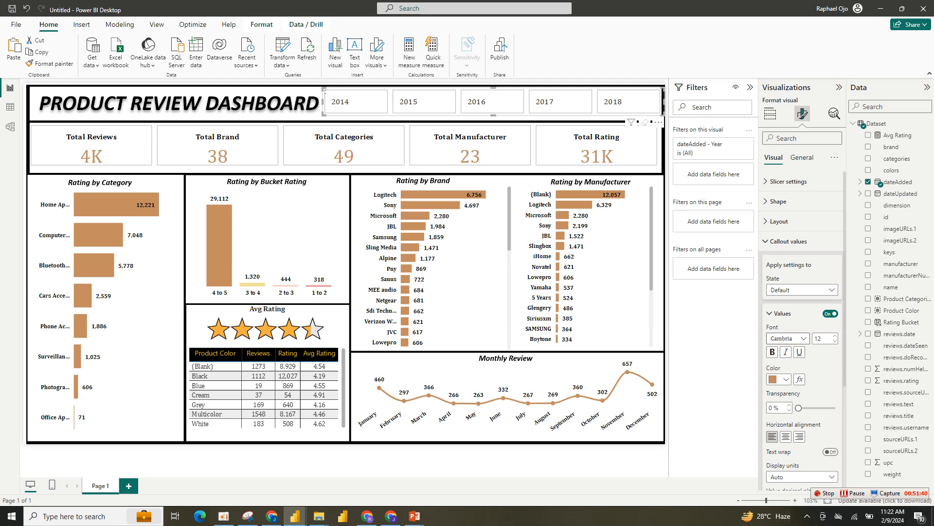
{"action": "left_click", "coordinate": [773, 351]}
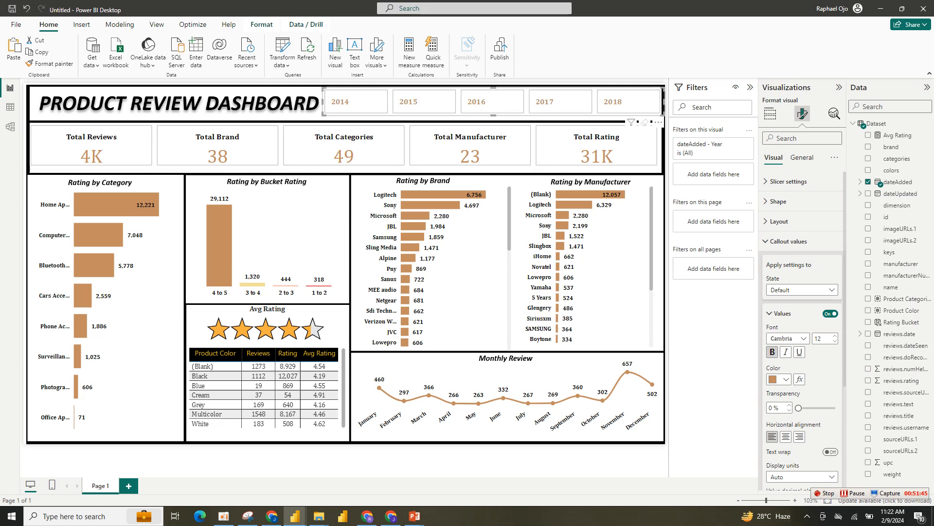
- Test the slicer by filtering the dashboard to 2015 and clearing the selection
{"action": "left_click", "coordinate": [424, 101]}
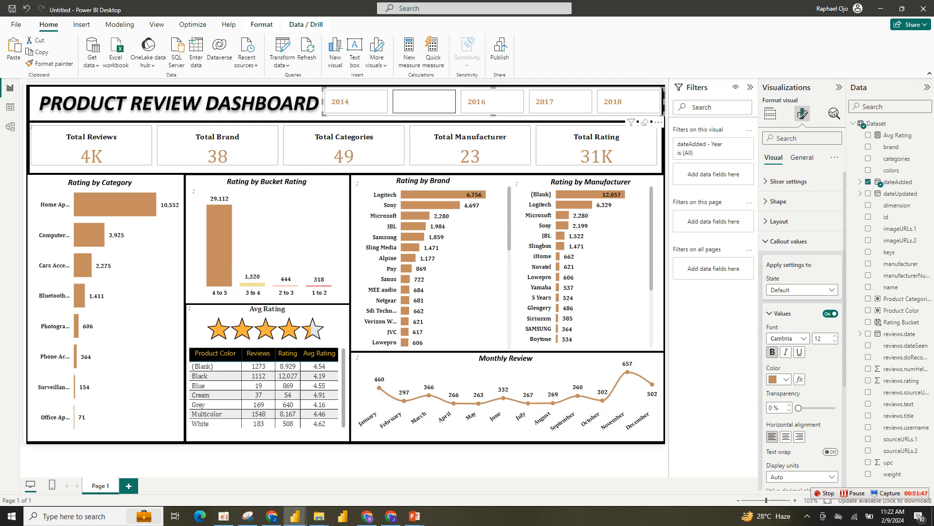
{"action": "left_click", "coordinate": [423, 102]}
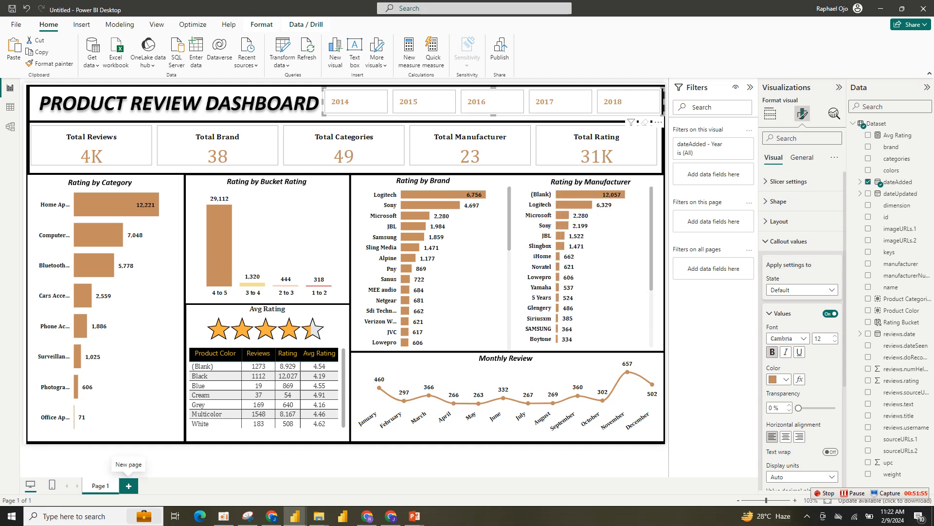
- Add a second report page and consult the Product Details page of the Product Review report as reference
{"action": "left_click", "coordinate": [129, 486]}
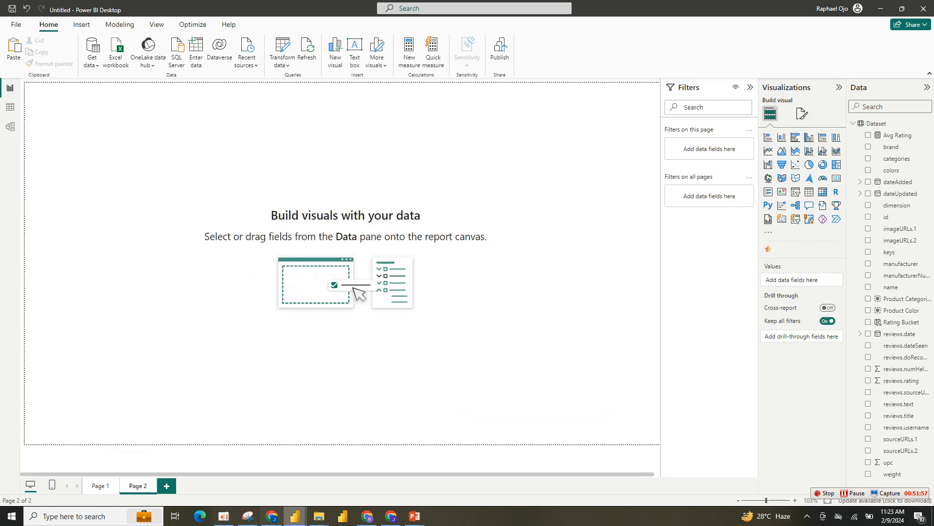
{"action": "mouse_move", "coordinate": [295, 516]}
{"action": "left_click", "coordinate": [242, 470]}
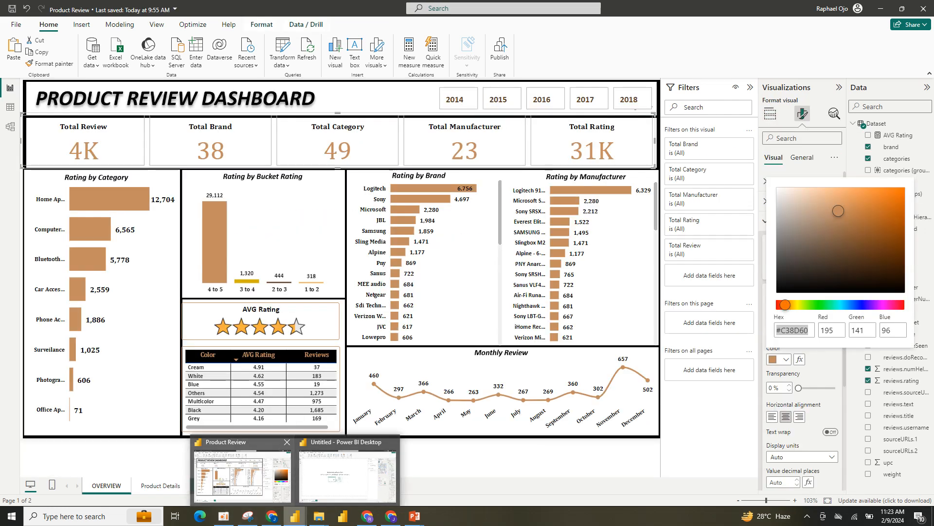
{"action": "left_click", "coordinate": [161, 485]}
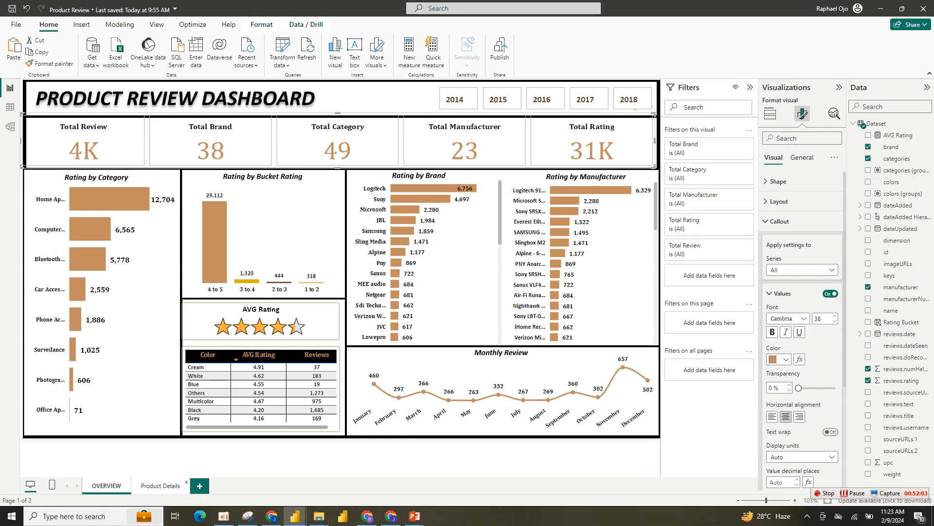
{"action": "left_click", "coordinate": [160, 485]}
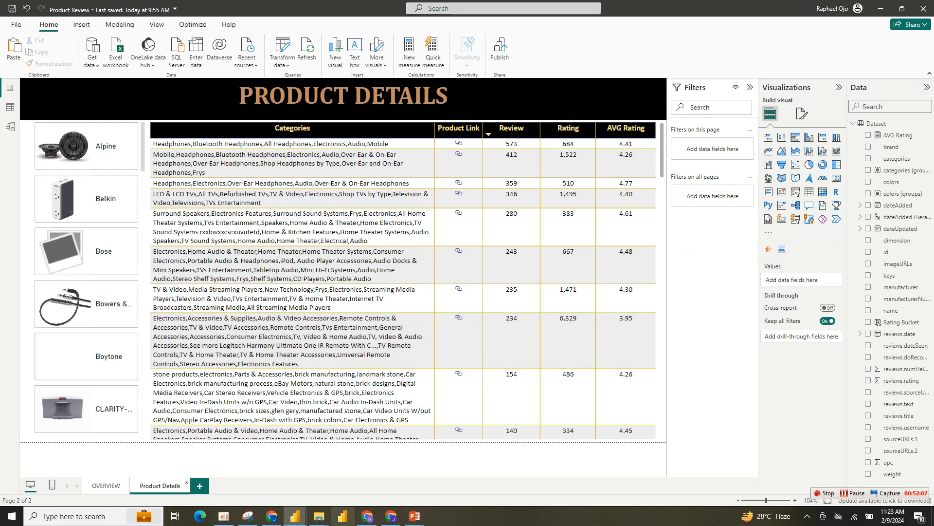
{"action": "mouse_move", "coordinate": [295, 516]}
{"action": "left_click", "coordinate": [358, 464]}
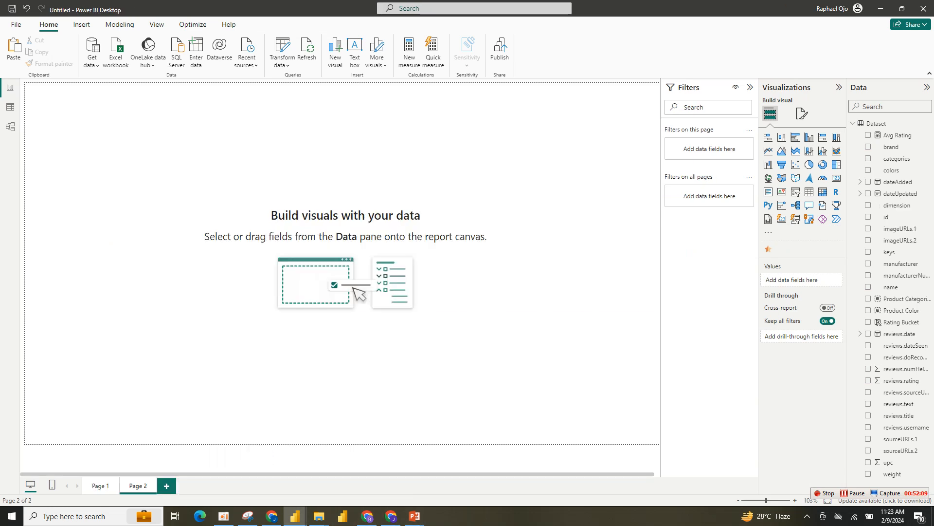
- Insert a text box stretched as a banner across the top of the second report page and enter PRODUCT DETAILS
{"action": "left_click", "coordinate": [81, 24]}
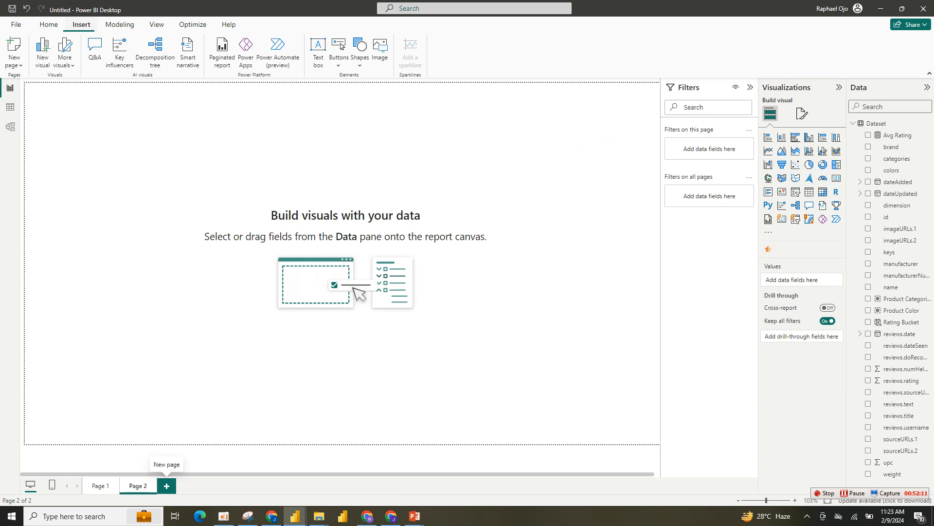
{"action": "left_click", "coordinate": [318, 51]}
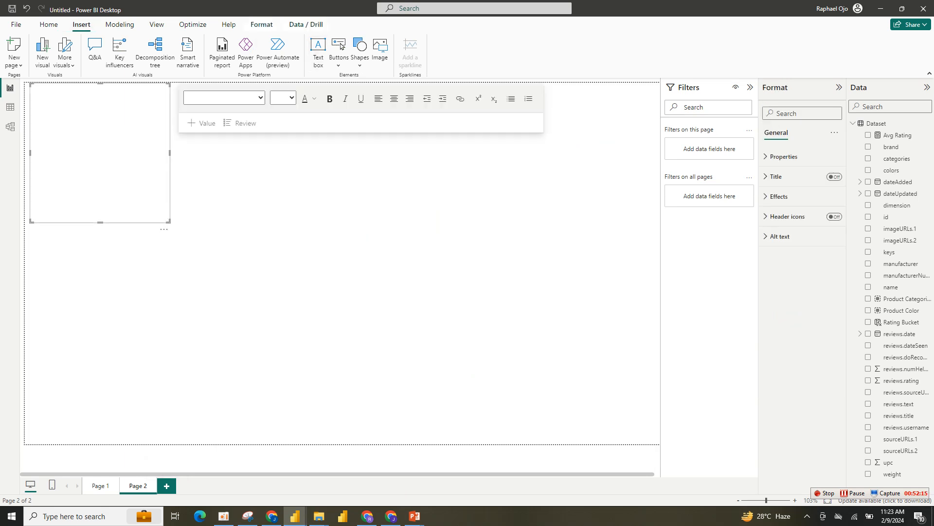
{"action": "left_click_drag", "start_coordinate": [169, 222], "coordinate": [660, 134]}
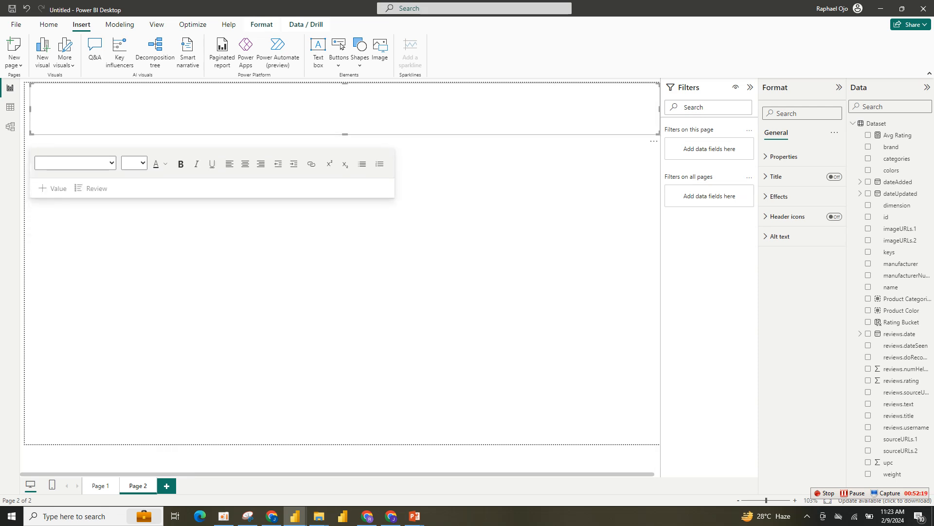
{"action": "left_click", "coordinate": [33, 90]}
{"action": "type", "text": "PRODUCT"}
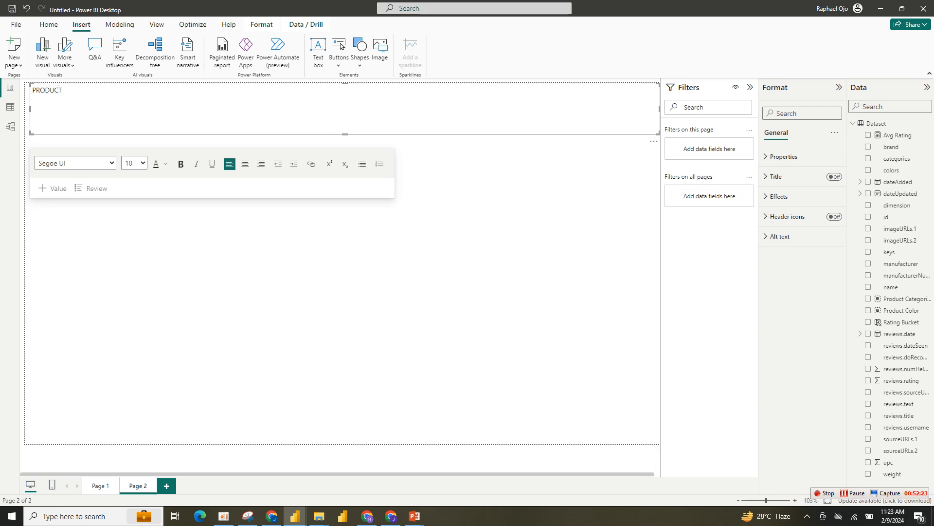
{"action": "type", "text": " DETAILS"}
- Format the PRODUCT DETAILS title as bold Cambria, size 36, centred, in the brown used on the dashboard
{"action": "key", "text": "ctrl+a"}
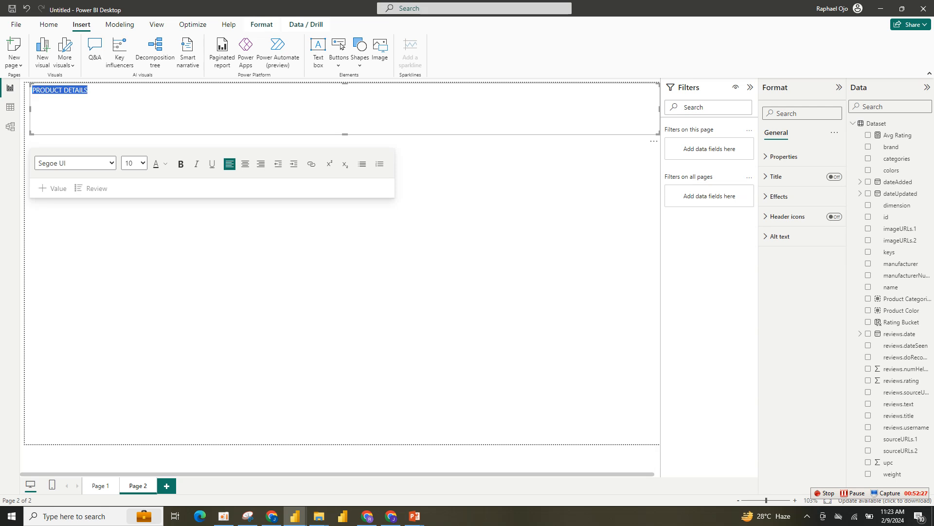
{"action": "left_click", "coordinate": [75, 163]}
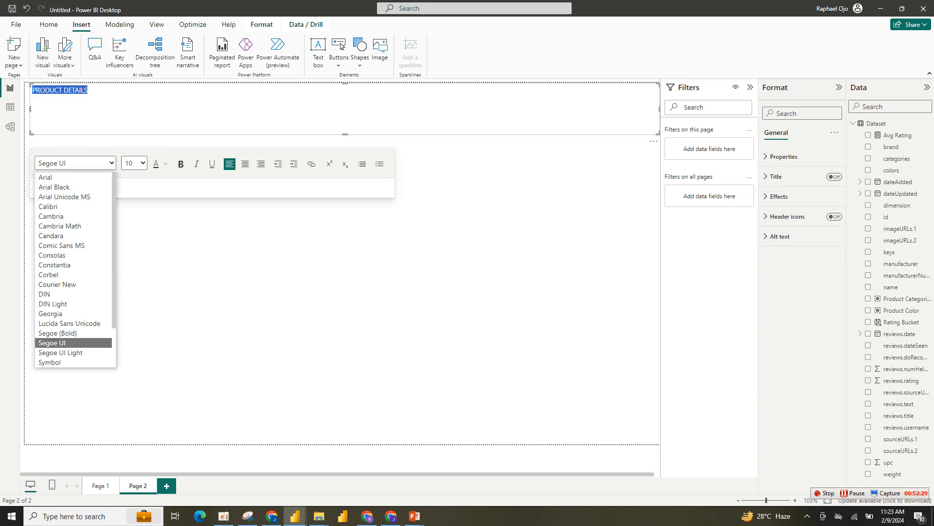
{"action": "left_click", "coordinate": [52, 216]}
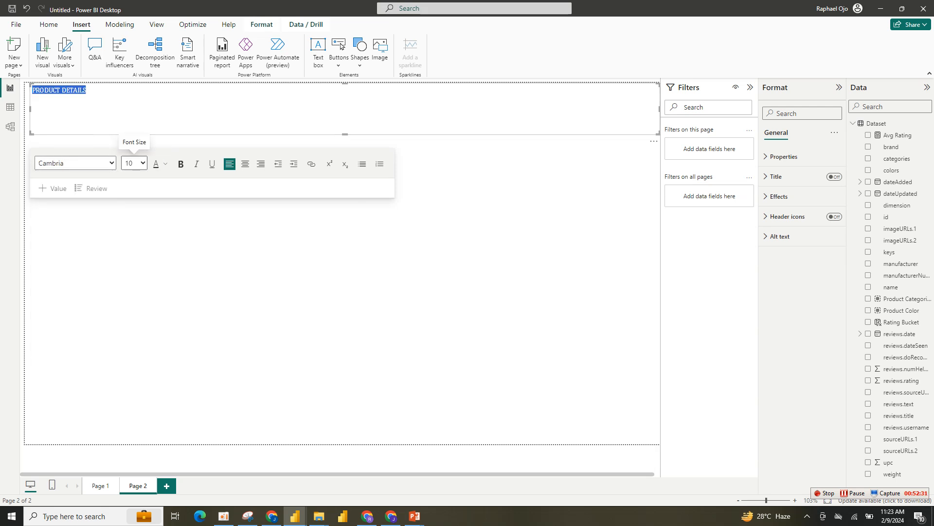
{"action": "left_click", "coordinate": [135, 164]}
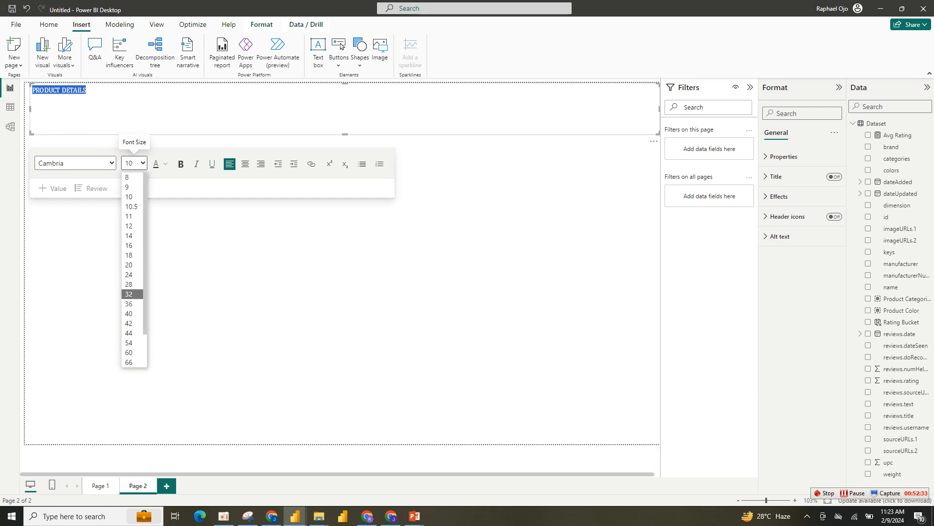
{"action": "key", "text": "Return"}
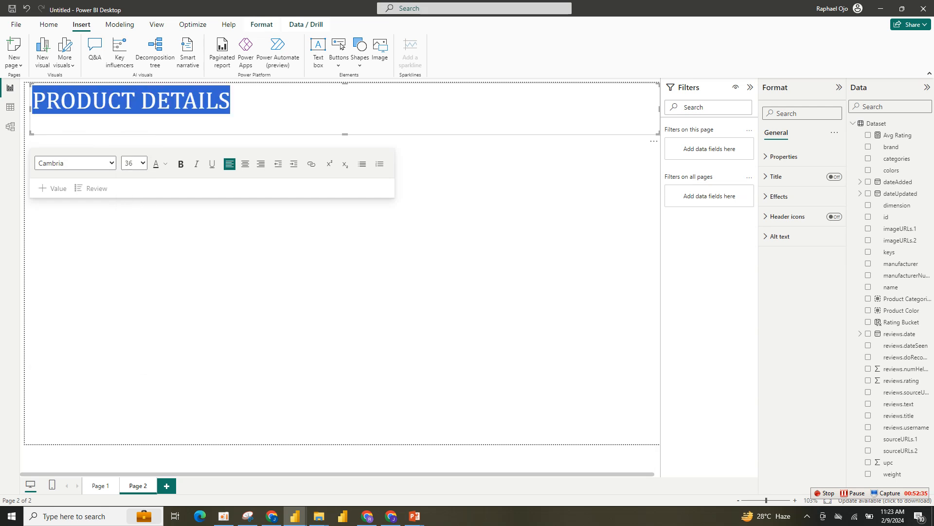
{"action": "left_click", "coordinate": [245, 163]}
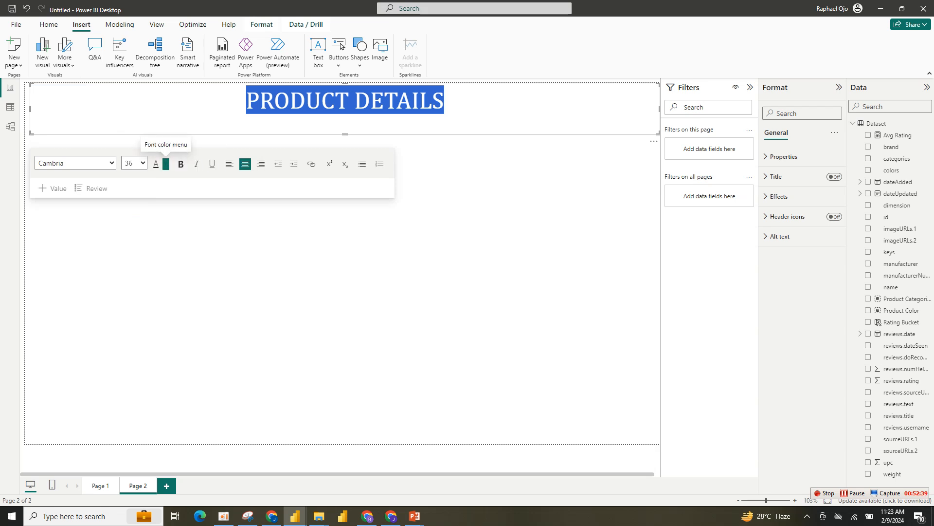
{"action": "left_click", "coordinate": [165, 163]}
{"action": "left_click", "coordinate": [173, 308]}
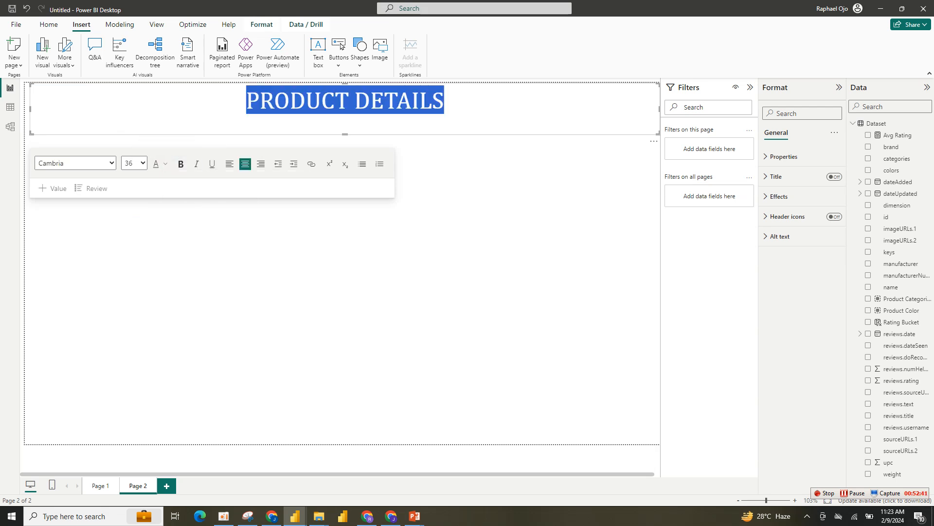
{"action": "left_click", "coordinate": [181, 163]}
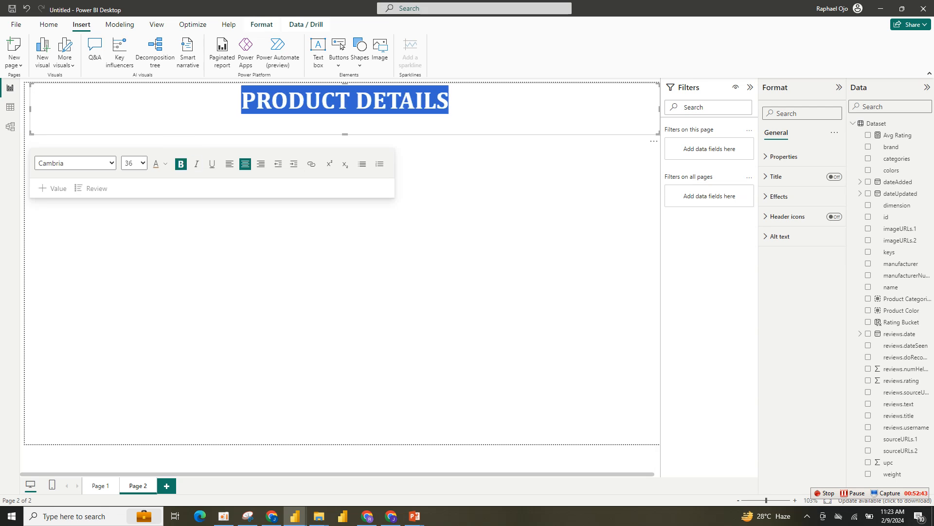
- Set the PRODUCT DETAILS text box background colour to black
{"action": "left_click", "coordinate": [779, 197]}
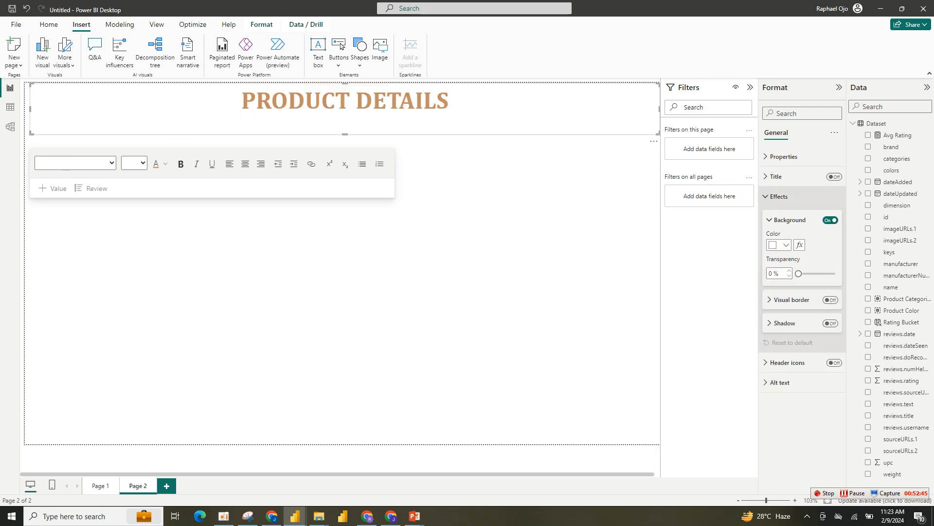
{"action": "left_click", "coordinate": [778, 245]}
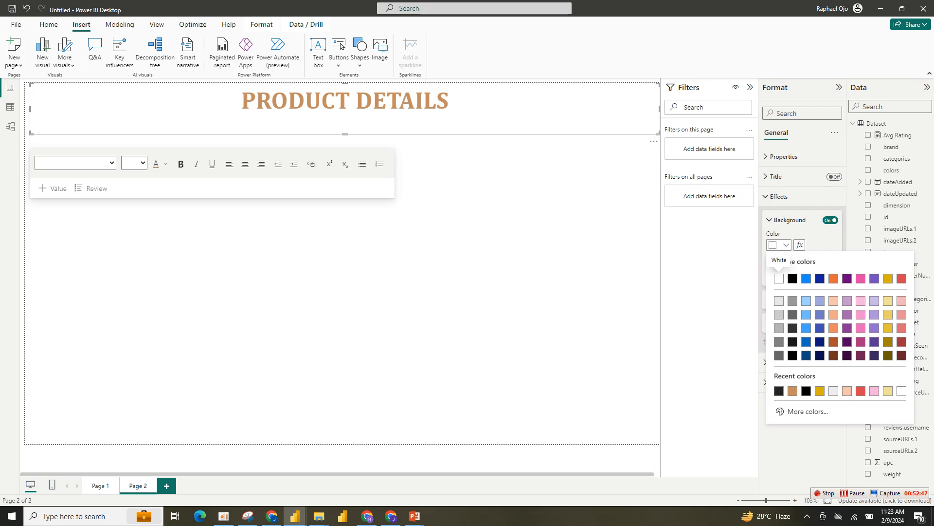
{"action": "left_click", "coordinate": [793, 278]}
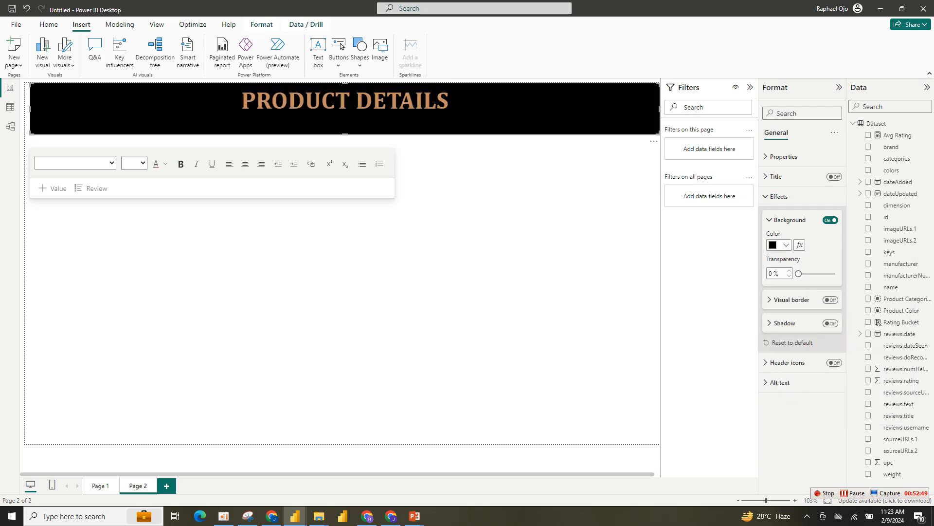
{"action": "left_click", "coordinate": [344, 292]}
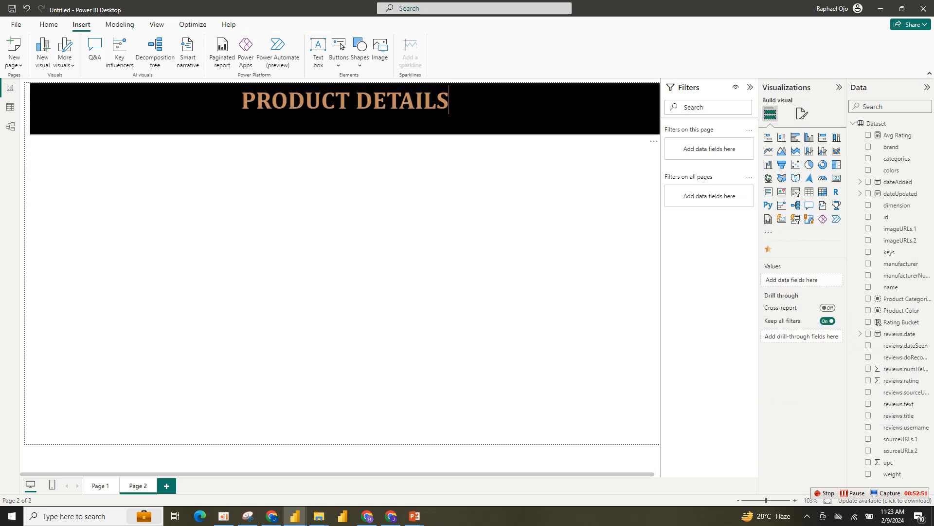
- Set the PRODUCT DETAILS title's font size to 40
{"action": "left_click", "coordinate": [347, 120]}
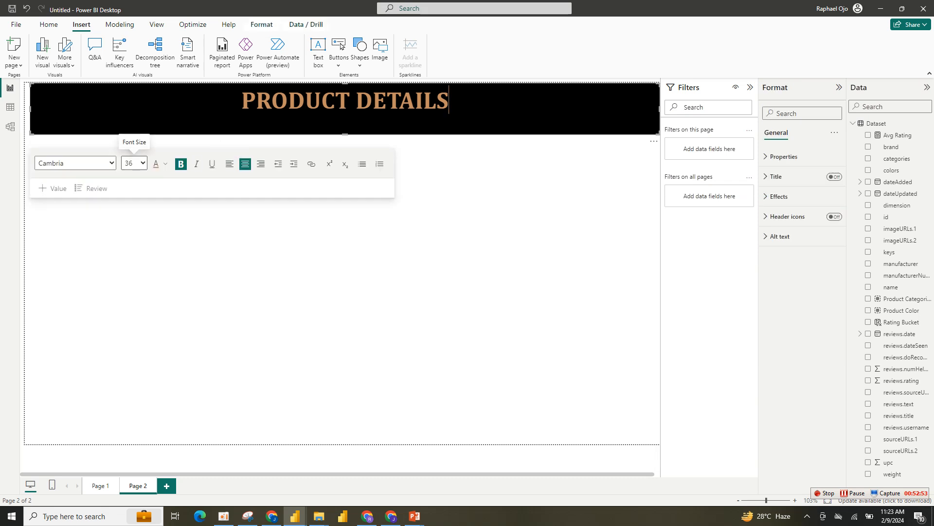
{"action": "key", "text": "ctrl+a"}
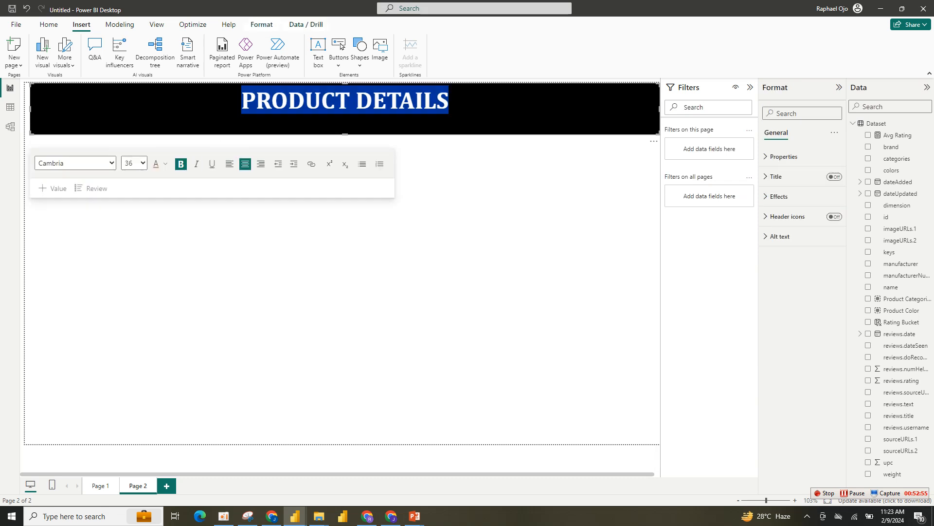
{"action": "left_click", "coordinate": [134, 163]}
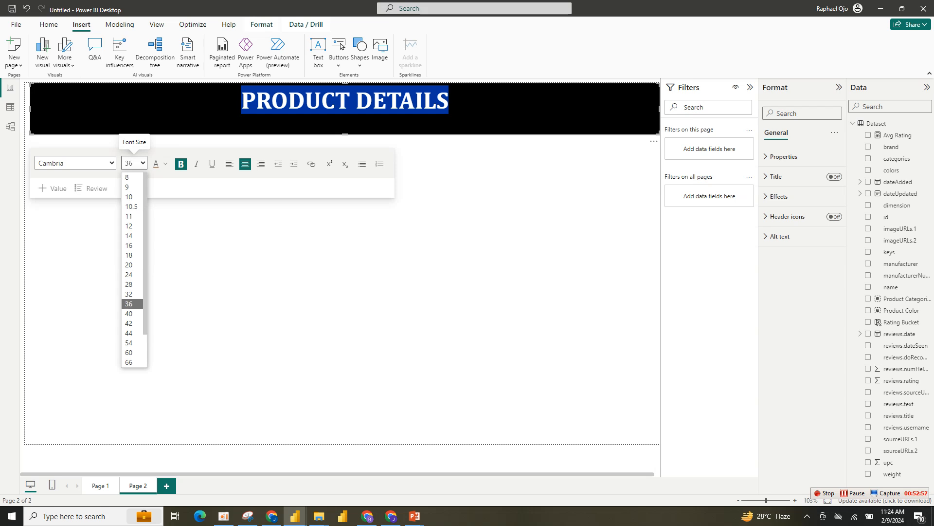
{"action": "key", "text": "Down"}
{"action": "key", "text": "Return"}
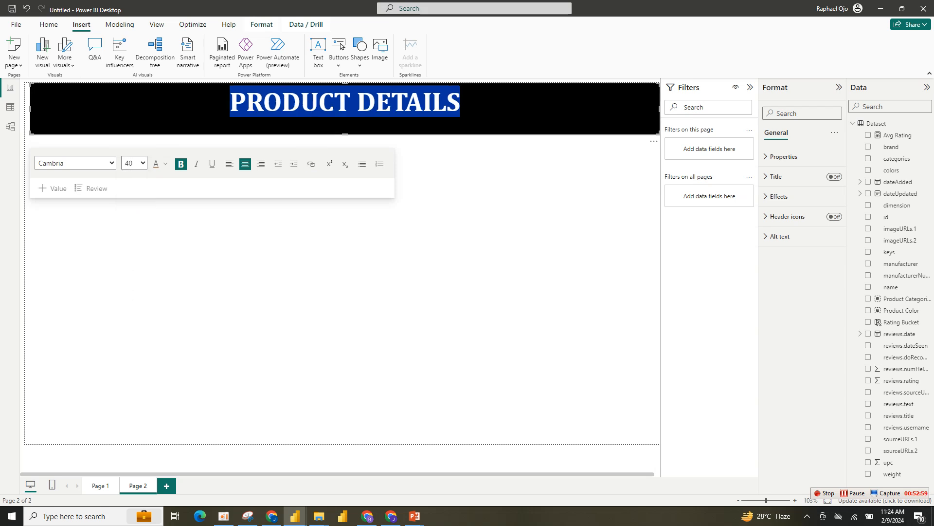
{"action": "key", "text": "Escape"}
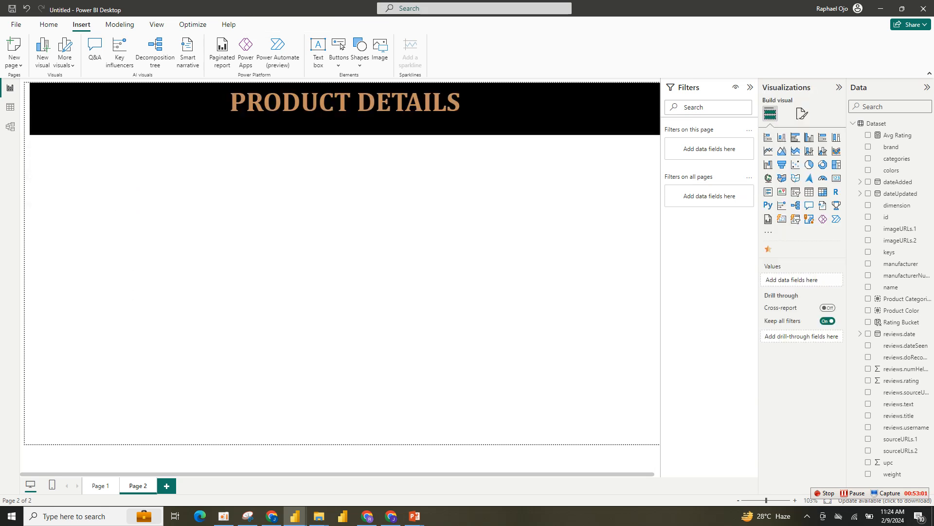
- Extend the PRODUCT DETAILS banner's left side to the edge of the report page
{"action": "left_click", "coordinate": [230, 102]}
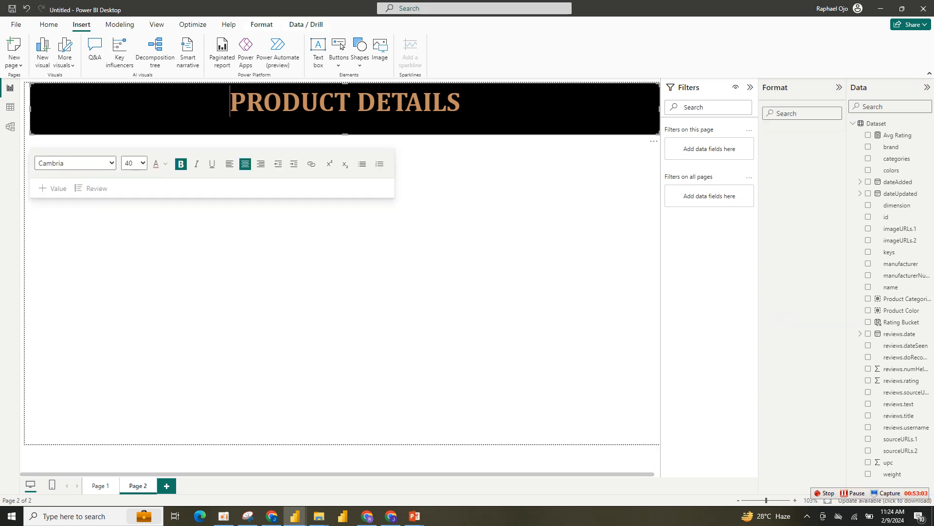
{"action": "key", "text": "Escape"}
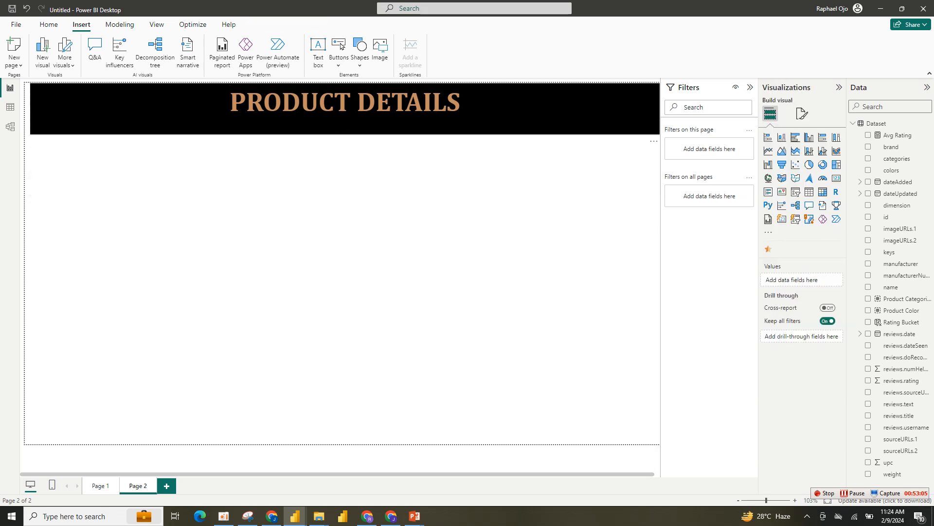
{"action": "left_click", "coordinate": [32, 109]}
{"action": "left_click_drag", "start_coordinate": [30, 109], "coordinate": [25, 109]}
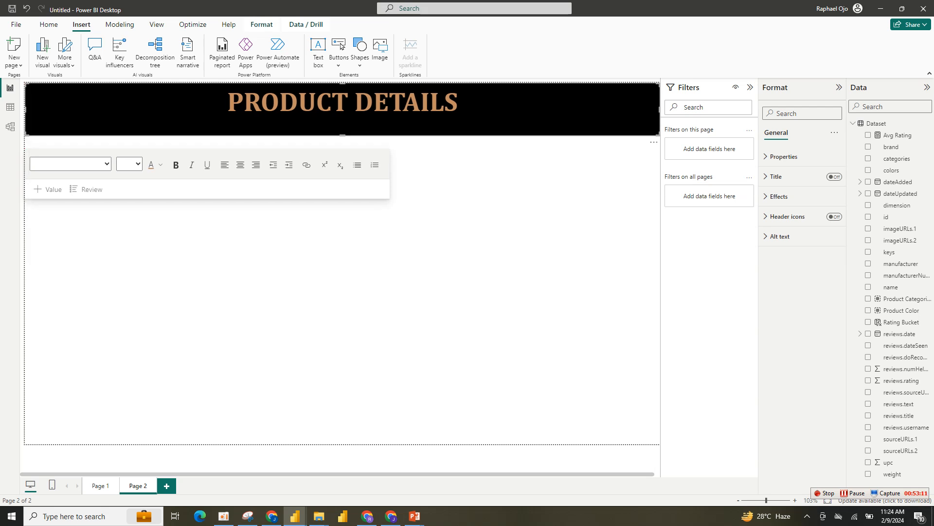
- Consult the brand image slicer and product table layout in the Product Review report, and return to the untitled report
{"action": "left_click", "coordinate": [295, 516]}
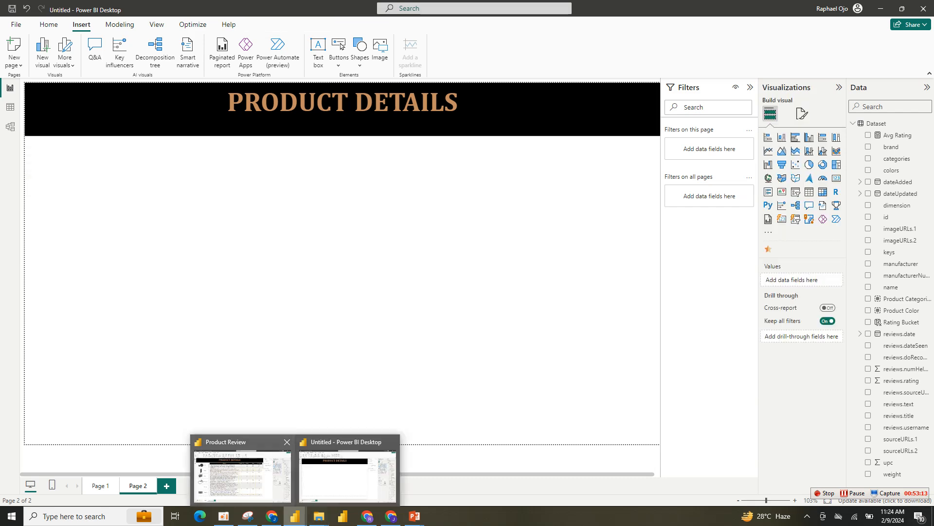
{"action": "left_click", "coordinate": [242, 470]}
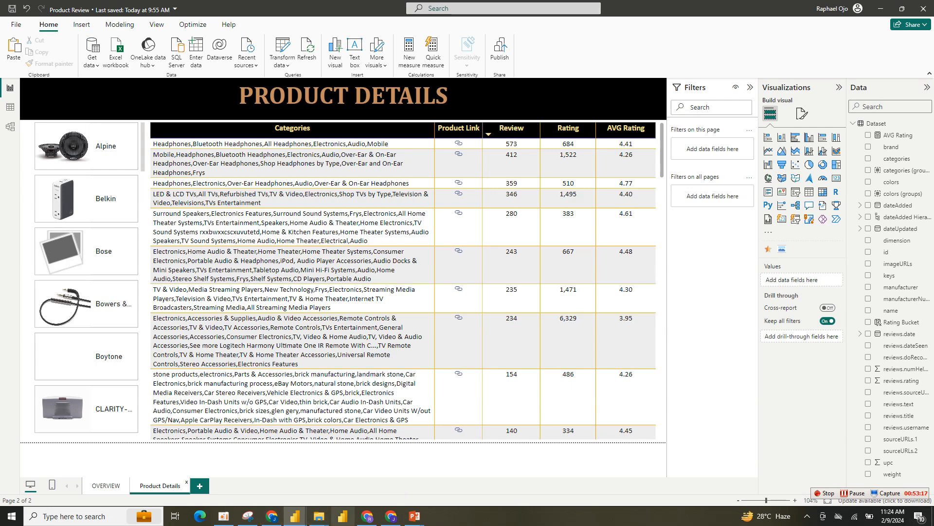
{"action": "mouse_move", "coordinate": [294, 516]}
{"action": "left_click", "coordinate": [349, 470]}
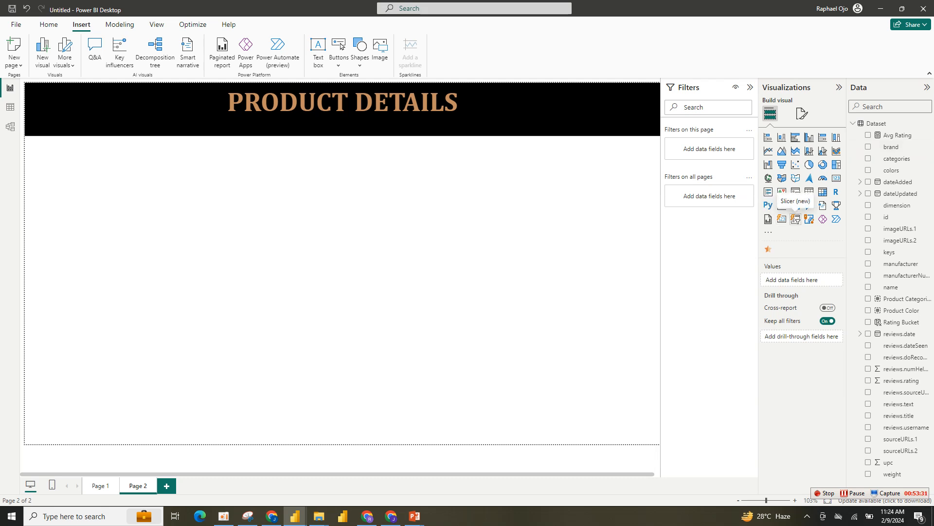
- Add a Slicer (new) visual below the banner along the page's left side, using the brand field
{"action": "left_click", "coordinate": [795, 219]}
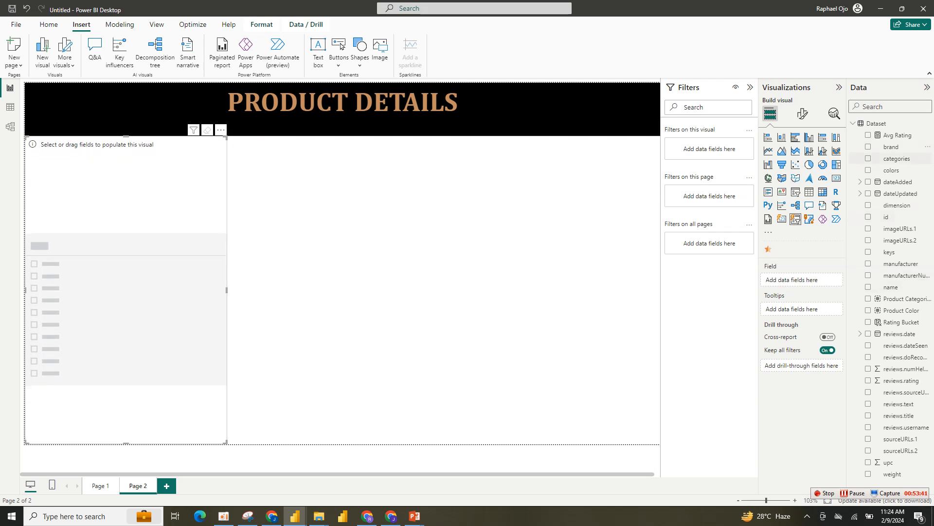
{"action": "left_click", "coordinate": [868, 147]}
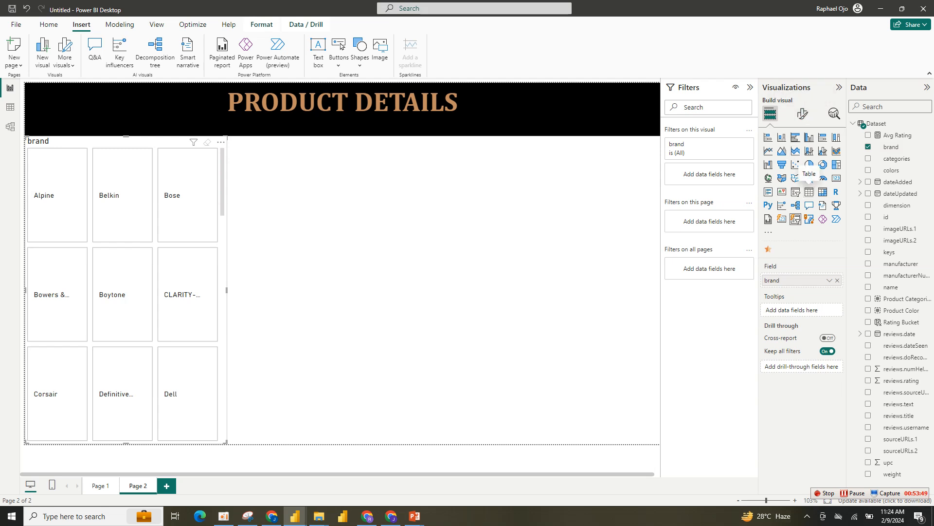
- Convert the brand slicer to a table and replace its brand field with sourceURLs.2
{"action": "left_click", "coordinate": [808, 191]}
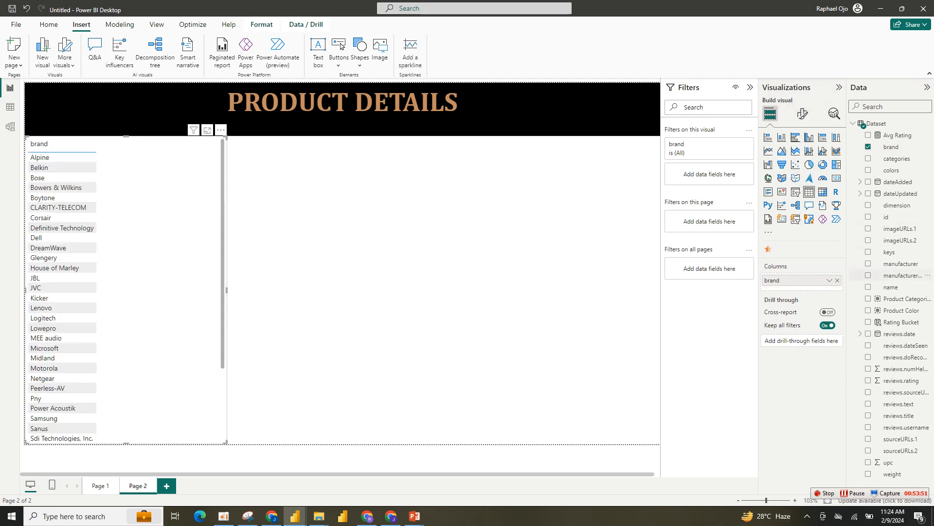
{"action": "left_click", "coordinate": [837, 280]}
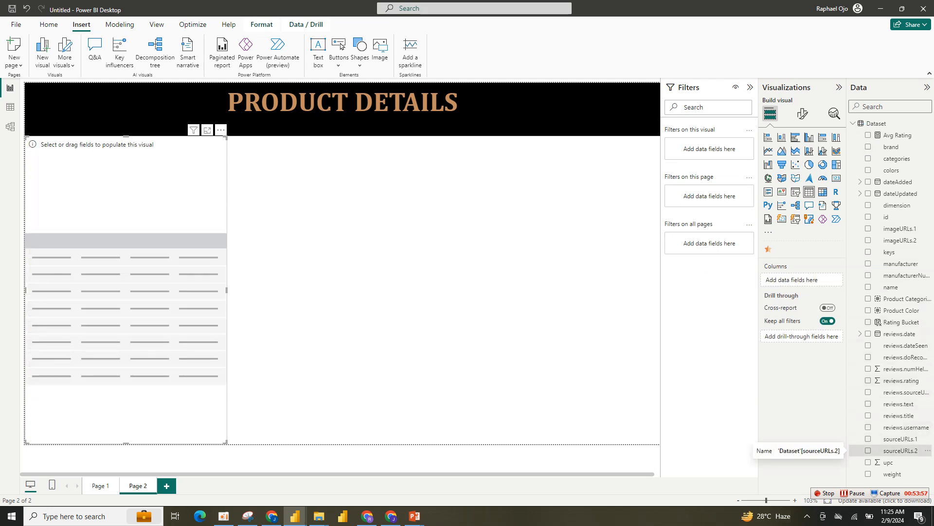
{"action": "left_click", "coordinate": [868, 450]}
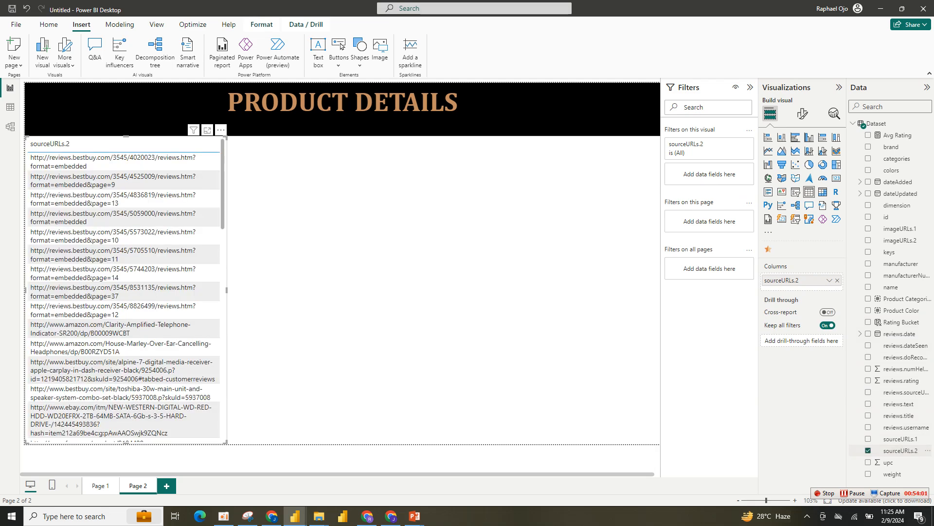
- Set the data category of the sourceURLs.2 column to Image URL
{"action": "left_click", "coordinate": [900, 450]}
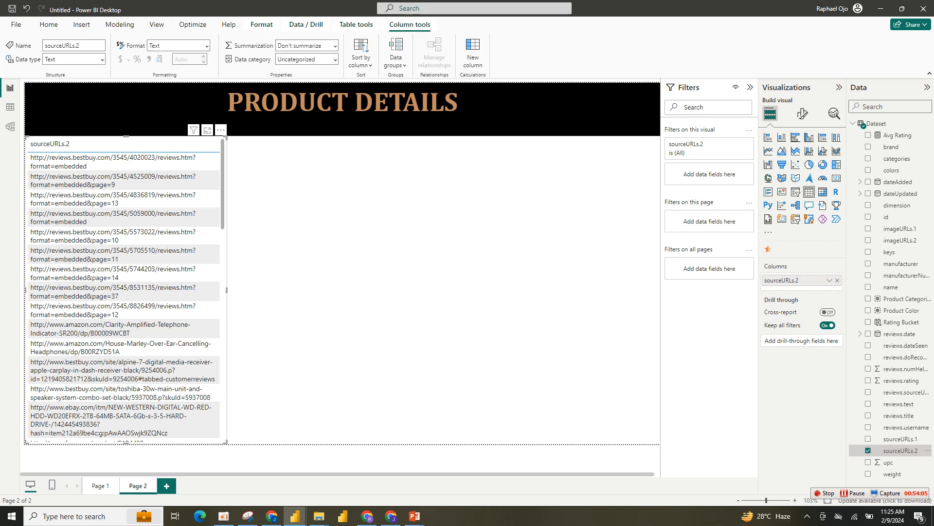
{"action": "left_click", "coordinate": [335, 59]}
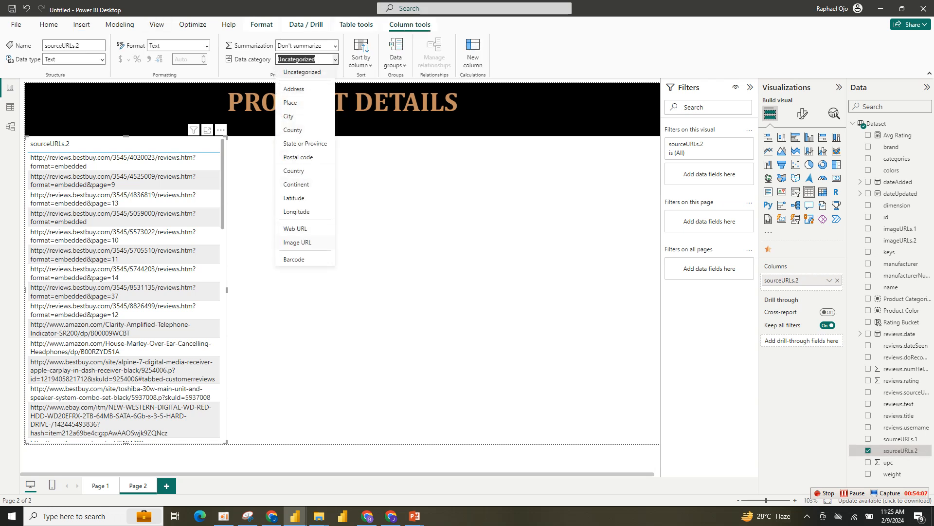
{"action": "left_click", "coordinate": [297, 242]}
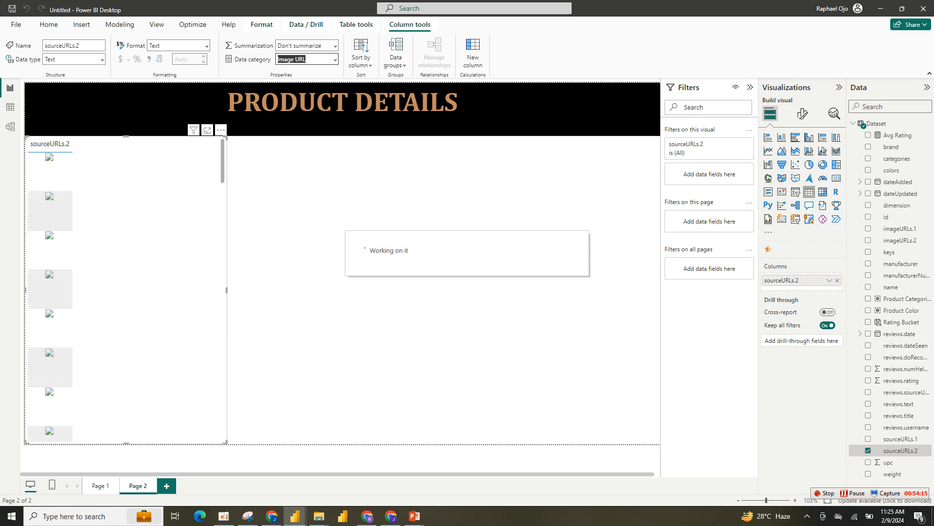
- Examine the images in the sourceURLs.2 table and its URL icon and image size formatting options
{"action": "scroll", "coordinate": [126, 290], "scroll_direction": "down", "scroll_amount": 3}
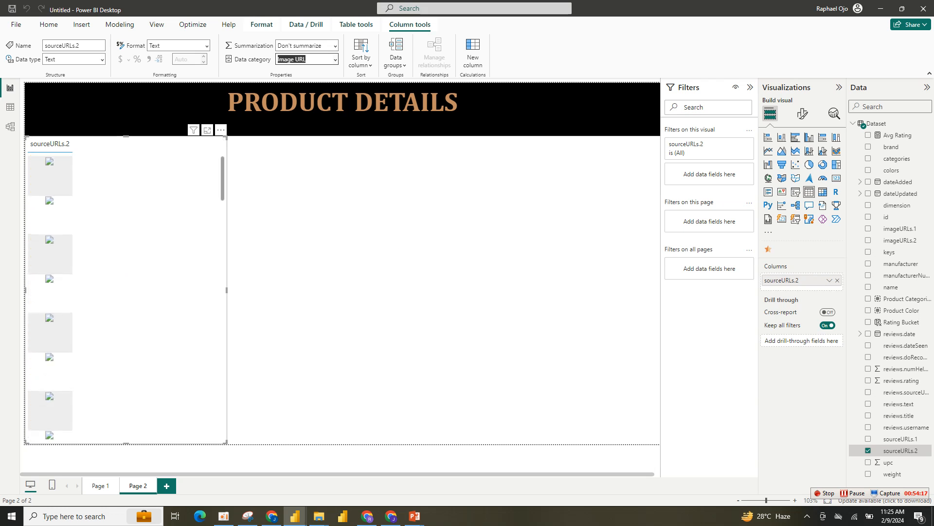
{"action": "scroll", "coordinate": [126, 290], "scroll_direction": "down", "scroll_amount": 5}
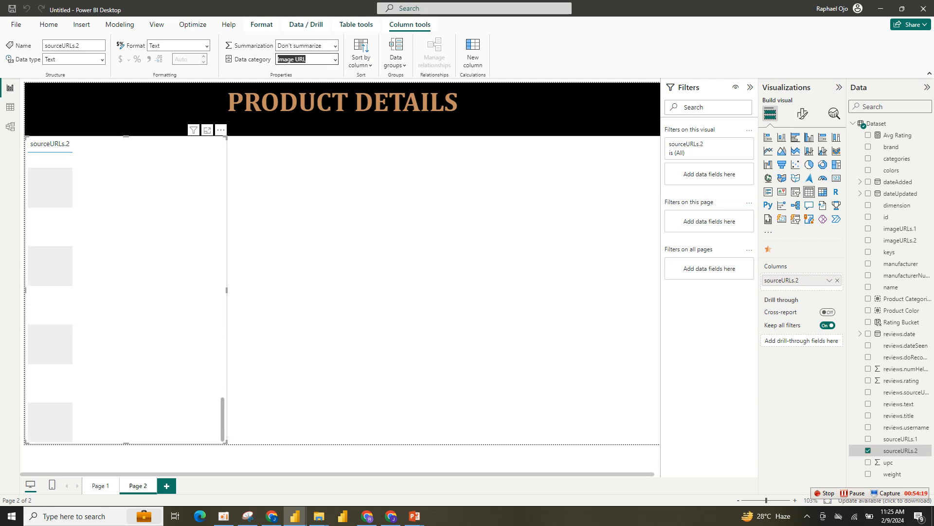
{"action": "scroll", "coordinate": [126, 290], "scroll_direction": "up", "scroll_amount": 9}
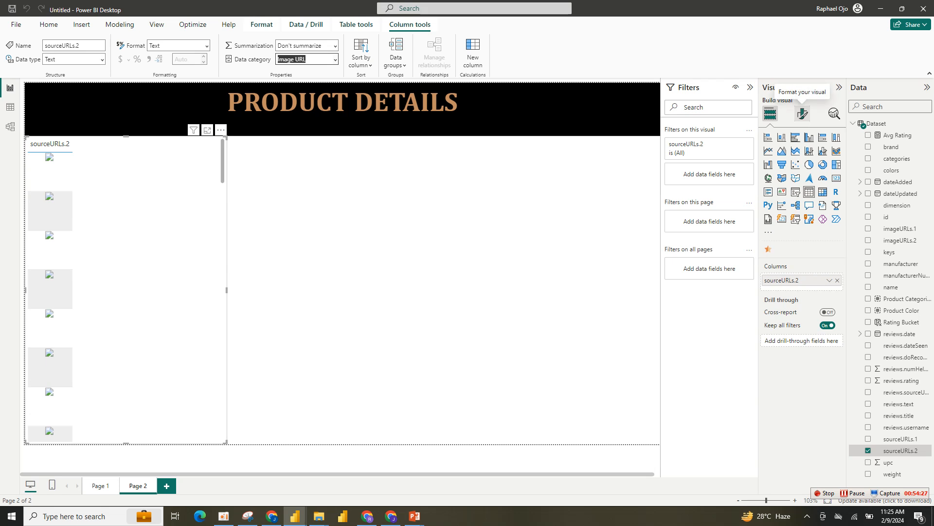
{"action": "left_click", "coordinate": [803, 113]}
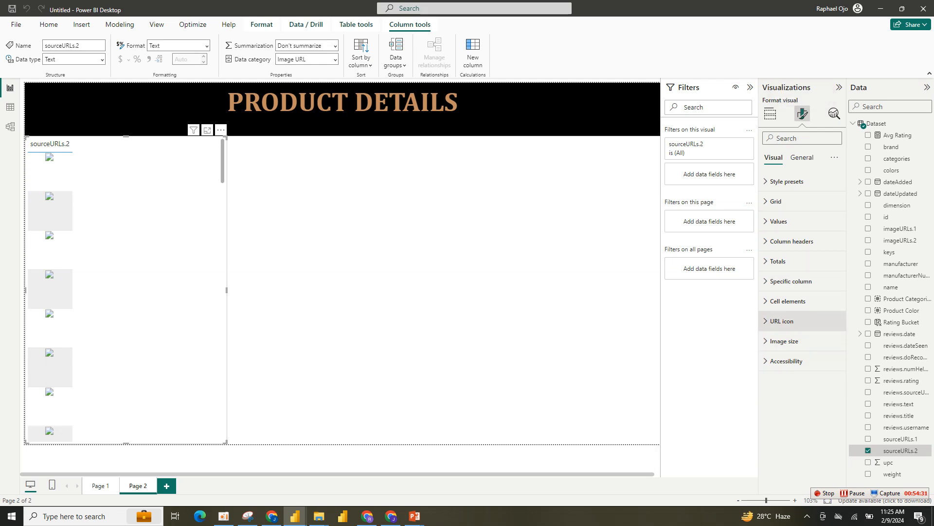
{"action": "left_click", "coordinate": [781, 320]}
{"action": "left_click", "coordinate": [784, 382]}
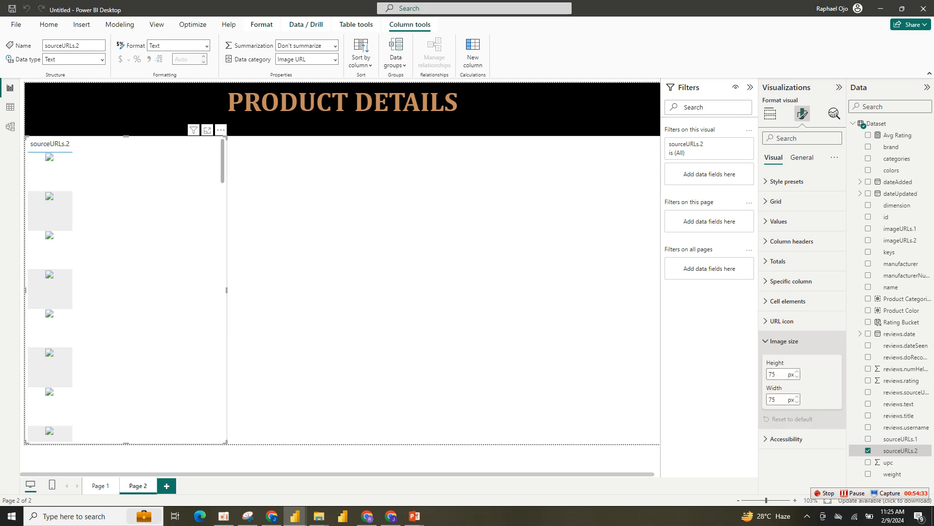
{"action": "left_click", "coordinate": [784, 341]}
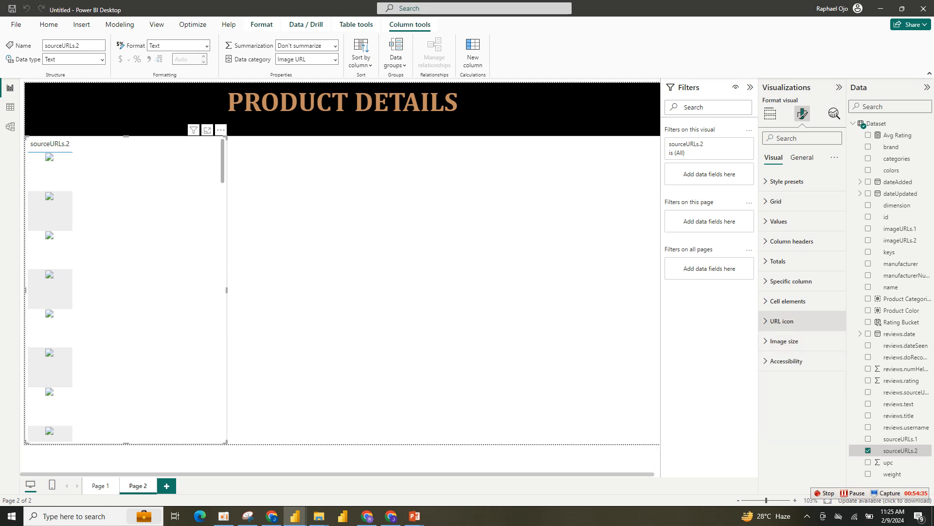
{"action": "left_click", "coordinate": [782, 321]}
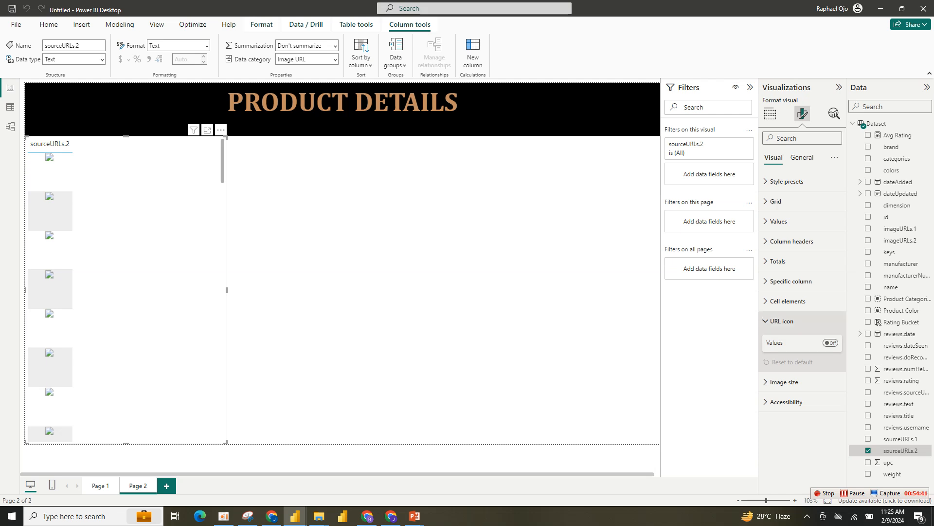
{"action": "left_click", "coordinate": [781, 321]}
- Set the table's image size to 77 px high and 79 px wide
{"action": "left_click", "coordinate": [784, 342]}
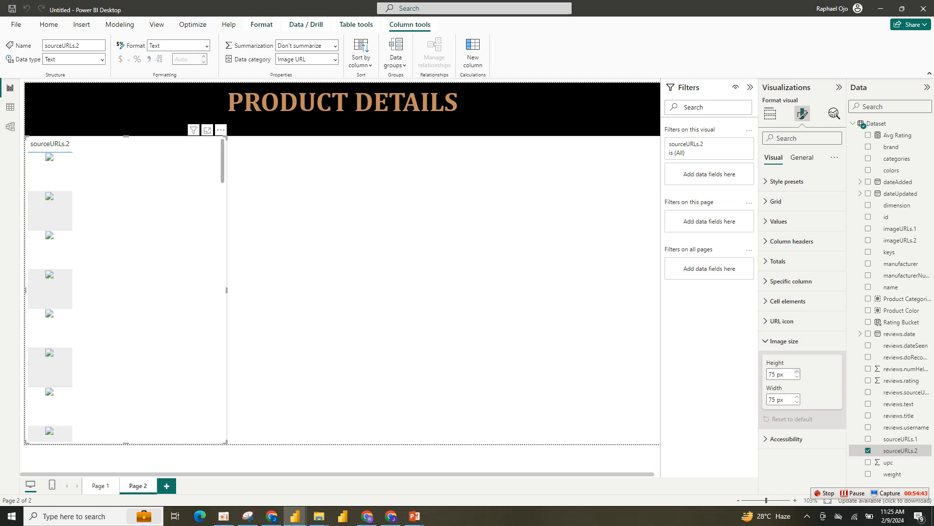
{"action": "left_click", "coordinate": [797, 371]}
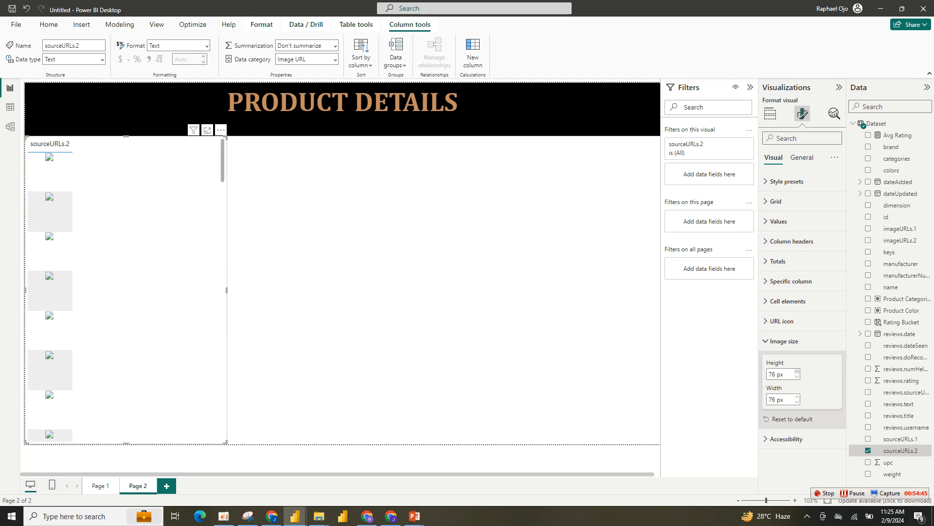
{"action": "left_click", "coordinate": [797, 372]}
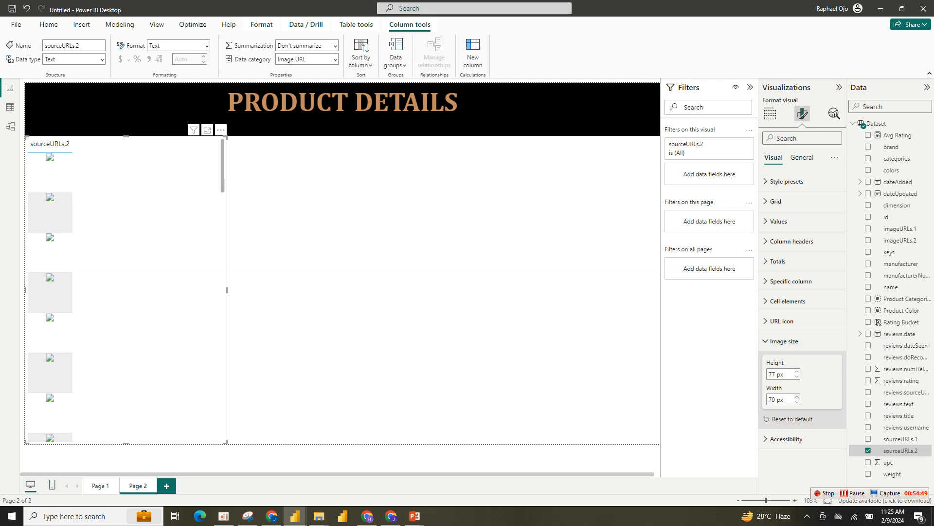
{"action": "left_click", "coordinate": [797, 397]}
{"action": "left_click", "coordinate": [797, 397]}
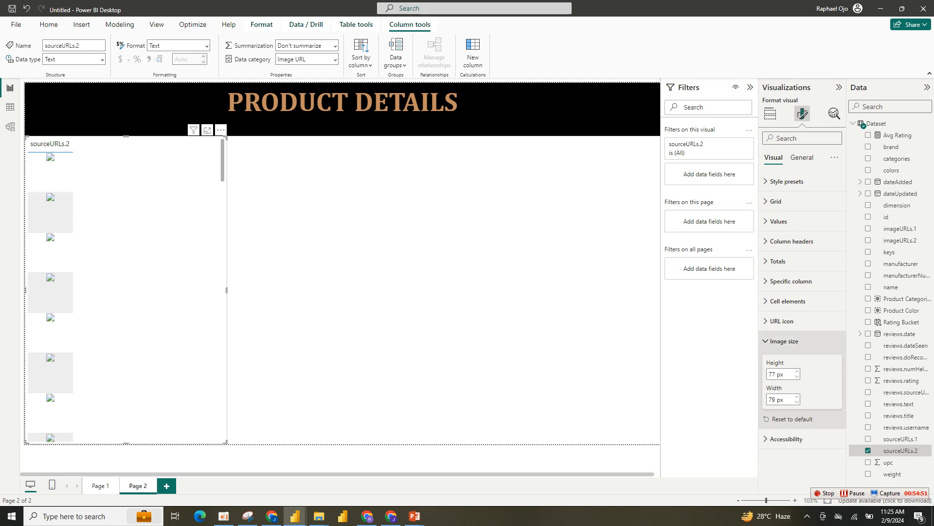
{"action": "left_click", "coordinate": [784, 340]}
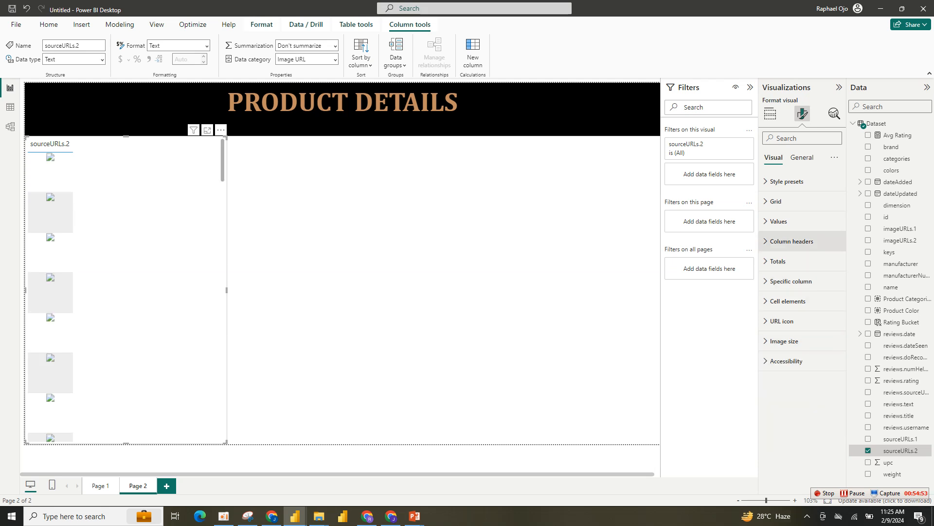
- Remove sourceURLs.2 from the table and convert the visual to a Slicer (new) using the brand field
{"action": "left_click", "coordinate": [770, 114]}
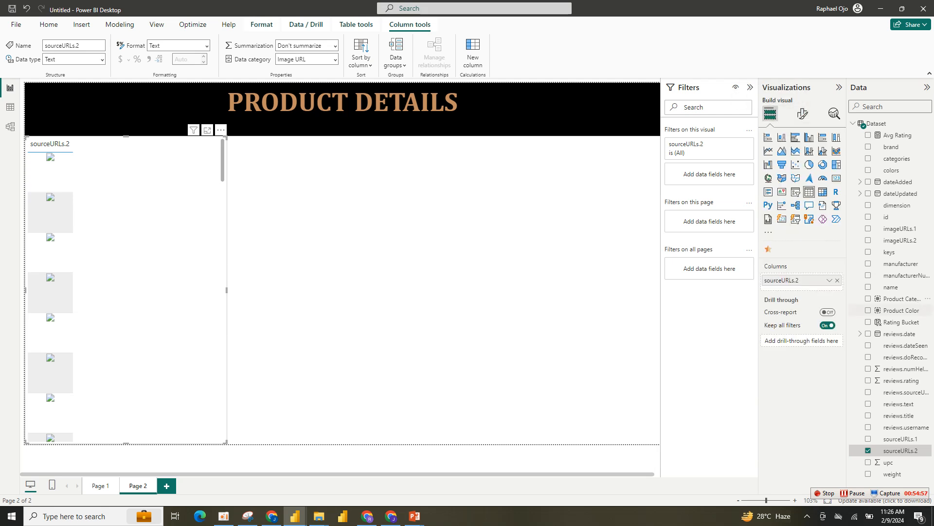
{"action": "left_click_drag", "start_coordinate": [790, 280], "coordinate": [711, 281]}
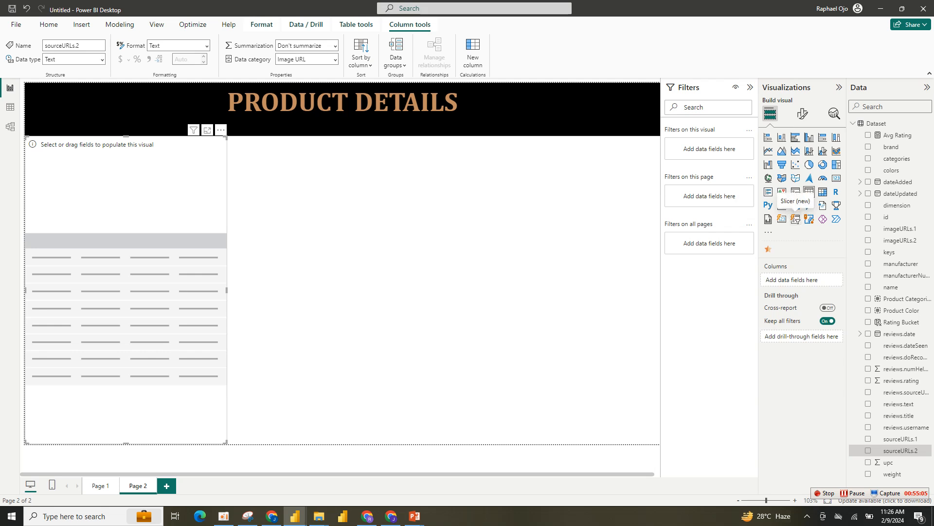
{"action": "left_click", "coordinate": [796, 218]}
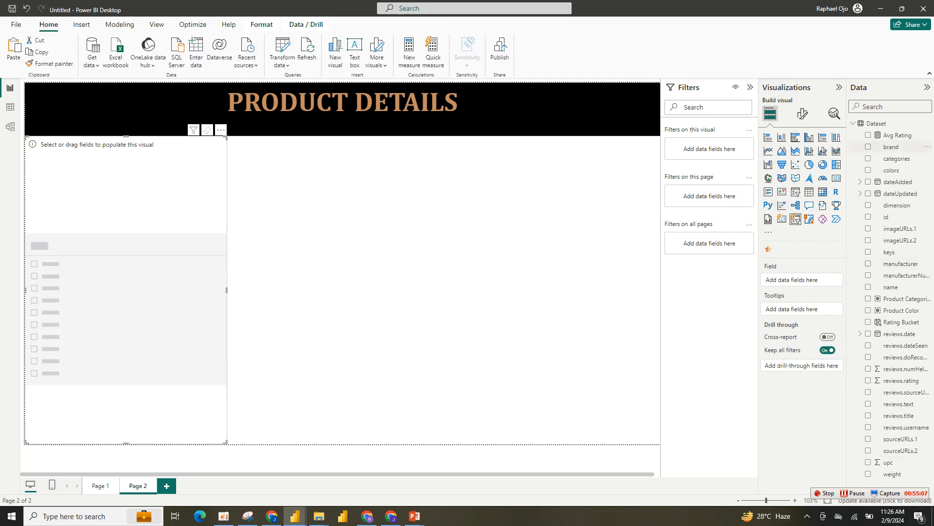
{"action": "left_click", "coordinate": [869, 146]}
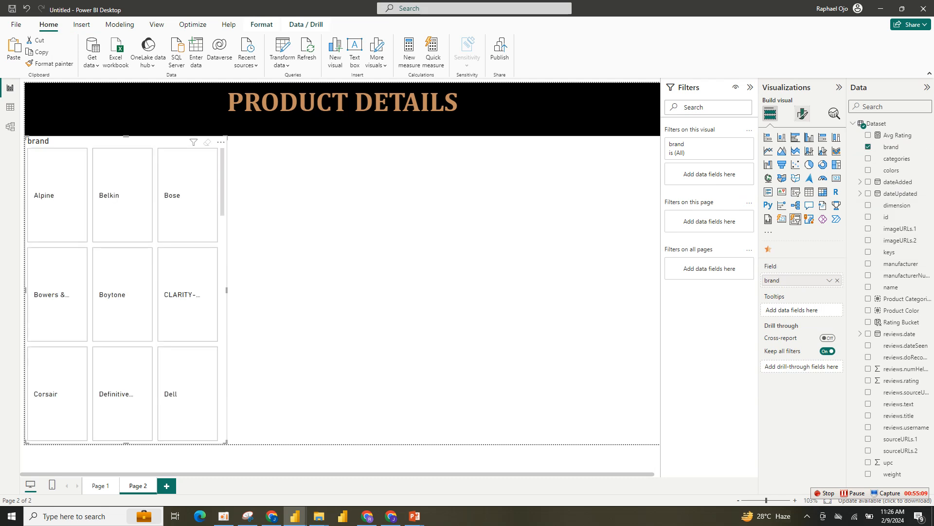
- Add imageURLs.1 as the image field of the brand slicer
{"action": "left_click", "coordinate": [802, 113]}
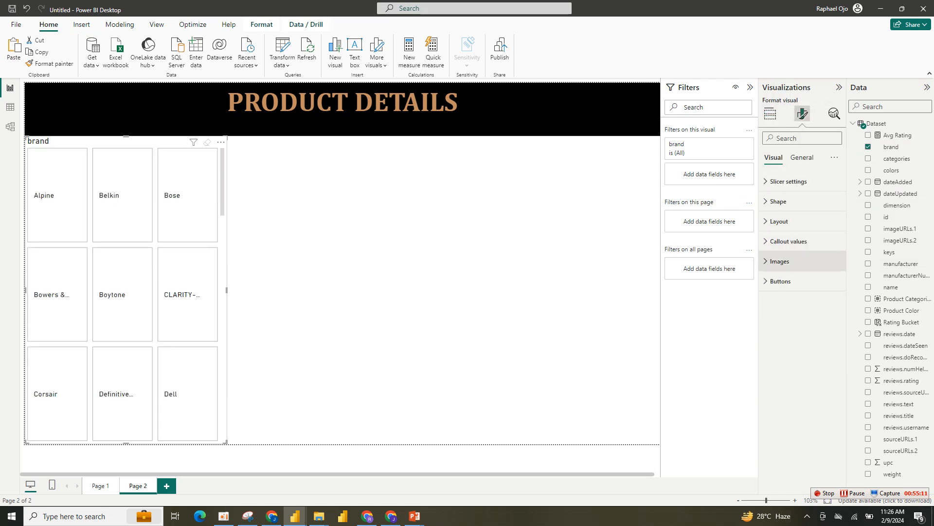
{"action": "left_click", "coordinate": [779, 261]}
{"action": "left_click", "coordinate": [802, 362]}
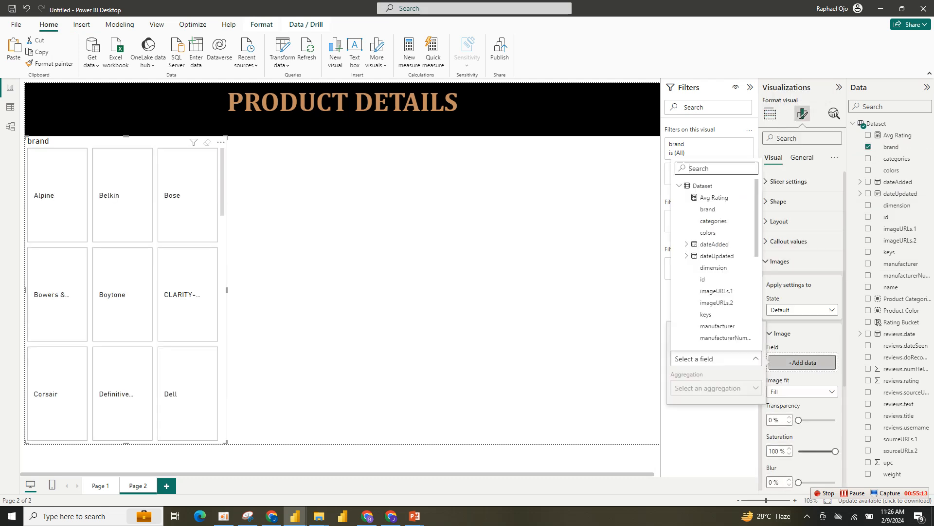
{"action": "left_click", "coordinate": [716, 290]}
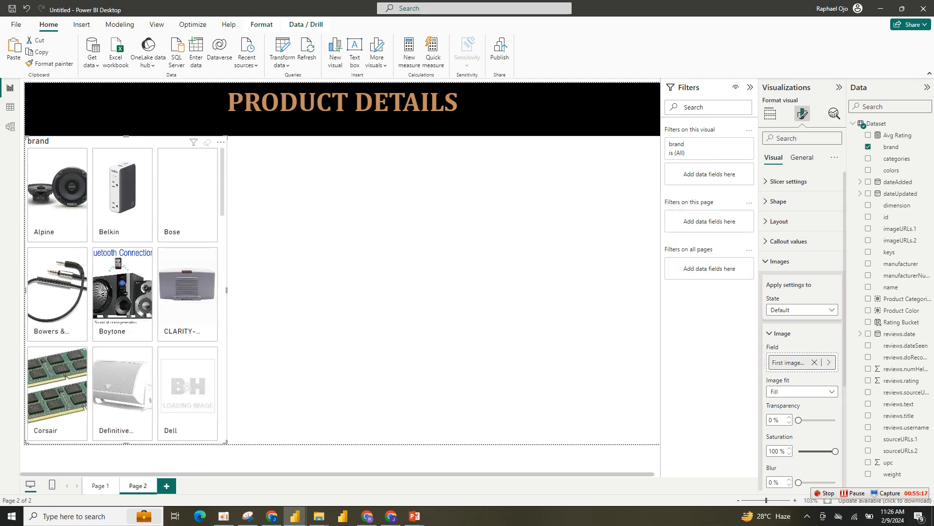
{"action": "left_click", "coordinate": [779, 261]}
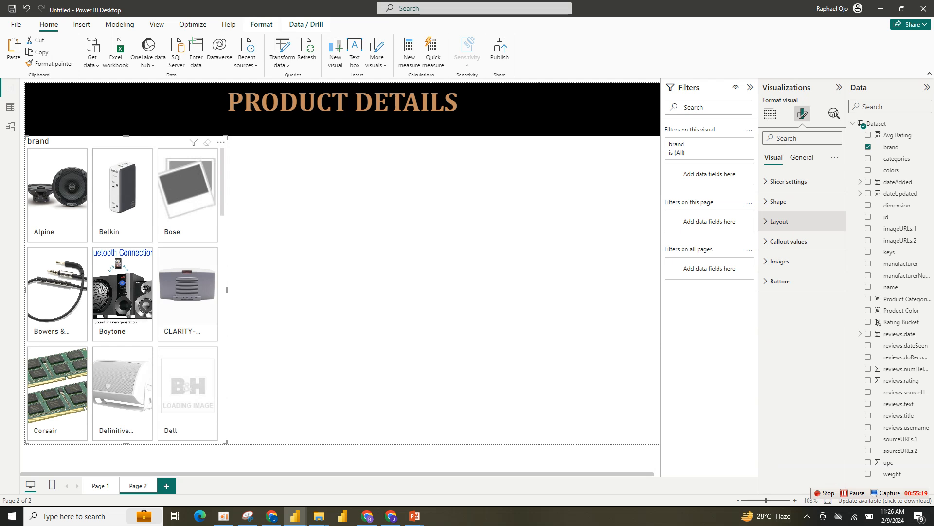
- Set the brand slicer's layout to 1 row and 1 column, keeping the rectangle shape
{"action": "left_click", "coordinate": [779, 221]}
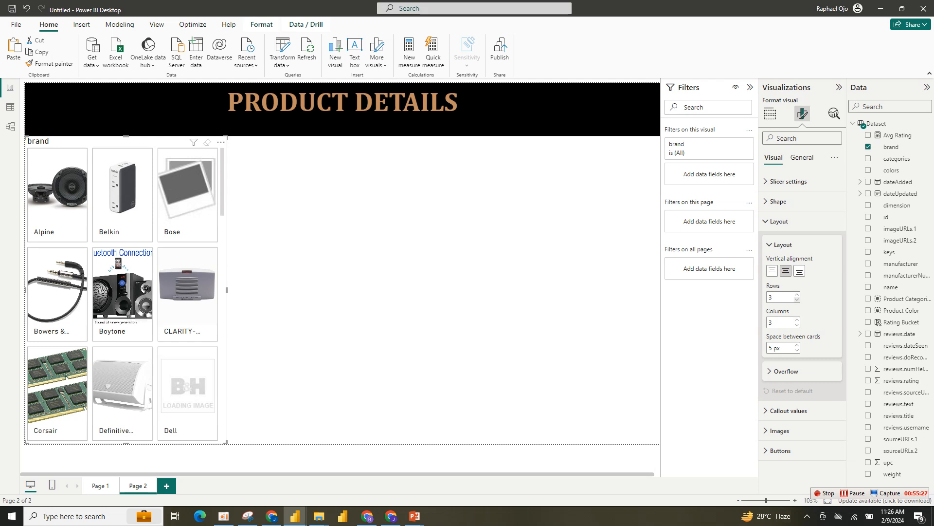
{"action": "left_click", "coordinate": [797, 300]}
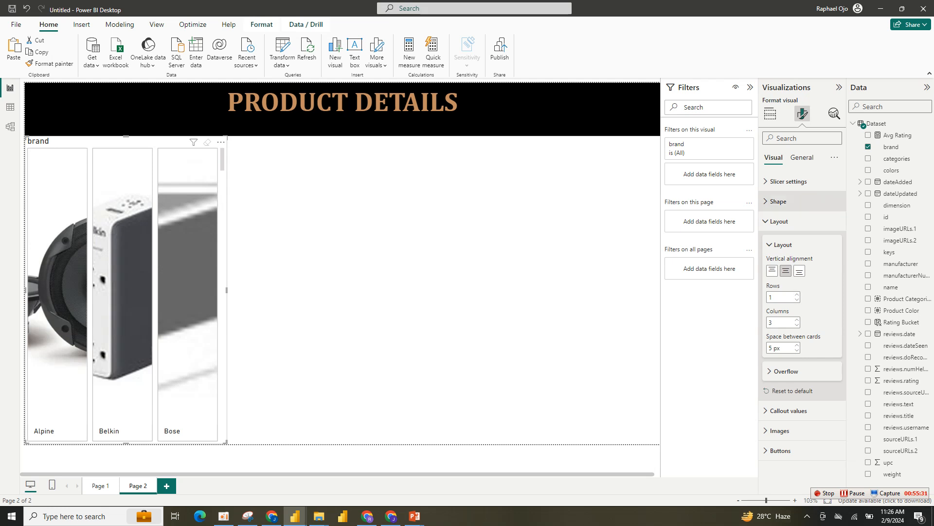
{"action": "left_click", "coordinate": [778, 201]}
{"action": "left_click", "coordinate": [802, 234]}
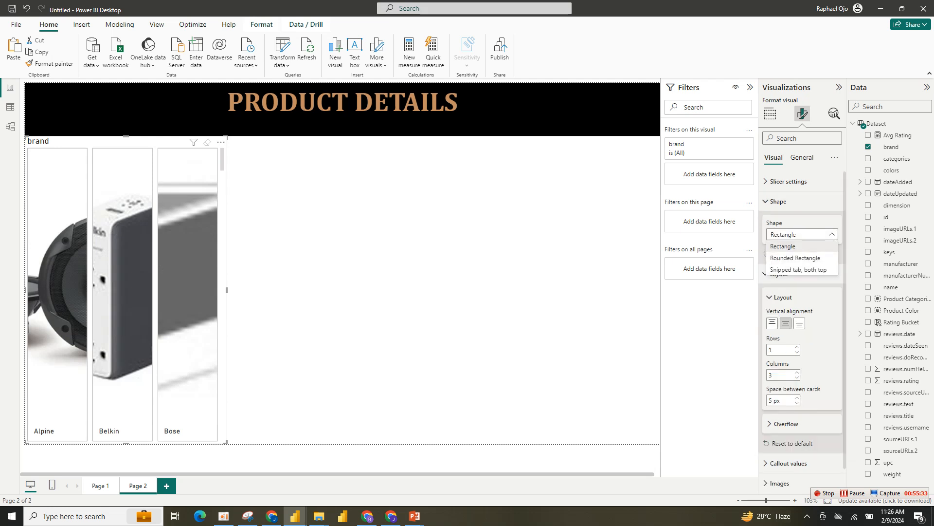
{"action": "left_click", "coordinate": [802, 234]}
{"action": "left_click", "coordinate": [778, 201]}
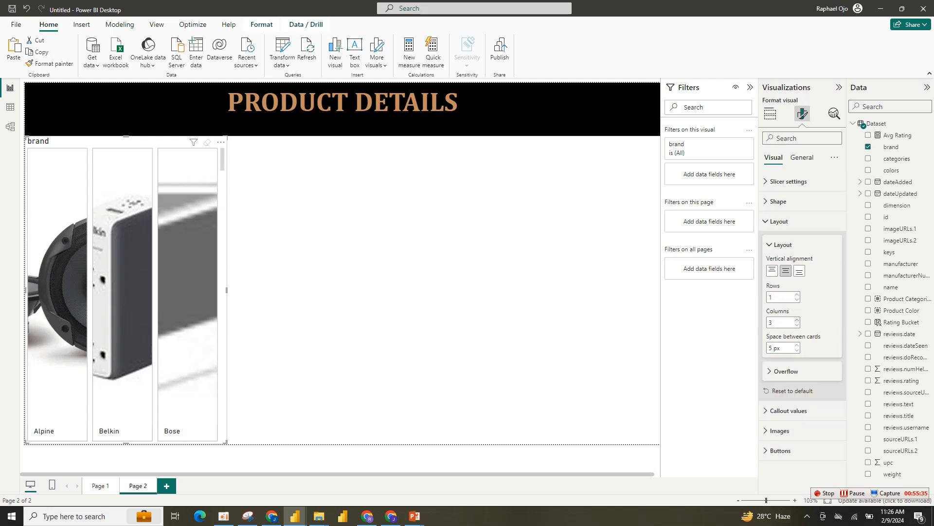
{"action": "left_click", "coordinate": [797, 325]}
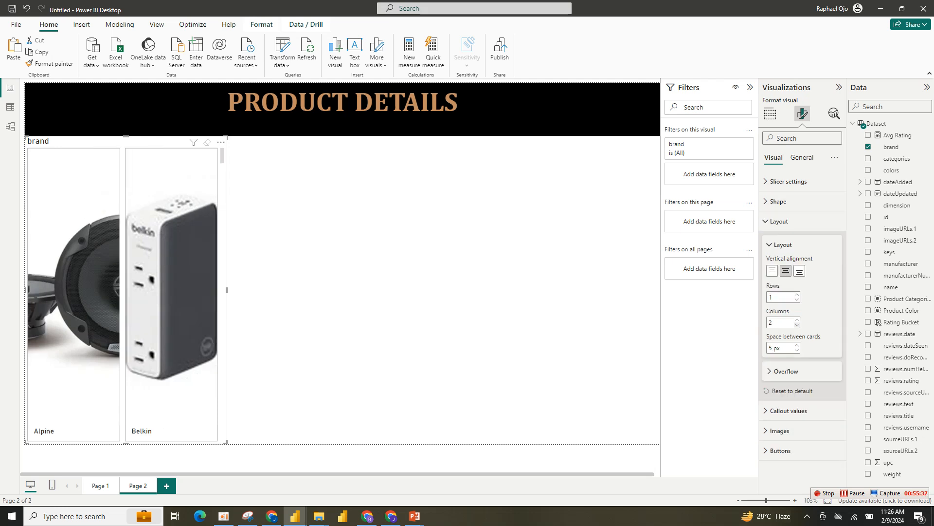
{"action": "left_click", "coordinate": [796, 325]}
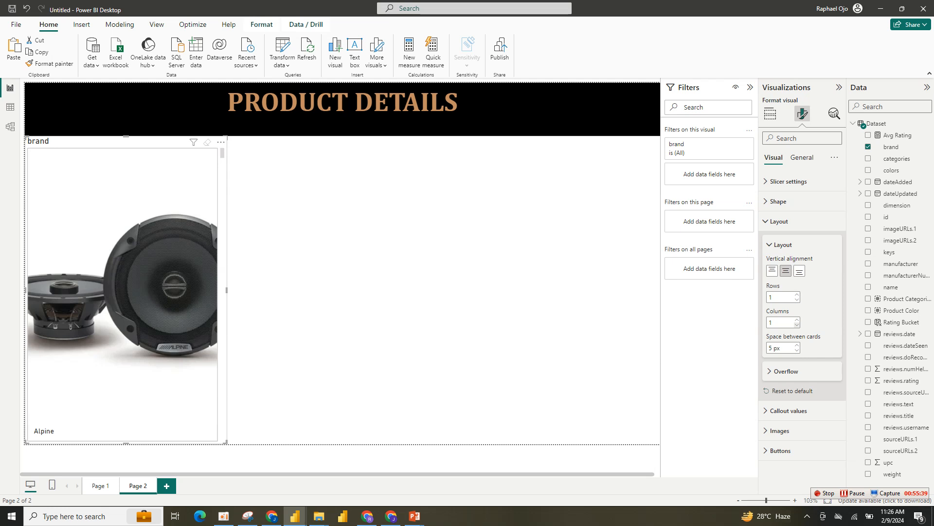
- Set the brand slicer's layout to 6 rows and narrow the slicer from its right edge
{"action": "left_click", "coordinate": [797, 300]}
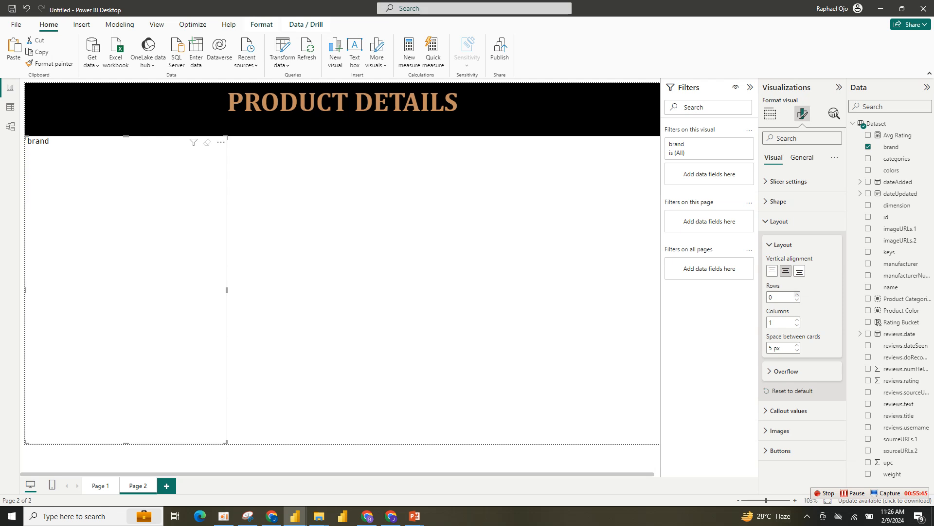
{"action": "double_click", "coordinate": [797, 295]}
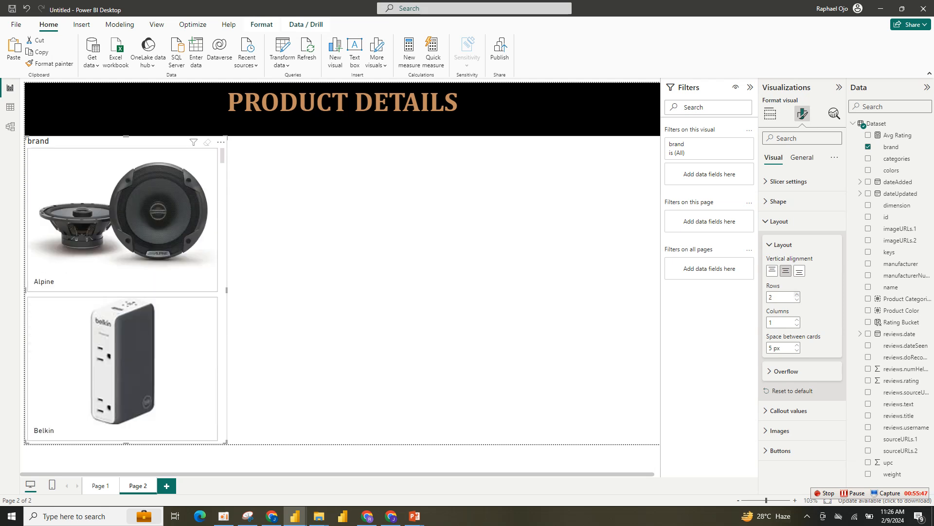
{"action": "left_click", "coordinate": [797, 294]}
{"action": "left_click", "coordinate": [797, 293]}
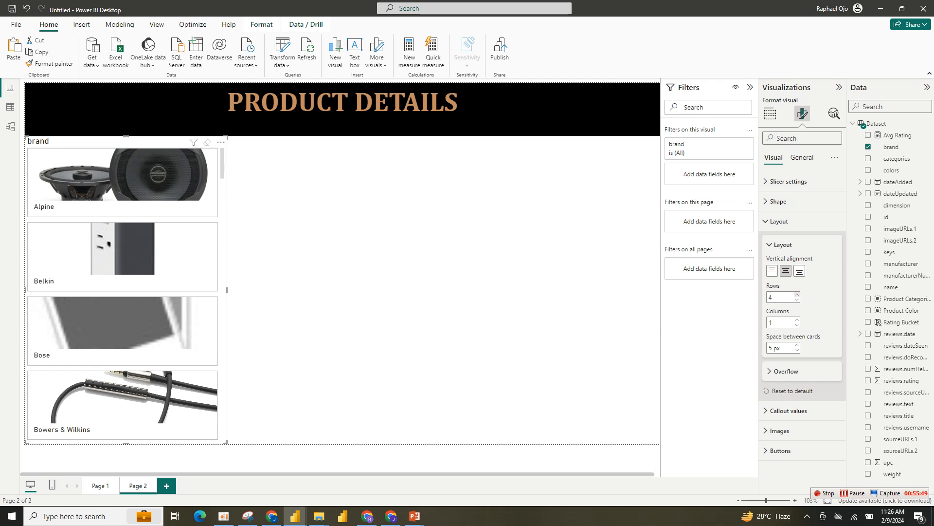
{"action": "left_click", "coordinate": [797, 294]}
{"action": "left_click", "coordinate": [797, 294]}
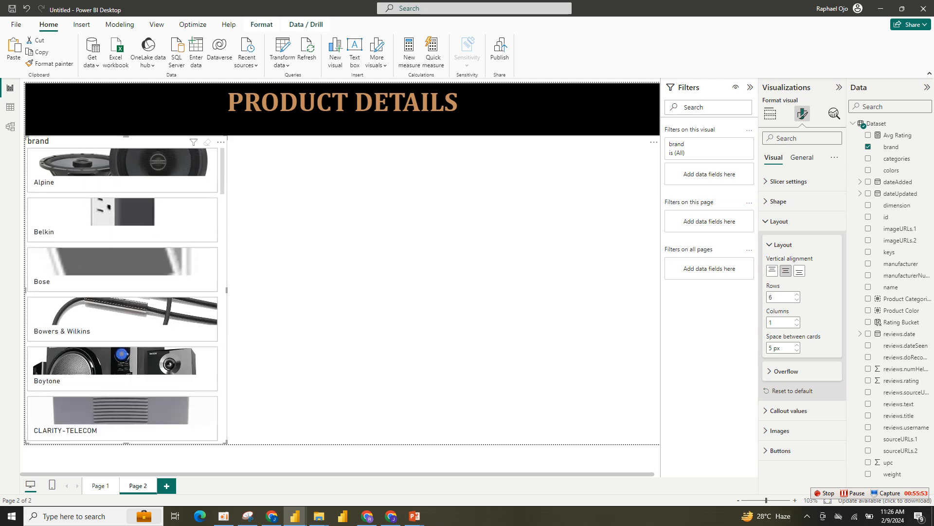
{"action": "left_click_drag", "start_coordinate": [226, 290], "coordinate": [168, 290]}
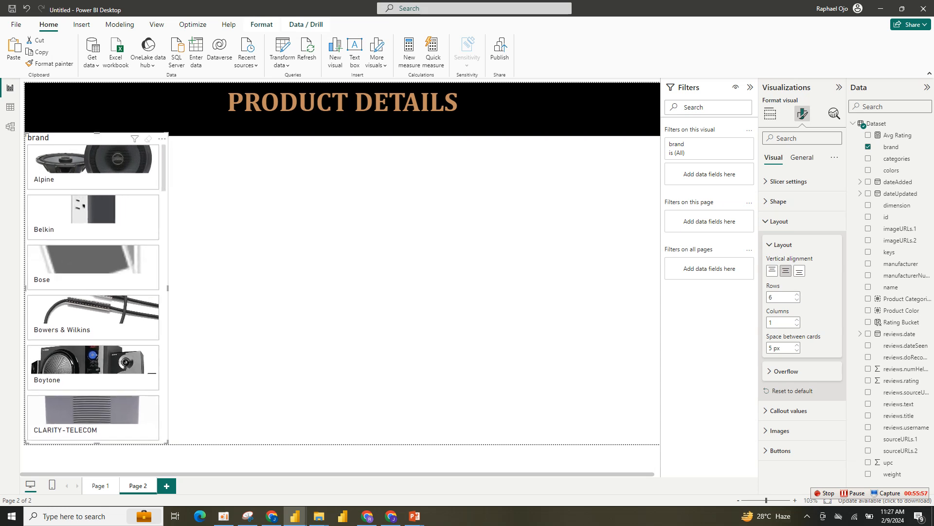
- Set the brand slicer's image fit to Normal, saturation to 0% and image position to Left
{"action": "left_click", "coordinate": [783, 244]}
{"action": "left_click", "coordinate": [780, 327]}
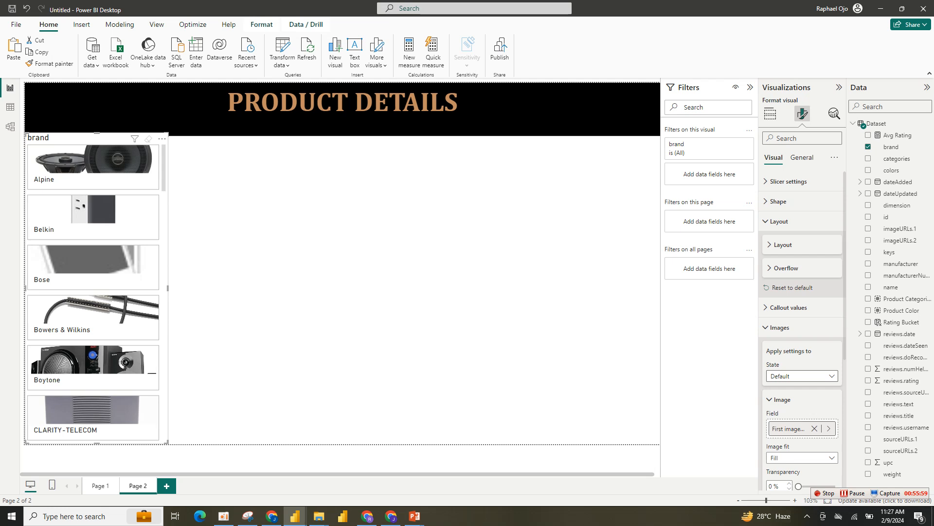
{"action": "scroll", "coordinate": [803, 331], "scroll_direction": "down", "scroll_amount": 4}
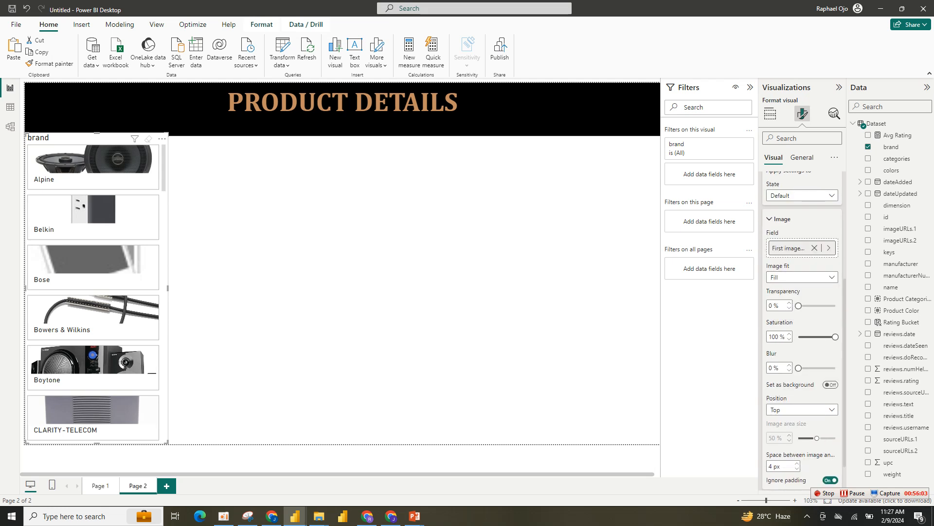
{"action": "left_click_drag", "start_coordinate": [836, 337], "coordinate": [798, 337]}
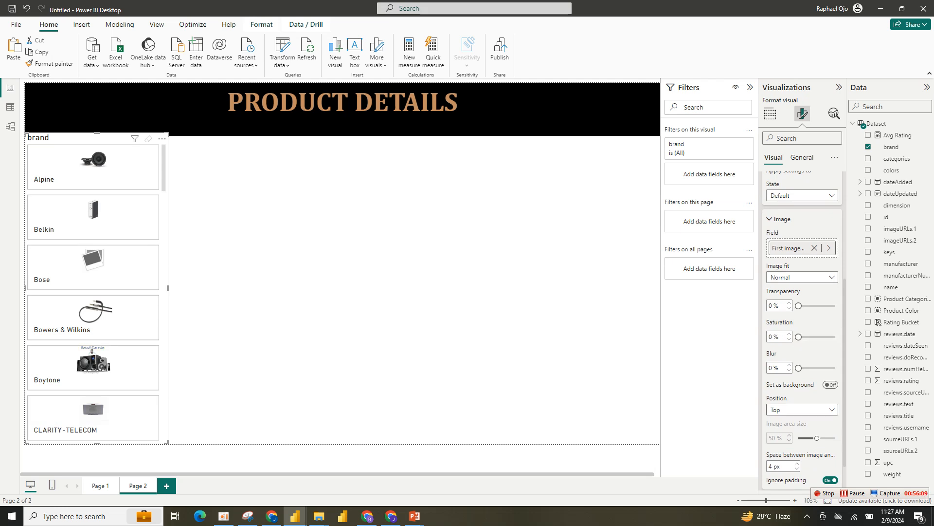
{"action": "left_click", "coordinate": [802, 409]}
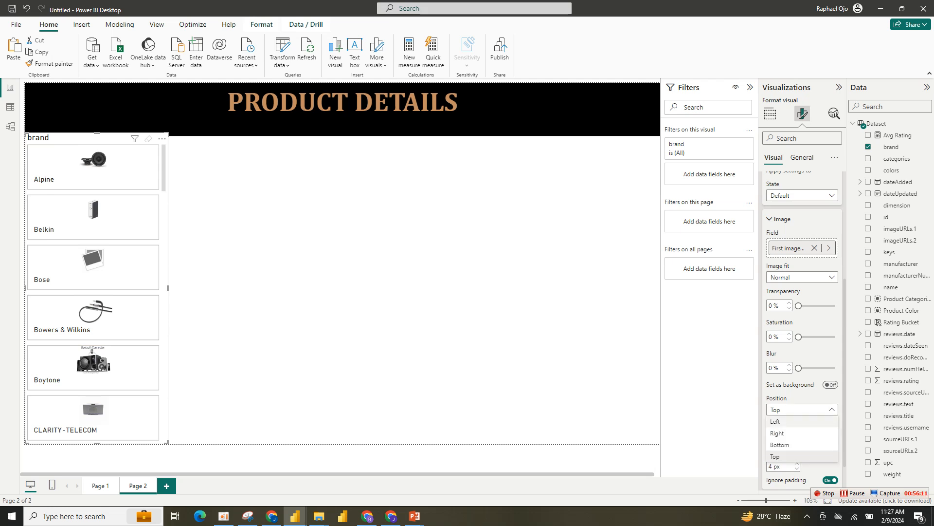
{"action": "left_click", "coordinate": [783, 422]}
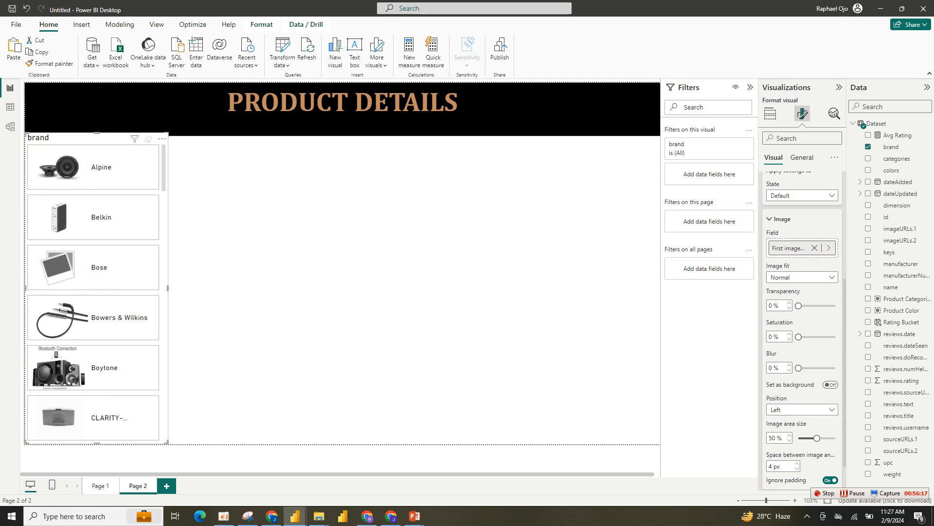
- Turn off the brand slicer's title and background, and check the remaining brand cards
{"action": "left_click", "coordinate": [801, 157]}
{"action": "left_click", "coordinate": [834, 202]}
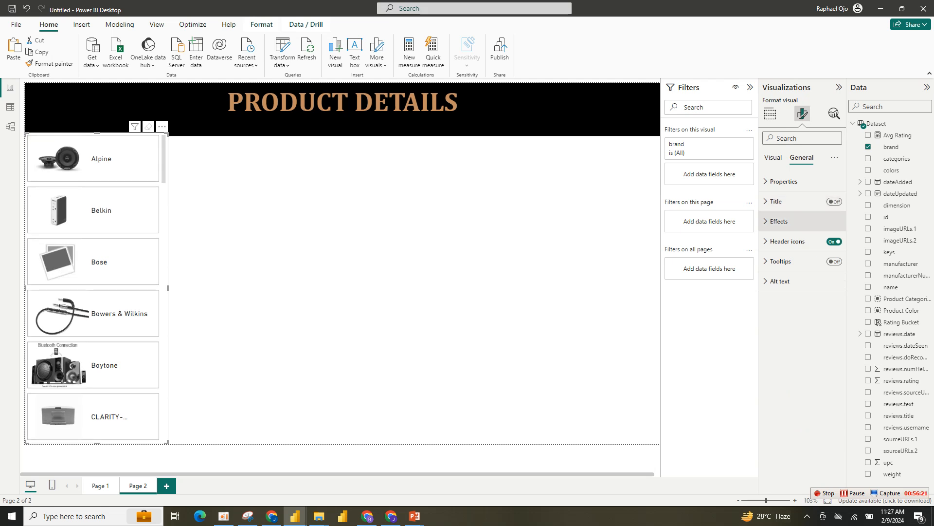
{"action": "left_click", "coordinate": [777, 201]}
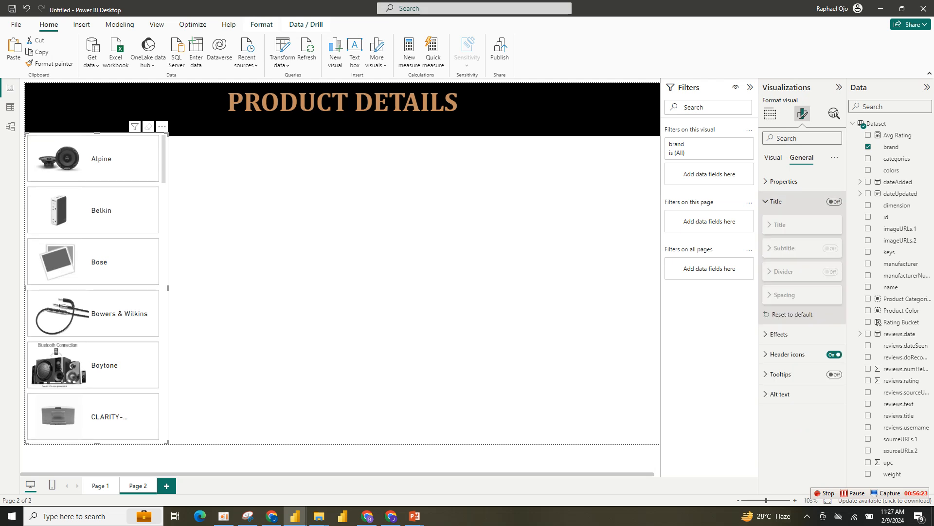
{"action": "left_click", "coordinate": [776, 202]}
{"action": "left_click", "coordinate": [779, 222]}
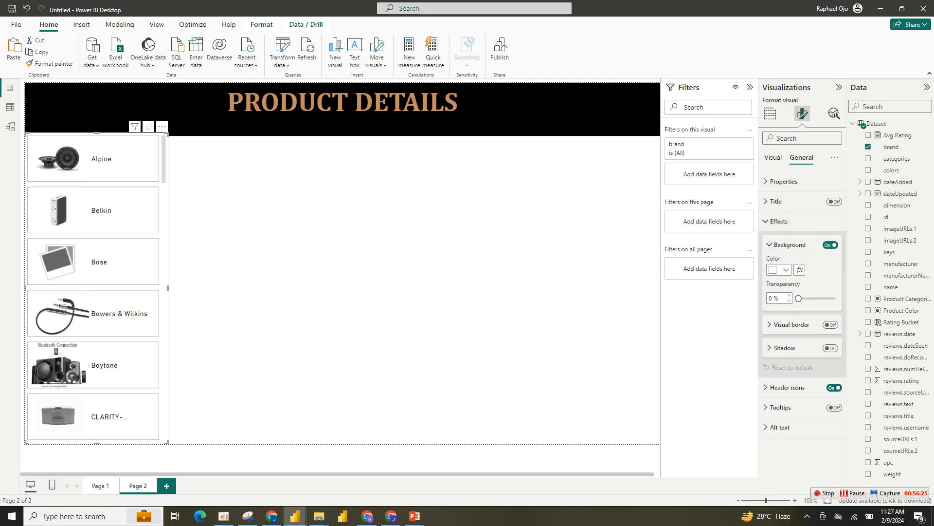
{"action": "left_click", "coordinate": [830, 245]}
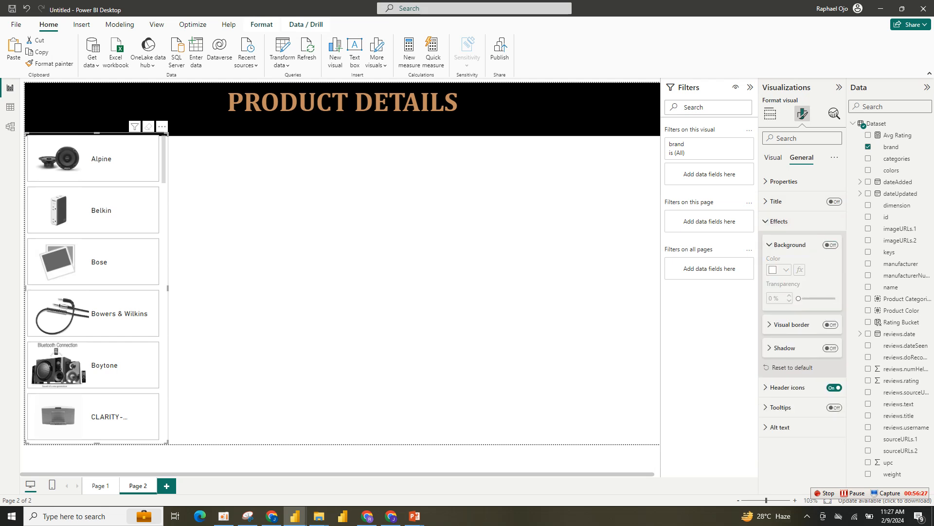
{"action": "scroll", "coordinate": [97, 287], "scroll_direction": "down", "scroll_amount": 15}
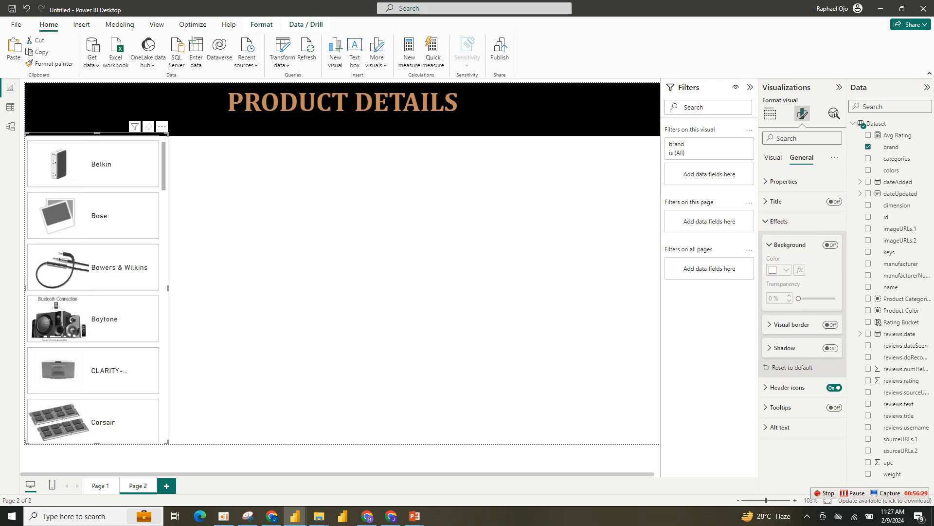
{"action": "scroll", "coordinate": [97, 287], "scroll_direction": "up", "scroll_amount": 15}
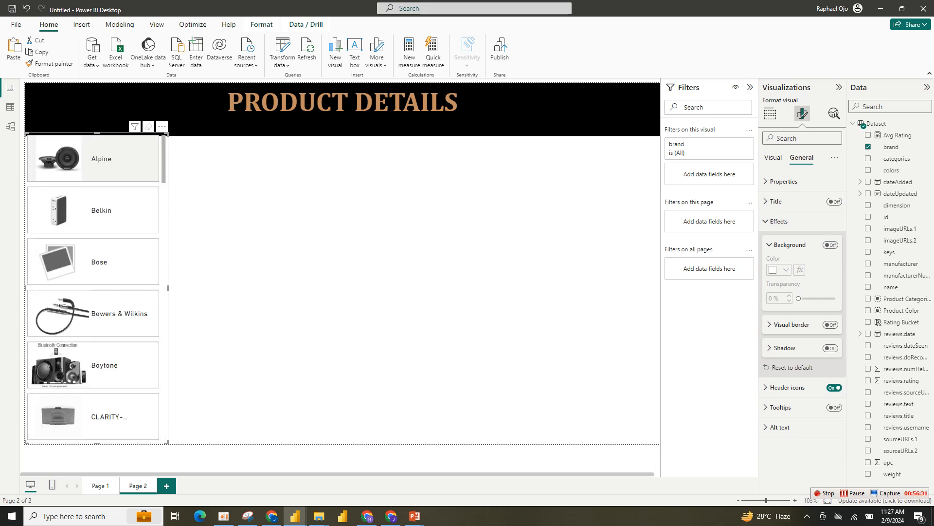
- Lower the brand slicer's upper edge so it starts just below the title banner
{"action": "left_click", "coordinate": [253, 187]}
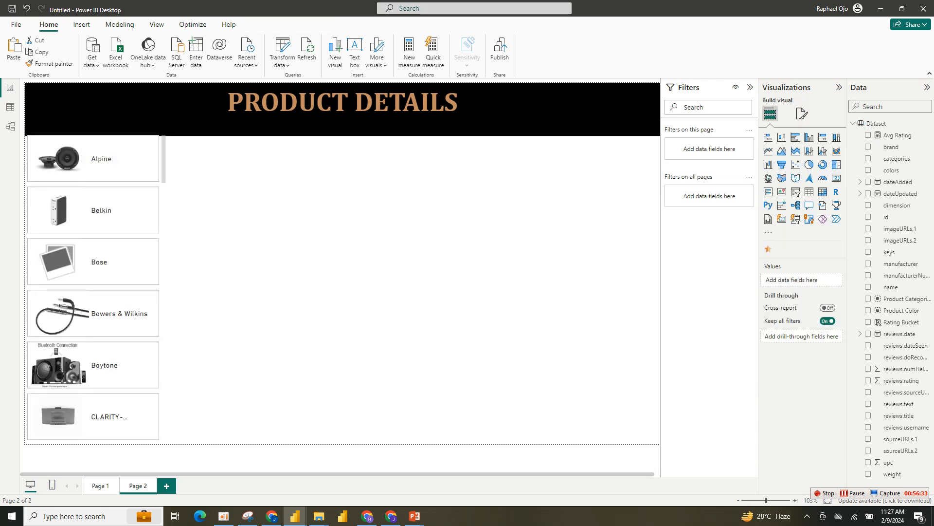
{"action": "left_click", "coordinate": [164, 209]}
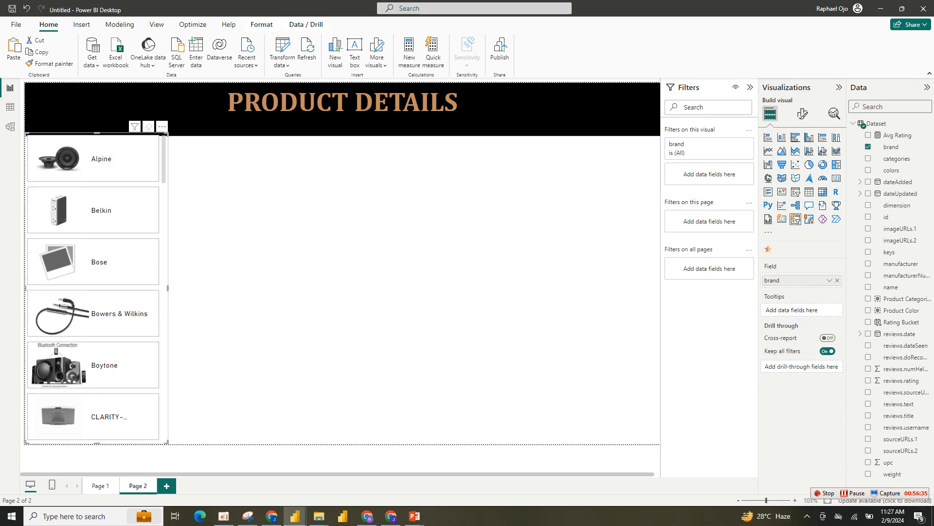
{"action": "left_click_drag", "start_coordinate": [96, 133], "coordinate": [96, 137]}
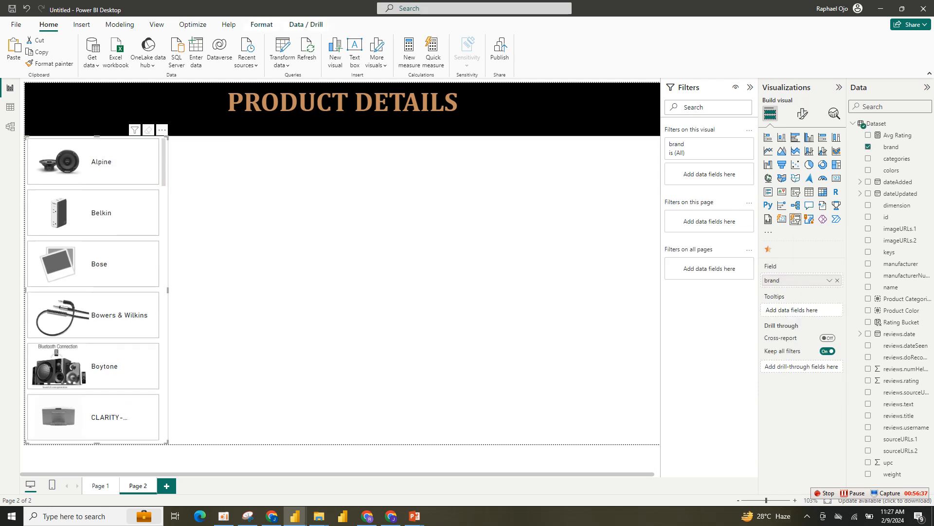
- Insert a table beside the brand slicer, narrow it slightly and add the categories and sourceURLs.1 fields
{"action": "left_click", "coordinate": [312, 219]}
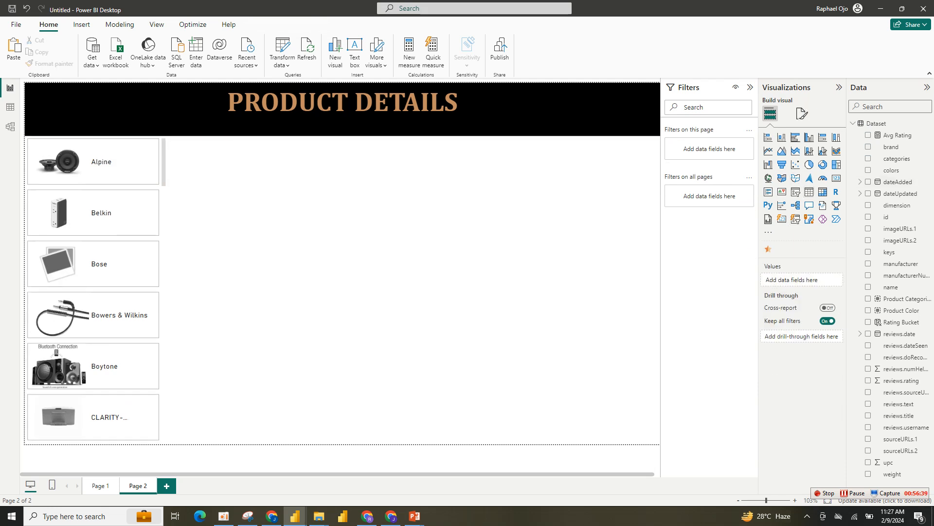
{"action": "left_click", "coordinate": [810, 191]}
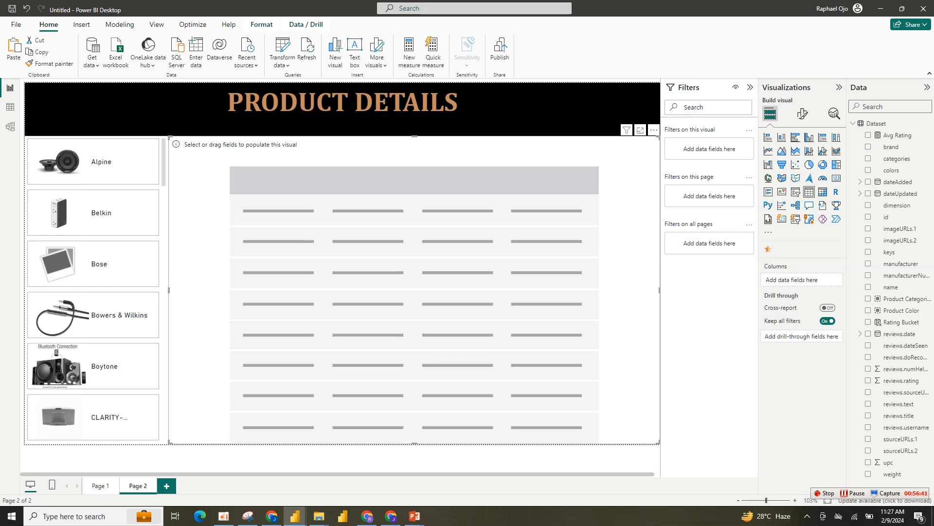
{"action": "left_click_drag", "start_coordinate": [659, 442], "coordinate": [655, 442]}
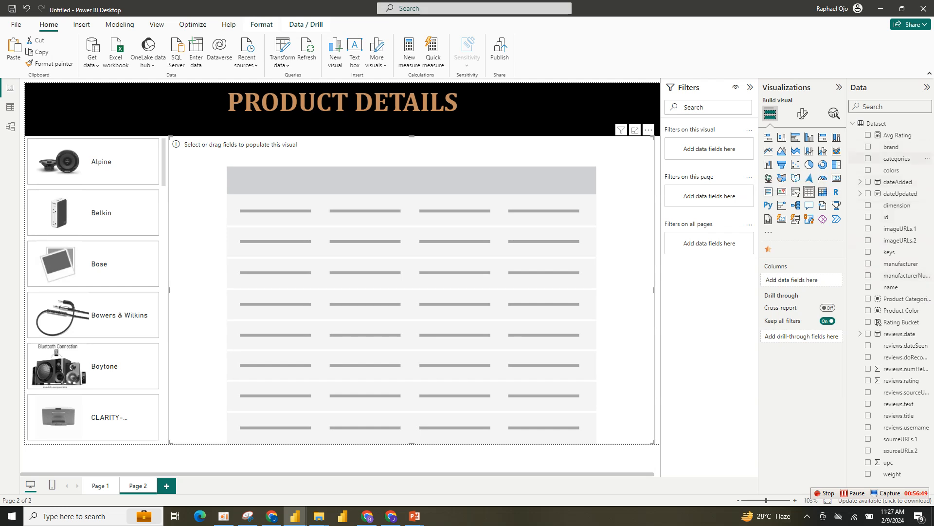
{"action": "left_click", "coordinate": [868, 158]}
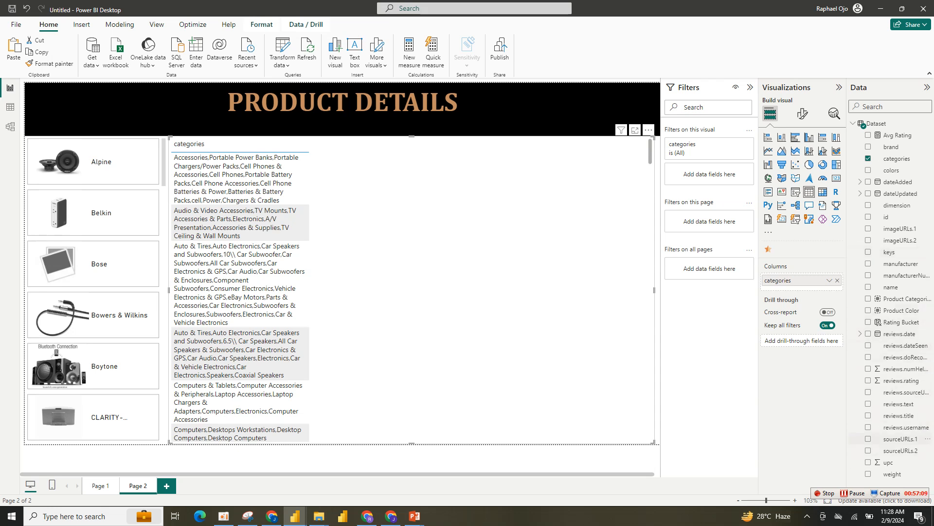
{"action": "left_click", "coordinate": [868, 438]}
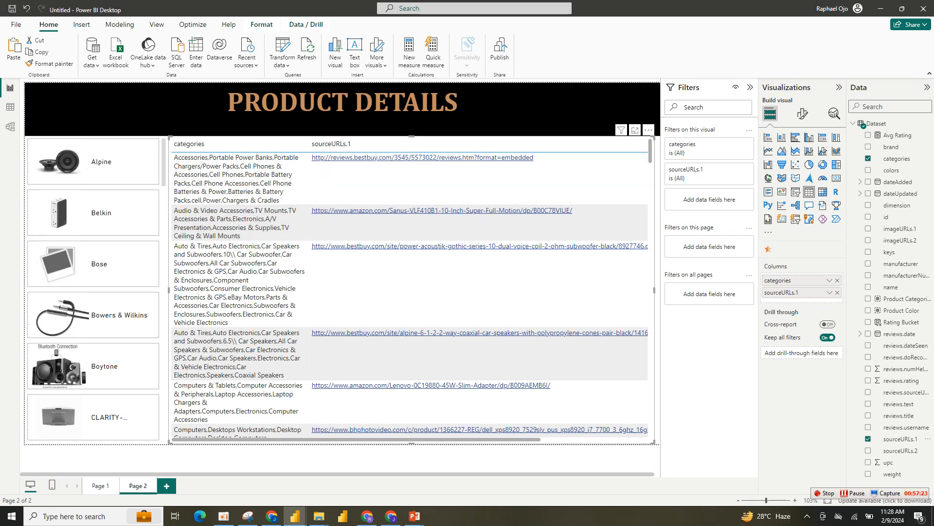
- Shrink the table from its upper-right corner and turn on the URL icon for its values
{"action": "left_click_drag", "start_coordinate": [652, 137], "coordinate": [611, 146]}
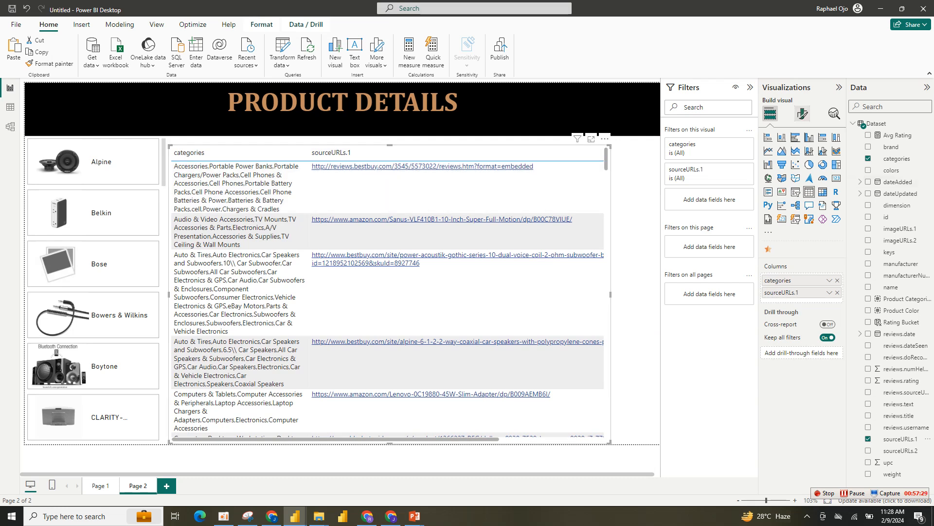
{"action": "left_click", "coordinate": [802, 113]}
{"action": "left_click", "coordinate": [783, 320]}
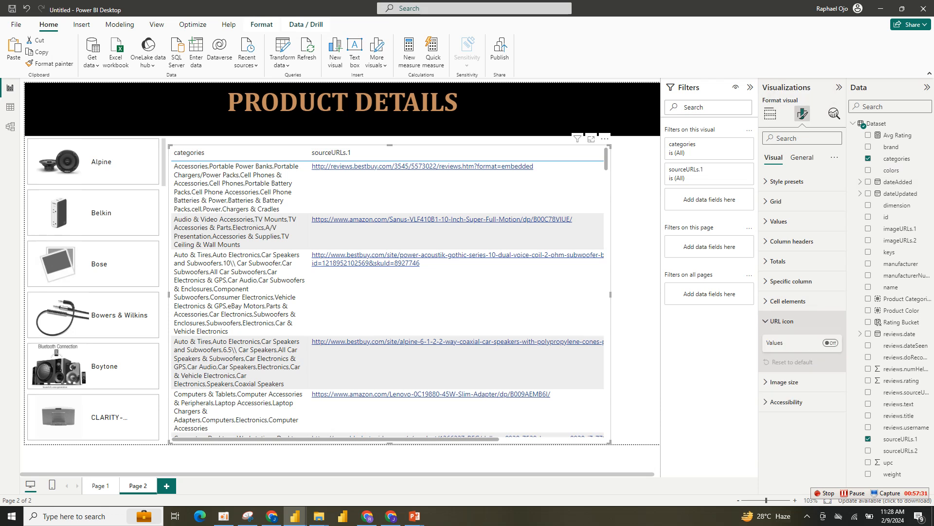
{"action": "left_click", "coordinate": [830, 343]}
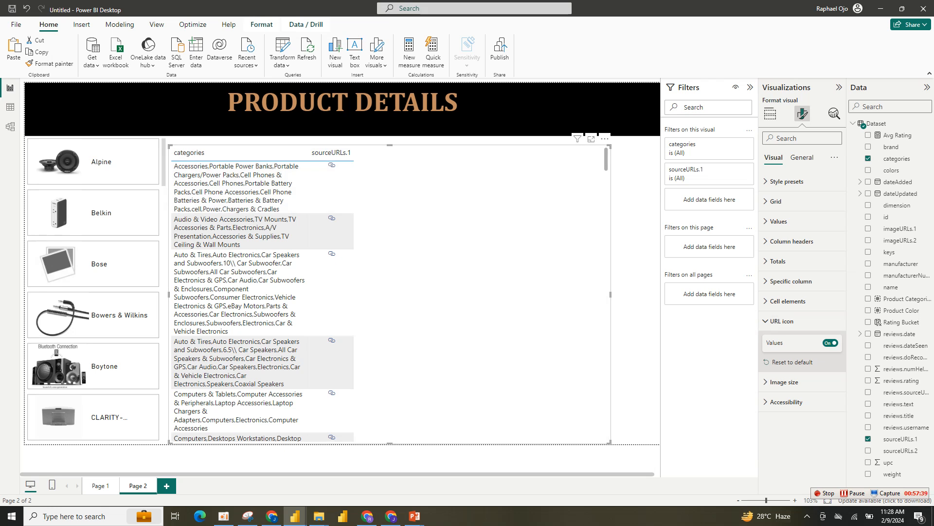
- Add the reviews.numHelpful, reviews.rating and Avg Rating fields to the table
{"action": "left_click", "coordinate": [770, 114]}
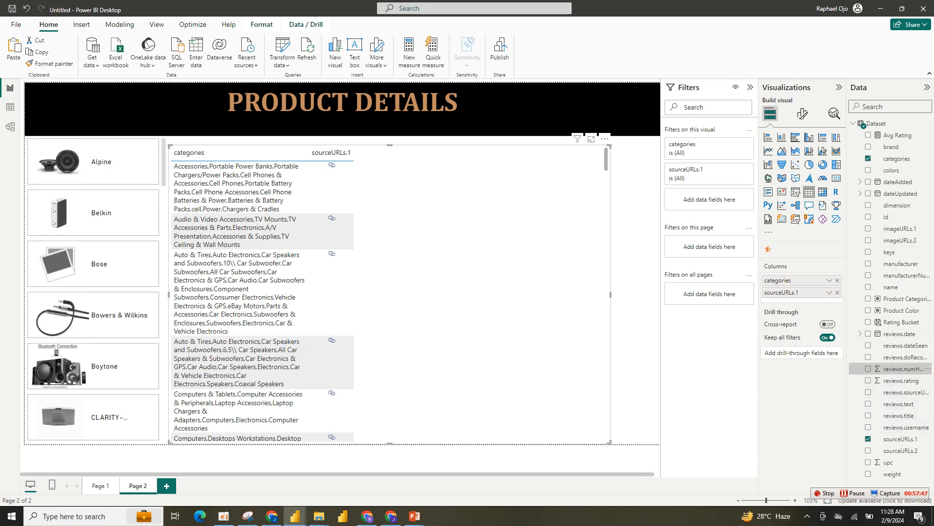
{"action": "left_click", "coordinate": [868, 368]}
{"action": "left_click", "coordinate": [868, 380]}
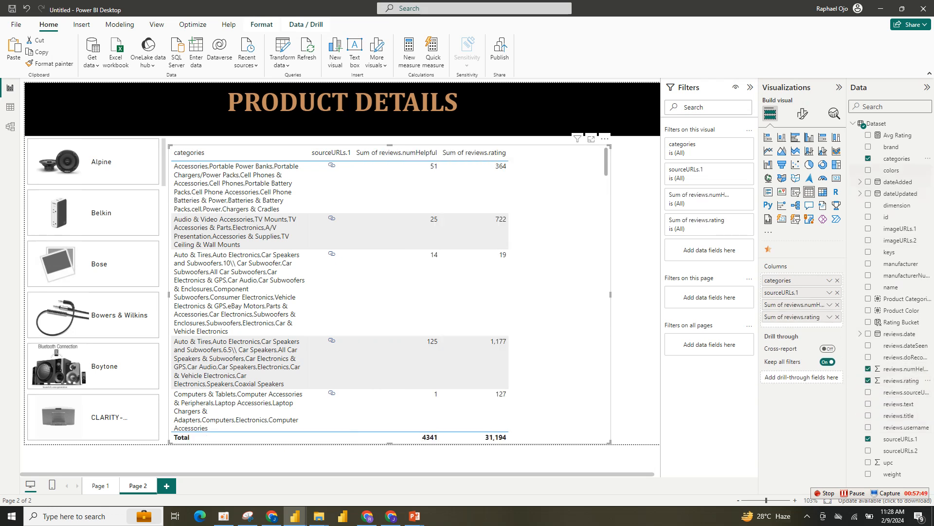
{"action": "left_click", "coordinate": [868, 135]}
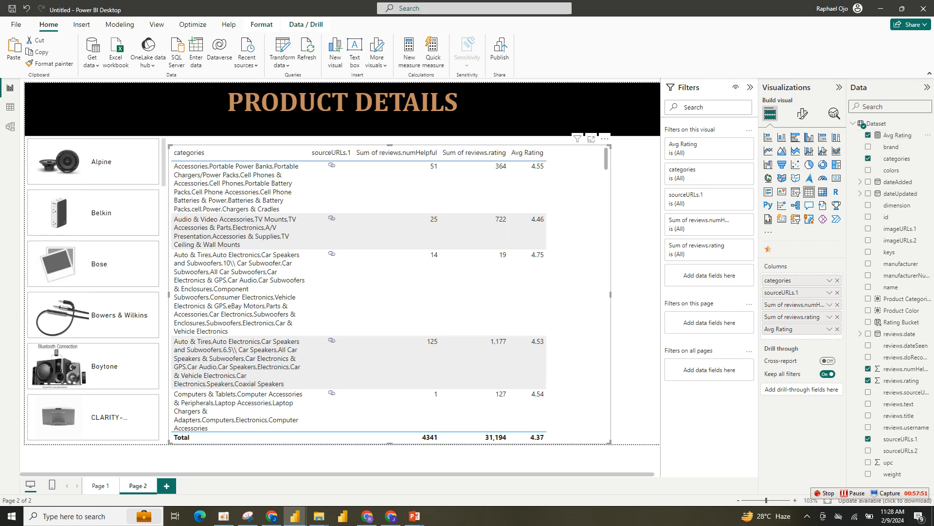
- Rename the table's categories column as Categories and its sourceURLs.1 column as Product LINK
{"action": "double_click", "coordinate": [778, 280]}
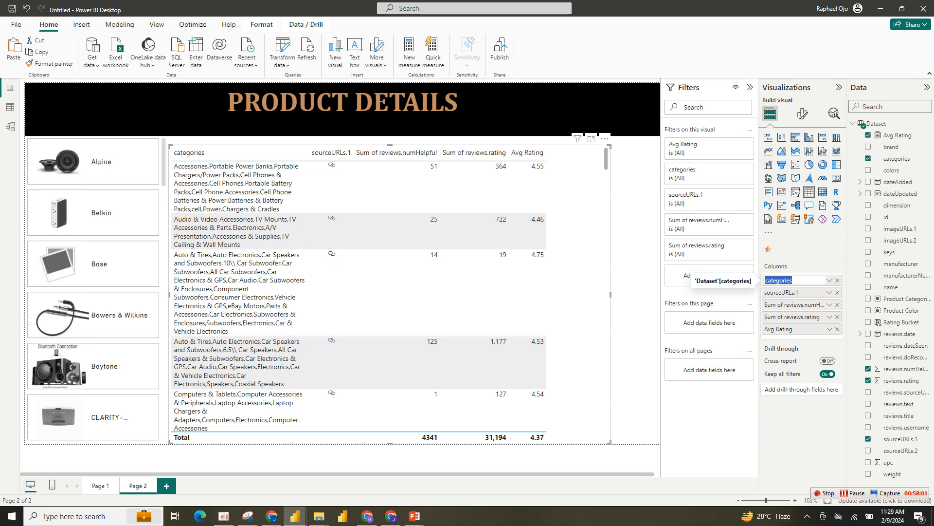
{"action": "left_click", "coordinate": [793, 280]}
{"action": "key", "text": "BackSpace"}
{"action": "type", "text": "C"}
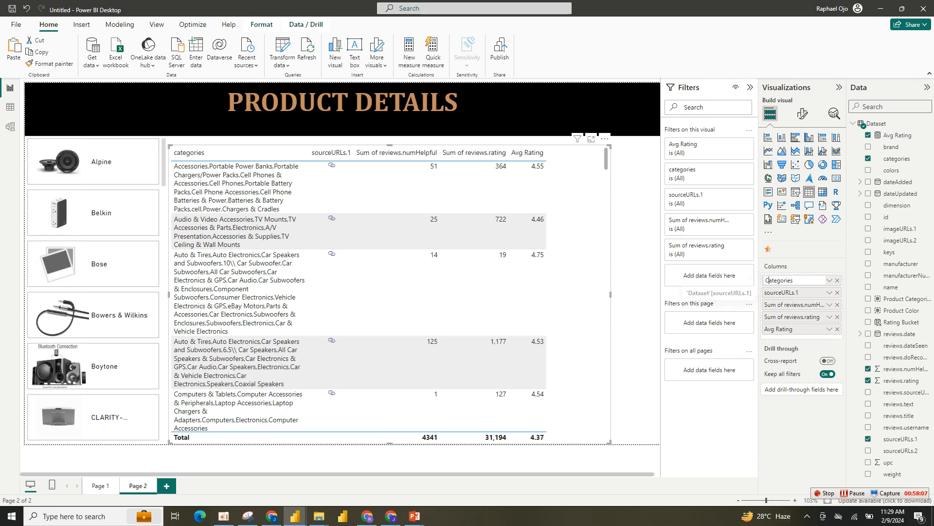
{"action": "double_click", "coordinate": [788, 293]}
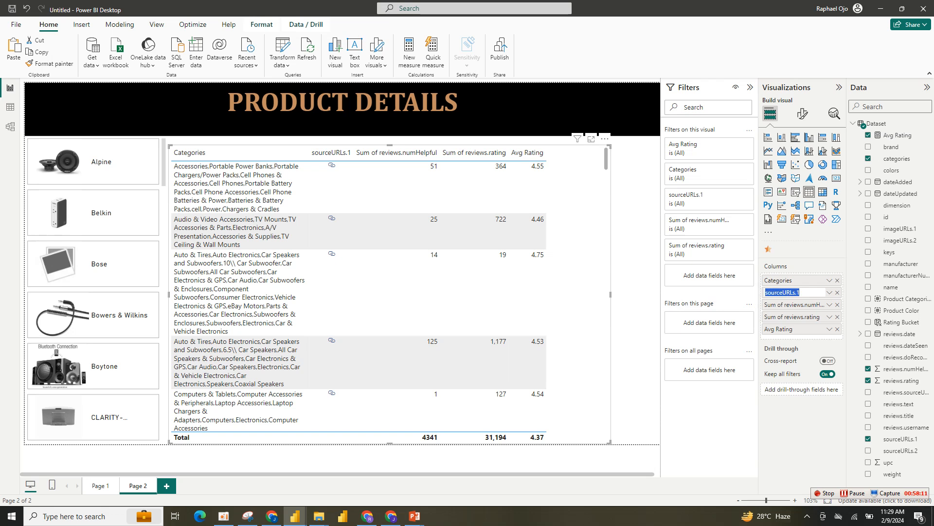
{"action": "type", "text": "Product LINK"}
- Rename the Sum of reviews.numHelpful column as Reveiws and the Sum of reviews.rating column as Rating
{"action": "double_click", "coordinate": [796, 304]}
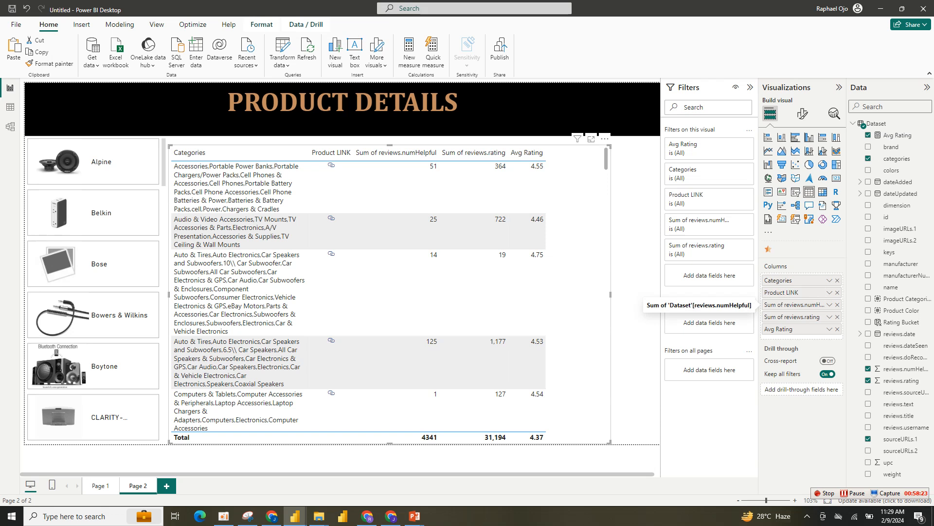
{"action": "double_click", "coordinate": [796, 305]}
{"action": "type", "text": "Revei"}
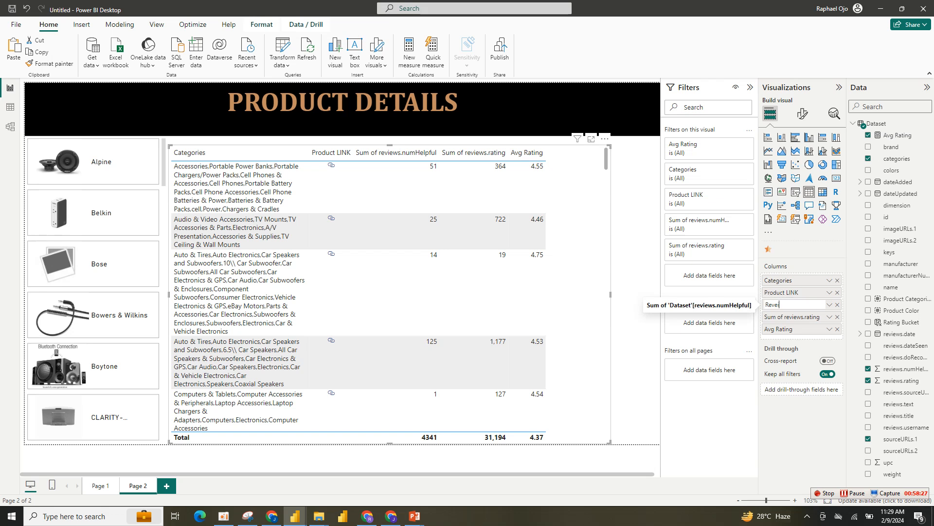
{"action": "type", "text": "ws"}
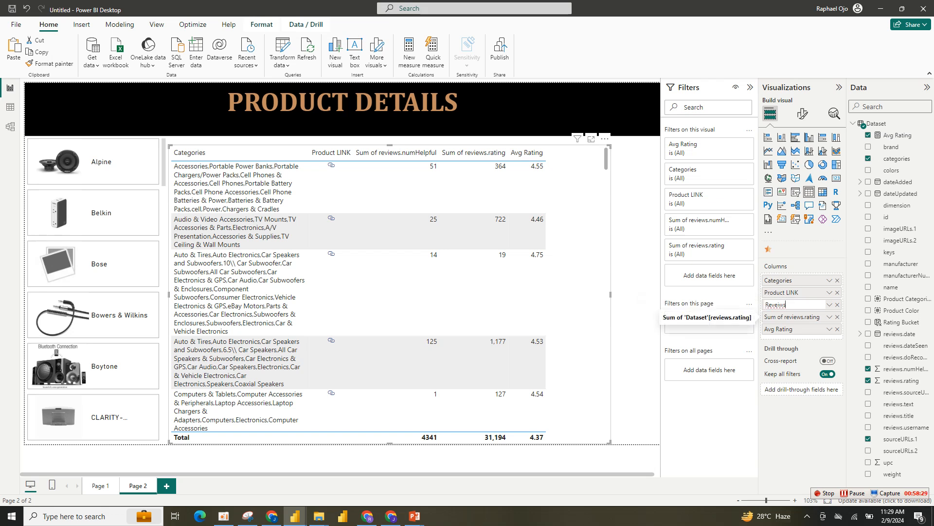
{"action": "double_click", "coordinate": [794, 317]}
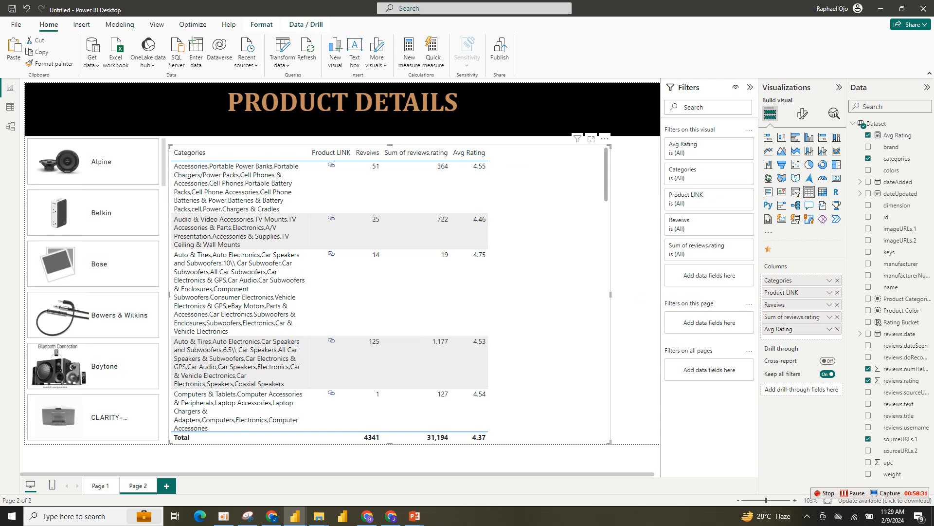
{"action": "type", "text": "R"}
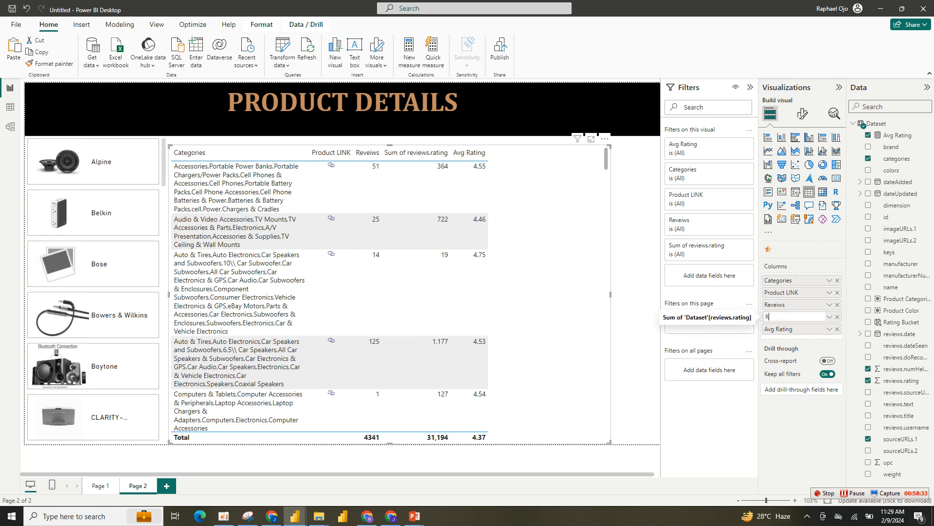
{"action": "type", "text": "ating"}
{"action": "key", "text": "Return"}
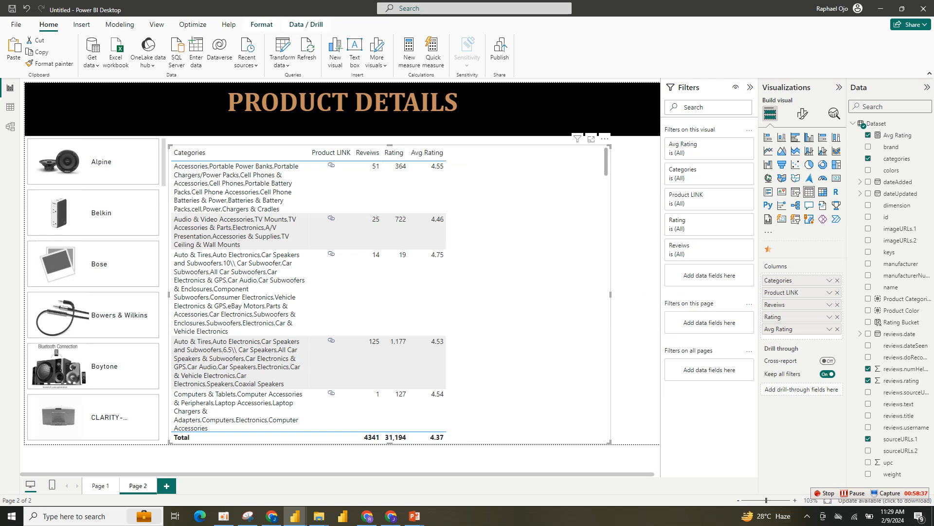
- Rename the table's Product LINK column as Product Link and widen the Categories column
{"action": "double_click", "coordinate": [782, 292]}
{"action": "key", "text": "End"}
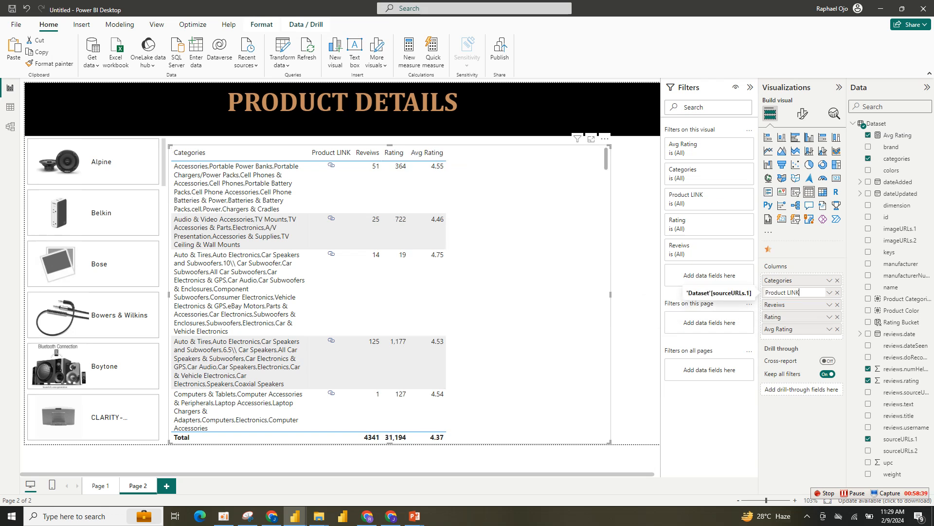
{"action": "key", "text": "BackSpace"}
{"action": "key", "text": "BackSpace"}
{"action": "type", "text": "ink"}
{"action": "key", "text": "Return"}
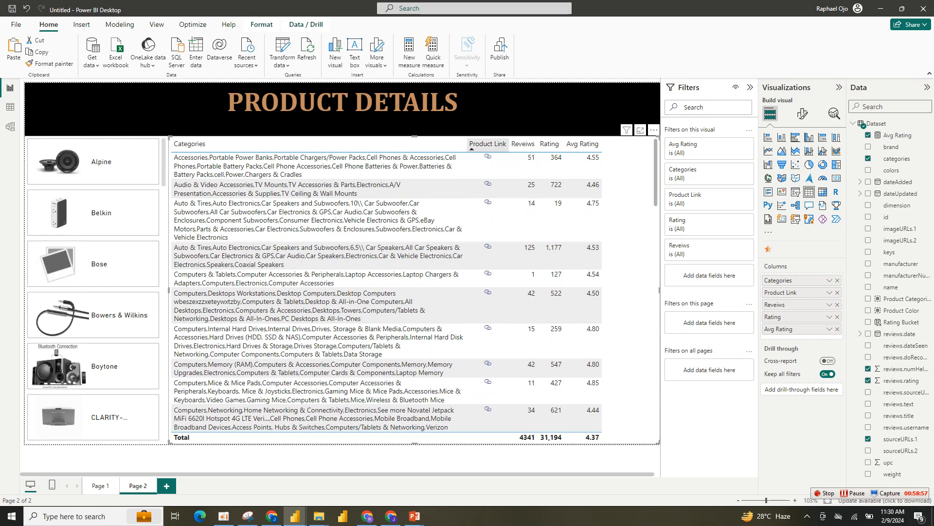
{"action": "left_click_drag", "start_coordinate": [467, 143], "coordinate": [515, 143]}
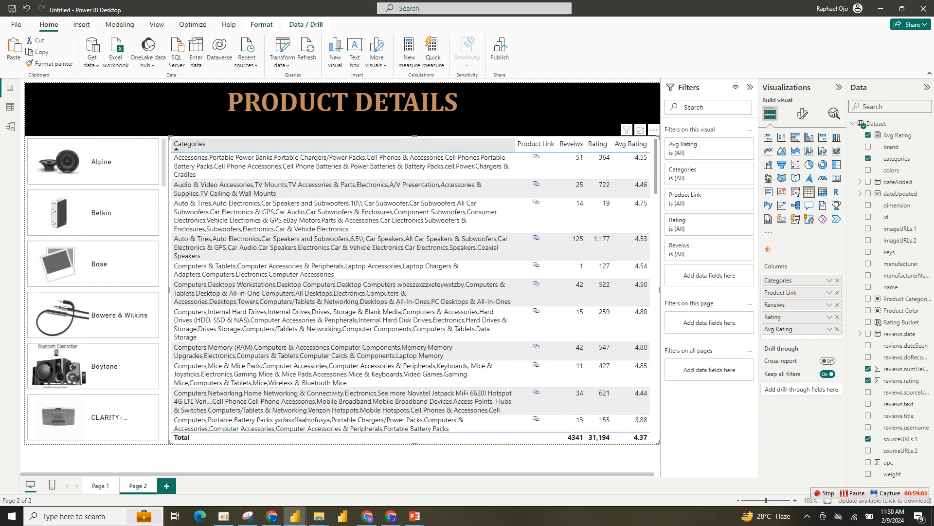
- Set the colour of the table's horizontal gridlines to the tan #C38D60
{"action": "left_click", "coordinate": [802, 113]}
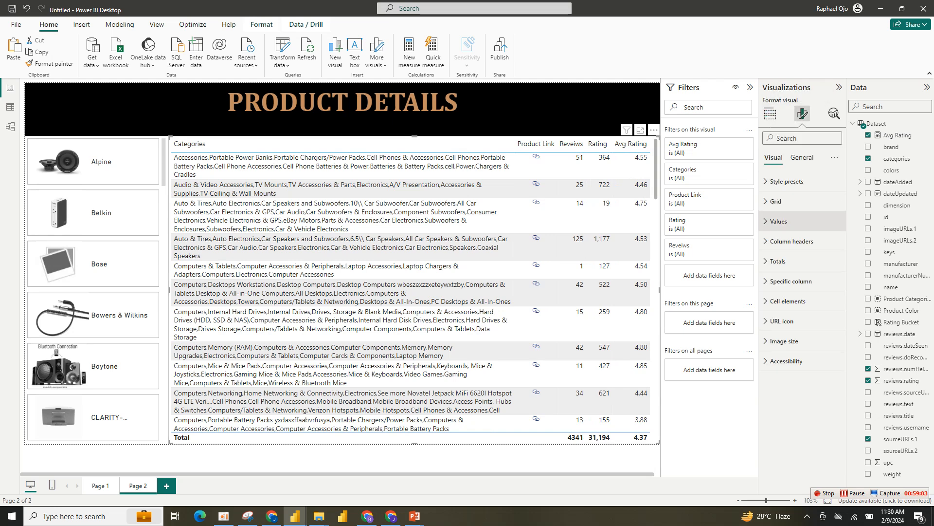
{"action": "left_click", "coordinate": [802, 157]}
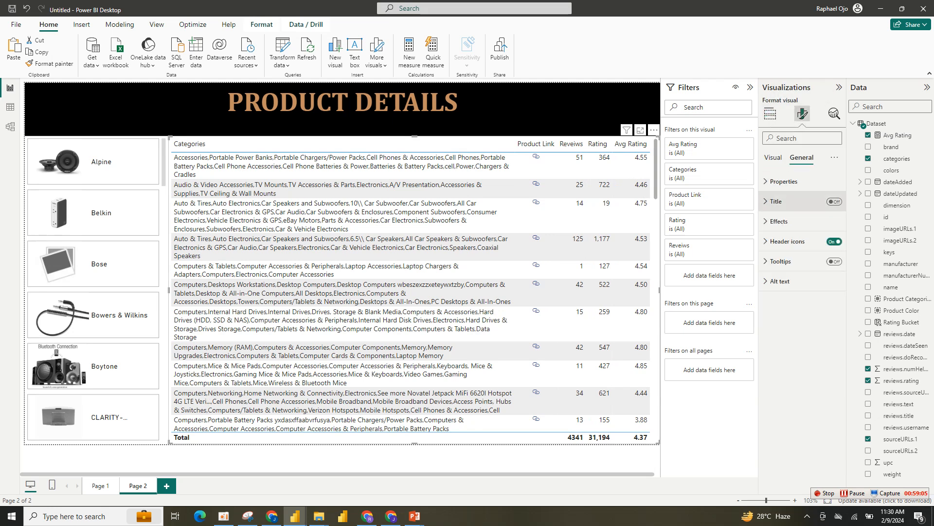
{"action": "left_click", "coordinate": [779, 221]}
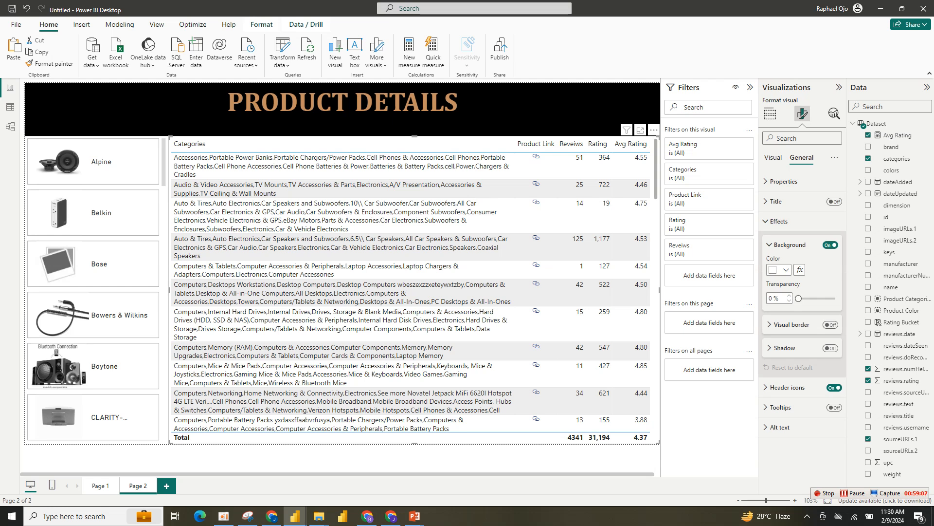
{"action": "left_click", "coordinate": [773, 157]}
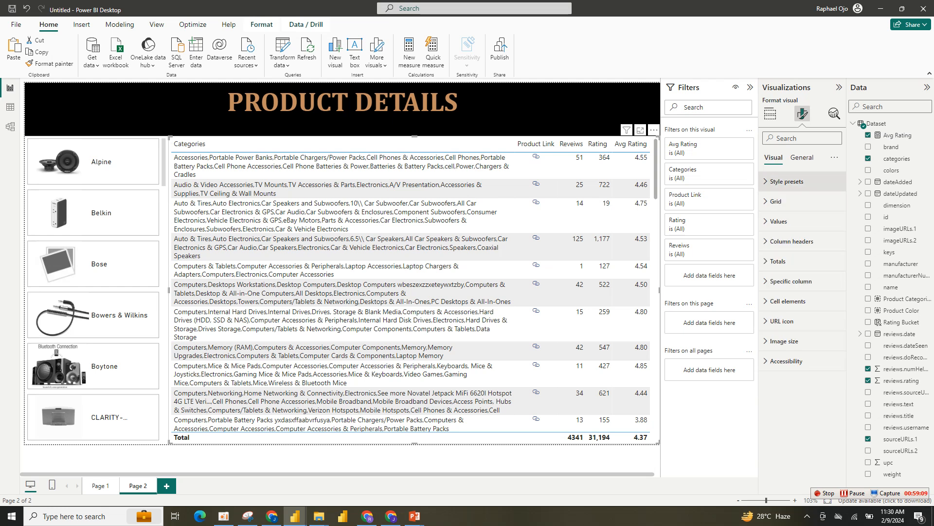
{"action": "left_click", "coordinate": [776, 201]}
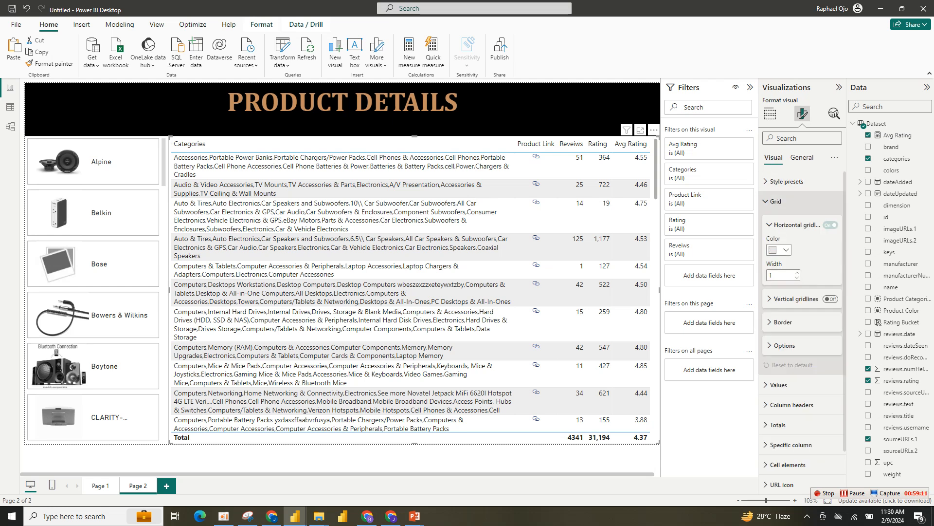
{"action": "left_click", "coordinate": [779, 249]}
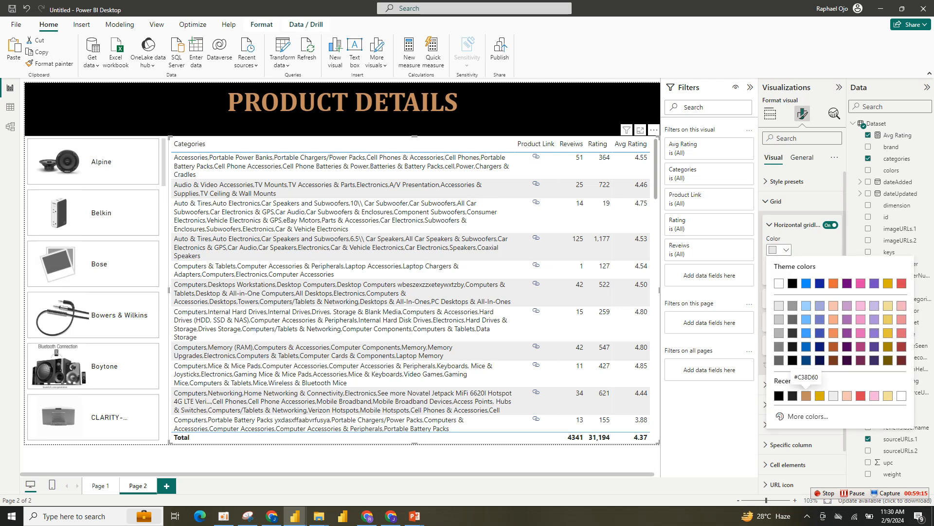
{"action": "left_click", "coordinate": [806, 395]}
- Turn on the table's vertical gridlines and colour them with the same tan #C38D60
{"action": "left_click", "coordinate": [788, 299]}
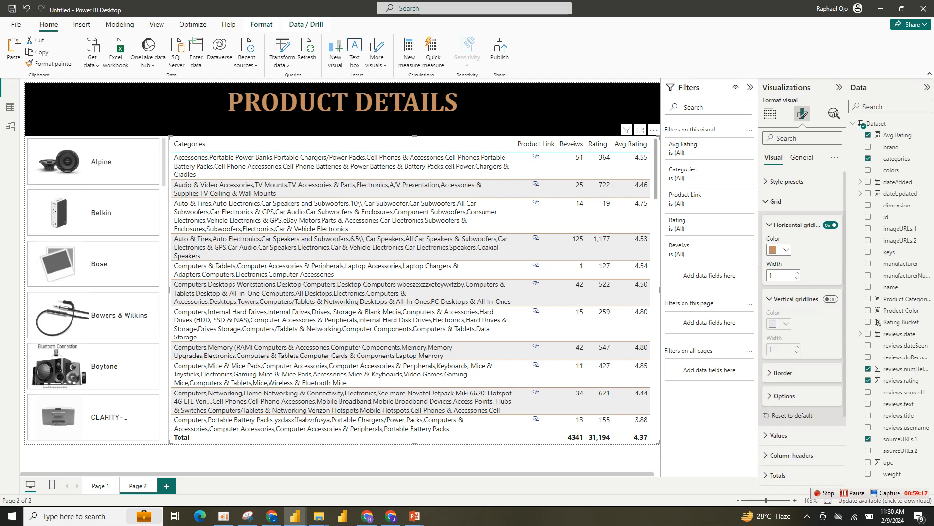
{"action": "left_click", "coordinate": [831, 299]}
{"action": "left_click", "coordinate": [780, 323]}
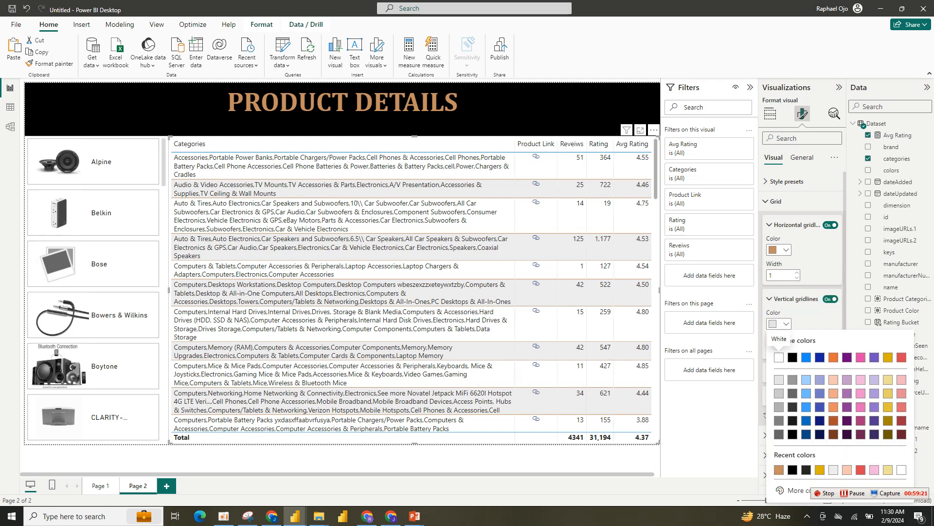
{"action": "left_click", "coordinate": [779, 469]}
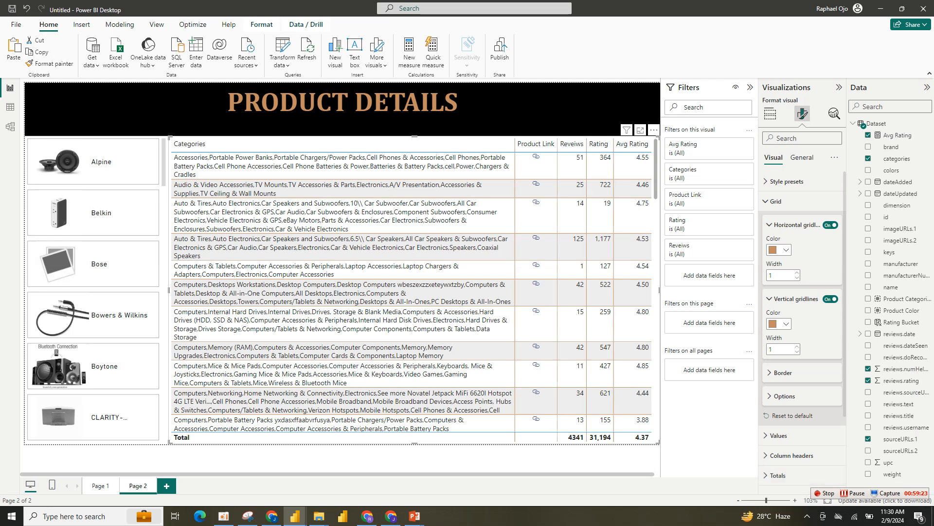
{"action": "left_click", "coordinate": [770, 225]}
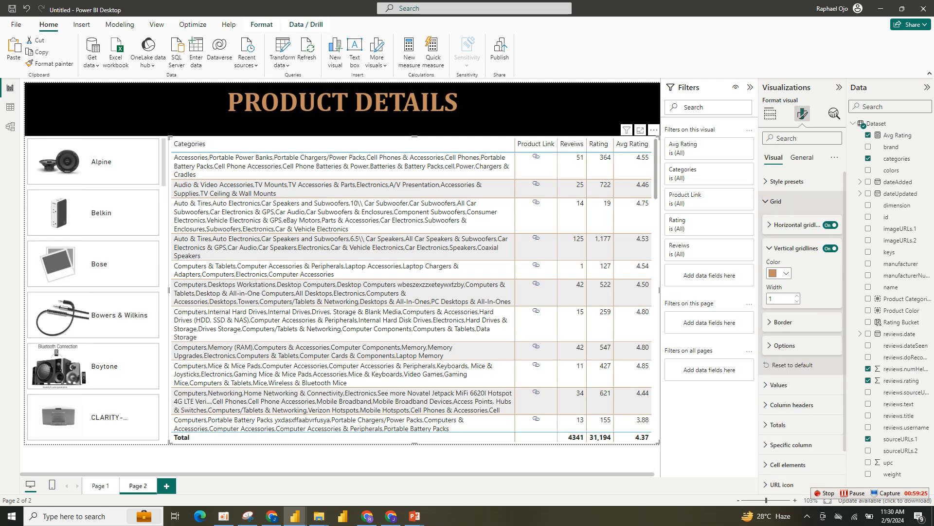
{"action": "left_click", "coordinate": [776, 201]}
- Turn off the totals row of the product table
{"action": "left_click", "coordinate": [778, 261]}
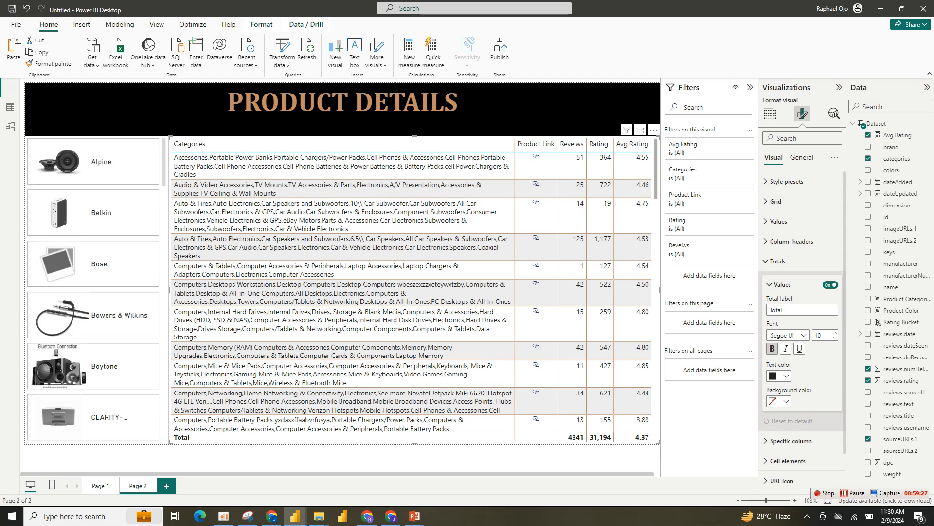
{"action": "left_click", "coordinate": [831, 285]}
{"action": "left_click", "coordinate": [778, 261]}
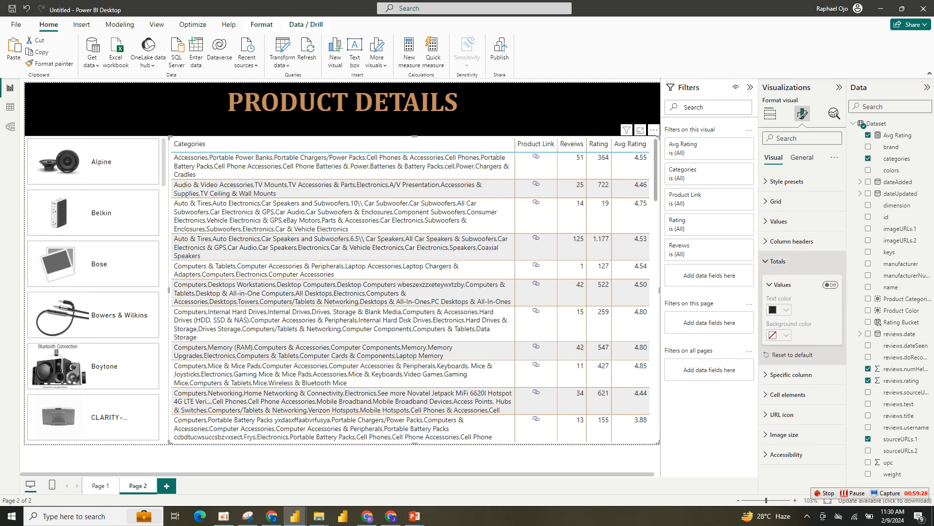
- Centre the table's column headers and give them tan text on a black background
{"action": "left_click", "coordinate": [792, 241]}
{"action": "left_click", "coordinate": [785, 382]}
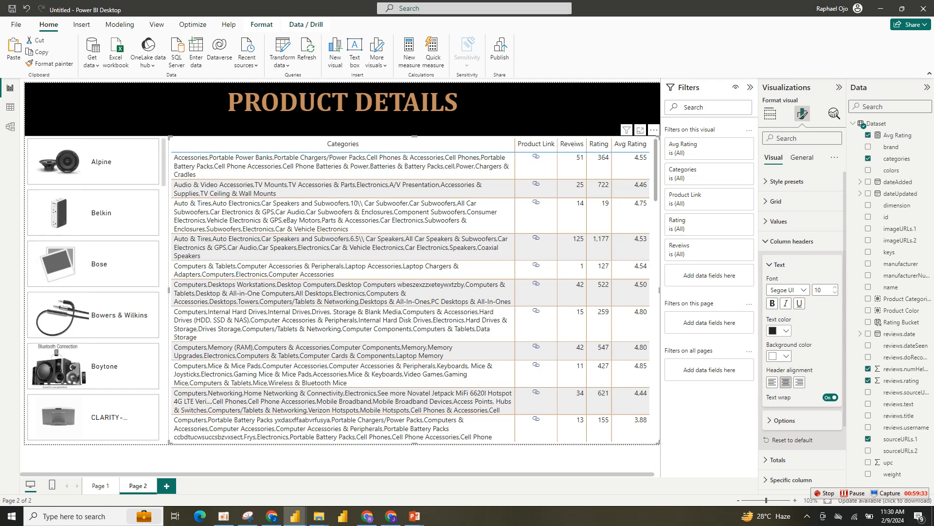
{"action": "left_click", "coordinate": [778, 330]}
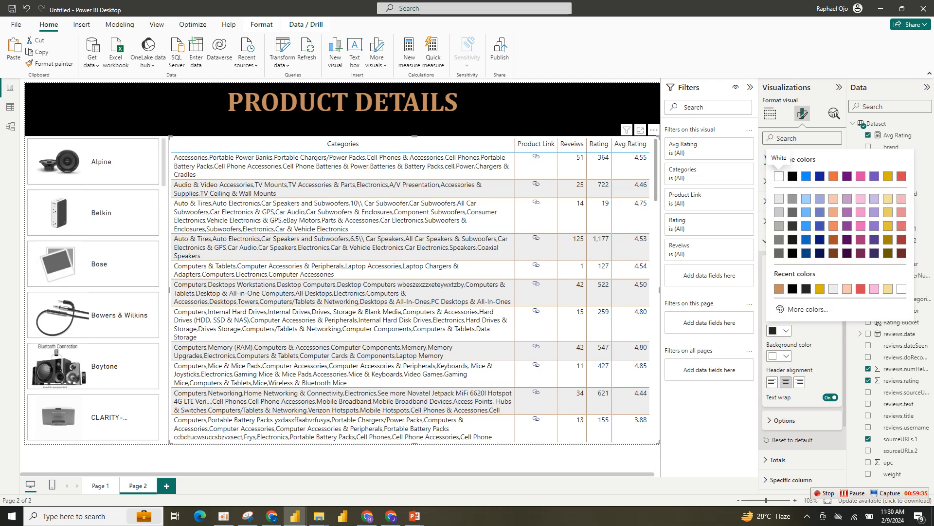
{"action": "left_click", "coordinate": [779, 176]}
{"action": "left_click", "coordinate": [777, 355]}
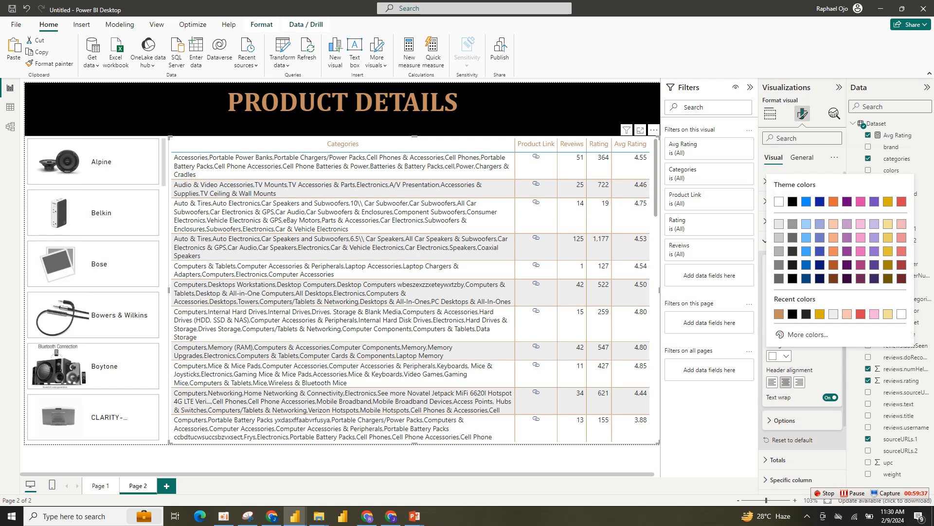
{"action": "left_click", "coordinate": [793, 201]}
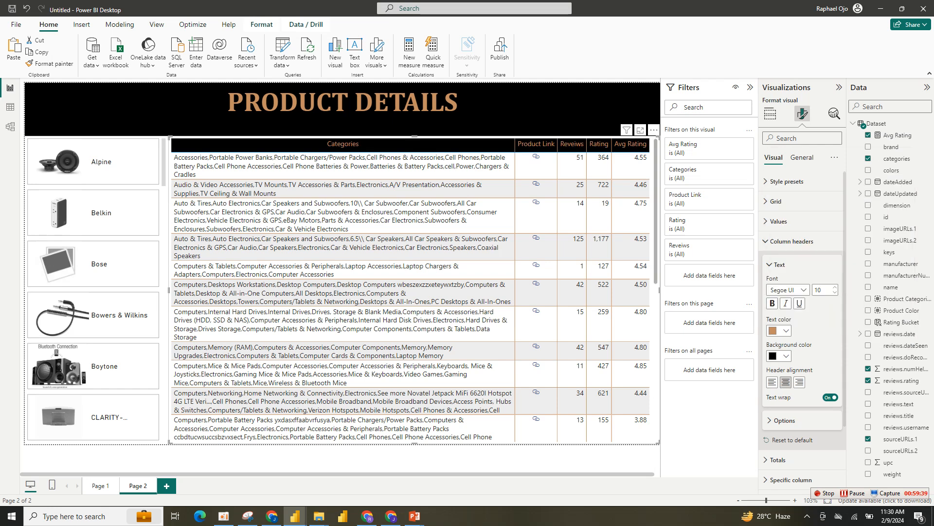
- Make the table's column headers bold and set their font to Cambria
{"action": "left_click", "coordinate": [772, 303]}
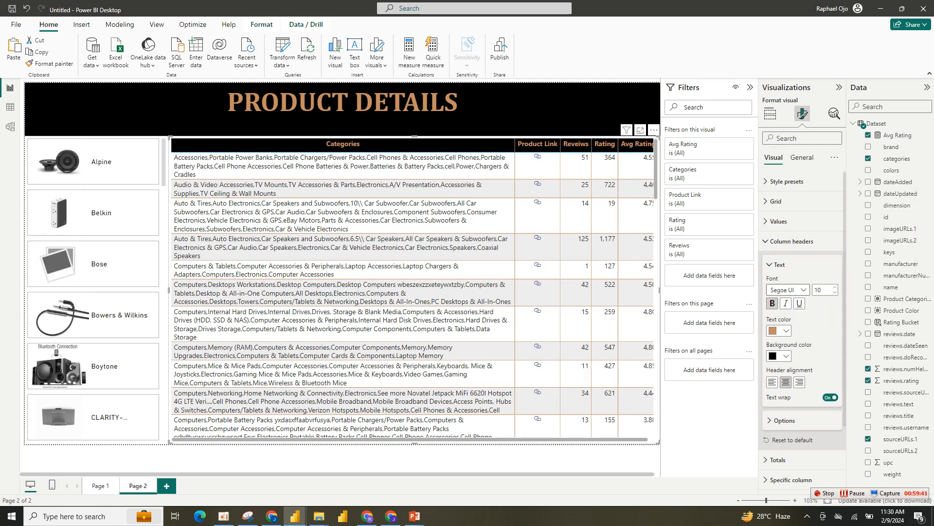
{"action": "left_click", "coordinate": [788, 289]}
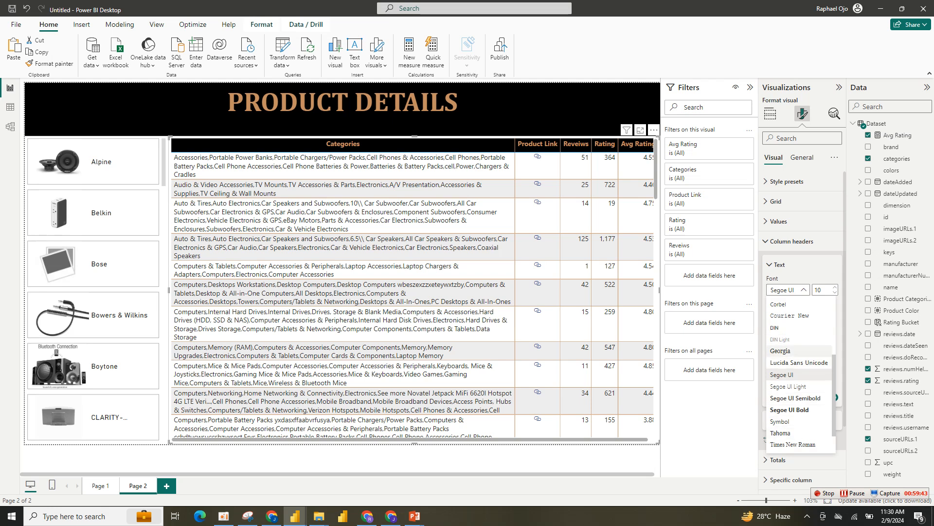
{"action": "scroll", "coordinate": [798, 348], "scroll_direction": "up", "scroll_amount": 3}
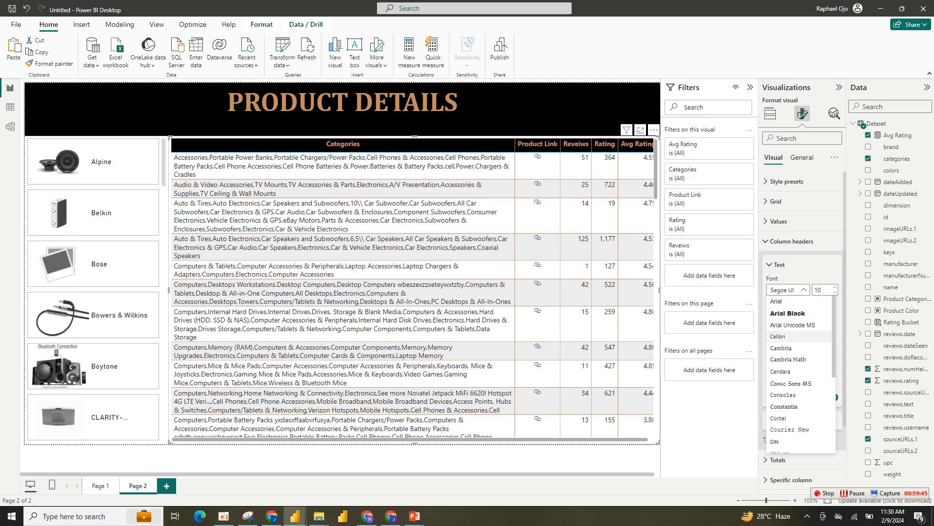
{"action": "left_click", "coordinate": [781, 347]}
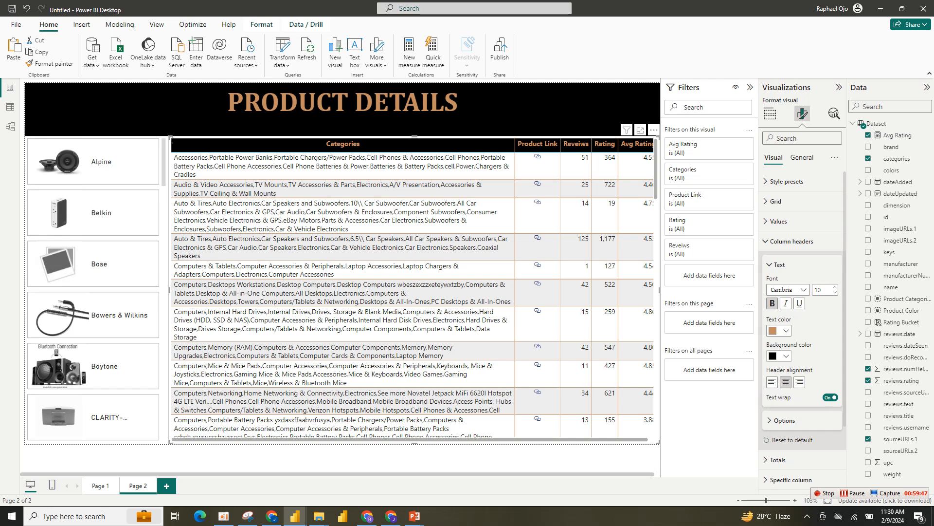
{"action": "left_click", "coordinate": [791, 240]}
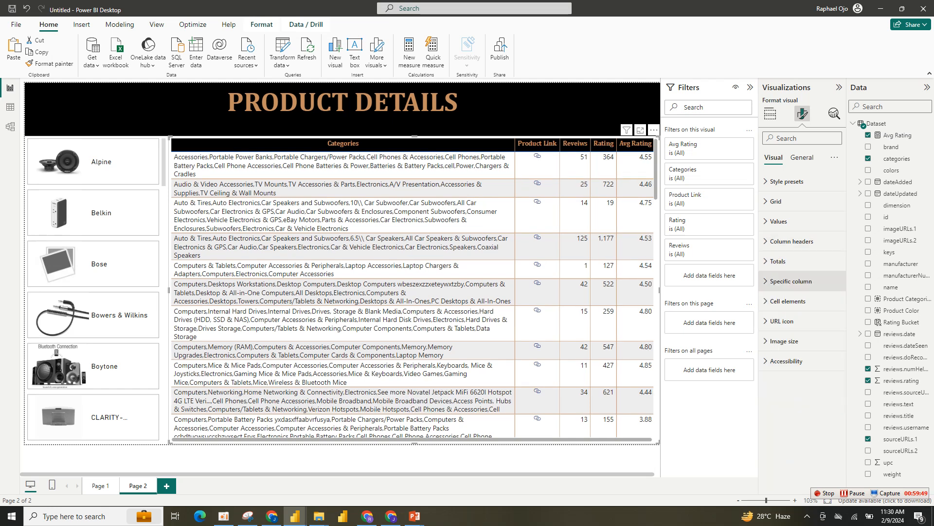
- Centre the values of the table's Avg Rating, Product Link, Rating and Reveiws columns
{"action": "left_click", "coordinate": [792, 281]}
{"action": "left_click", "coordinate": [802, 329]}
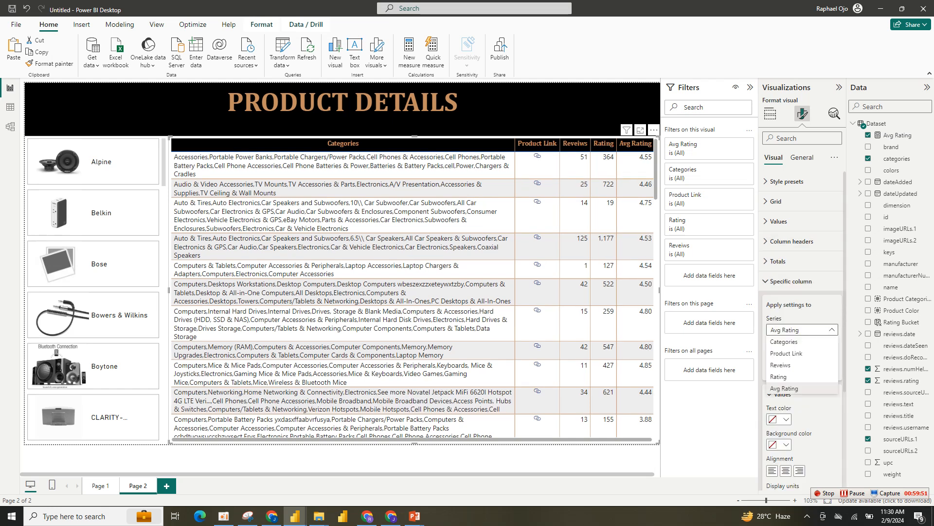
{"action": "left_click", "coordinate": [784, 388]}
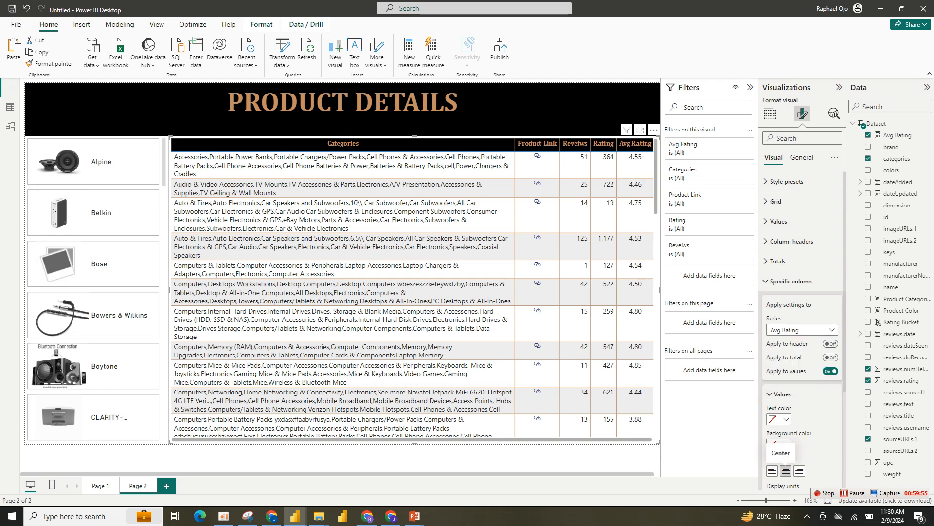
{"action": "left_click", "coordinate": [802, 329]}
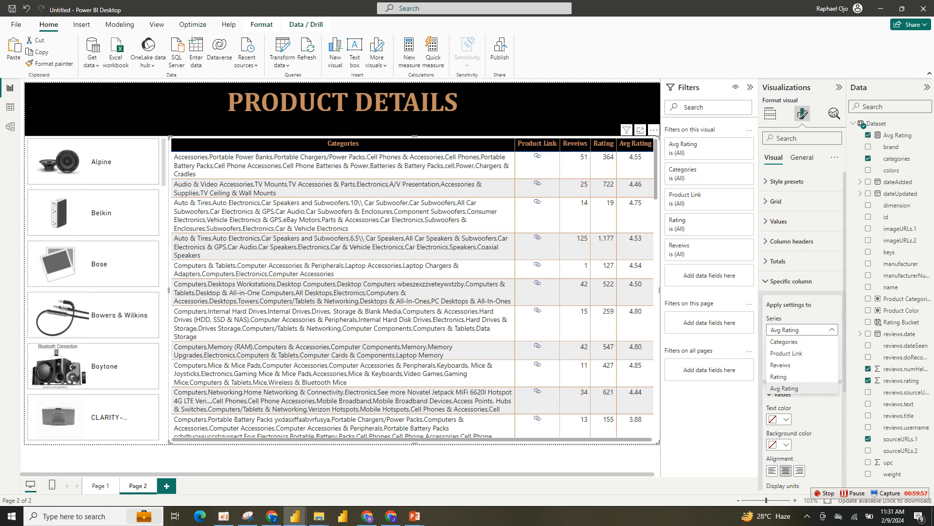
{"action": "left_click", "coordinate": [787, 352]}
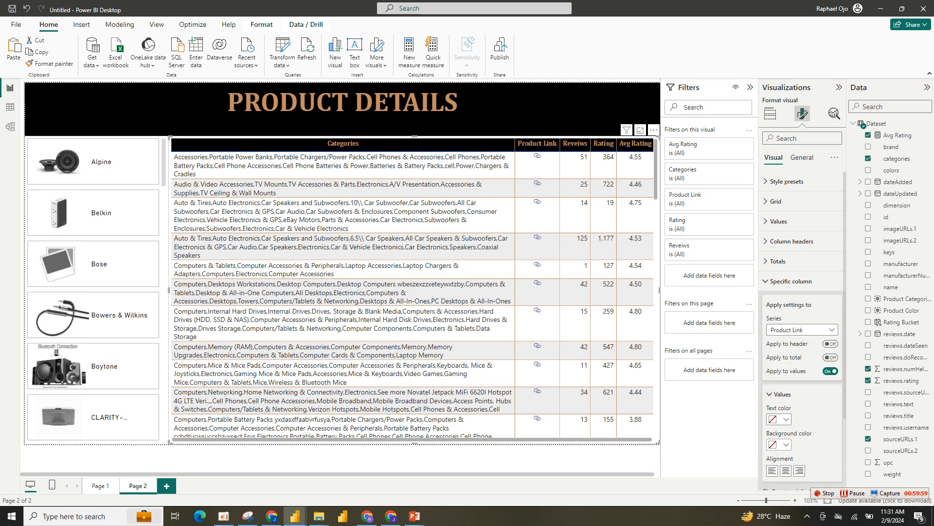
{"action": "left_click", "coordinate": [802, 329]}
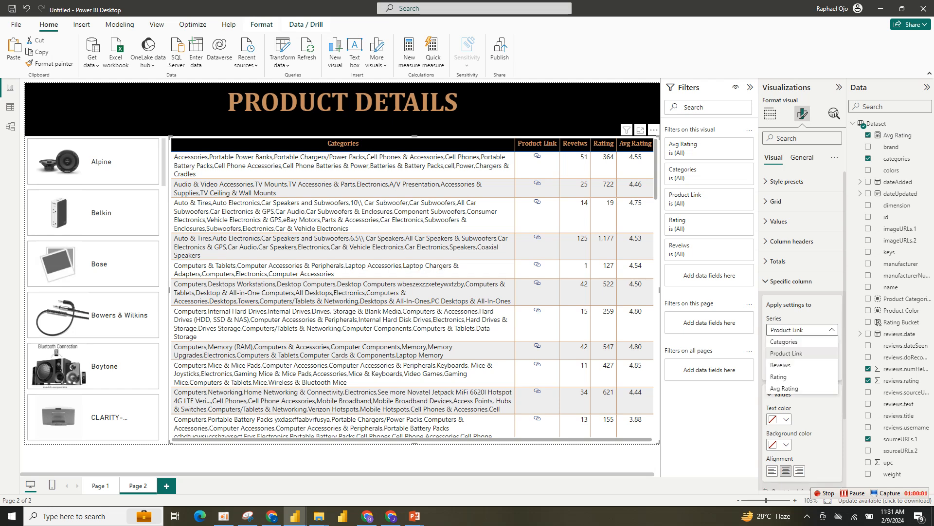
{"action": "left_click", "coordinate": [779, 376]}
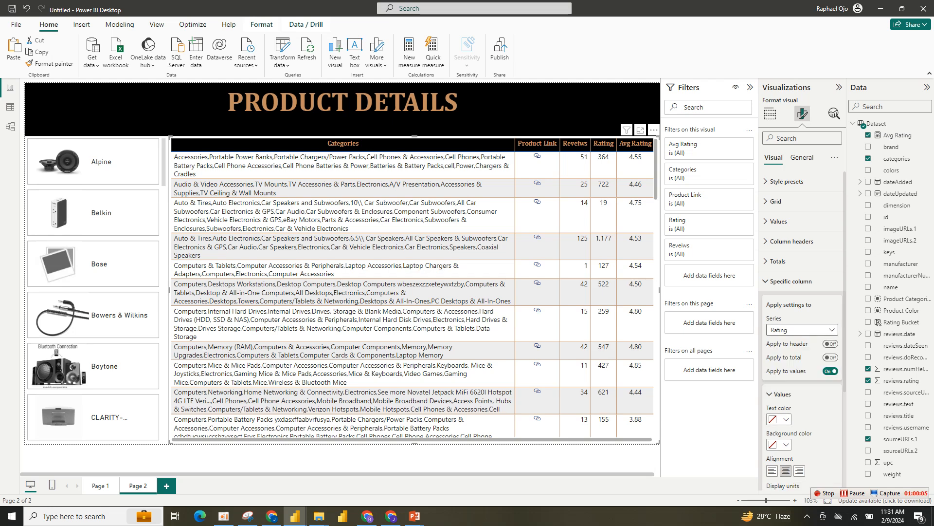
{"action": "left_click", "coordinate": [802, 329]}
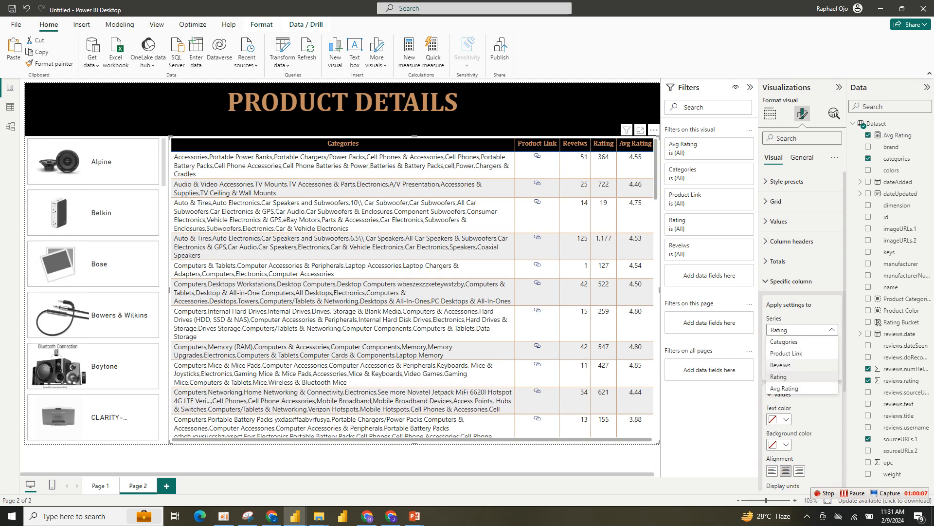
{"action": "left_click", "coordinate": [780, 364]}
{"action": "left_click", "coordinate": [785, 470]}
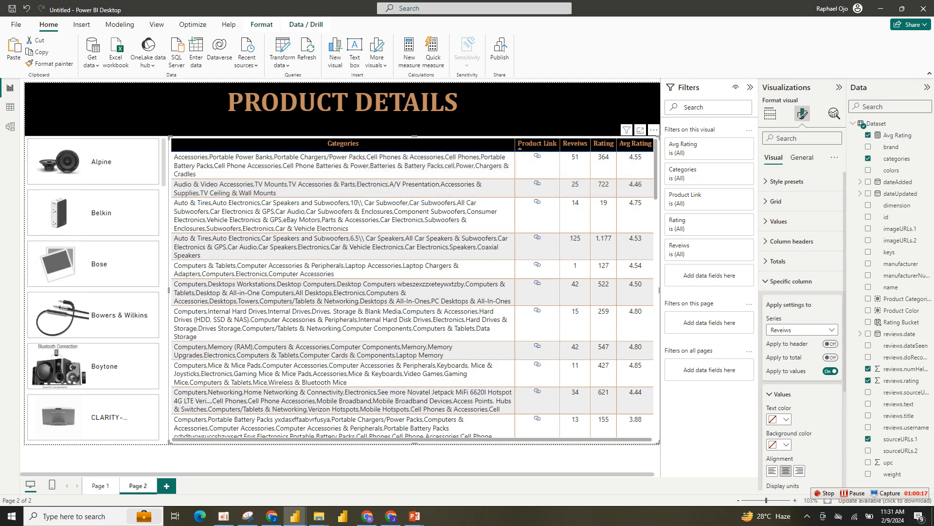
- Narrow the table's Categories column and widen the Reveiws and Rating columns
{"action": "left_click_drag", "start_coordinate": [515, 144], "coordinate": [501, 145]}
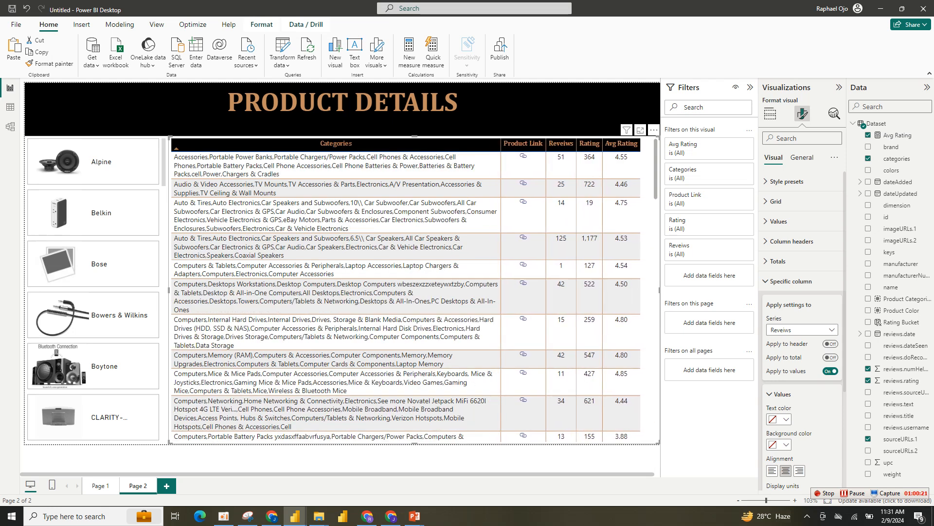
{"action": "left_click_drag", "start_coordinate": [500, 144], "coordinate": [485, 145]}
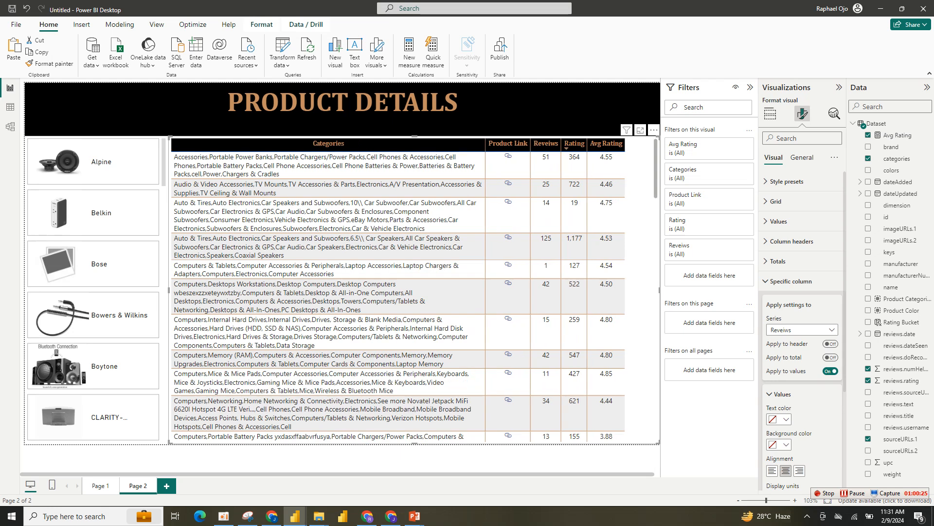
{"action": "mouse_move", "coordinate": [587, 144]}
{"action": "left_mouse_down"}
{"action": "mouse_move", "coordinate": [604, 144]}
{"action": "mouse_move", "coordinate": [569, 144]}
{"action": "mouse_move", "coordinate": [578, 144]}
{"action": "left_mouse_up"}
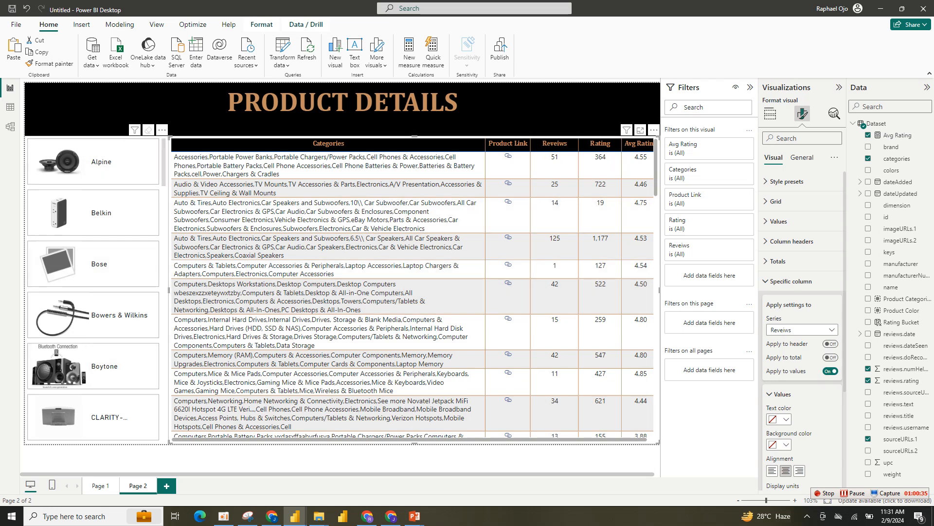
- Test the brand slicer by filtering the product table to Alpine, Belkin, Bose, Bowers & Wilkins and Boytone in turn, and clear the selection
{"action": "left_click", "coordinate": [101, 161]}
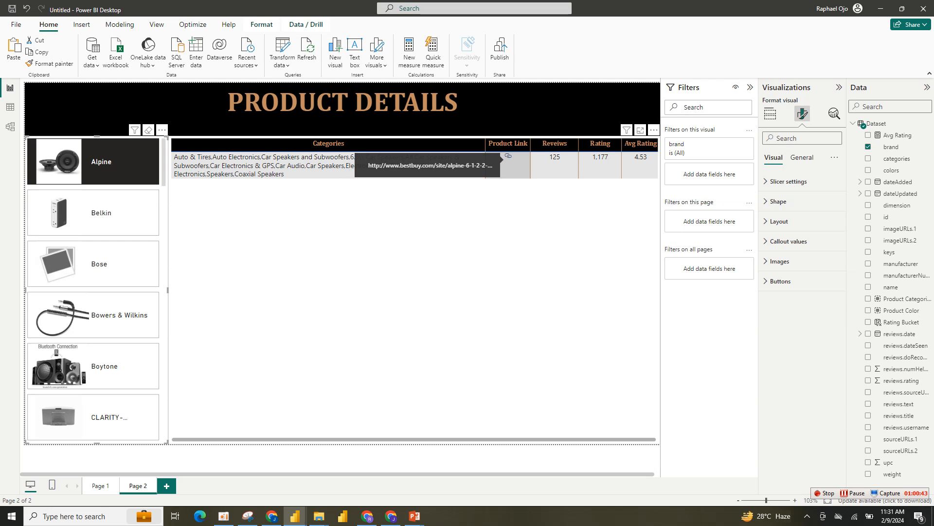
{"action": "left_click", "coordinate": [101, 213]}
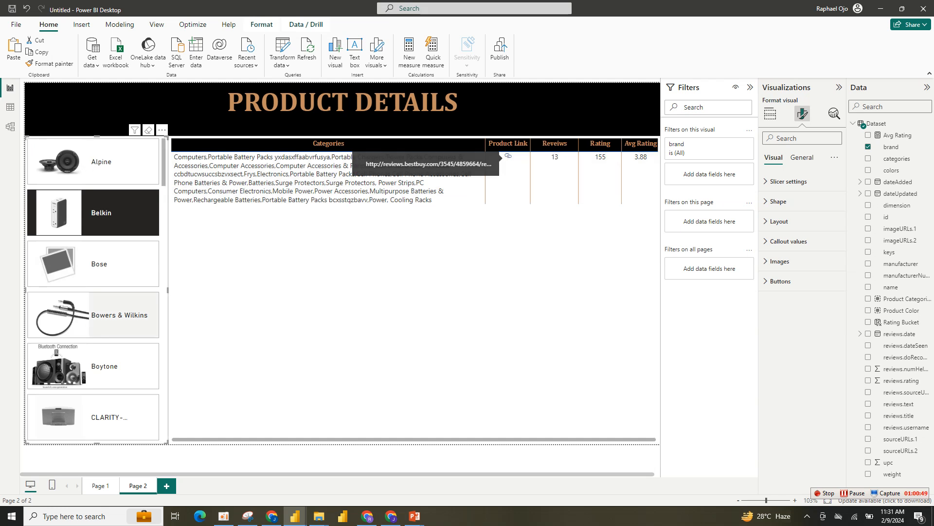
{"action": "left_click", "coordinate": [100, 264]}
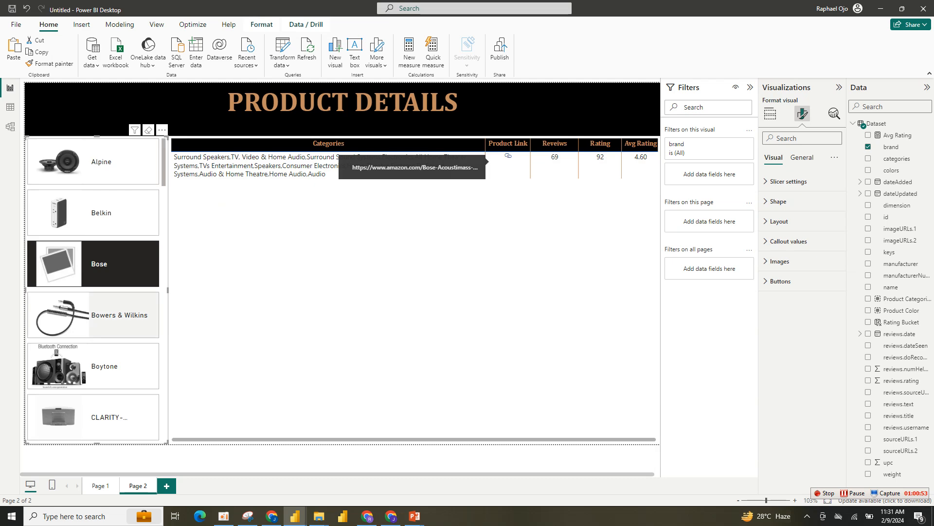
{"action": "left_click", "coordinate": [102, 315]}
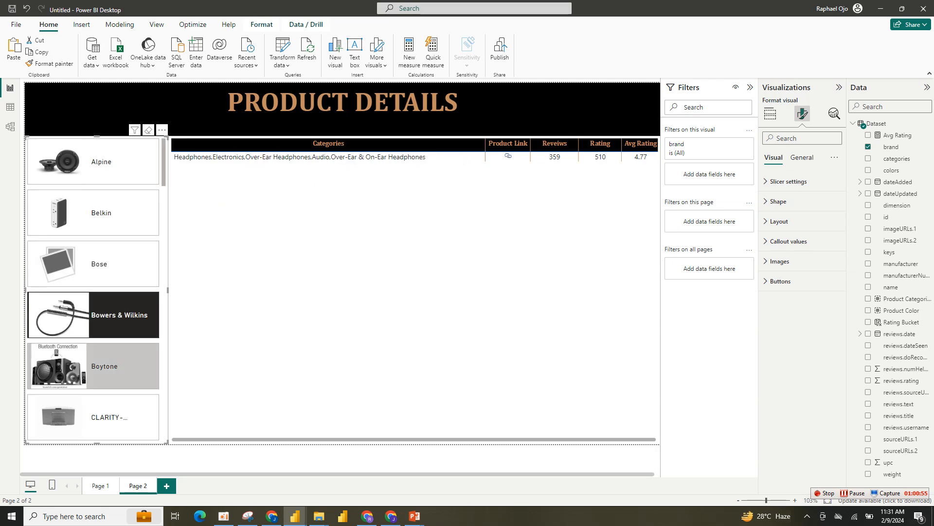
{"action": "left_click", "coordinate": [104, 366]}
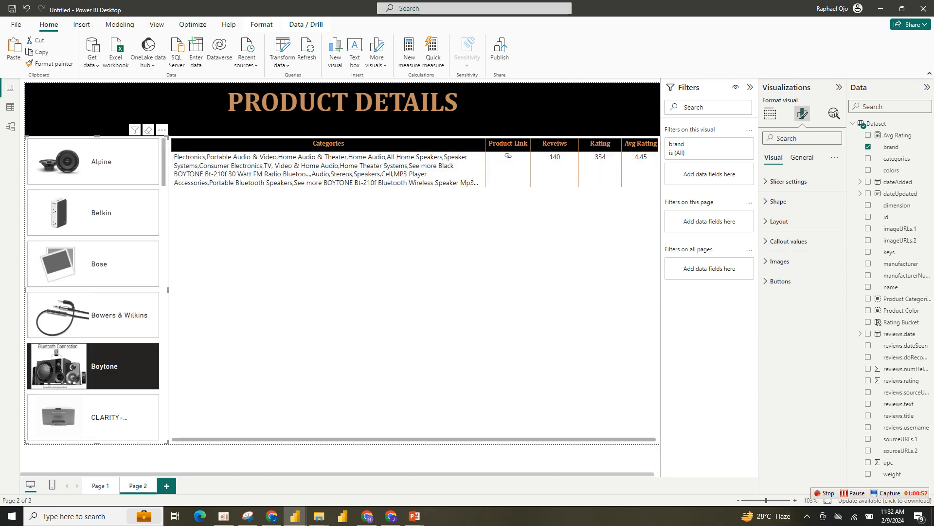
{"action": "left_click", "coordinate": [104, 366]}
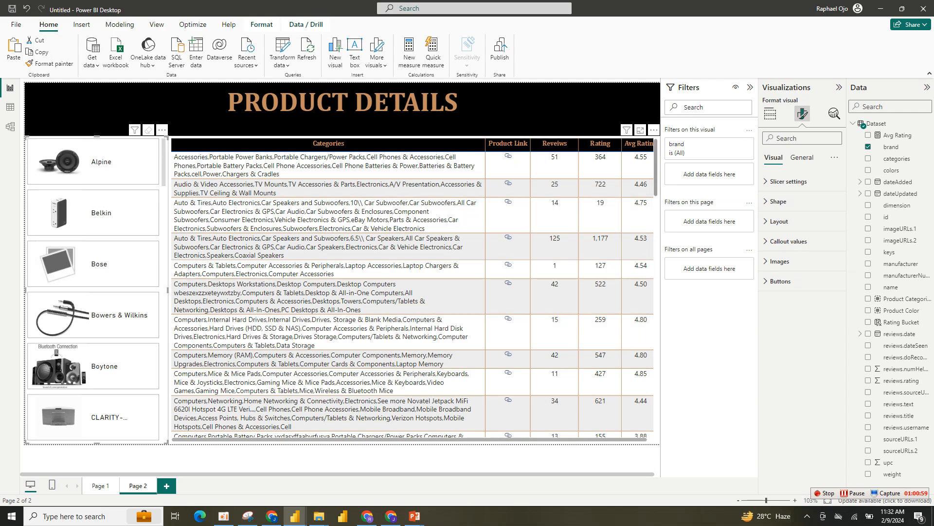
- Look through the product table's rows down to the last one and return to the dashboard on Page 1
{"action": "scroll", "coordinate": [413, 292], "scroll_direction": "down", "scroll_amount": 15}
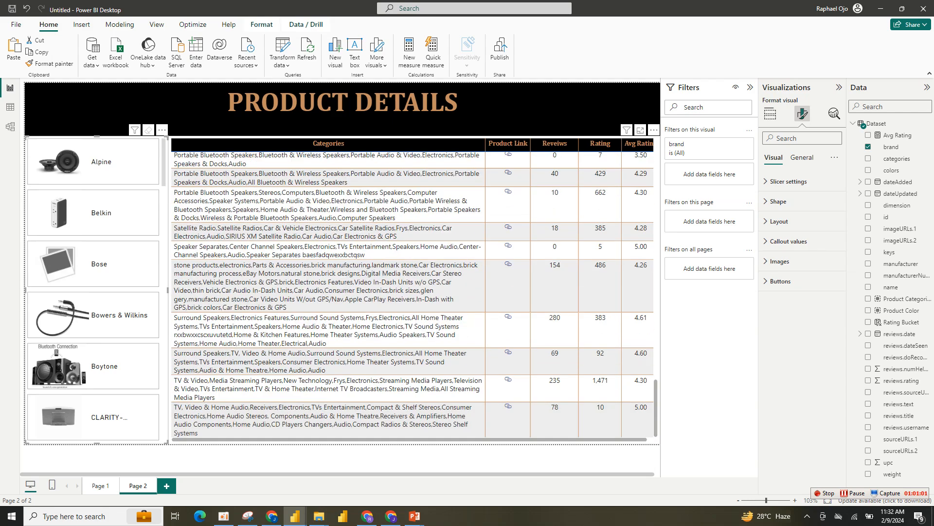
{"action": "scroll", "coordinate": [414, 292], "scroll_direction": "up", "scroll_amount": 15}
{"action": "left_click", "coordinate": [655, 142]}
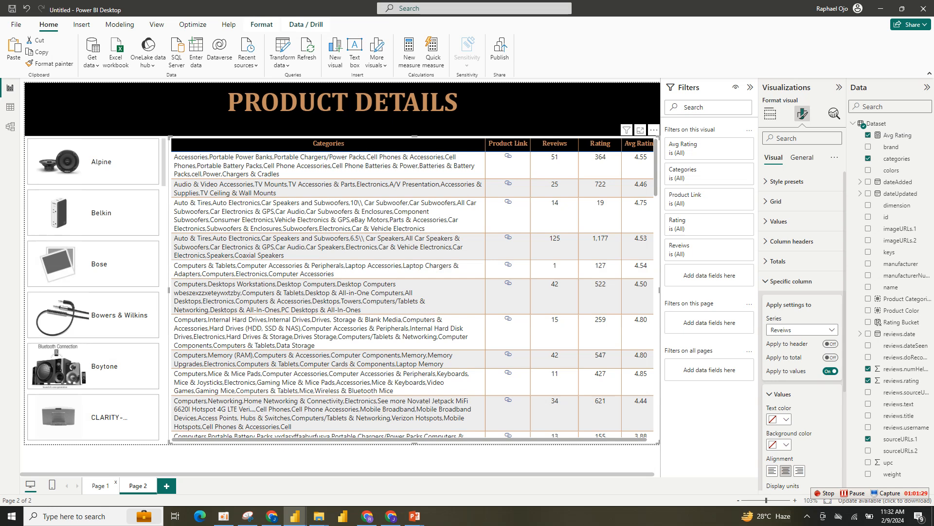
{"action": "left_click", "coordinate": [101, 486]}
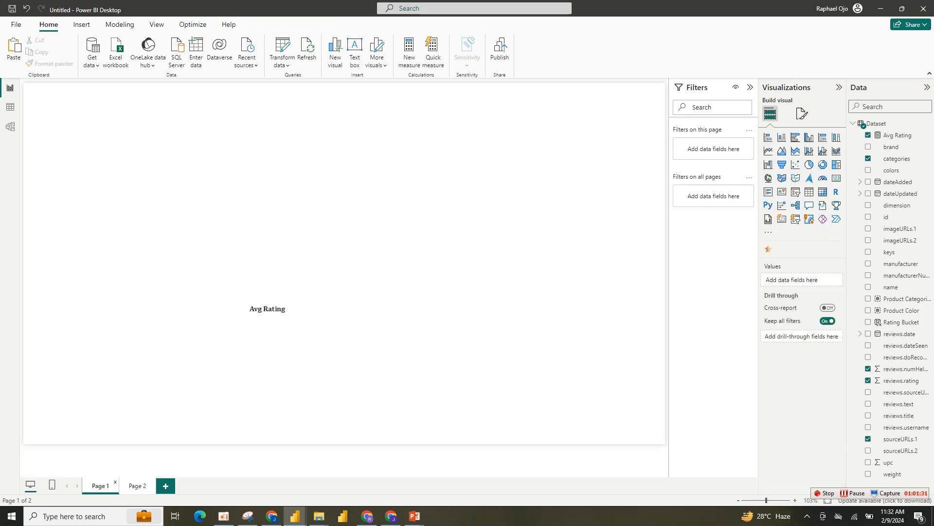